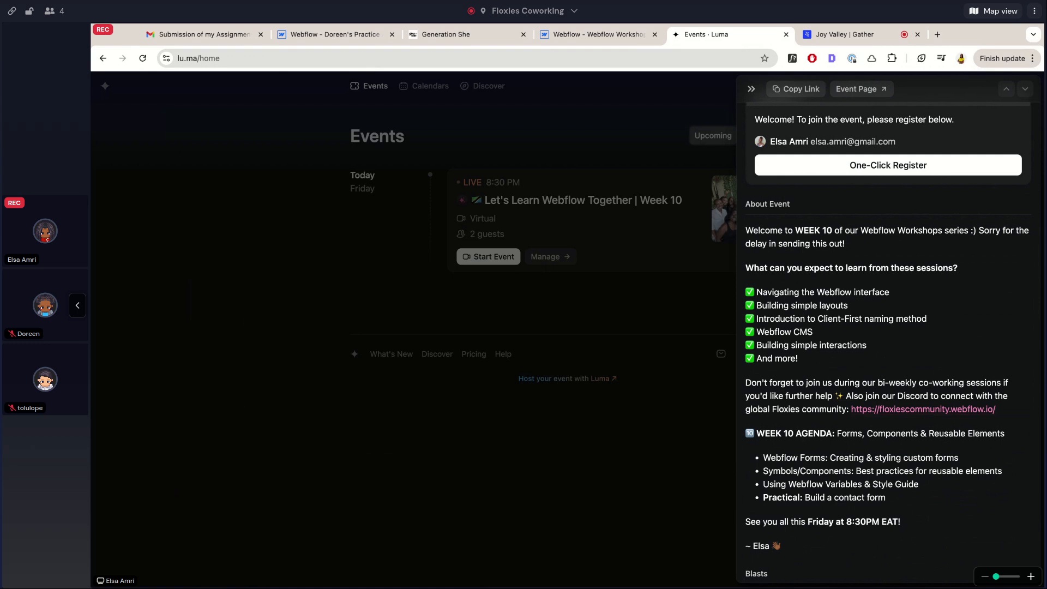
Bring up the Generation She website at generationshe.co and glance over its hero
scroll(874, 343, down, 5)
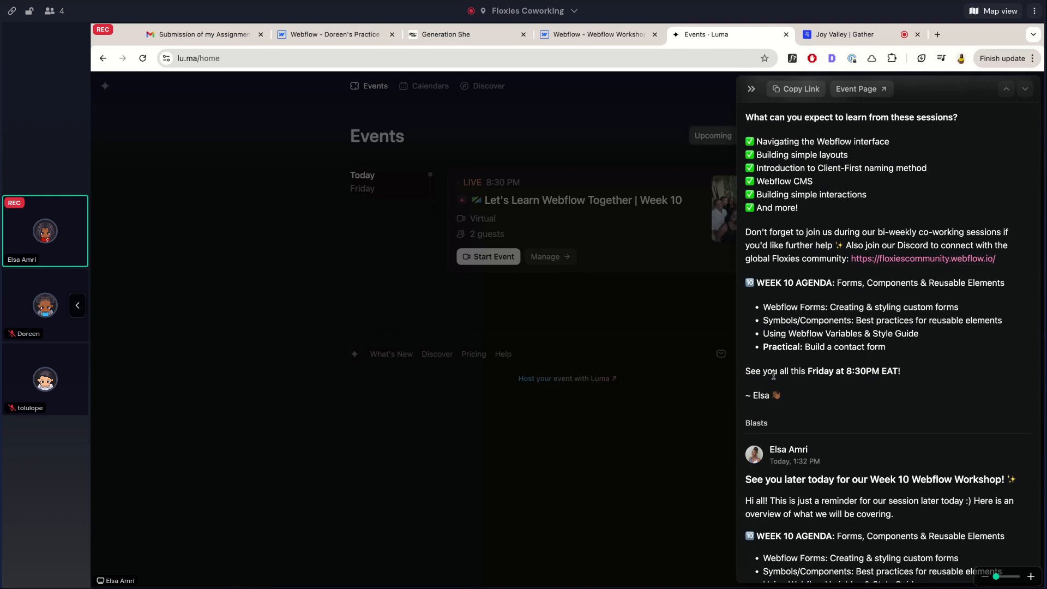
scroll(773, 375, up, 2)
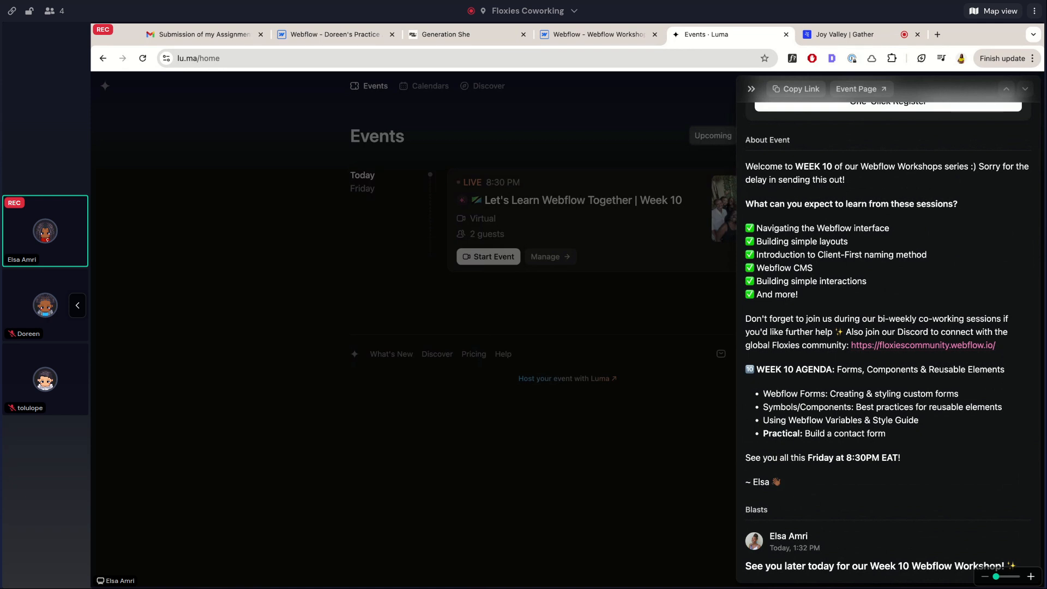
click(437, 34)
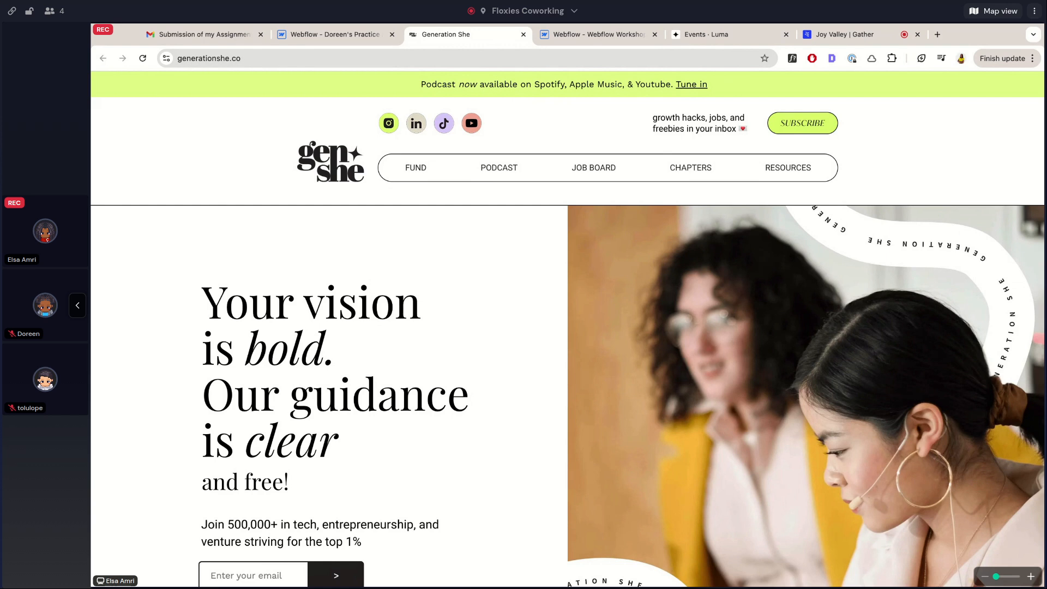
scroll(344, 272, down, 2)
scroll(344, 272, up, 2)
Browse down through the community, podcast and event sections to the footer and back
scroll(407, 292, down, 20)
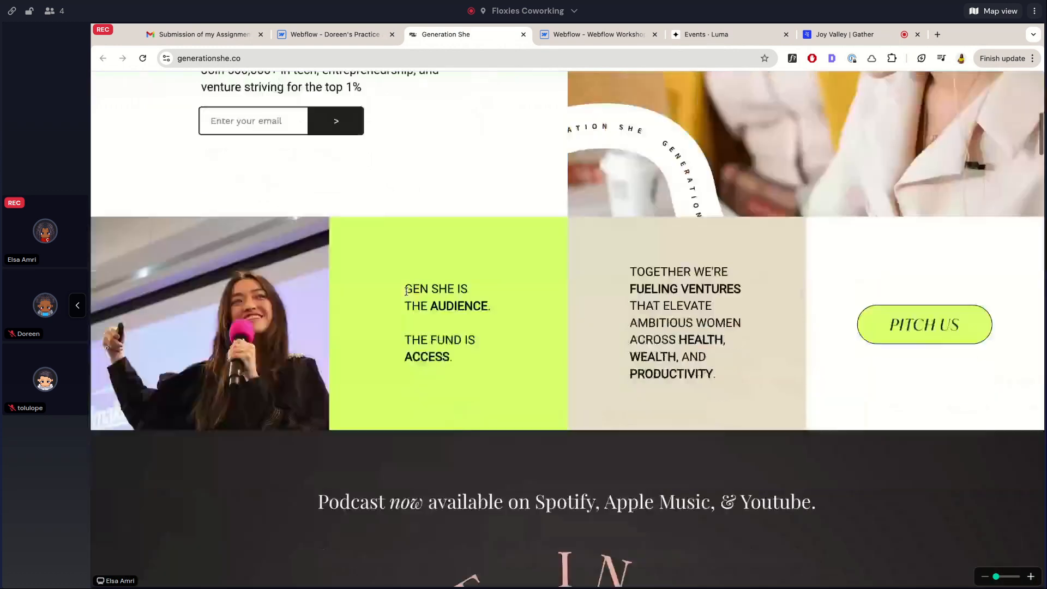
scroll(568, 327, down, 7)
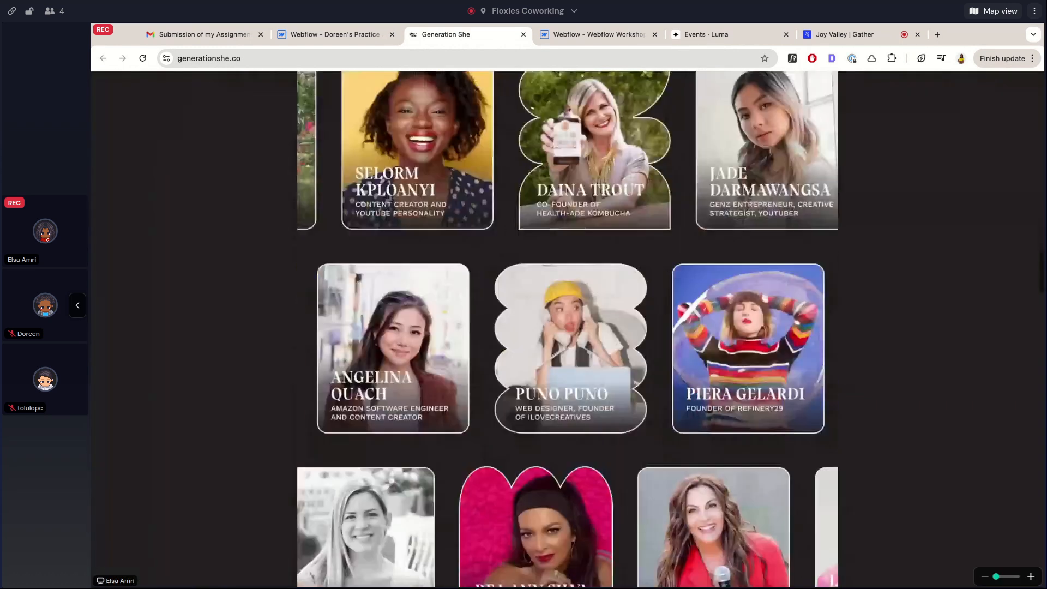
scroll(567, 328, up, 17)
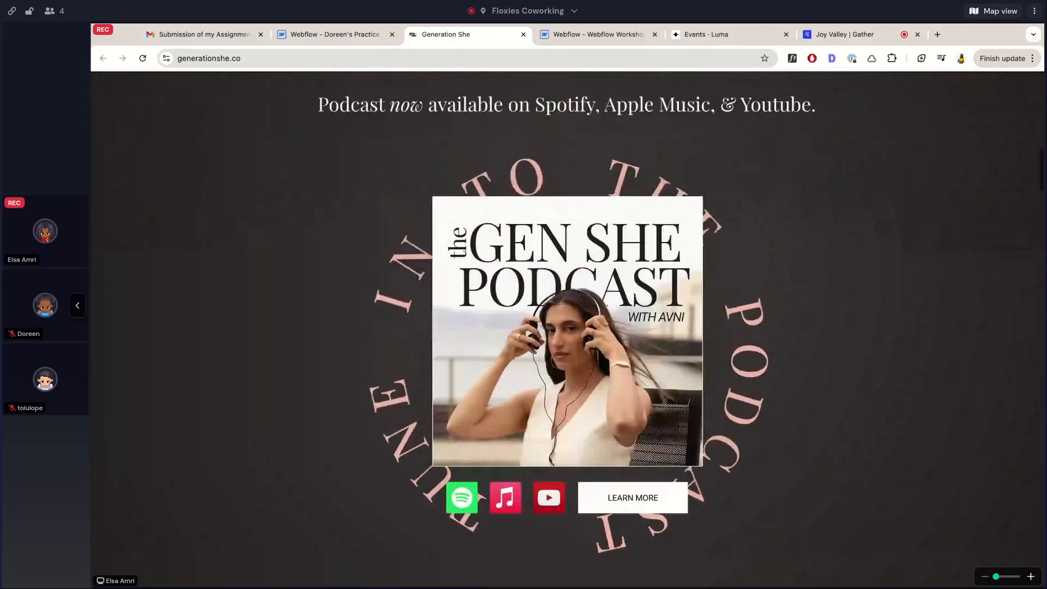
scroll(403, 339, down, 10)
scroll(402, 339, down, 20)
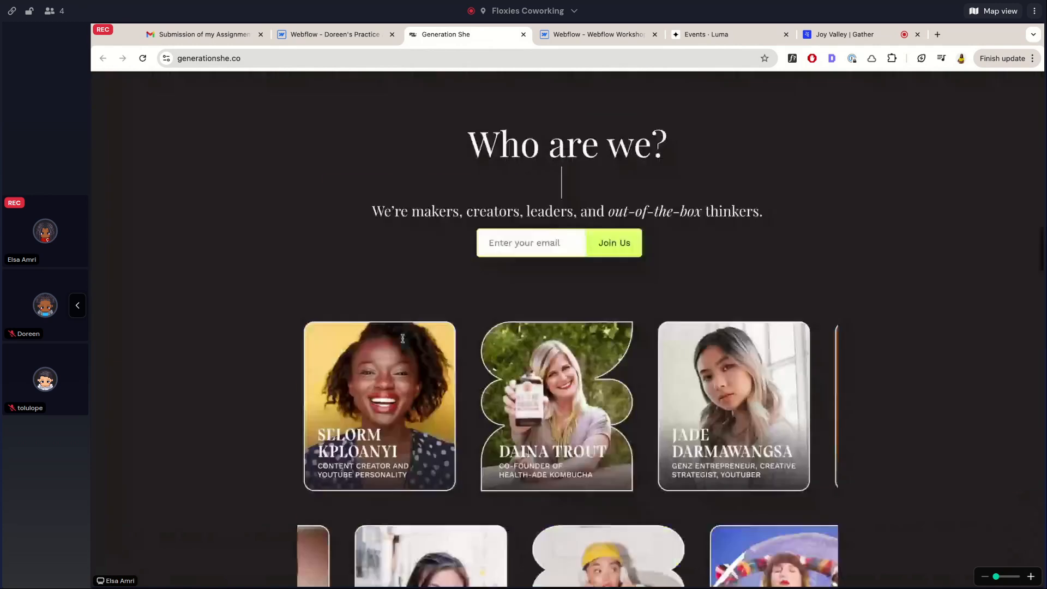
scroll(392, 270, up, 9)
scroll(393, 270, up, 8)
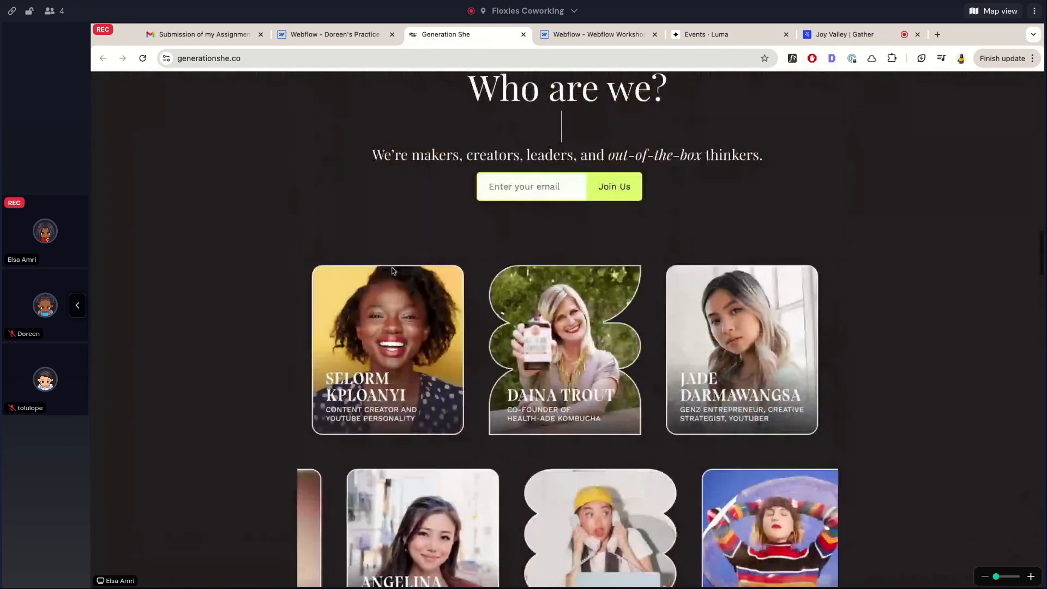
scroll(446, 430, down, 3)
scroll(446, 430, down, 15)
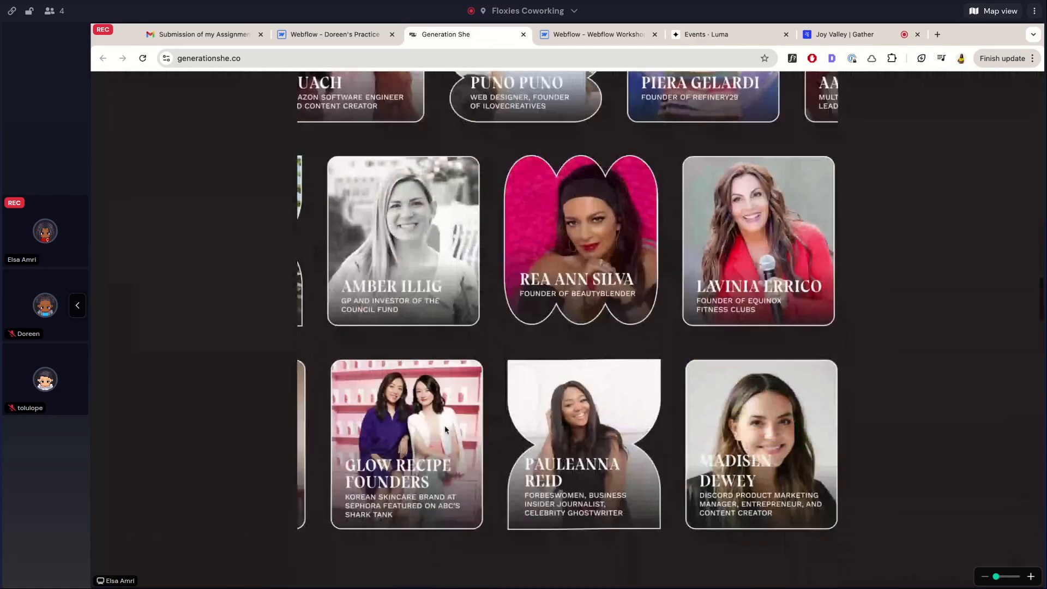
scroll(446, 430, down, 20)
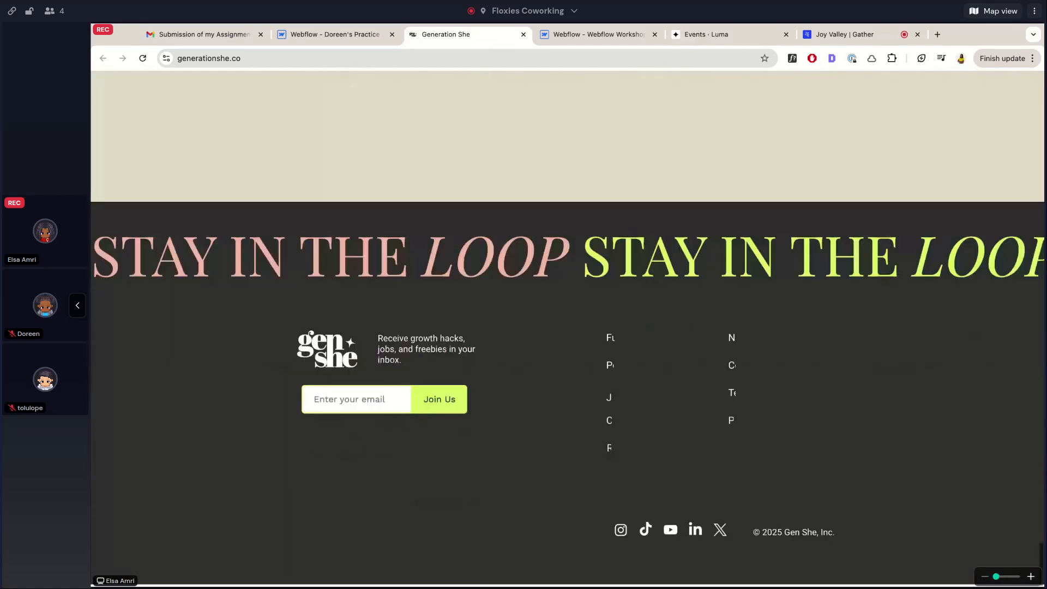
scroll(527, 284, up, 15)
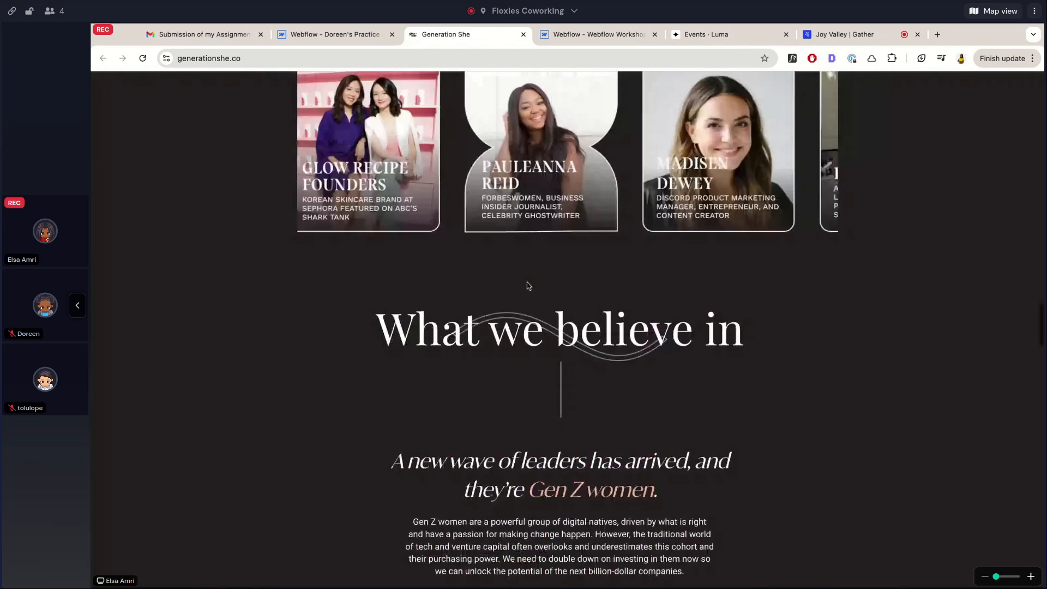
click(357, 34)
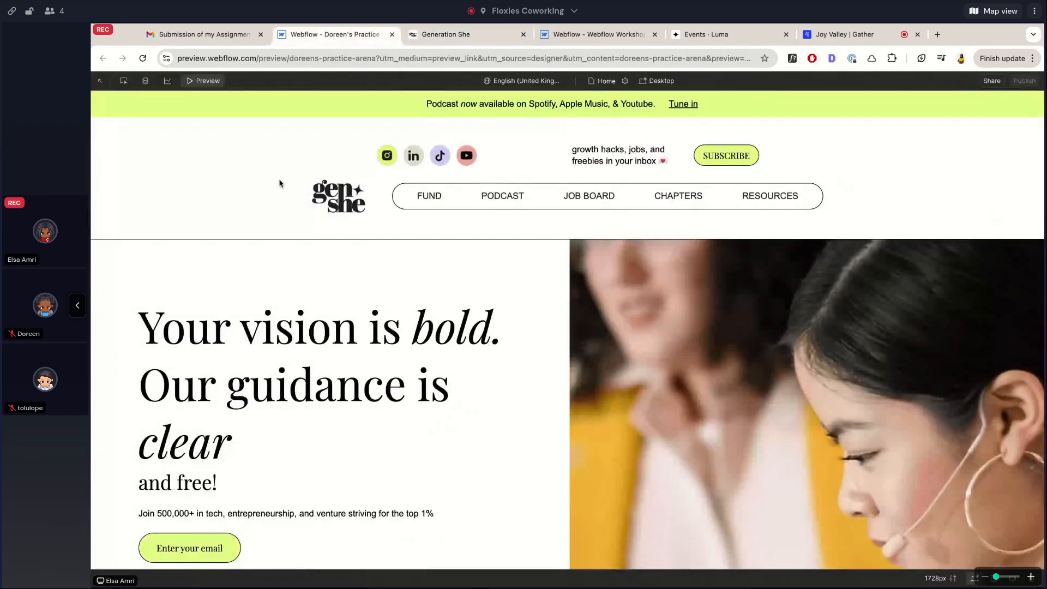
click(454, 36)
key(ctrl+shift+Tab)
scroll(342, 303, down, 11)
scroll(342, 306, down, 4)
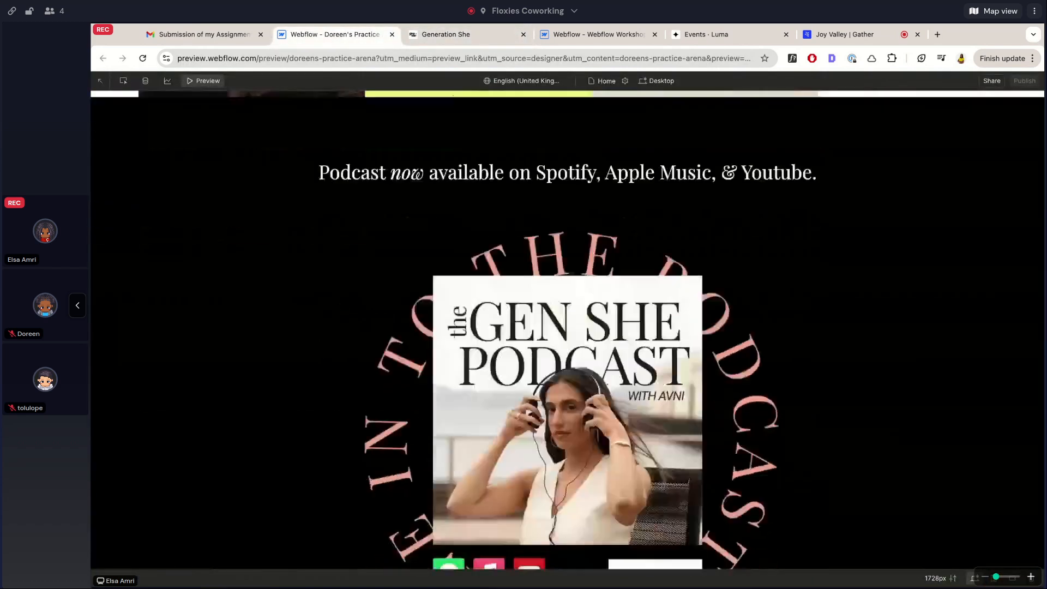
scroll(660, 161, down, 1)
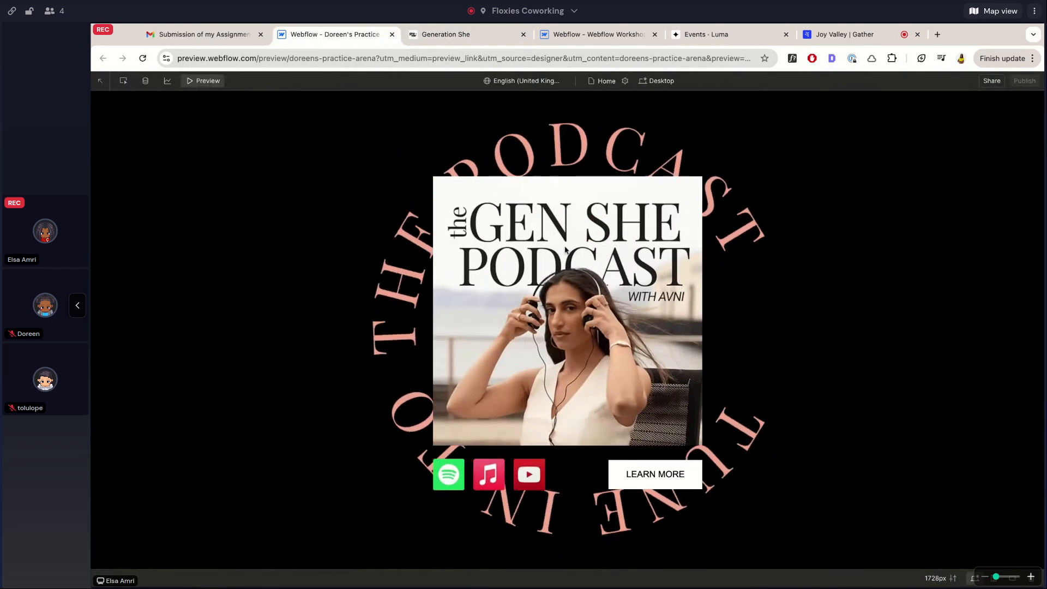
scroll(403, 299, up, 10)
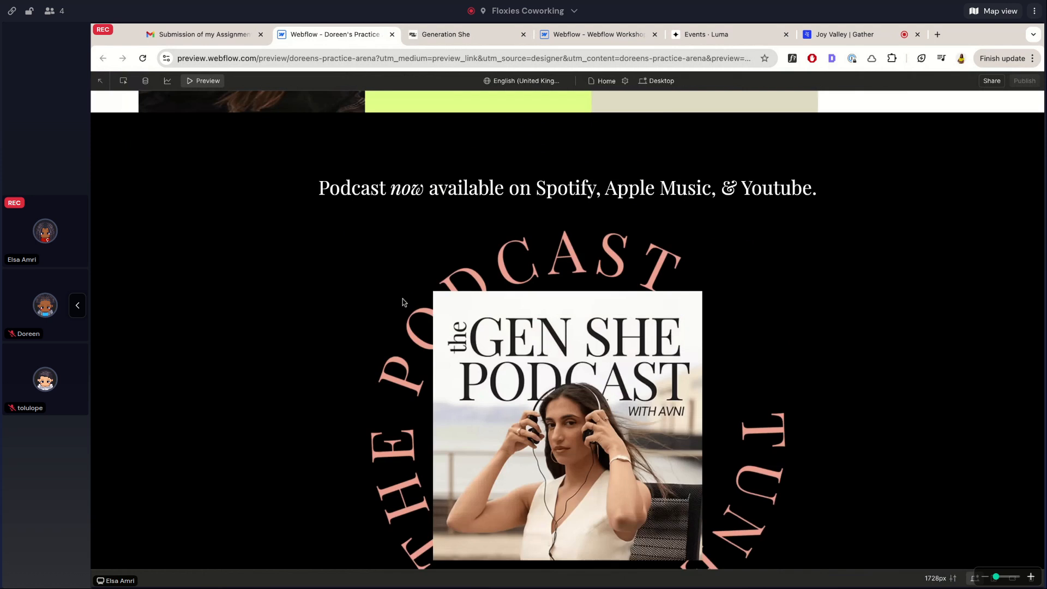
scroll(494, 293, up, 3)
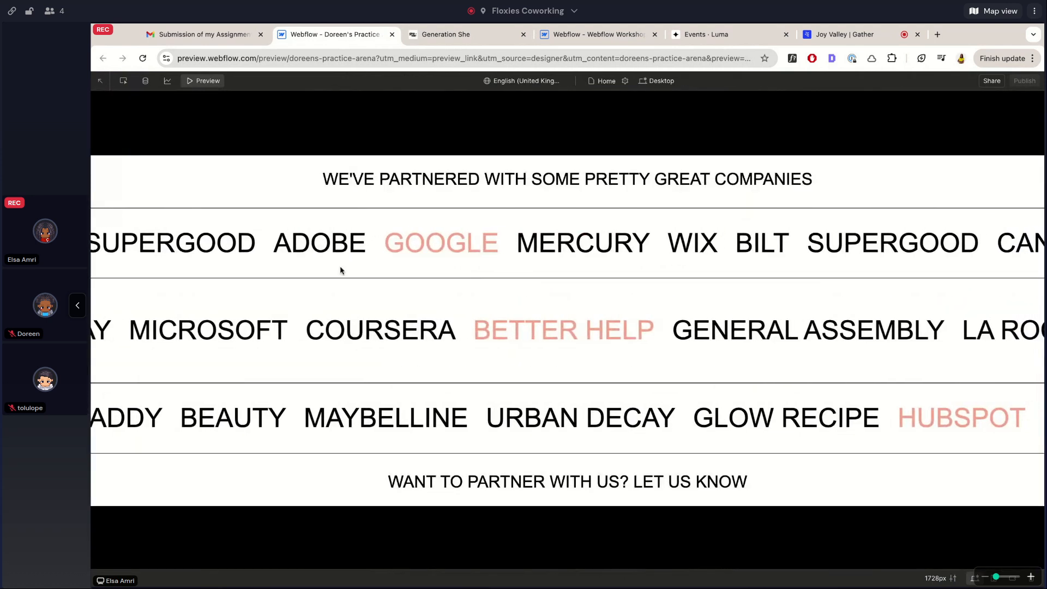
key(ctrl+Tab)
scroll(365, 223, down, 15)
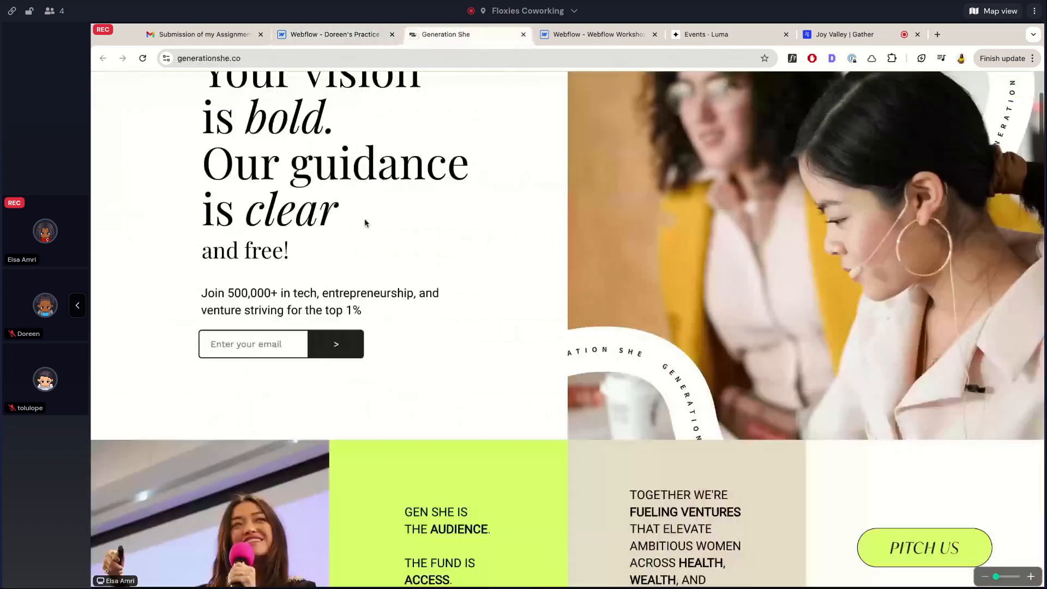
Scroll generationshe.co up to the partner logos, then switch to the 'Webflow - Doreen's Practice' preview
scroll(365, 223, up, 3)
scroll(365, 222, up, 3)
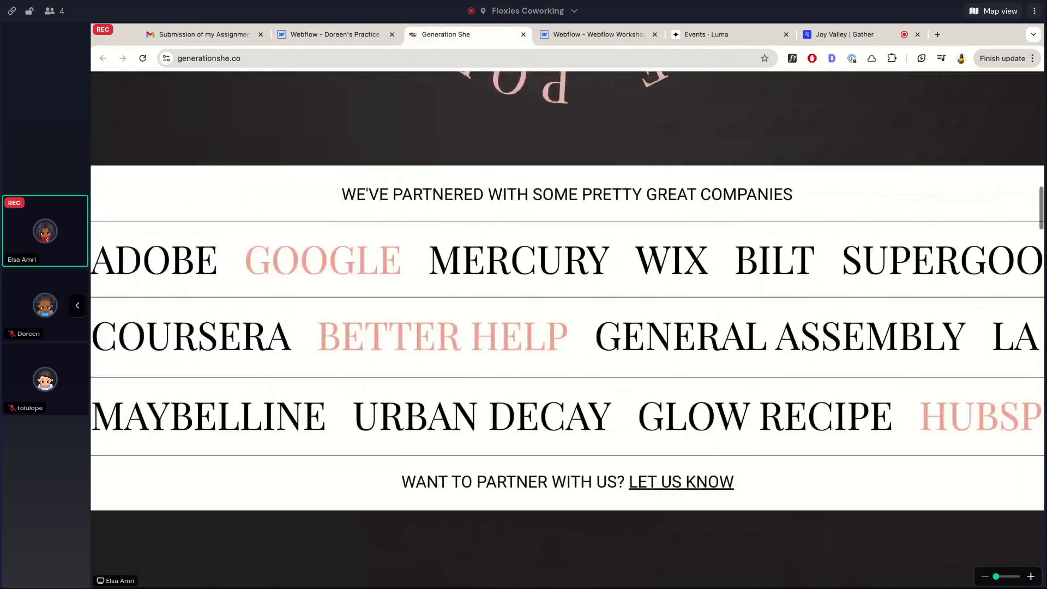
scroll(365, 223, up, 1)
click(365, 30)
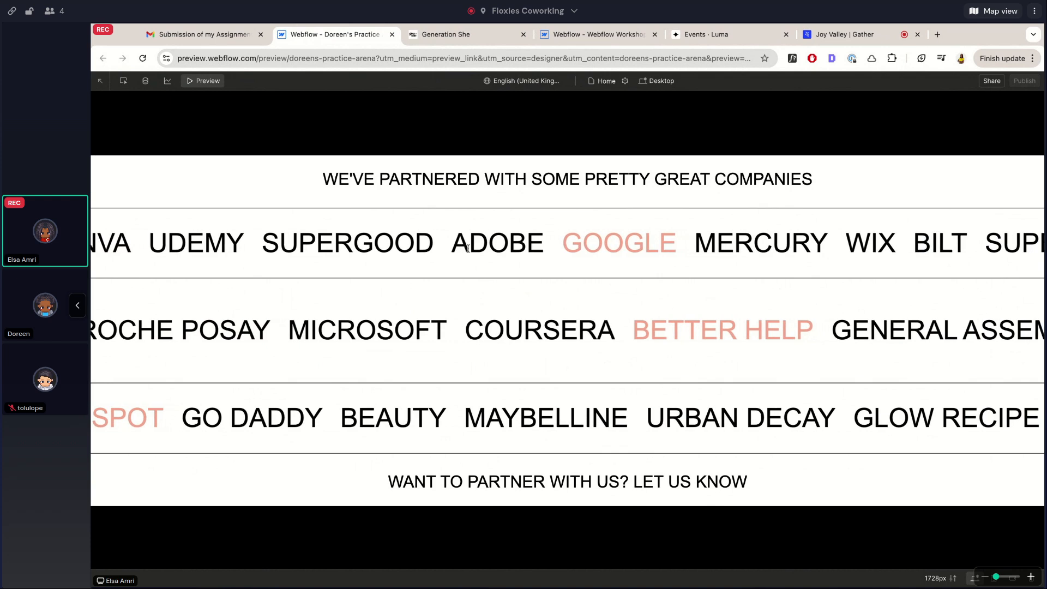
Scroll through the founder profile cards in the practice site's preview
scroll(468, 249, up, 1)
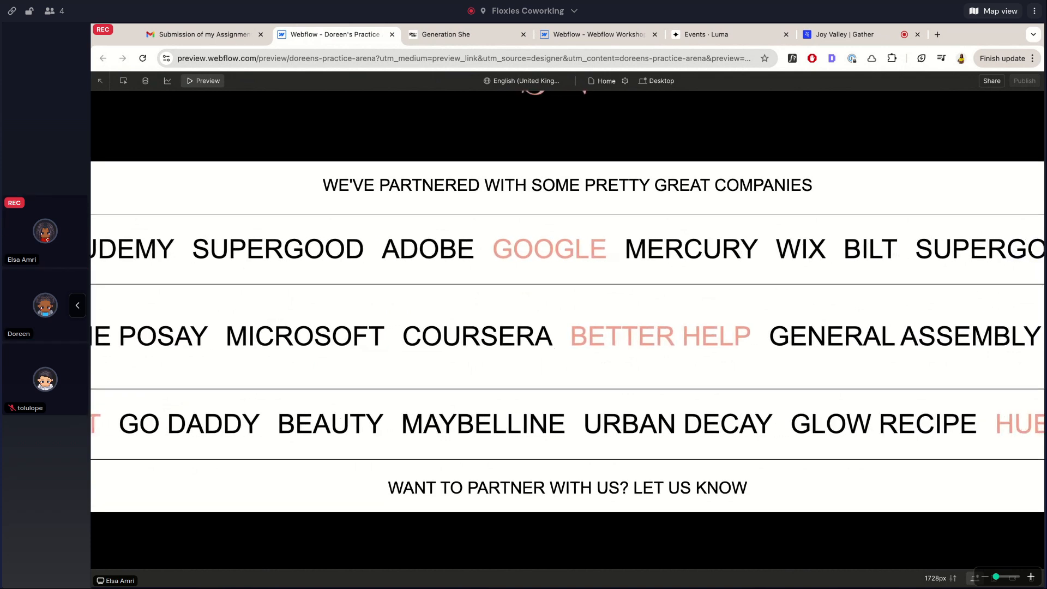
scroll(431, 366, down, 1)
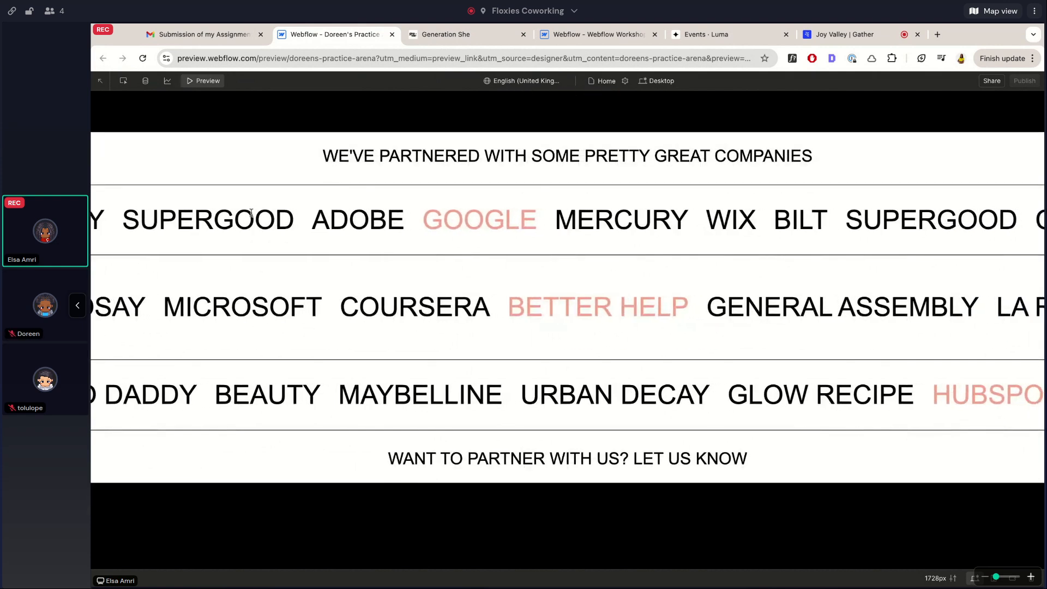
scroll(539, 371, up, 2)
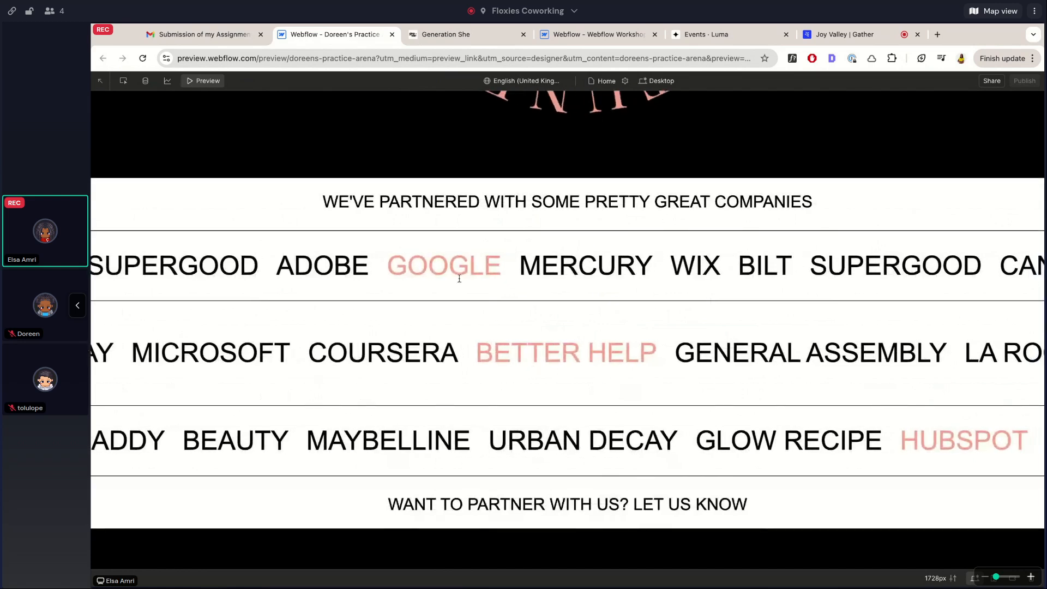
scroll(486, 273, down, 10)
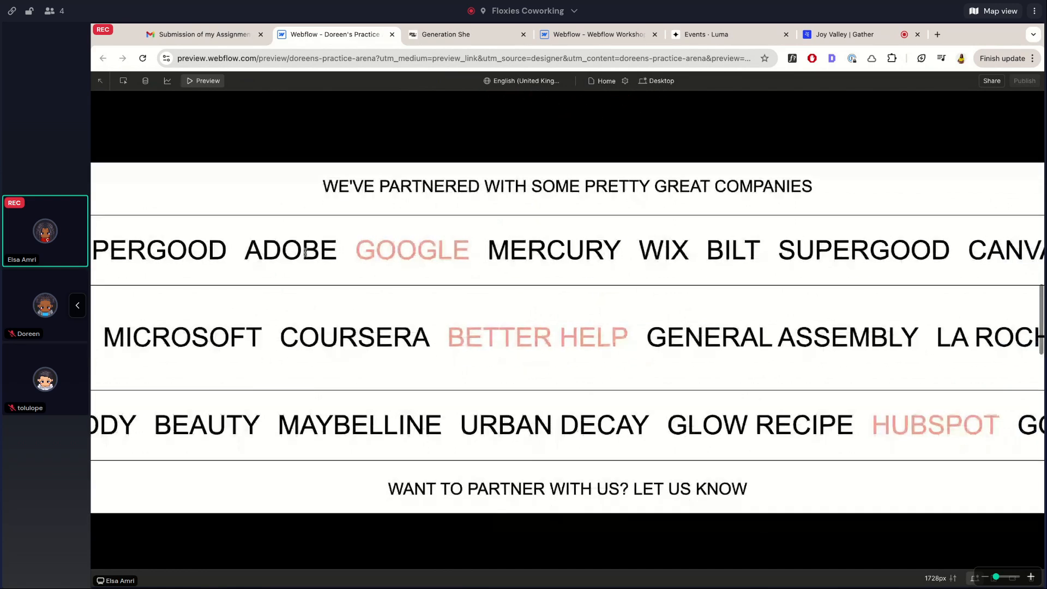
scroll(487, 274, down, 6)
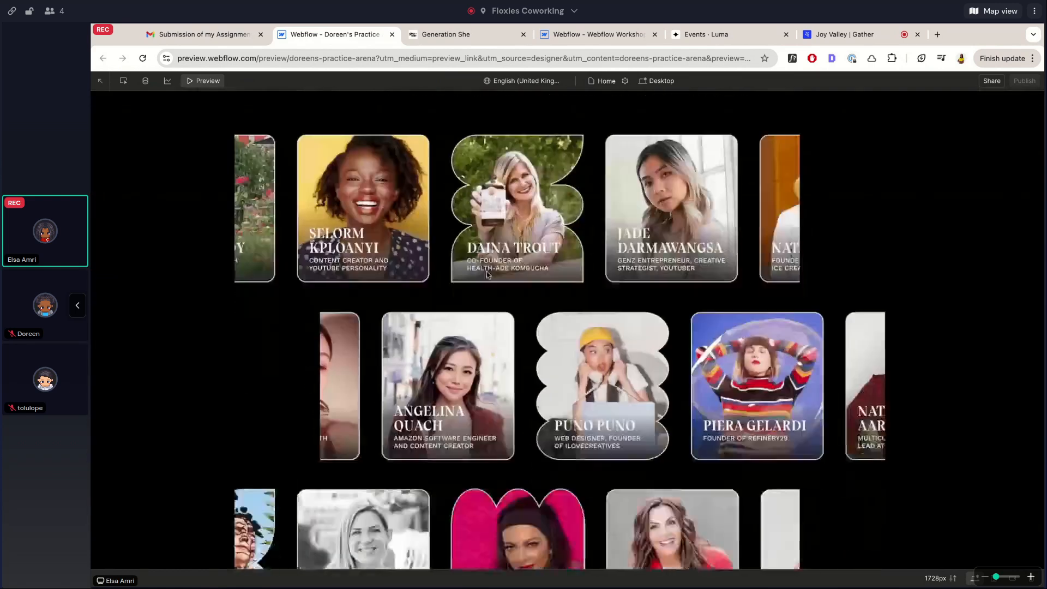
scroll(468, 353, up, 2)
scroll(468, 354, up, 2)
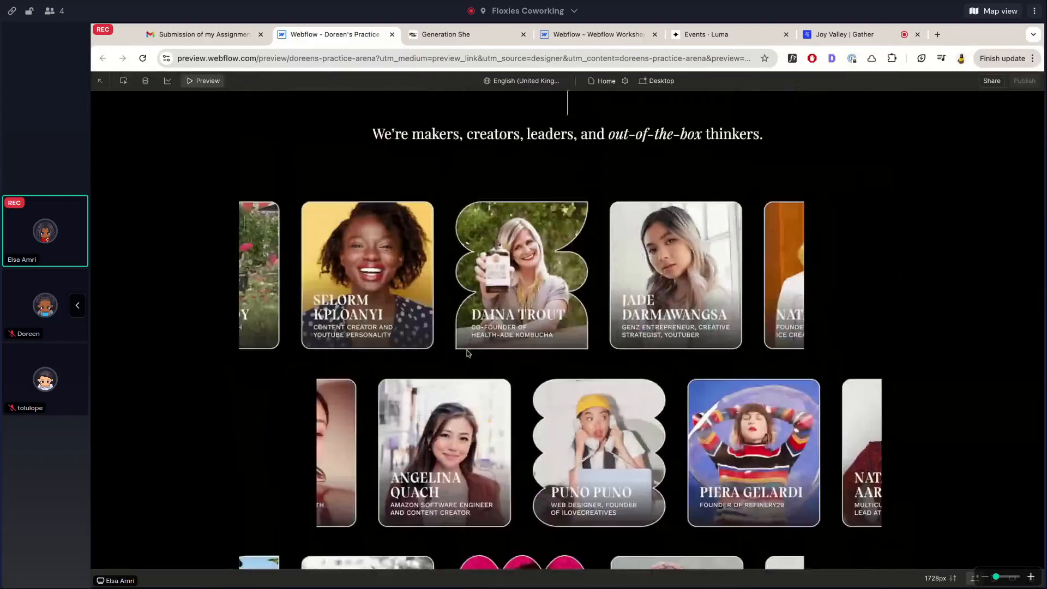
Flip between the live Generation She site and the preview to compare the founder cards
click(461, 34)
scroll(440, 349, down, 8)
scroll(440, 352, up, 8)
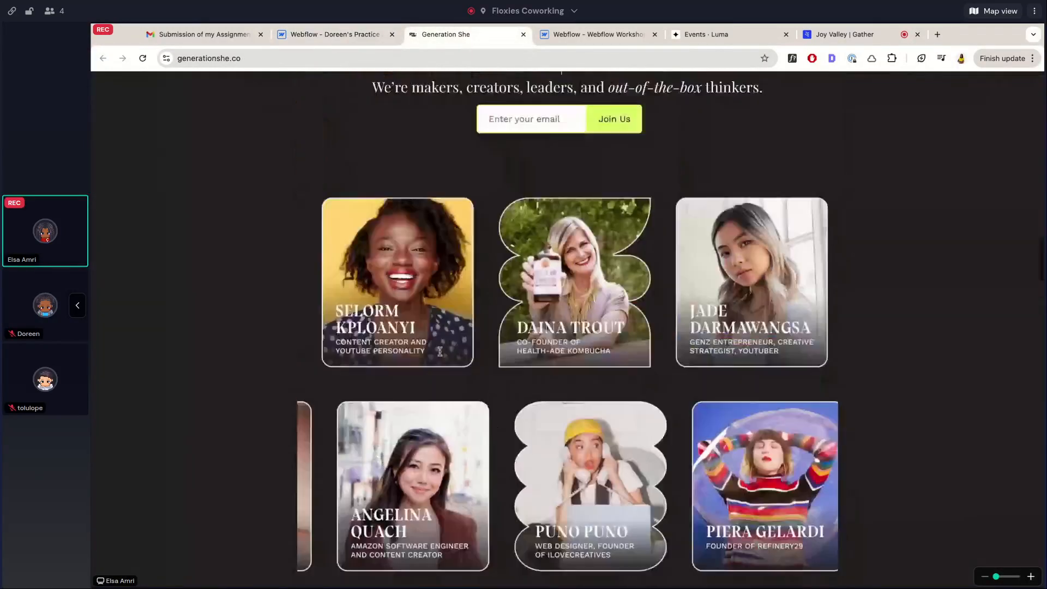
click(355, 34)
scroll(413, 390, down, 6)
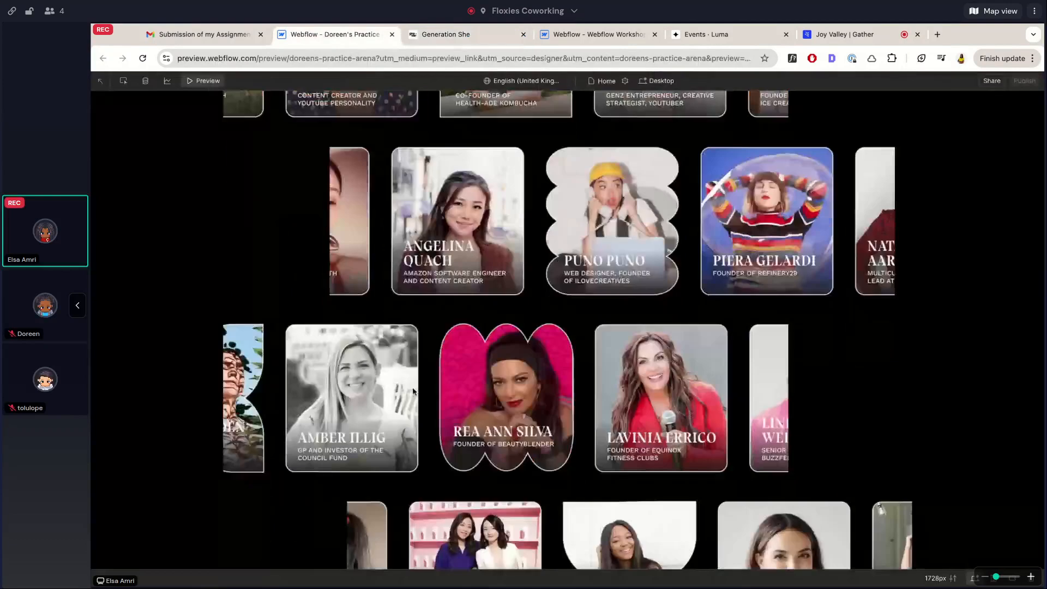
scroll(413, 391, up, 8)
scroll(233, 181, down, 5)
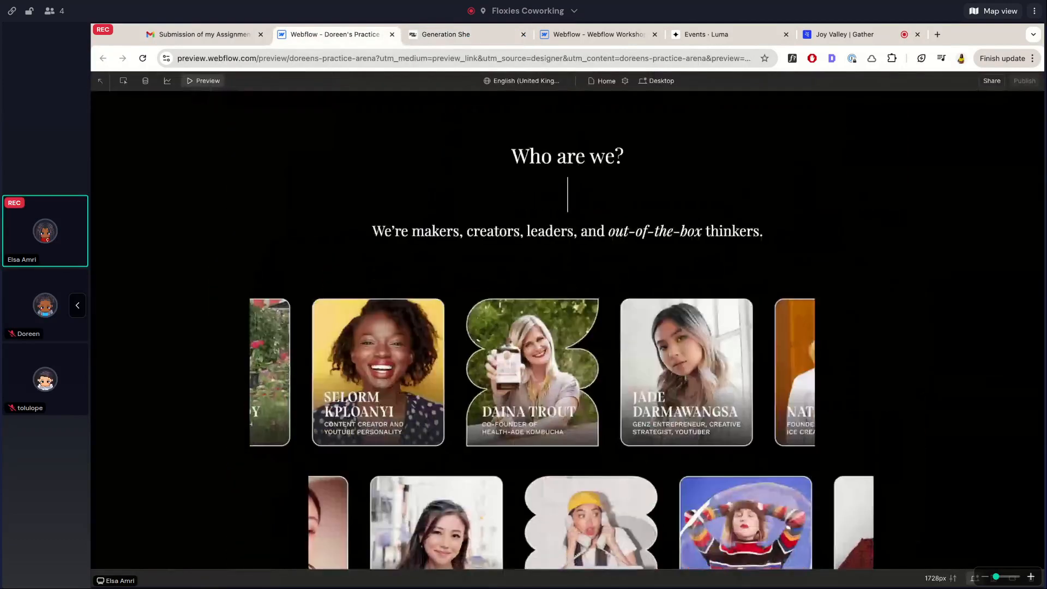
click(445, 34)
scroll(408, 187, down, 5)
scroll(377, 283, up, 3)
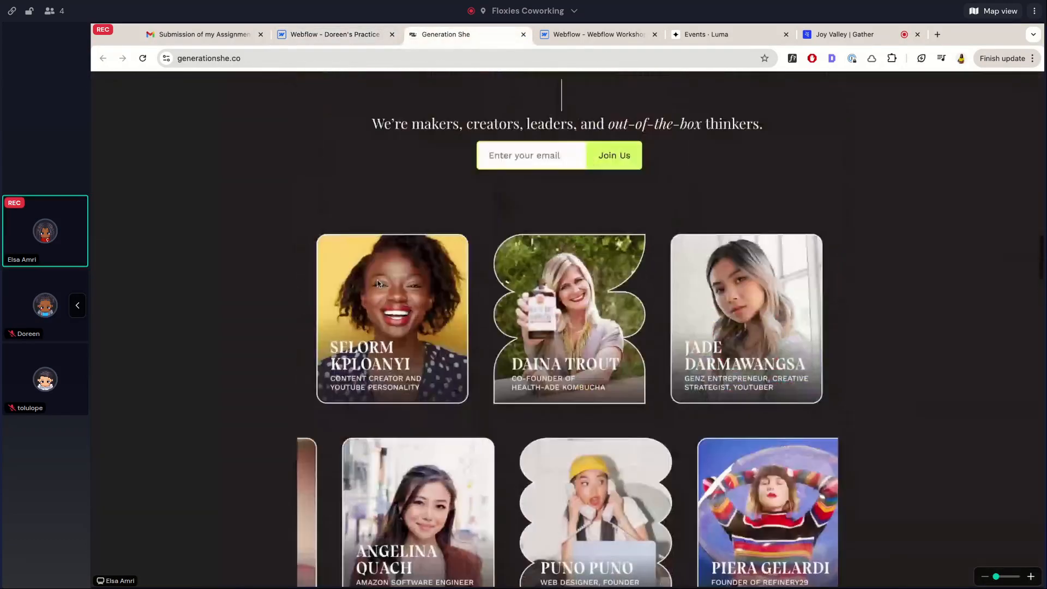
click(376, 35)
Review the preview's member cards again, then bring up the live Generation She site
scroll(375, 301, down, 3)
scroll(375, 302, up, 5)
scroll(377, 389, down, 3)
scroll(376, 388, down, 8)
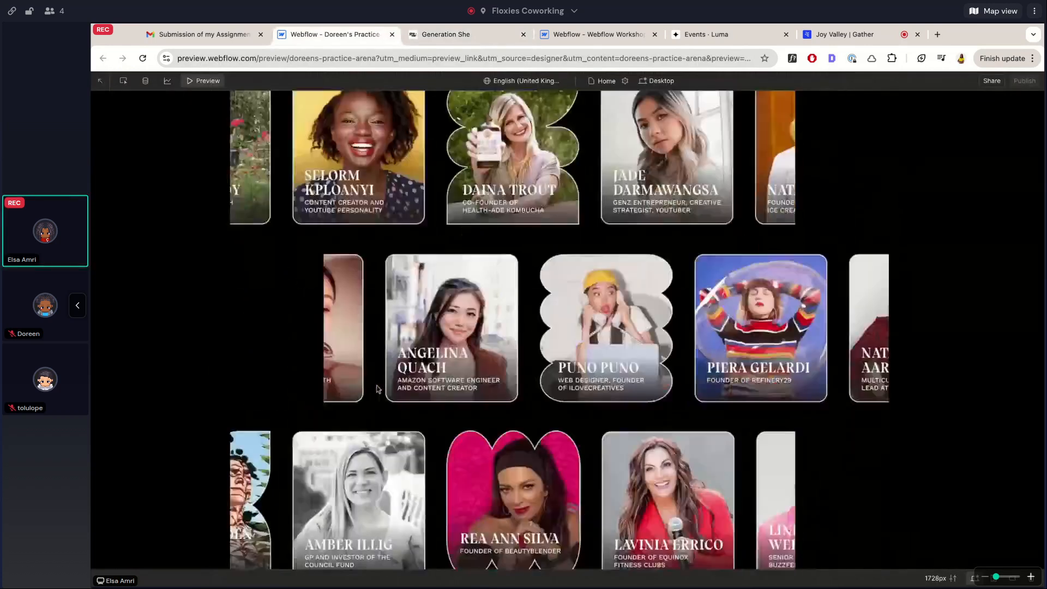
scroll(397, 322, up, 5)
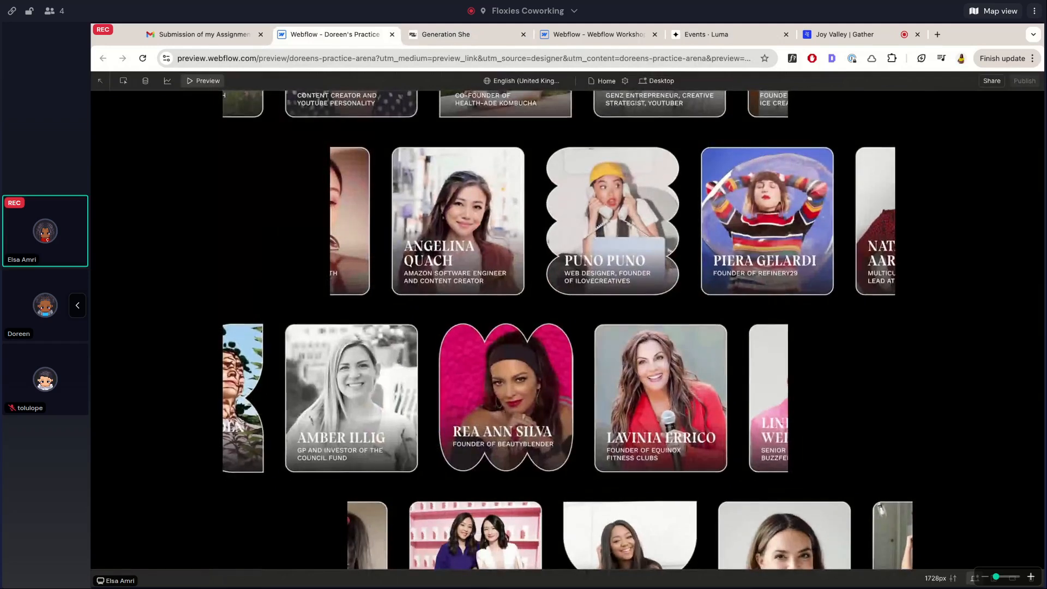
scroll(568, 327, up, 3)
scroll(567, 328, down, 6)
scroll(403, 191, down, 2)
scroll(404, 190, up, 6)
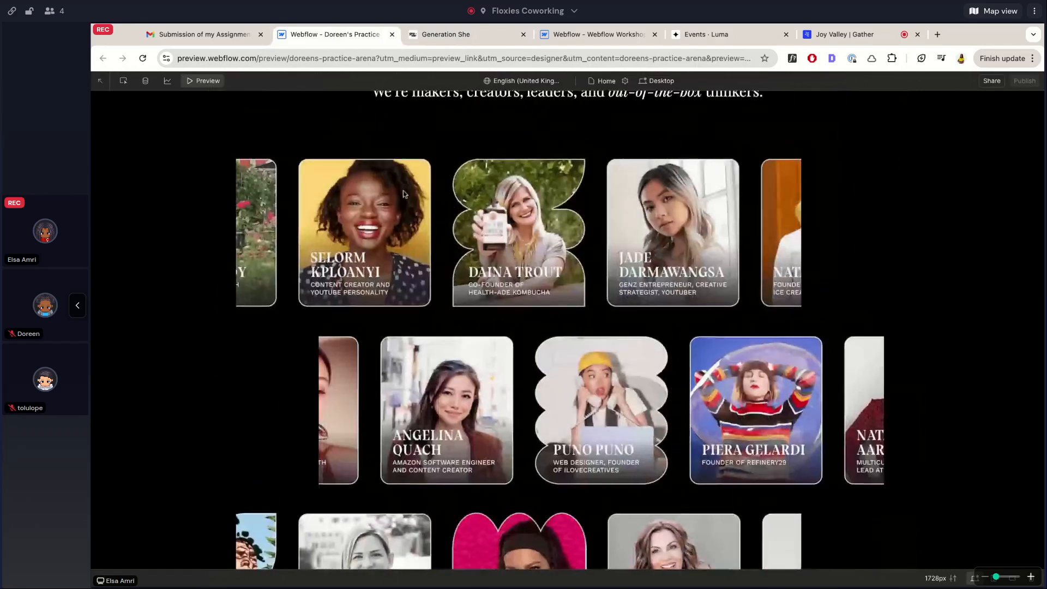
scroll(410, 258, down, 5)
scroll(410, 259, up, 3)
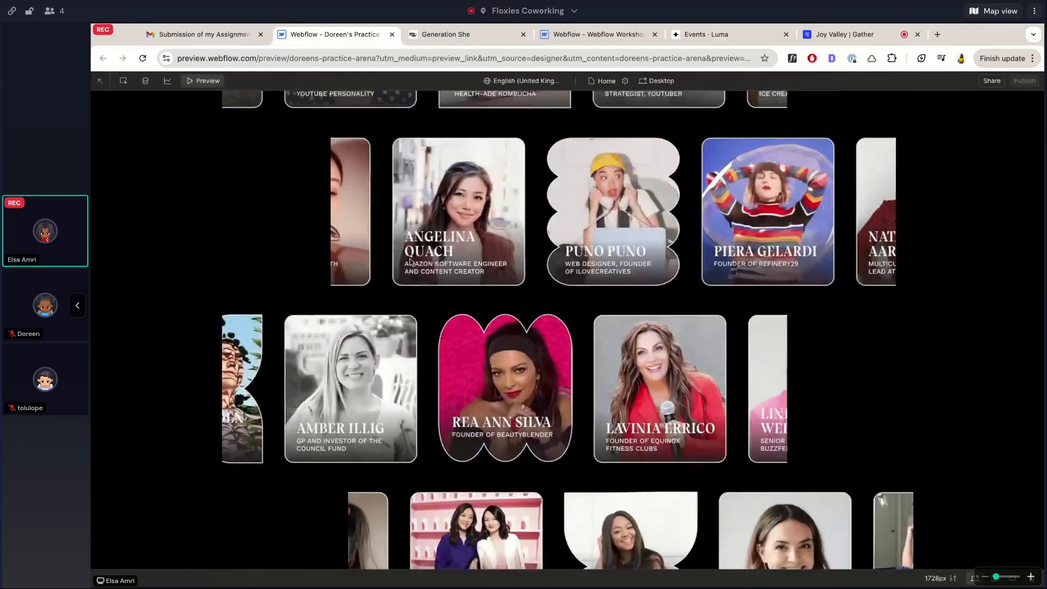
scroll(567, 327, up, 4)
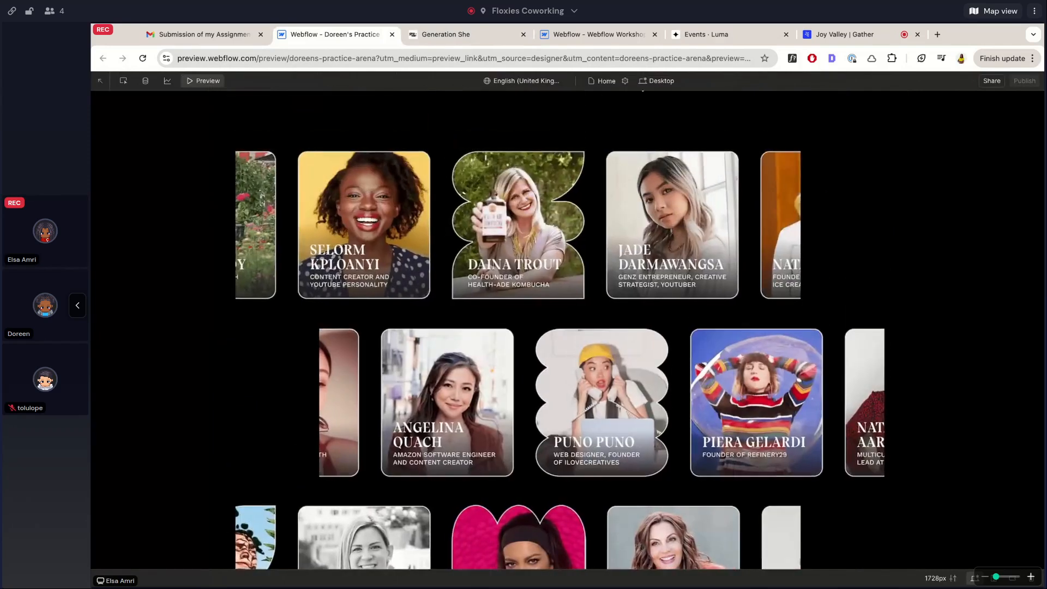
scroll(568, 328, up, 3)
scroll(567, 328, down, 5)
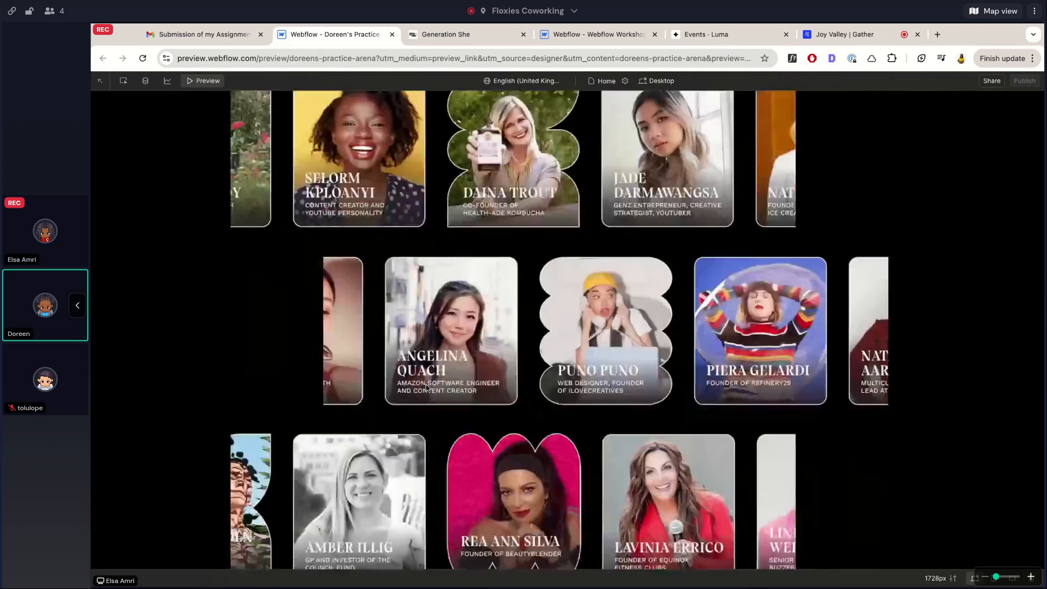
scroll(567, 327, up, 3)
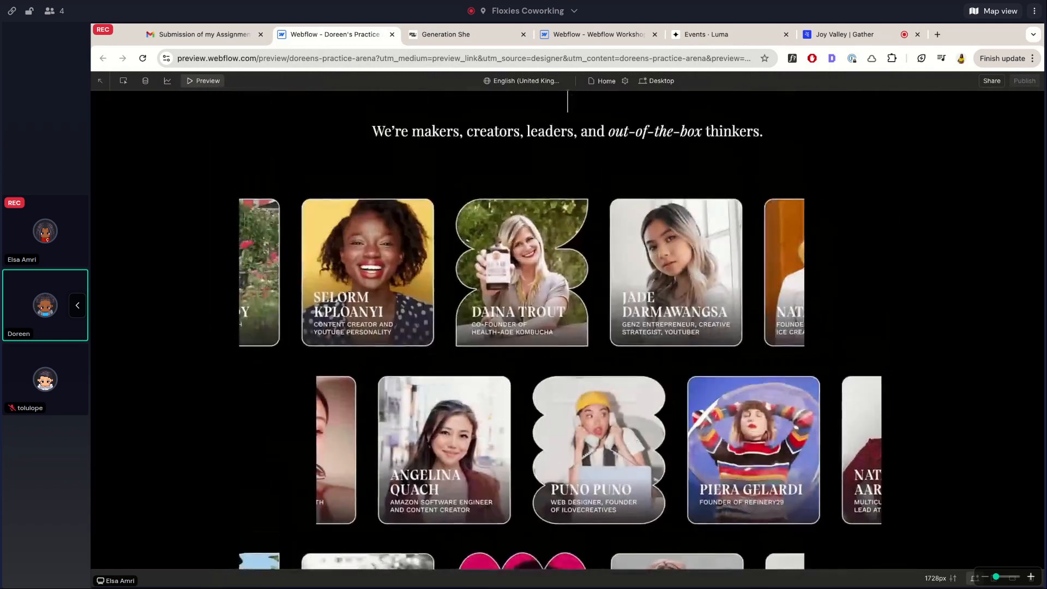
scroll(568, 93, down, 5)
scroll(568, 93, up, 5)
click(440, 35)
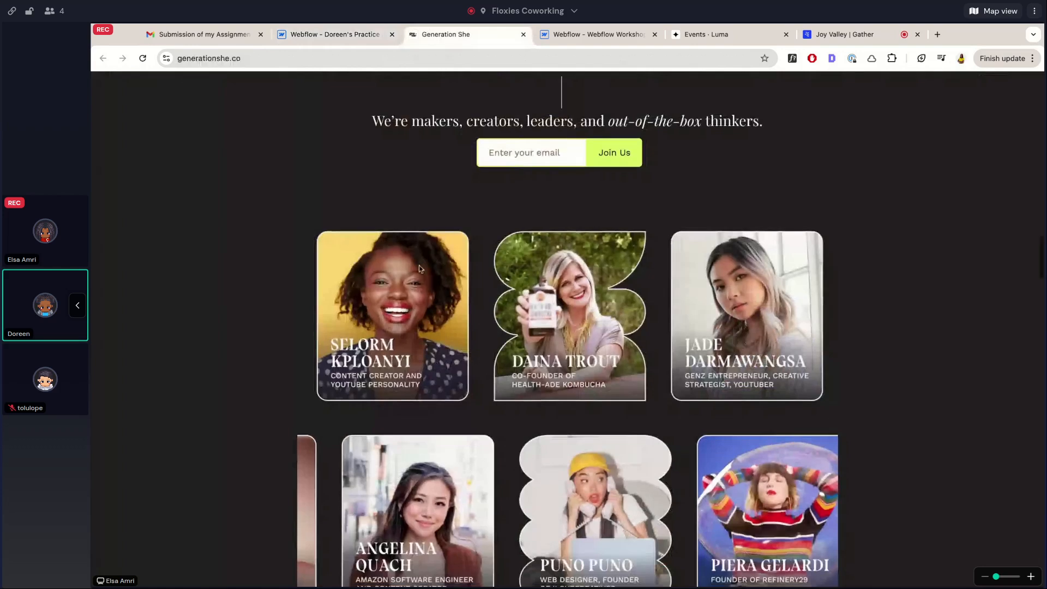
Scroll through the live Generation She site's member-card section
scroll(419, 266, down, 4)
scroll(419, 265, up, 4)
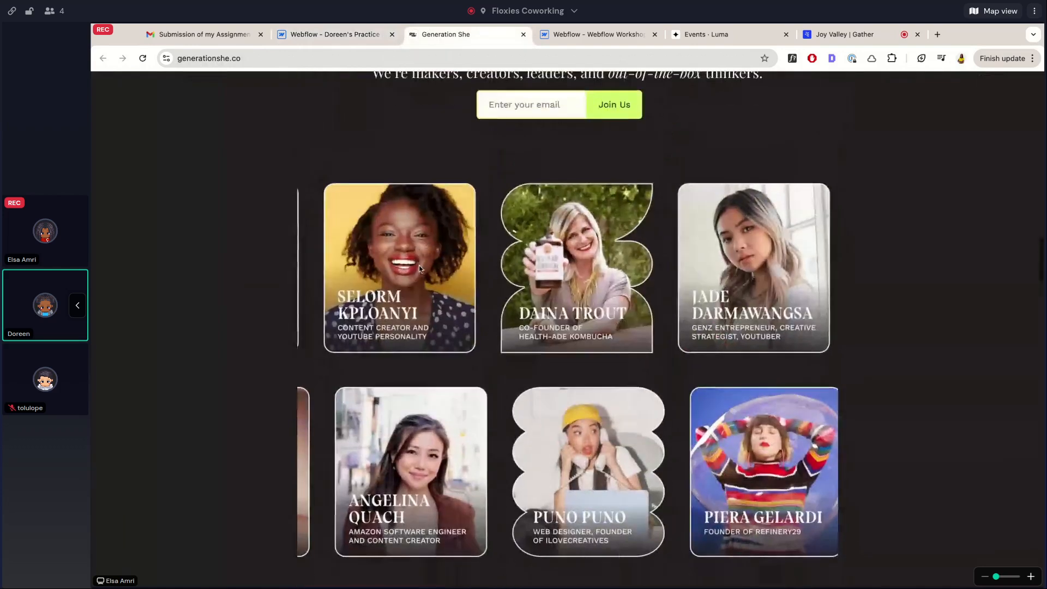
scroll(419, 265, down, 4)
scroll(419, 265, up, 4)
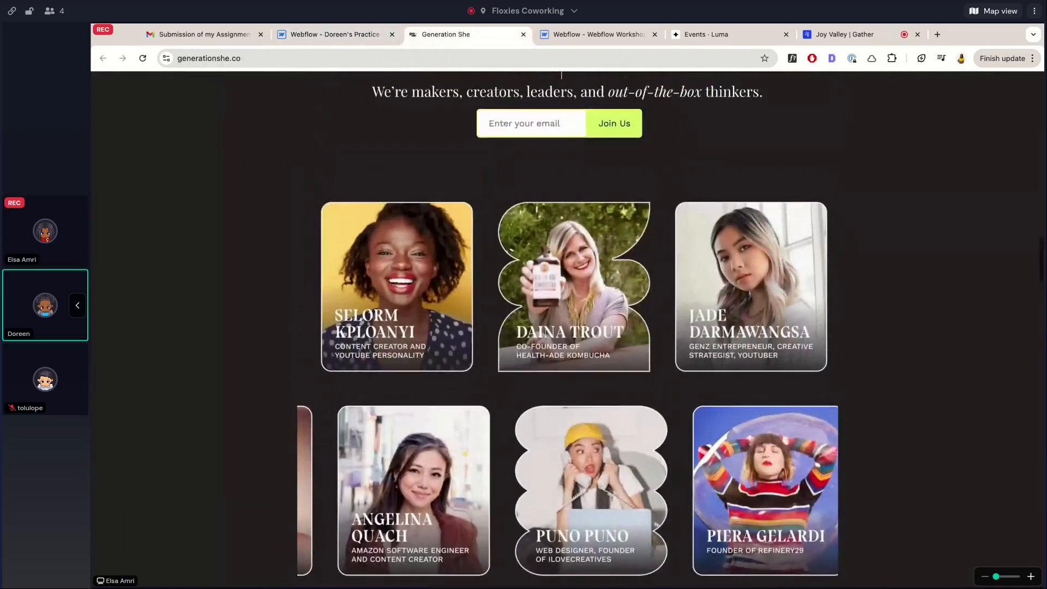
scroll(567, 329, down, 5)
scroll(568, 329, down, 3)
scroll(567, 329, up, 6)
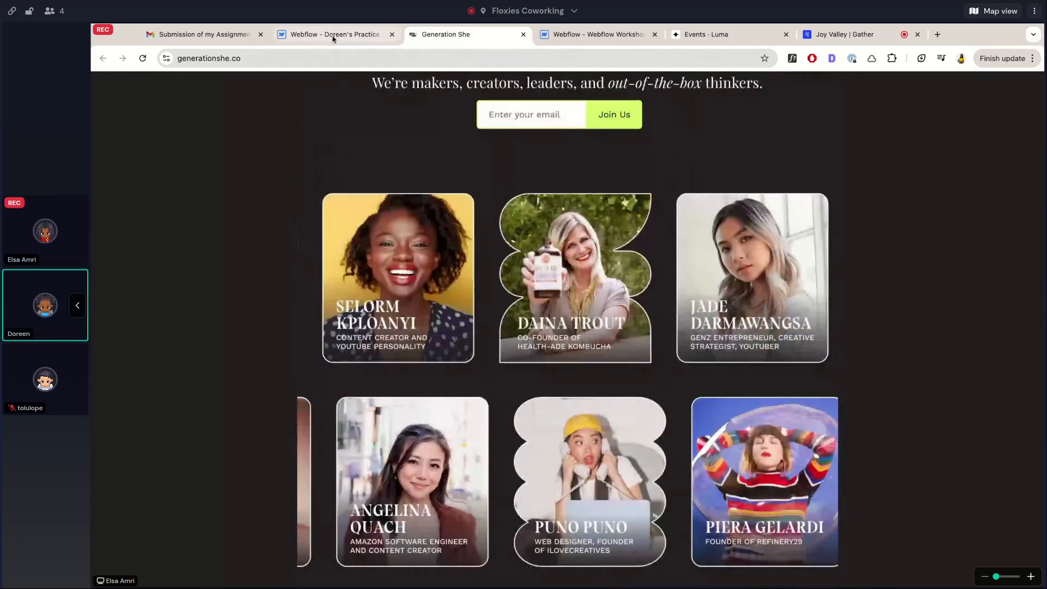
scroll(313, 246, down, 8)
scroll(313, 246, up, 4)
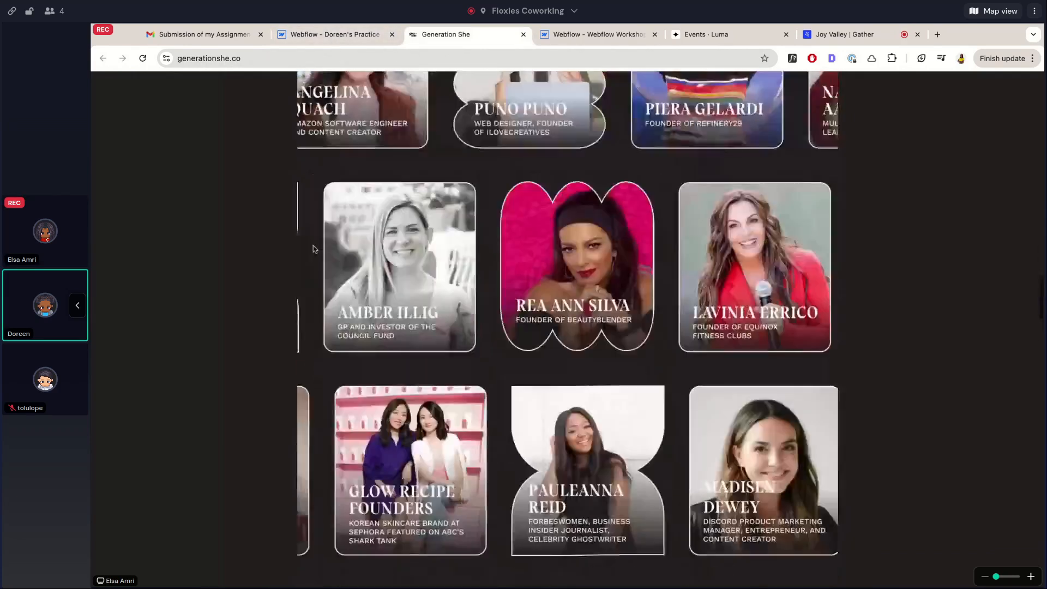
scroll(313, 248, up, 5)
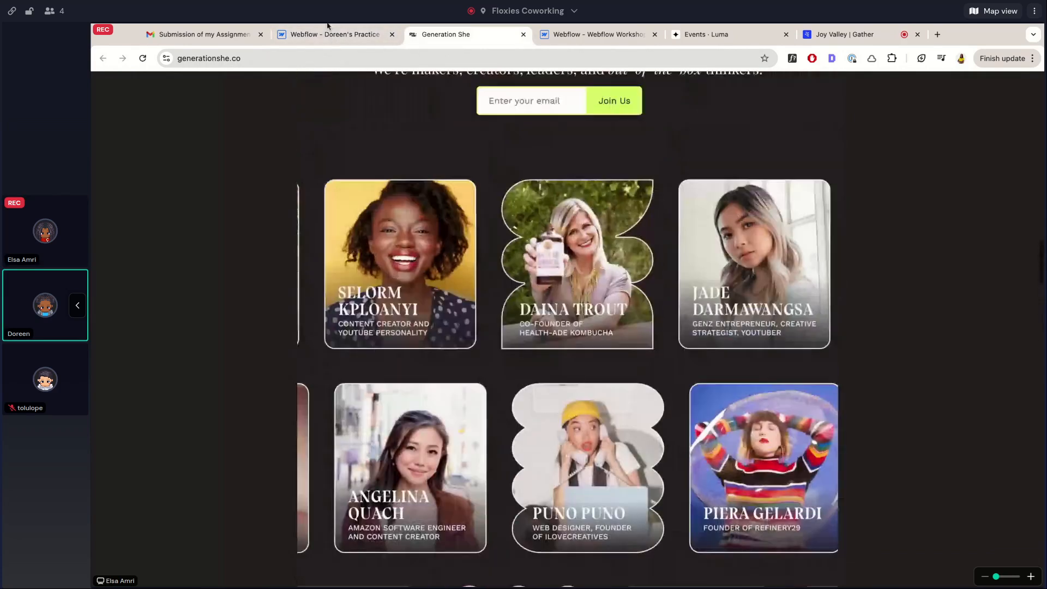
Return to the practice preview and scroll through its matching sections
click(328, 33)
scroll(330, 242, down, 2)
scroll(330, 243, up, 5)
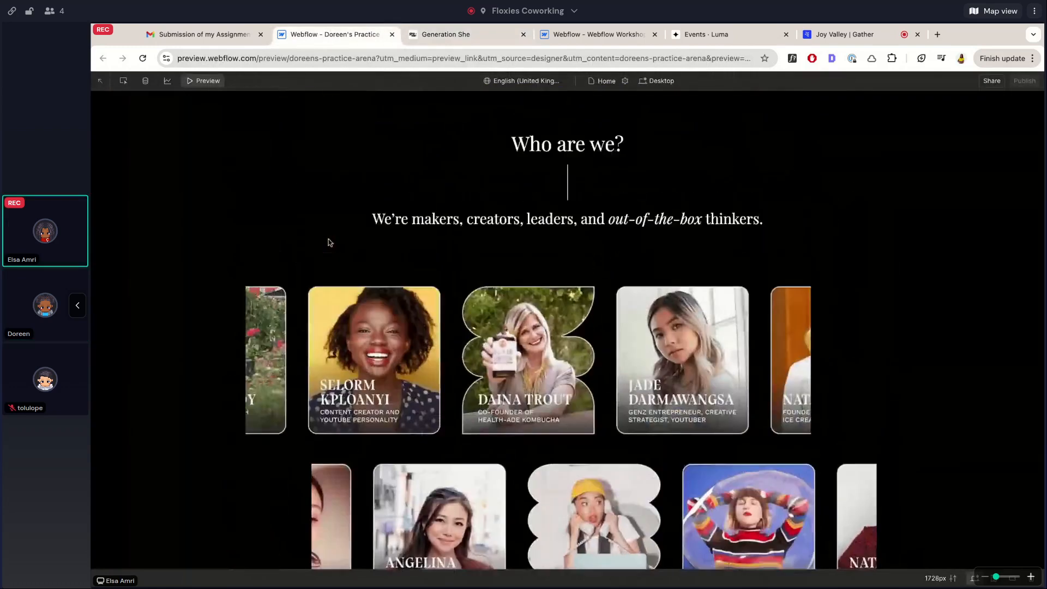
scroll(399, 381, down, 10)
scroll(400, 380, up, 7)
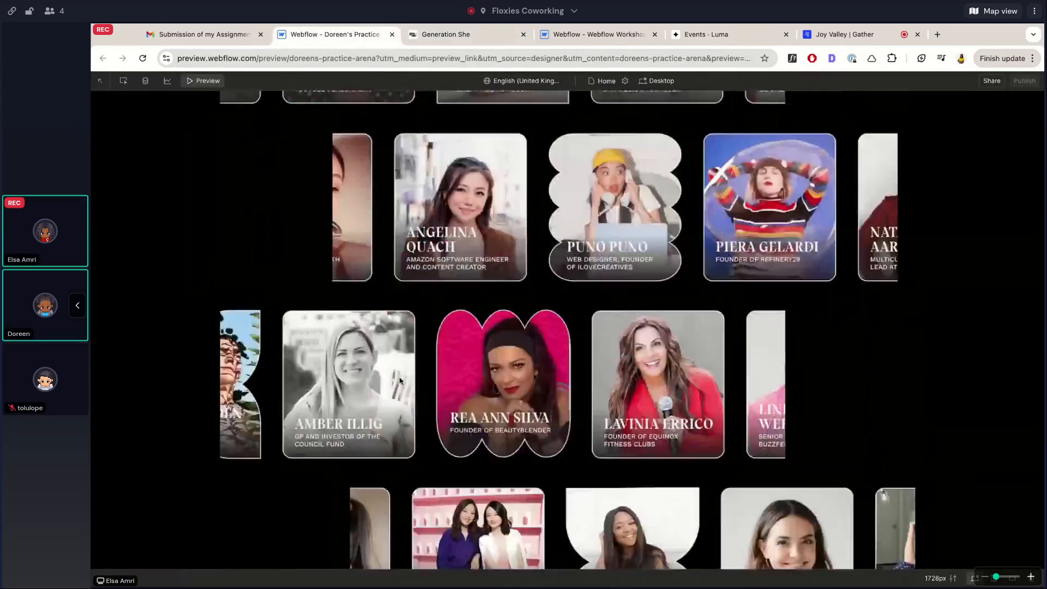
scroll(447, 390, up, 2)
scroll(446, 389, down, 5)
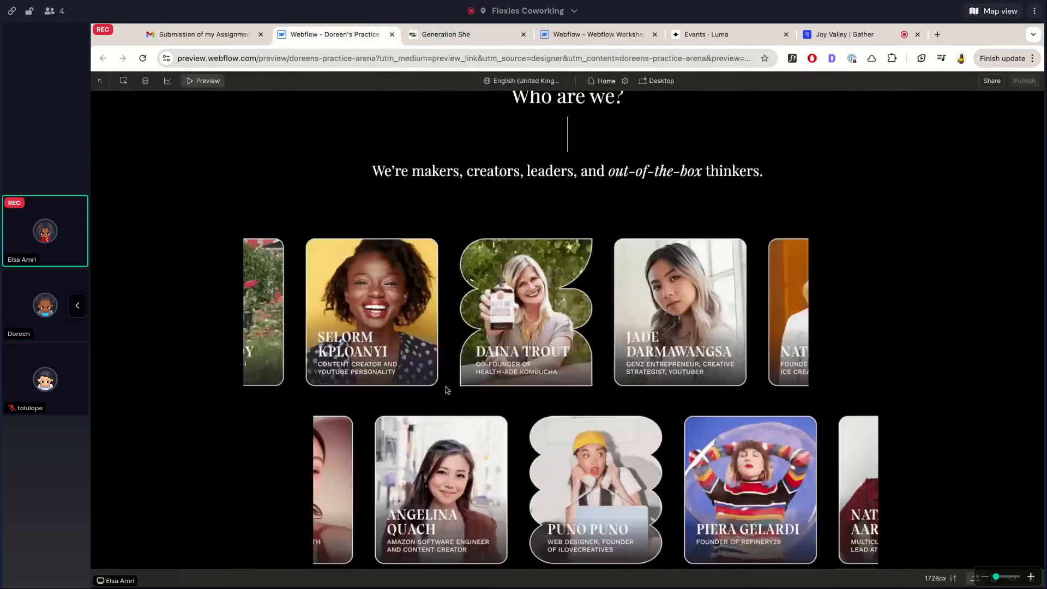
scroll(447, 389, down, 5)
scroll(446, 389, down, 2)
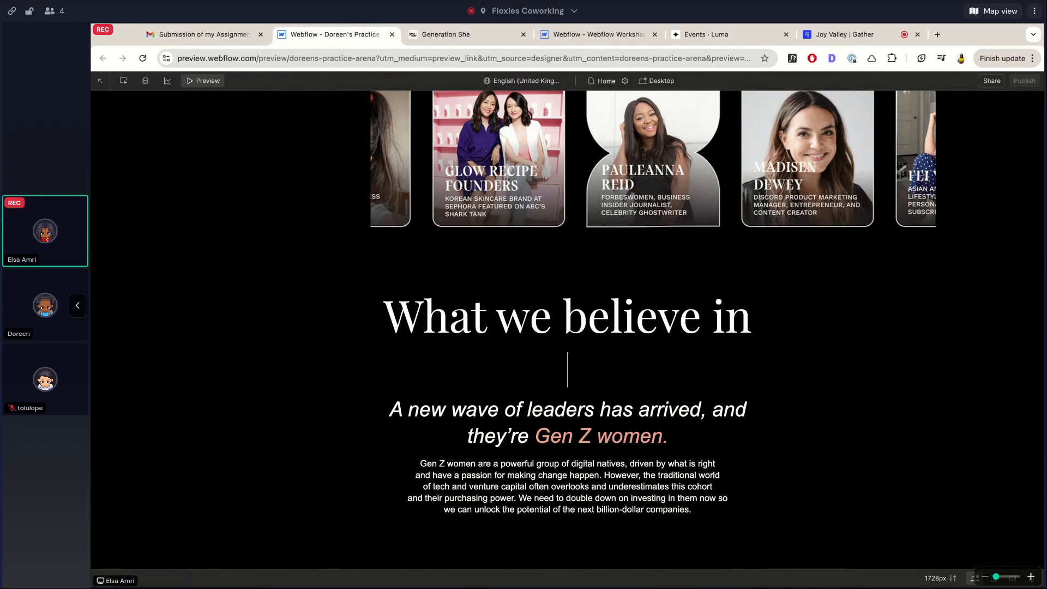
scroll(605, 295, down, 3)
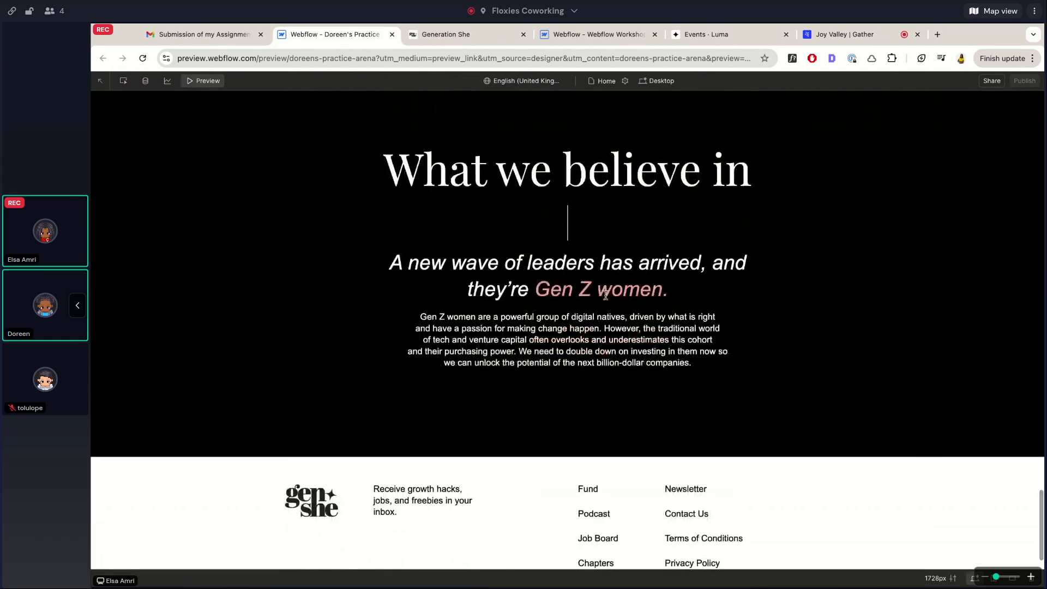
scroll(606, 295, down, 1)
scroll(429, 451, up, 5)
scroll(430, 451, down, 5)
Compare the live site's member cards against the practice preview once more
click(442, 34)
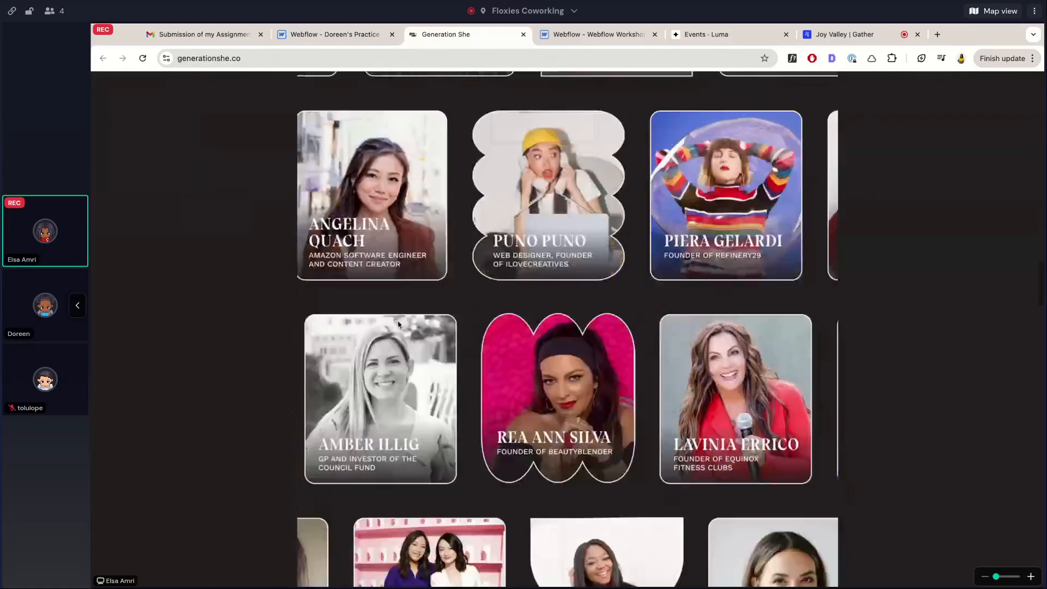
scroll(398, 322, down, 15)
scroll(398, 322, up, 8)
scroll(380, 76, up, 3)
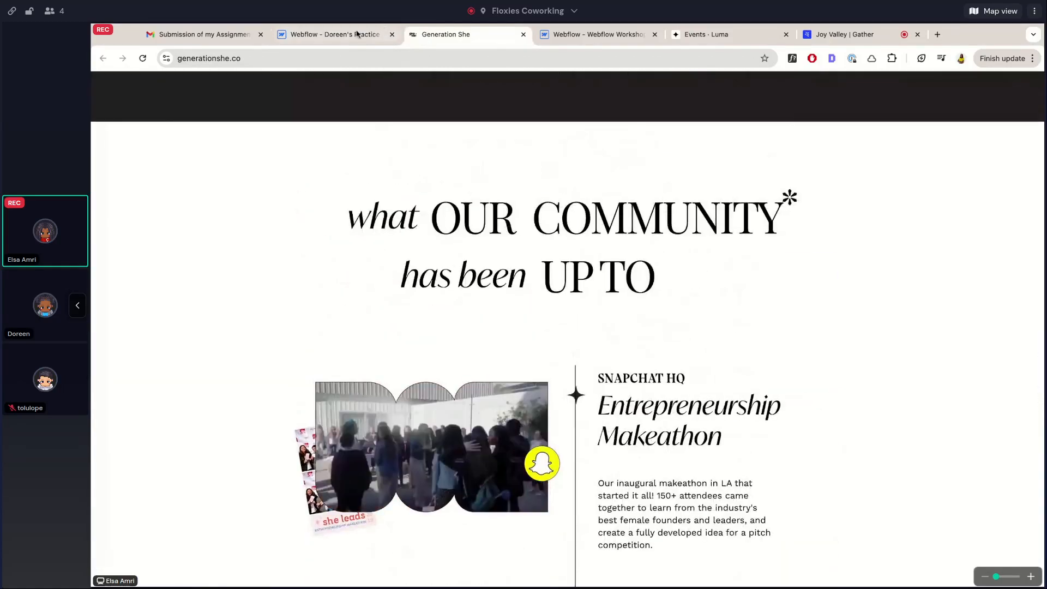
click(338, 34)
scroll(349, 300, up, 10)
scroll(349, 300, down, 6)
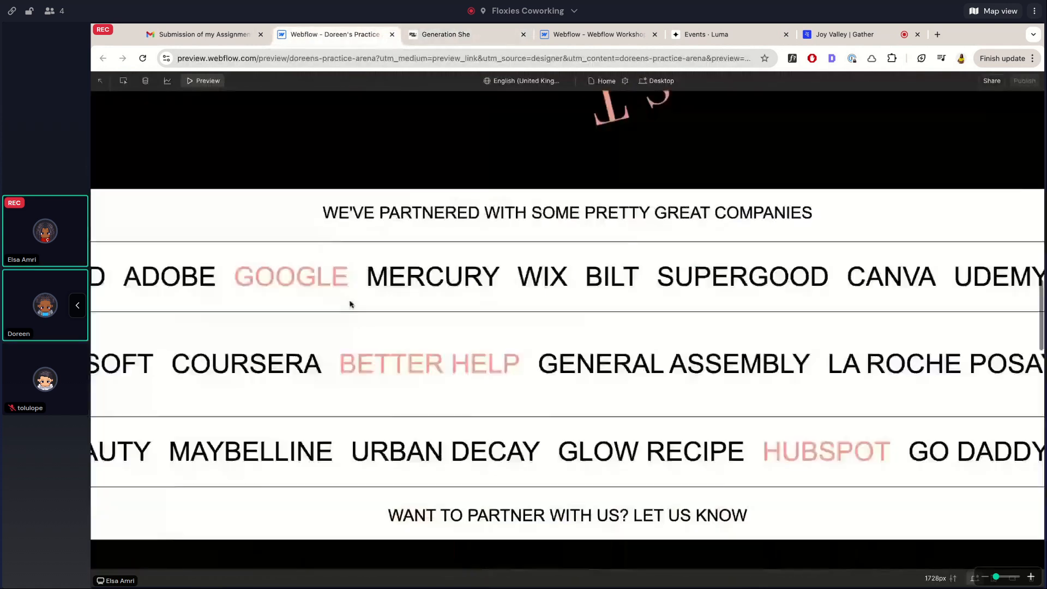
scroll(351, 304, up, 3)
Check the live site's lower sections against the preview, then exit preview into the Designer
click(436, 34)
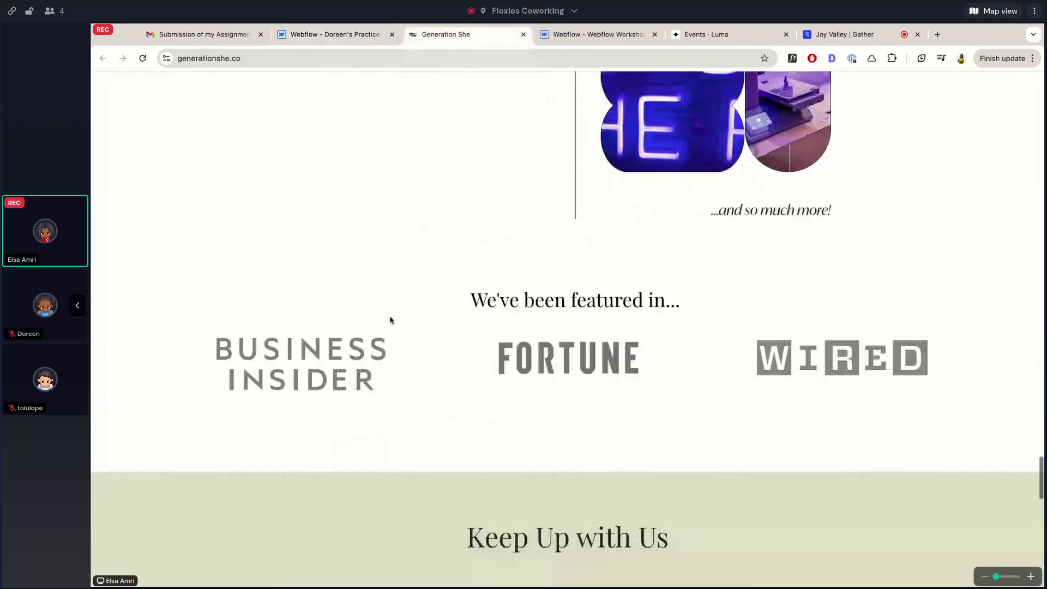
scroll(390, 320, down, 10)
scroll(390, 321, up, 10)
scroll(391, 320, up, 10)
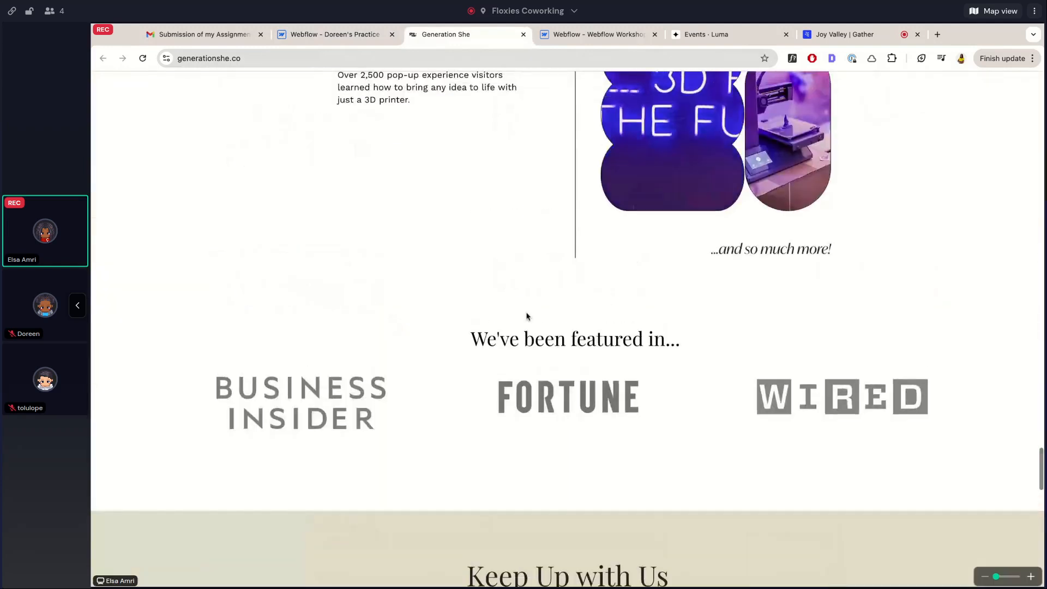
click(355, 34)
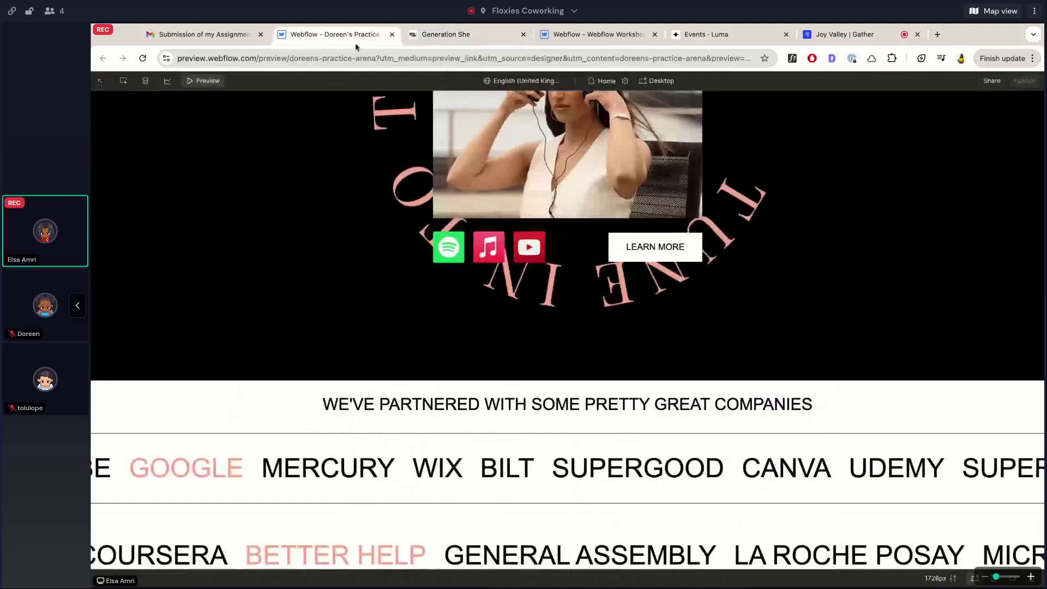
scroll(458, 306, up, 5)
scroll(458, 309, down, 10)
scroll(458, 310, down, 10)
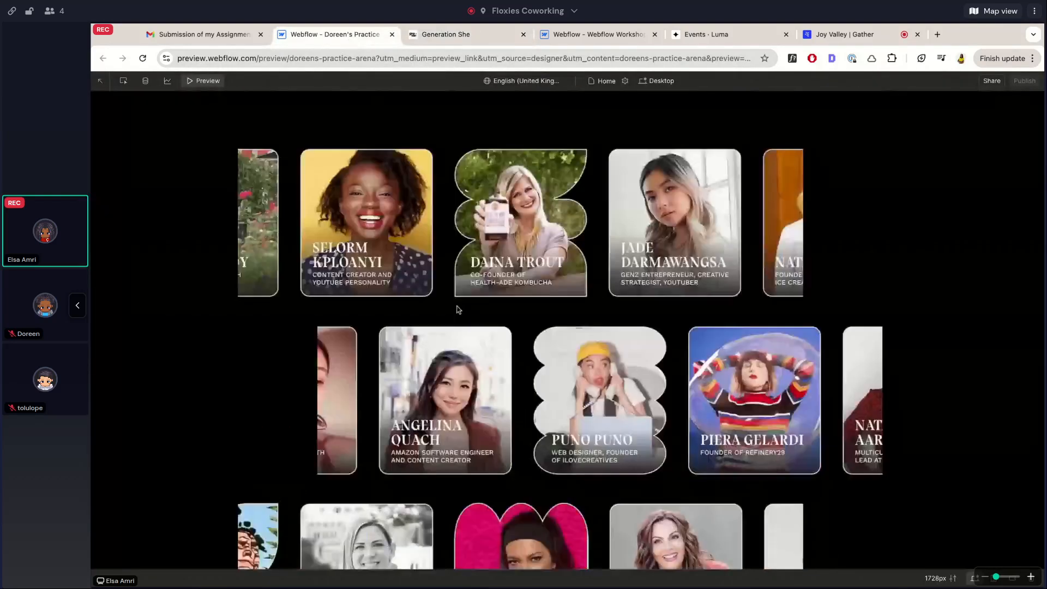
scroll(458, 310, up, 5)
scroll(567, 330, up, 8)
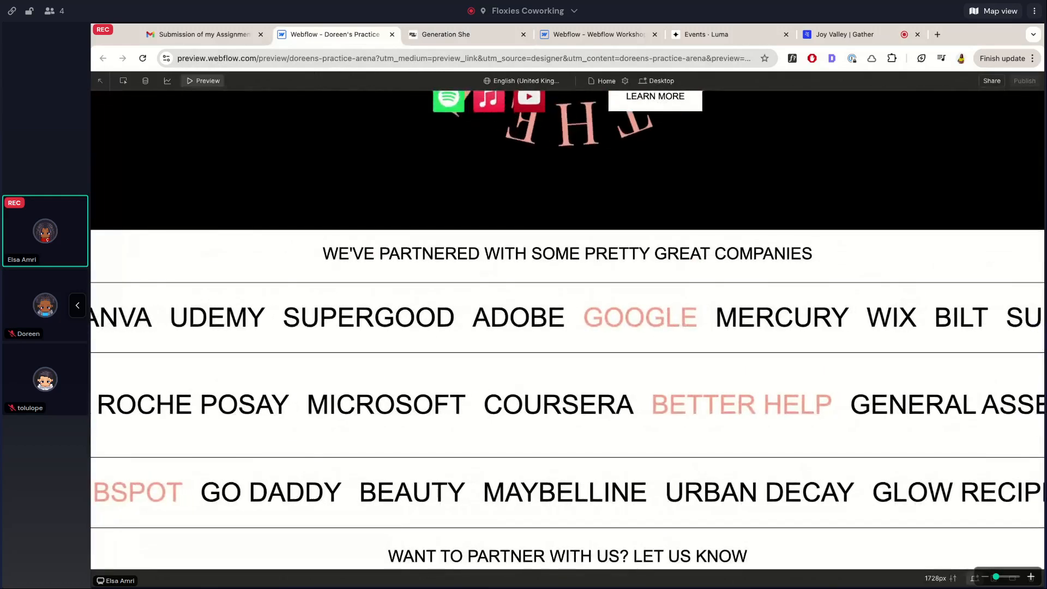
scroll(567, 331, up, 10)
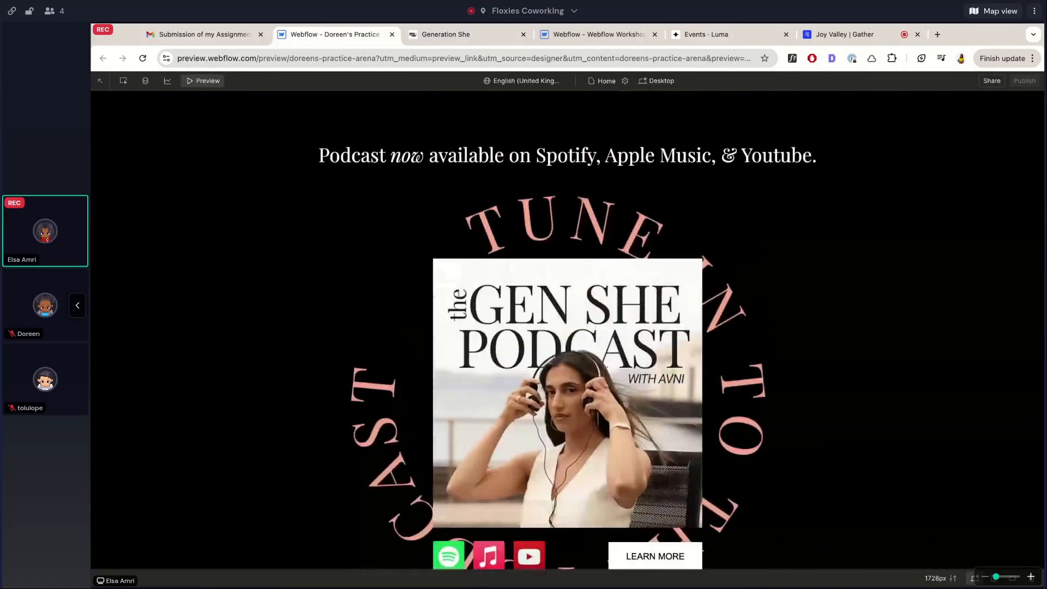
scroll(568, 331, up, 5)
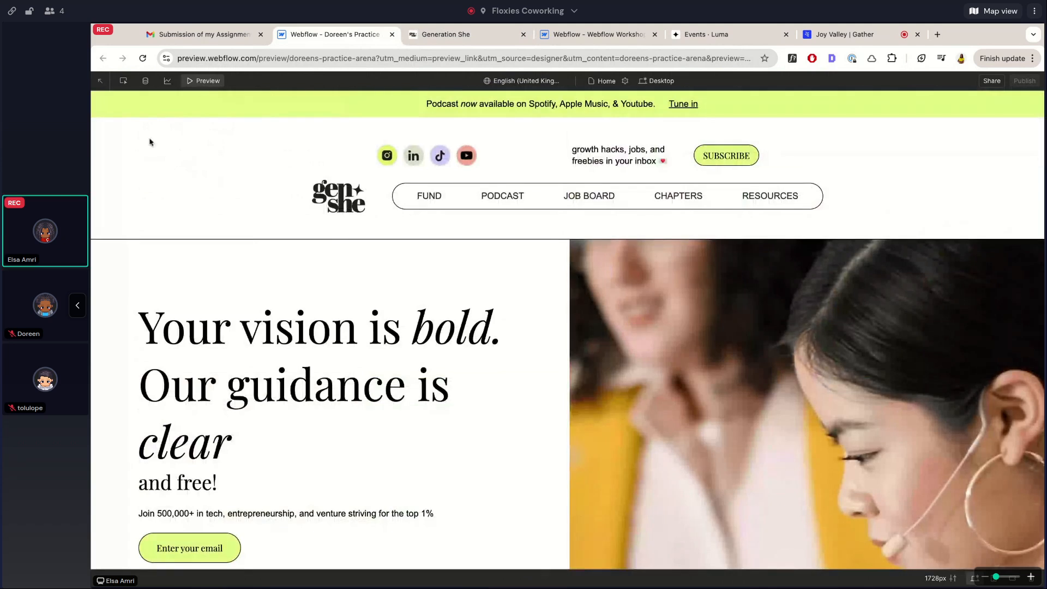
scroll(273, 370, down, 15)
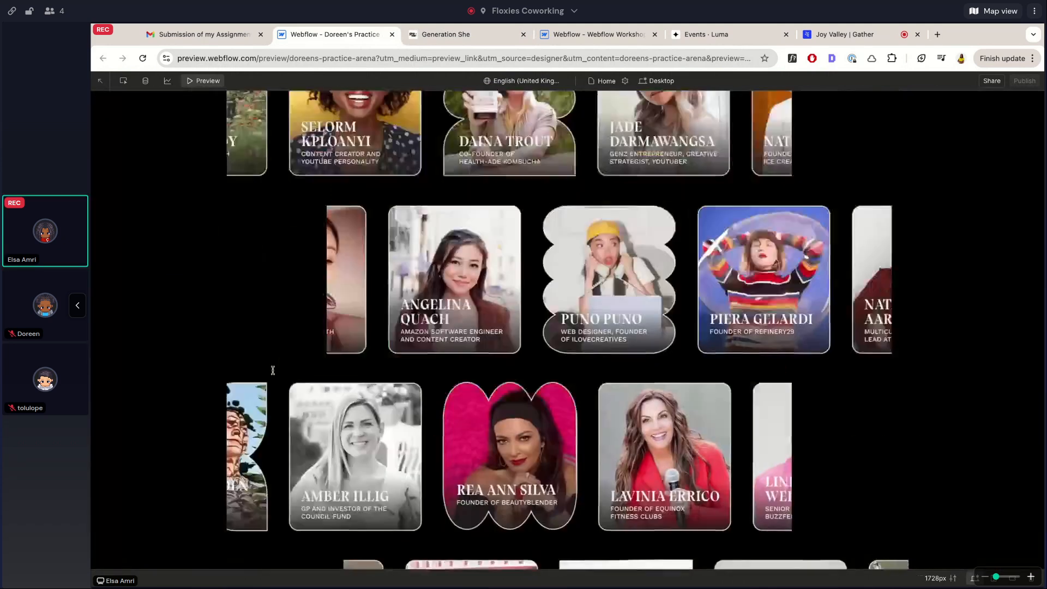
scroll(491, 195, up, 2)
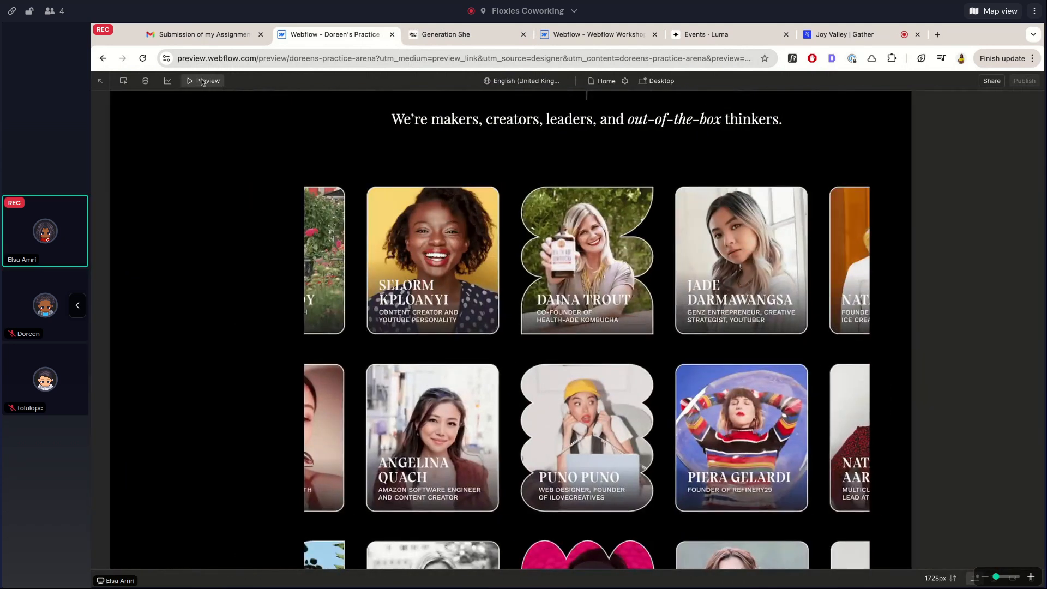
click(201, 82)
Select the container-medium card container and duplicate its class as container-small-custom
scroll(487, 343, up, 10)
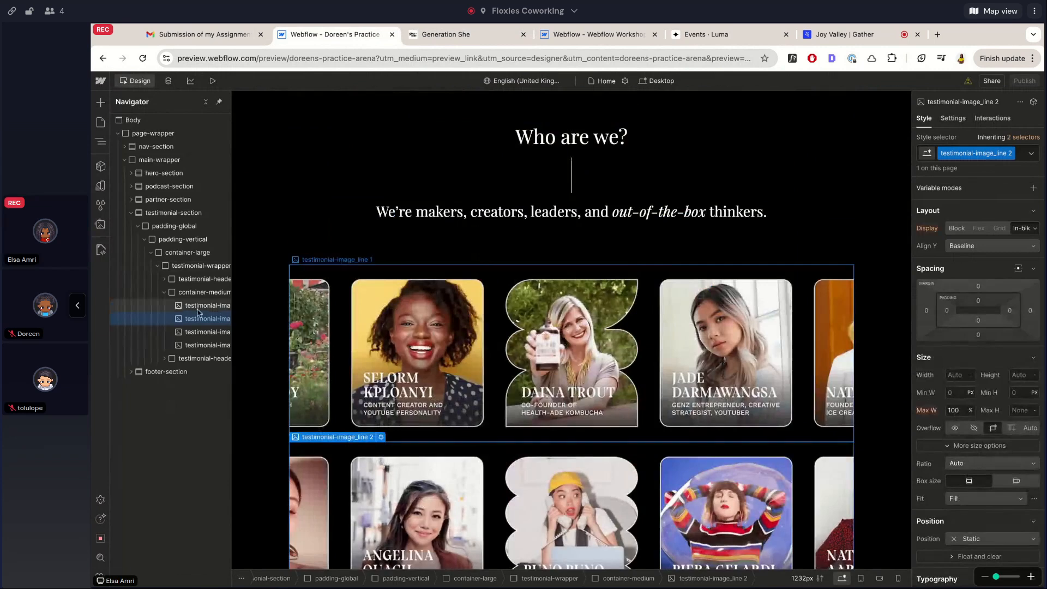
click(186, 253)
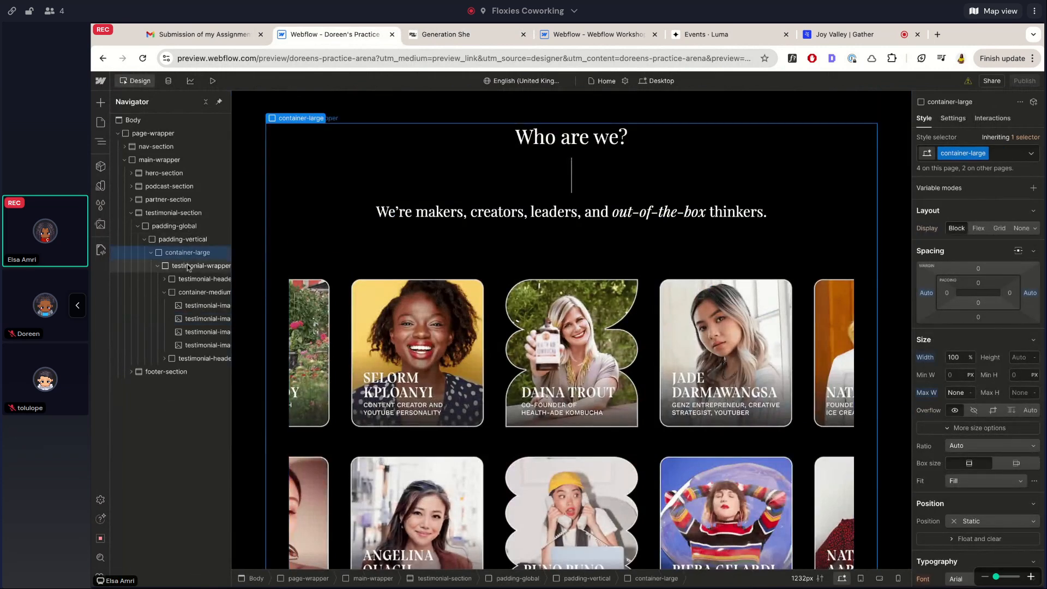
click(191, 293)
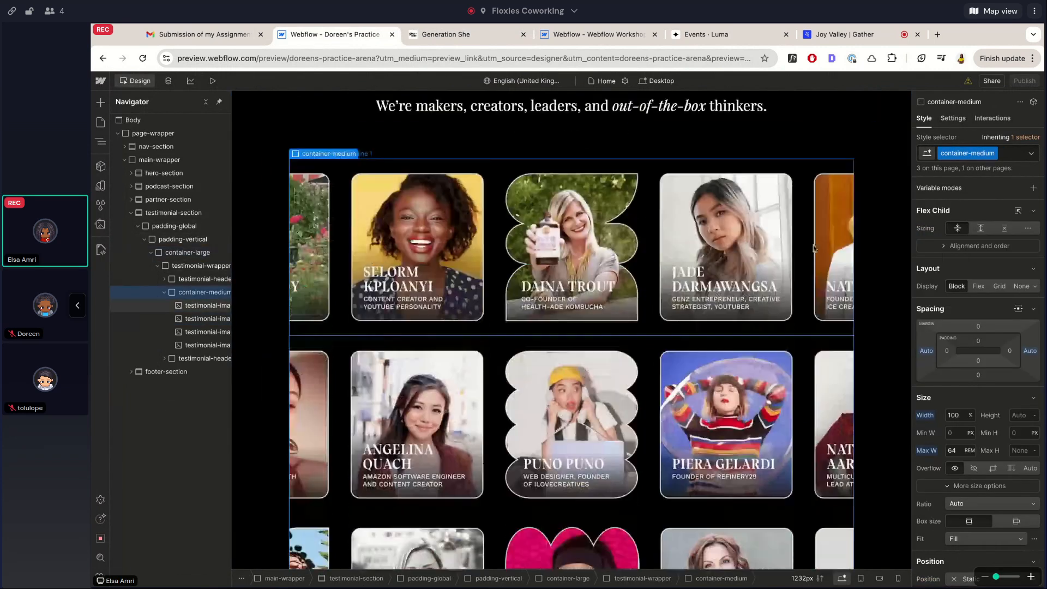
click(995, 154)
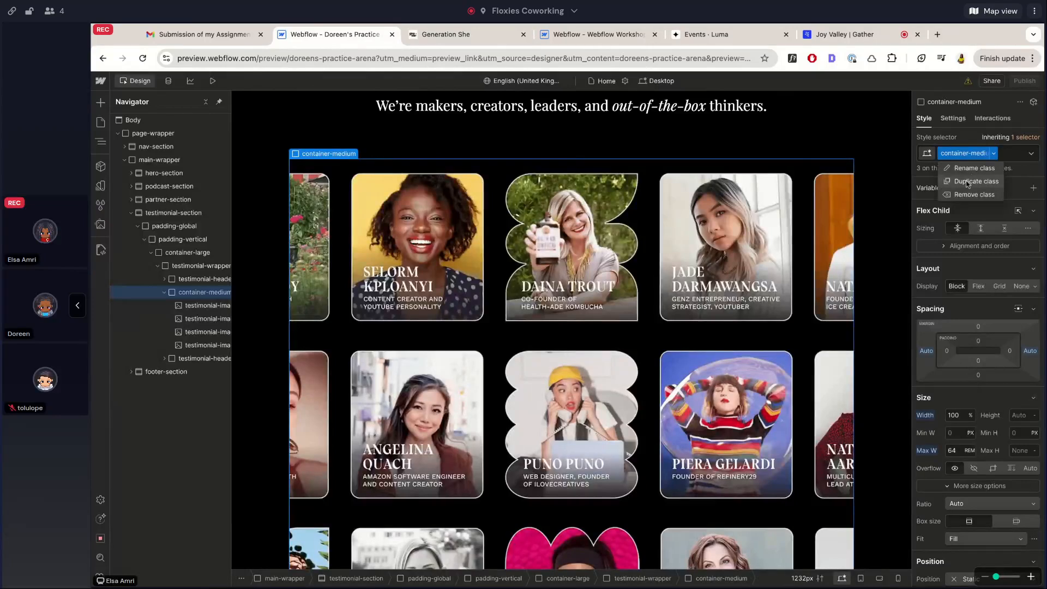
click(967, 184)
text(container-)
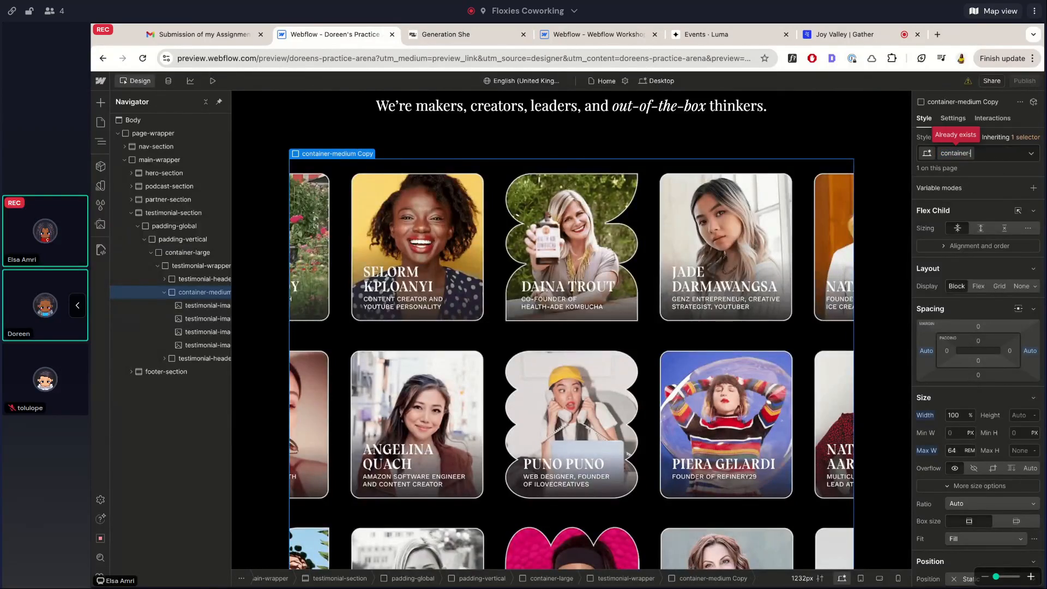
text(small-custom)
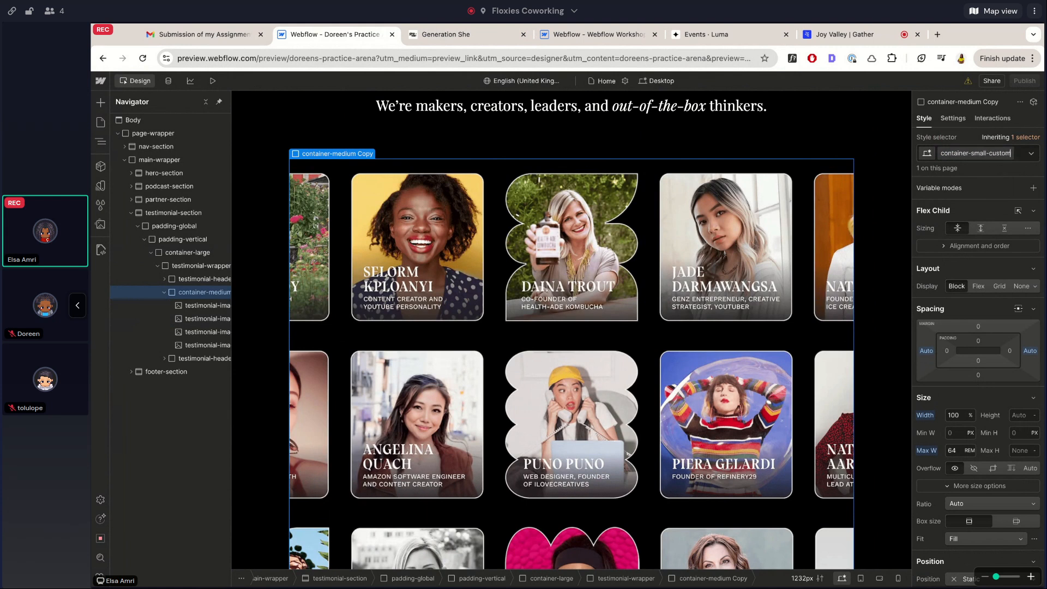
key(Return)
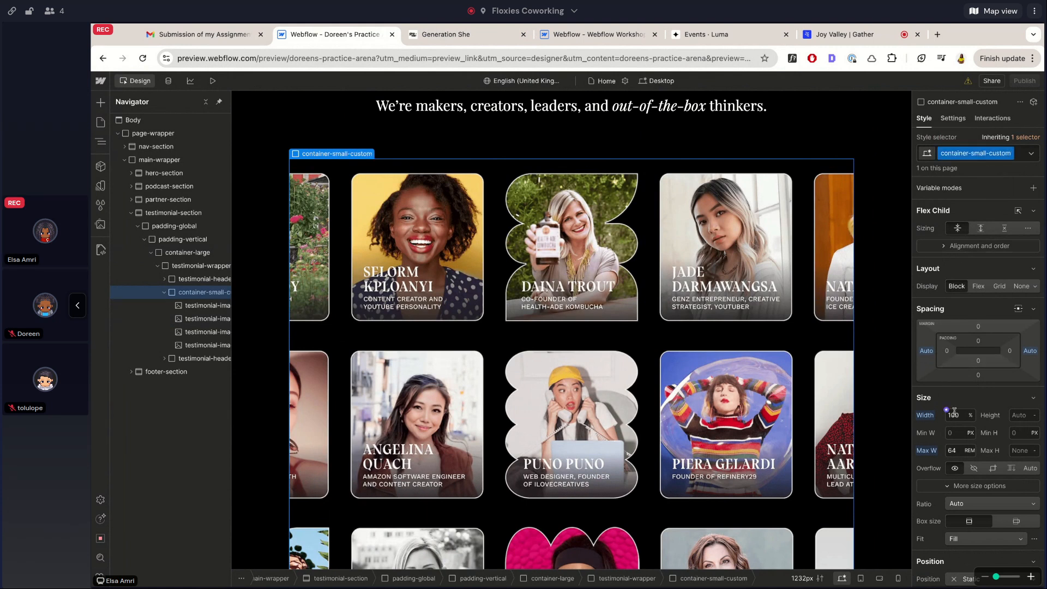
Try max widths of 50 and 40 rem, settle on 45 rem, and preview the page
text(50)
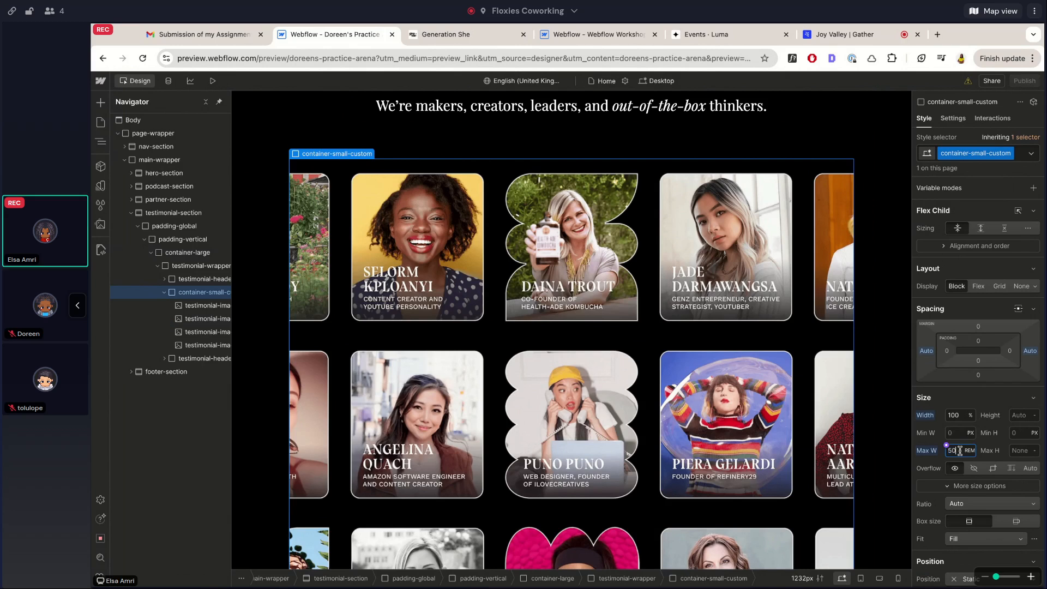
key(Return)
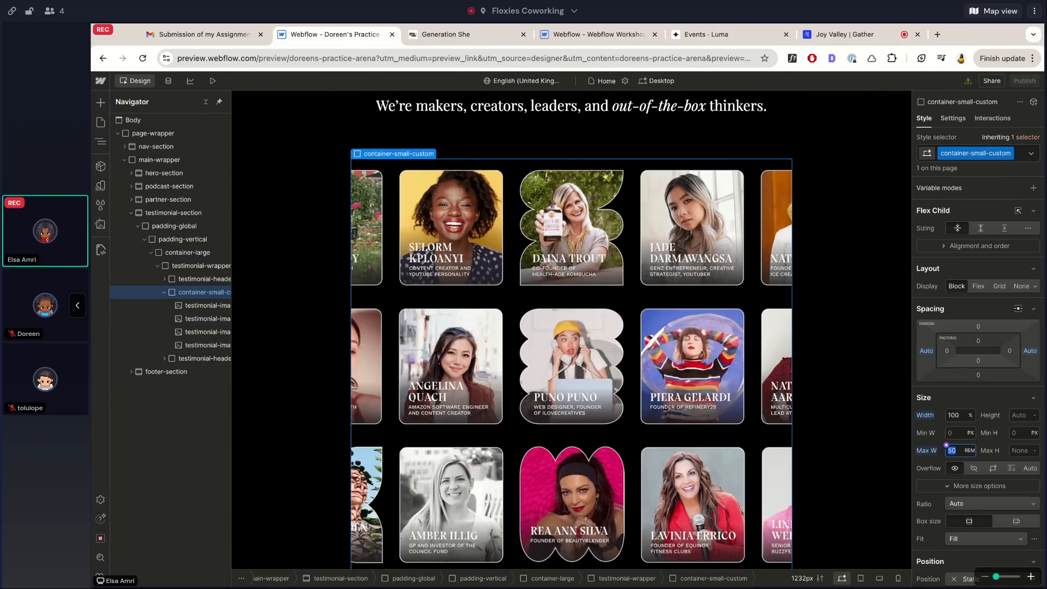
text(40)
key(Return)
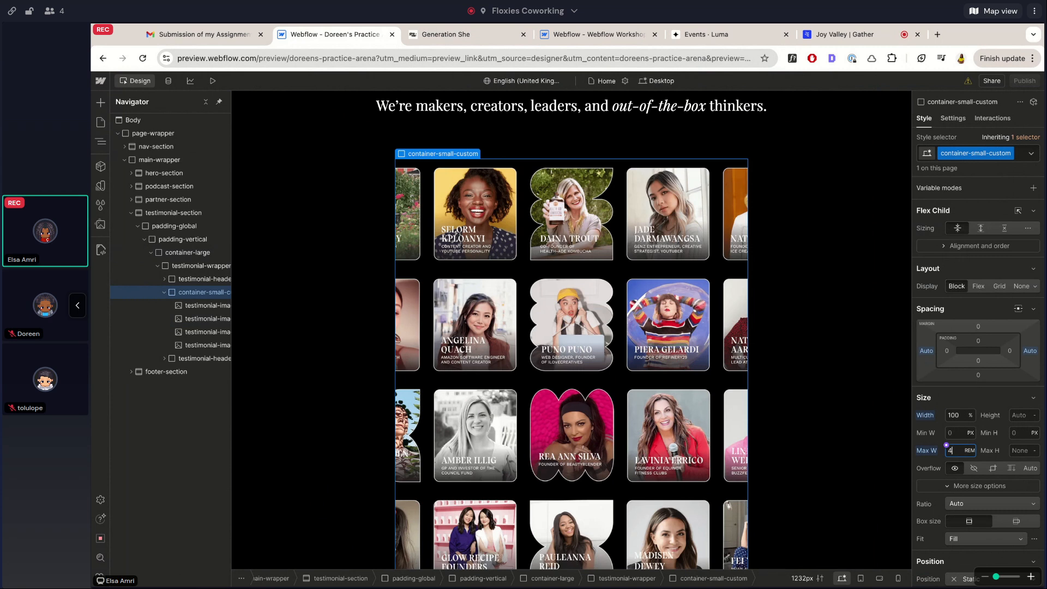
text(45)
key(Return)
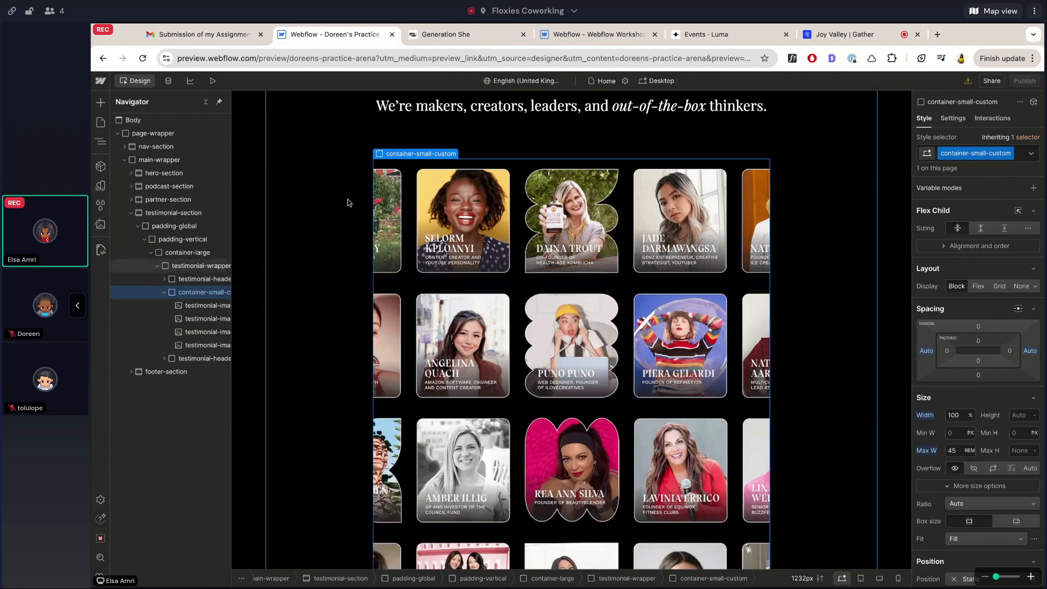
click(213, 81)
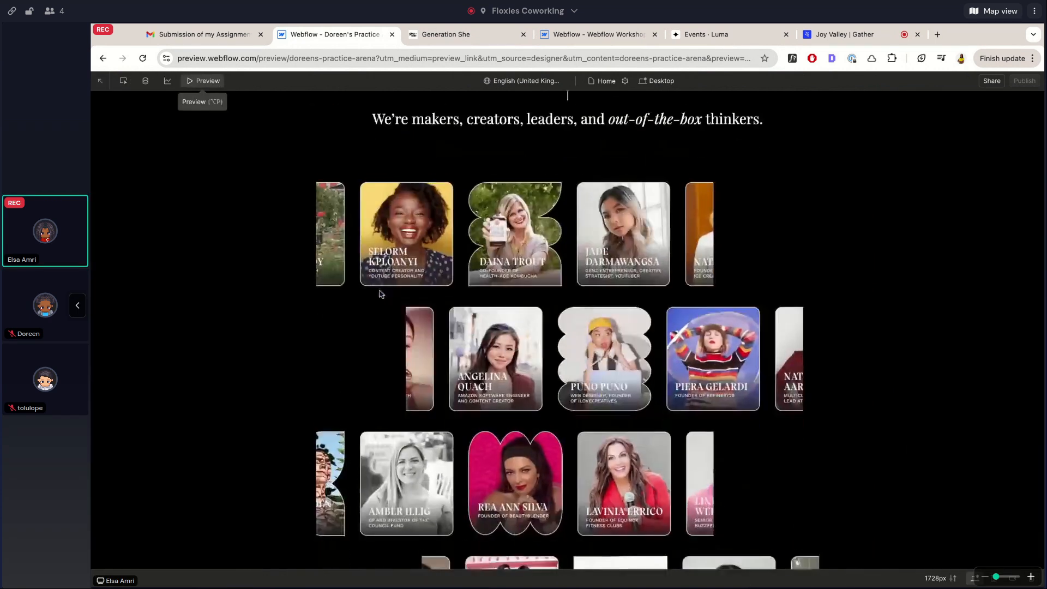
scroll(381, 295, down, 2)
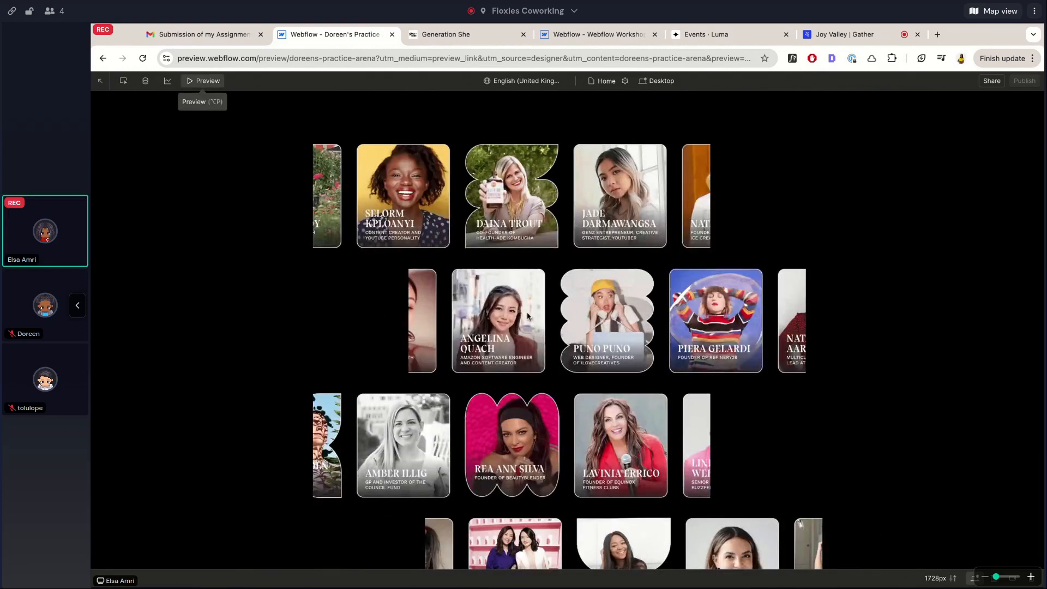
scroll(590, 301, up, 2)
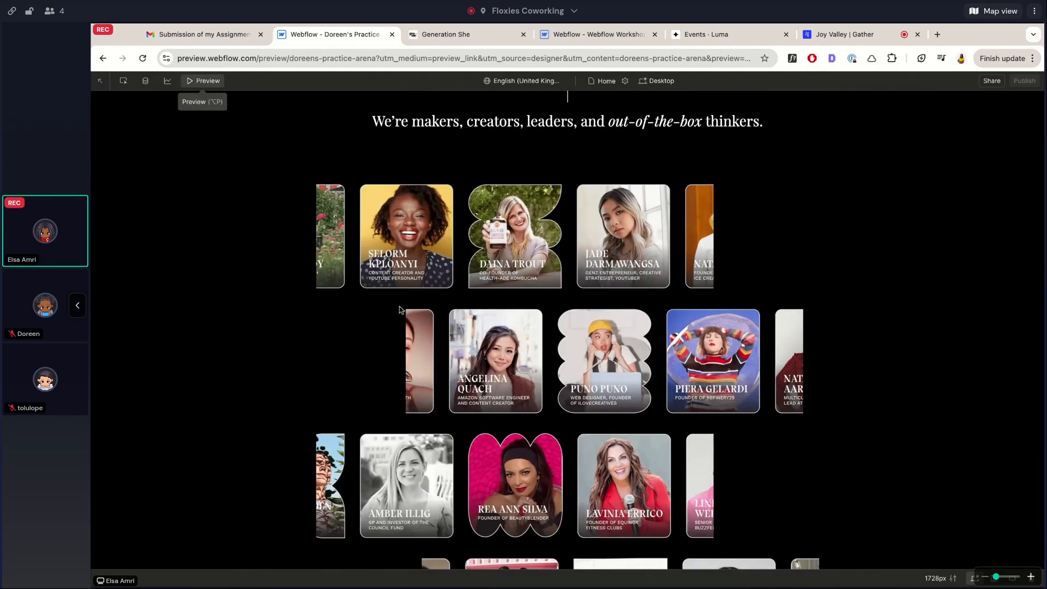
scroll(400, 310, up, 5)
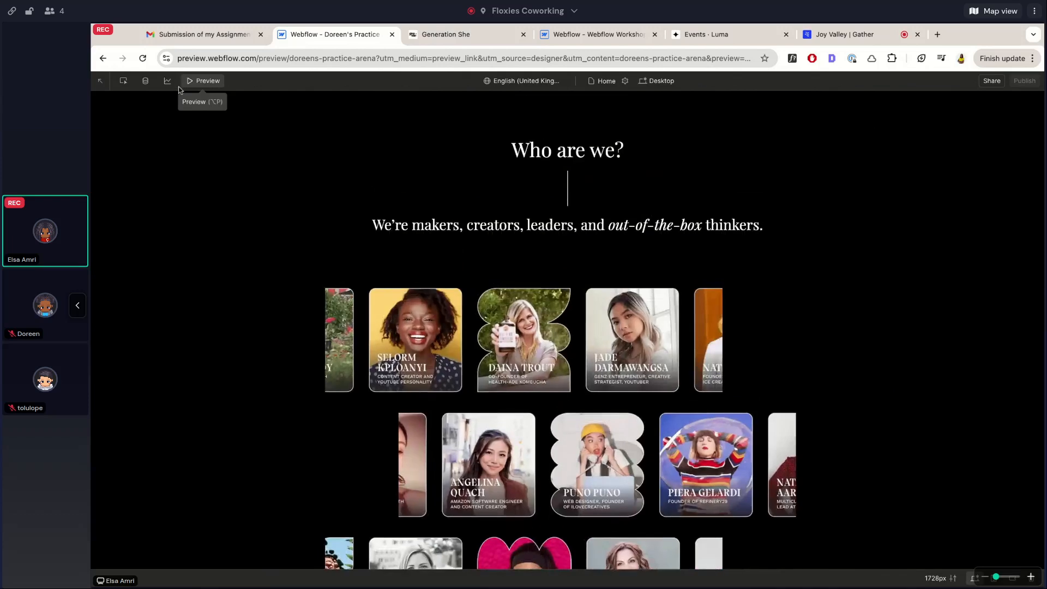
click(188, 83)
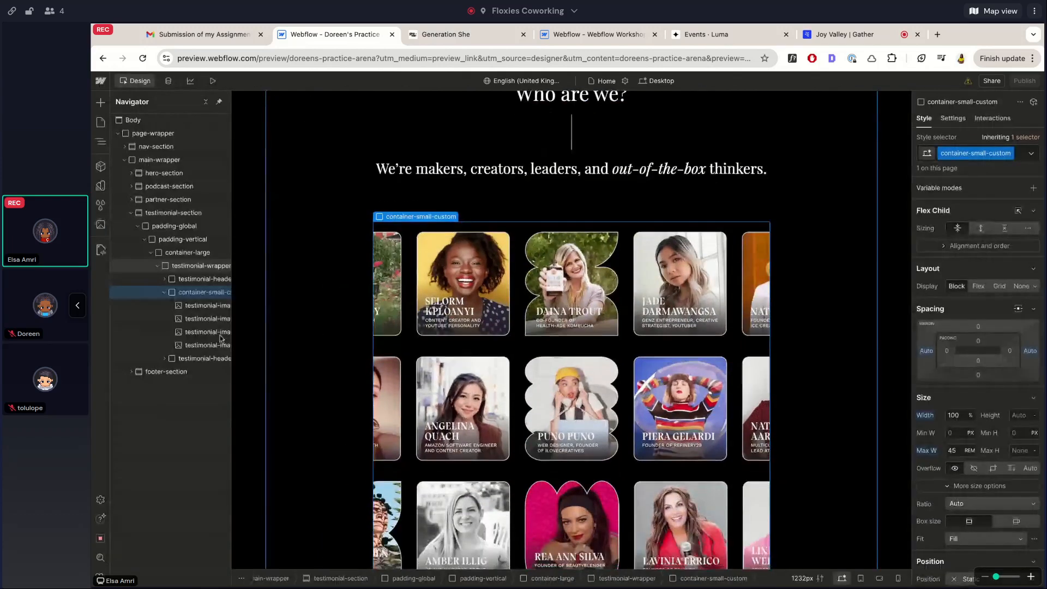
scroll(1028, 425, down, 2)
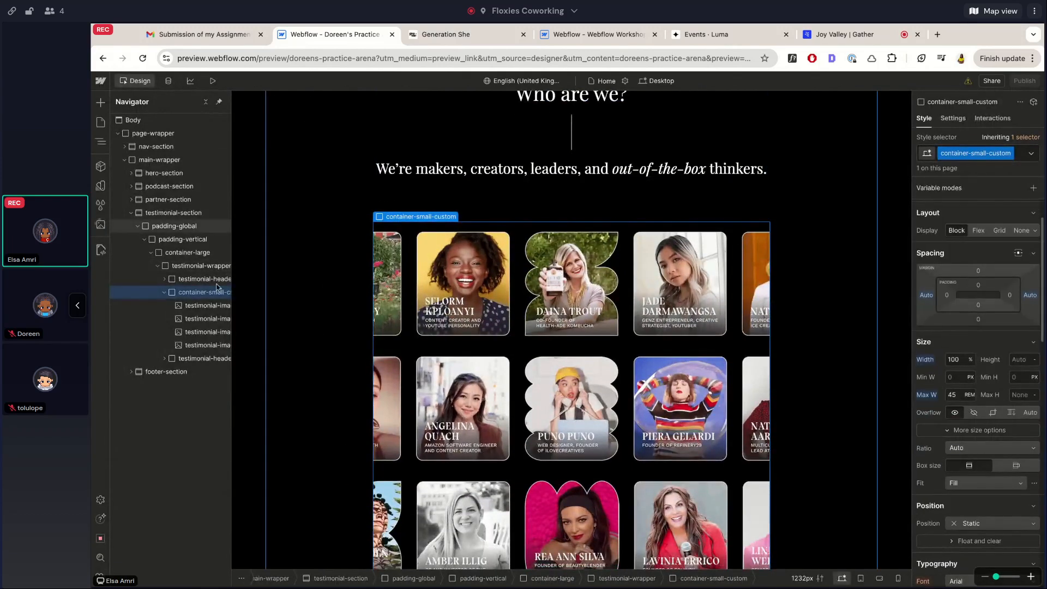
click(197, 307)
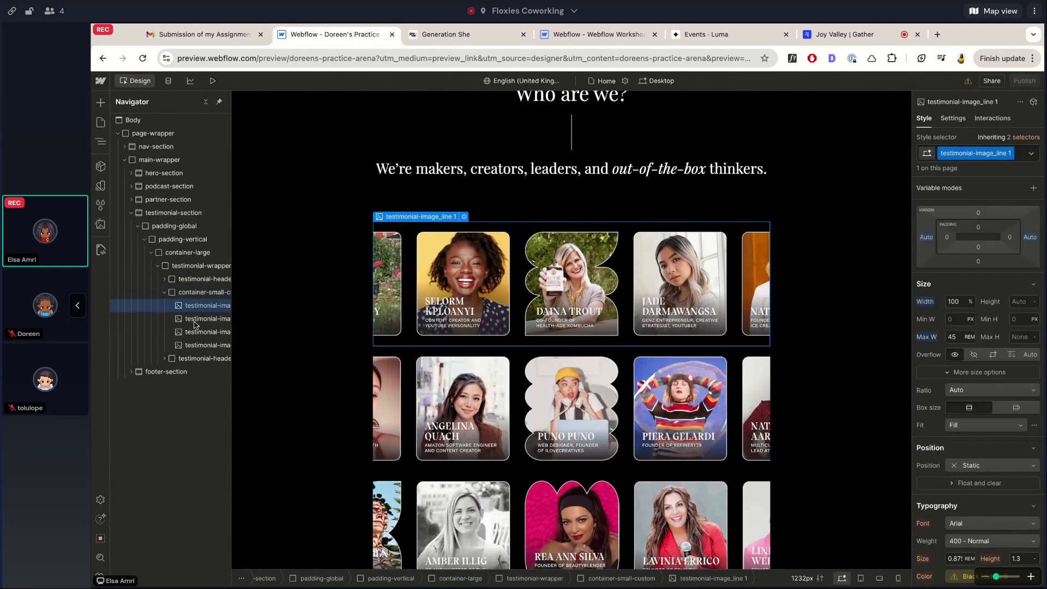
click(195, 292)
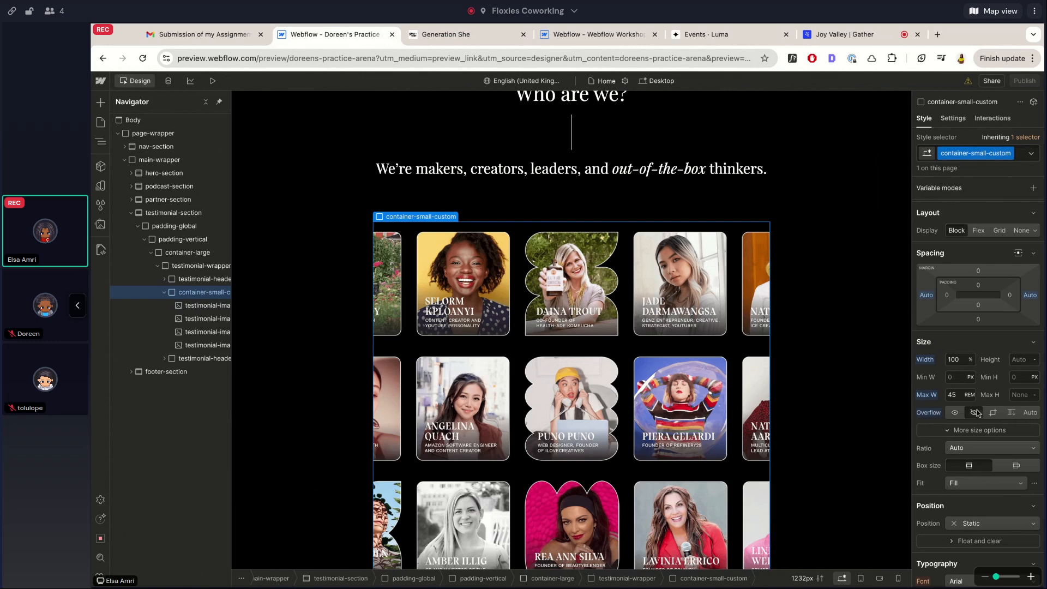
click(213, 80)
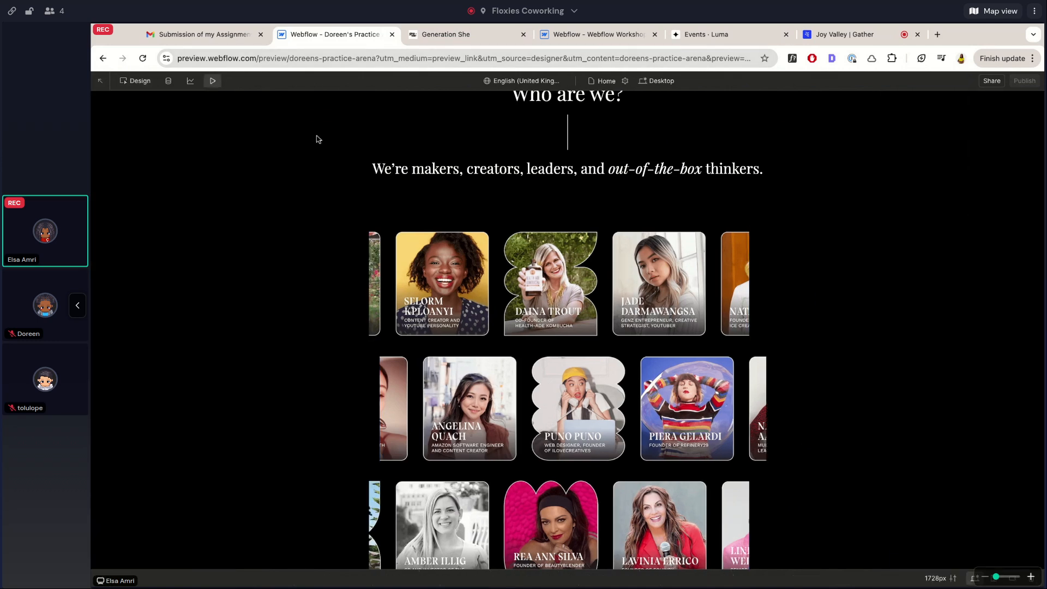
scroll(452, 306, down, 3)
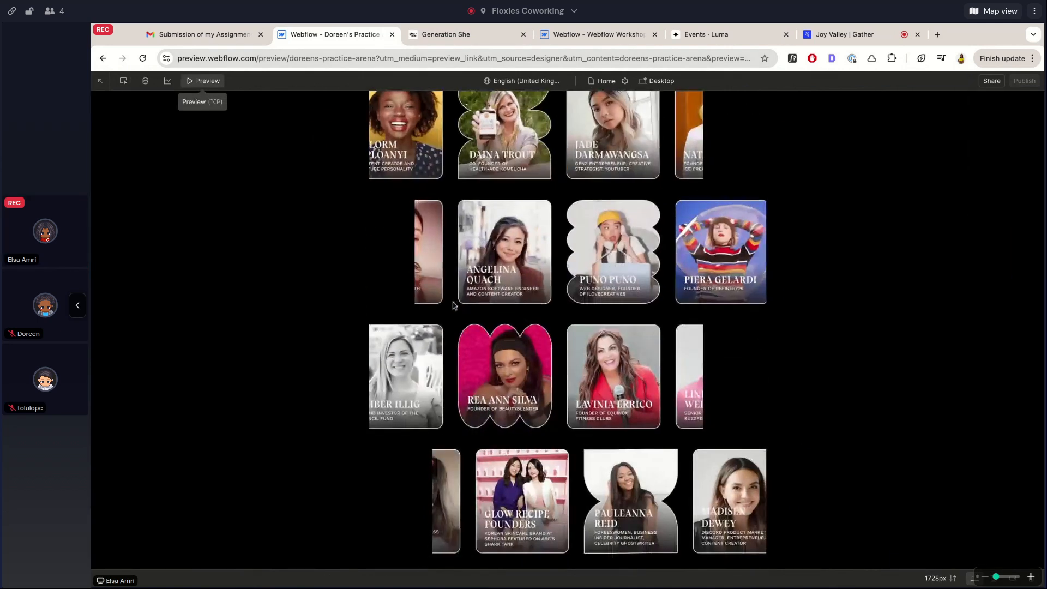
scroll(453, 305, up, 10)
scroll(567, 328, down, 10)
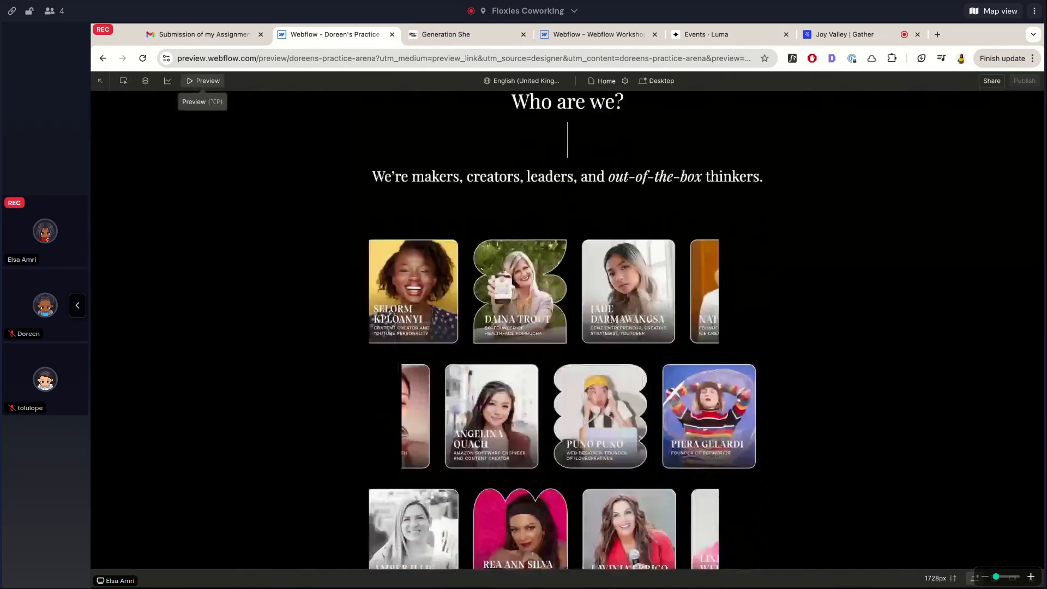
scroll(405, 364, up, 5)
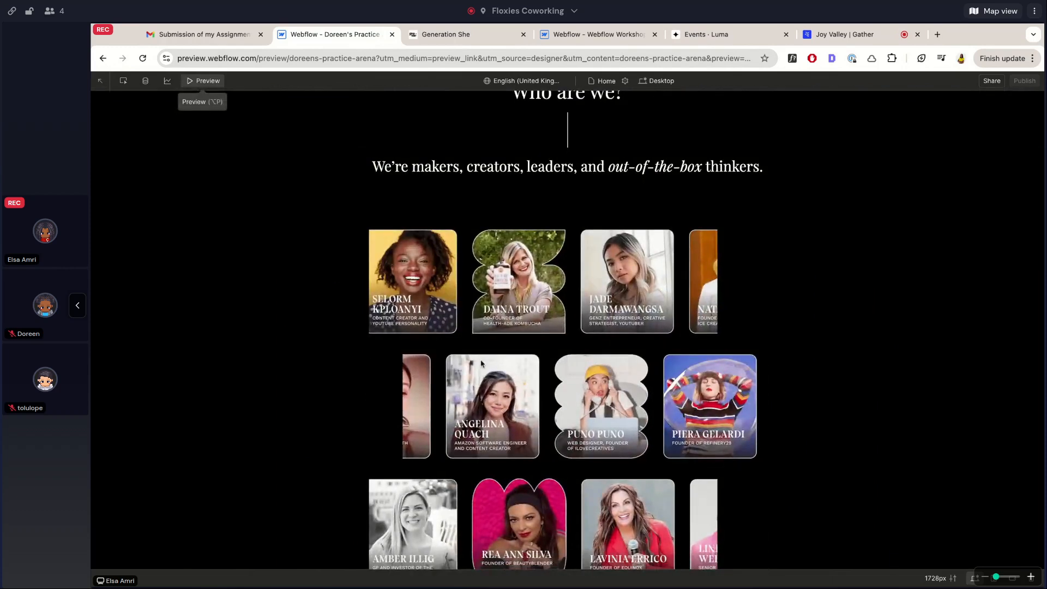
click(461, 35)
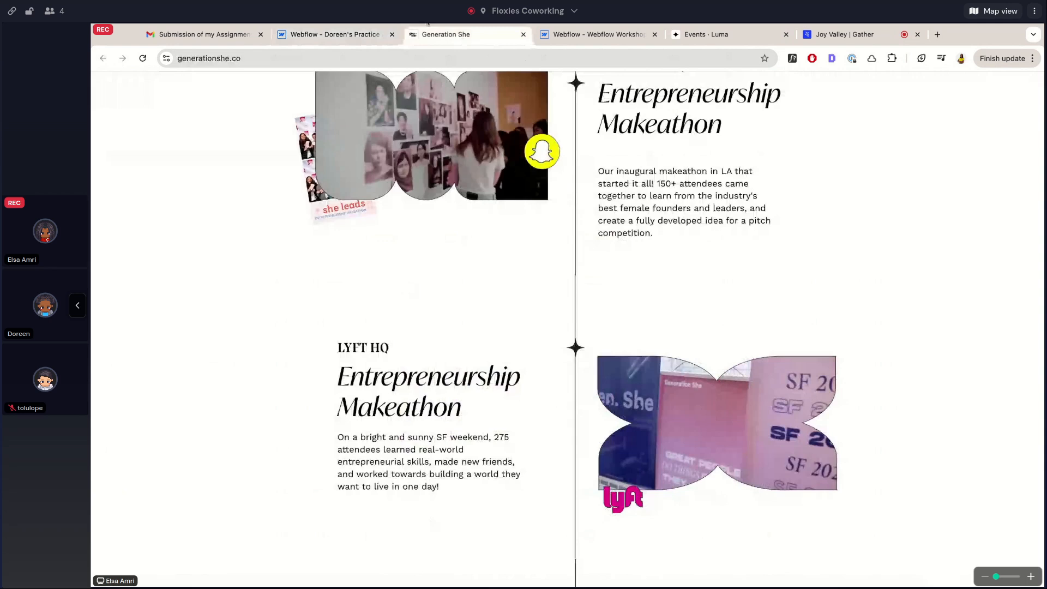
click(335, 36)
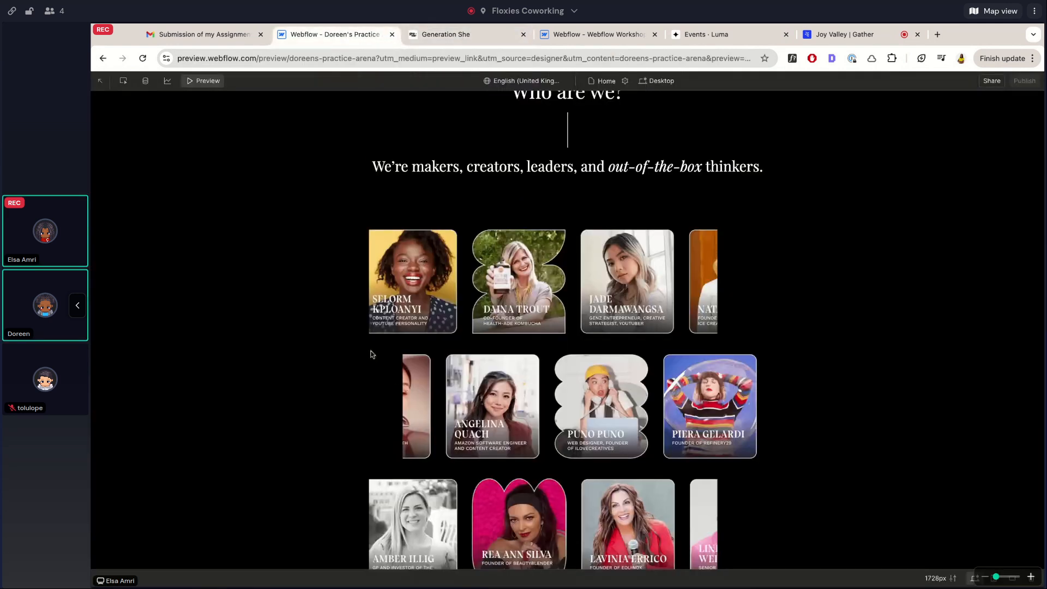
scroll(414, 410, down, 5)
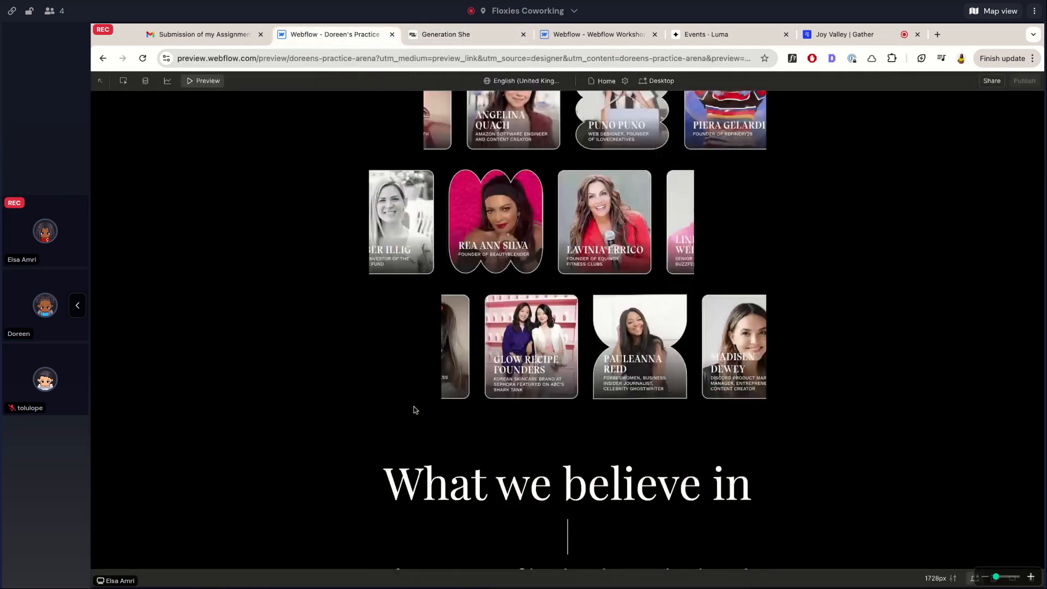
scroll(414, 411, up, 5)
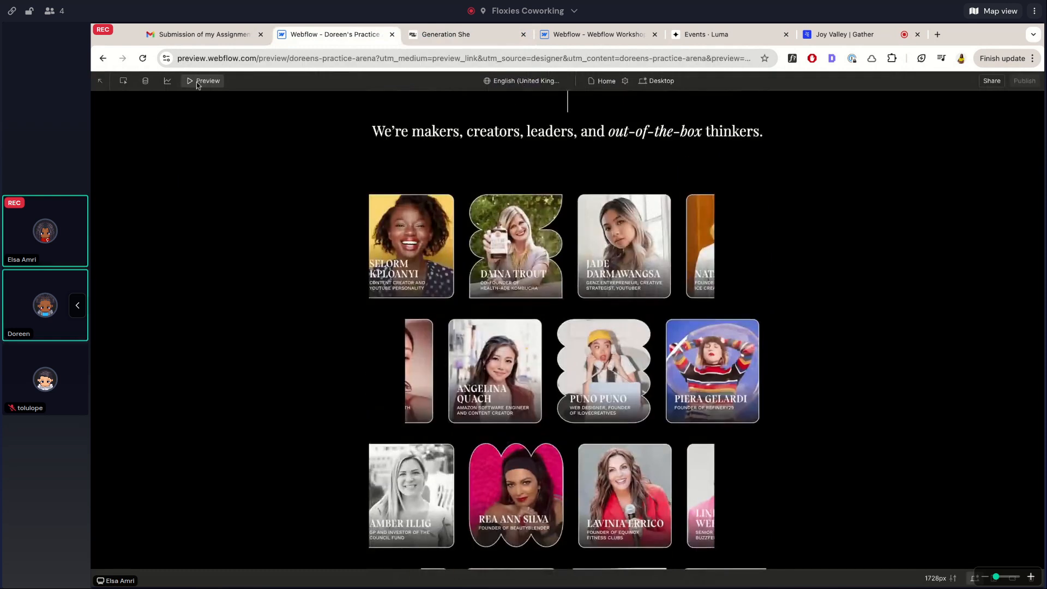
click(198, 82)
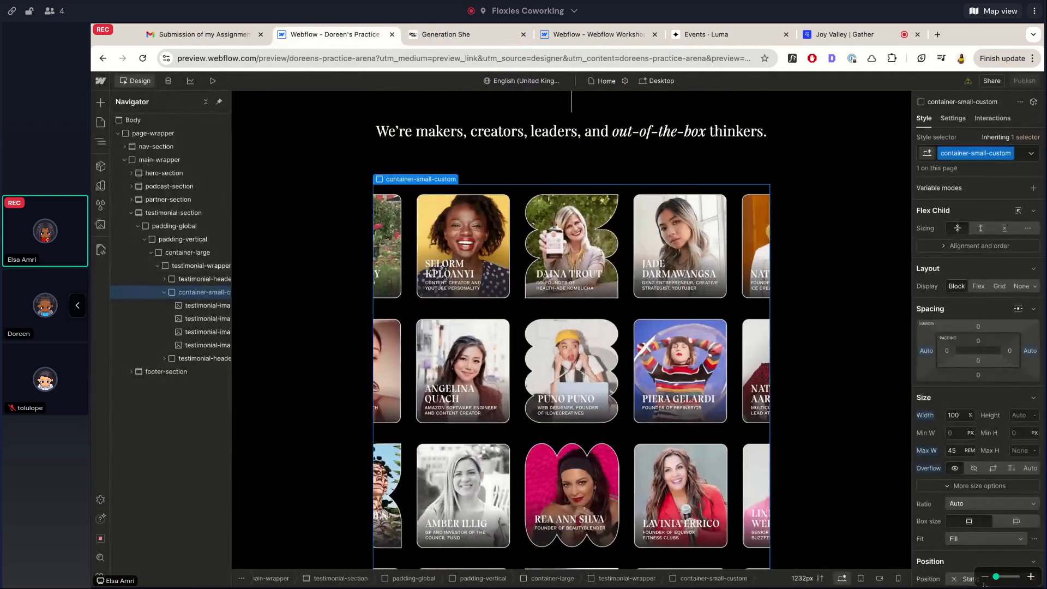
click(212, 81)
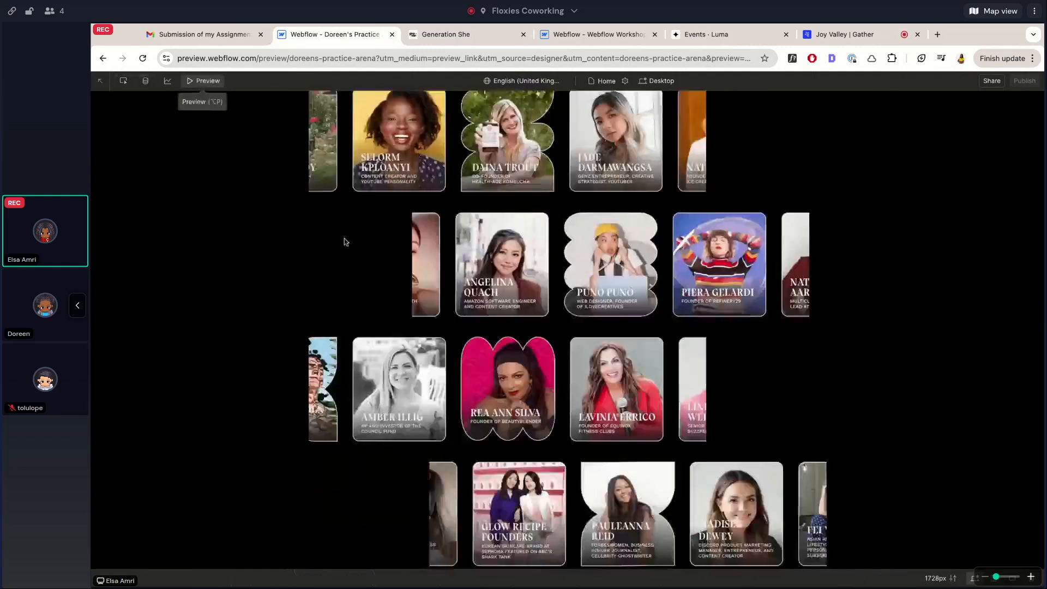
scroll(344, 238, up, 1)
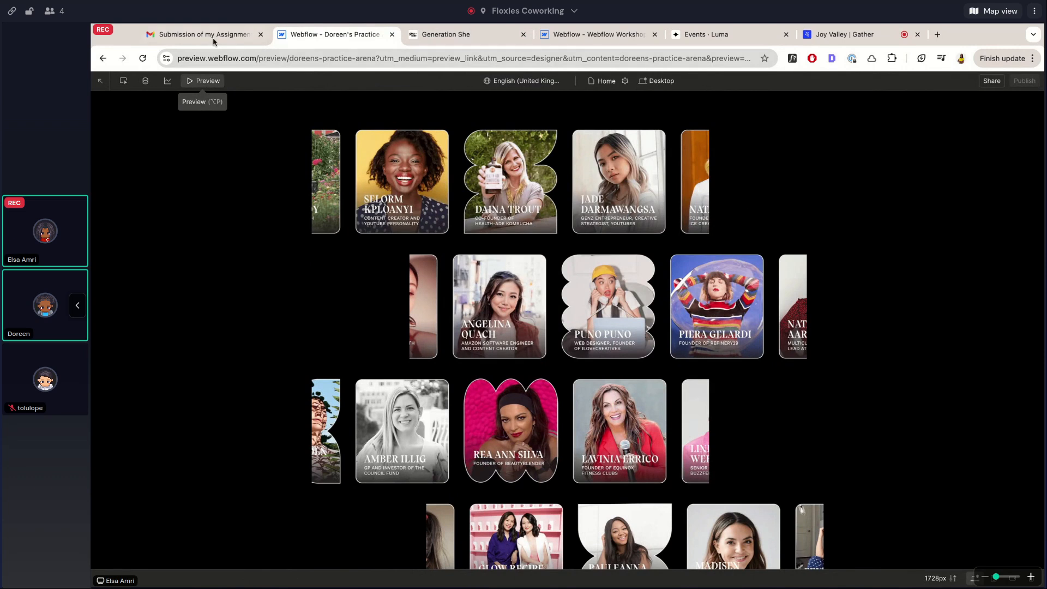
click(189, 82)
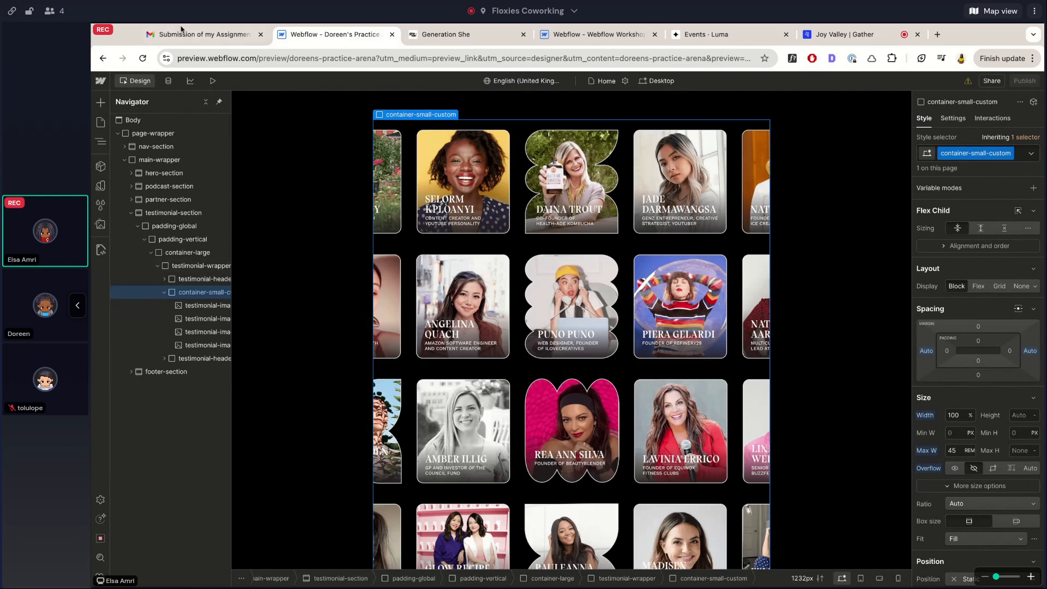
click(213, 81)
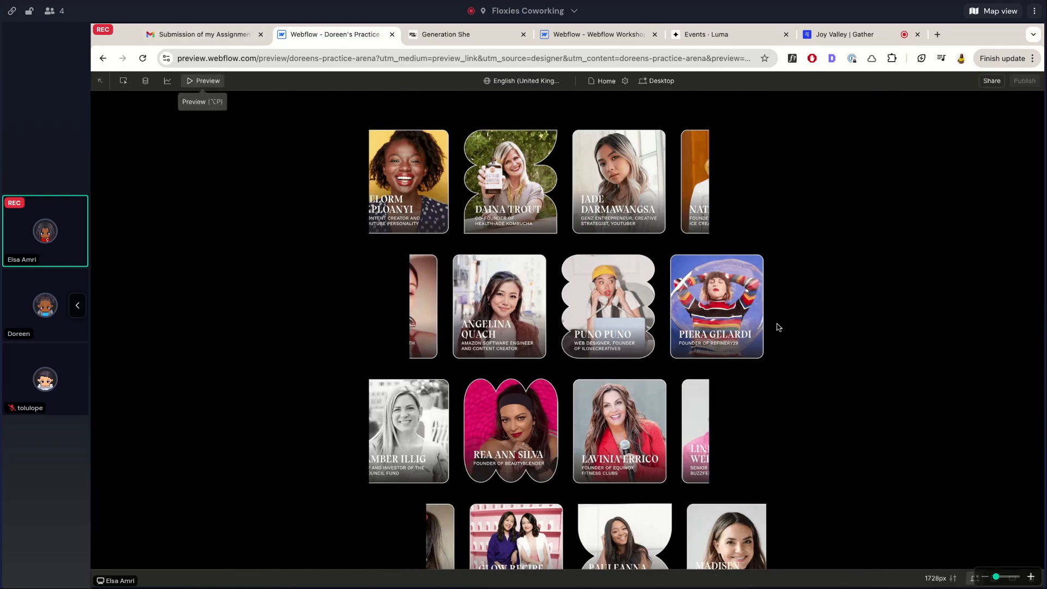
scroll(766, 332, down, 3)
scroll(765, 329, up, 3)
scroll(208, 101, up, 5)
scroll(207, 101, down, 2)
click(202, 84)
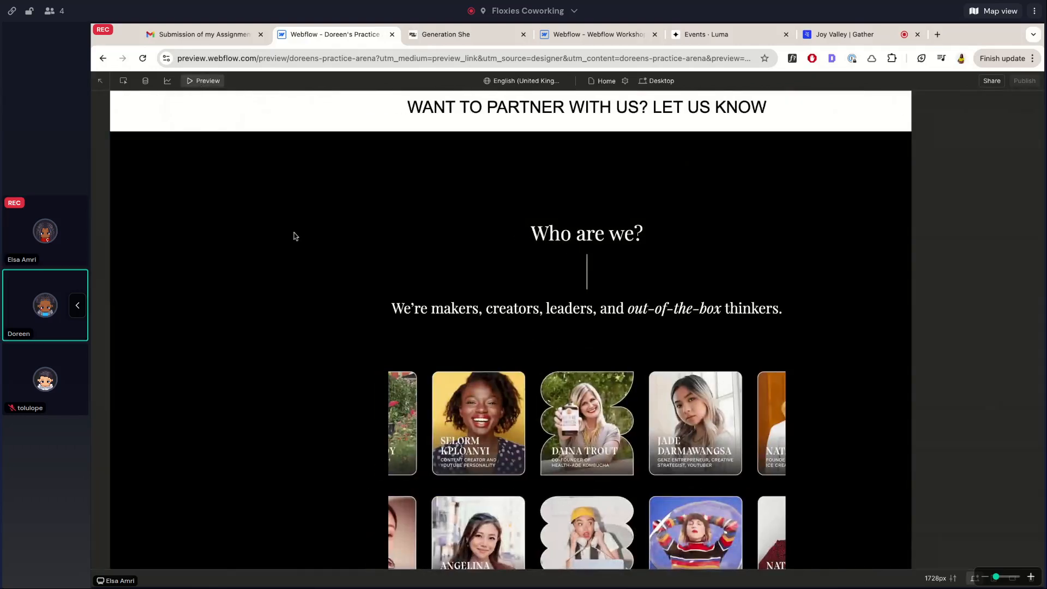
scroll(366, 345, up, 10)
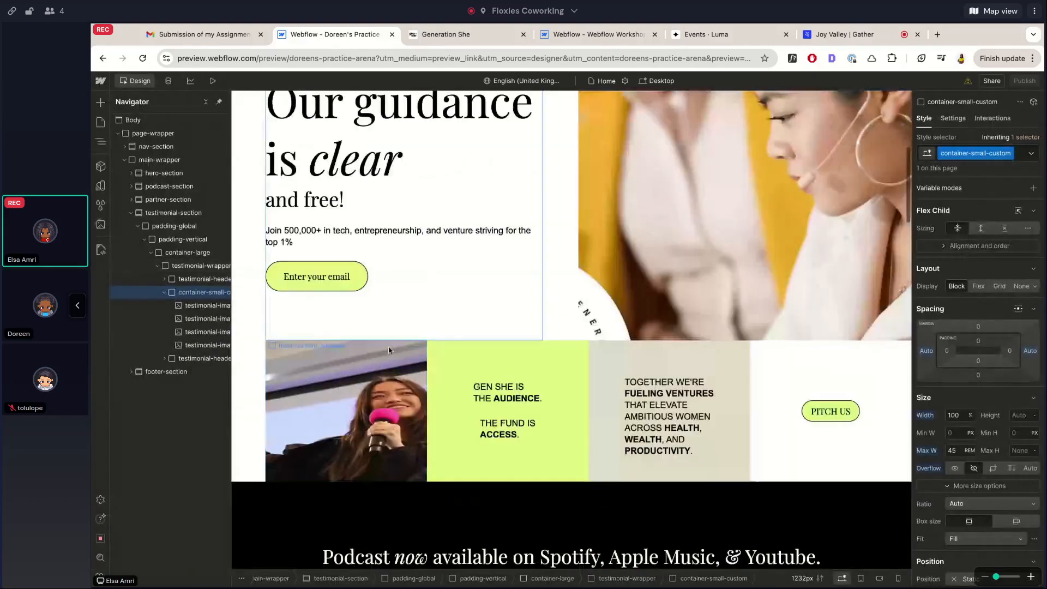
Inspect the hero's pitch paragraphs and the PITCH US button on the canvas
click(501, 389)
click(501, 390)
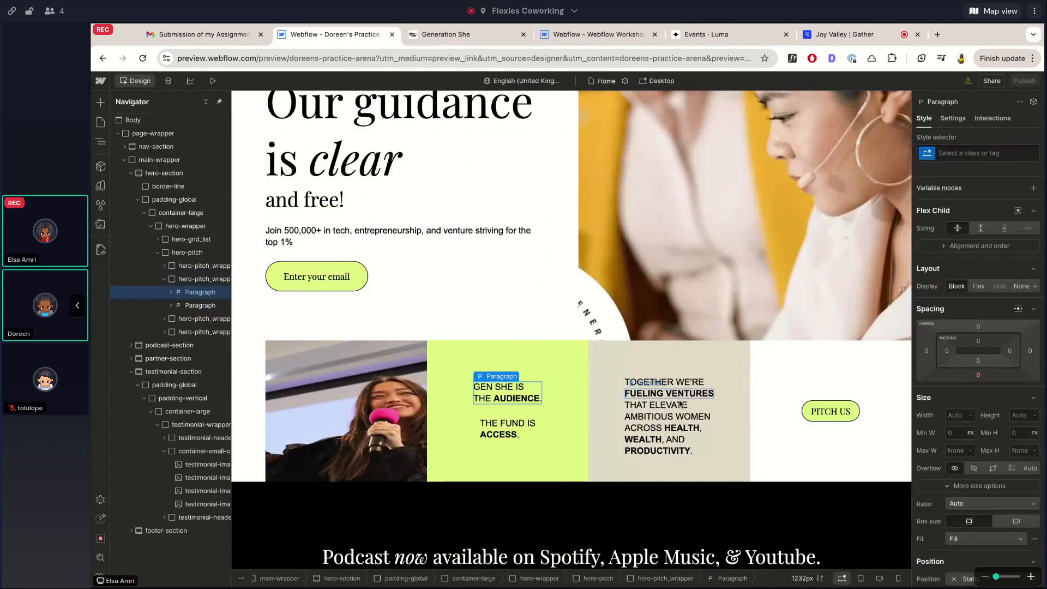
click(516, 421)
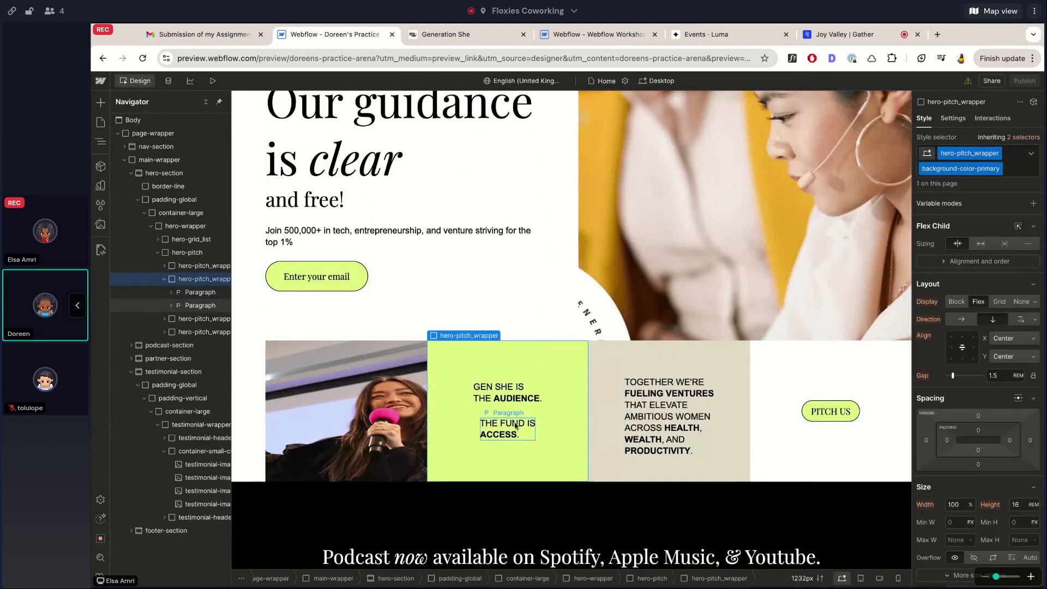
click(665, 384)
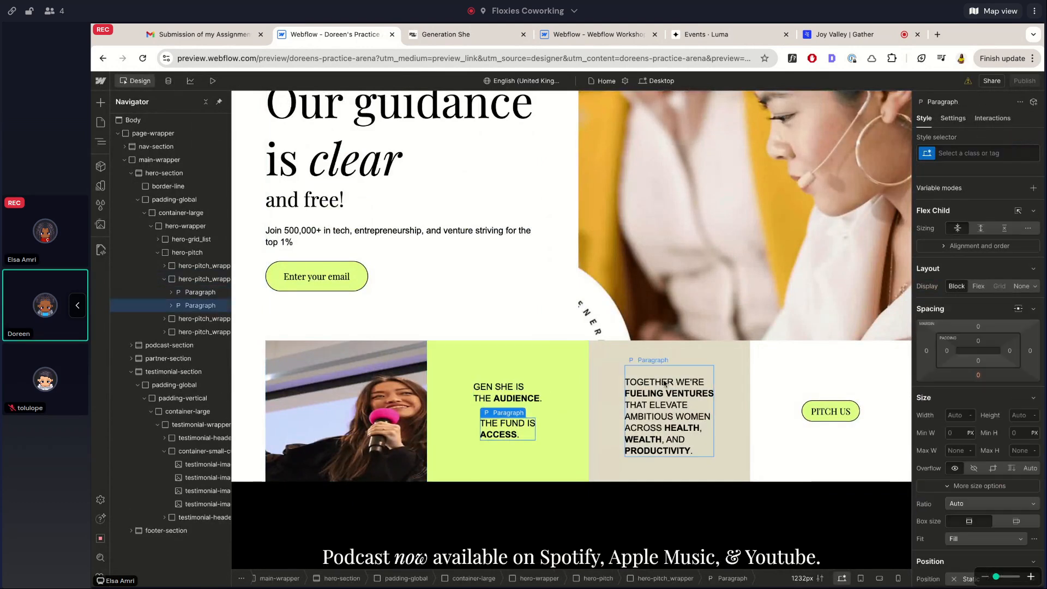
click(830, 411)
Inspect the pitch-row photo (Image 3) and the large hero photo (Image 2)
scroll(370, 503, up, 5)
scroll(370, 498, down, 4)
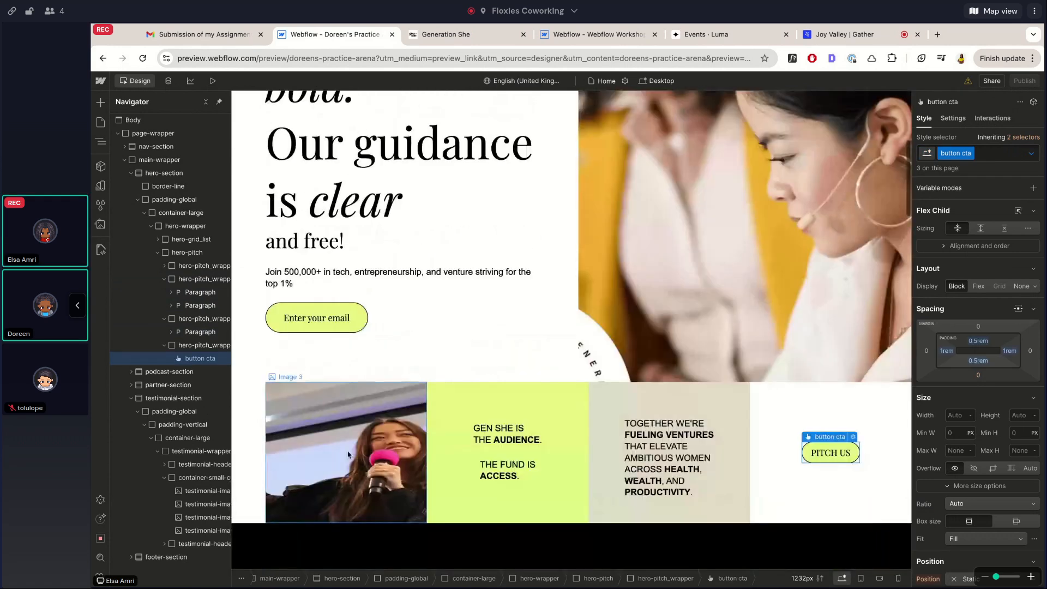
click(348, 454)
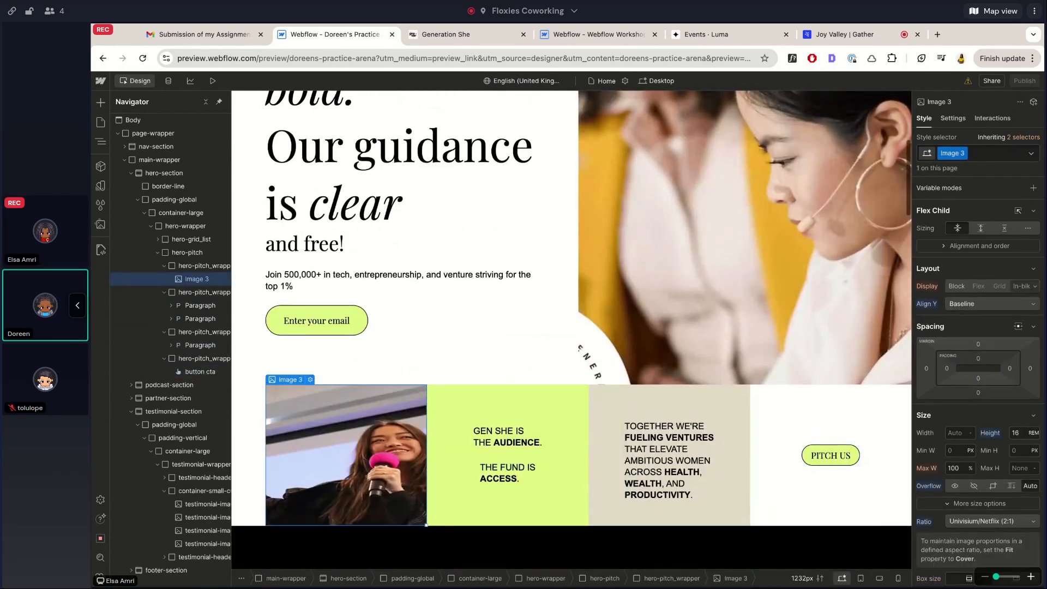
scroll(348, 455, down, 1)
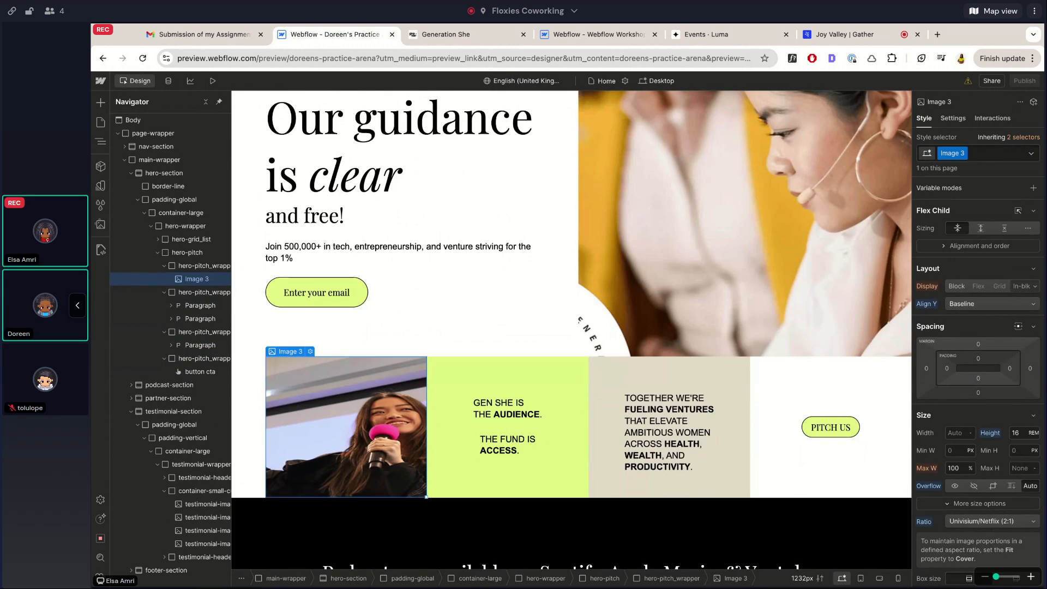
scroll(689, 262, up, 5)
click(689, 262)
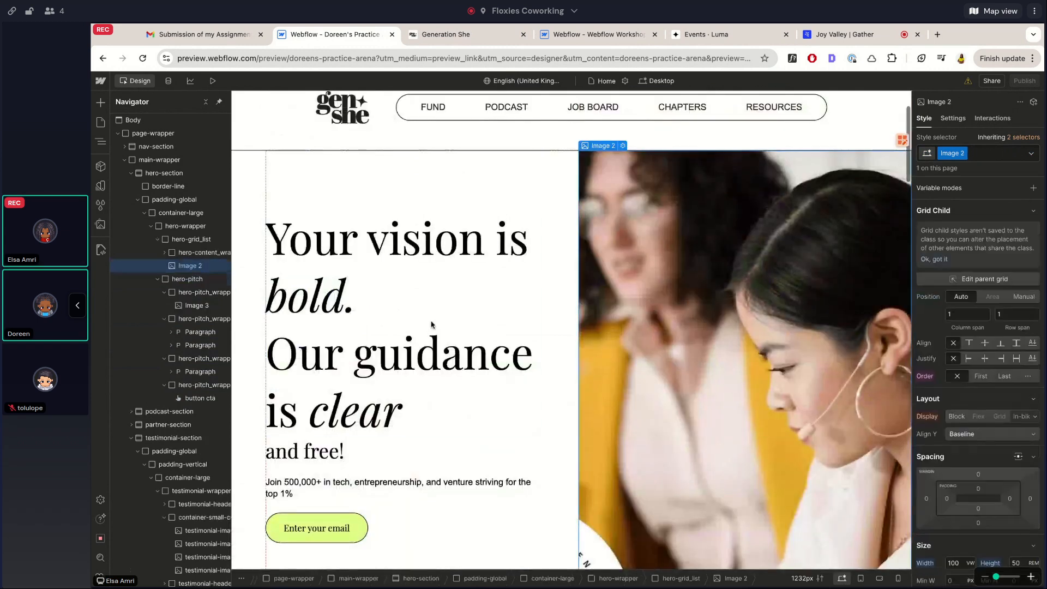
scroll(429, 324, down, 1)
scroll(429, 325, down, 5)
scroll(428, 324, up, 4)
scroll(478, 357, up, 1)
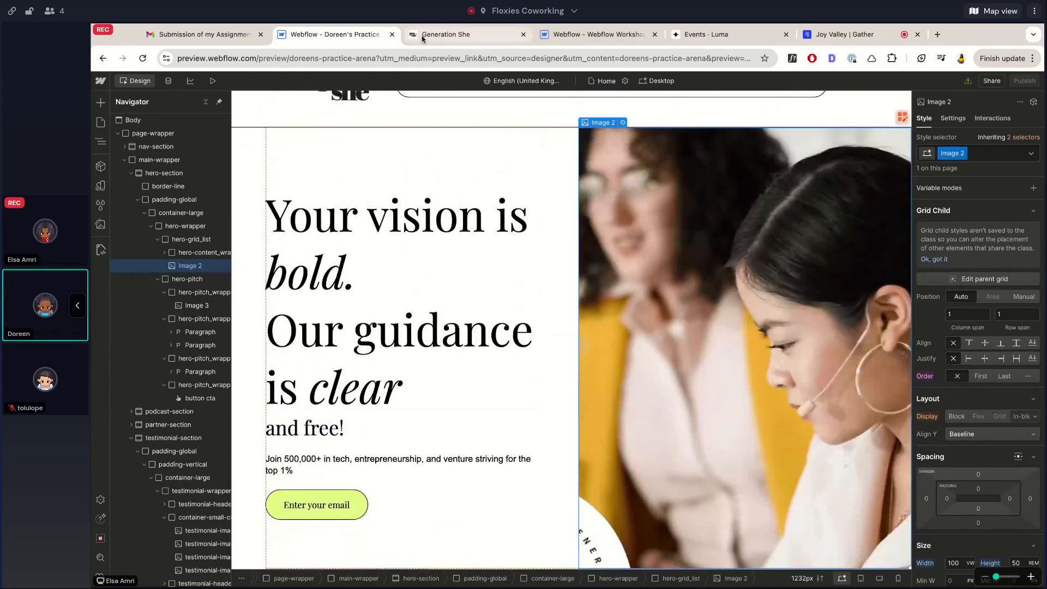
scroll(437, 295, down, 5)
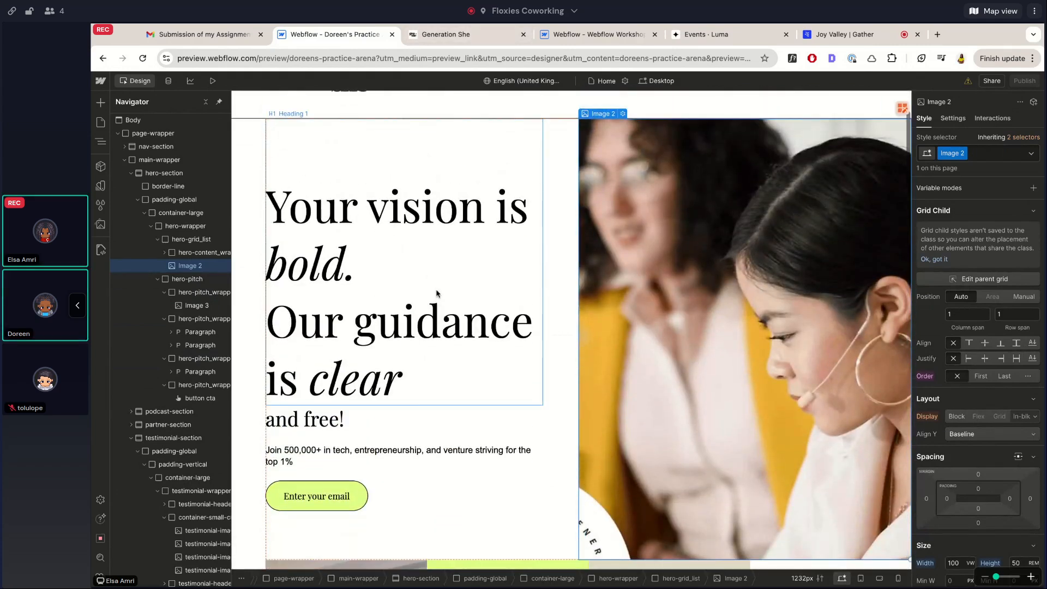
click(390, 381)
scroll(654, 209, up, 1)
scroll(654, 205, up, 5)
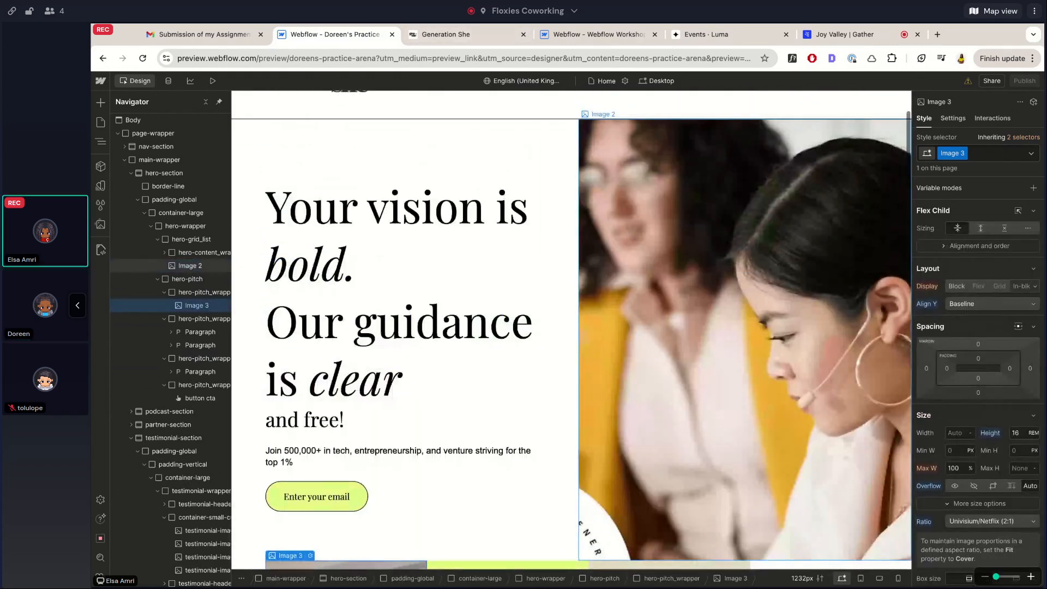
click(585, 125)
Bring up the live Generation She homepage hero for comparison
click(467, 35)
scroll(414, 251, down, 5)
scroll(414, 251, up, 10)
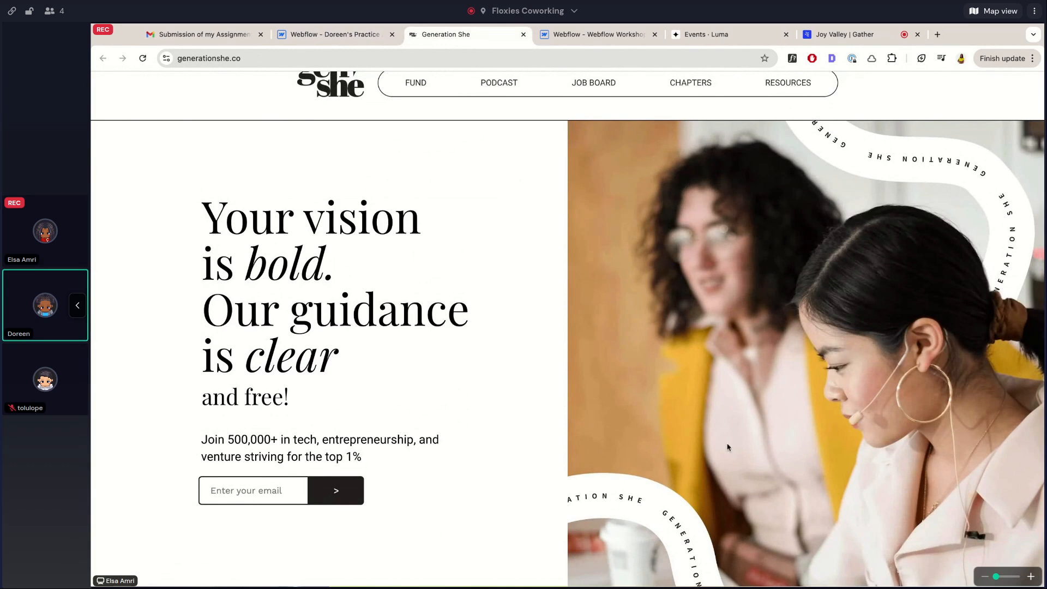
Scroll through the live Generation She hero, then go back to the Webflow practice project
scroll(728, 448, down, 1)
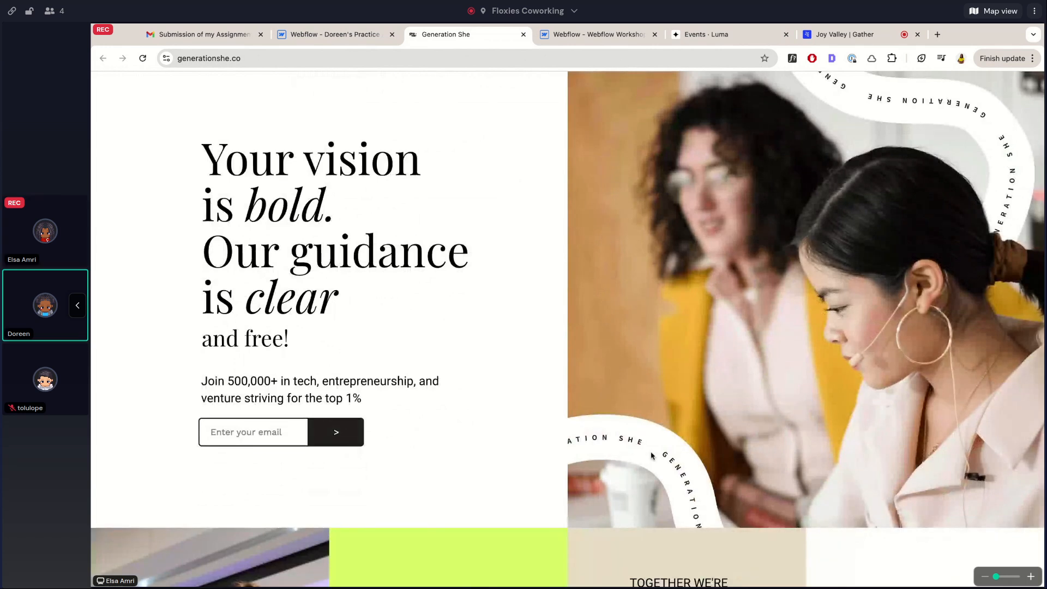
scroll(652, 455, up, 1)
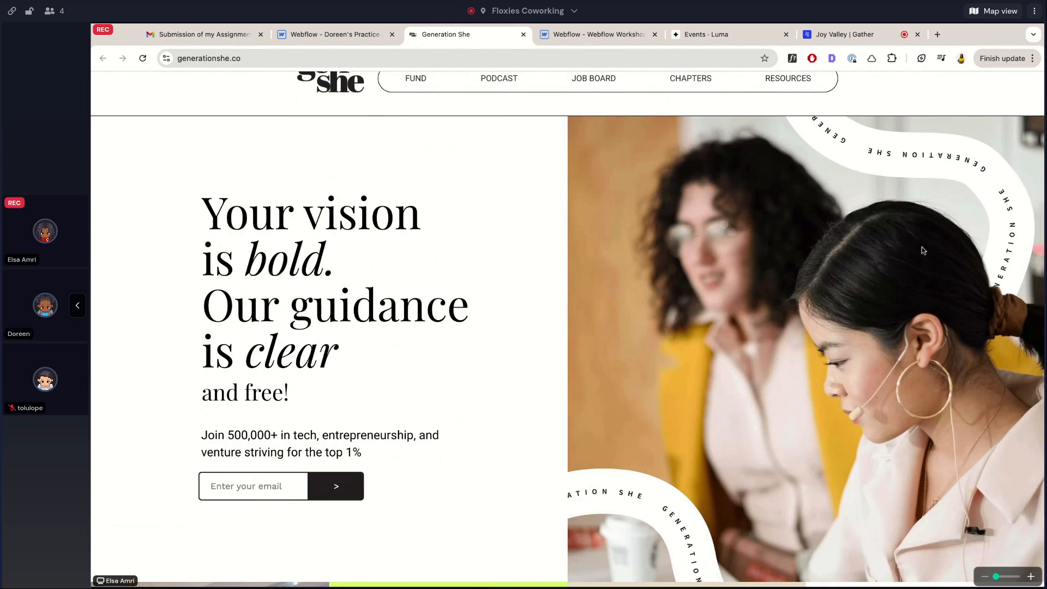
click(387, 35)
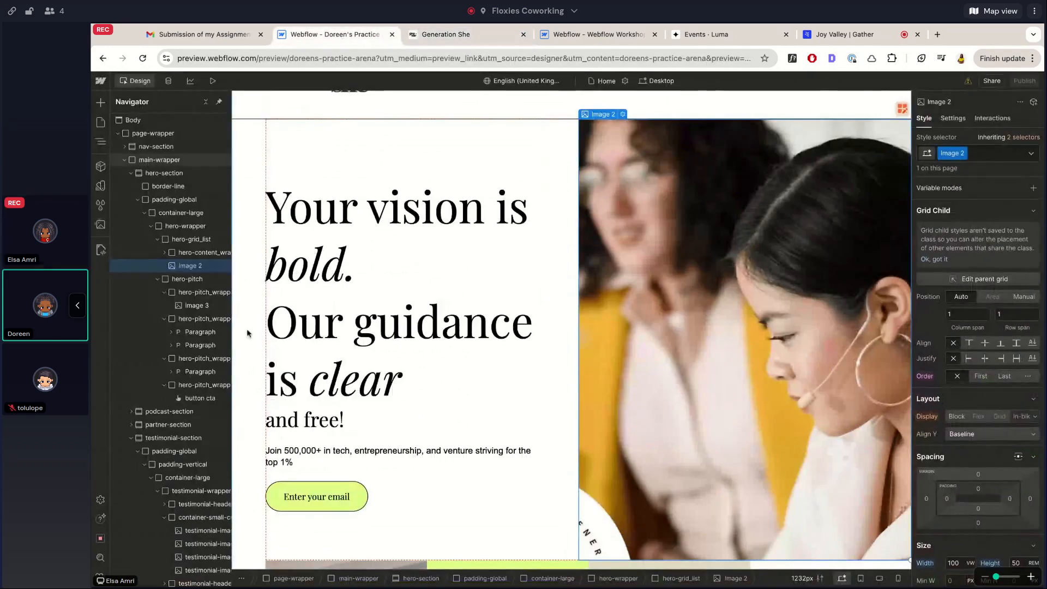
Try an automatic height on the hero image, preview it, then undo back to 50 rem
click(213, 81)
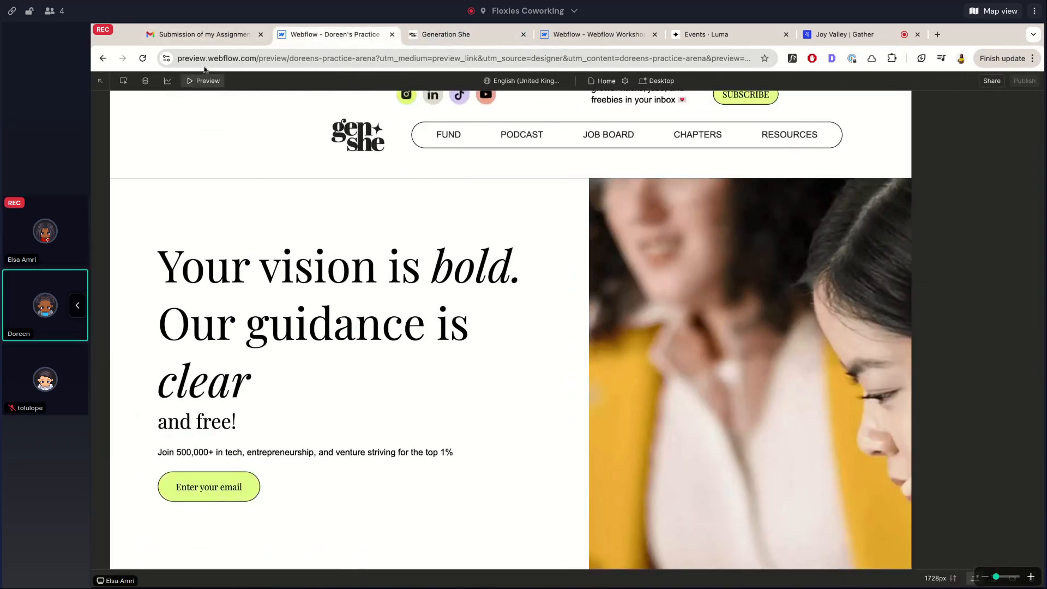
click(202, 81)
scroll(598, 198, down, 2)
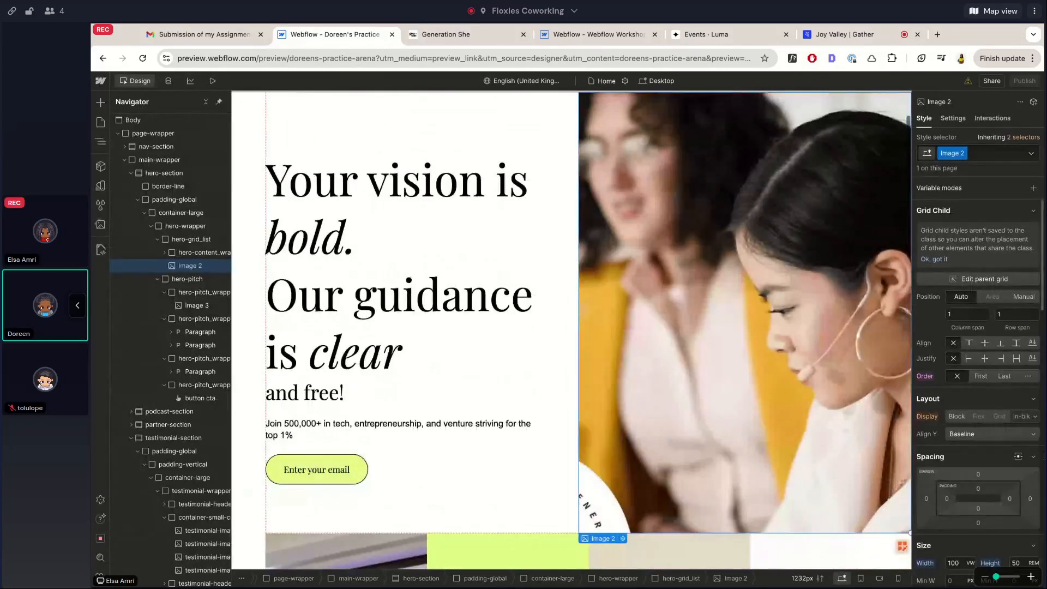
scroll(978, 347, down, 3)
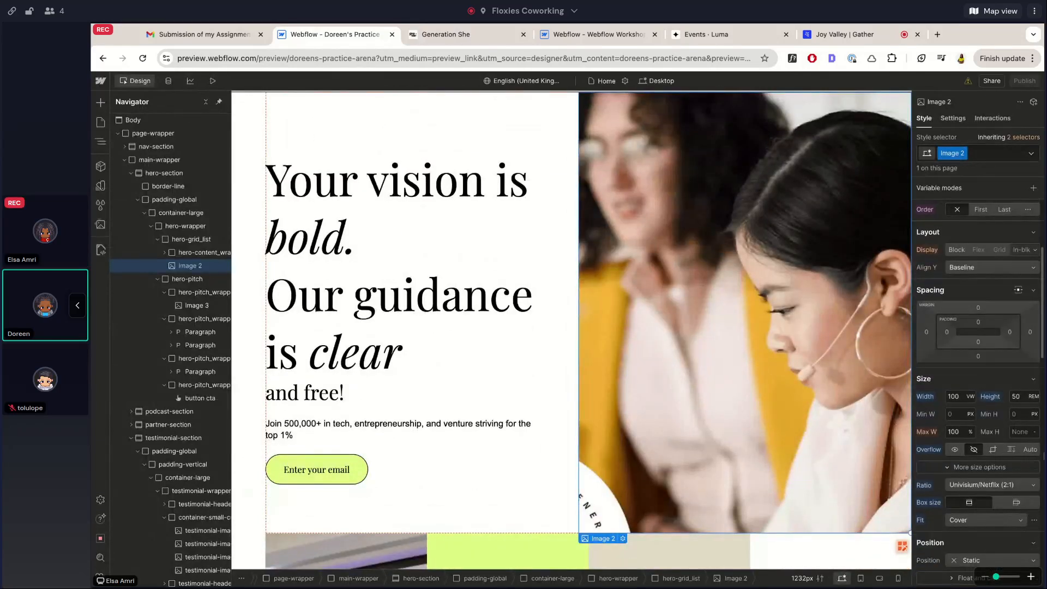
alt+click(992, 399)
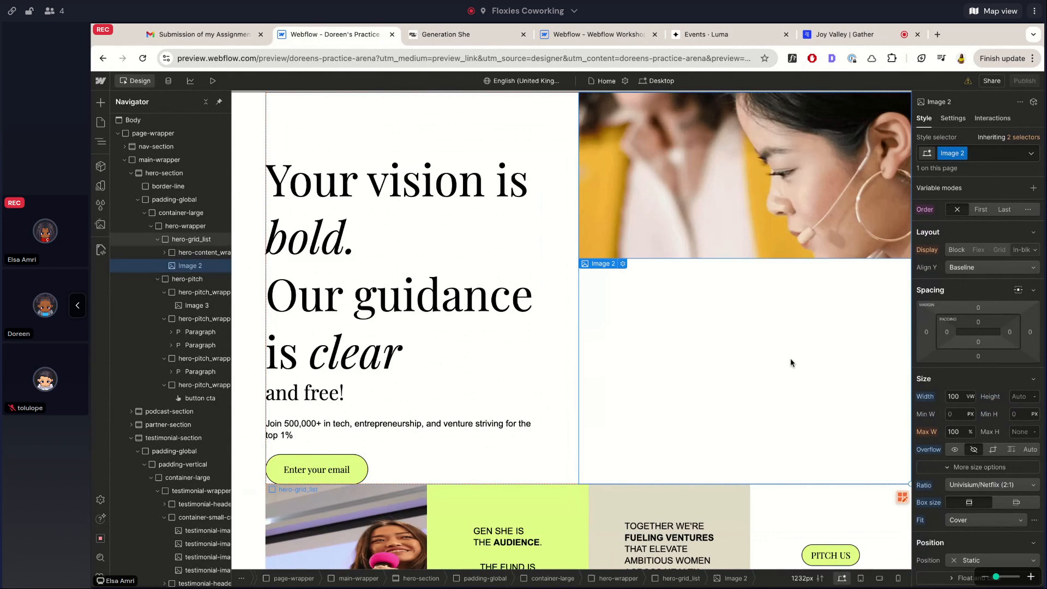
click(212, 81)
click(207, 82)
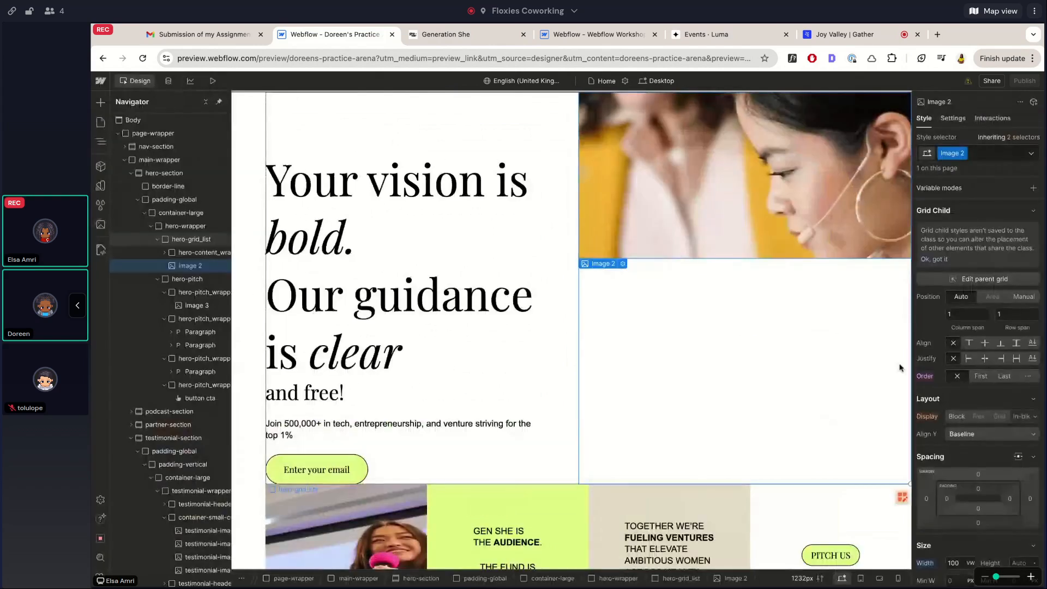
key(super+z)
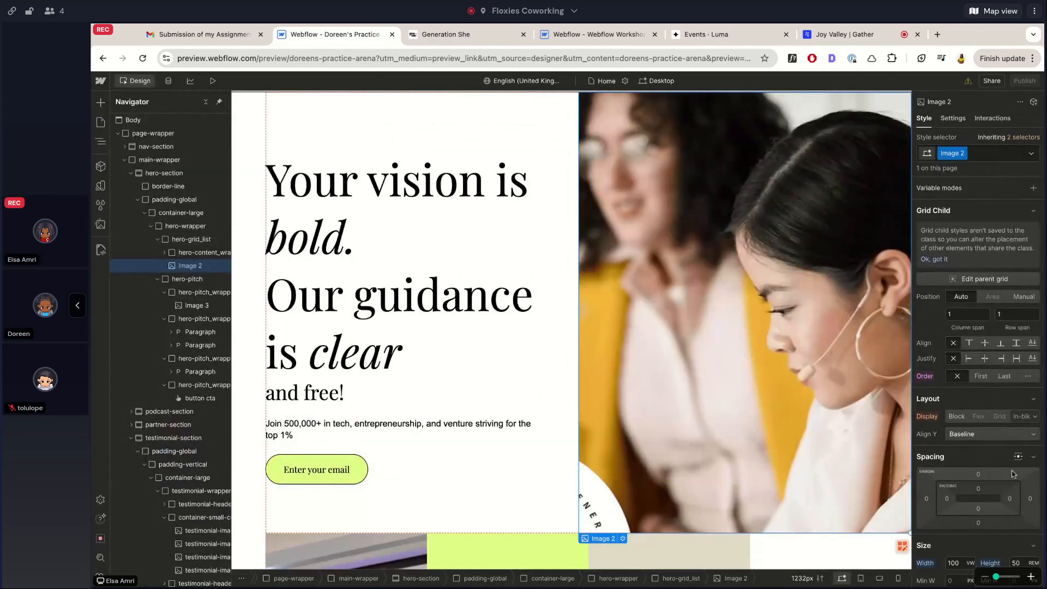
Set the hero image ratio to Auto and its height to 100%
scroll(968, 469, down, 4)
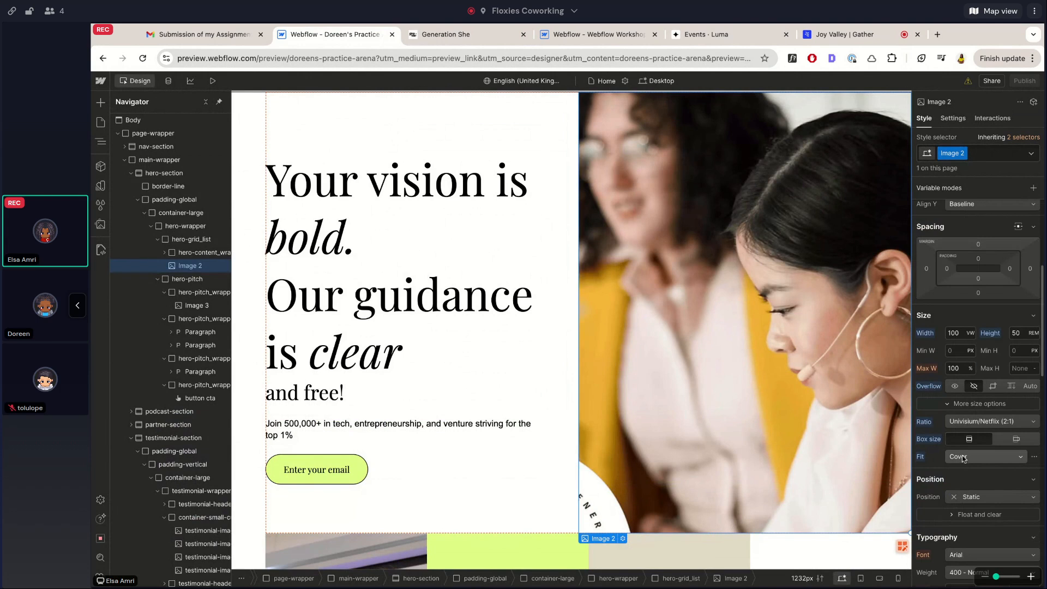
alt+click(923, 422)
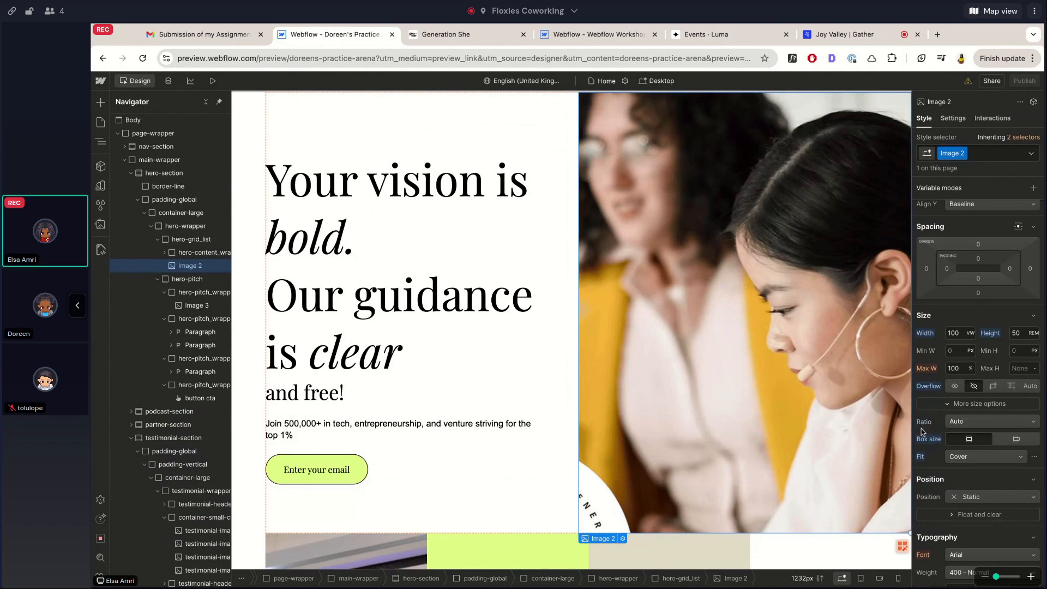
click(213, 81)
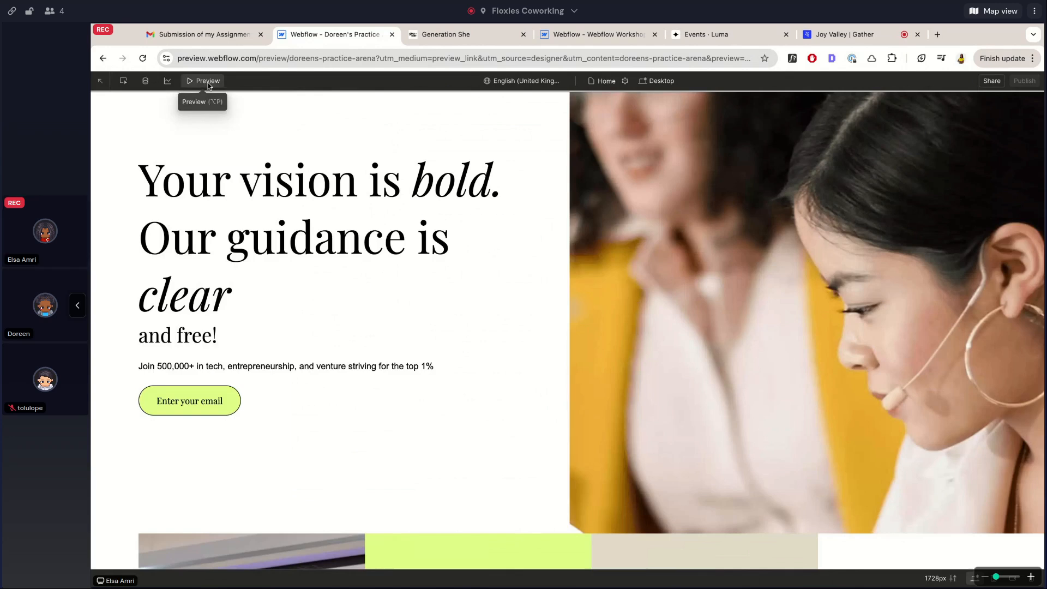
click(199, 86)
scroll(965, 335, down, 4)
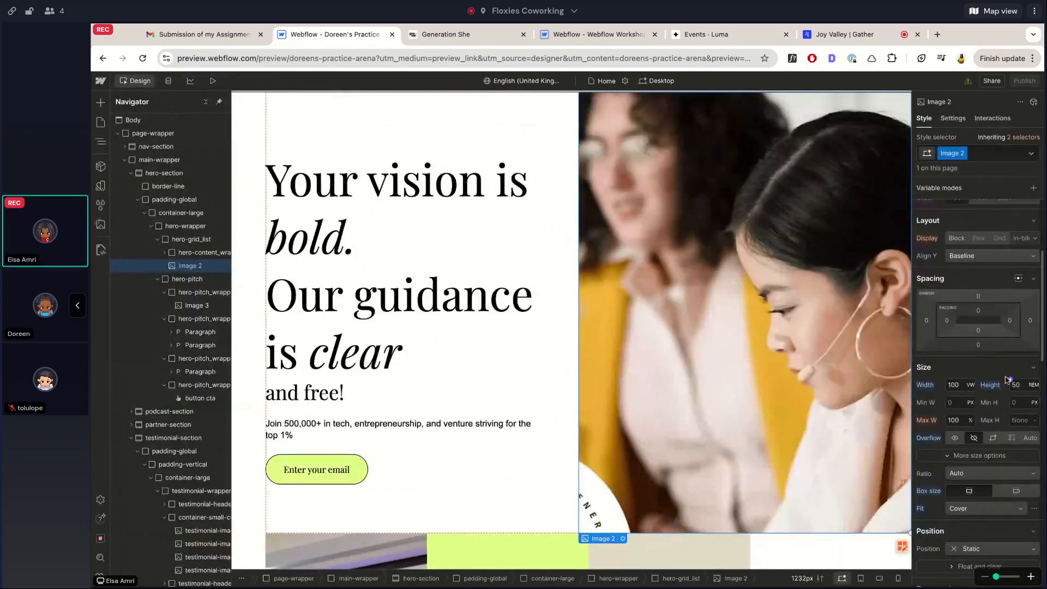
text(%)
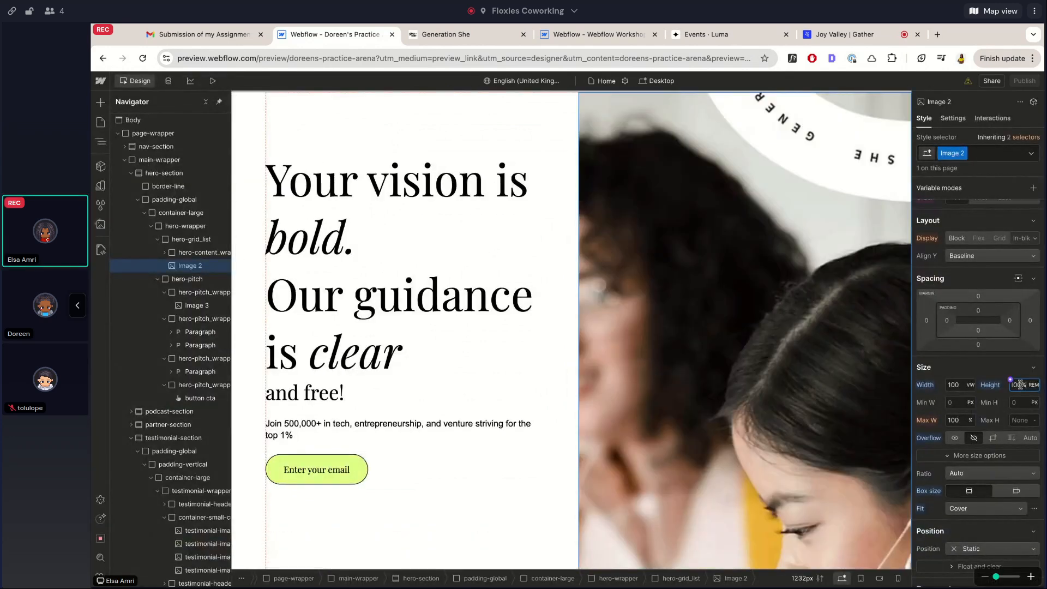
scroll(743, 411, down, 3)
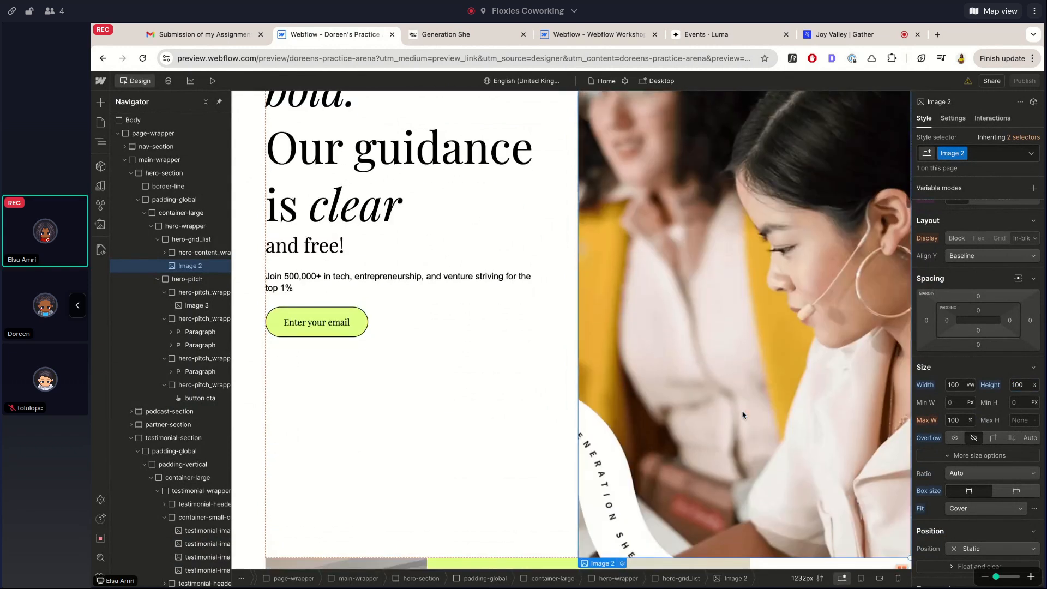
Preview the practice hero and compare it against the live Generation She hero
click(213, 80)
scroll(328, 235, up, 7)
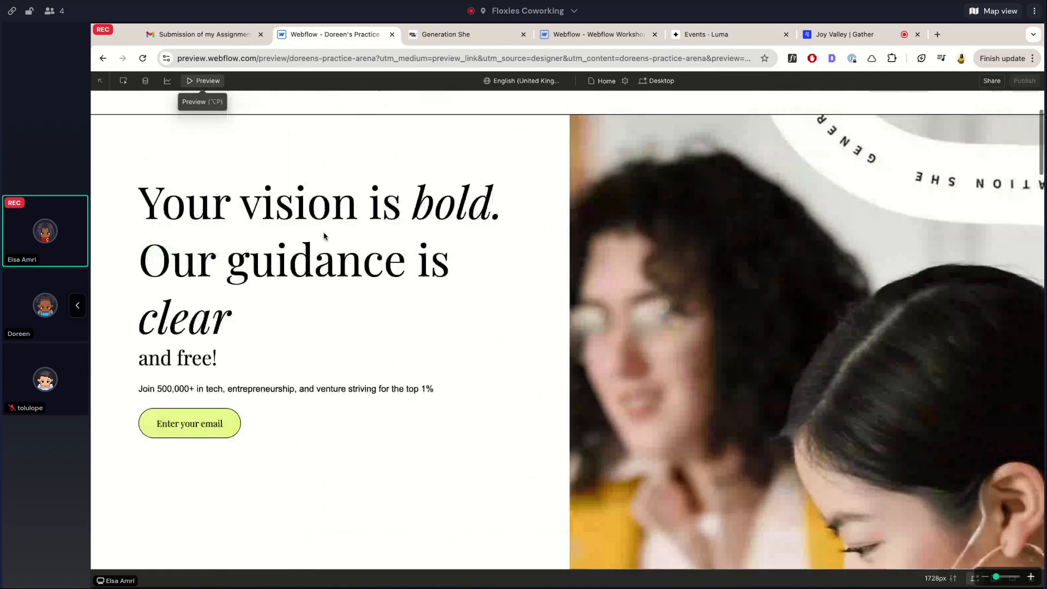
scroll(324, 236, down, 10)
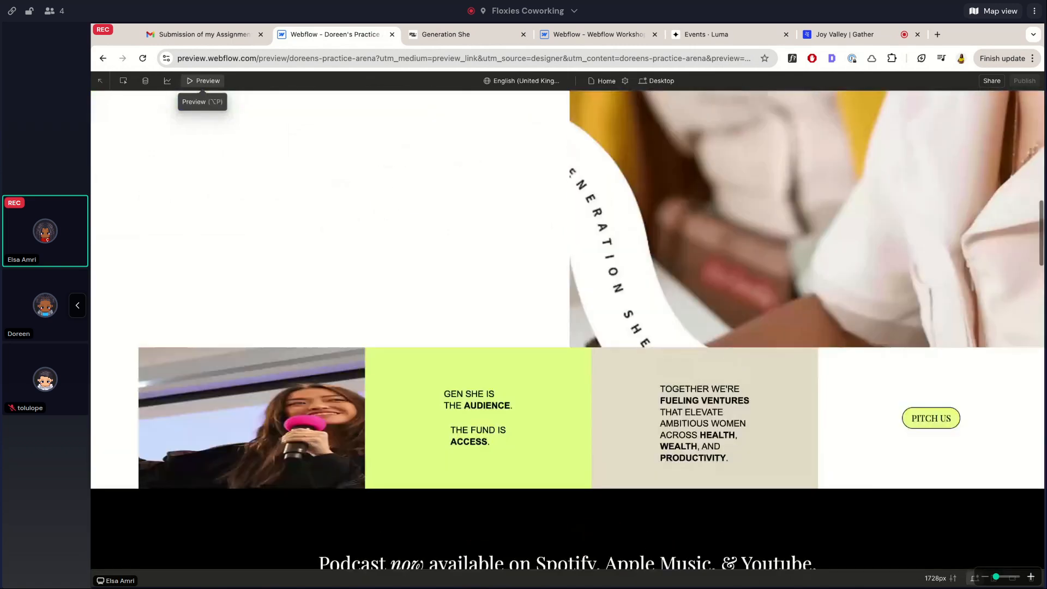
scroll(324, 236, up, 10)
click(472, 36)
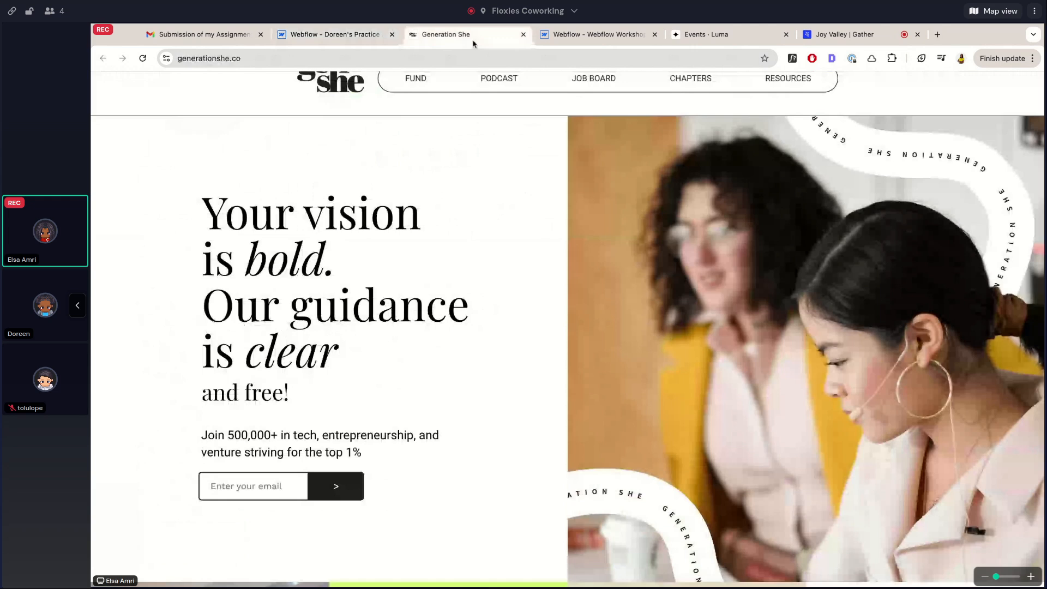
click(330, 34)
click(193, 82)
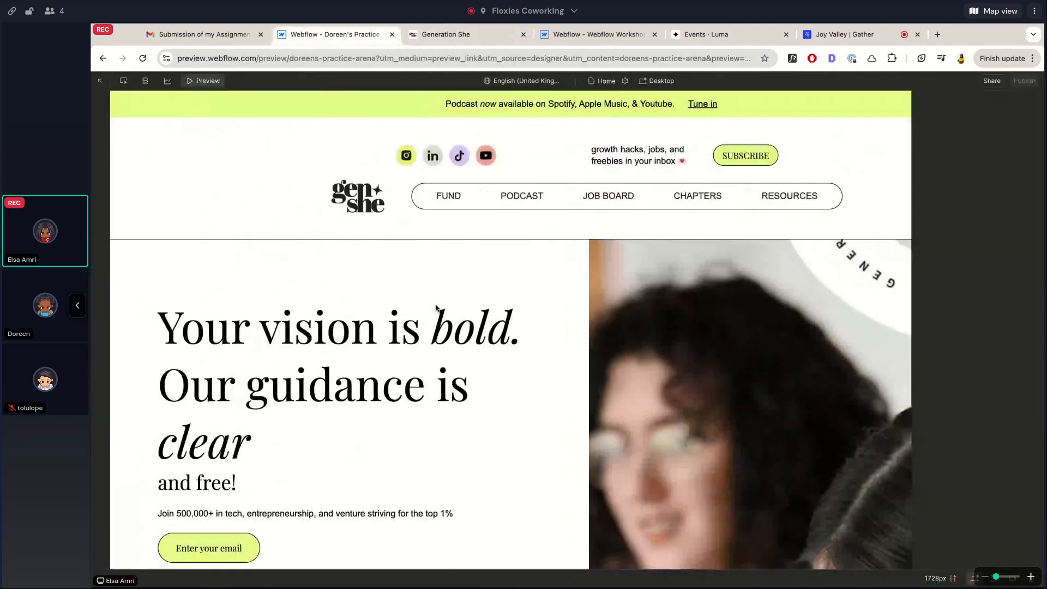
Change the hero image fit from Cover to Contain, then to Fill
scroll(441, 314, down, 6)
scroll(959, 375, down, 6)
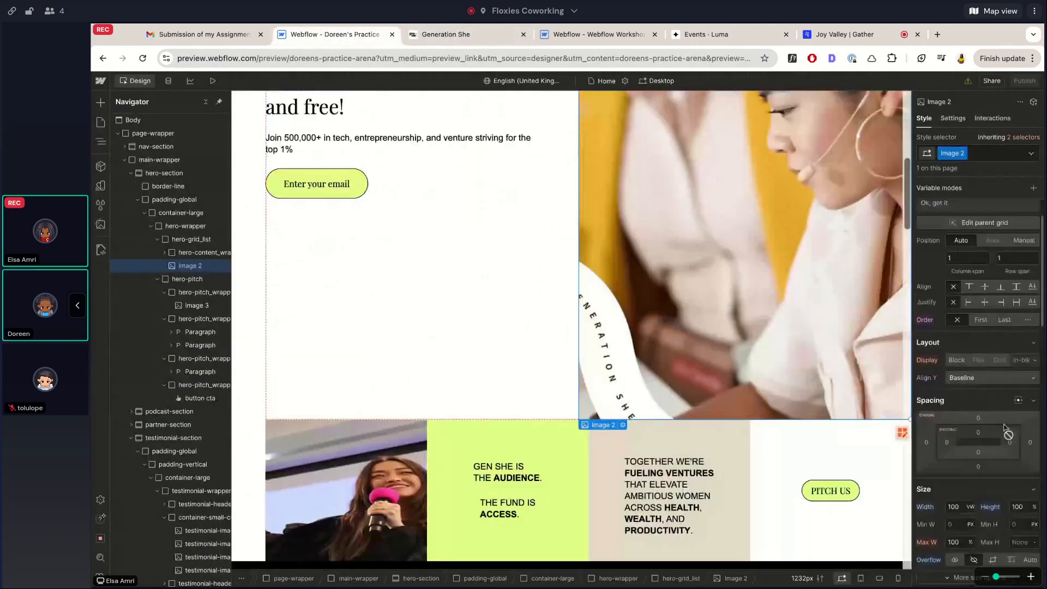
click(959, 376)
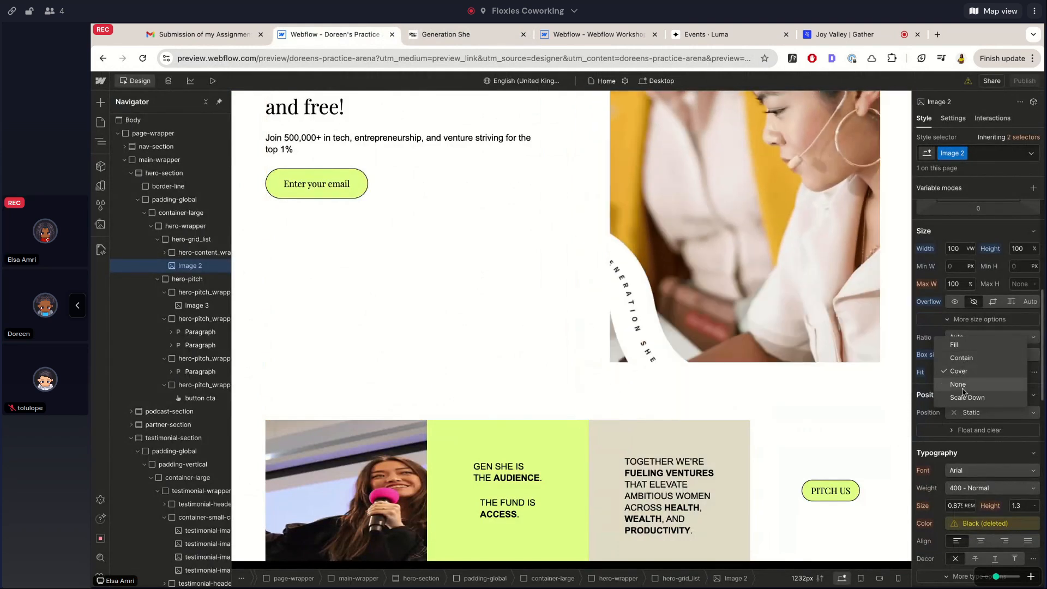
click(963, 359)
click(960, 373)
click(958, 359)
Check the Fill result against the live site, then select hero-grid_list
click(211, 81)
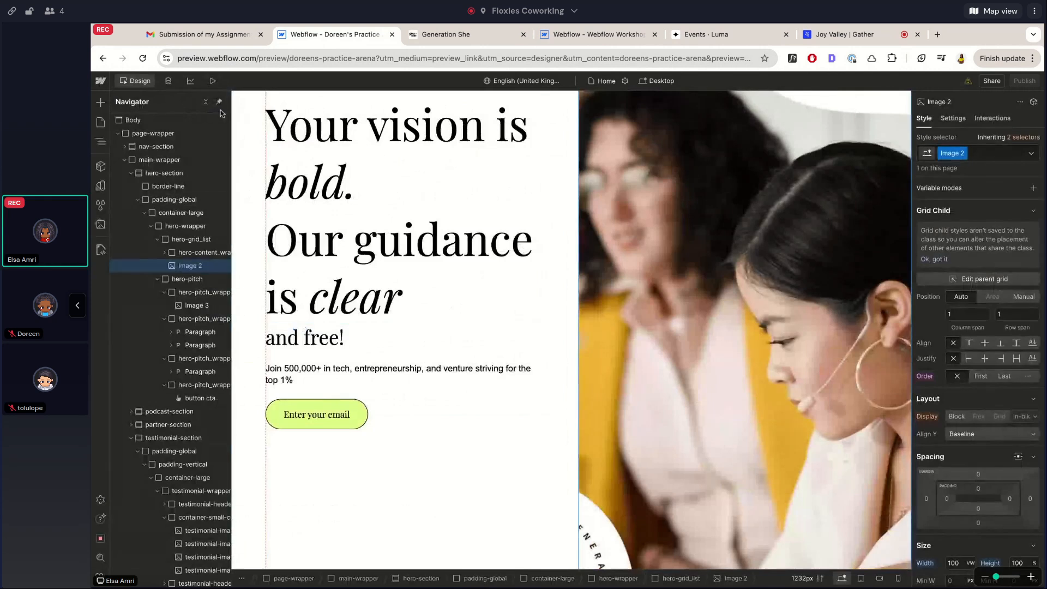
click(211, 81)
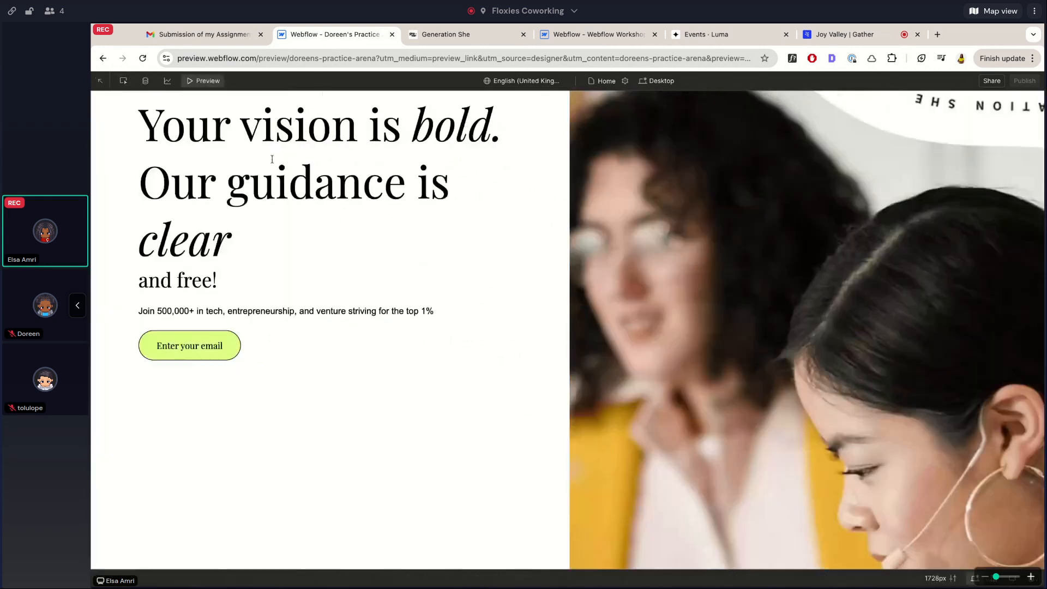
scroll(333, 240, down, 5)
scroll(333, 244, up, 8)
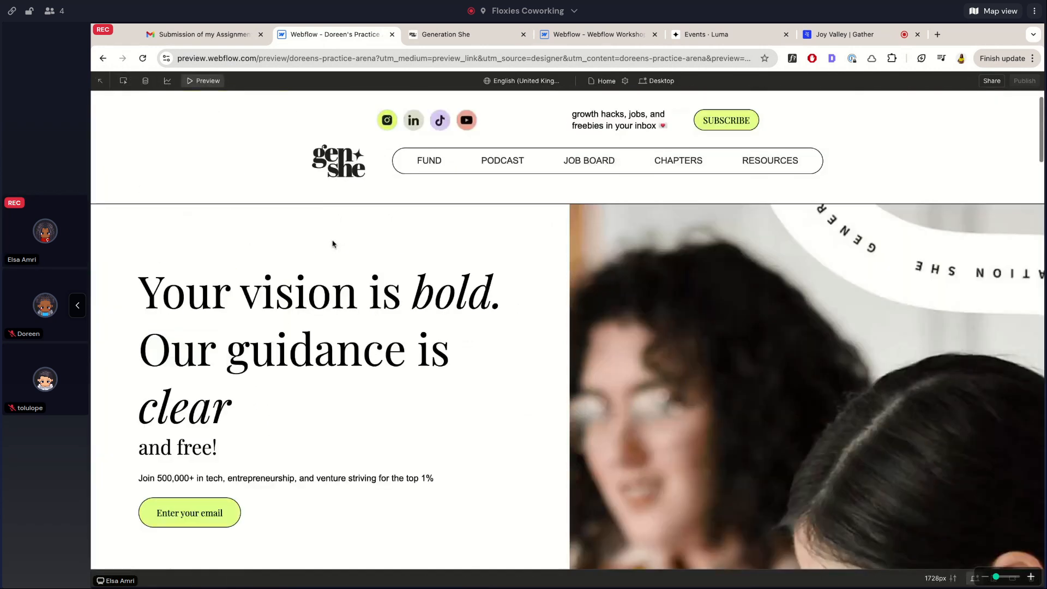
key(ctrl+Tab)
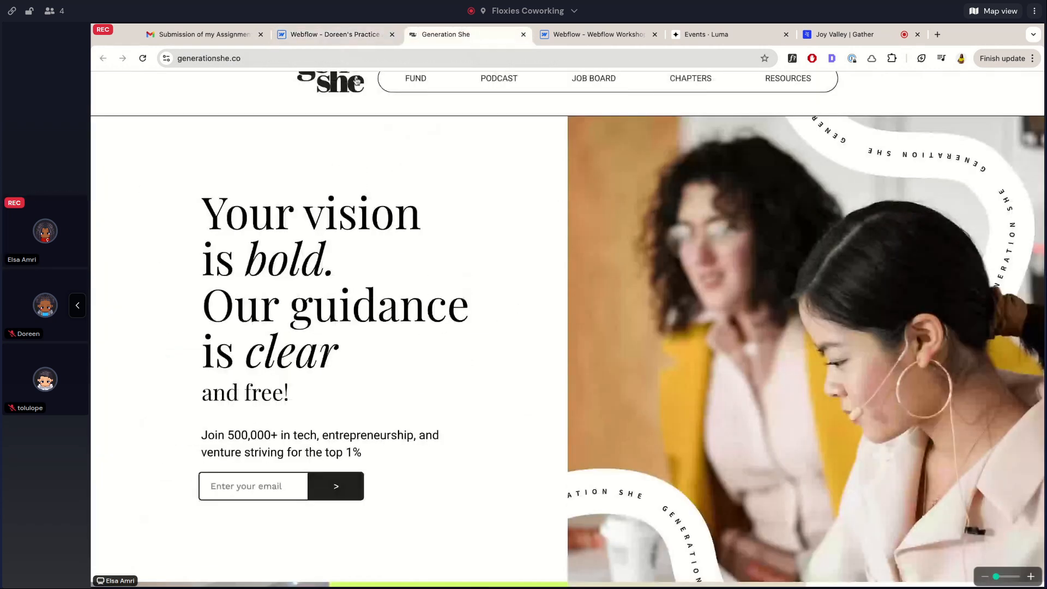
key(ctrl+shift+Tab)
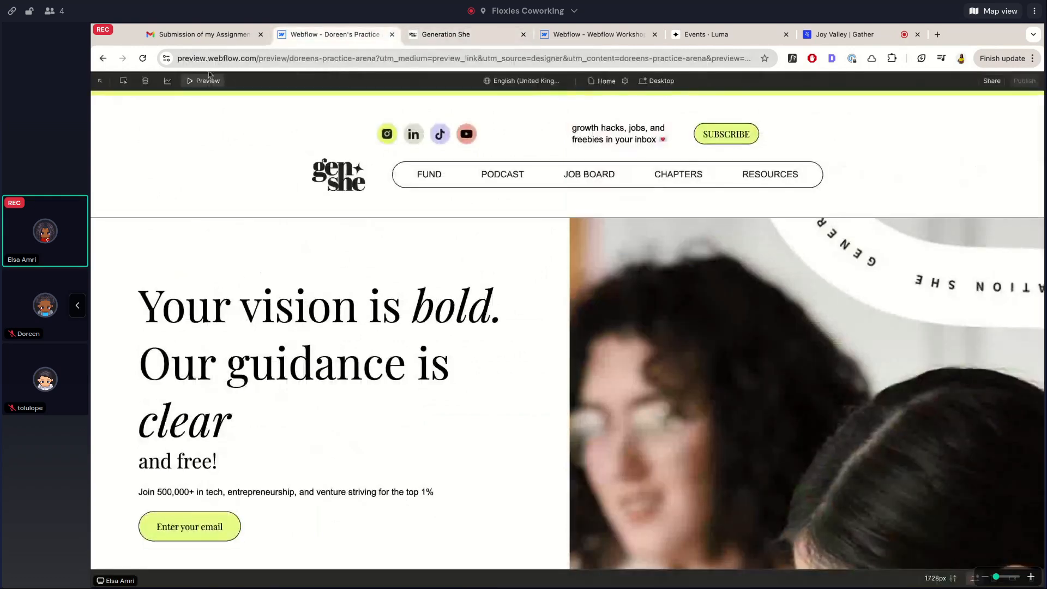
key(ctrl+shift+p)
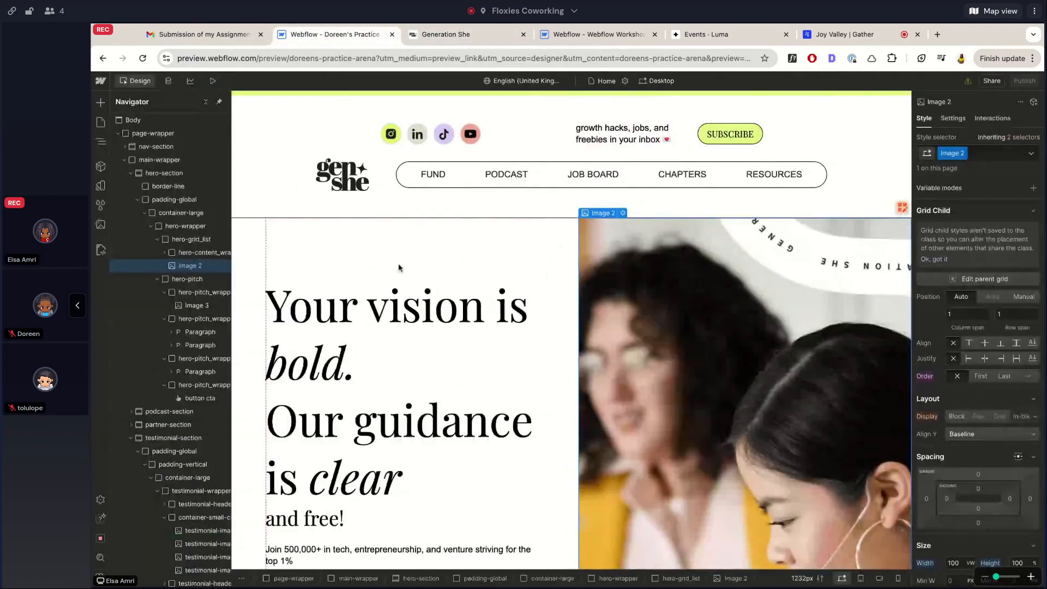
click(902, 208)
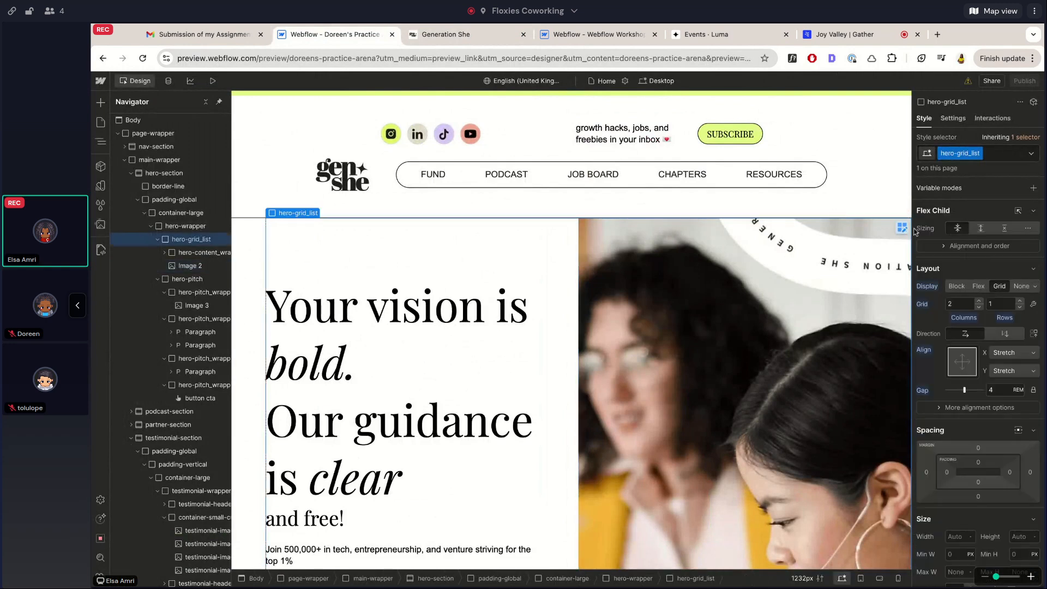
Change the hero grid's second column from 1.2fr to 1fr to match the first
click(902, 228)
click(952, 369)
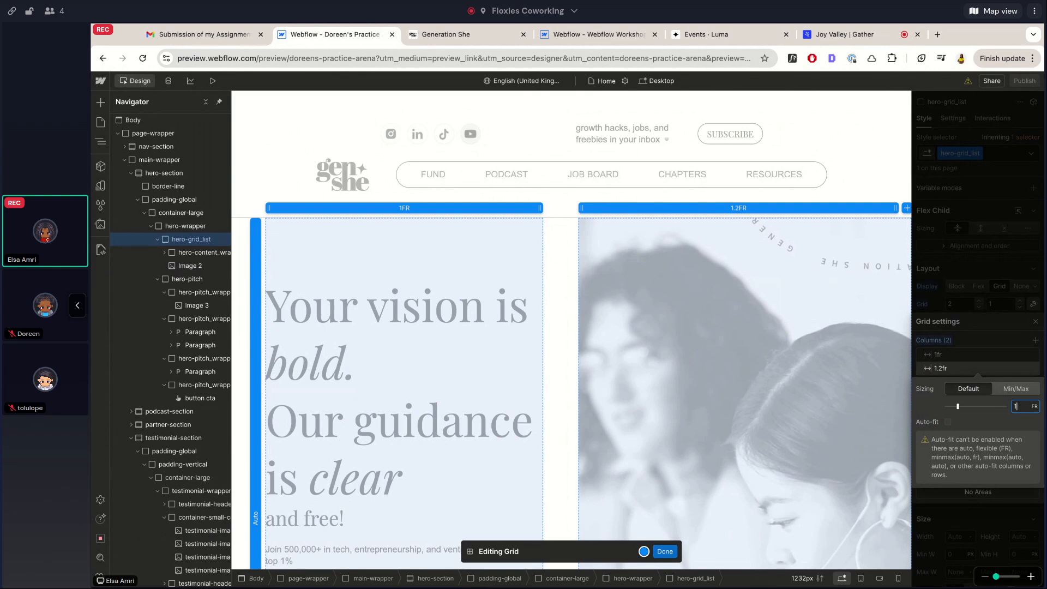
key(Return)
key(Escape)
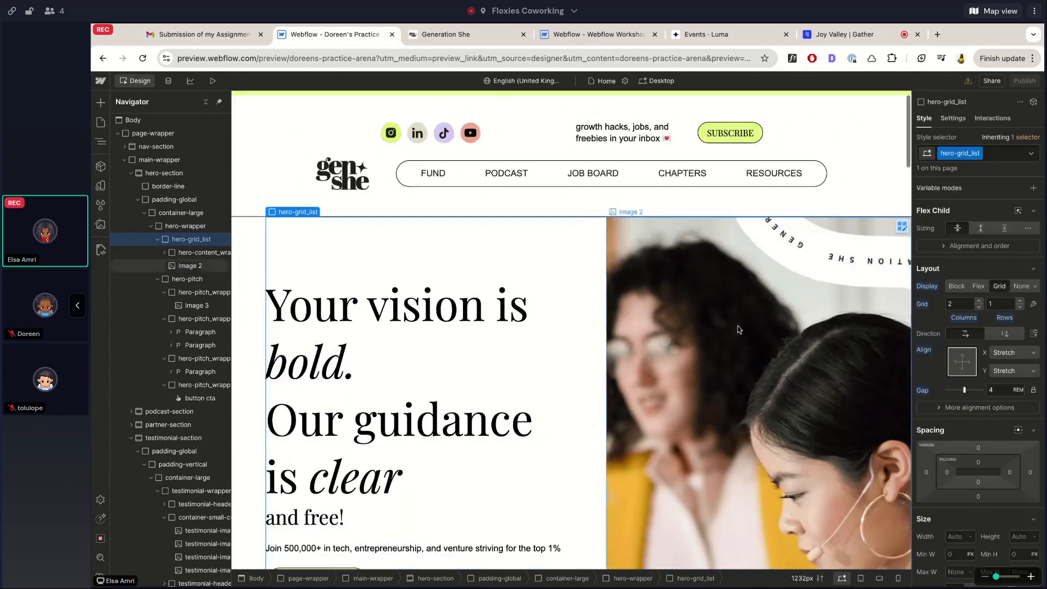
scroll(723, 299, down, 5)
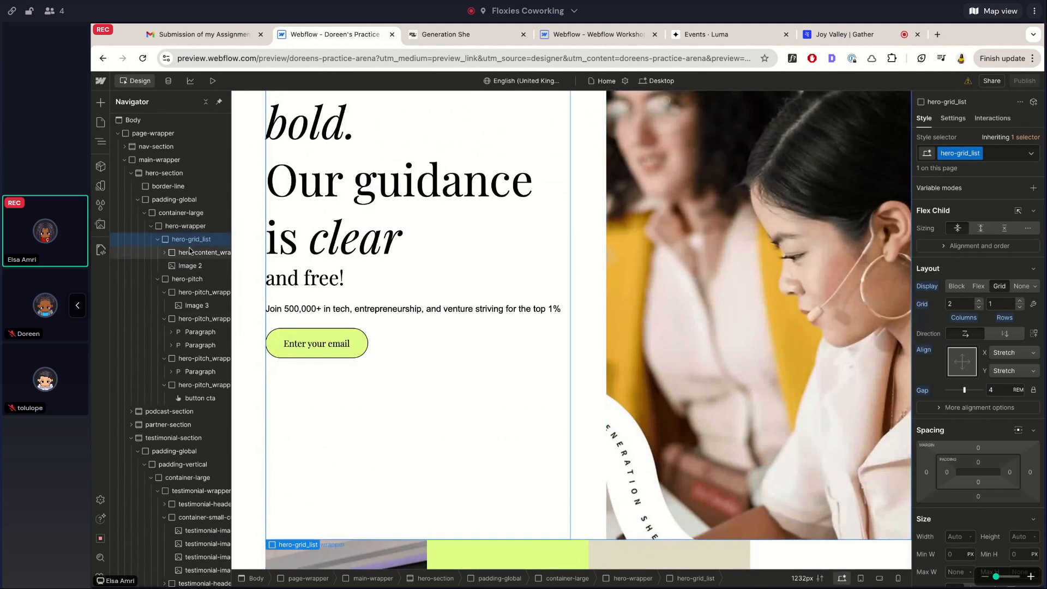
Set the hero image height to 100 VH and preview the new layout
click(797, 342)
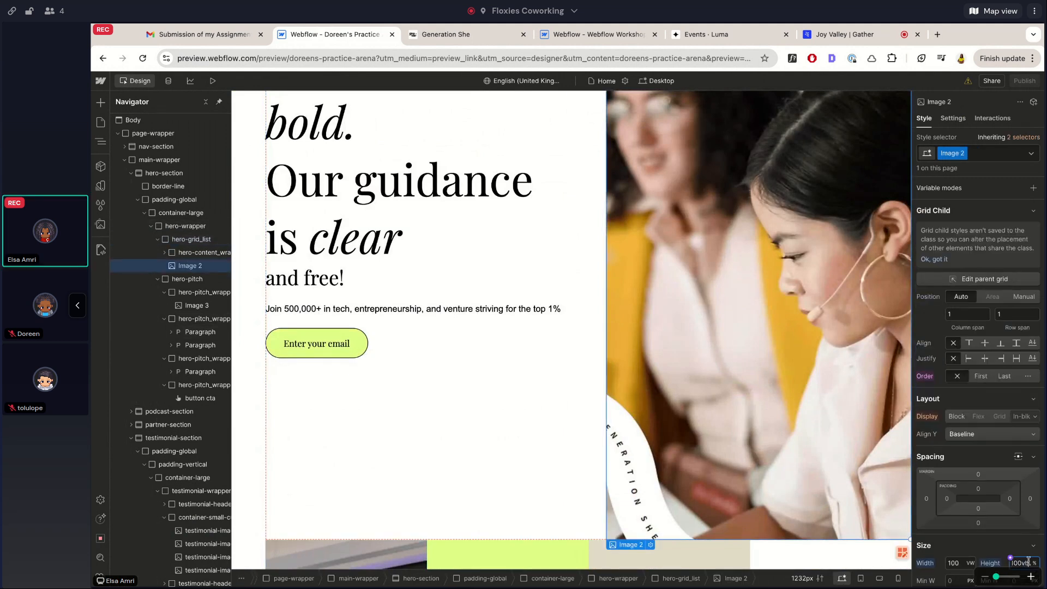
key(Return)
scroll(589, 348, up, 5)
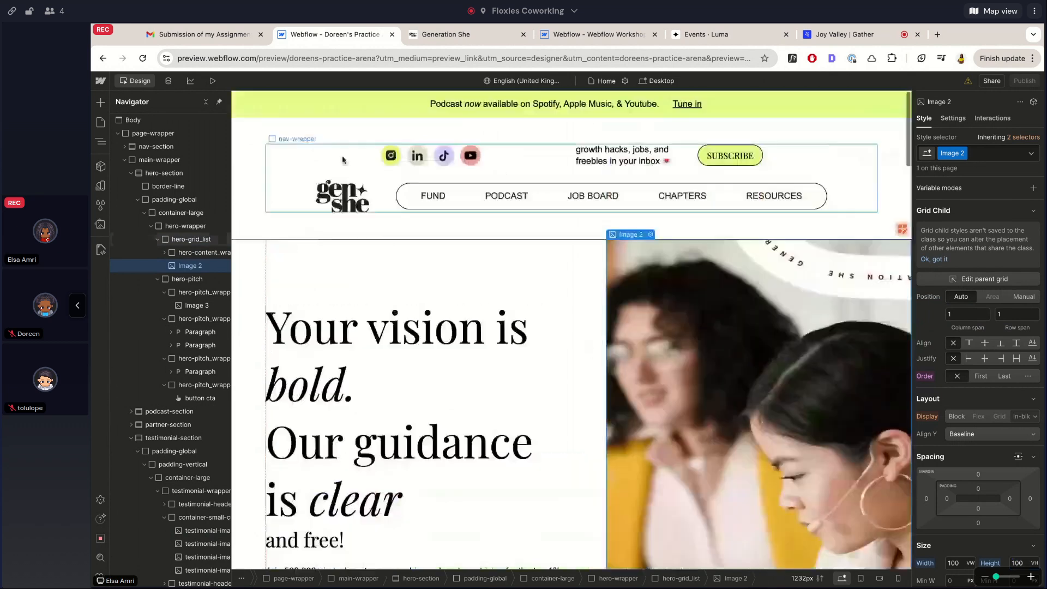
click(214, 81)
scroll(327, 218, down, 4)
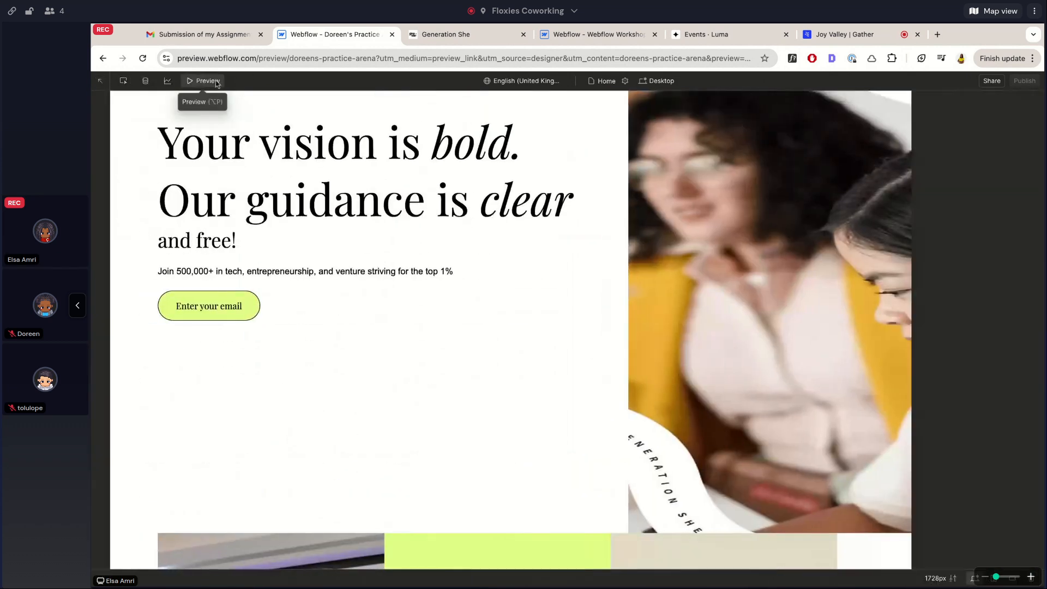
Set the hero image fit back to Cover and preview the page again
key(alt+p)
scroll(976, 327, down, 1)
click(963, 432)
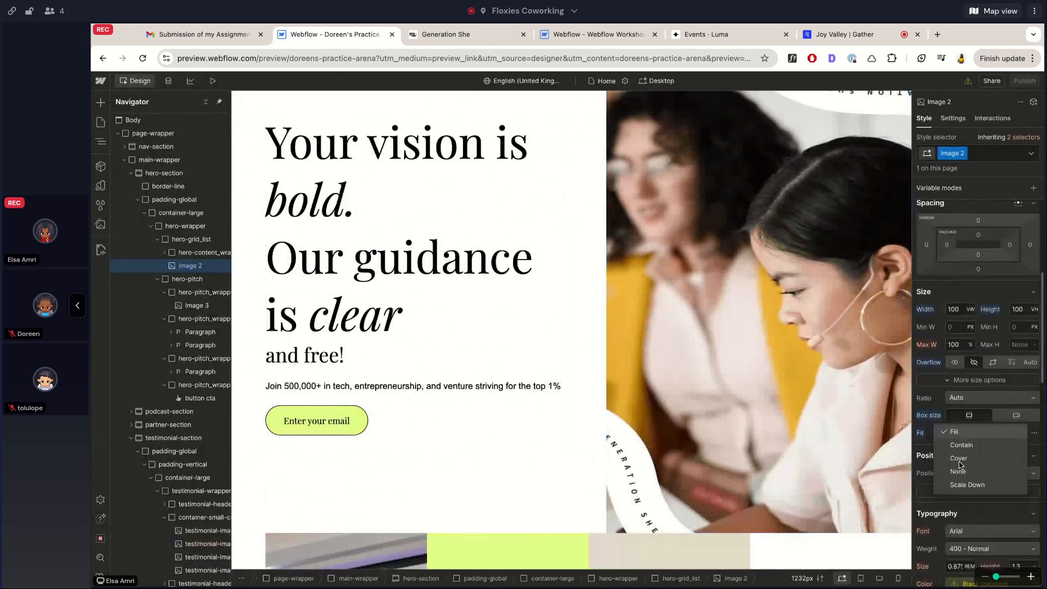
click(959, 460)
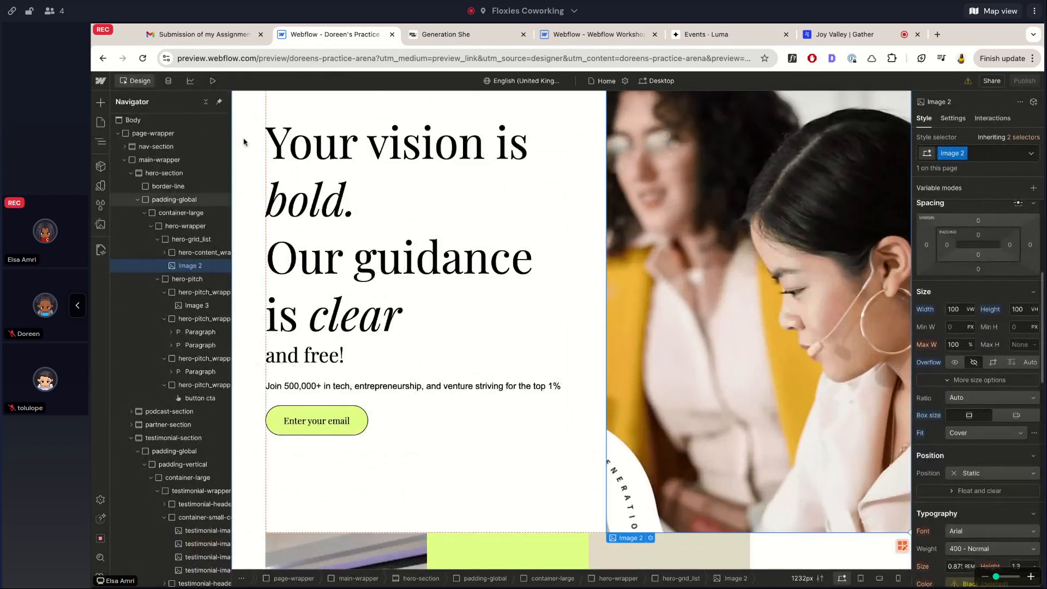
click(214, 81)
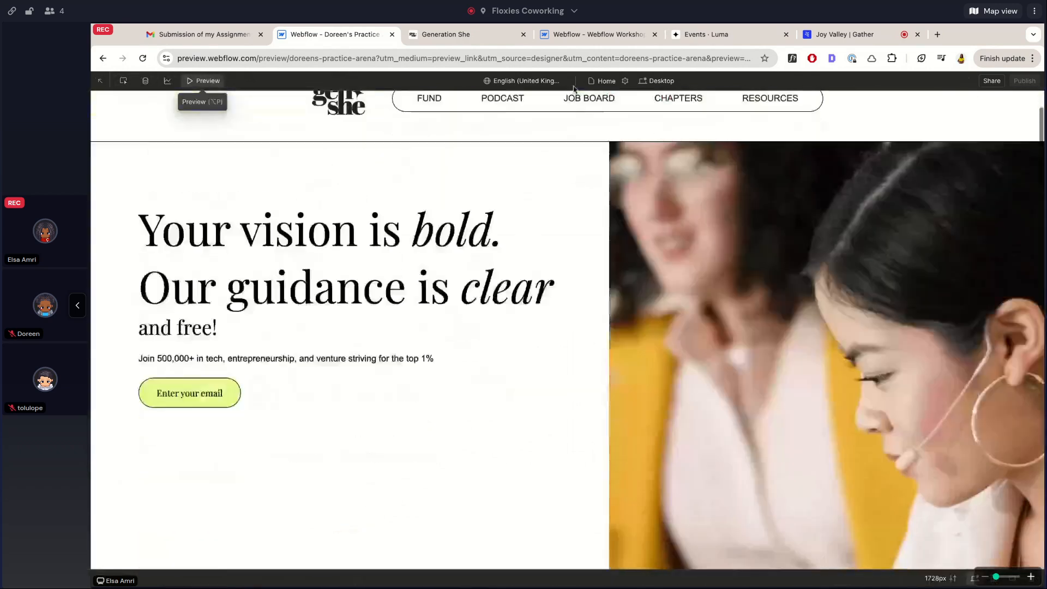
Switch repeatedly between the practice preview and the live Generation She hero to compare layouts
click(486, 39)
scroll(477, 162, up, 2)
scroll(452, 288, down, 3)
scroll(452, 289, up, 1)
click(335, 34)
scroll(330, 180, up, 2)
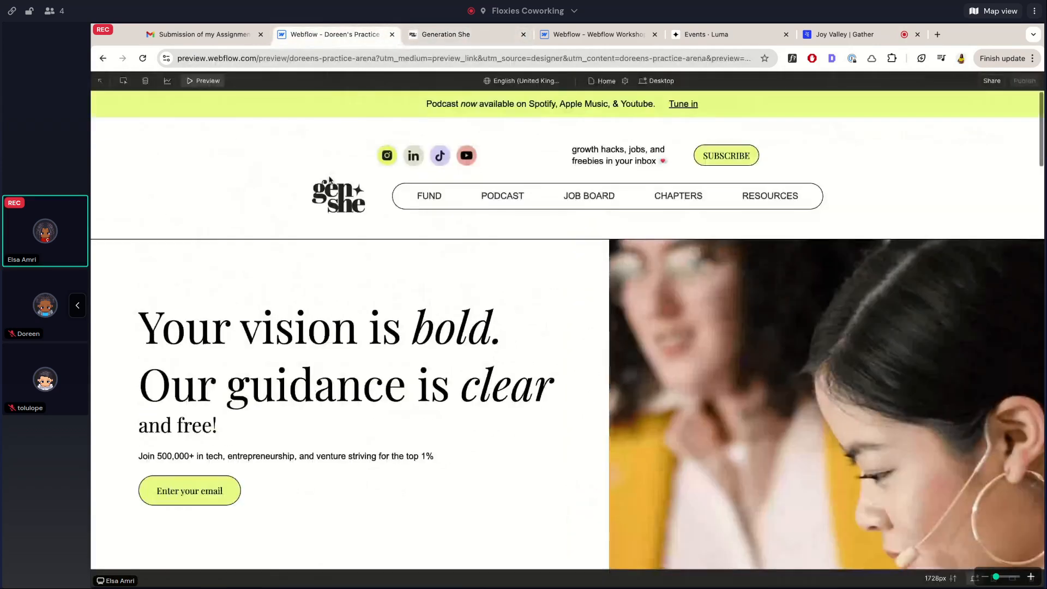
scroll(330, 180, down, 3)
click(446, 35)
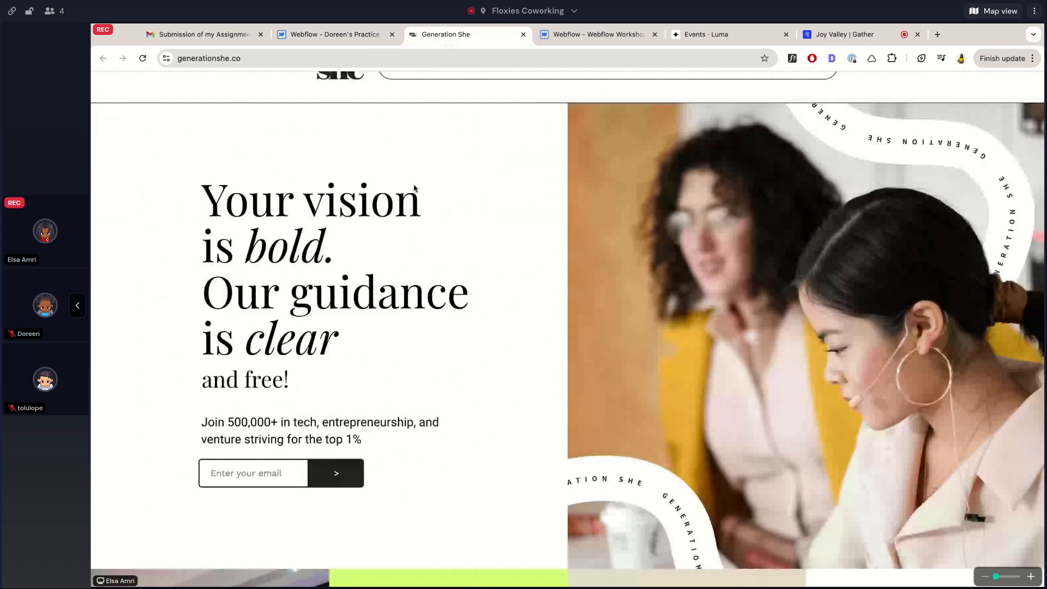
scroll(414, 185, up, 1)
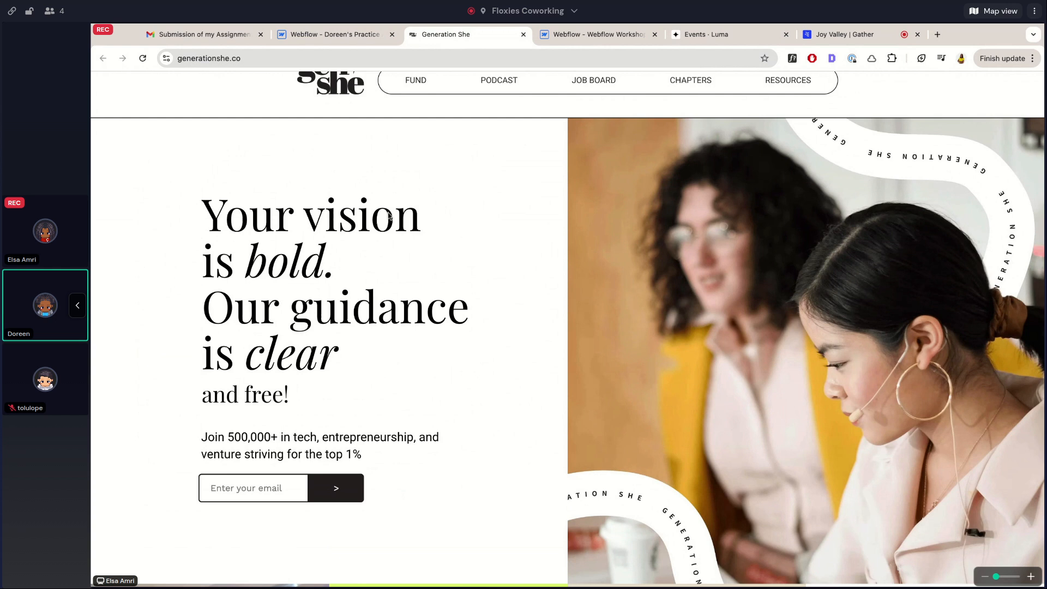
click(334, 34)
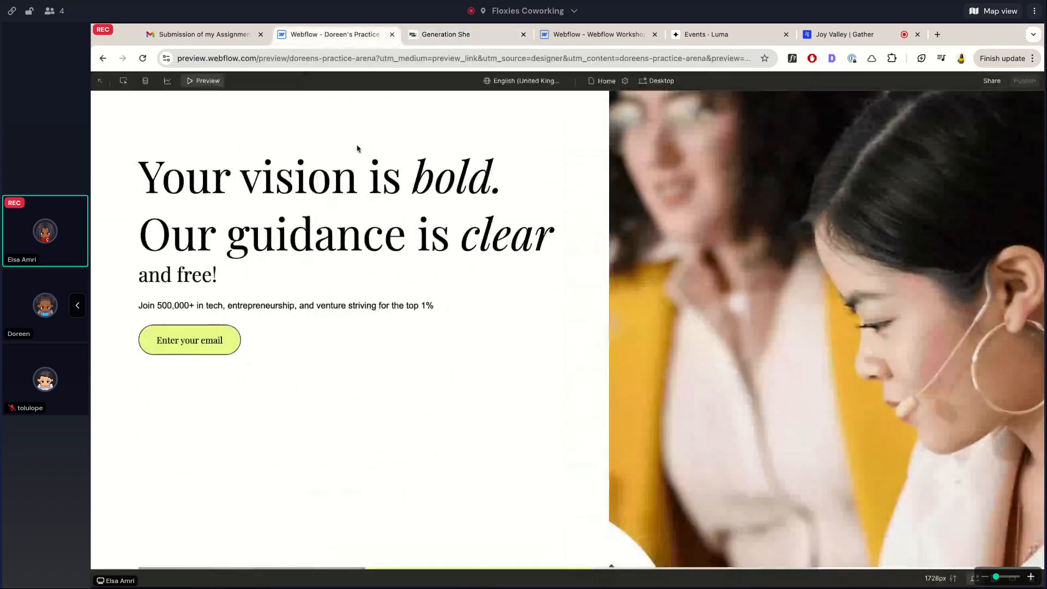
scroll(456, 159, down, 3)
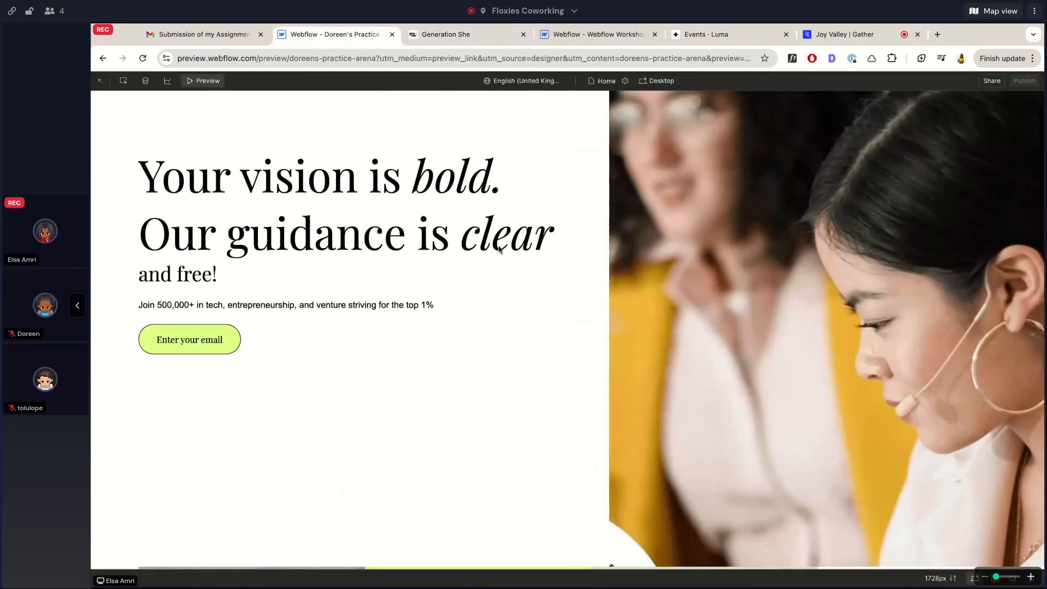
key(ctrl+Tab)
scroll(491, 191, down, 2)
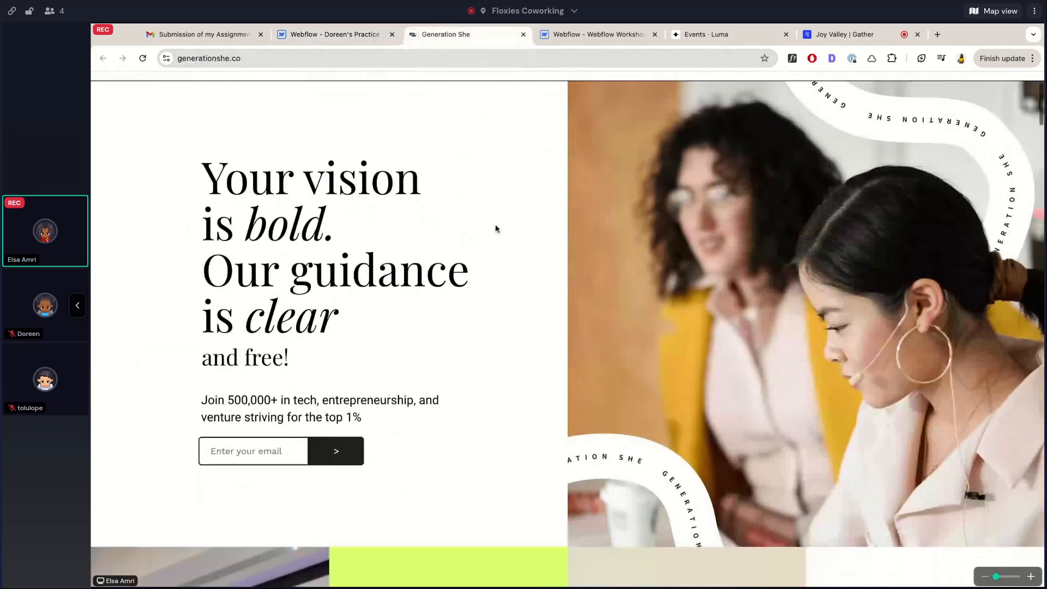
scroll(496, 227, up, 1)
click(335, 34)
scroll(427, 203, up, 3)
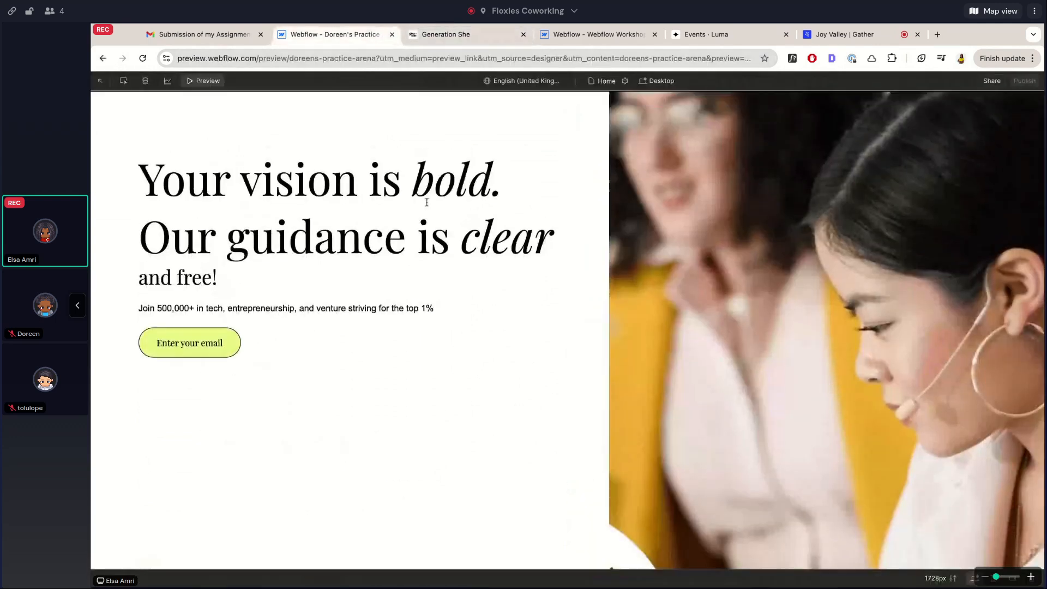
scroll(427, 202, down, 1)
Do a final side-by-side check of both heroes, then exit preview into the Designer
click(435, 30)
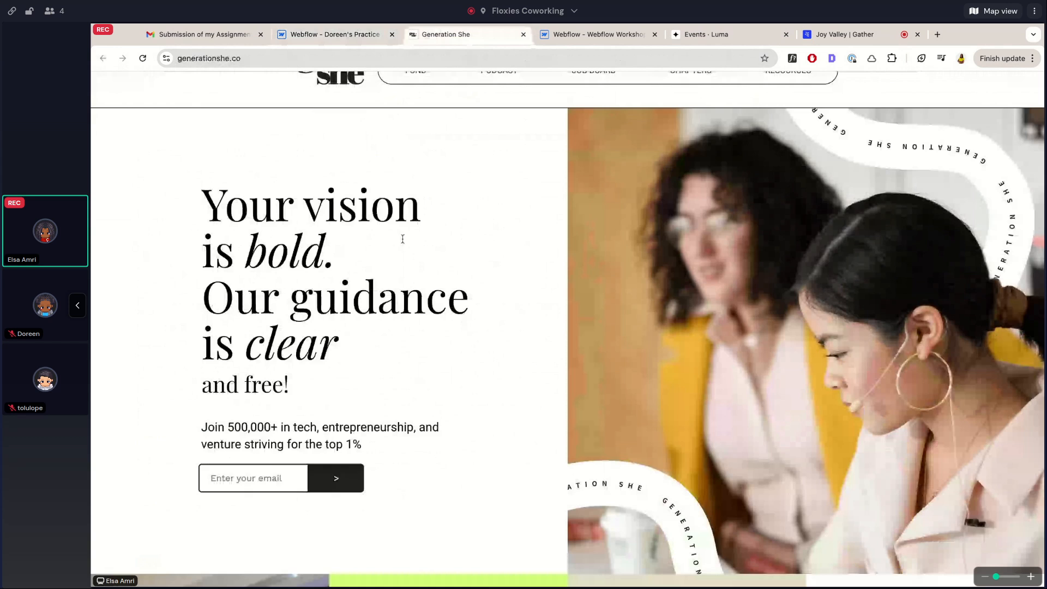
scroll(402, 238, up, 1)
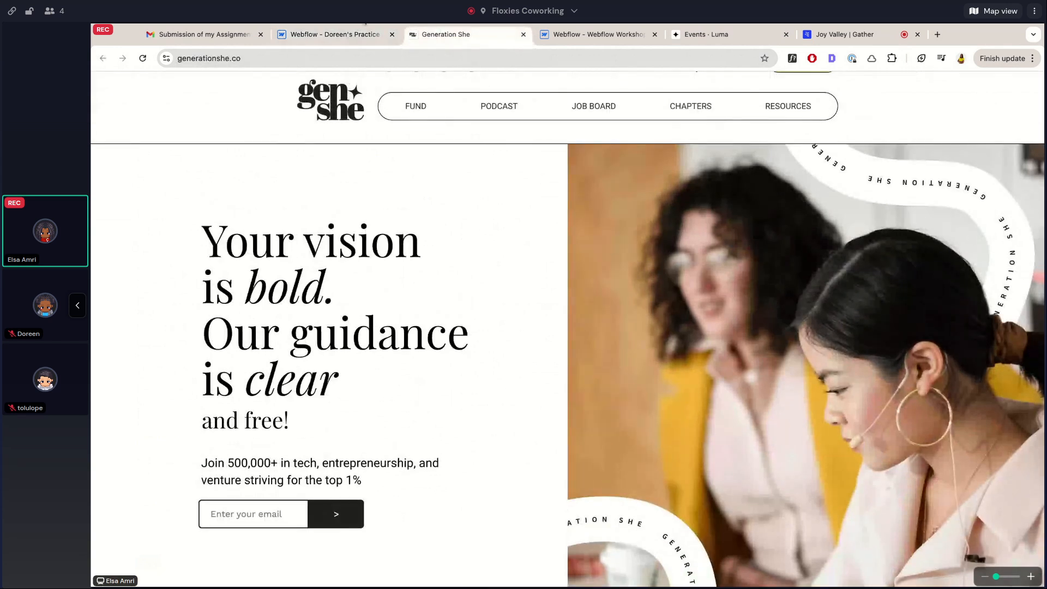
click(349, 33)
scroll(610, 224, down, 3)
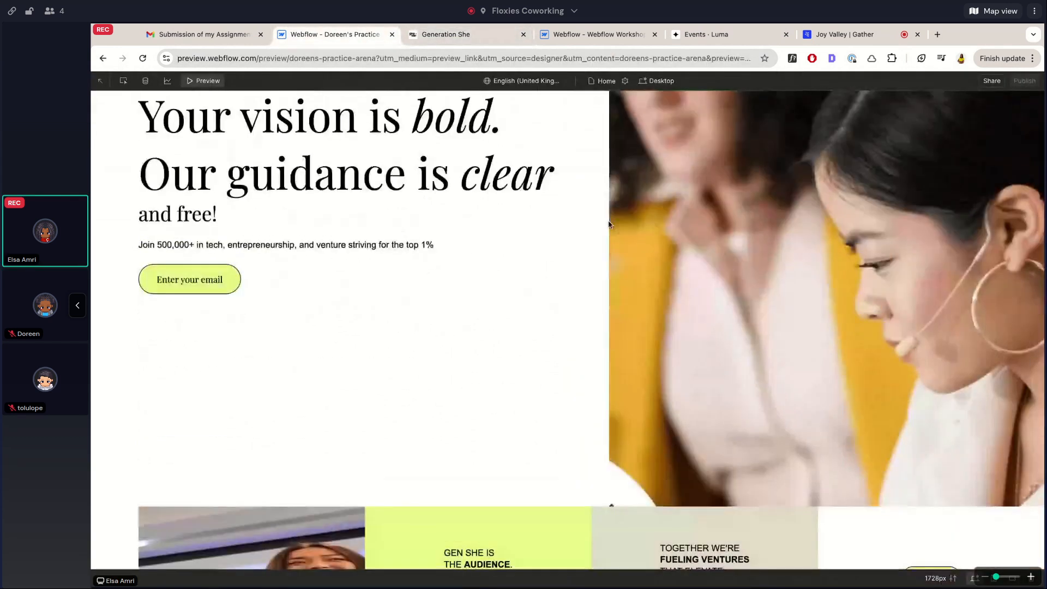
scroll(610, 224, up, 1)
scroll(610, 224, up, 1)
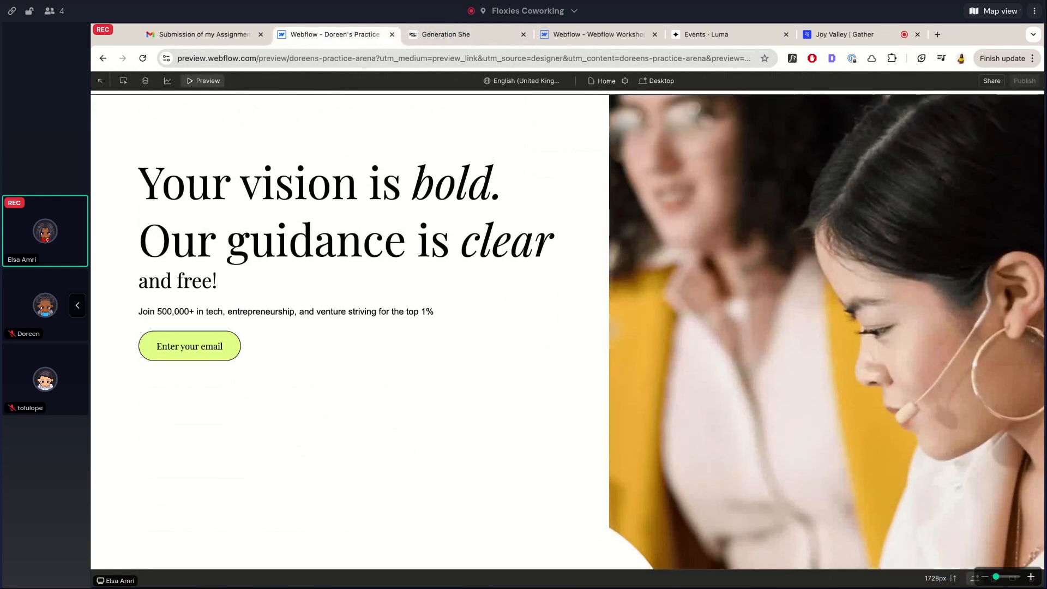
scroll(610, 147, up, 1)
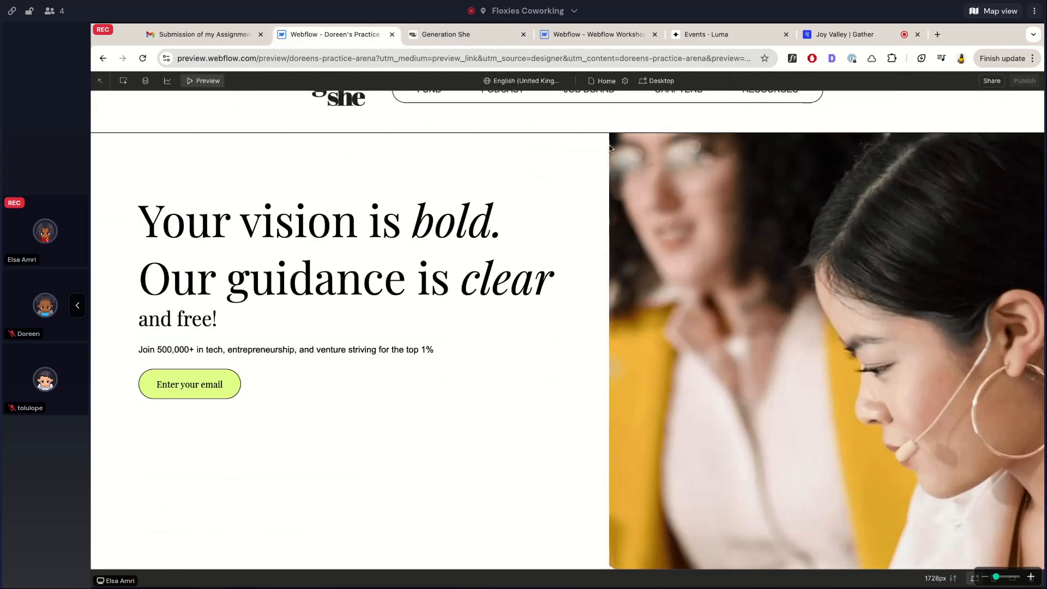
scroll(610, 147, down, 3)
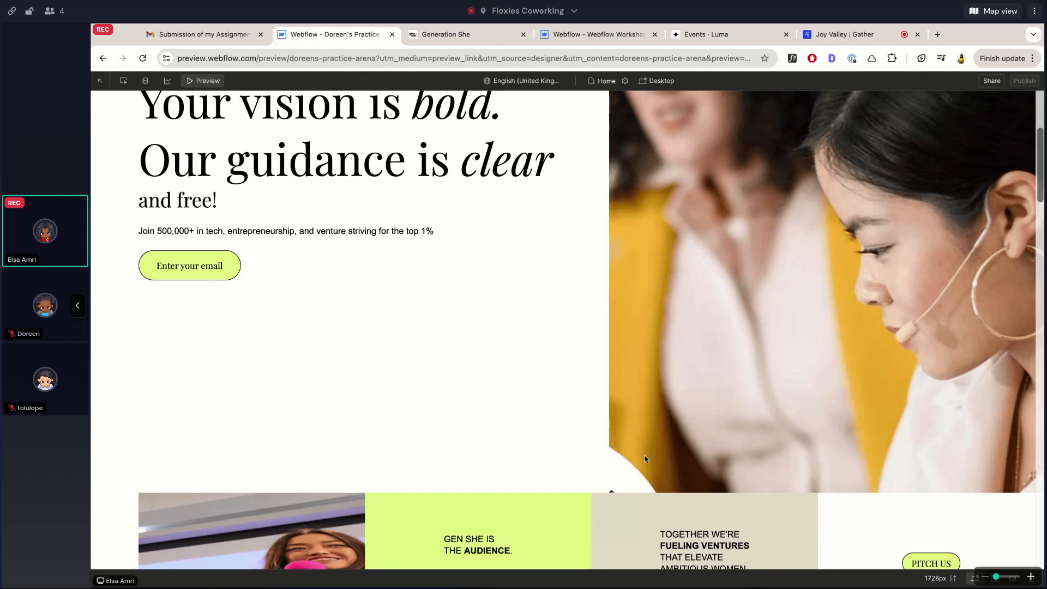
scroll(633, 276, up, 4)
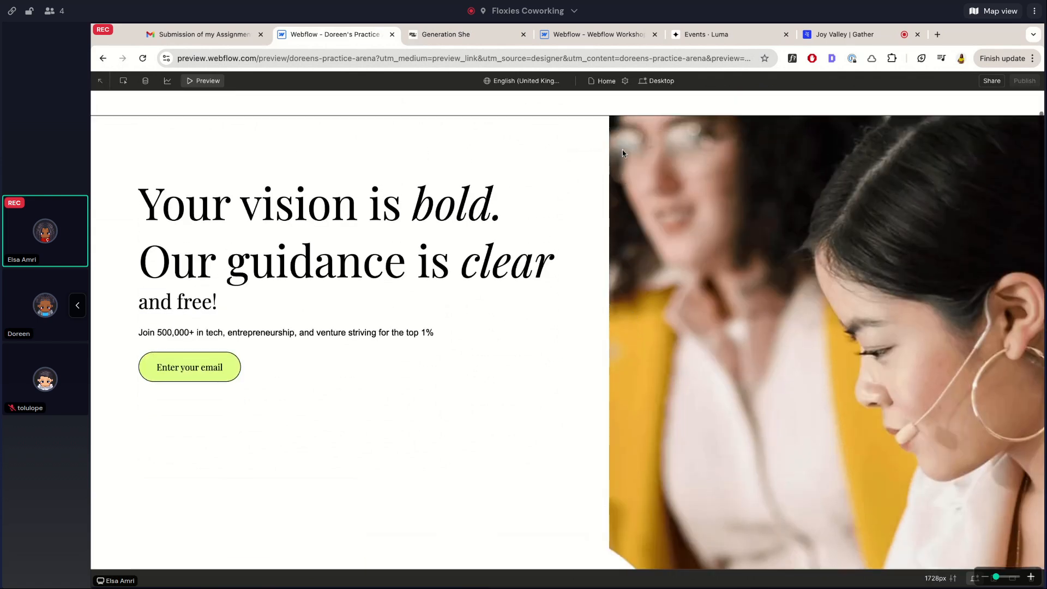
scroll(910, 220, down, 3)
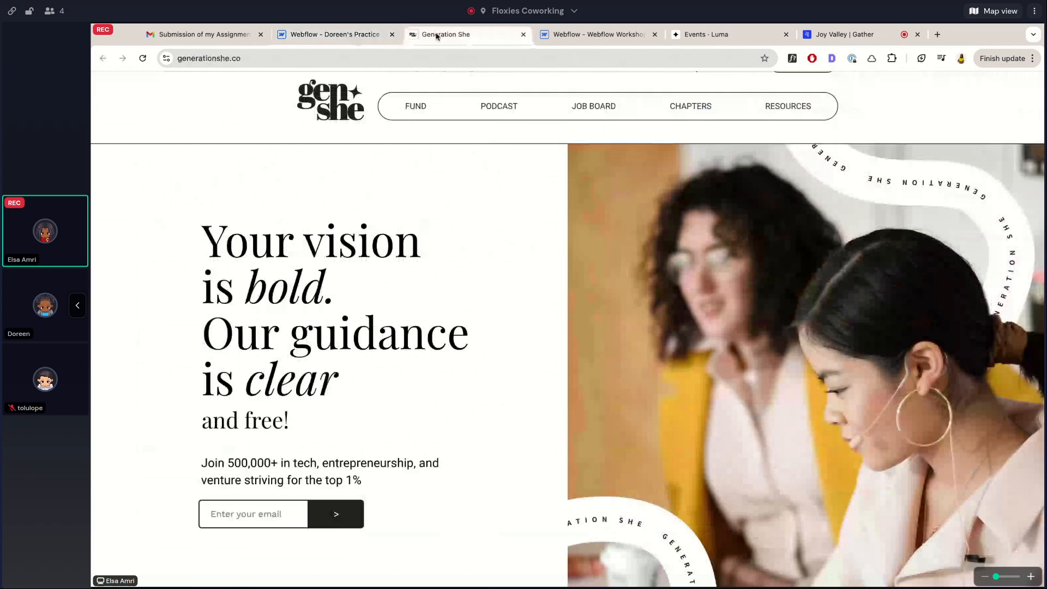
click(453, 34)
scroll(505, 277, down, 1)
scroll(499, 273, up, 1)
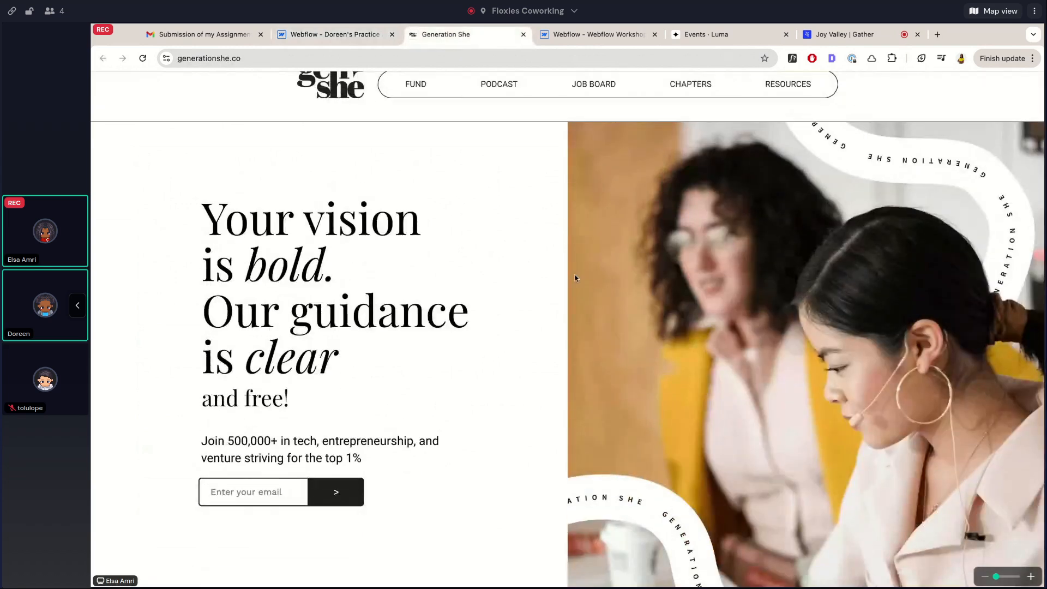
scroll(575, 278, down, 2)
scroll(575, 278, up, 1)
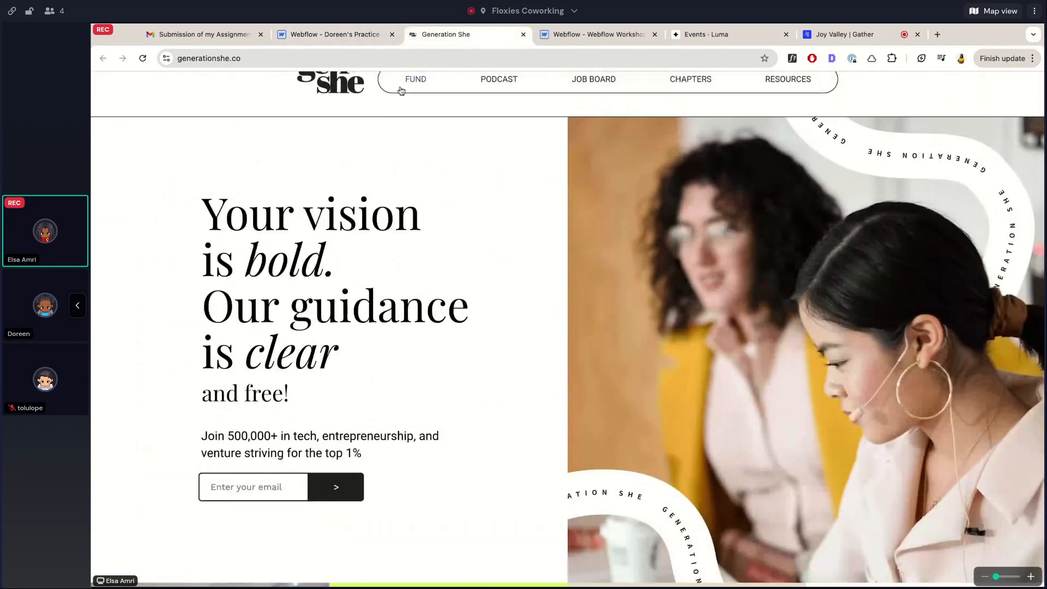
click(358, 34)
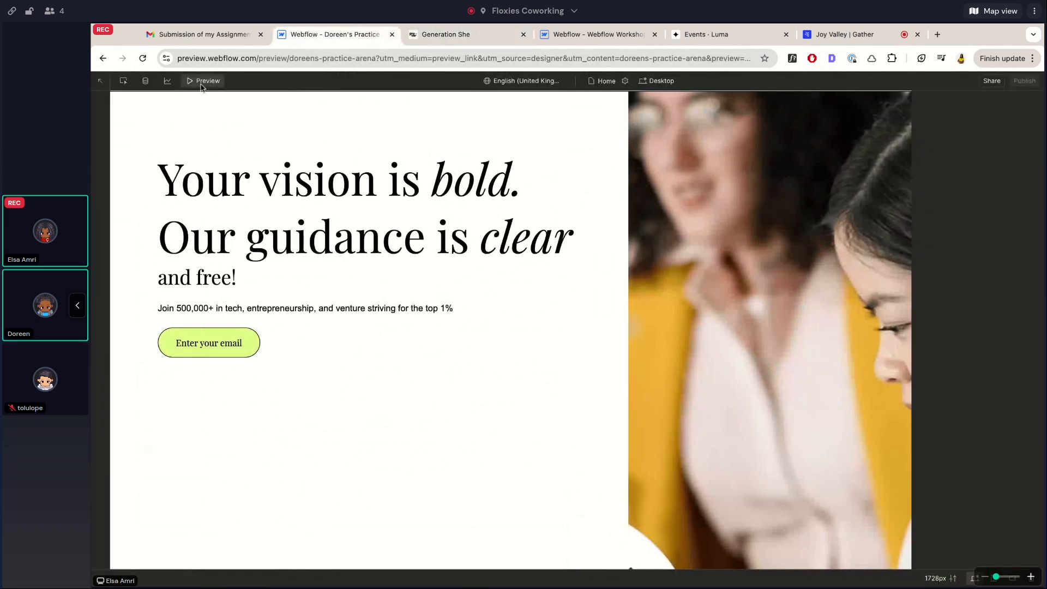
click(201, 82)
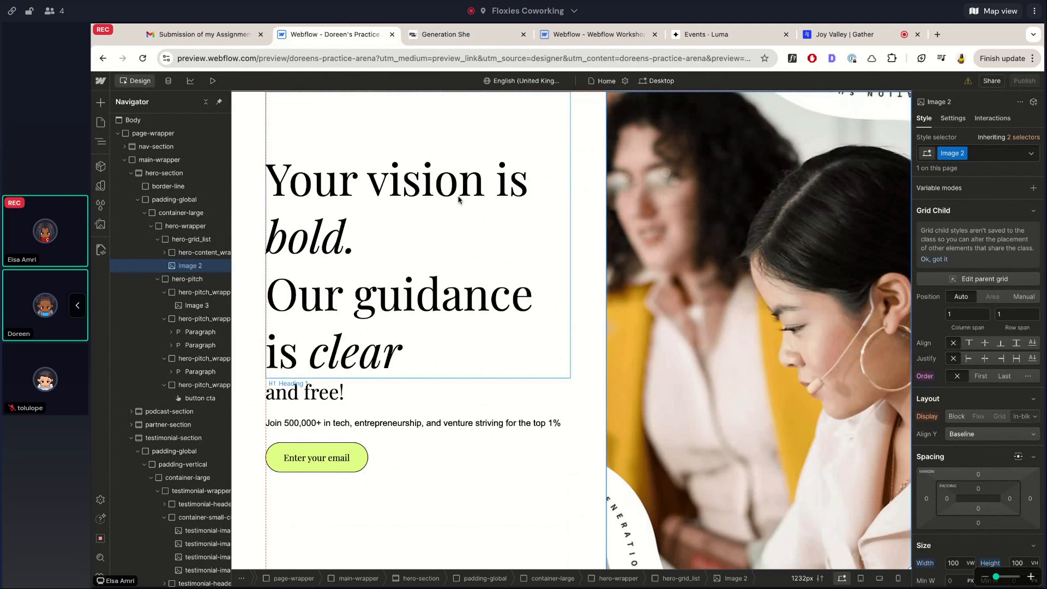
scroll(458, 200, up, 3)
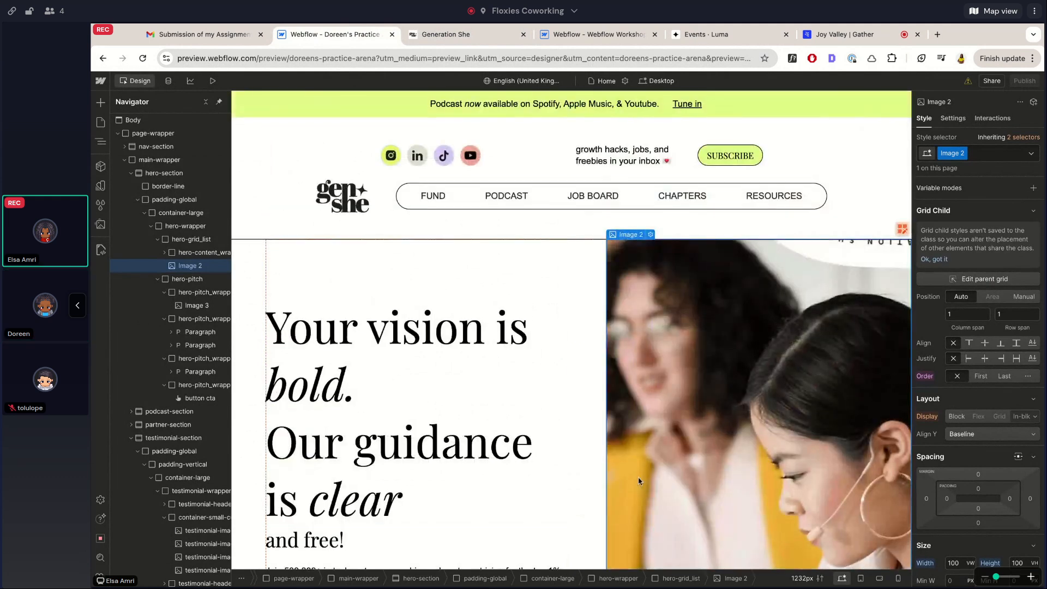
scroll(421, 399, down, 6)
scroll(640, 481, up, 3)
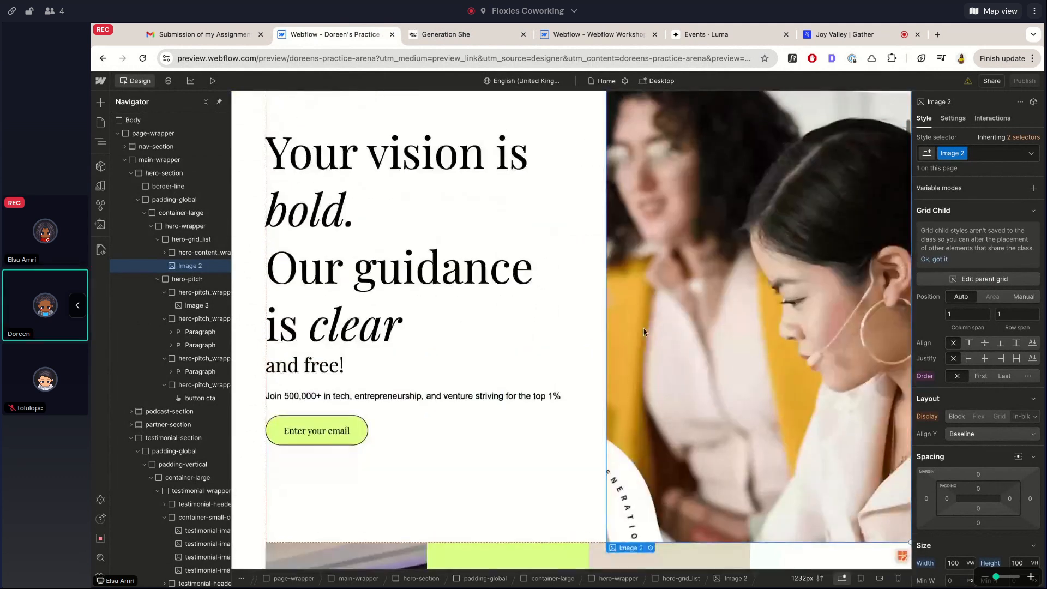
scroll(410, 312, up, 2)
scroll(411, 311, down, 6)
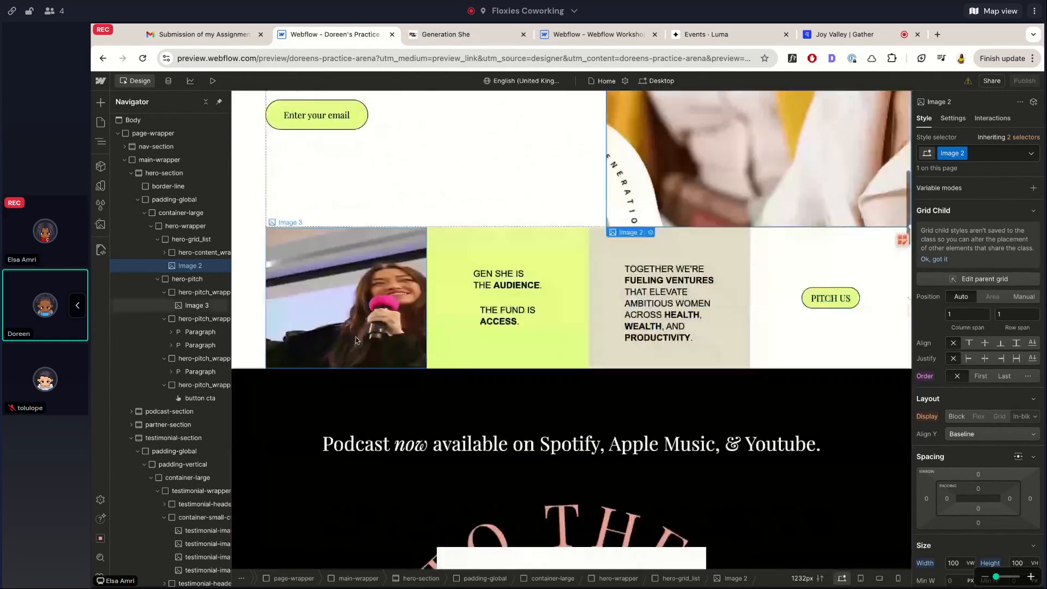
scroll(346, 339, up, 1)
click(446, 34)
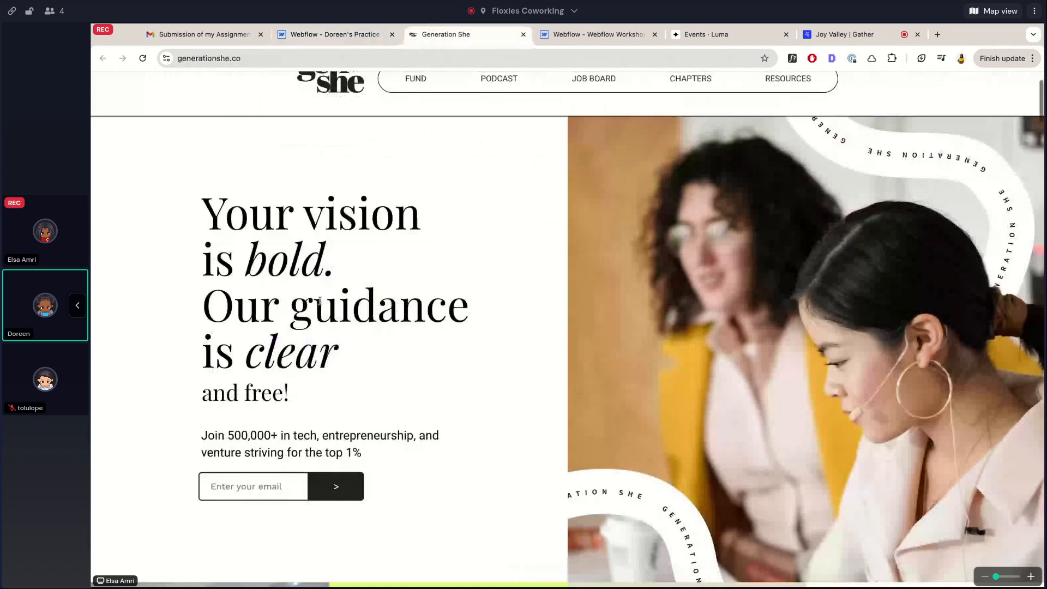
scroll(319, 300, down, 10)
scroll(320, 301, up, 1)
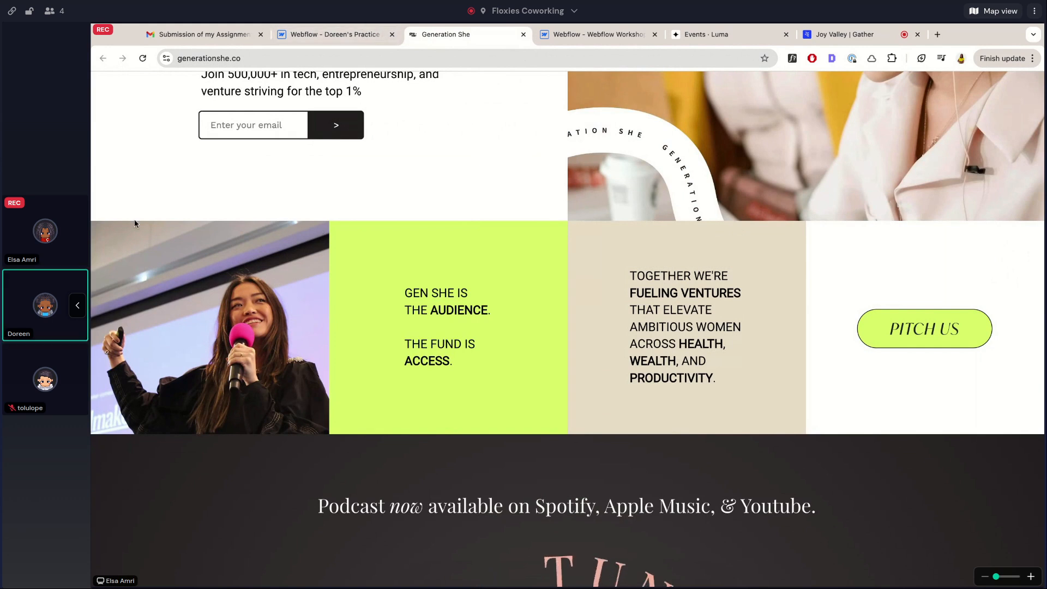
click(294, 34)
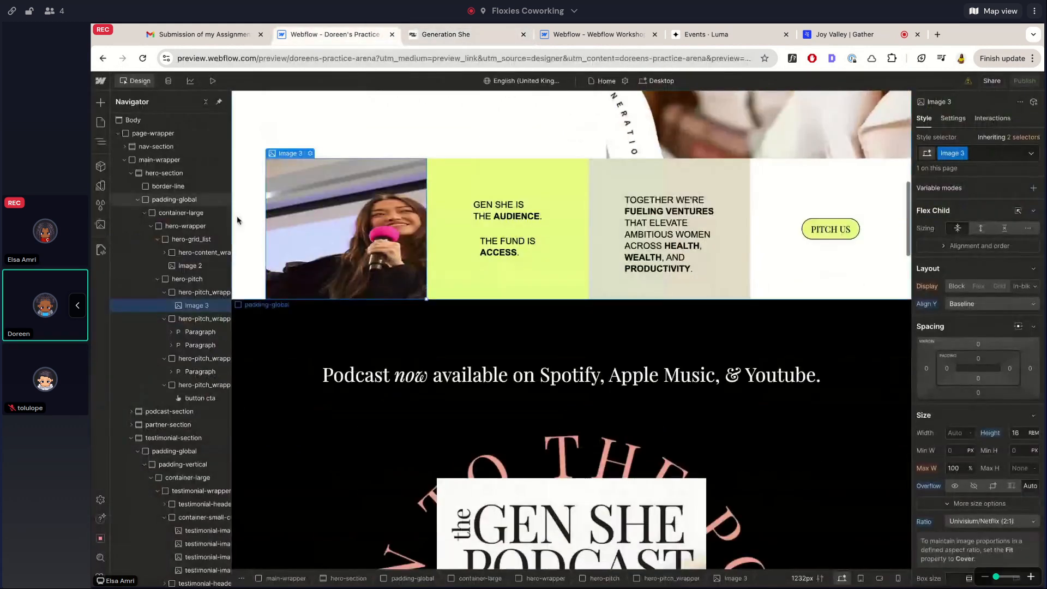
Set Image 3 in the pitch grid to fit Cover
click(257, 207)
scroll(258, 207, up, 2)
scroll(276, 254, up, 2)
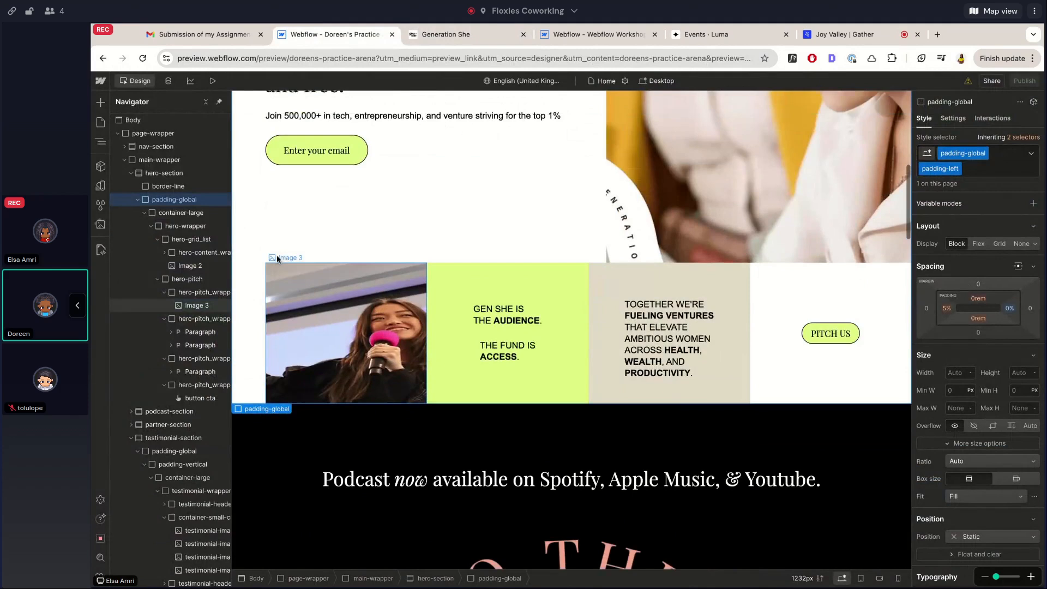
click(299, 356)
scroll(962, 452, down, 3)
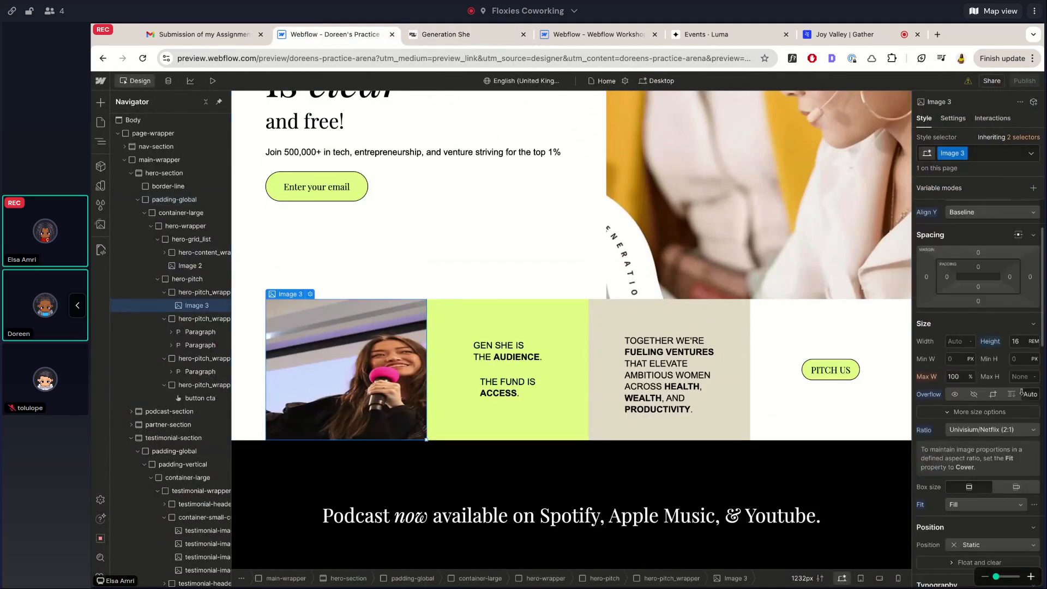
click(963, 452)
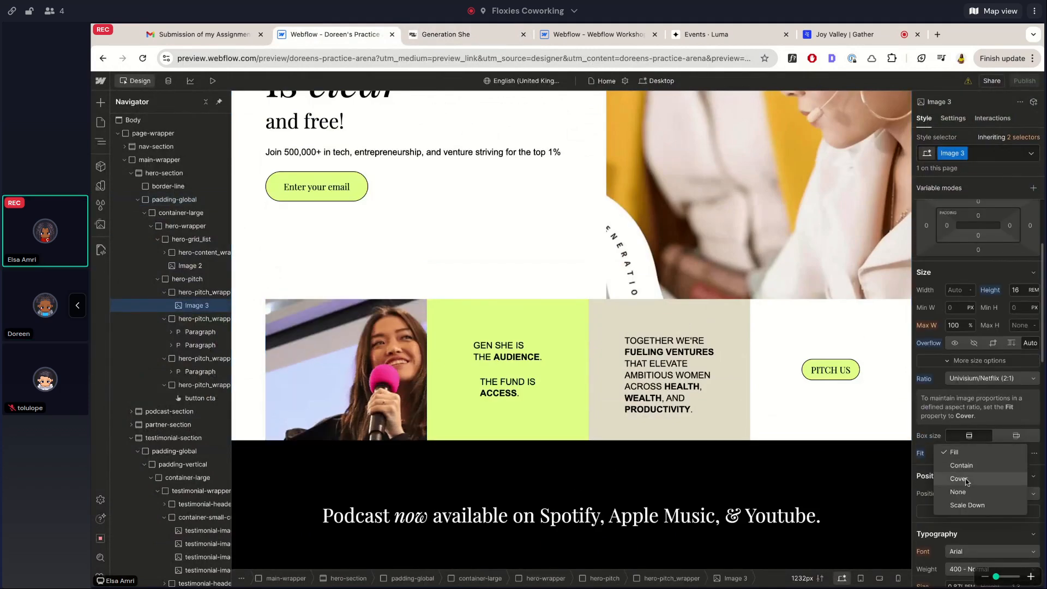
click(966, 478)
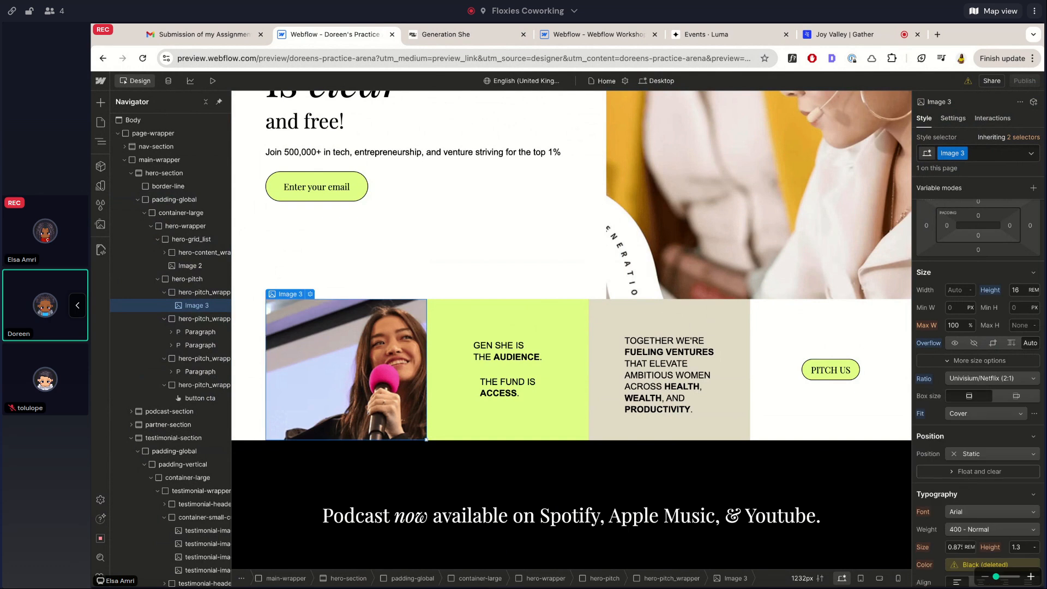
Preview the covered photo, then exit preview and select padding-global
click(213, 82)
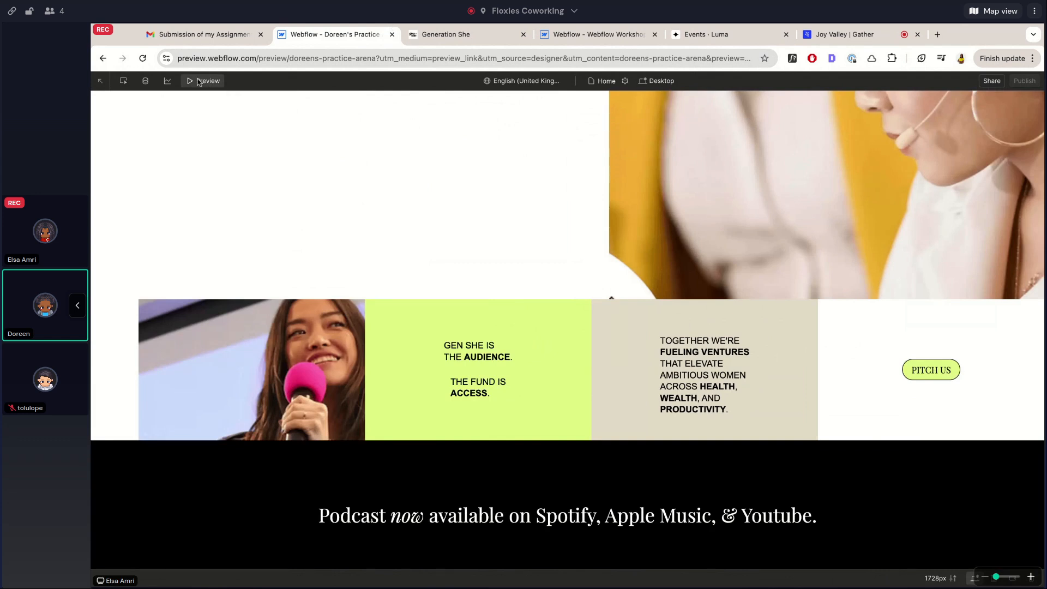
click(199, 82)
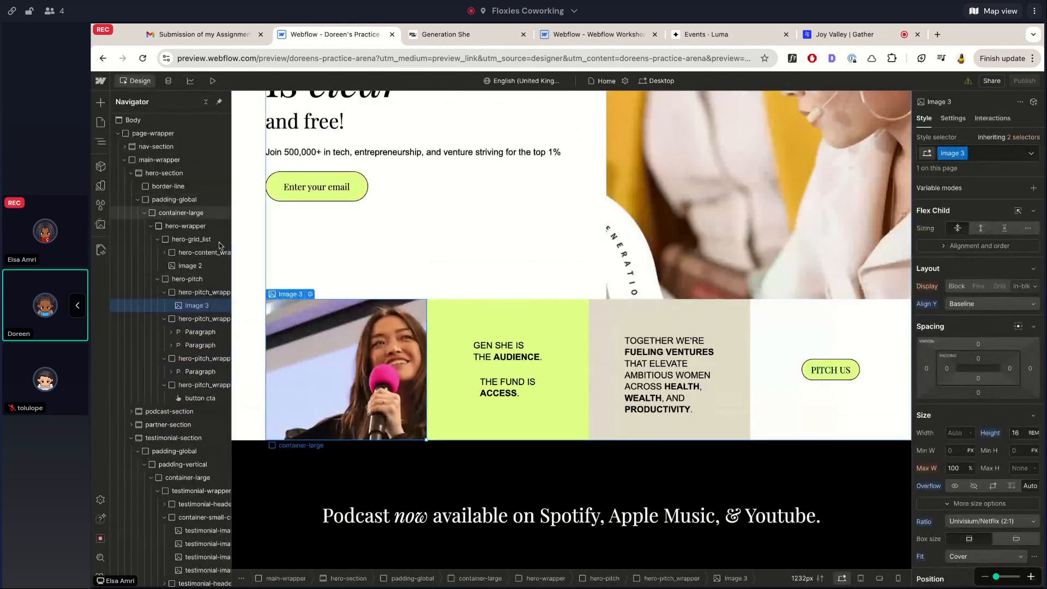
click(175, 199)
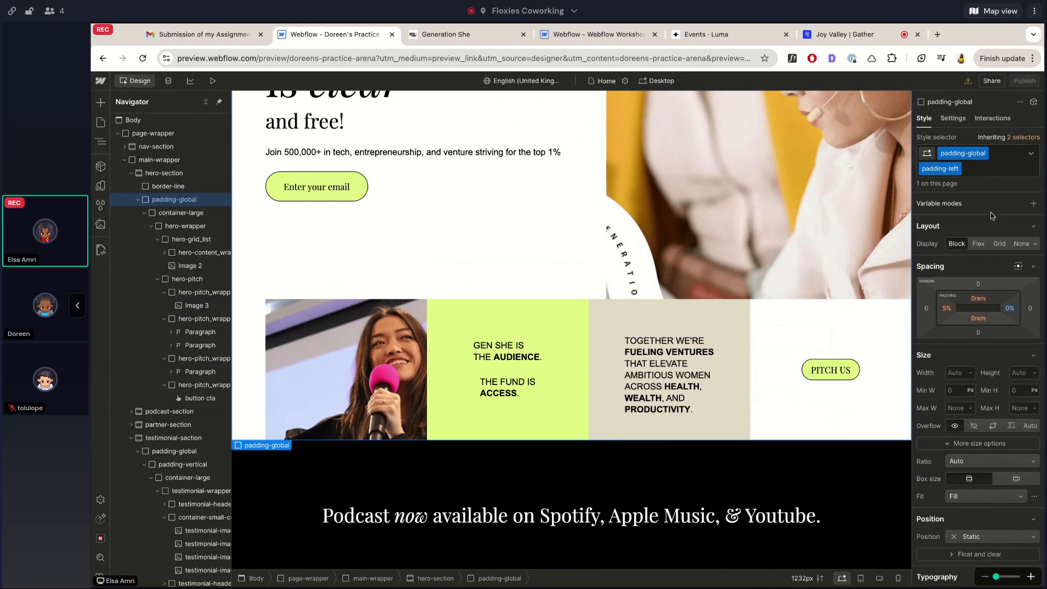
Set padding-global's left padding to 0%, keeping its right padding at 0%
alt+click(1012, 309)
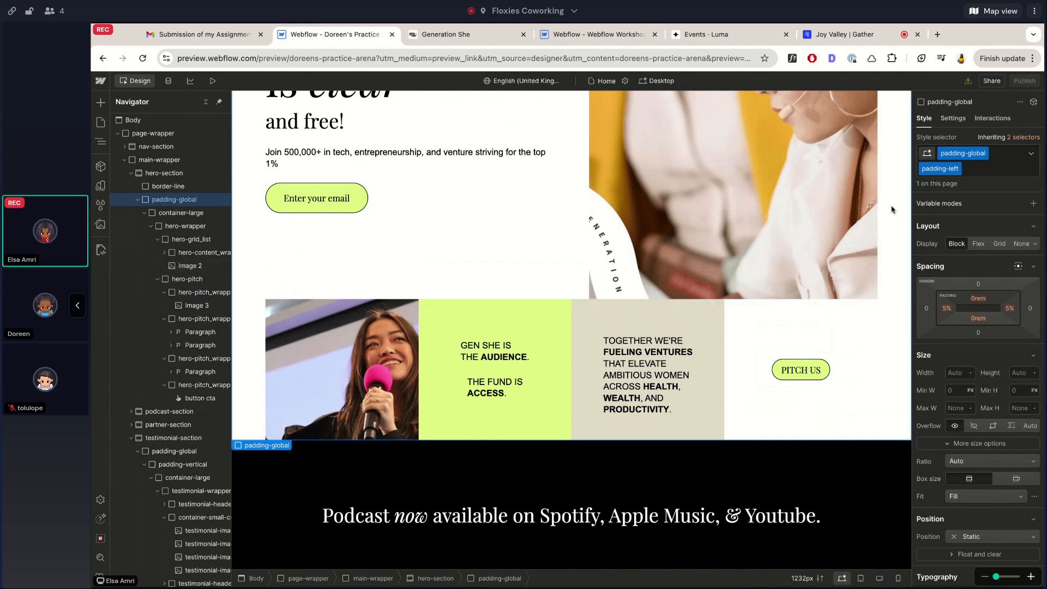
key(ctrl+z)
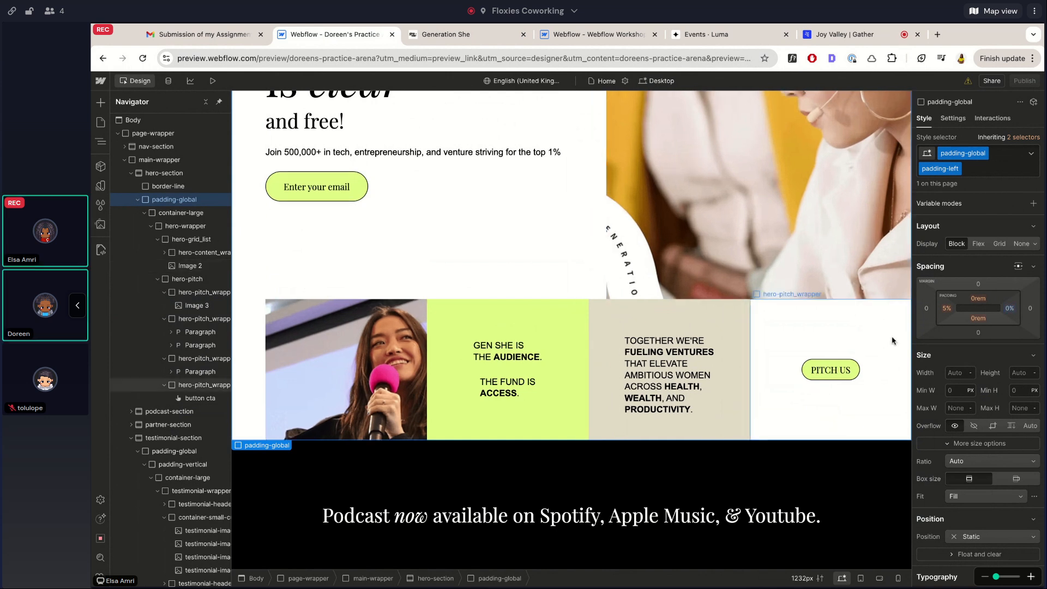
click(947, 309)
text(0)
key(Return)
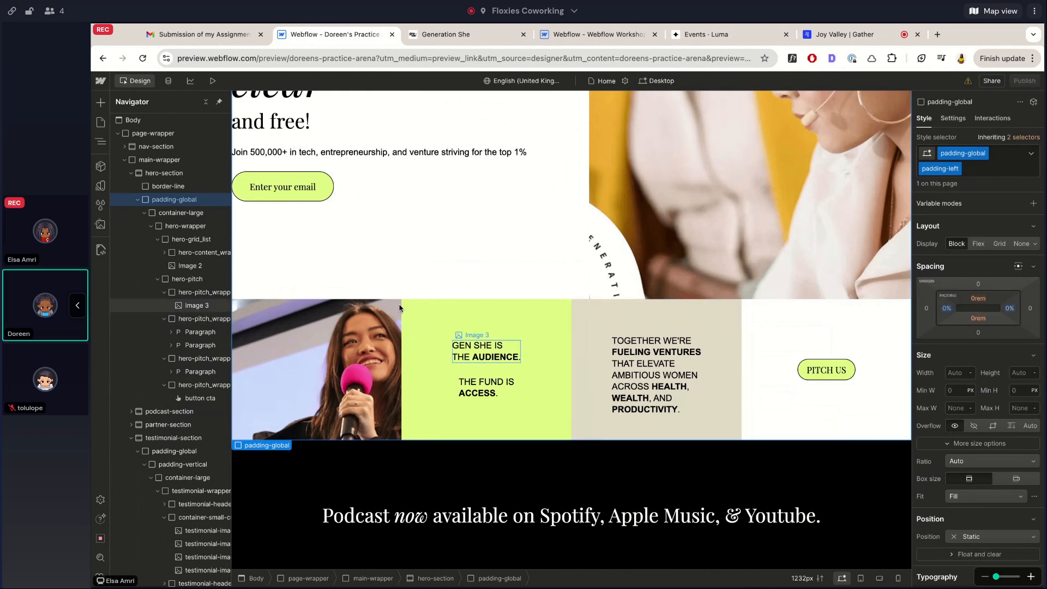
scroll(316, 374, up, 1)
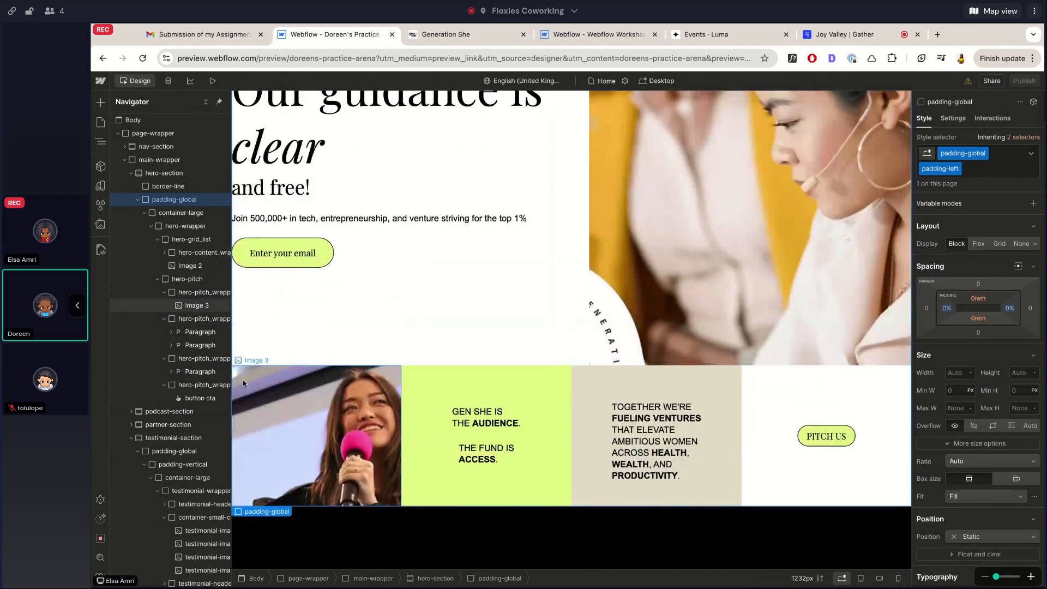
scroll(243, 383, up, 1)
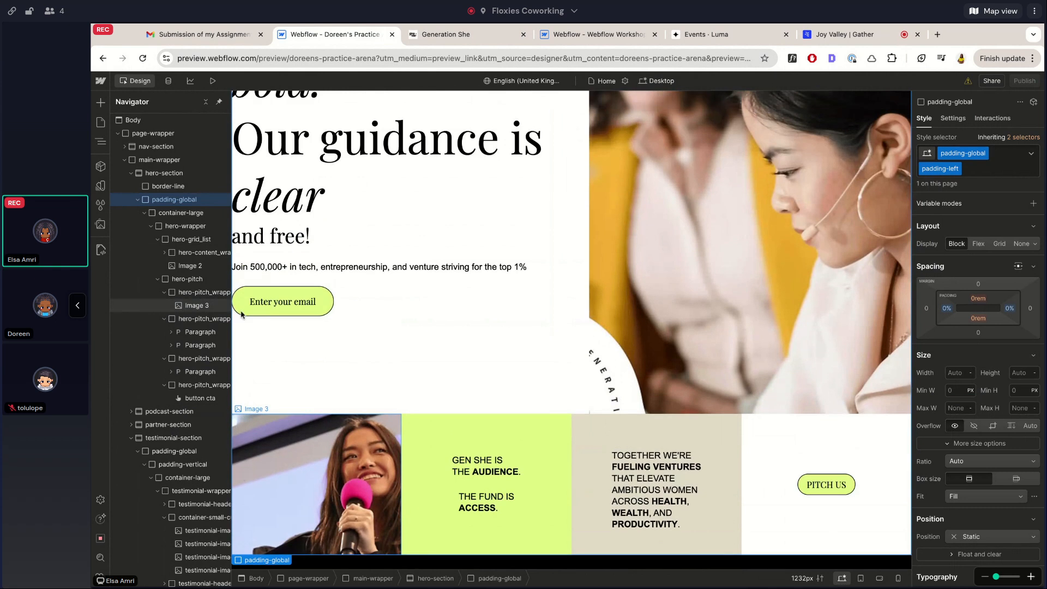
scroll(284, 393, up, 2)
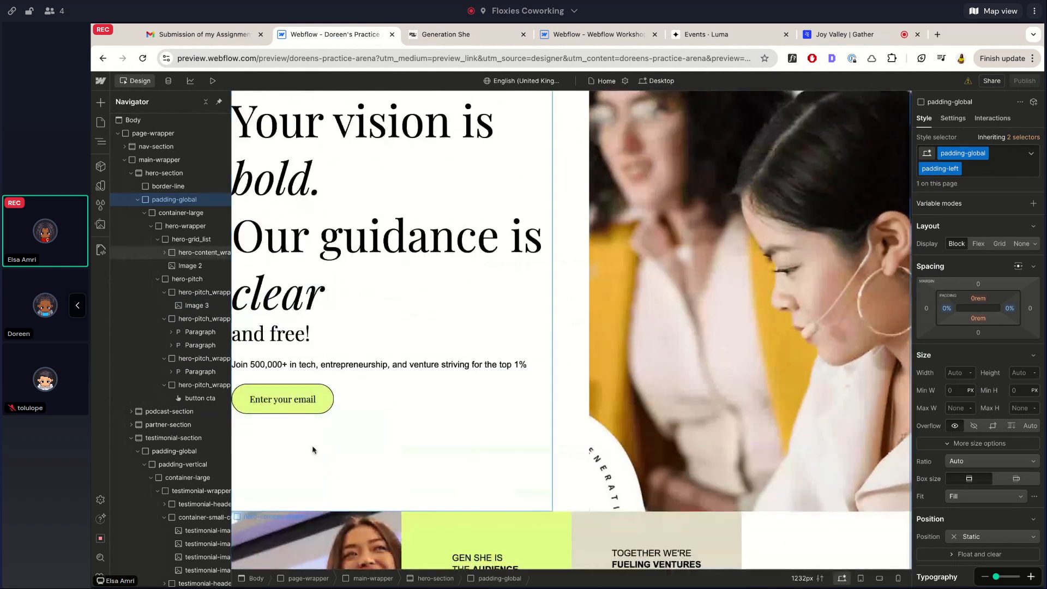
scroll(313, 450, down, 2)
scroll(313, 426, up, 2)
scroll(487, 188, up, 3)
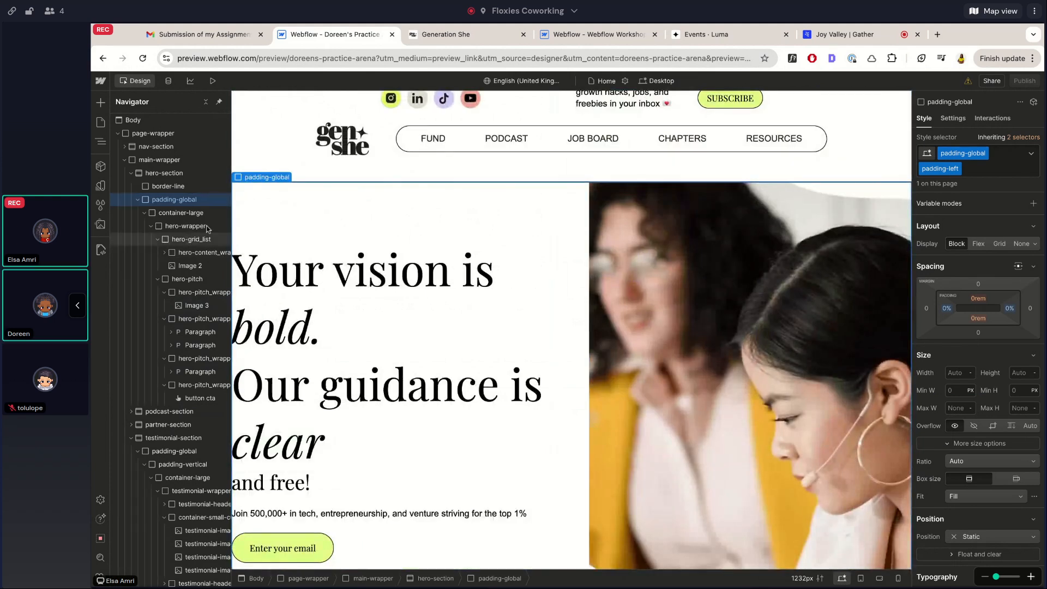
Select hero-grid_list in the Navigator and give it 5% left padding
click(191, 240)
click(158, 240)
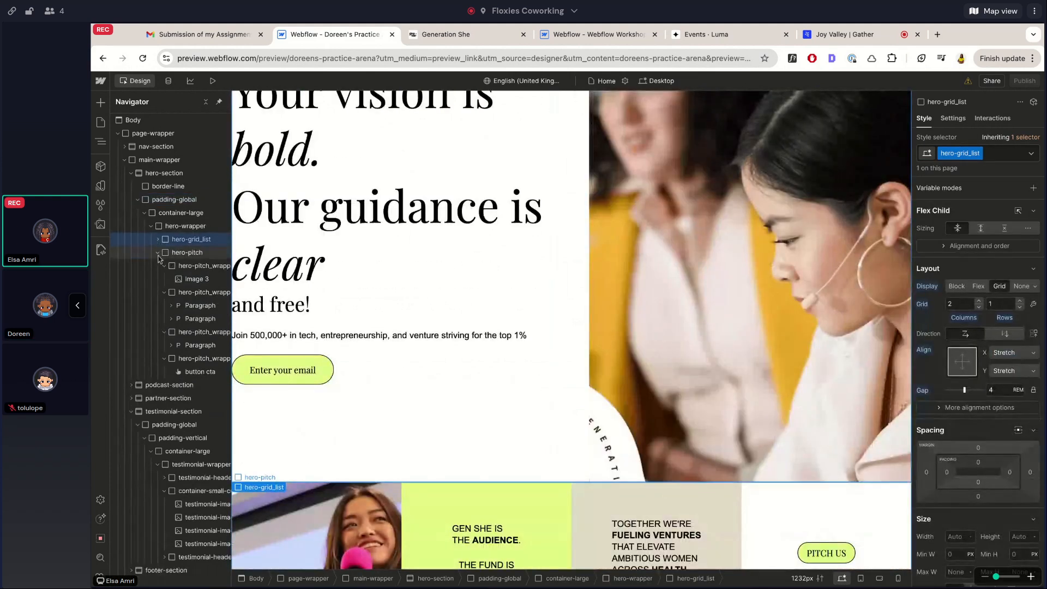
click(158, 253)
scroll(562, 366, up, 1)
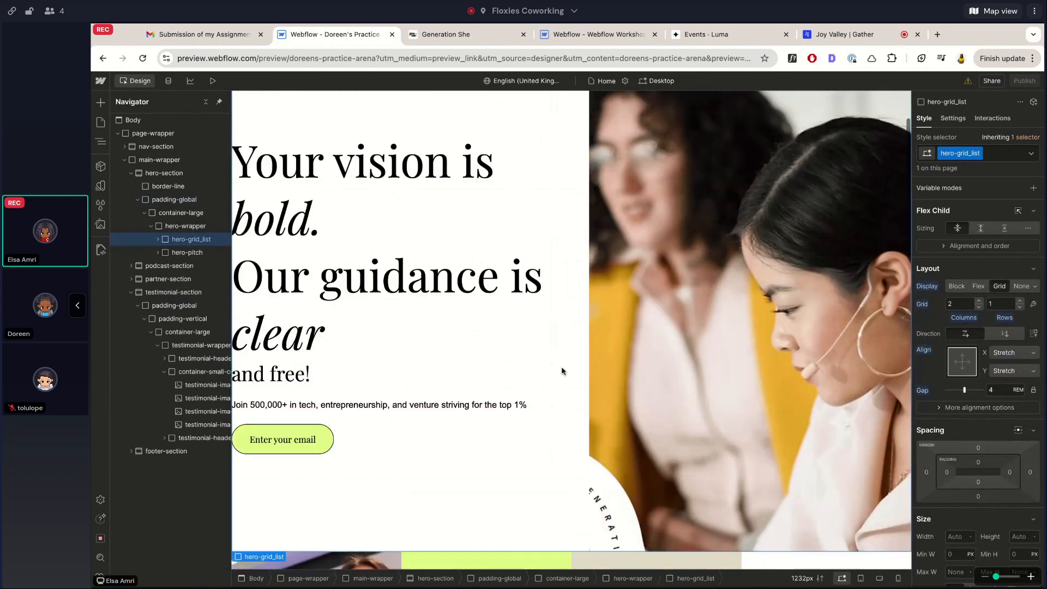
scroll(561, 365, up, 2)
scroll(829, 397, down, 2)
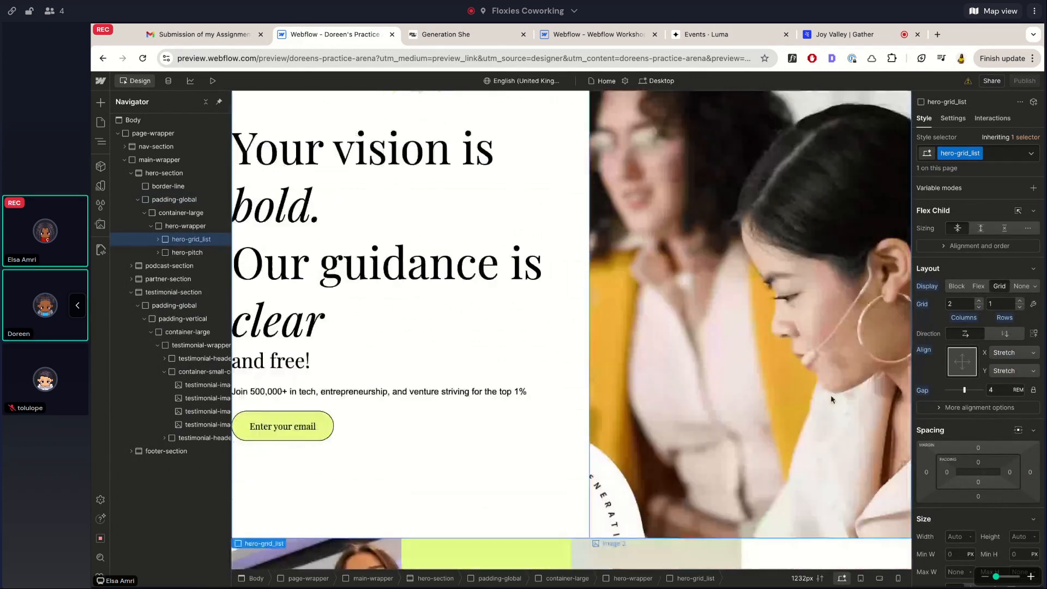
click(947, 475)
text(5%)
key(Return)
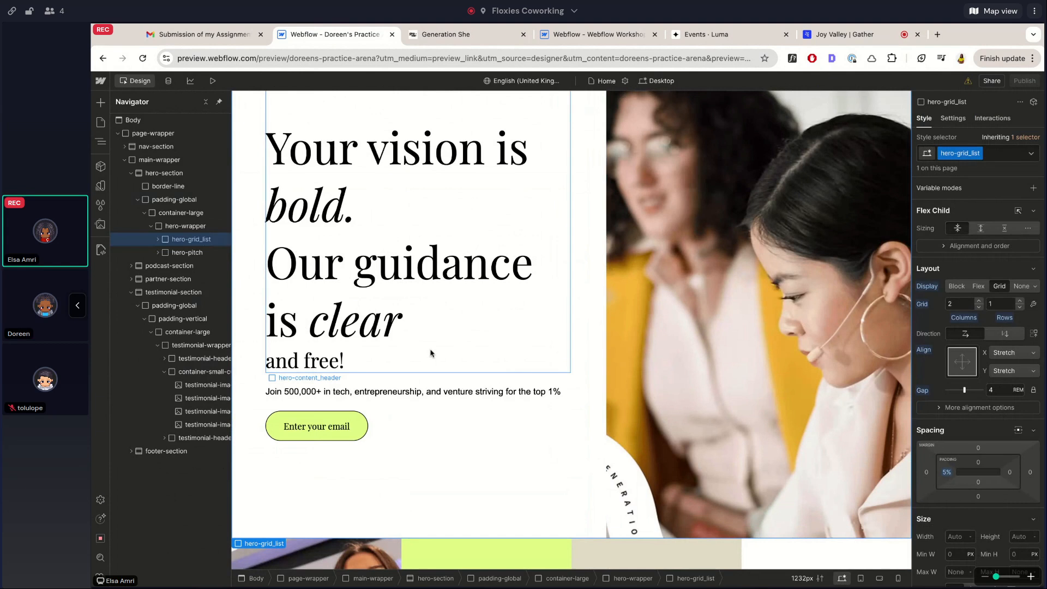
Select the hero-pitch row to check that it stays full width
scroll(338, 321, down, 4)
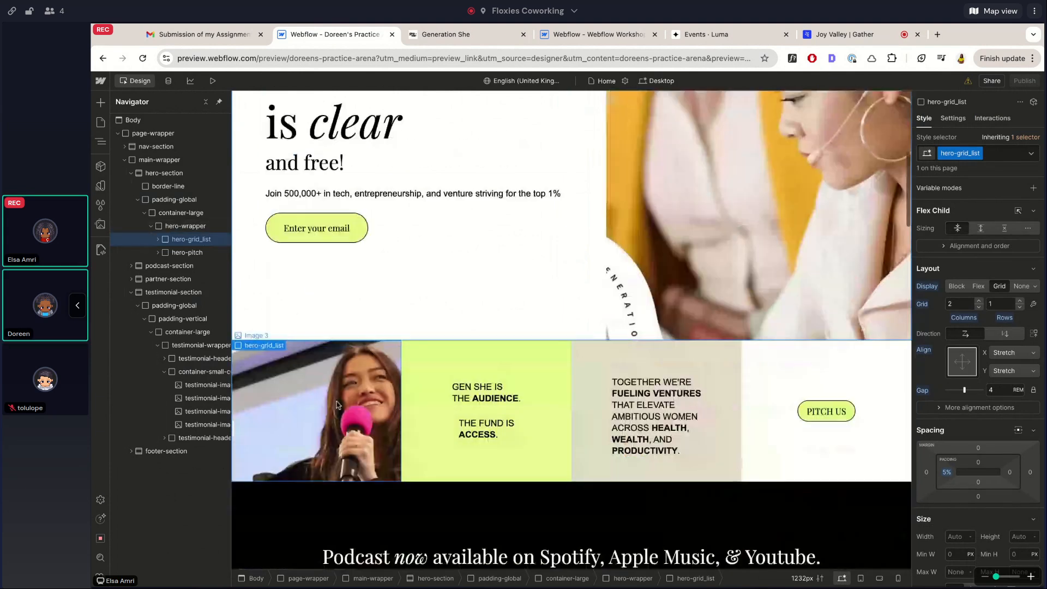
click(187, 252)
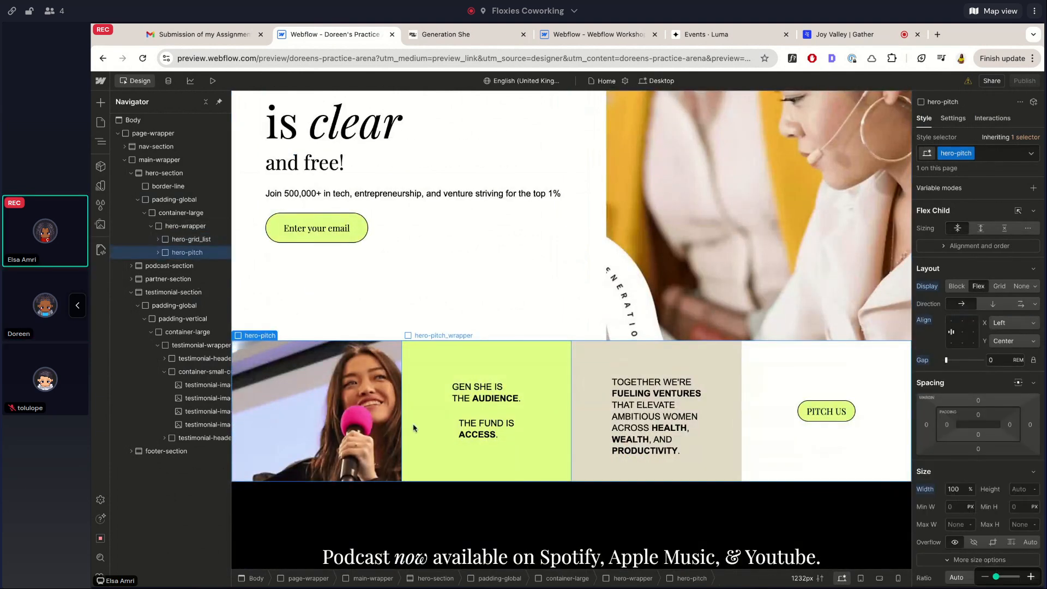
scroll(422, 510, down, 1)
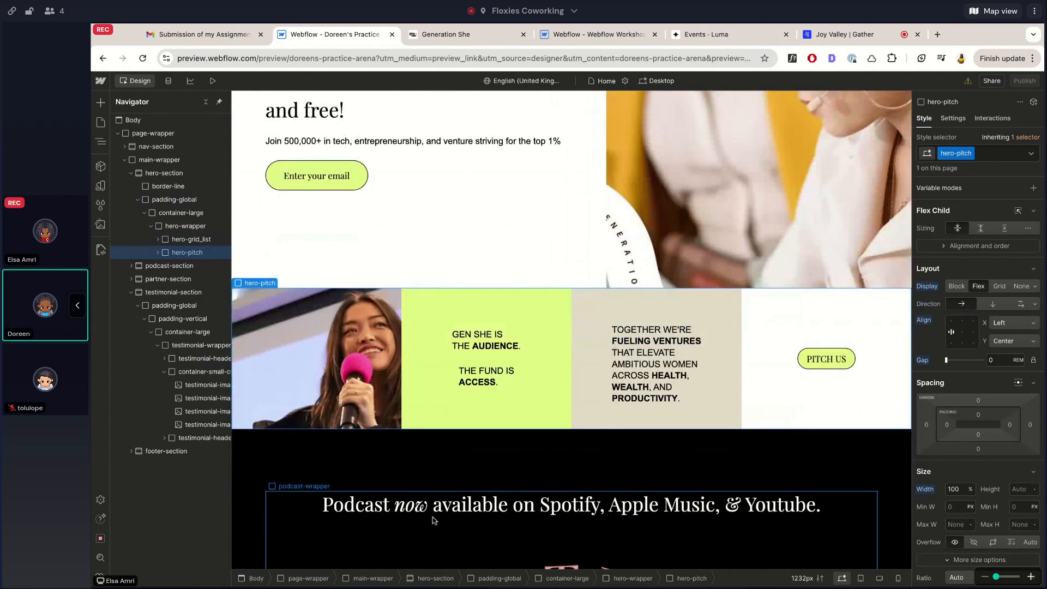
scroll(445, 373, up, 3)
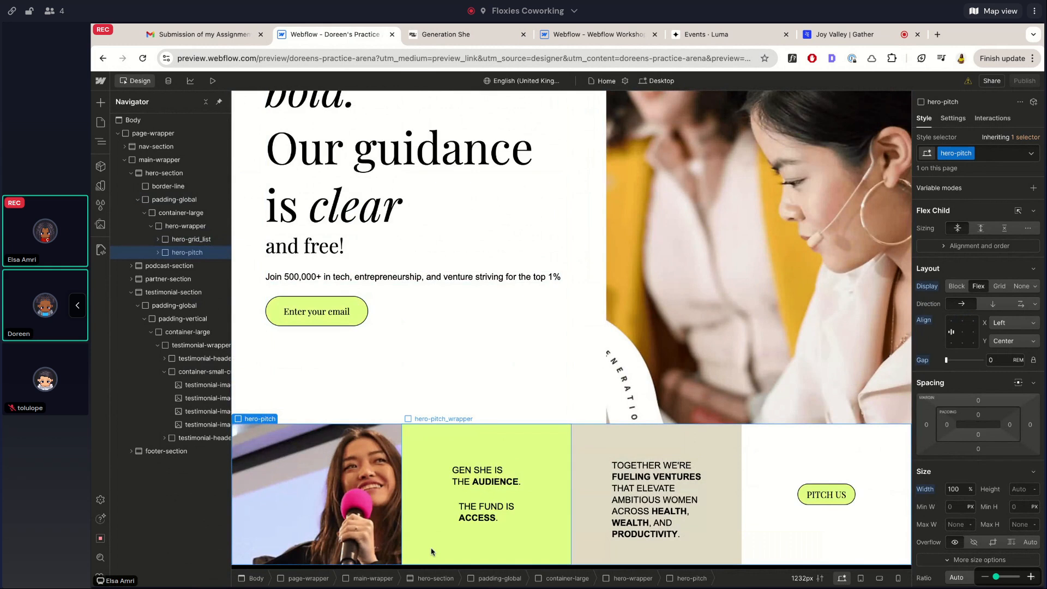
scroll(336, 306, down, 10)
scroll(429, 386, up, 1)
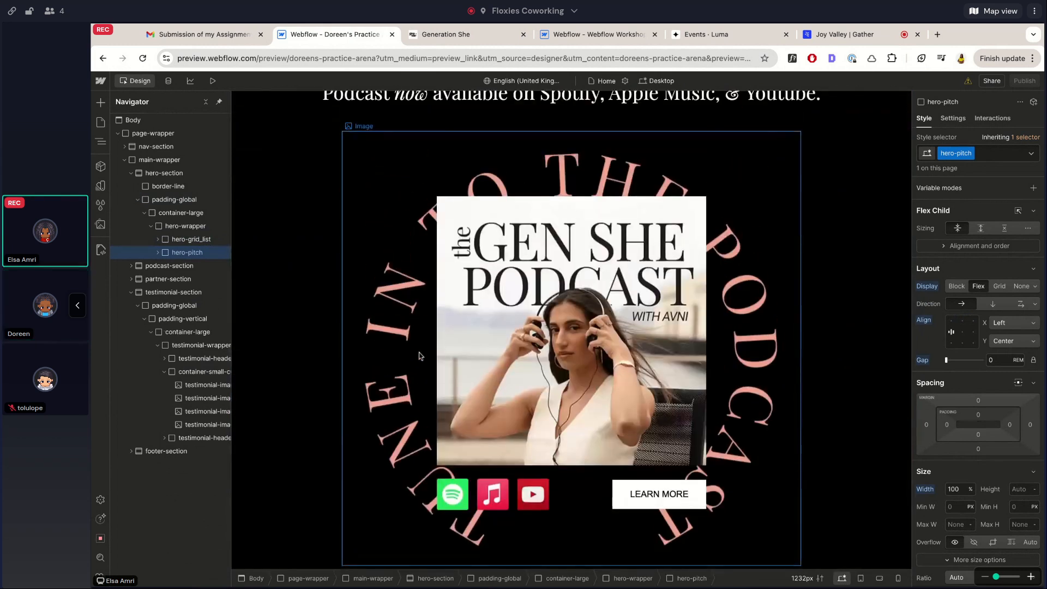
Select the podcast cover image and review its Interactions panel
click(487, 209)
scroll(982, 328, down, 3)
click(993, 118)
click(924, 118)
click(992, 118)
Select the hero photo Image 2, then switch to the Webflow Workshop project
scroll(531, 339, up, 15)
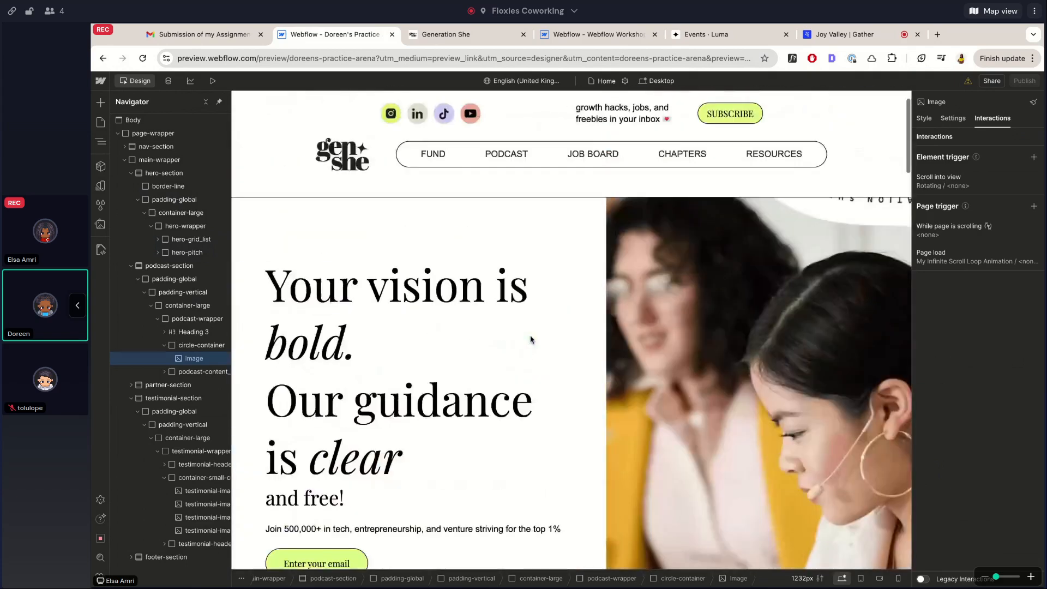
scroll(531, 339, down, 15)
scroll(517, 251, down, 5)
scroll(517, 251, up, 12)
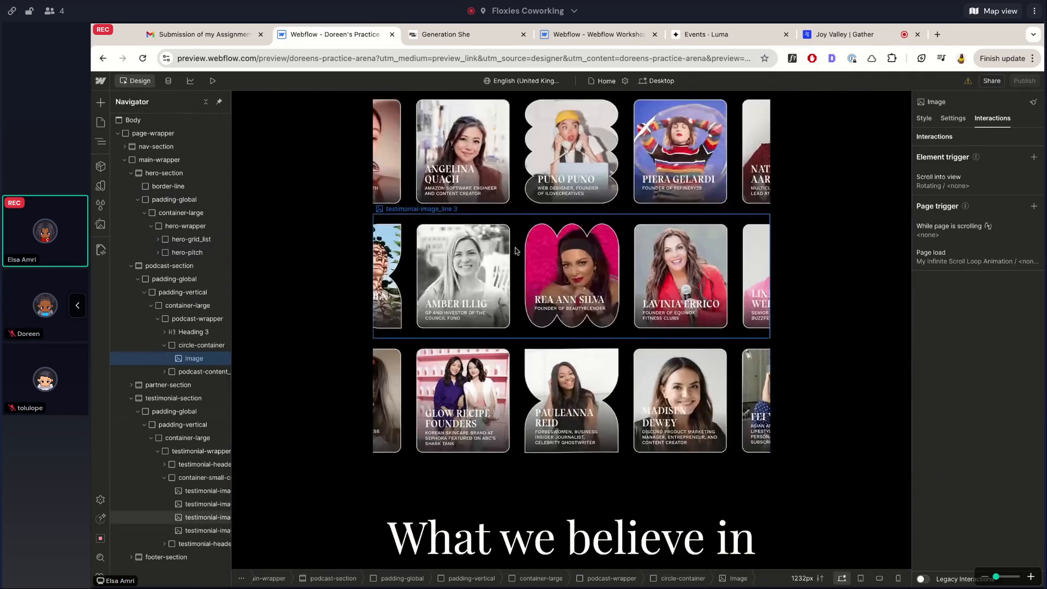
scroll(517, 251, up, 10)
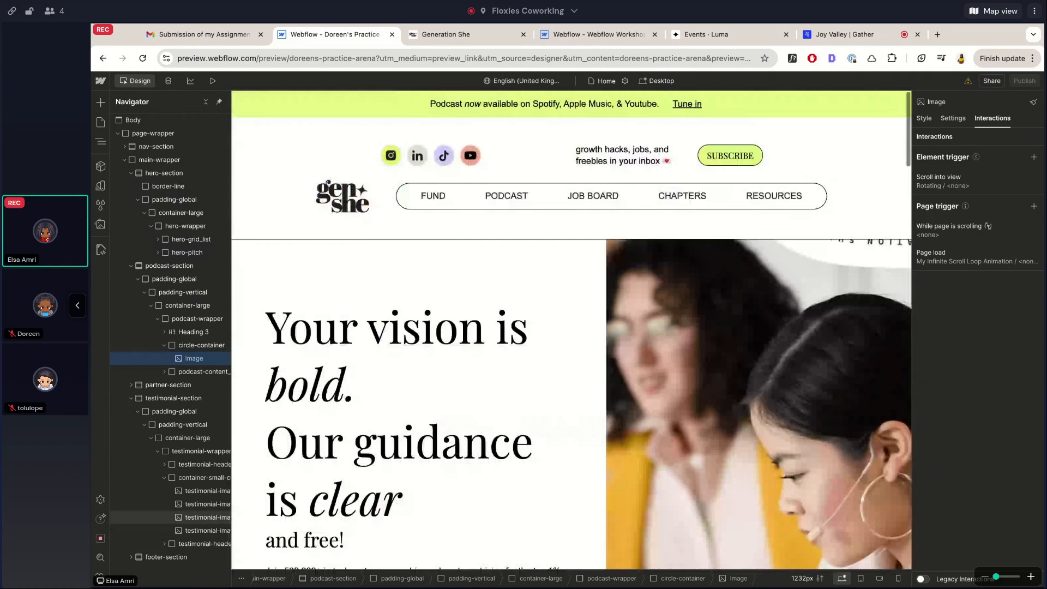
click(625, 300)
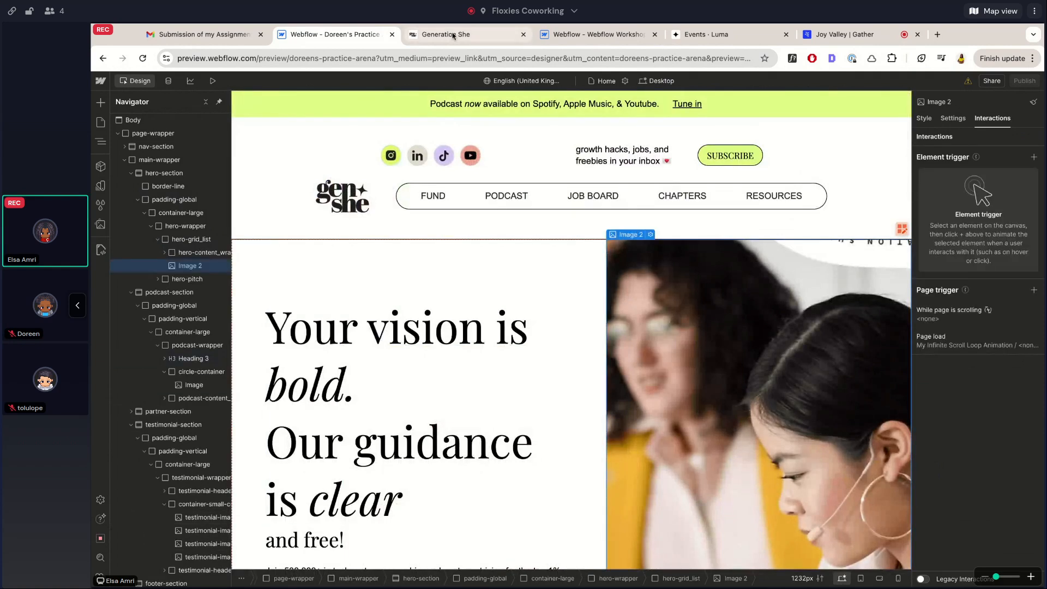
click(612, 36)
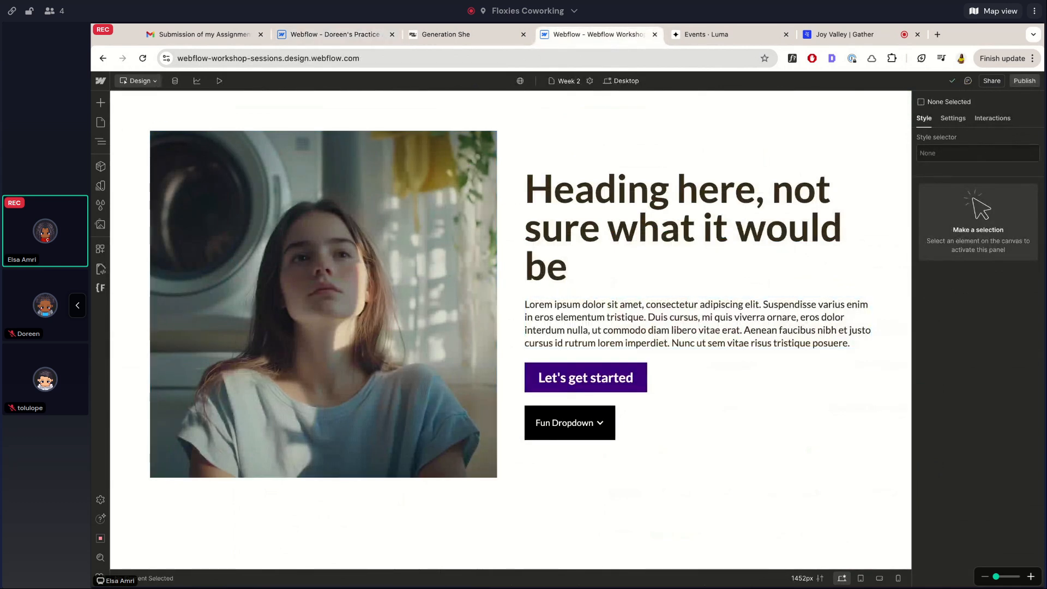
Return to the Webflow Workshop project and delete the Let's get started button and Fun Dropdown from the hero
click(712, 35)
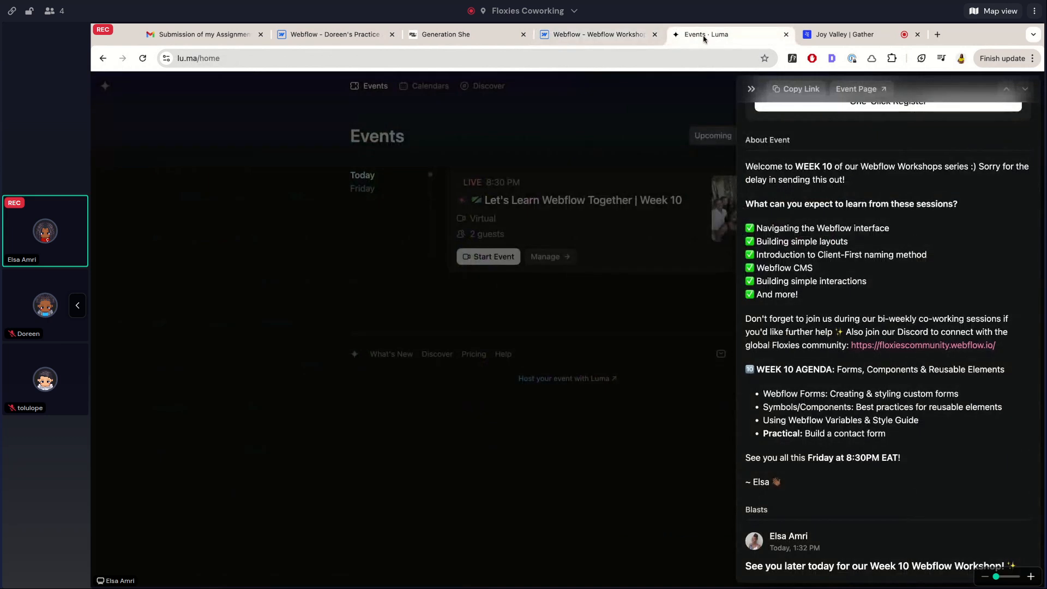
click(599, 35)
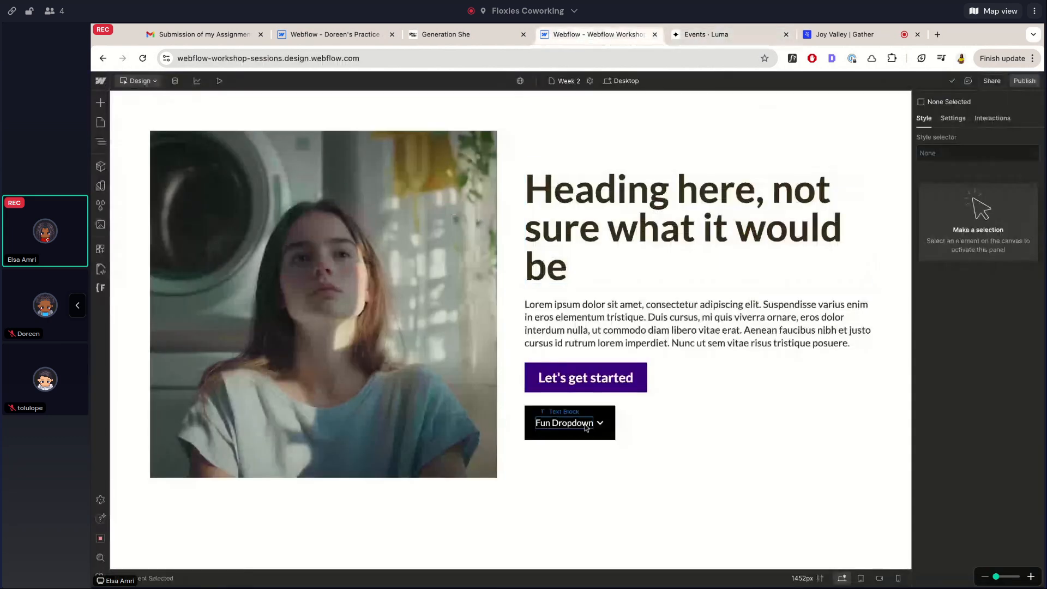
click(599, 374)
key(Delete)
key(Delete)
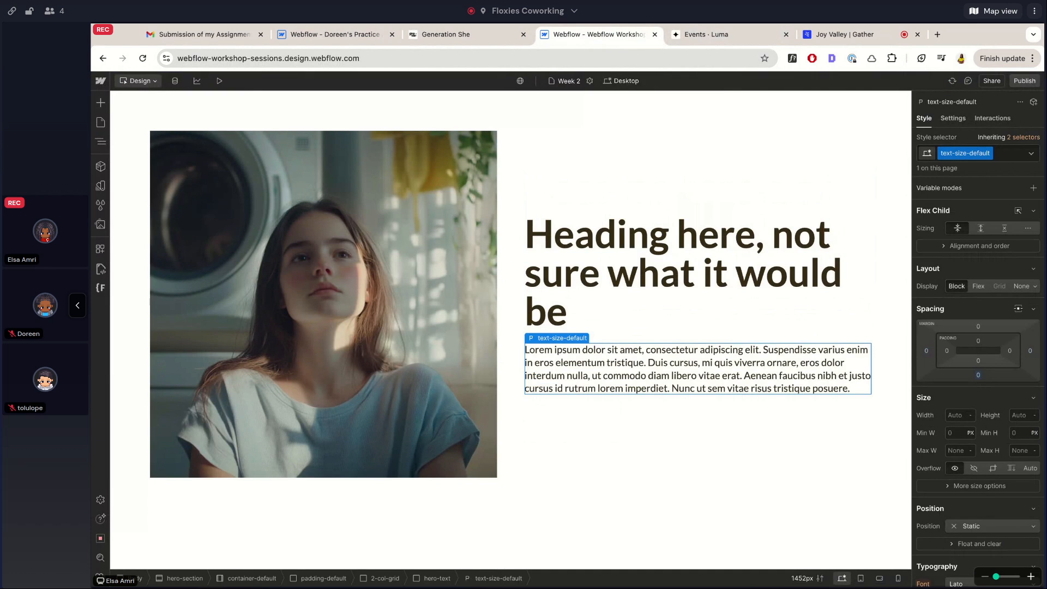
Select hero-text and switch to the Style Guide page from the Pages list
click(617, 334)
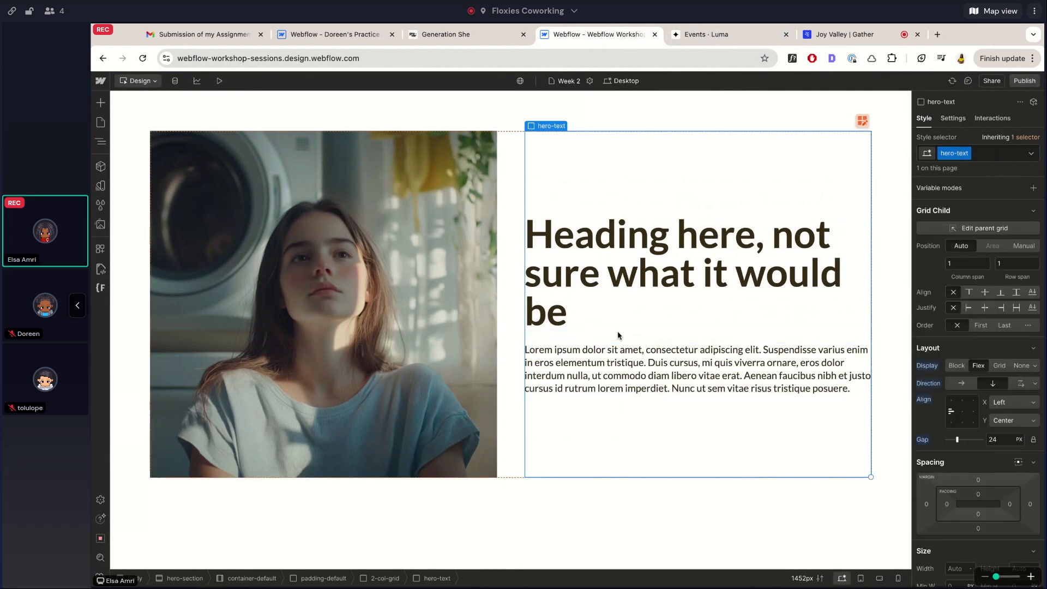
click(100, 122)
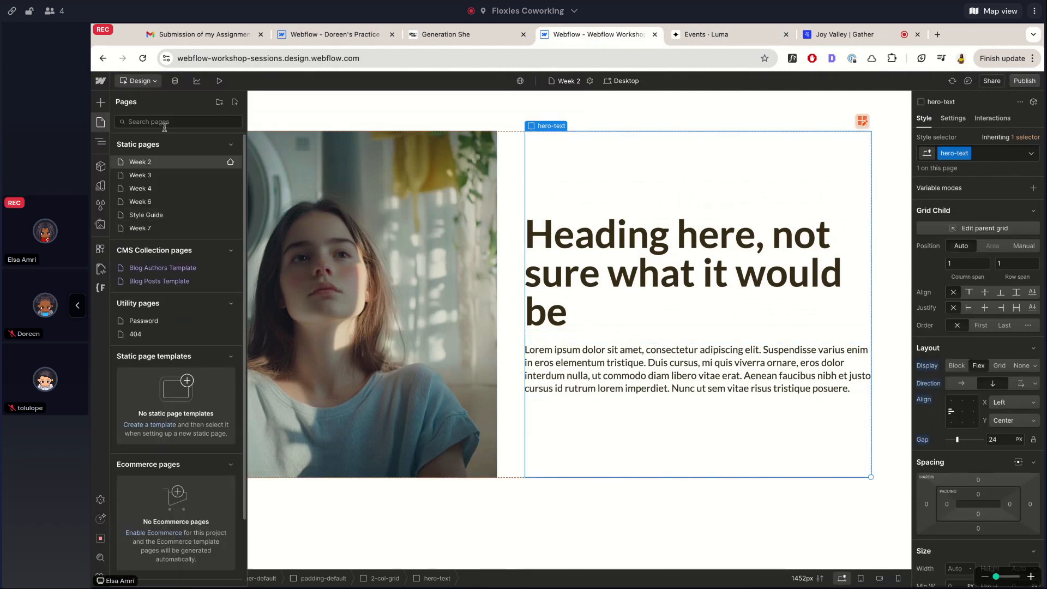
click(146, 214)
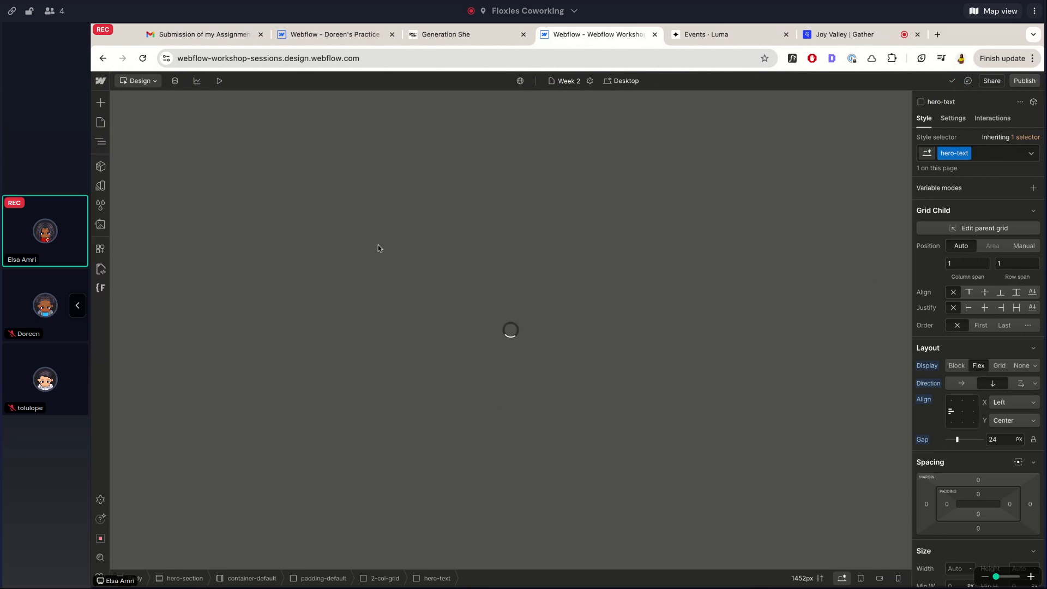
Scroll the Style Guide page down to the form_component example in the Webflow elements section
scroll(394, 302, down, 15)
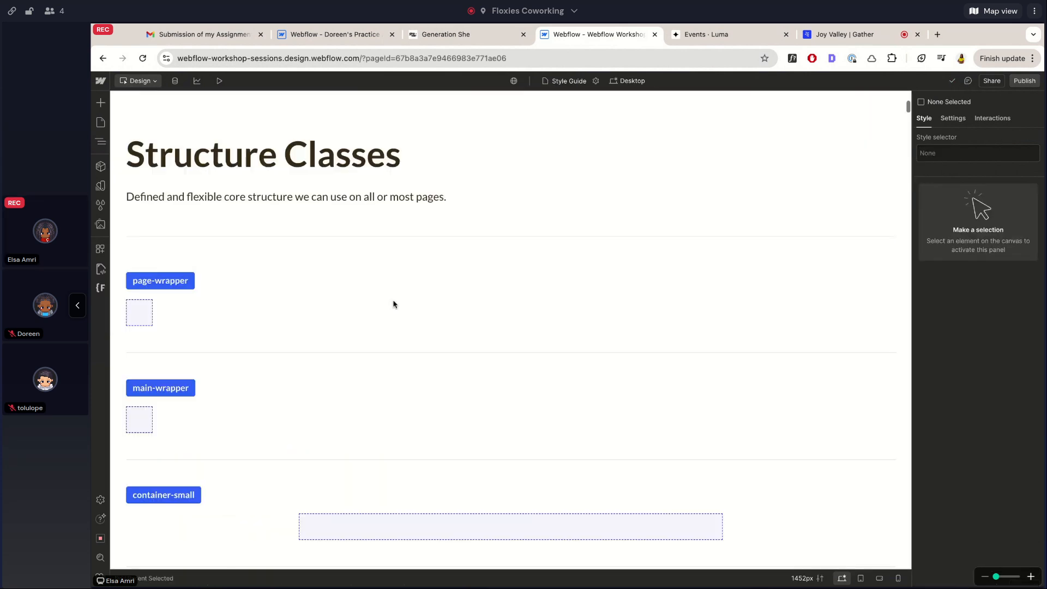
scroll(511, 330, down, 20)
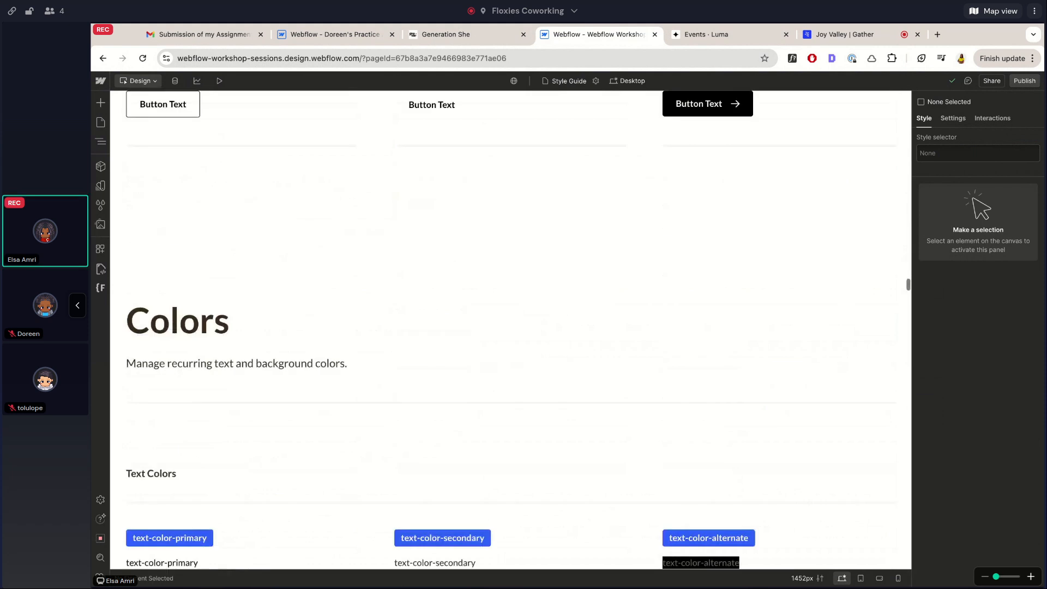
scroll(511, 330, down, 20)
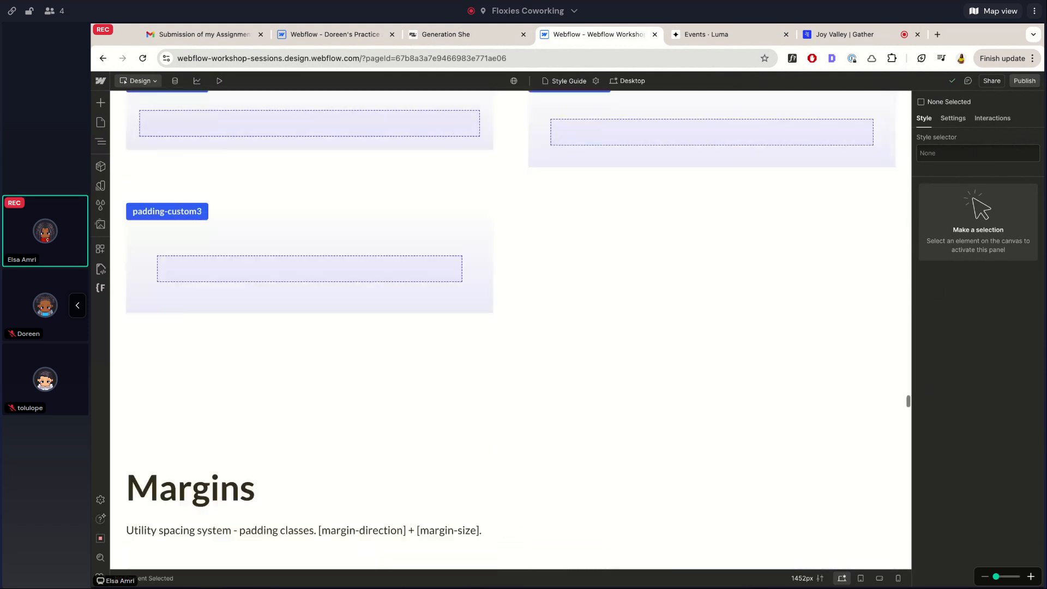
scroll(511, 330, up, 20)
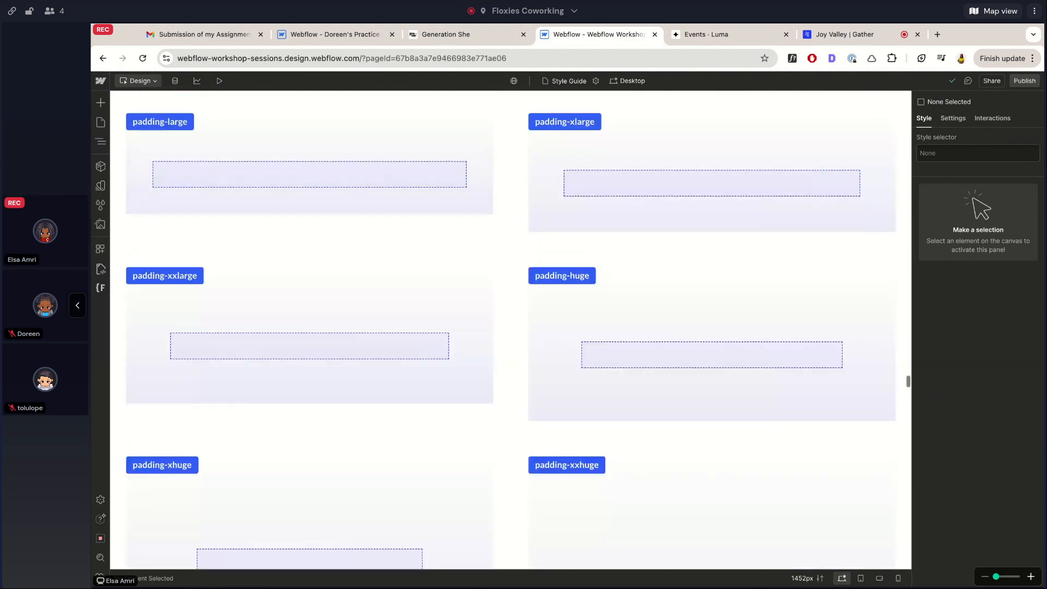
scroll(510, 329, up, 20)
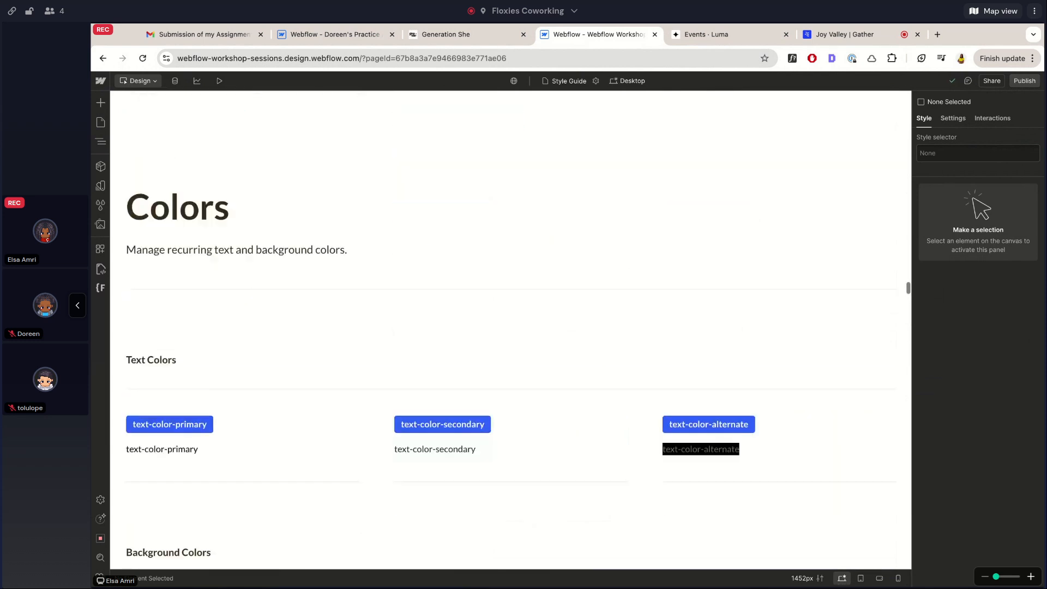
scroll(510, 330, up, 20)
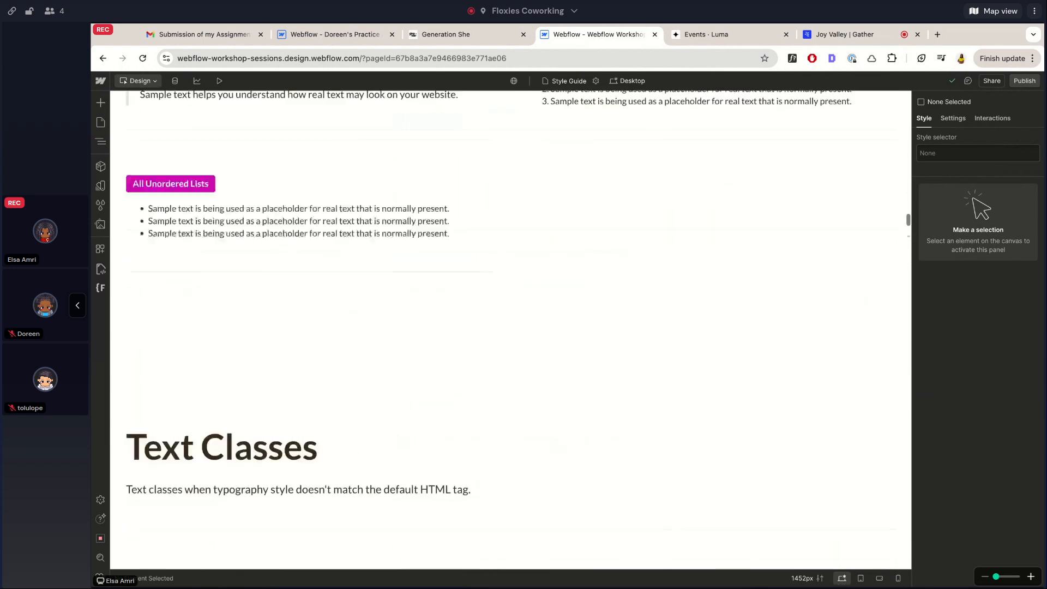
scroll(734, 354, down, 20)
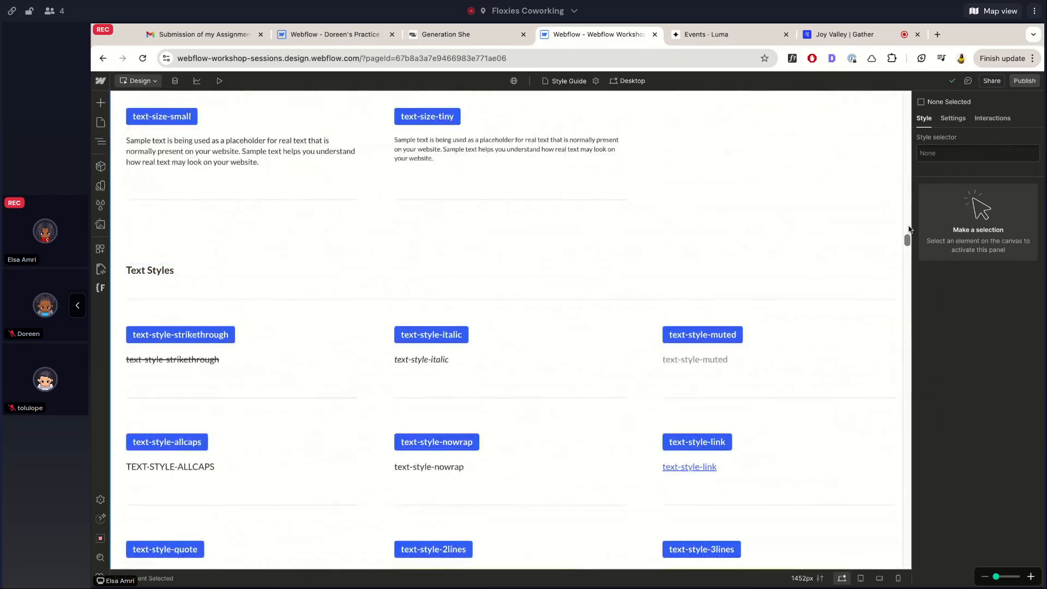
drag(907, 242, 908, 562)
scroll(841, 305, up, 3)
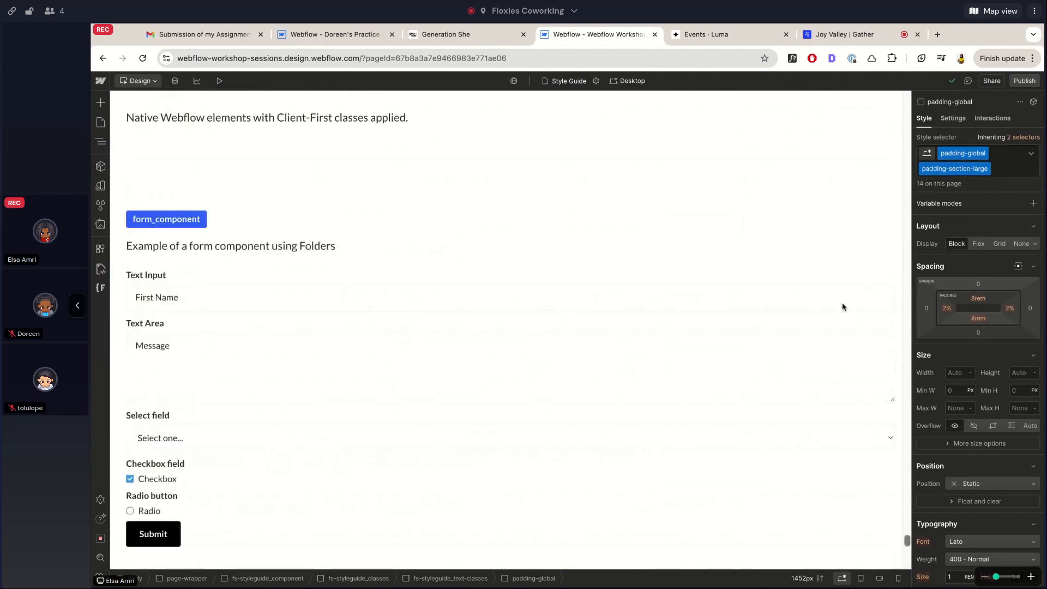
Inspect the styles of the style guide's First Name input, Text Input label, select field and Submit button
scroll(407, 153, up, 5)
scroll(358, 375, down, 5)
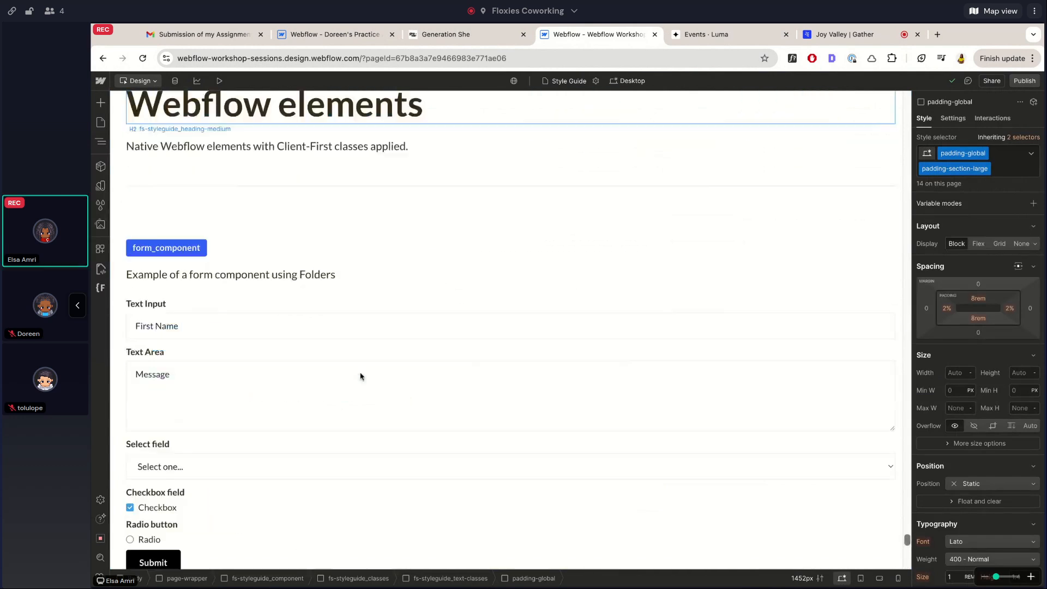
scroll(311, 246, up, 1)
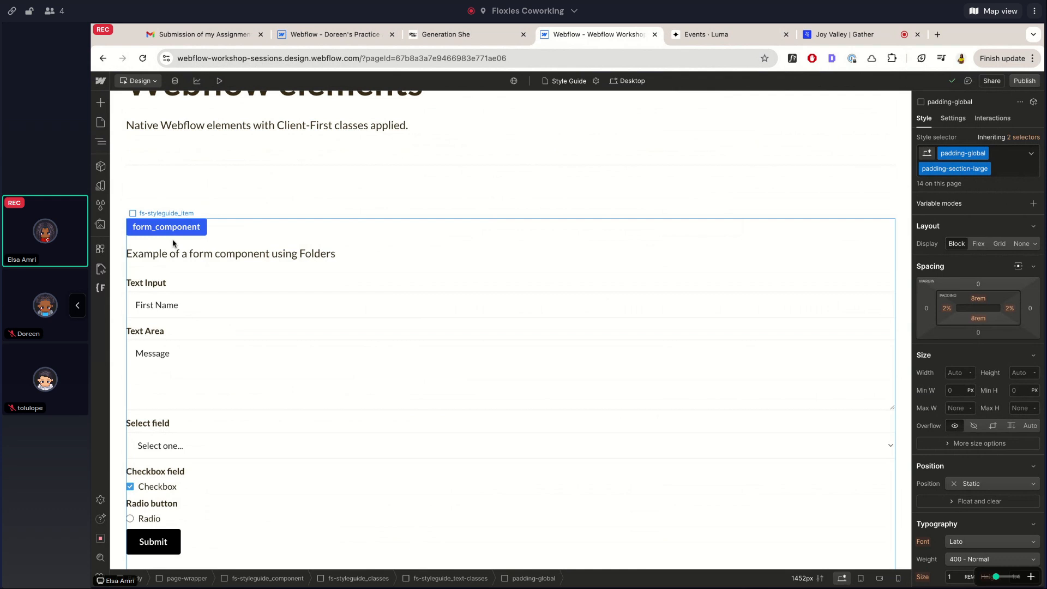
scroll(171, 248, down, 2)
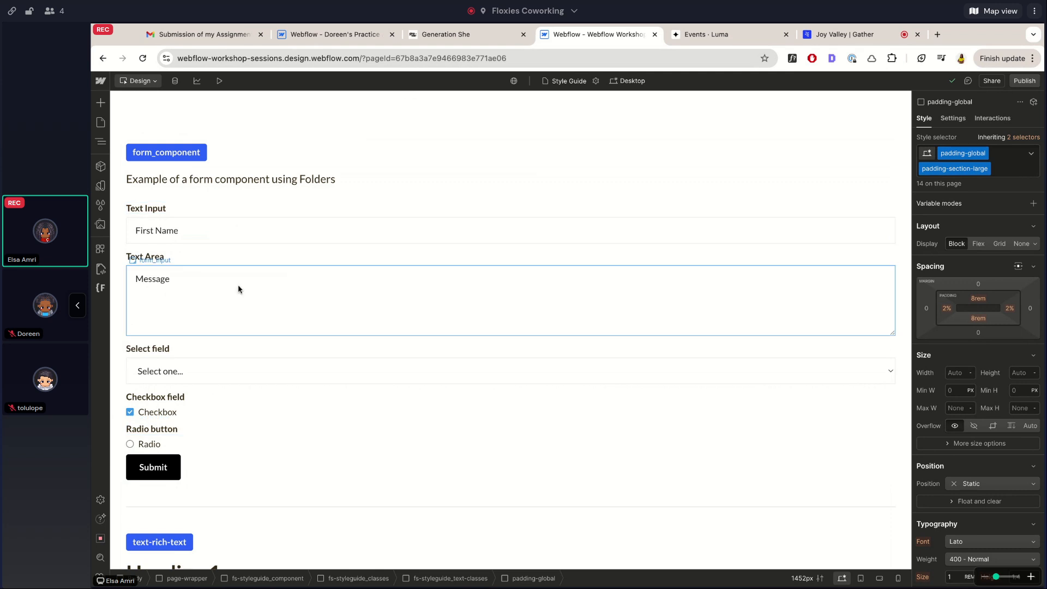
click(167, 242)
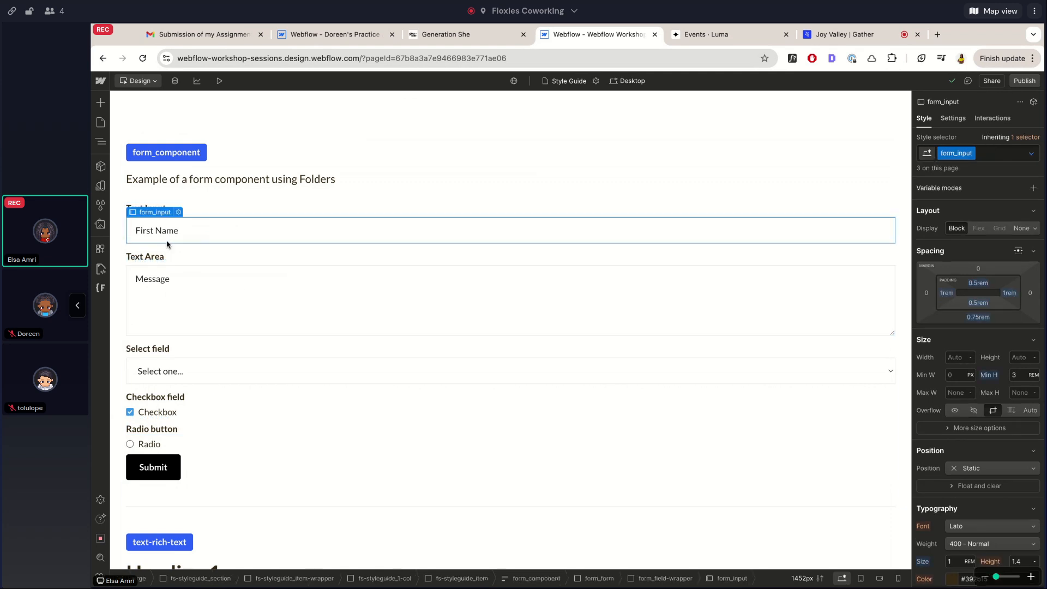
click(156, 209)
click(161, 376)
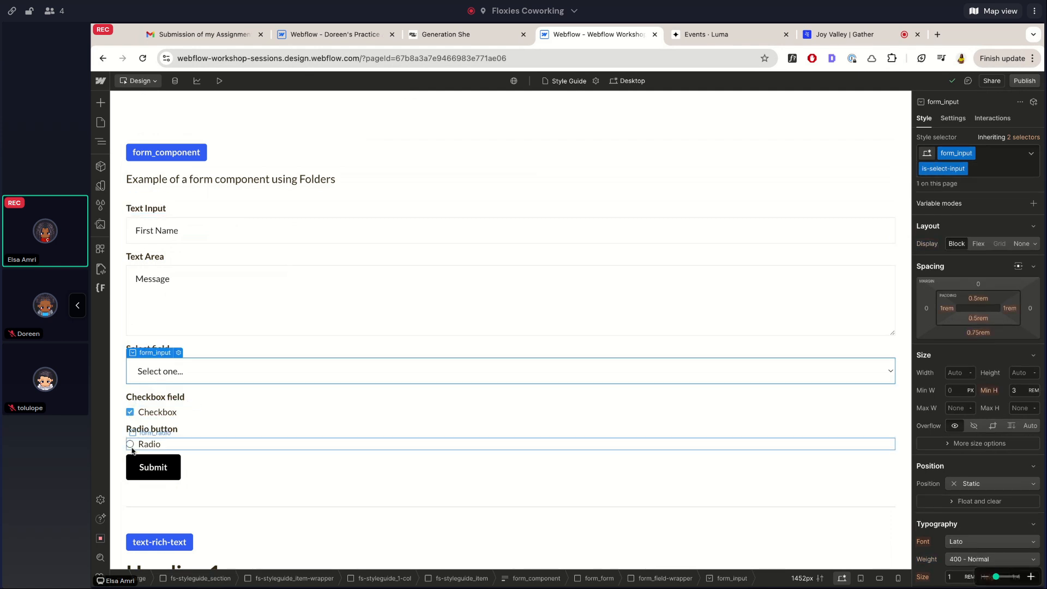
click(166, 475)
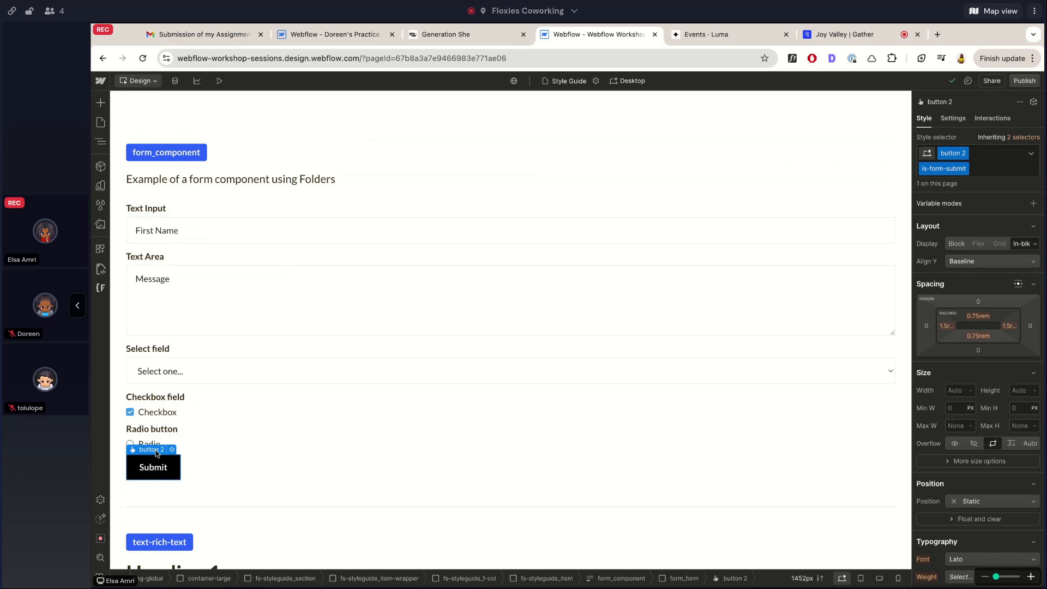
scroll(137, 204, up, 1)
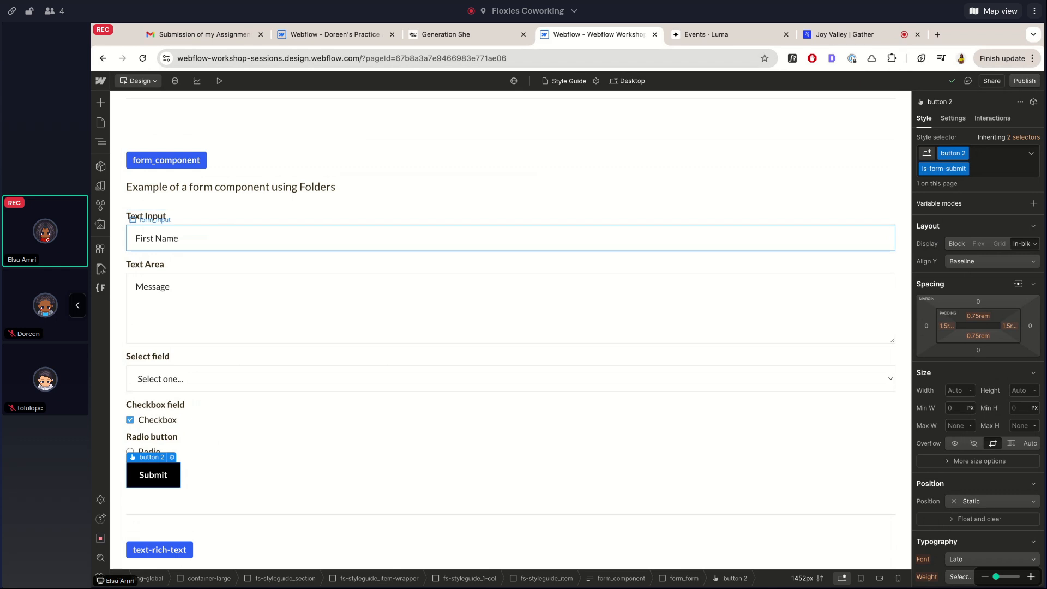
Switch to the Week 2 page and select the hero text block
click(167, 237)
click(103, 121)
click(138, 161)
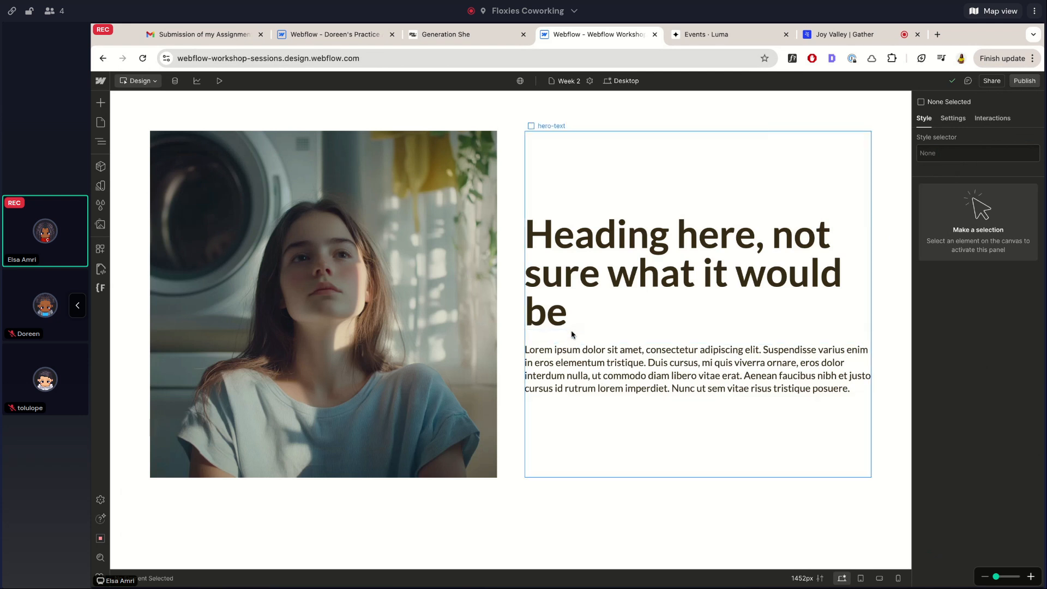
click(573, 334)
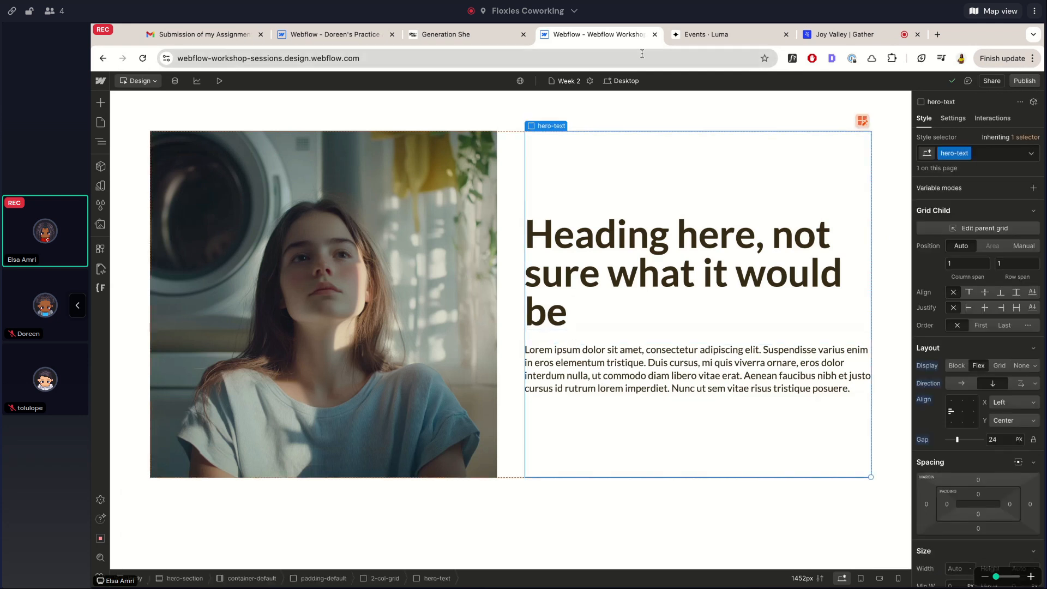
Insert a Form Block via quick-find 'form' into hero-text, then inspect its fields and Submit button
key(super+k)
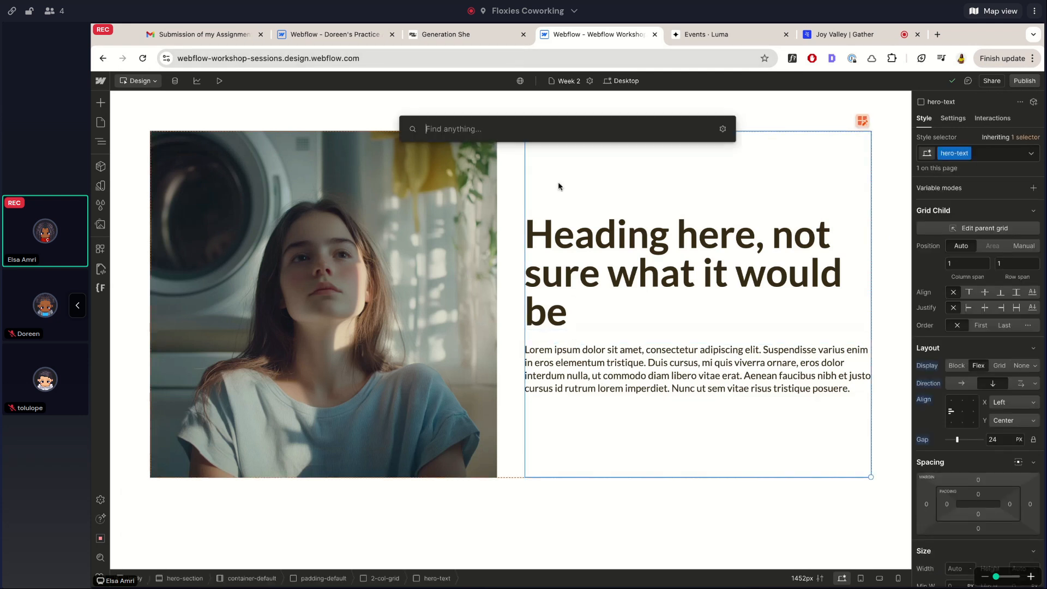
text(form)
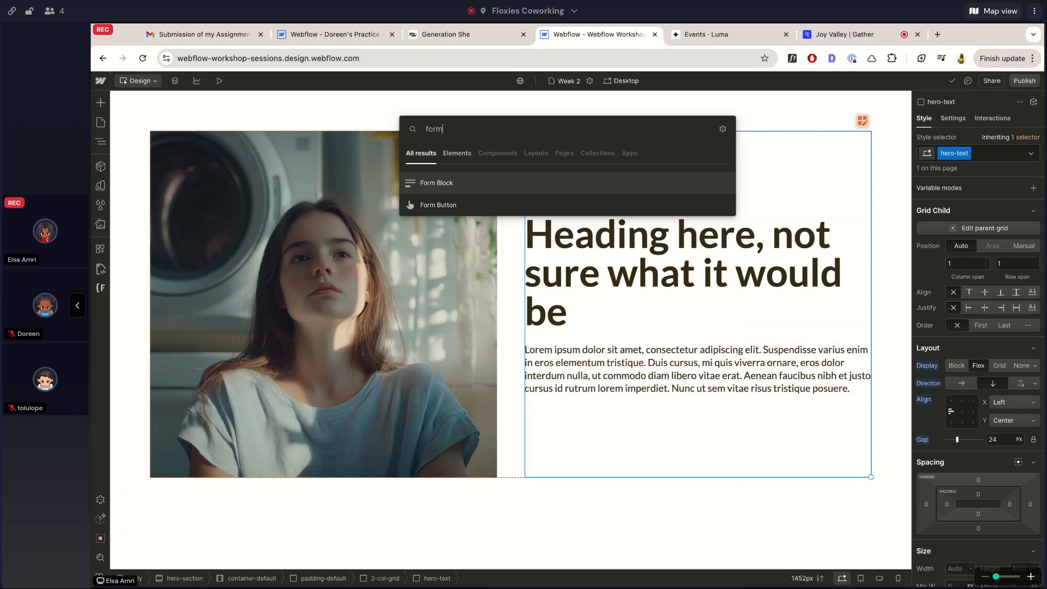
key(Return)
click(613, 292)
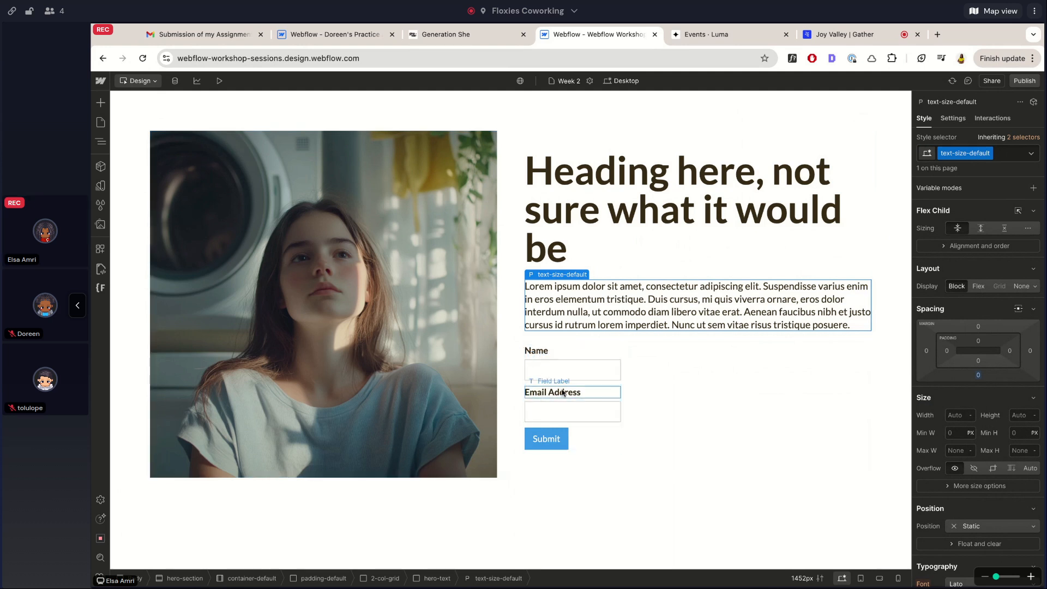
click(542, 370)
click(544, 446)
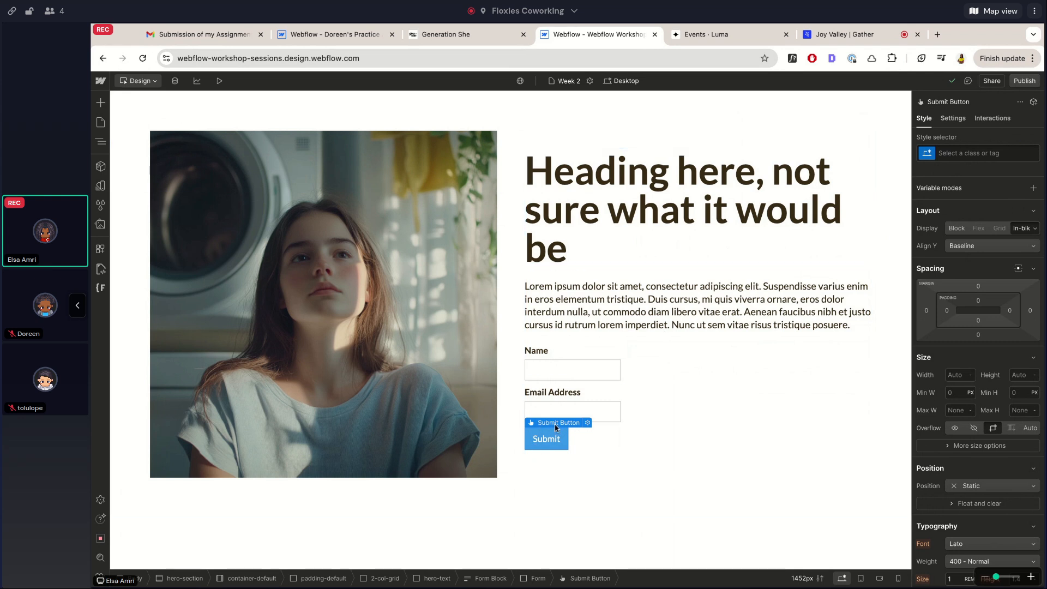
click(588, 424)
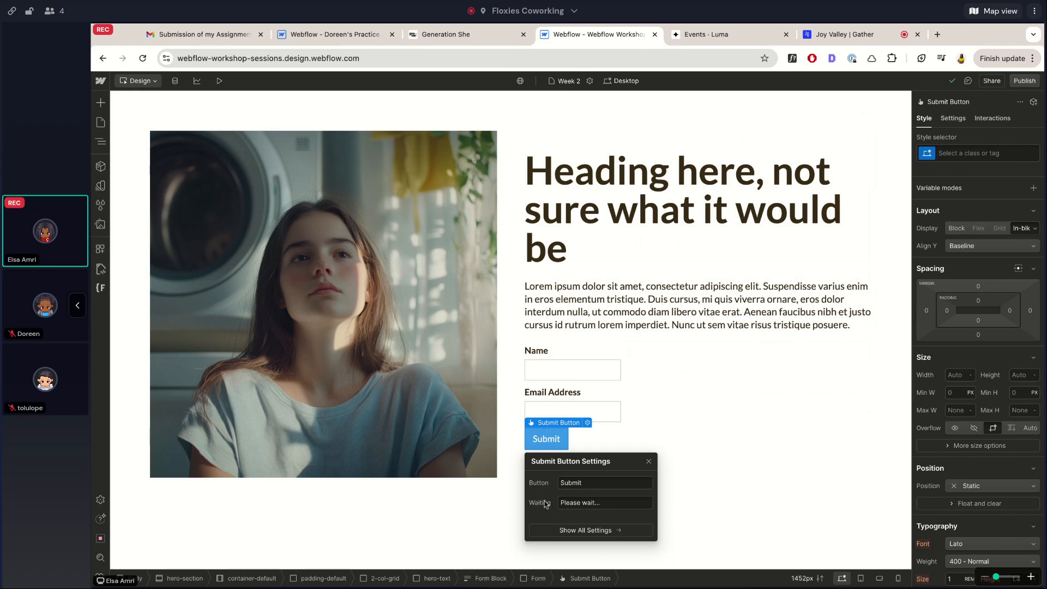
click(552, 436)
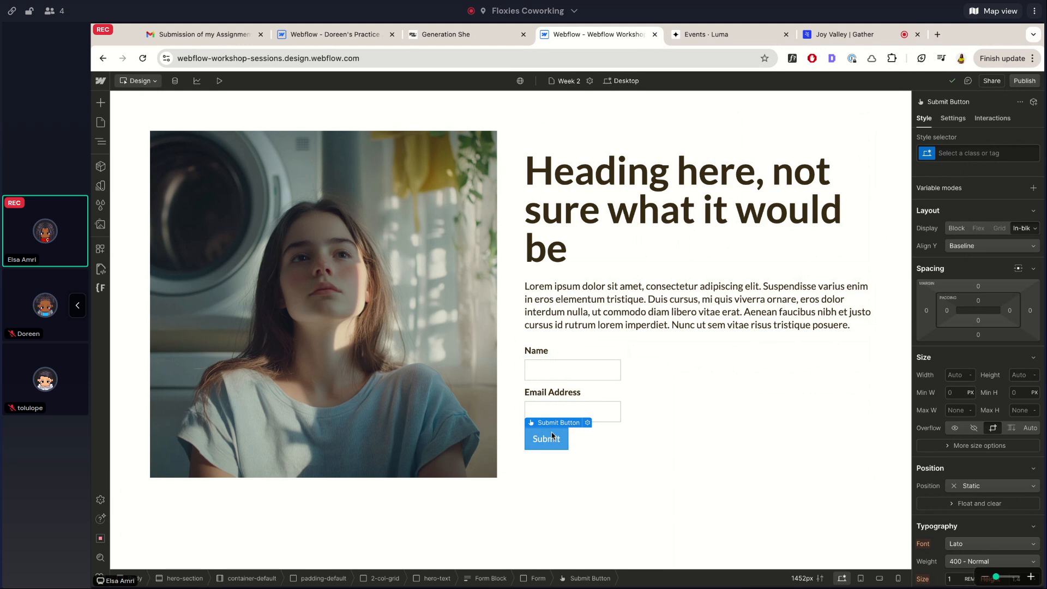
key(ctrl+e)
text(button)
key(Return)
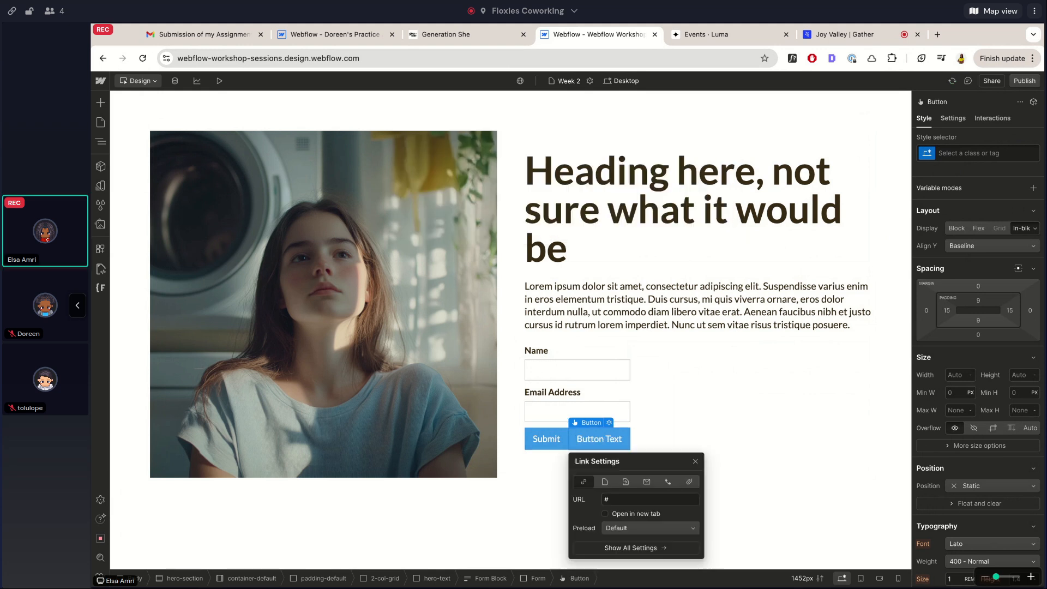
click(577, 425)
click(550, 433)
click(608, 437)
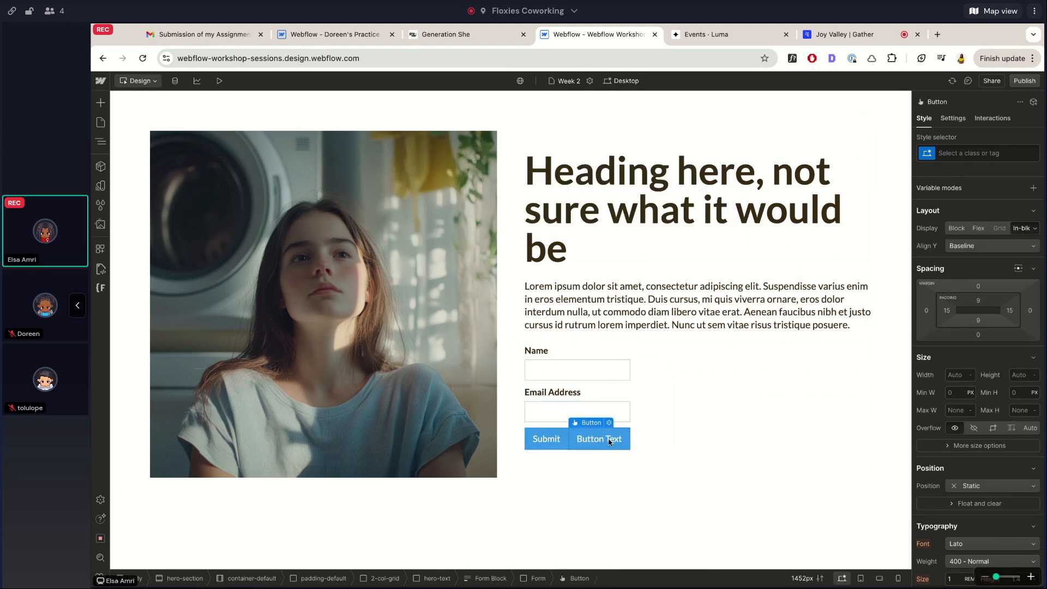
click(609, 424)
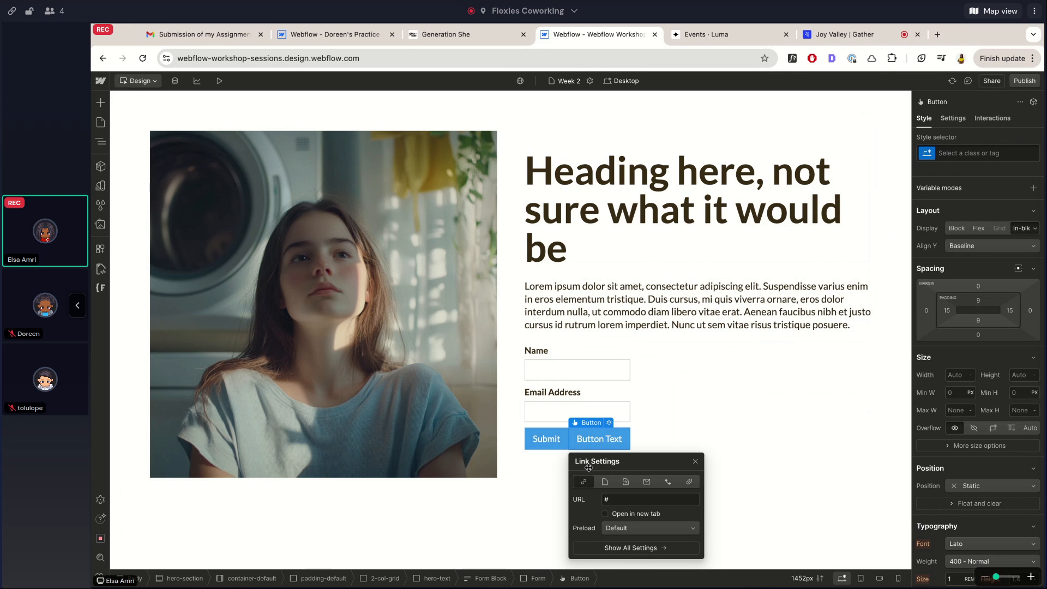
click(603, 442)
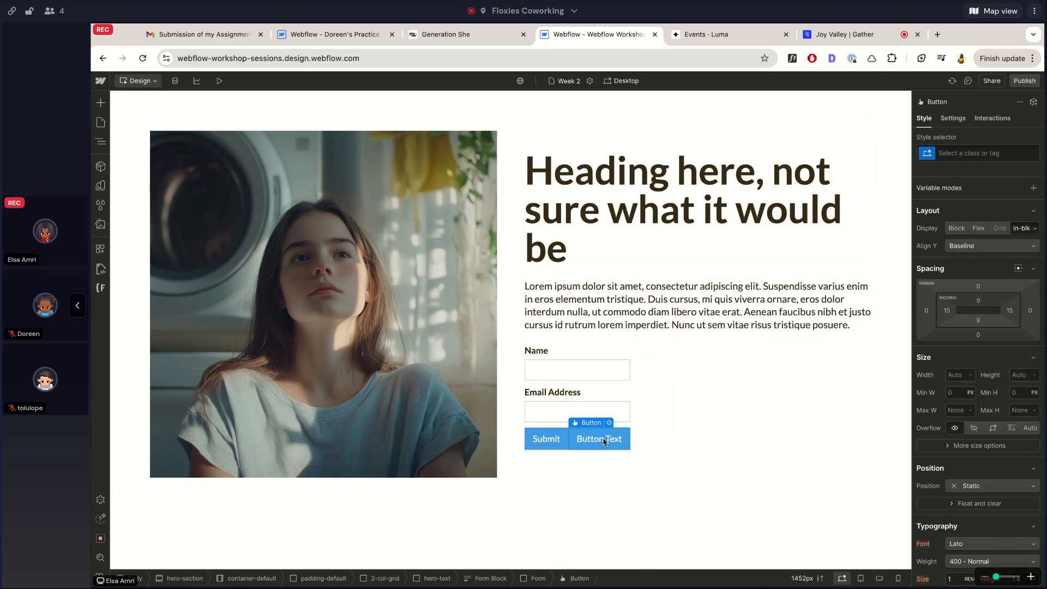
key(Delete)
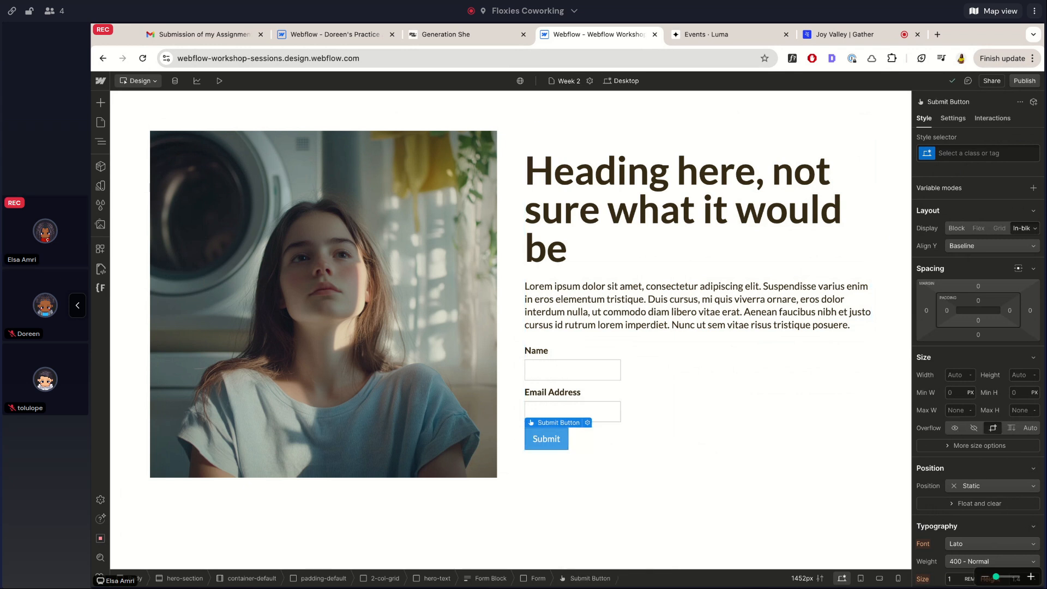
click(566, 418)
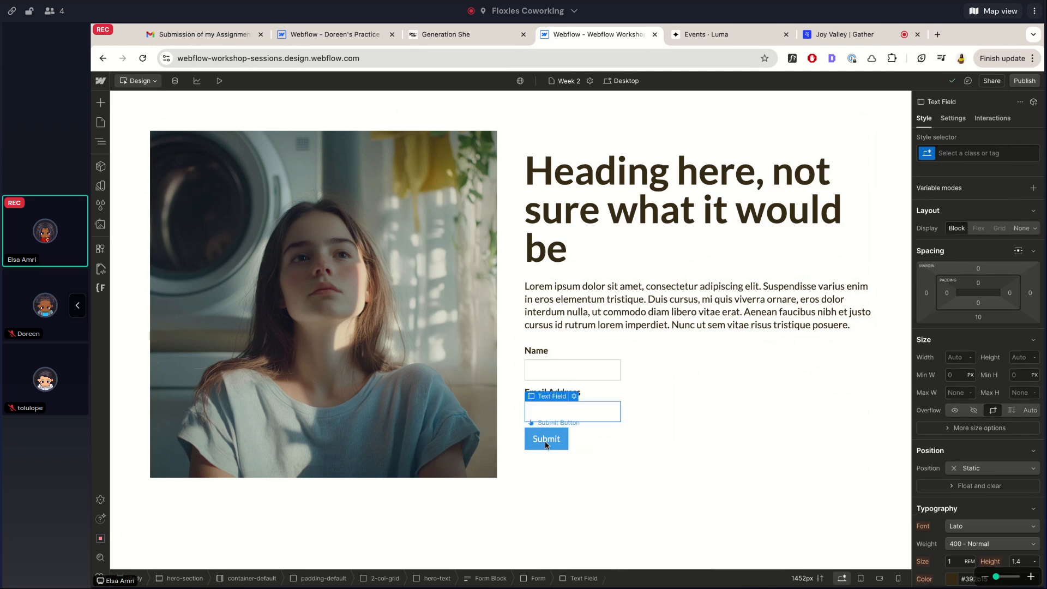
click(582, 433)
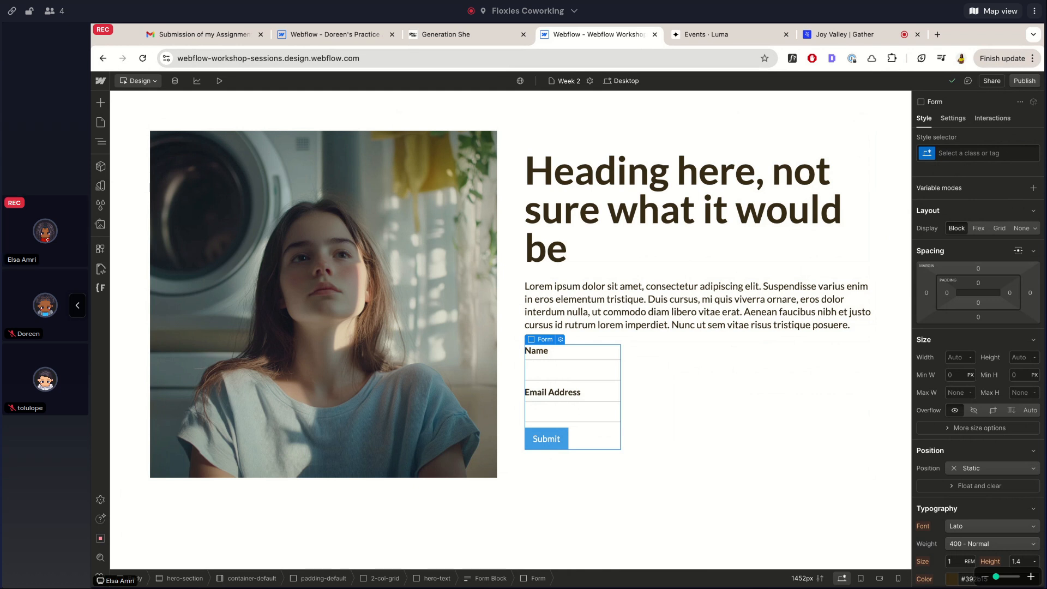
key(ctrl+k)
text(butt)
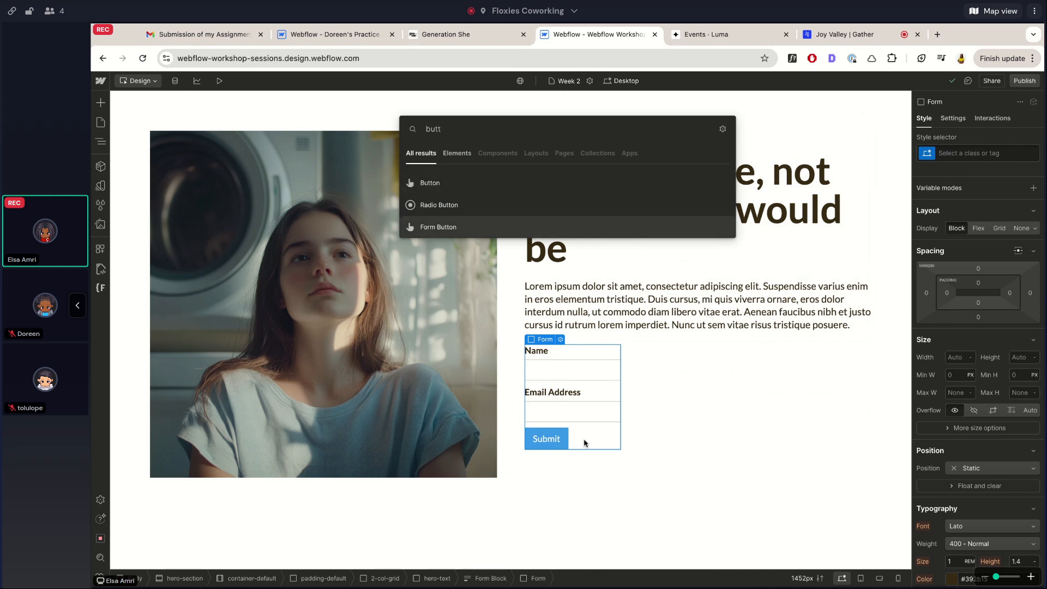
key(Escape)
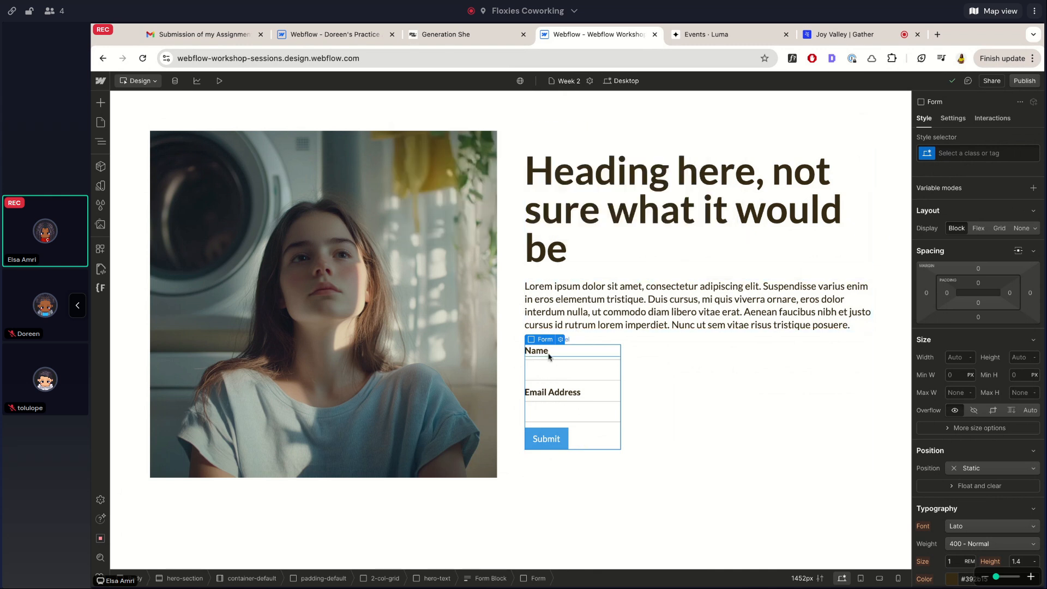
click(100, 141)
Try repositioning the Form in the Navigator, then undo so it stays below the hero paragraph
click(175, 240)
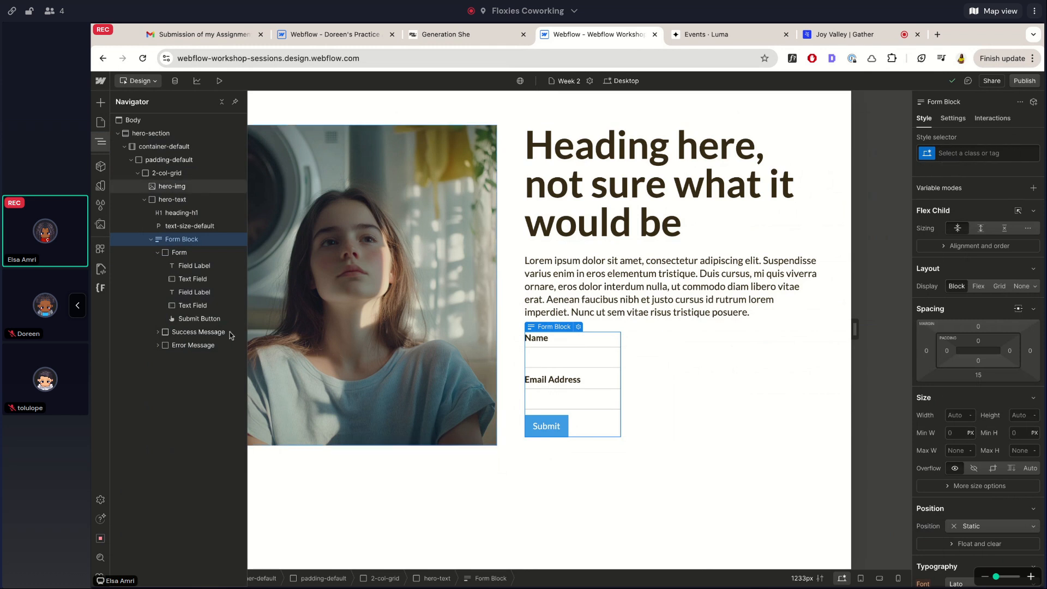
click(184, 253)
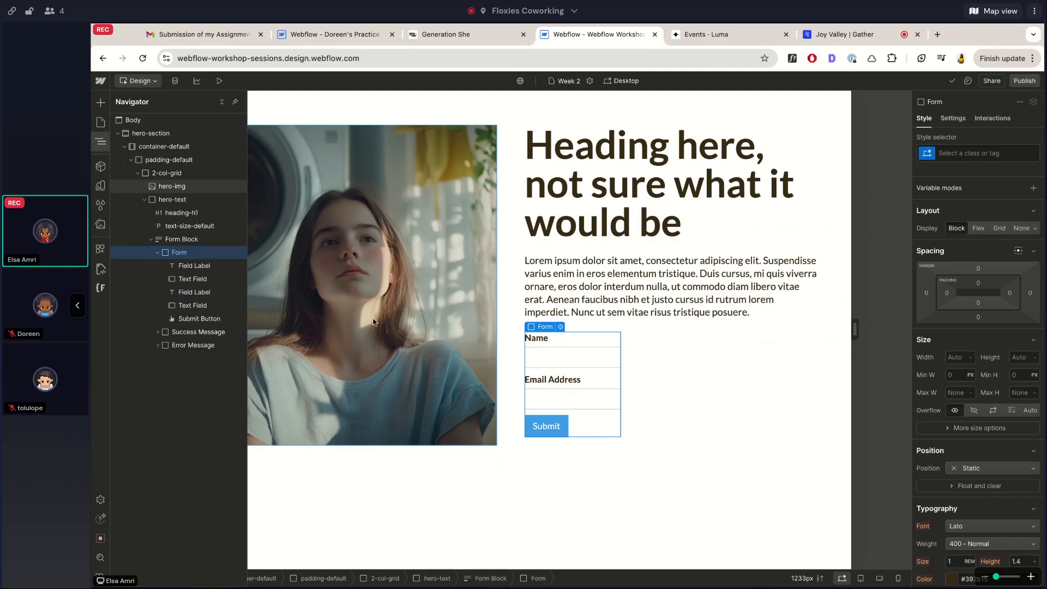
click(158, 253)
drag(189, 256, 244, 183)
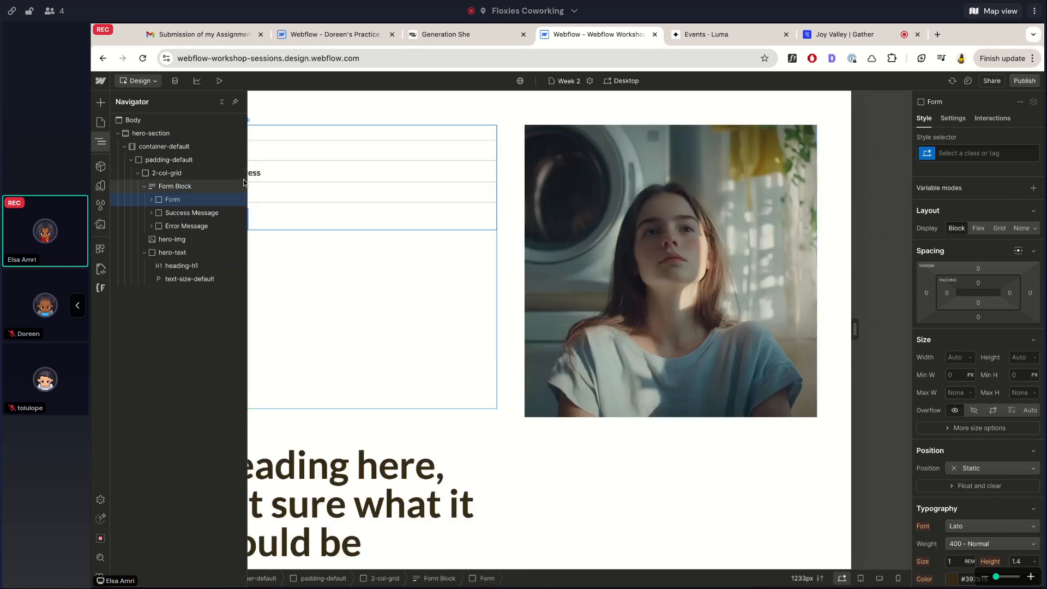
key(super+z)
key(super+shift+z)
key(super+z)
key(super+z)
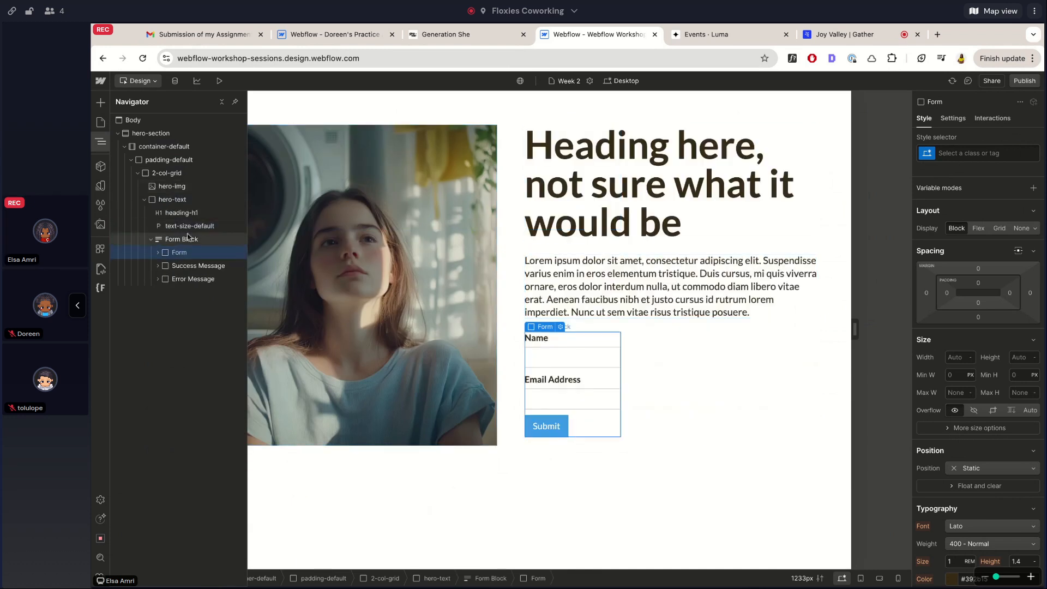
click(186, 266)
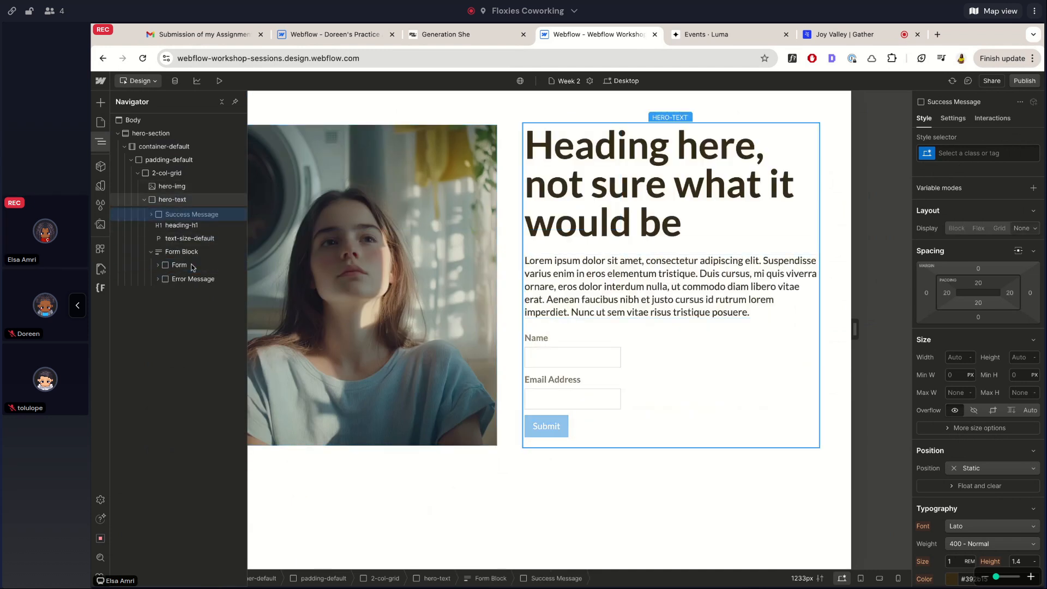
key(super+shift+z)
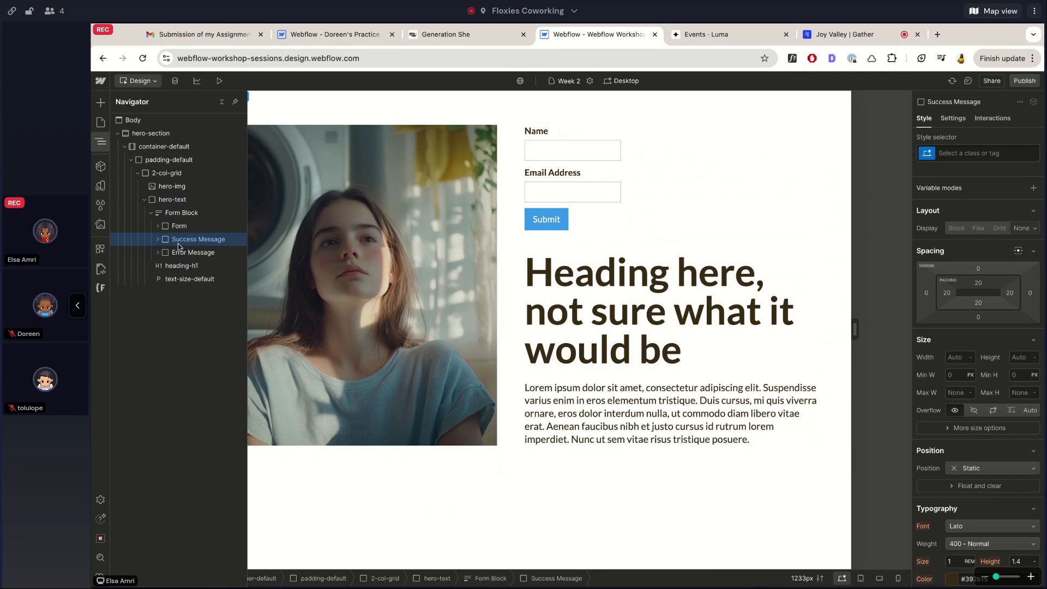
key(super+z)
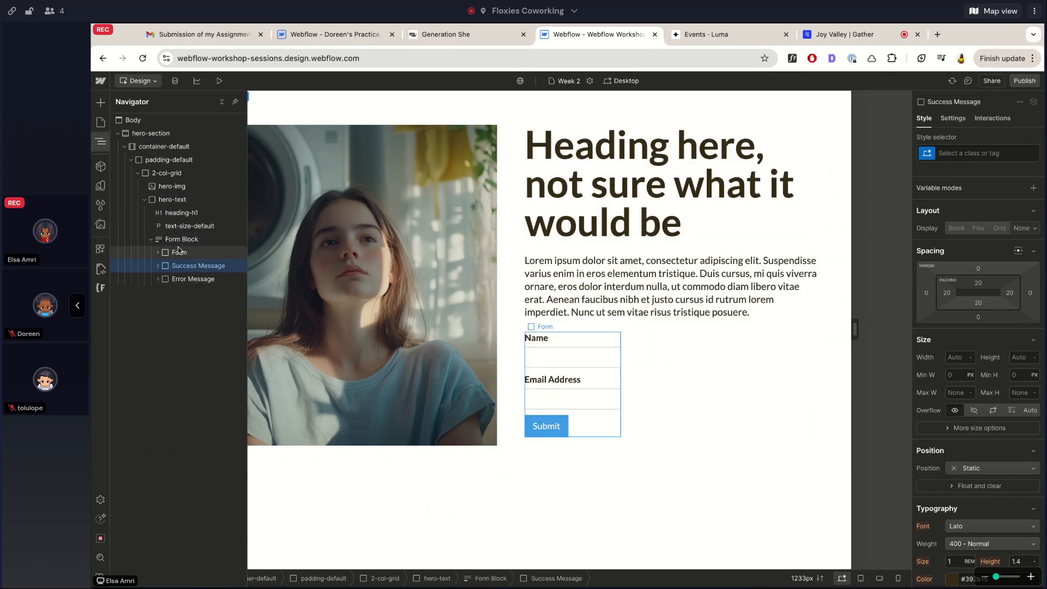
Expand the Form in the Navigator and drag an element into it above the Name label
click(157, 252)
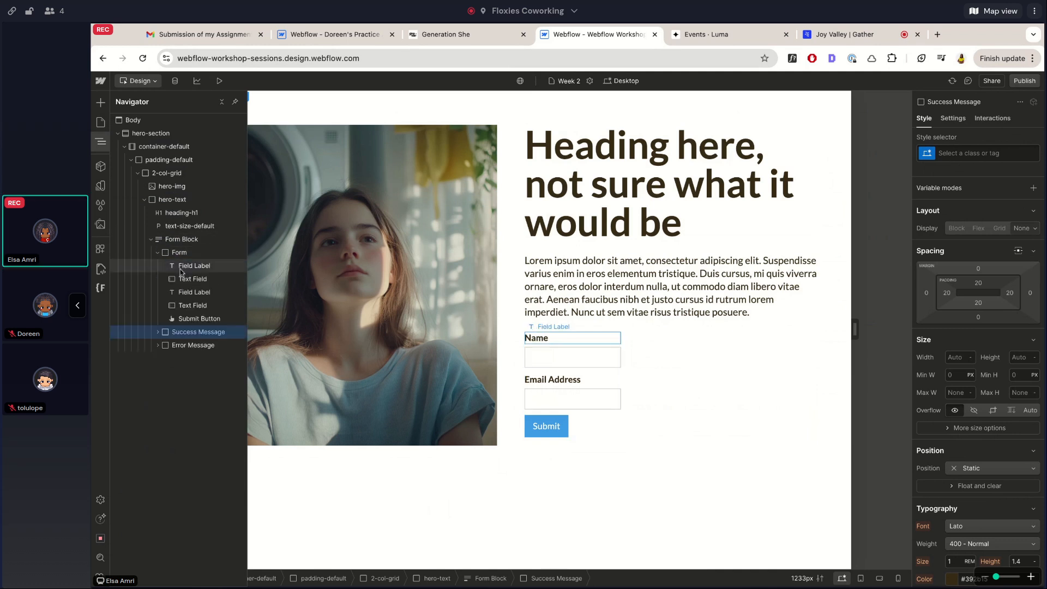
click(179, 252)
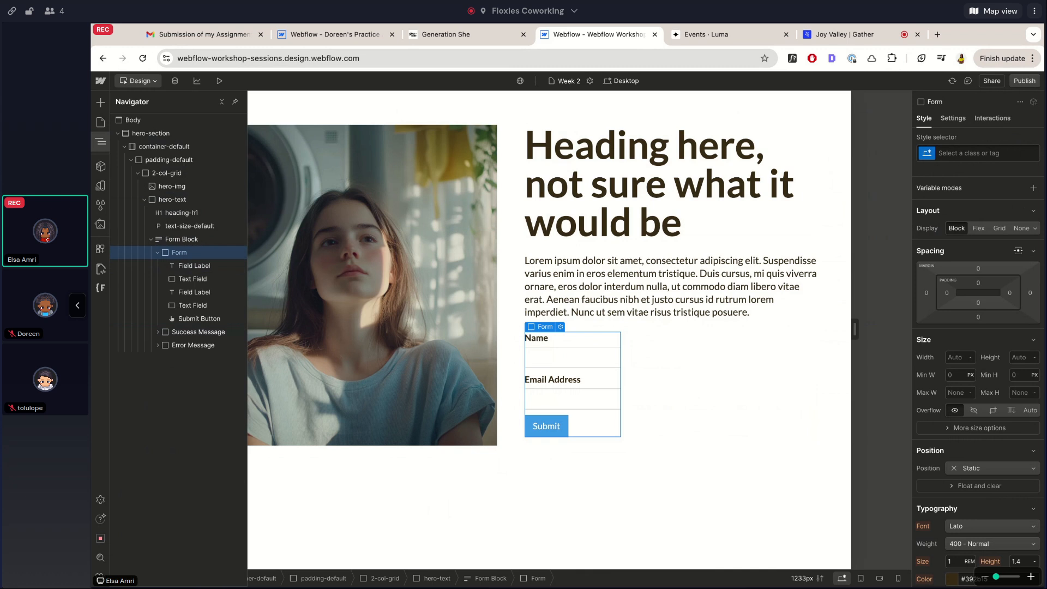
click(195, 227)
drag(194, 226, 191, 253)
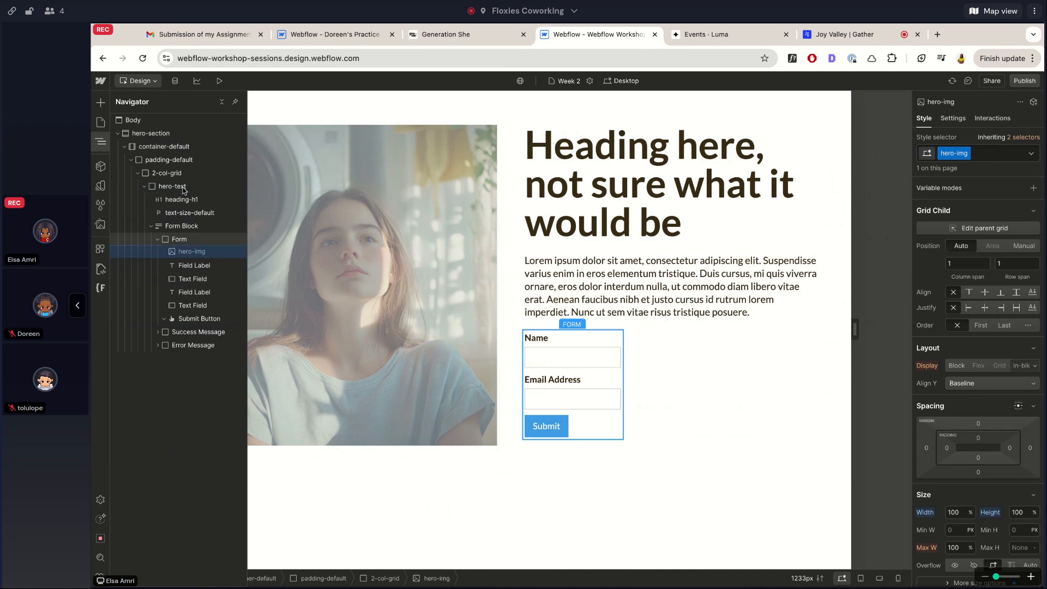
Undo moving the hero image into the form so it sits beside hero-text again, and reopen the Navigator
drag(184, 190, 202, 262)
key(ctrl+z)
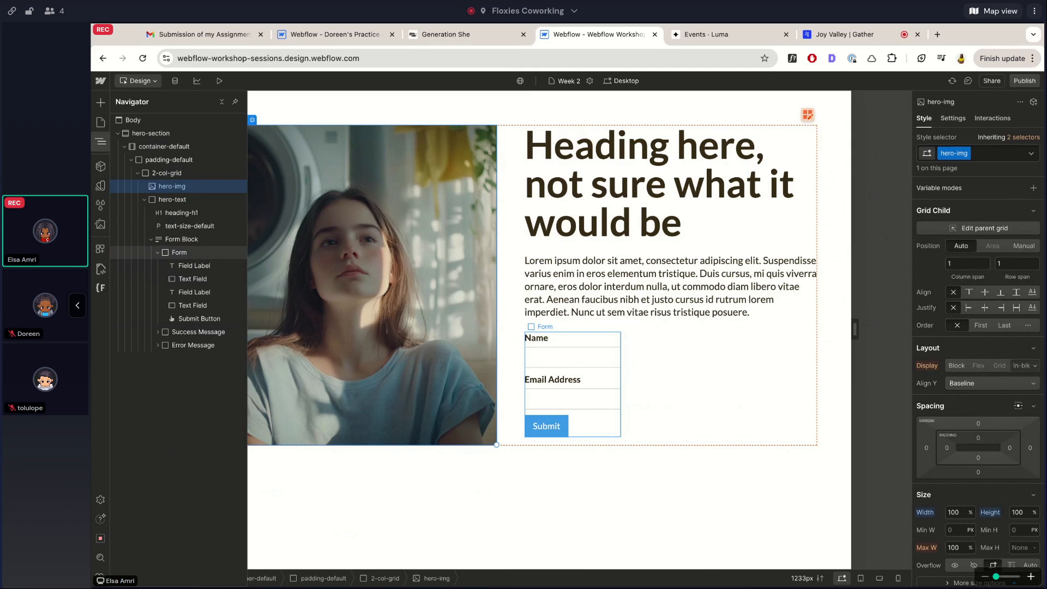
key(ctrl+e)
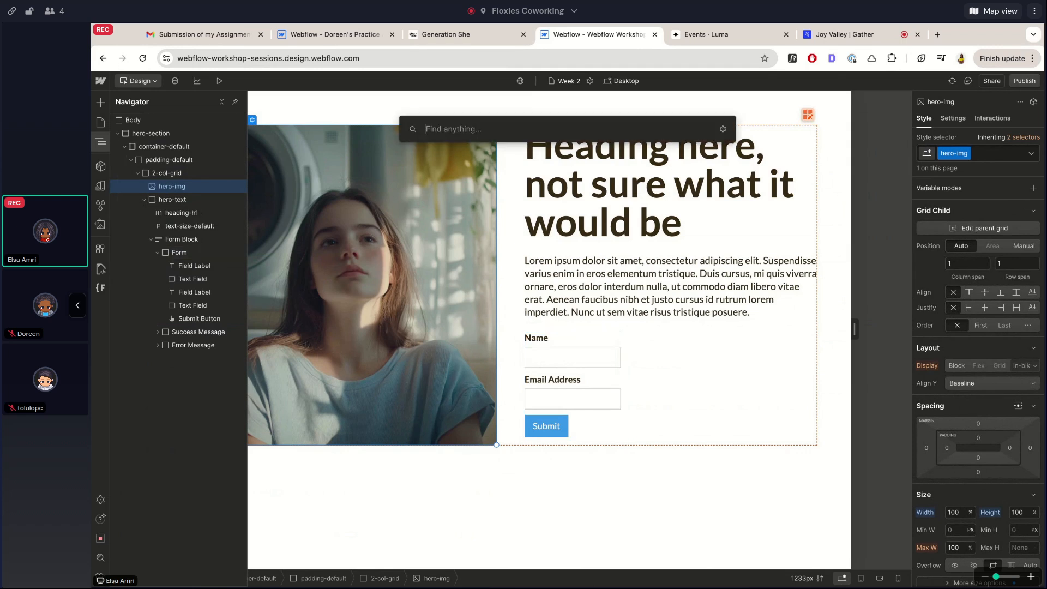
key(Escape)
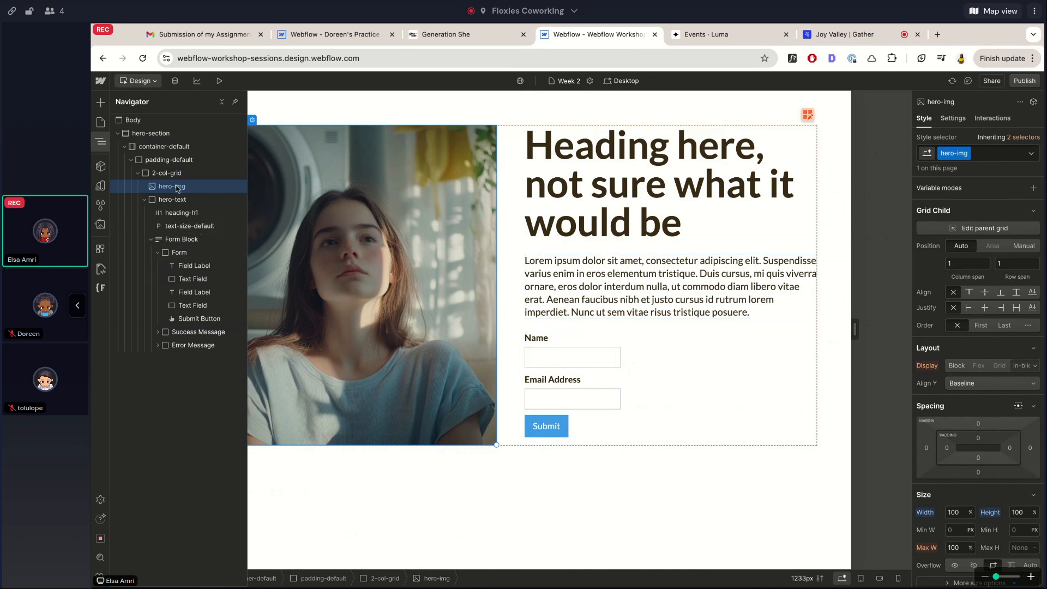
click(181, 213)
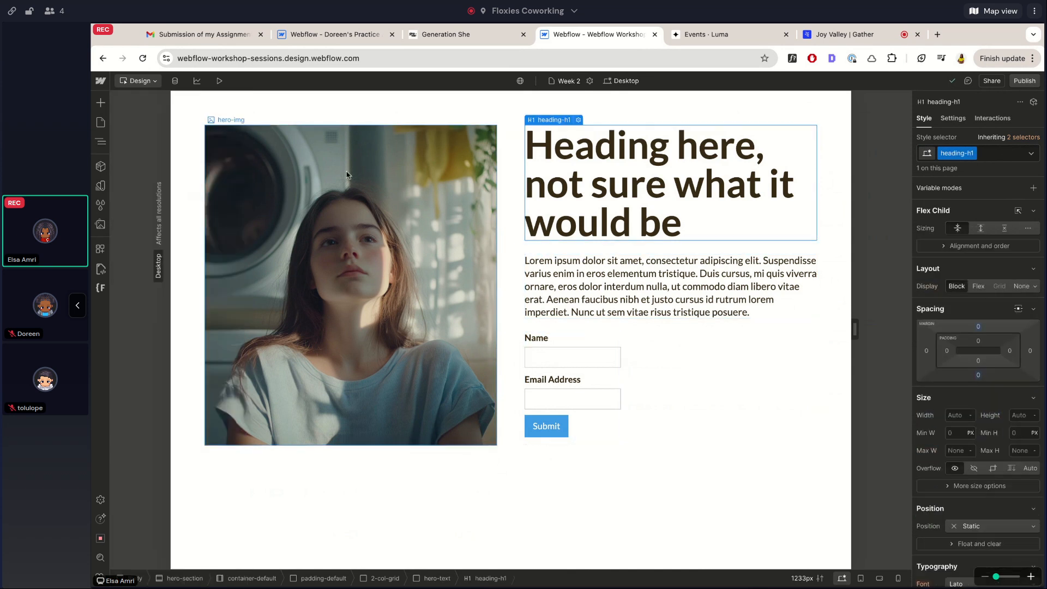
click(101, 141)
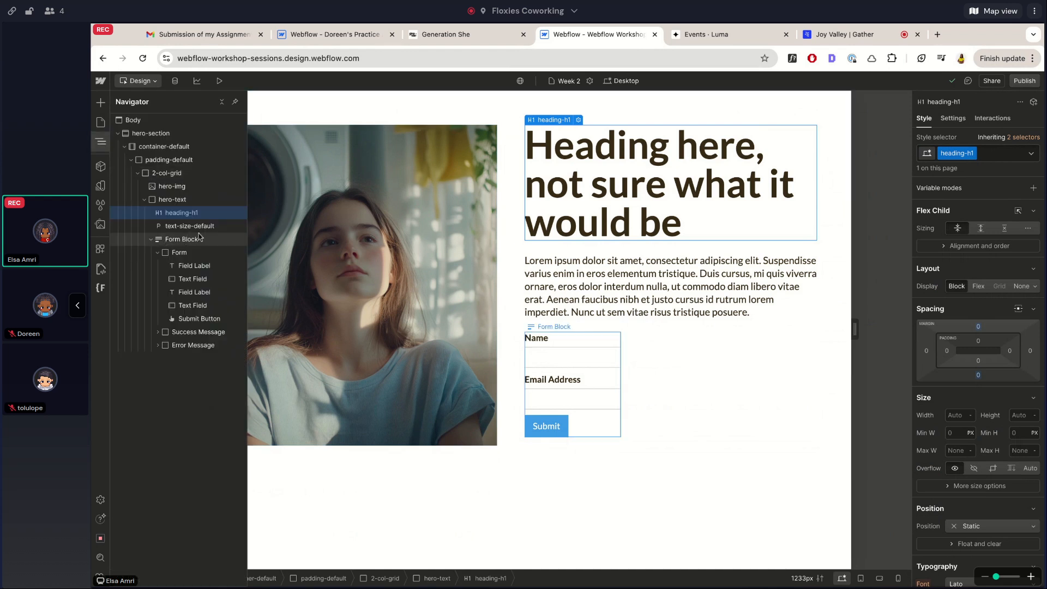
key(ctrl+k)
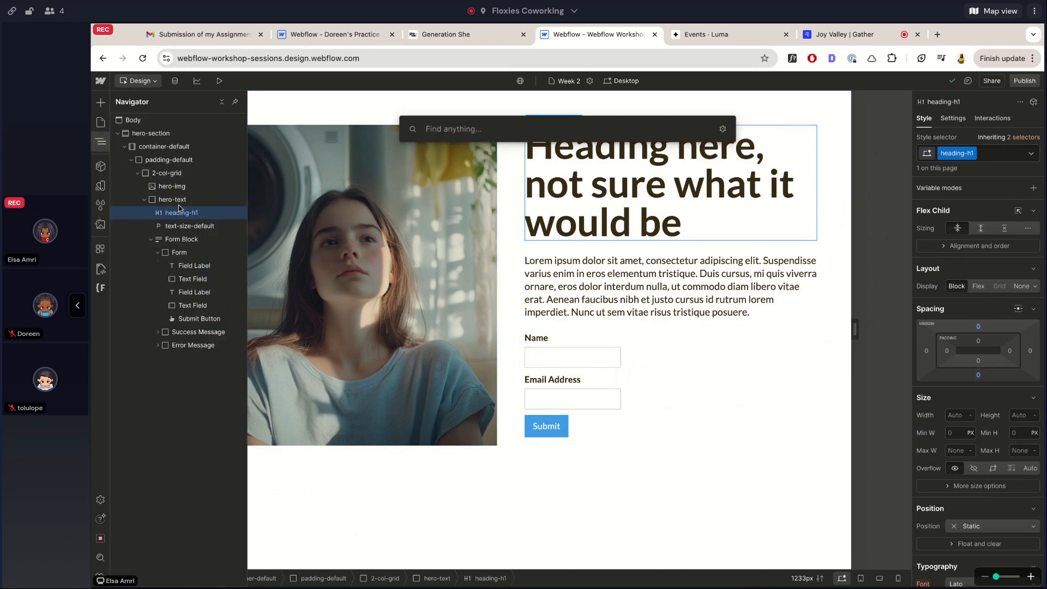
text(input)
key(Return)
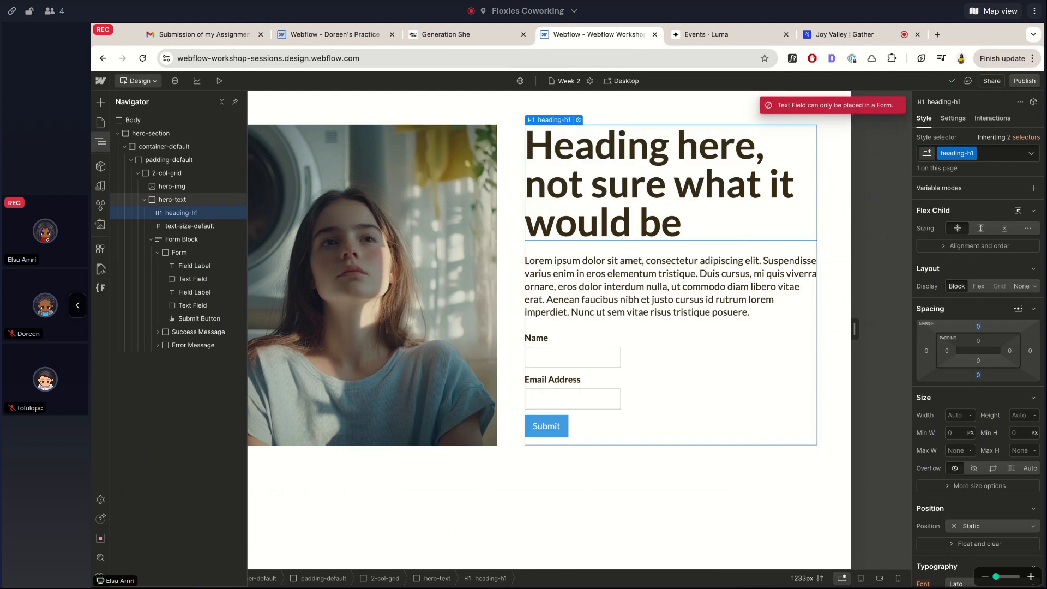
key(ctrl+k)
text(radio)
key(Return)
key(ctrl+k)
text(check)
key(Return)
key(ctrl+k)
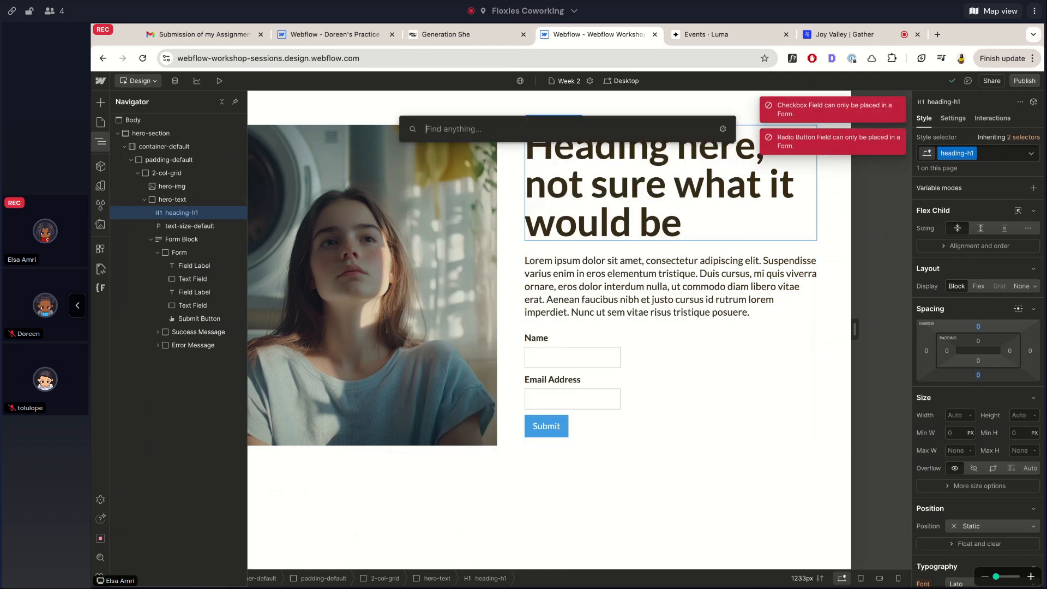
text(bu)
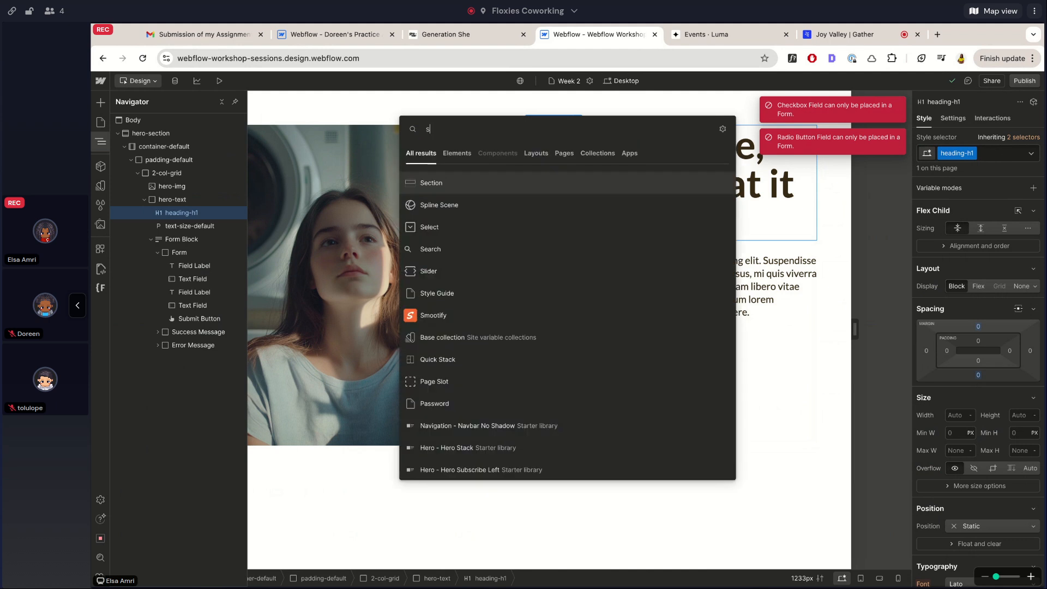
key(Down)
key(Down)
key(Return)
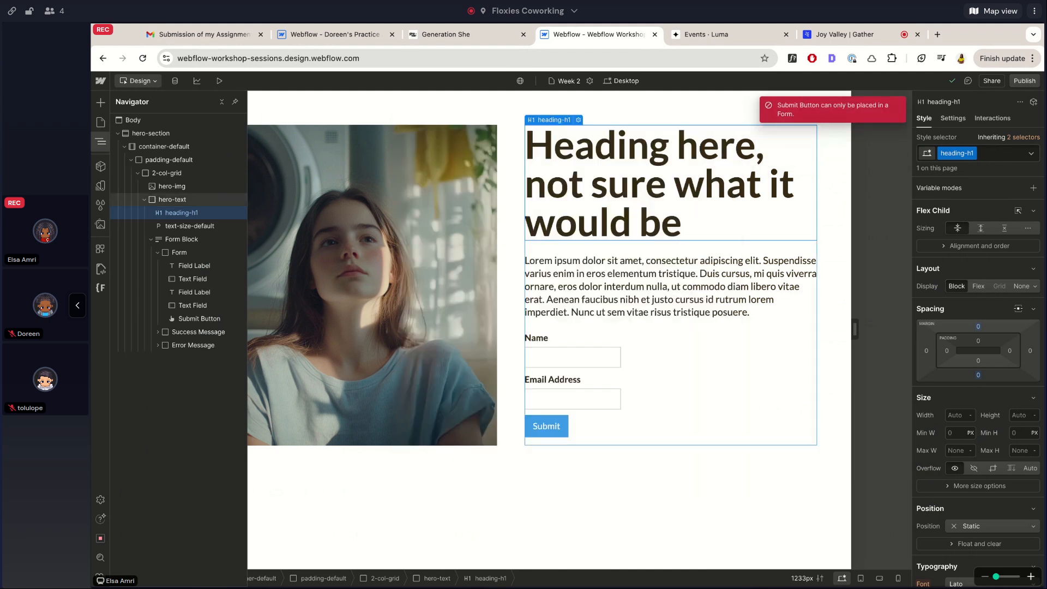
click(179, 252)
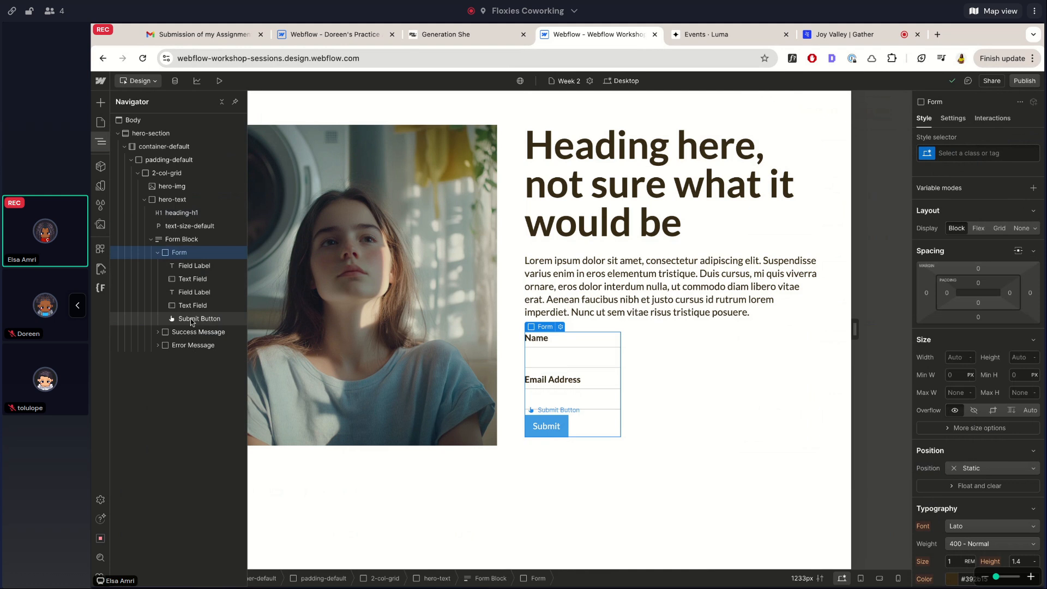
click(190, 267)
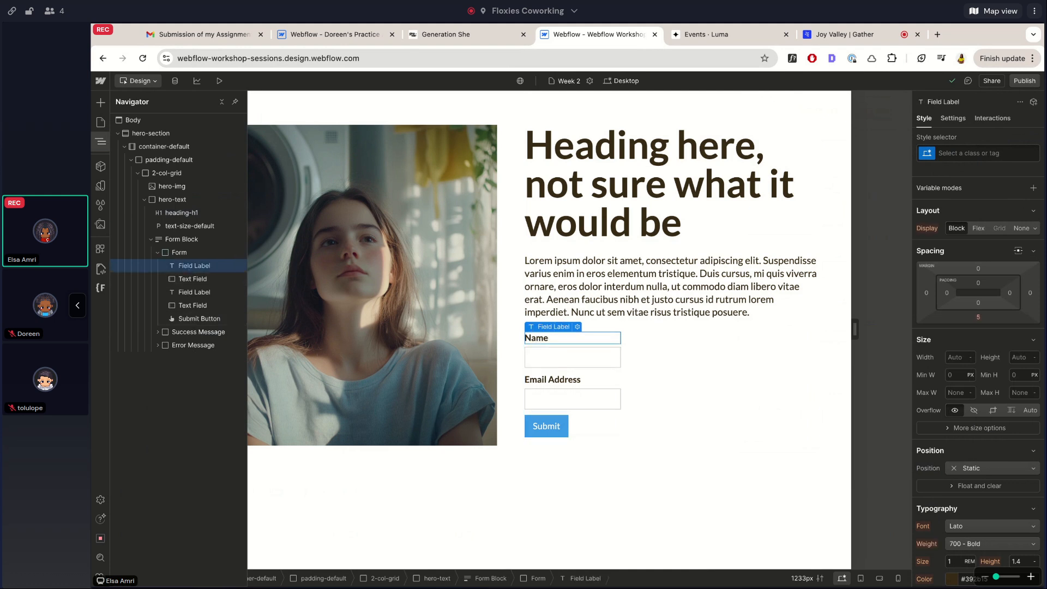
click(579, 357)
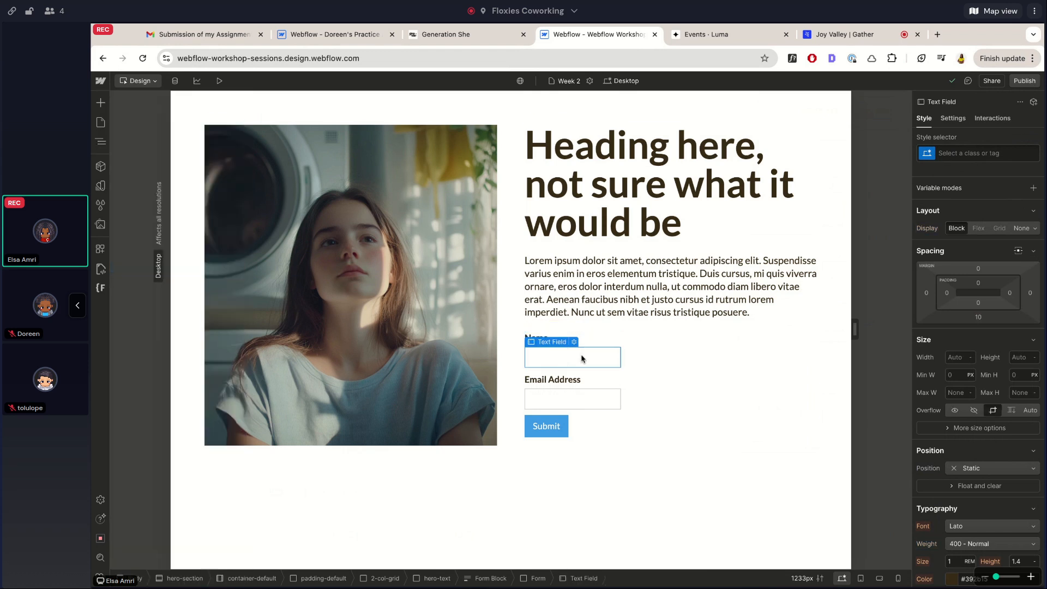
key(z)
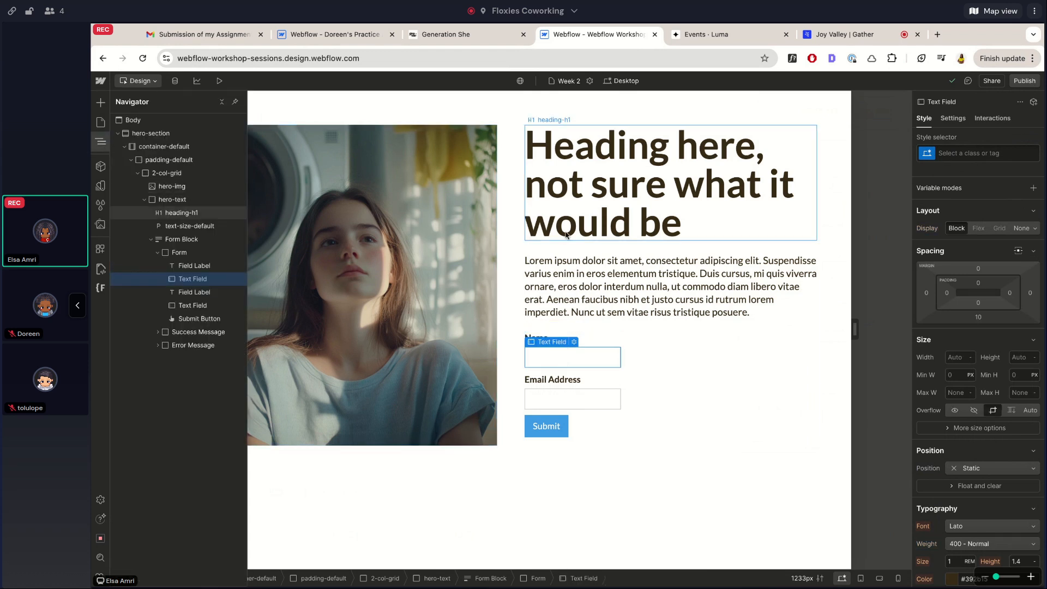
click(545, 337)
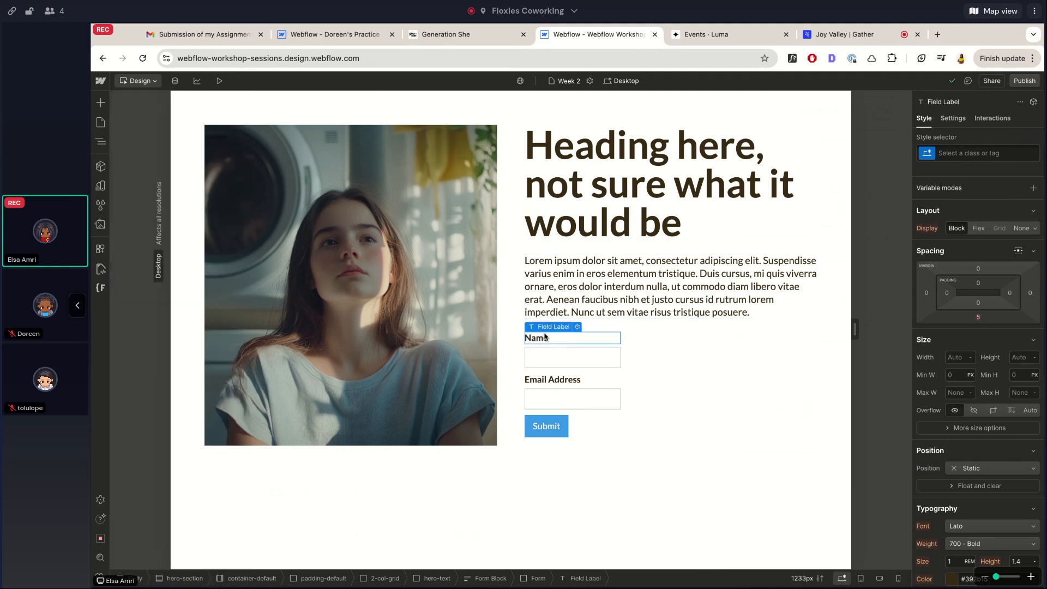
click(101, 146)
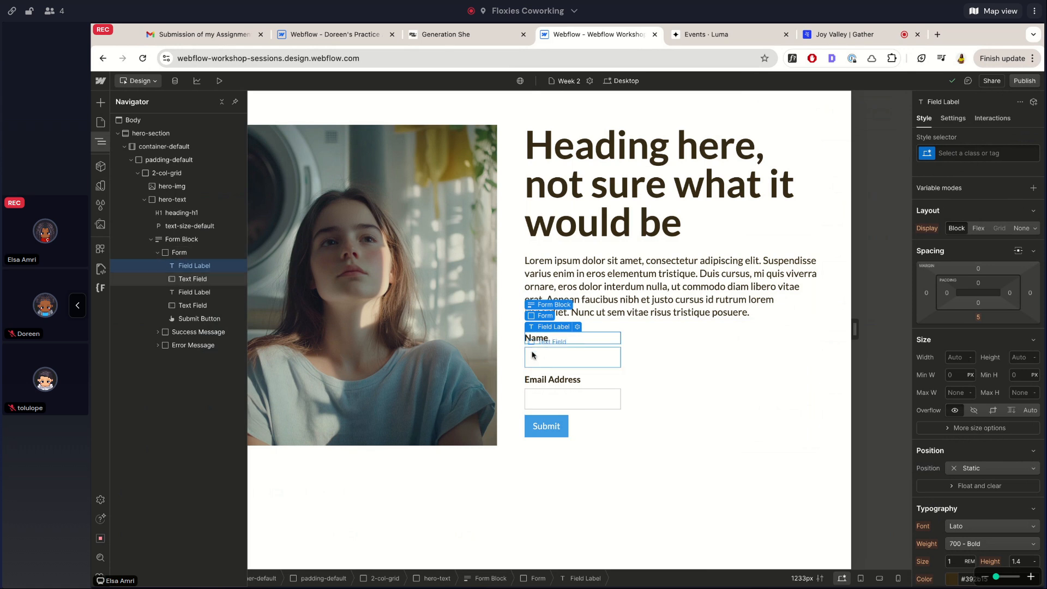
Style the Name label through the All Labels HTML tag in the Style selector
click(962, 147)
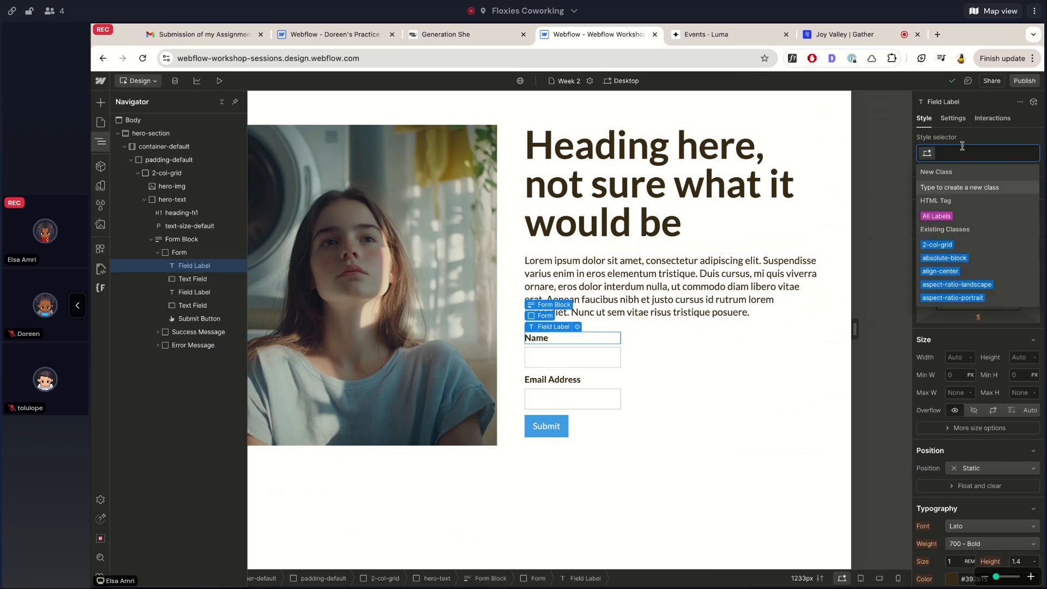
click(964, 217)
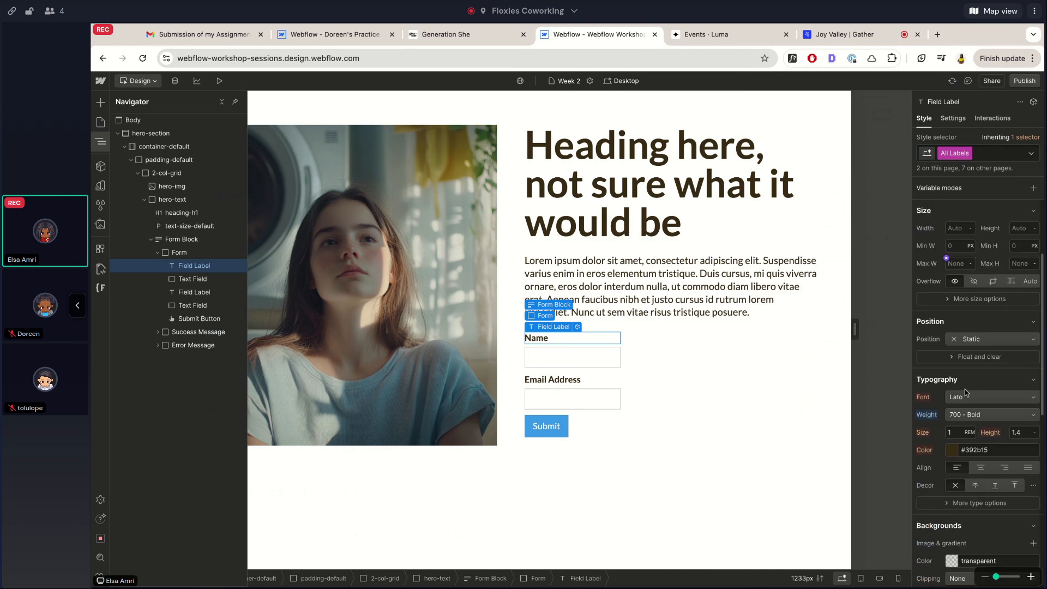
scroll(966, 392, down, 2)
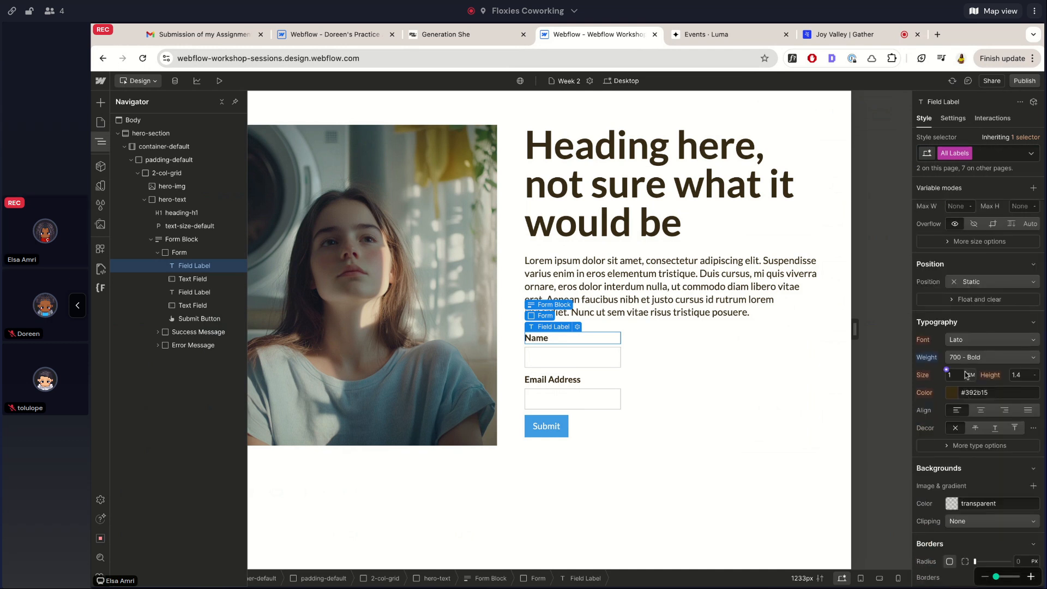
scroll(974, 285, up, 6)
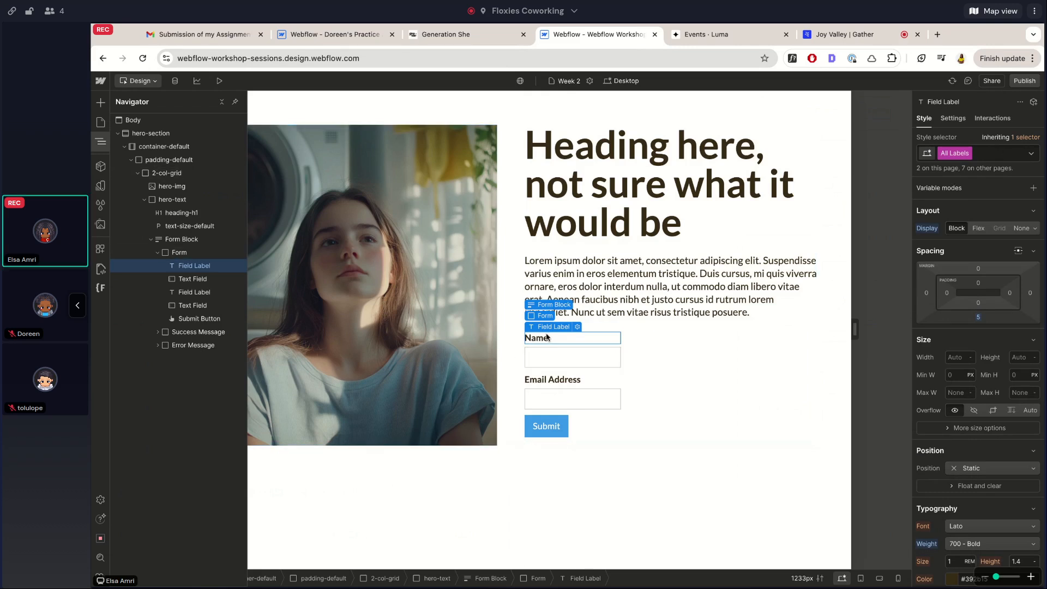
Try adding a label element via quick-find 'label', then reselect the Name label
click(579, 191)
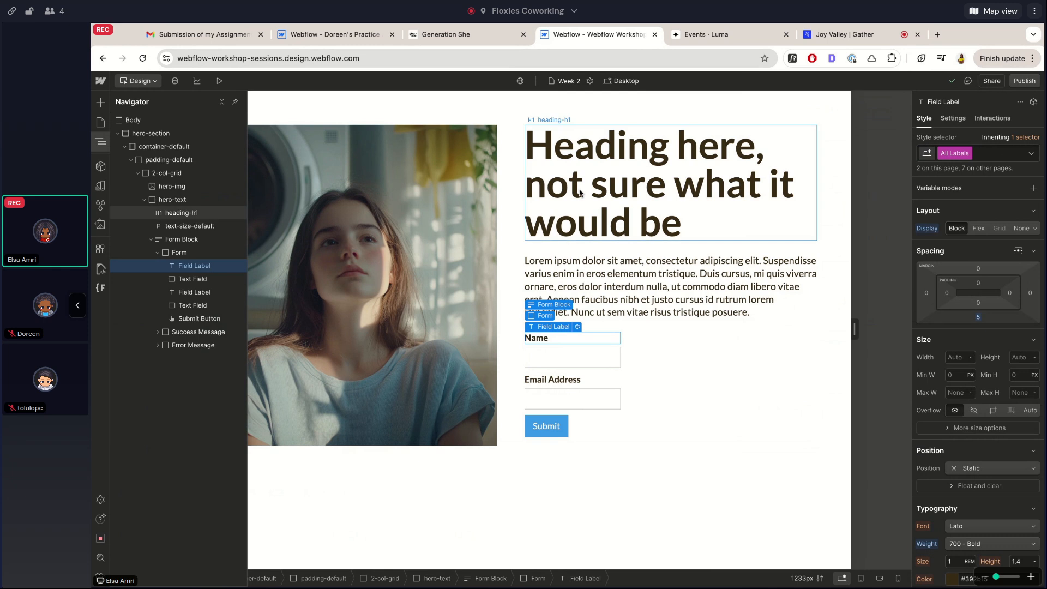
key(z)
key(ctrl+k)
text(ka)
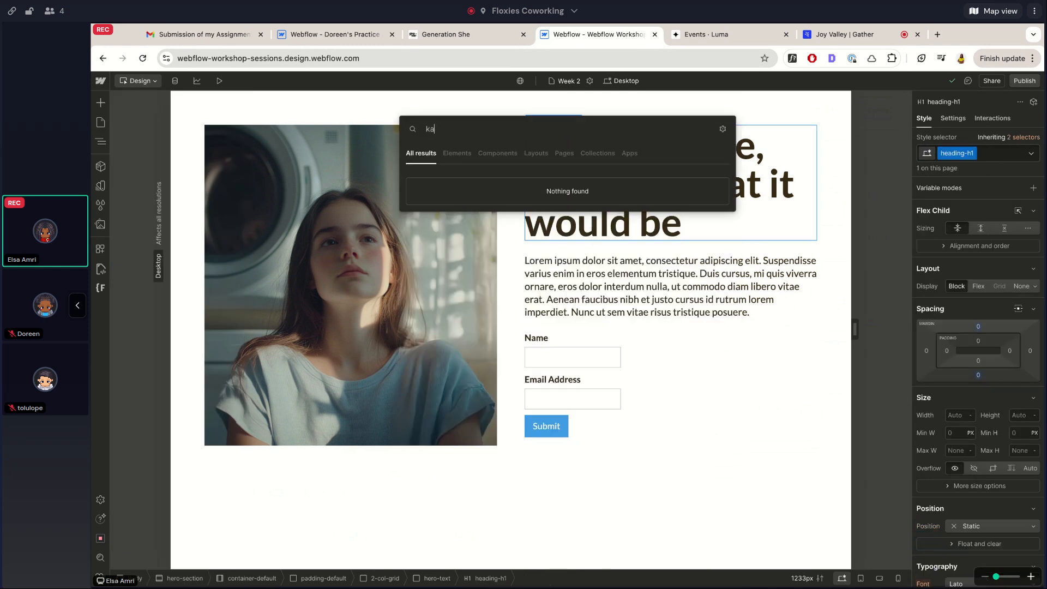
key(BackSpace)
key(BackSpace)
text(label)
key(Return)
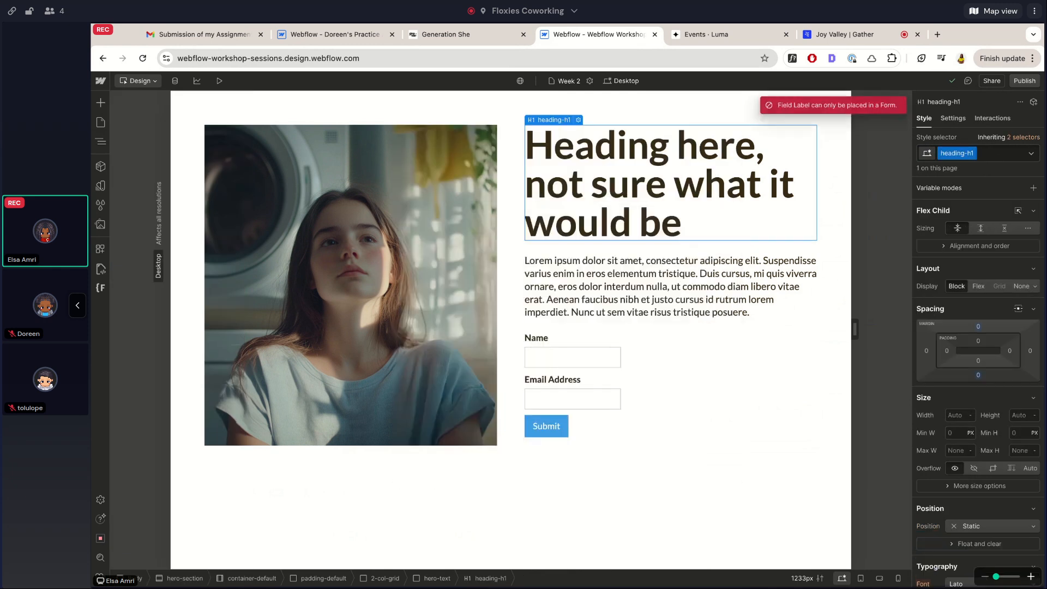
click(106, 142)
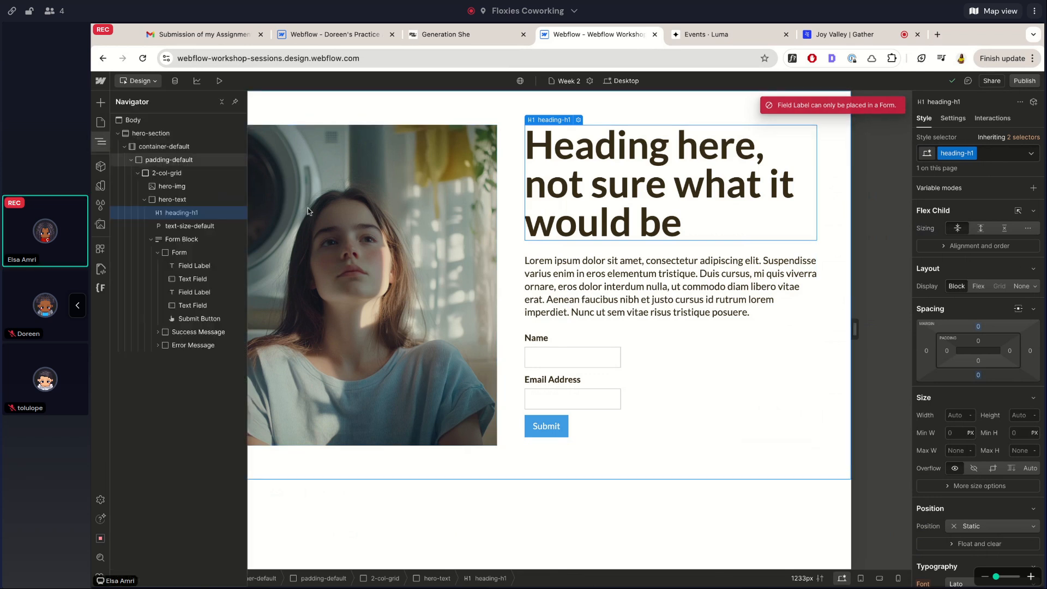
click(547, 342)
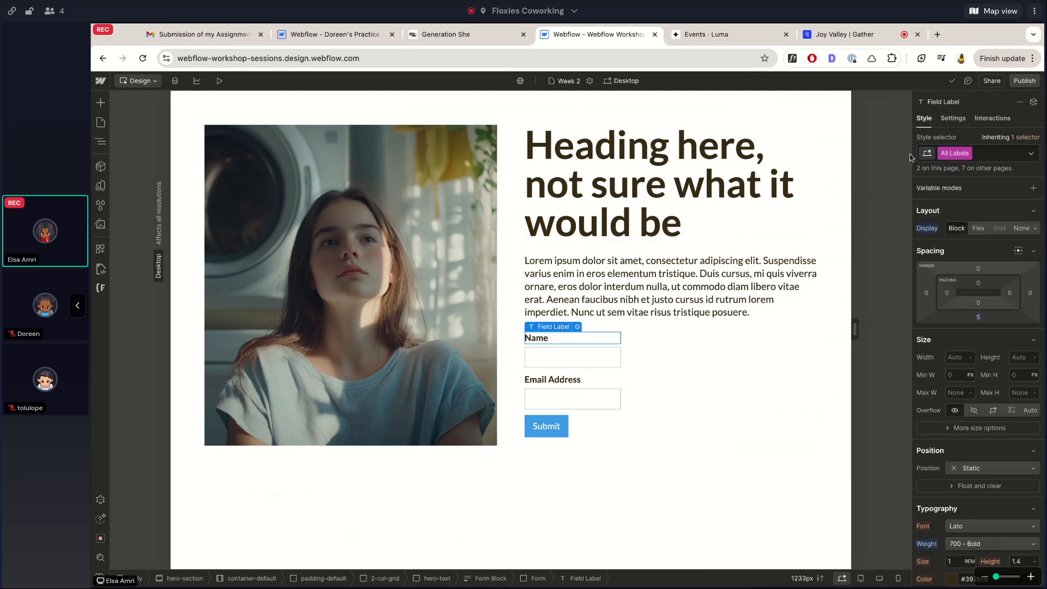
Set the form labels' font size to 0.75 rem
scroll(976, 354, down, 3)
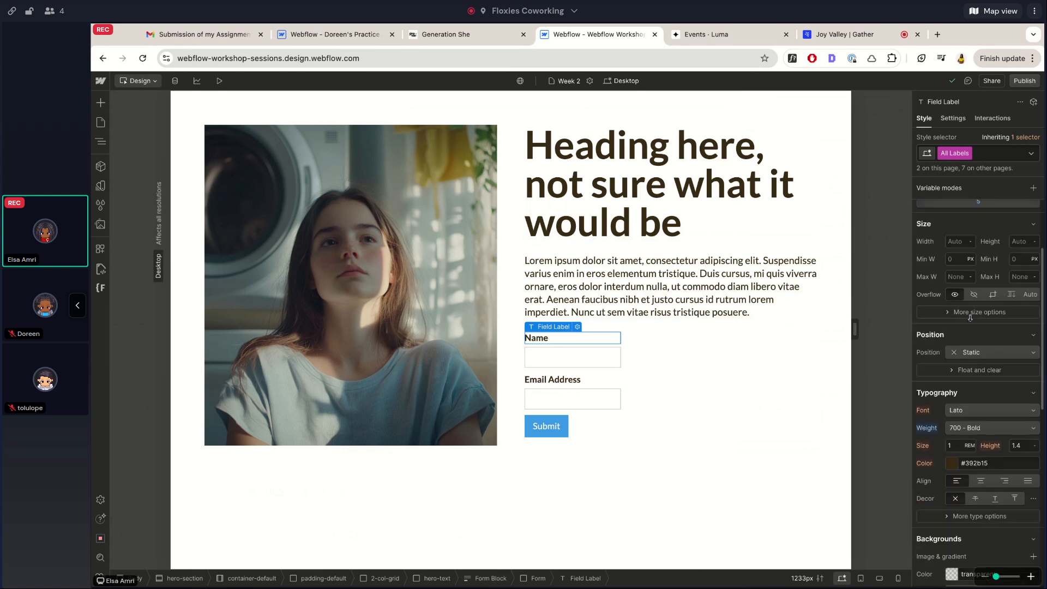
click(956, 446)
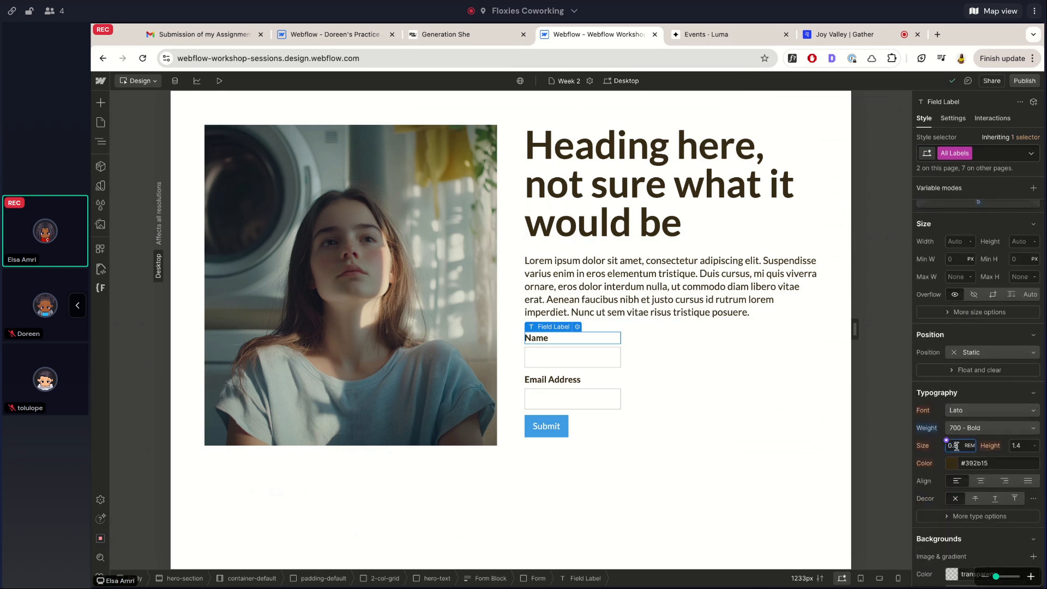
key(Return)
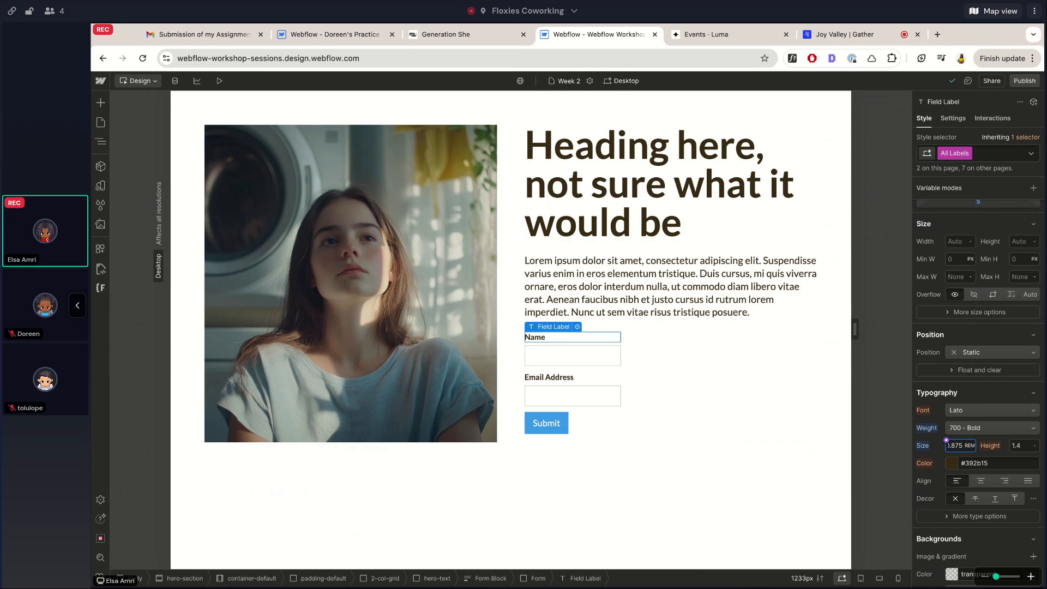
click(961, 445)
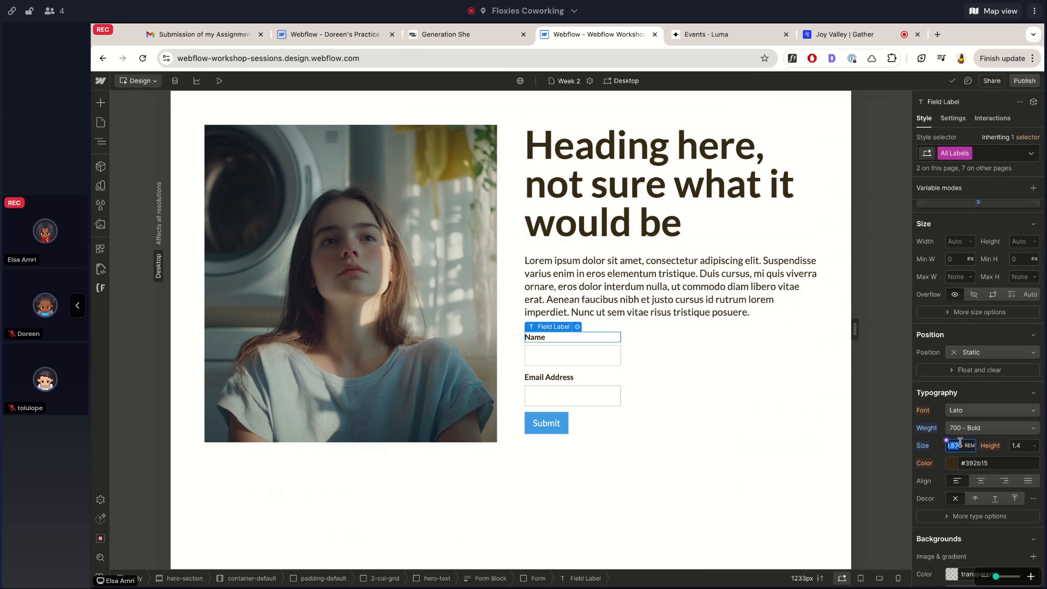
text(0.75)
key(Return)
Make the labels uppercase so they read NAME and EMAIL ADDRESS, then select the Name field
scroll(1031, 431, down, 2)
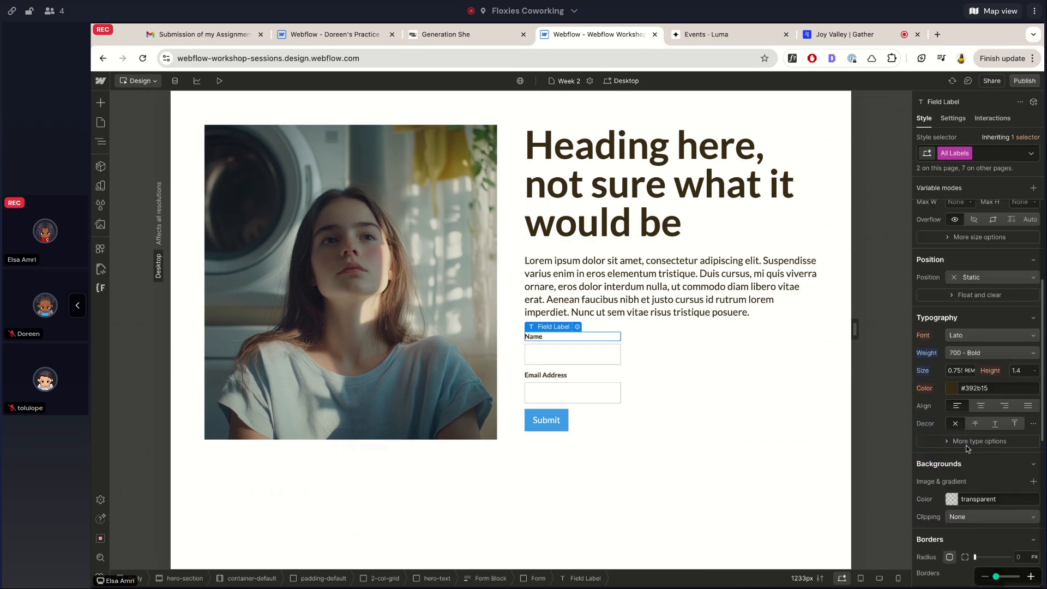
click(1033, 425)
click(970, 440)
click(967, 486)
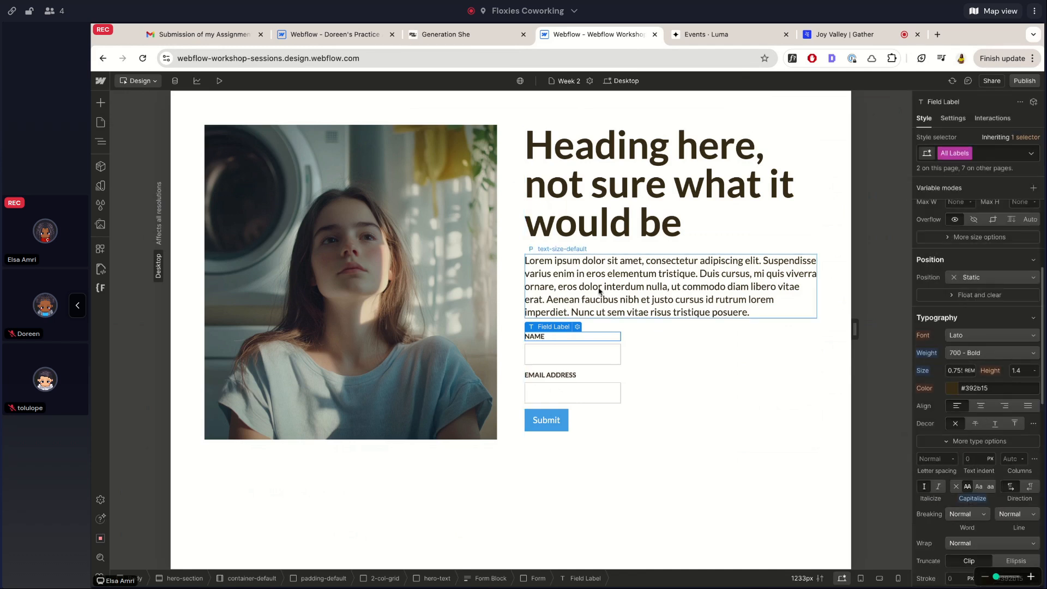
click(587, 249)
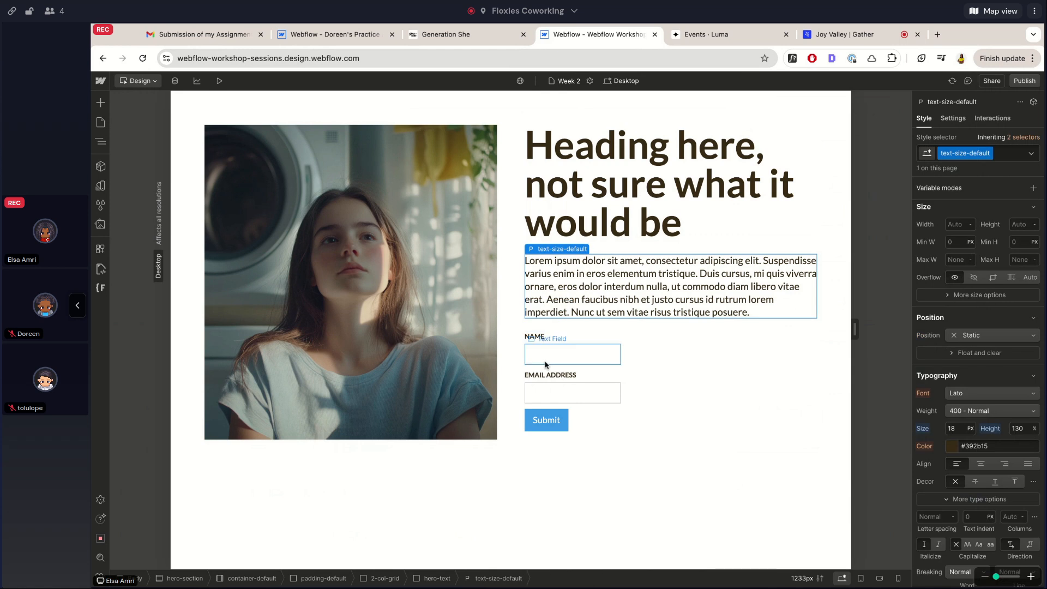
click(537, 337)
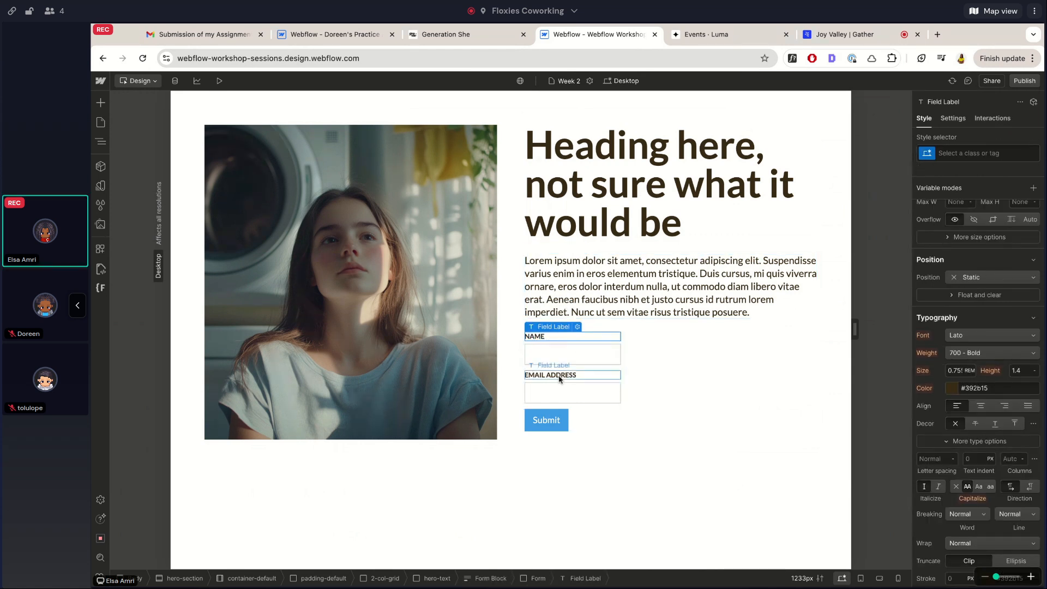
click(596, 360)
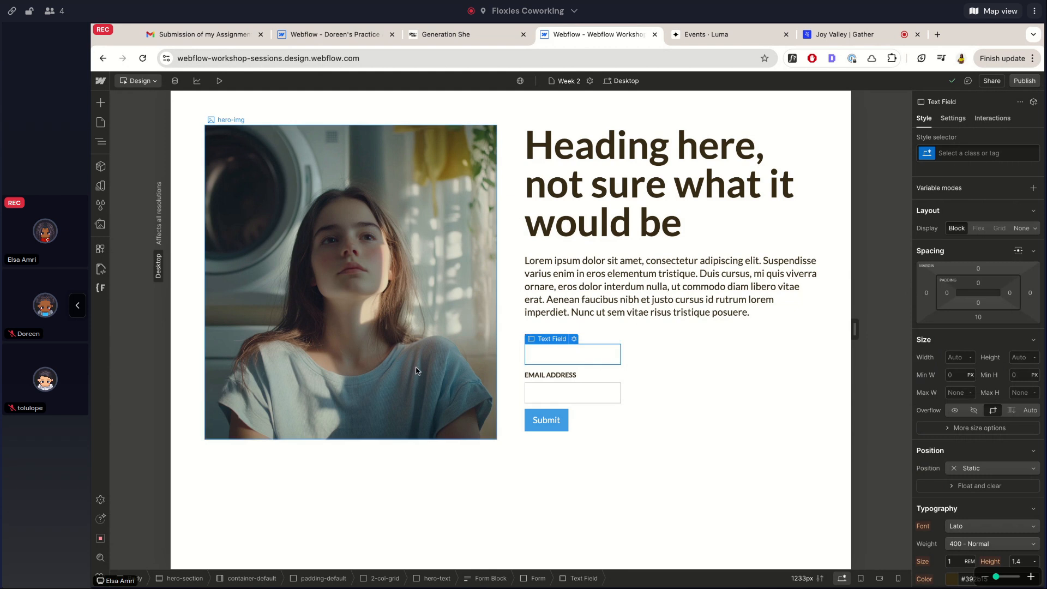
Apply the existing form_input class to both the Name and Email text fields
click(948, 155)
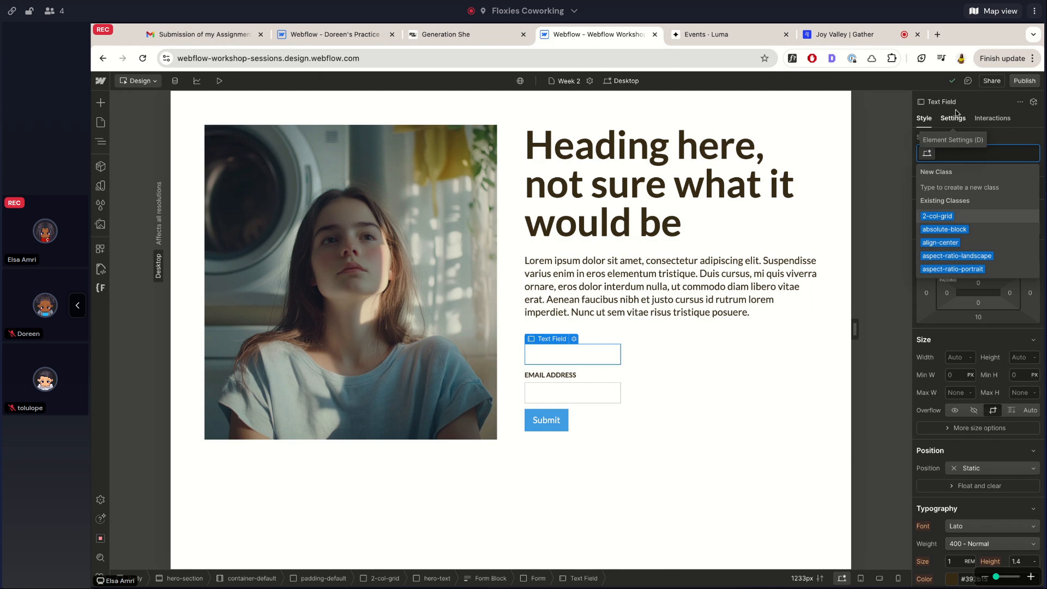
text(inp)
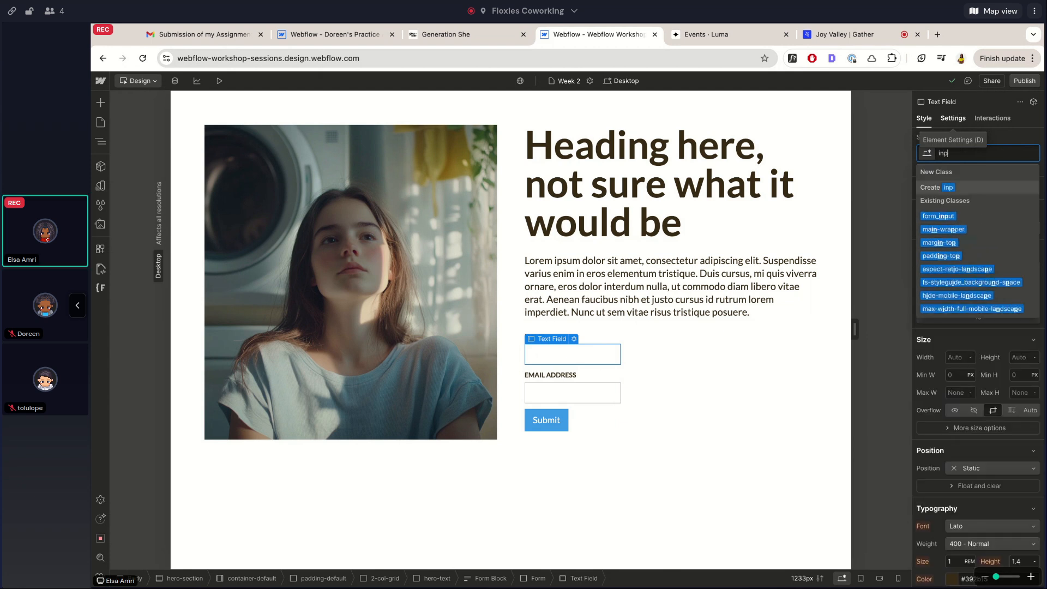
text(ut)
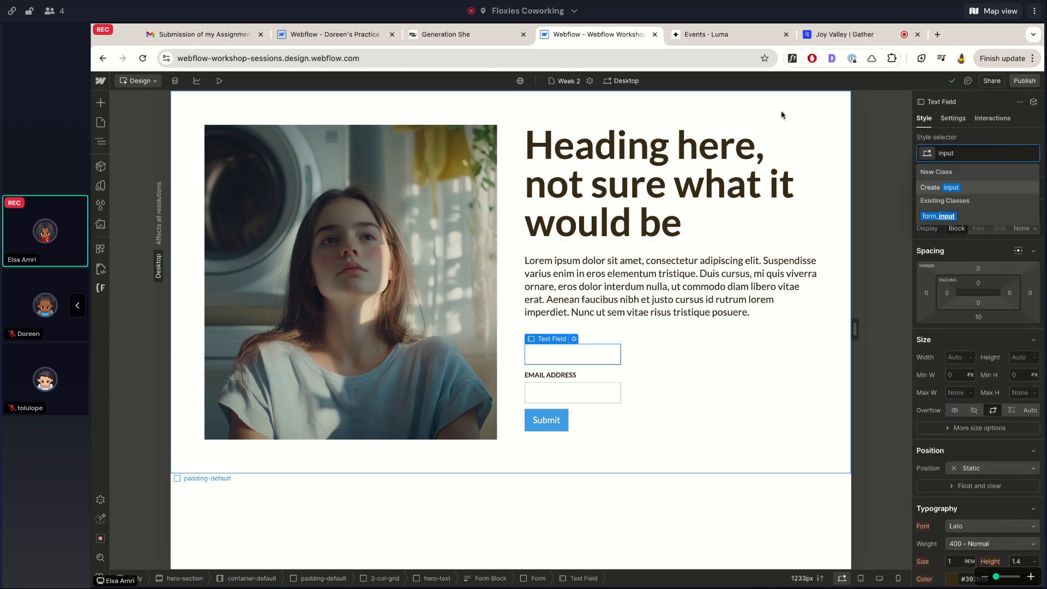
click(939, 216)
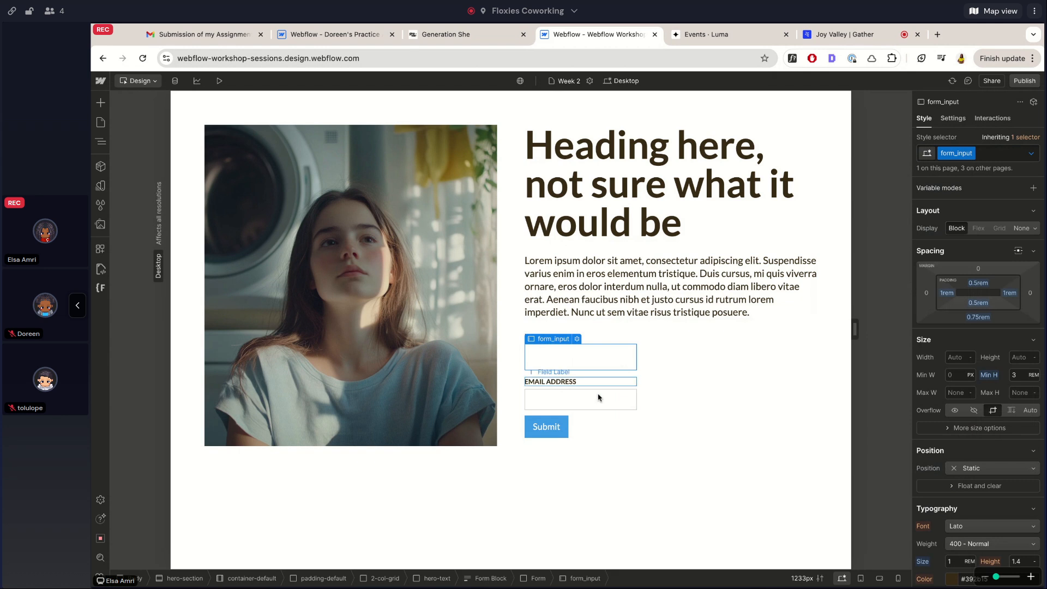
click(591, 407)
click(964, 153)
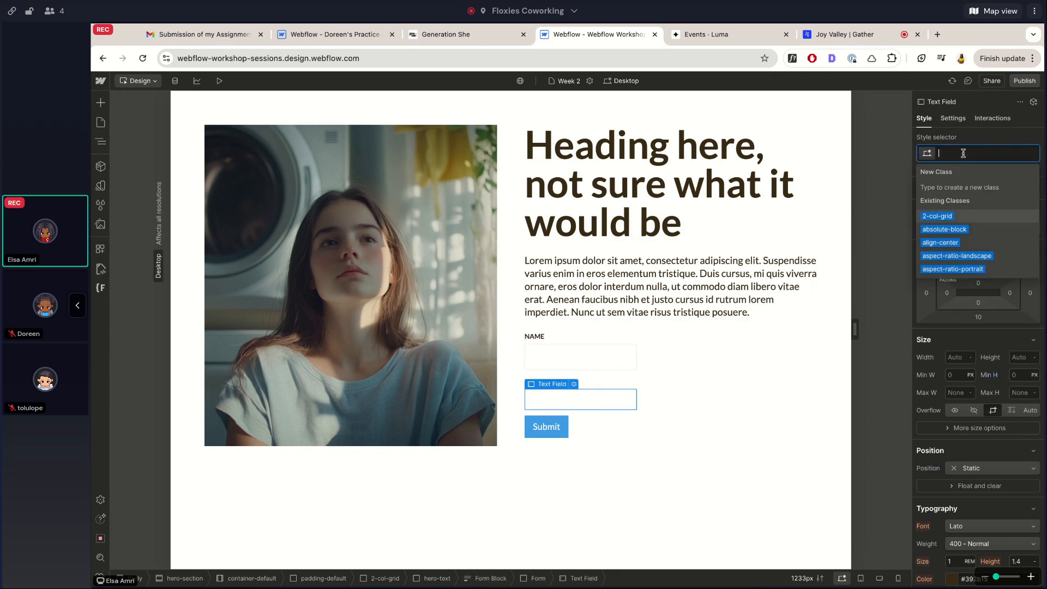
text(inpu)
click(940, 216)
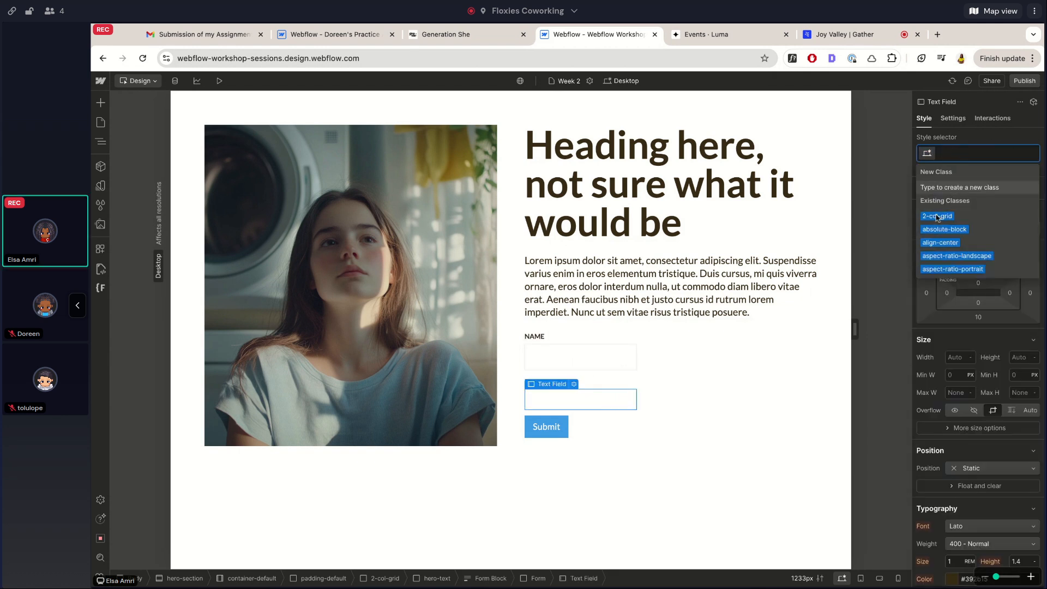
Change the form_input border color to light grey #cacaca
click(600, 357)
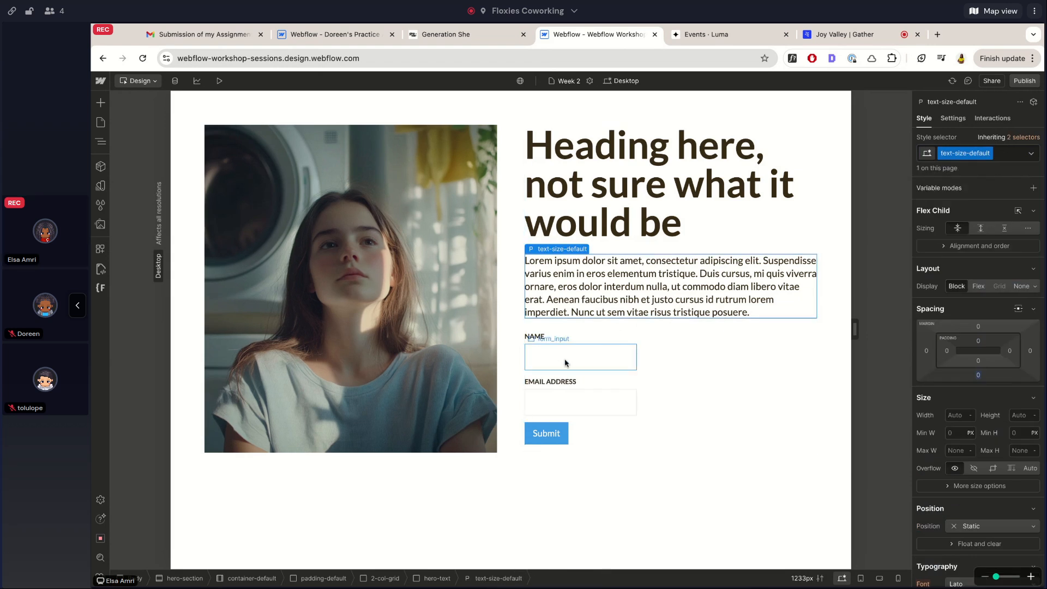
scroll(989, 320, down, 10)
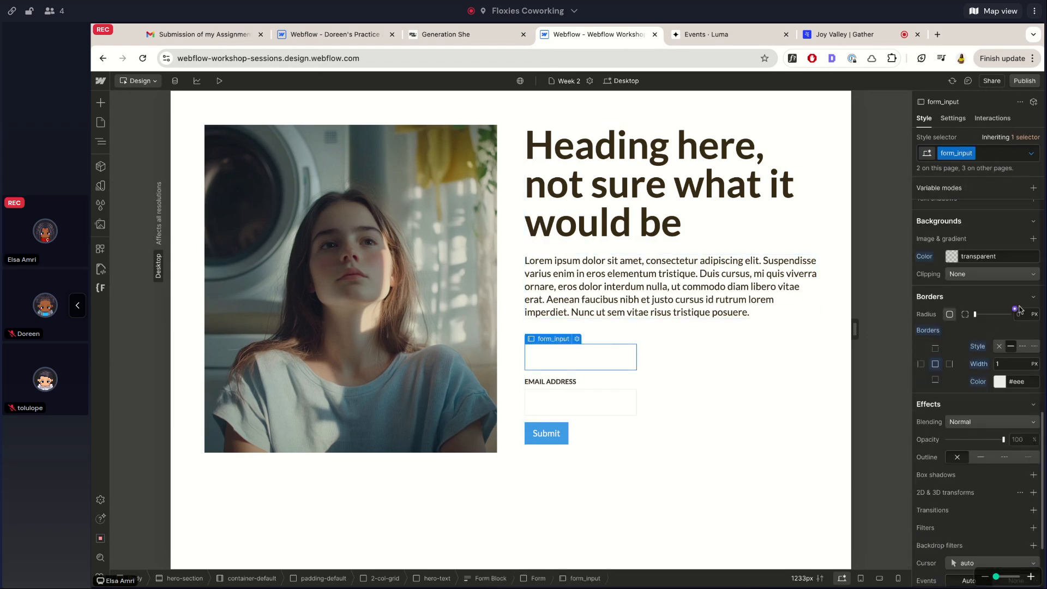
click(999, 381)
click(918, 413)
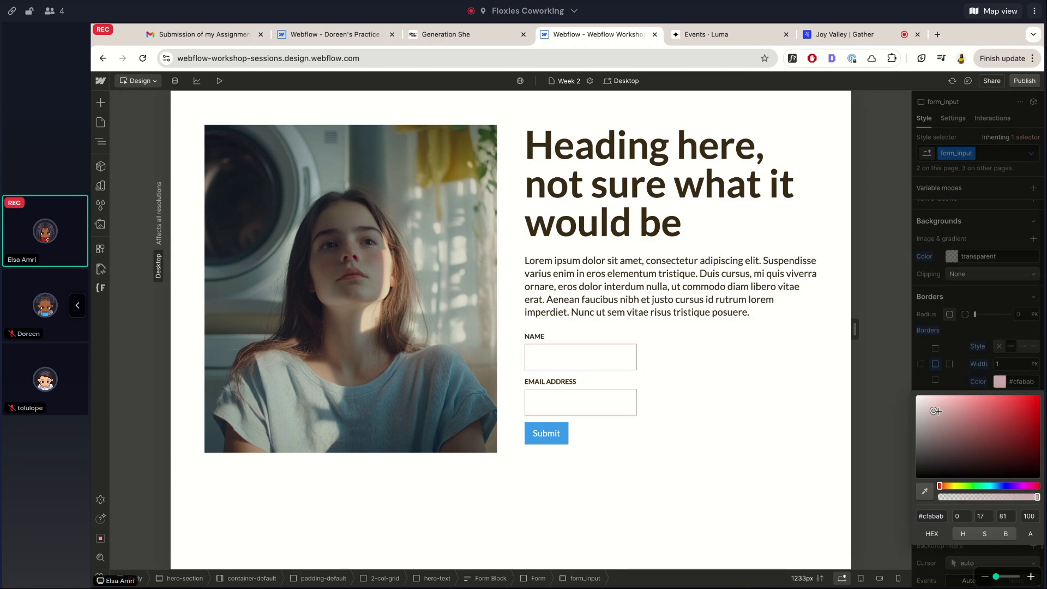
drag(917, 413, 917, 413)
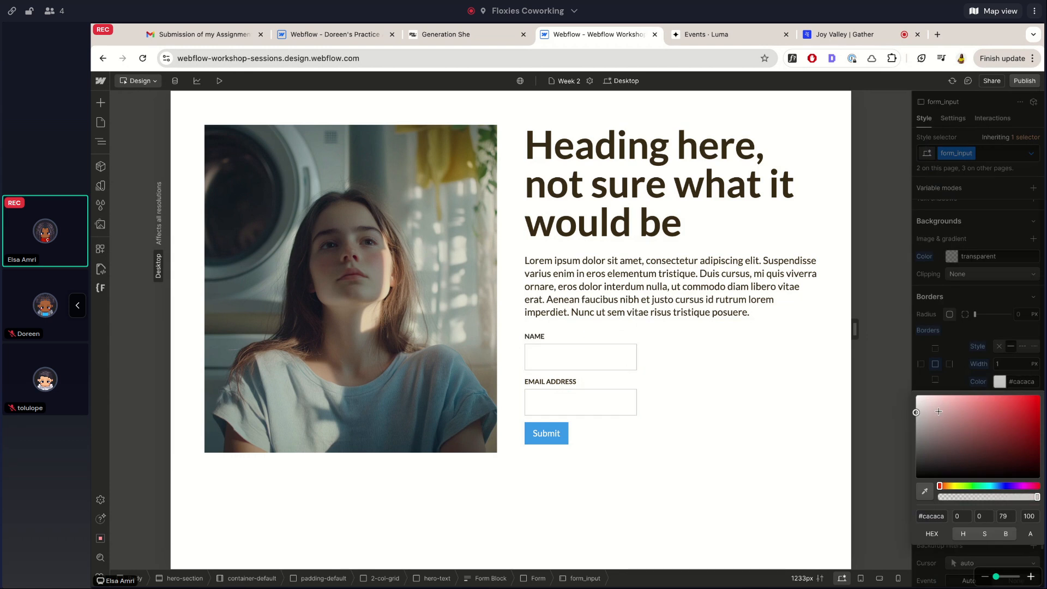
click(959, 301)
click(576, 398)
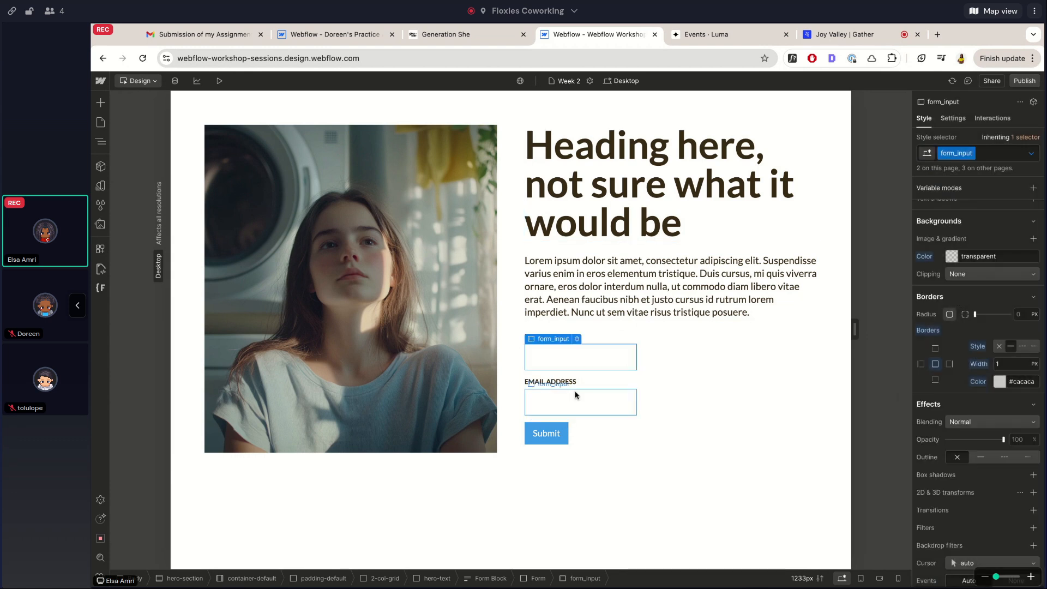
click(649, 267)
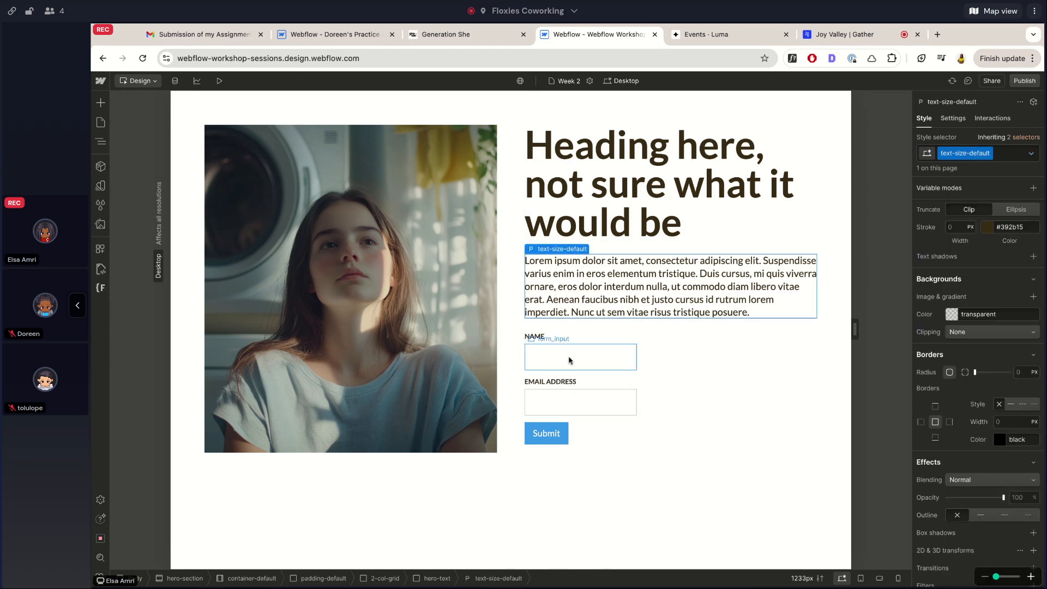
click(569, 360)
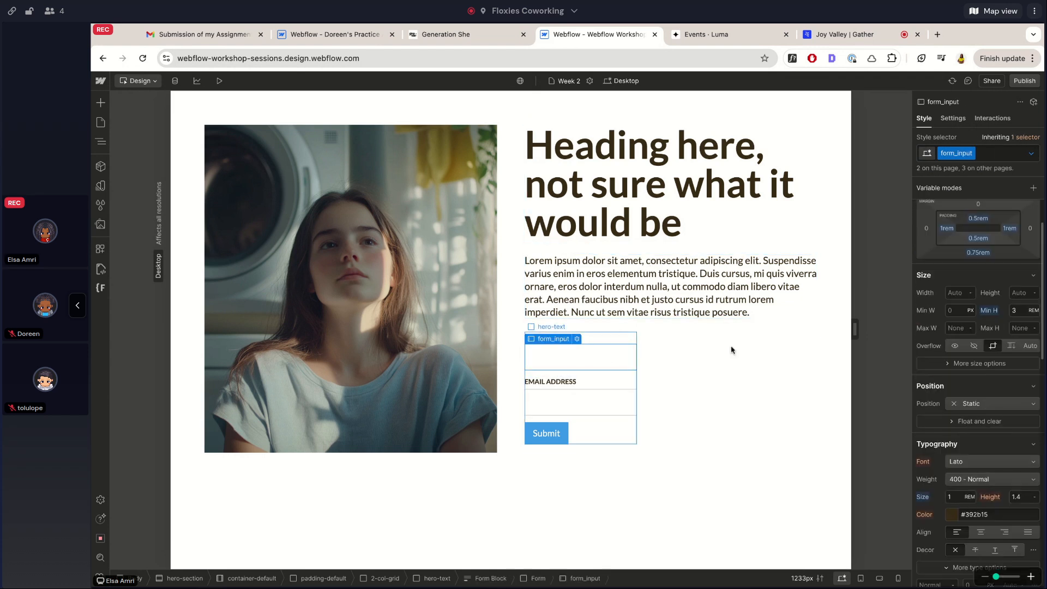
Open the Name field's settings and move the panel aside to uncover the form
double_click(617, 358)
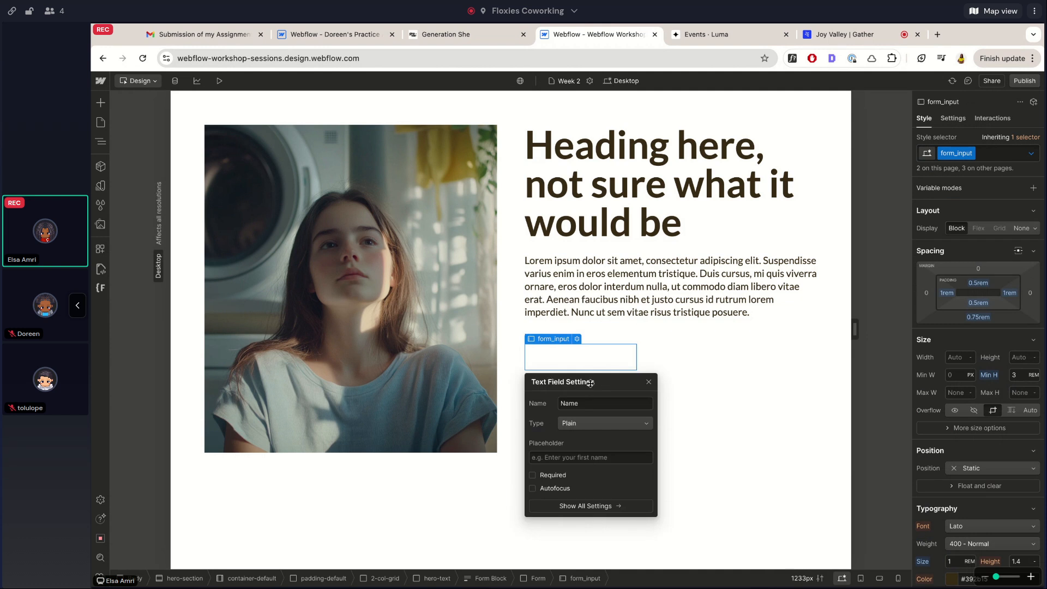
drag(590, 383, 788, 333)
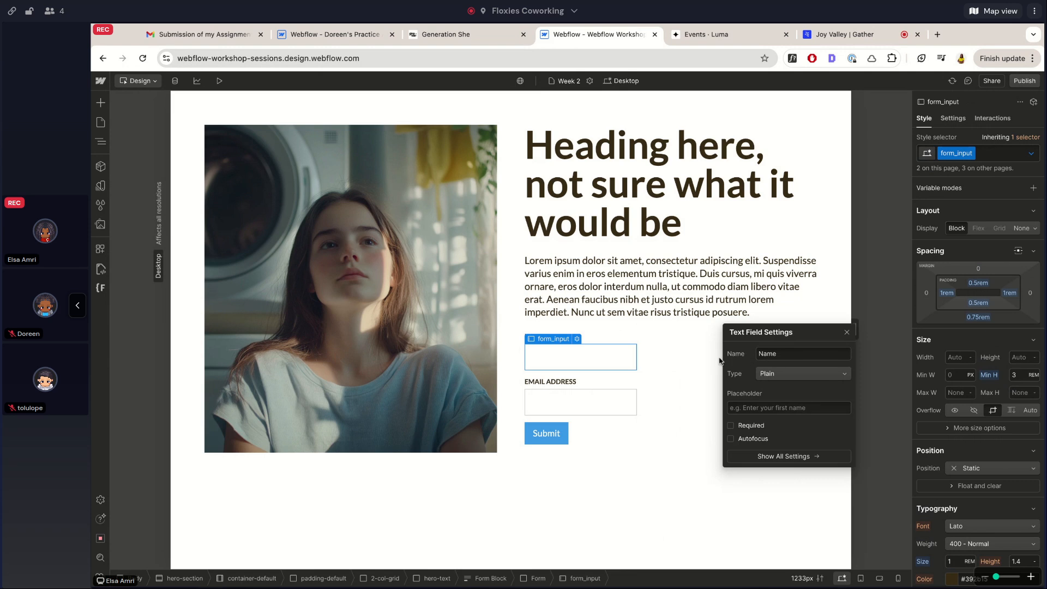
click(582, 297)
click(582, 357)
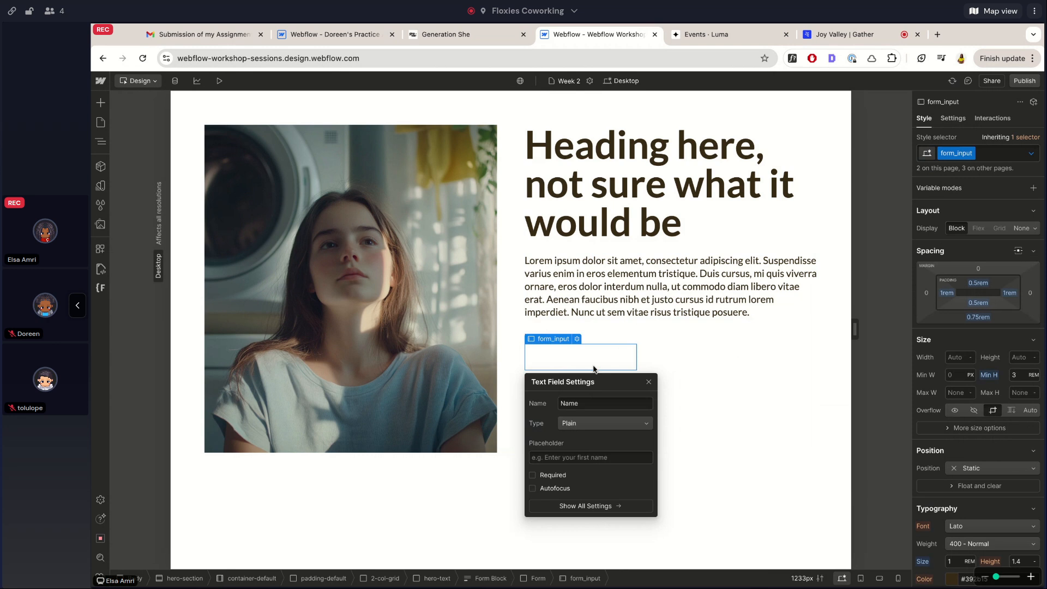
click(648, 382)
Check the Email field's settings, then show the Name field's input Type choices
click(630, 403)
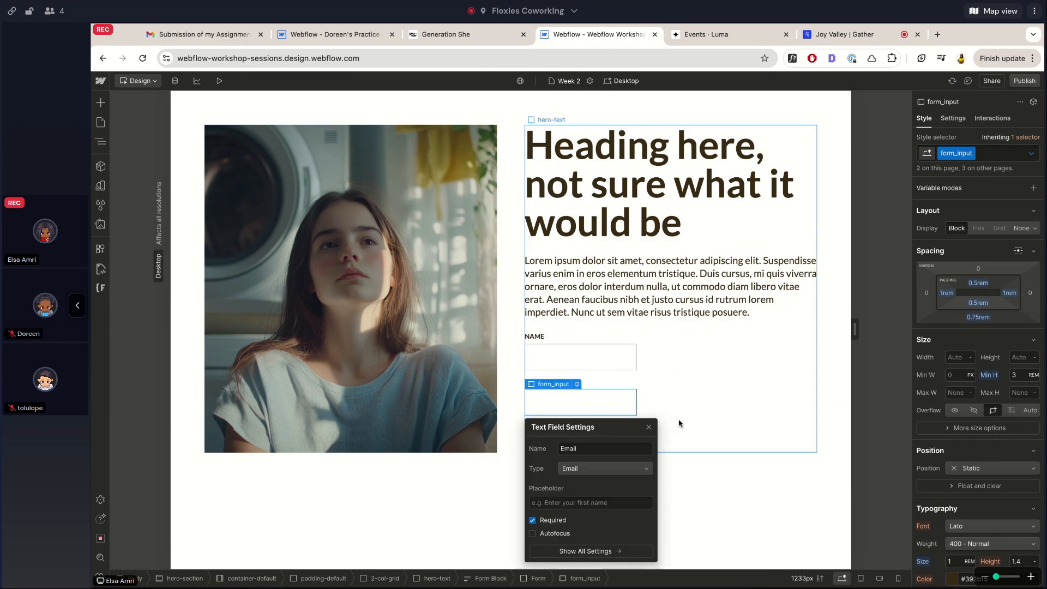
click(649, 427)
click(603, 356)
drag(625, 391, 796, 337)
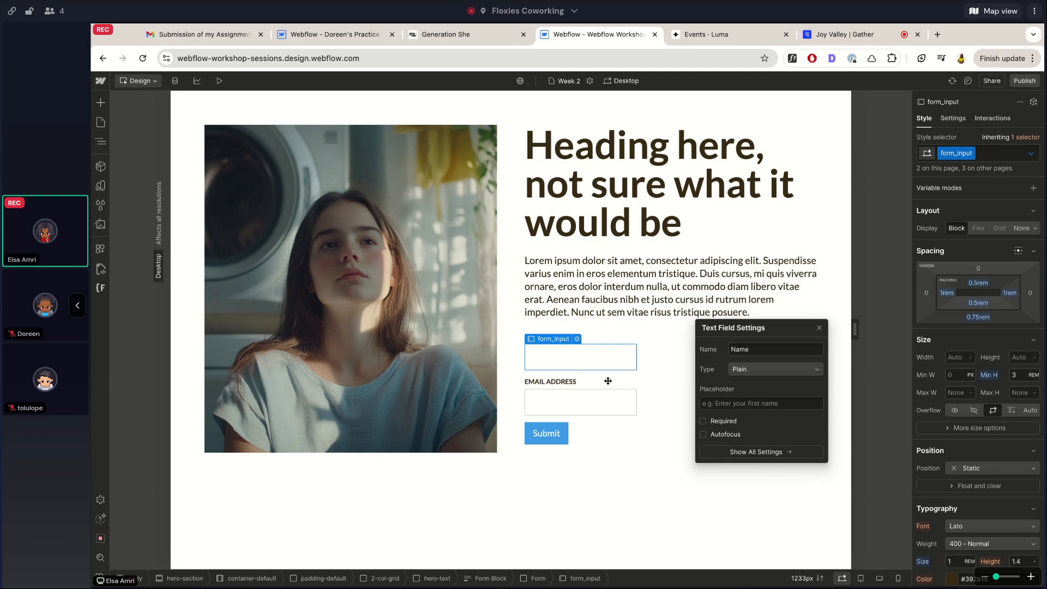
click(757, 371)
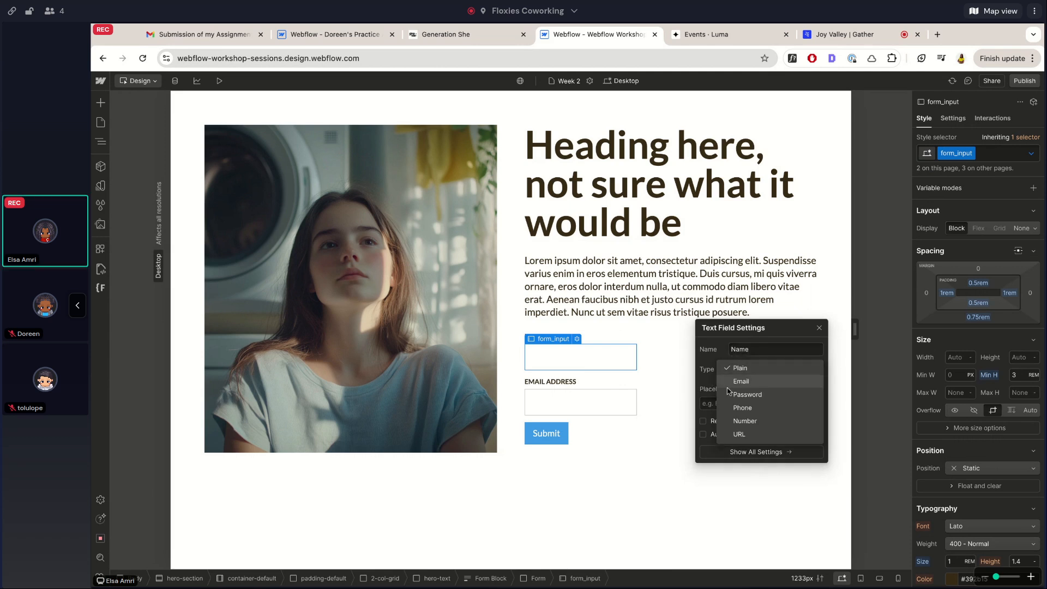
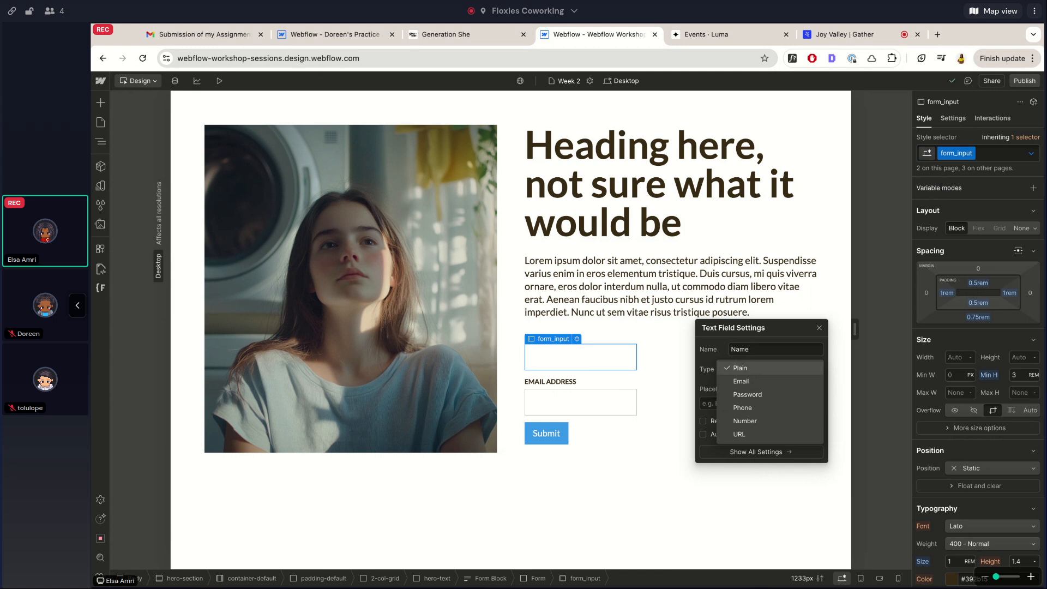
Keep the name field type Plain and give it the placeholder 'Full name'
click(733, 342)
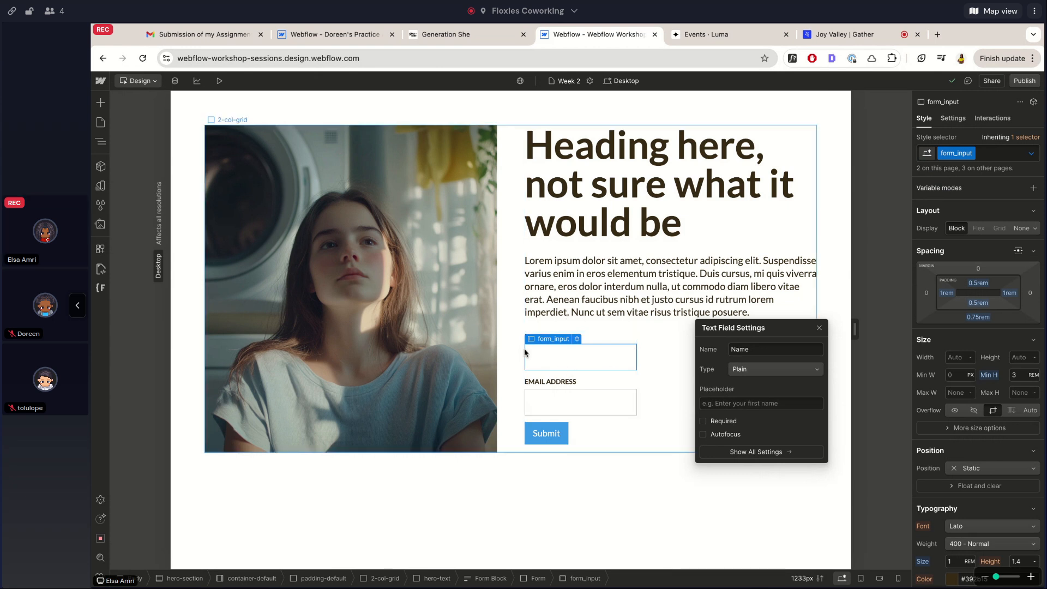
click(711, 404)
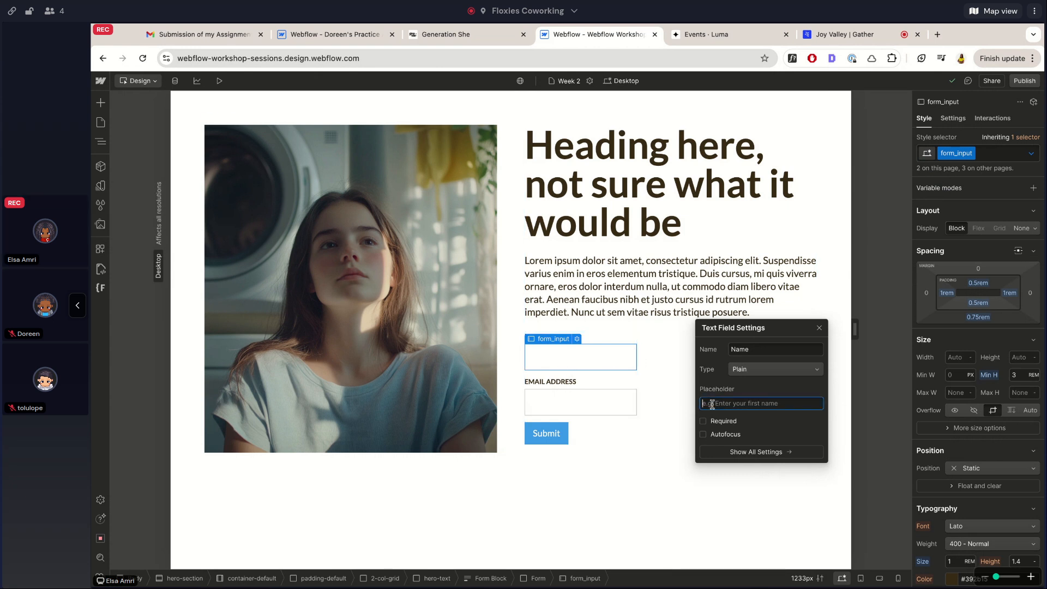
text(Full name)
key(Return)
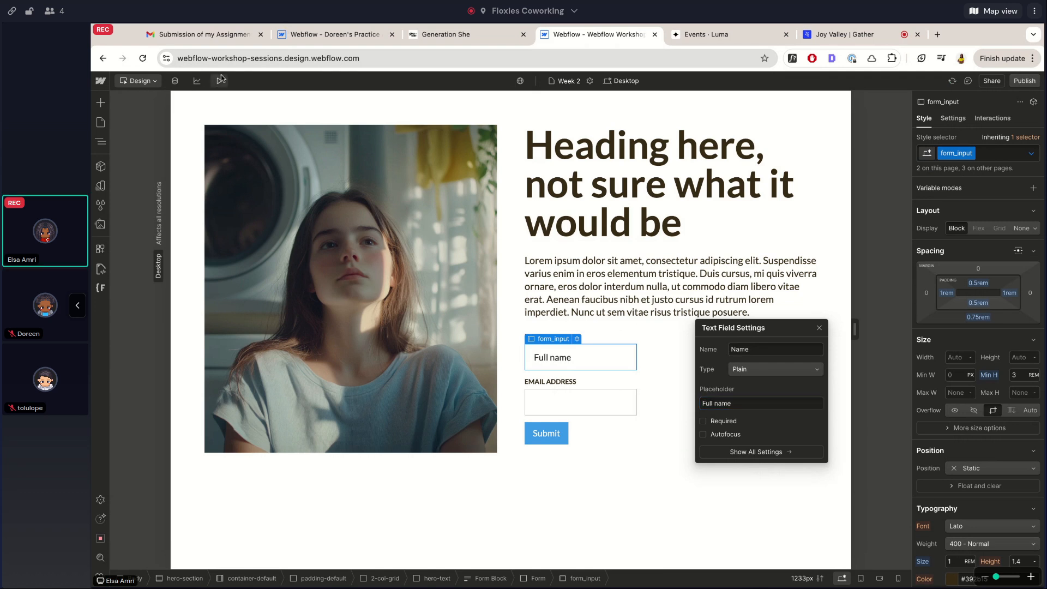
Test typing in the Full name field in preview, then close the field settings
click(218, 81)
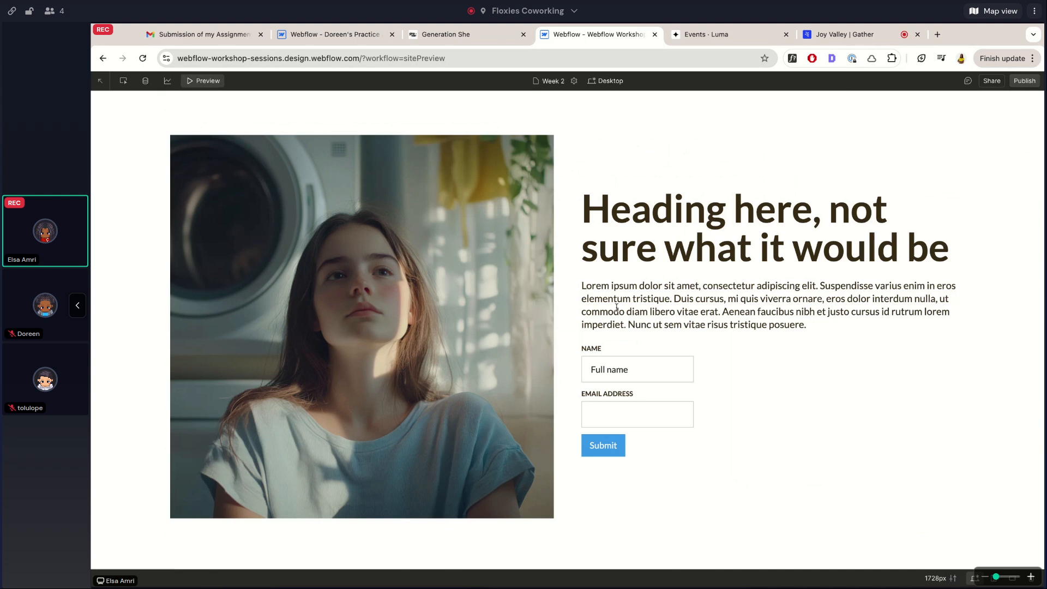
click(596, 367)
text(alwkejfawlkejflawkej)
key(super+a)
key(BackSpace)
click(190, 80)
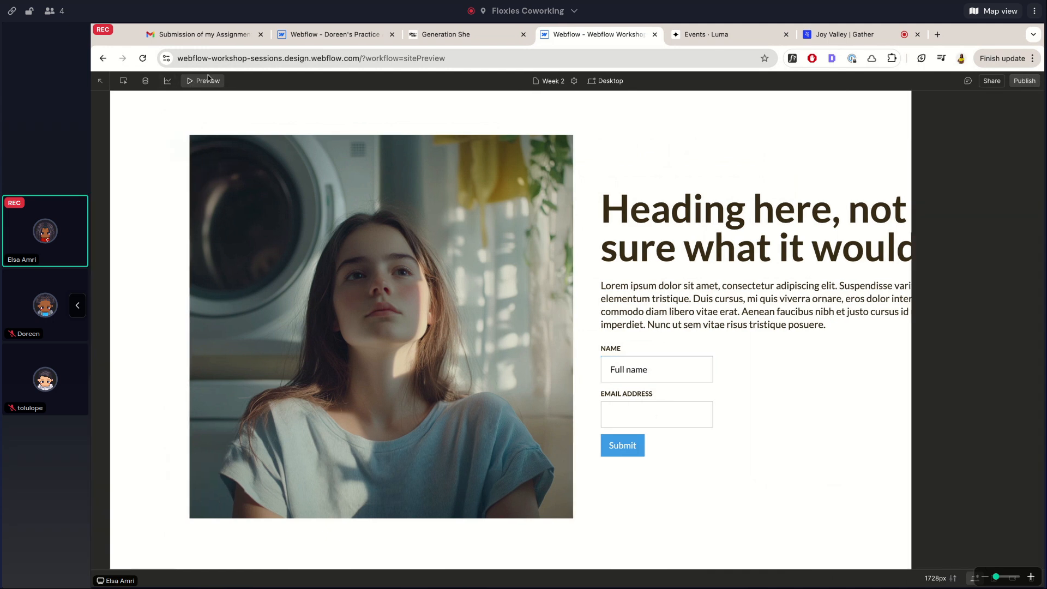
click(606, 376)
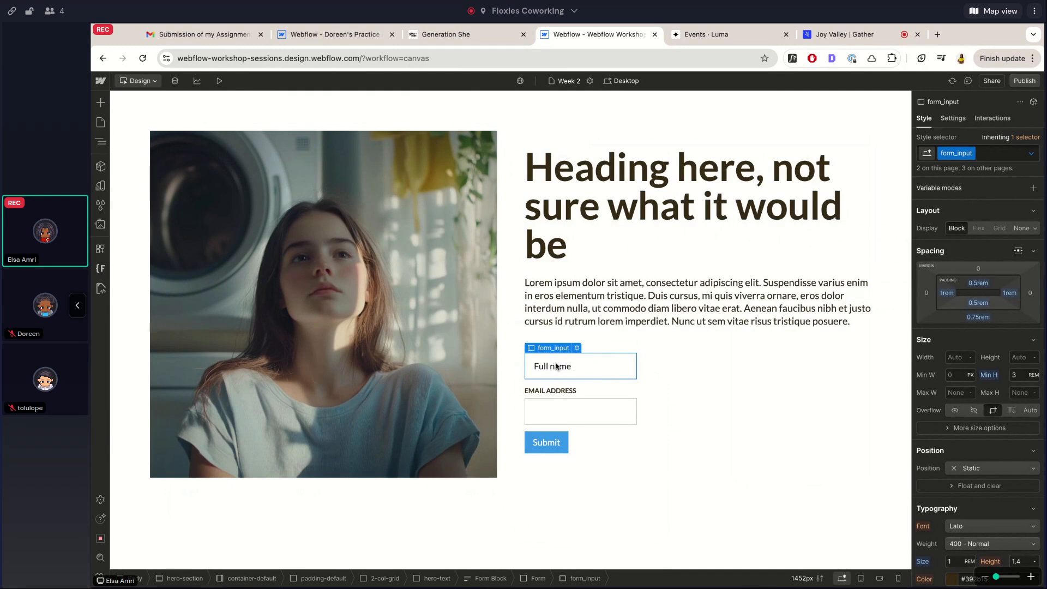
Make the form input's Placeholder state text colour light grey
click(589, 323)
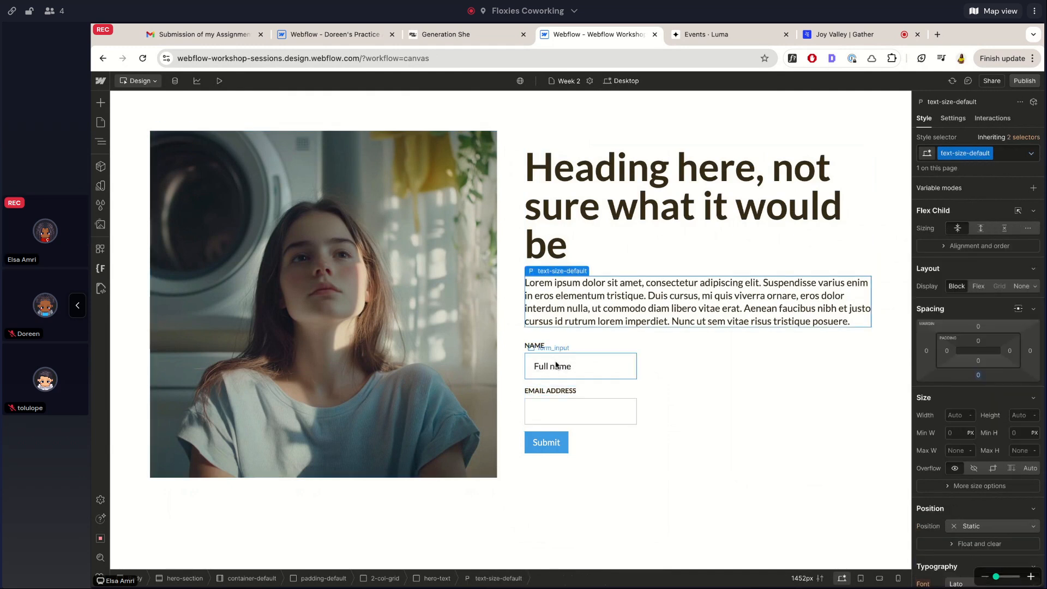
click(574, 362)
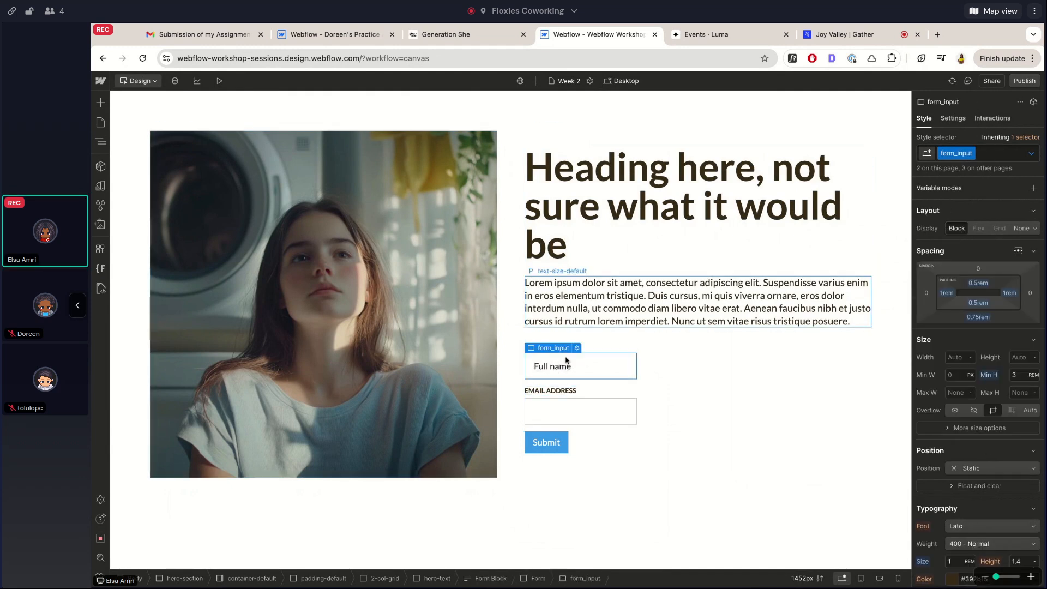
click(1032, 154)
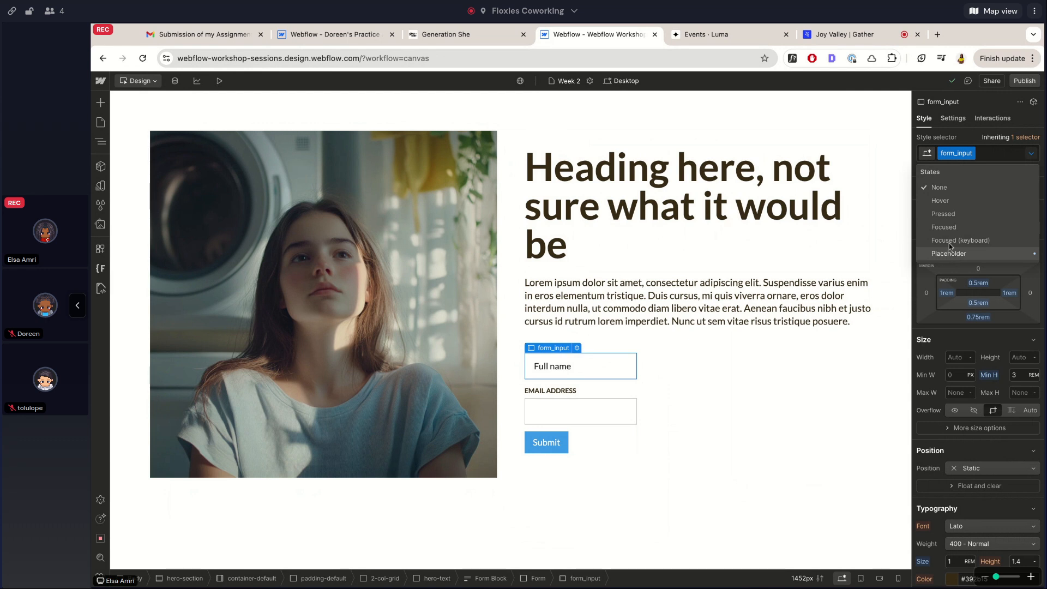
click(977, 254)
scroll(987, 395, down, 5)
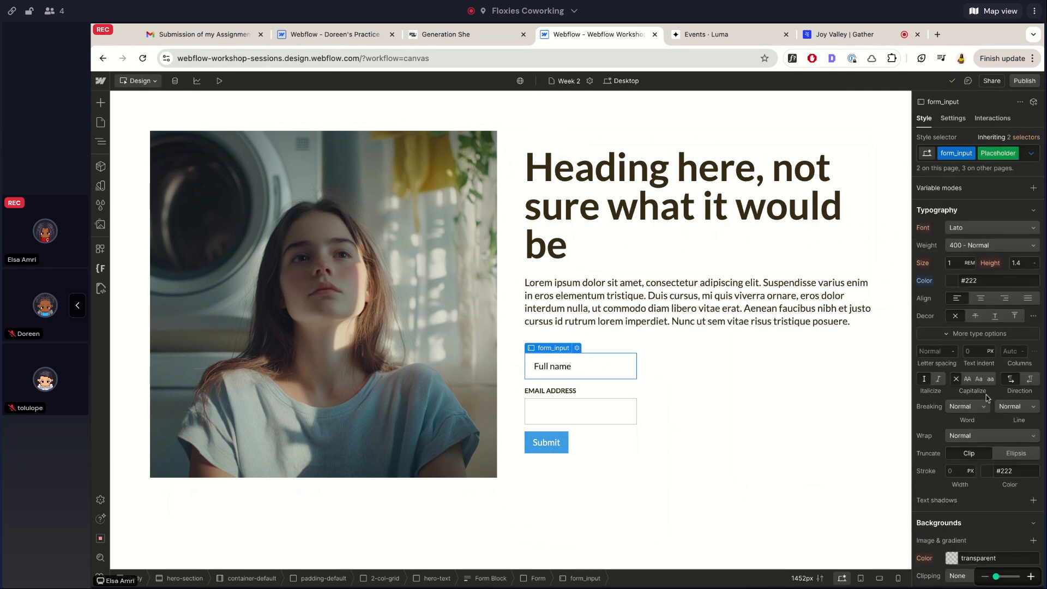
scroll(986, 395, up, 4)
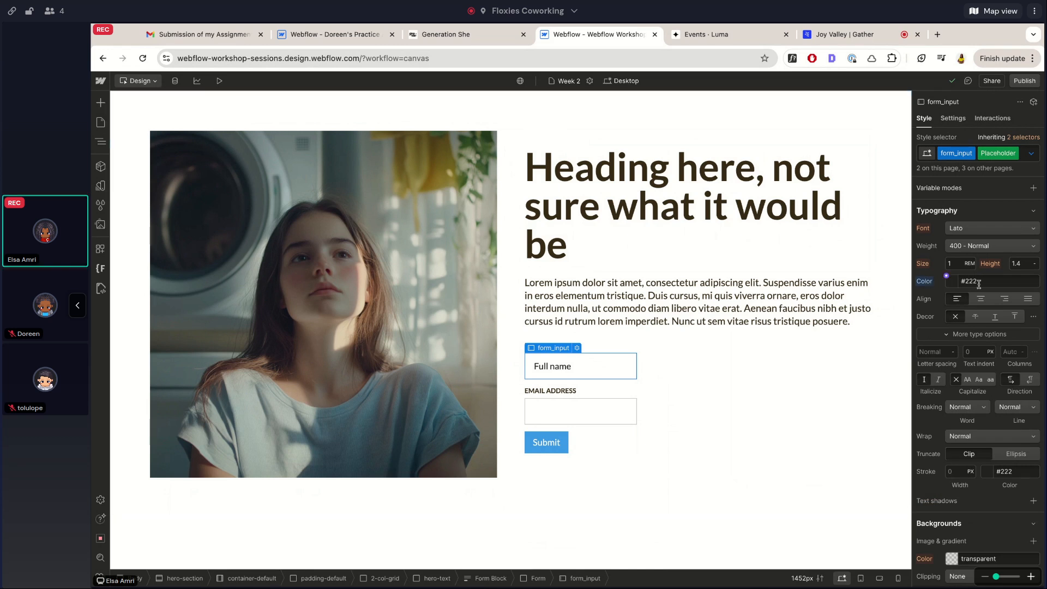
click(952, 281)
click(917, 317)
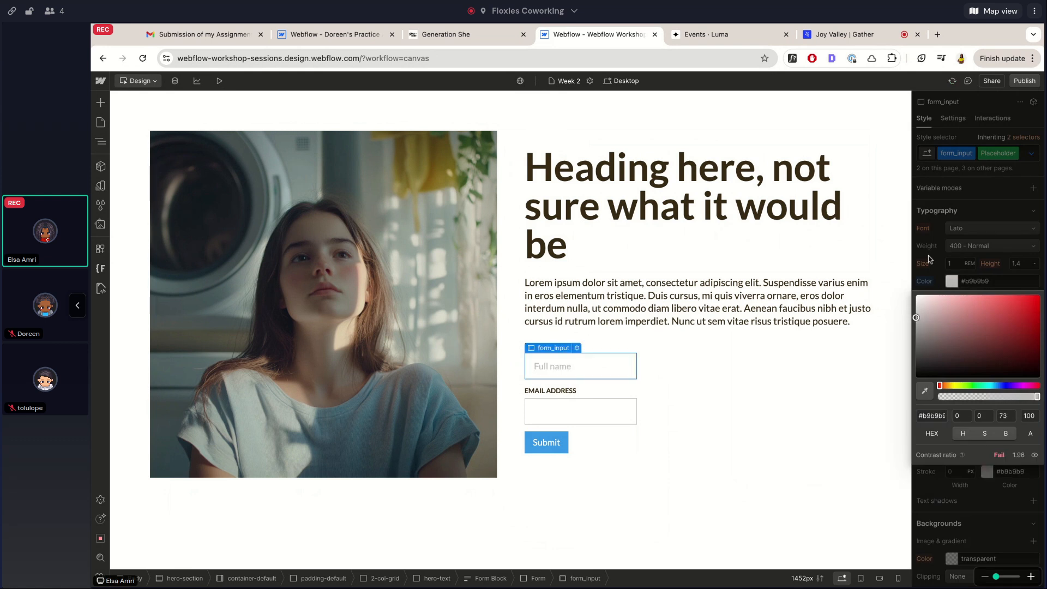
click(955, 227)
Set the input's default (None) state text colour to black
click(1031, 153)
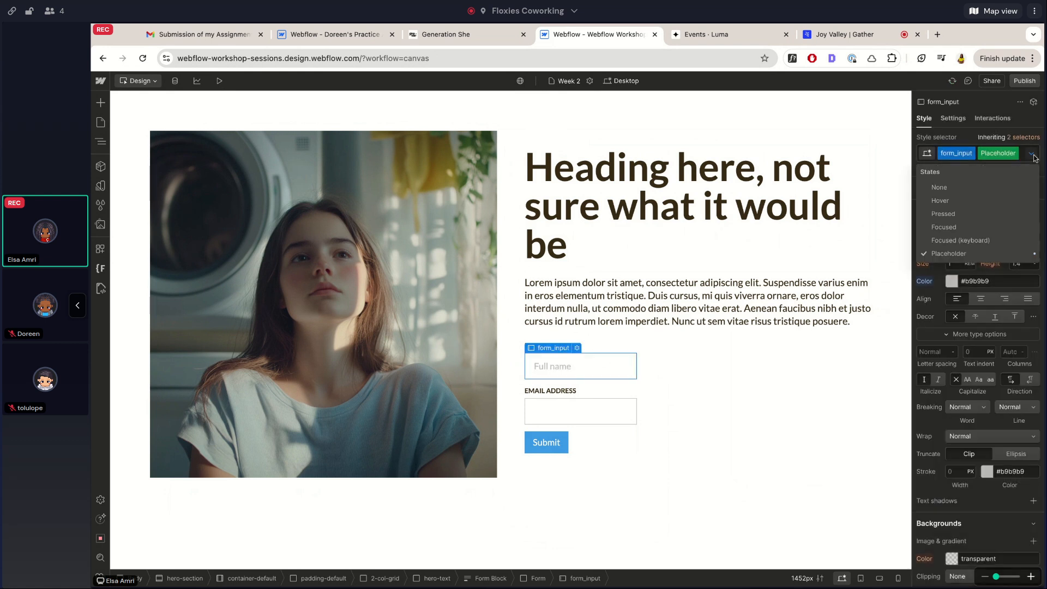
click(947, 190)
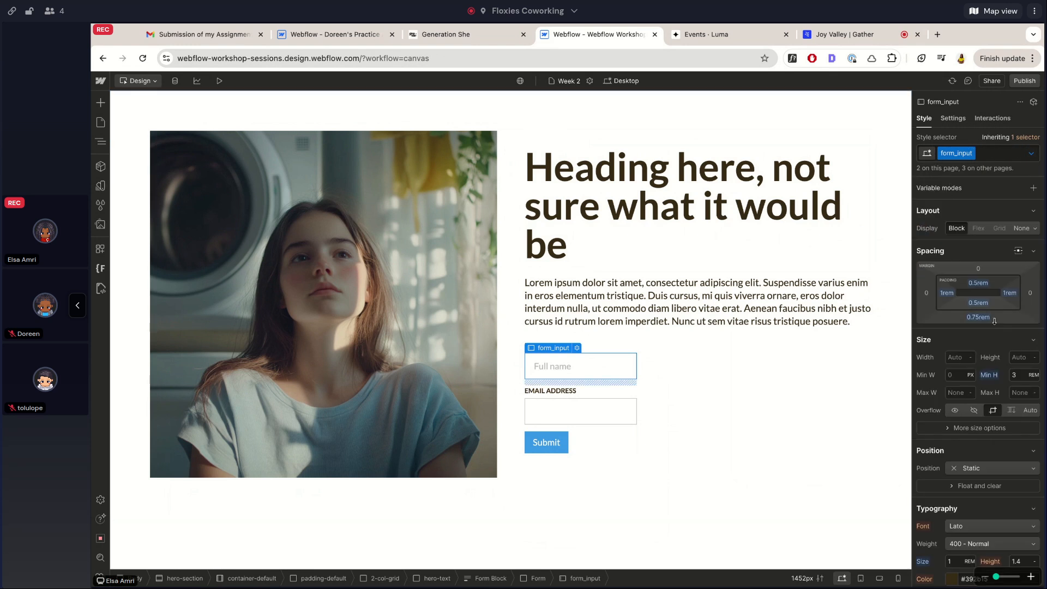
scroll(994, 321, down, 5)
scroll(994, 320, down, 3)
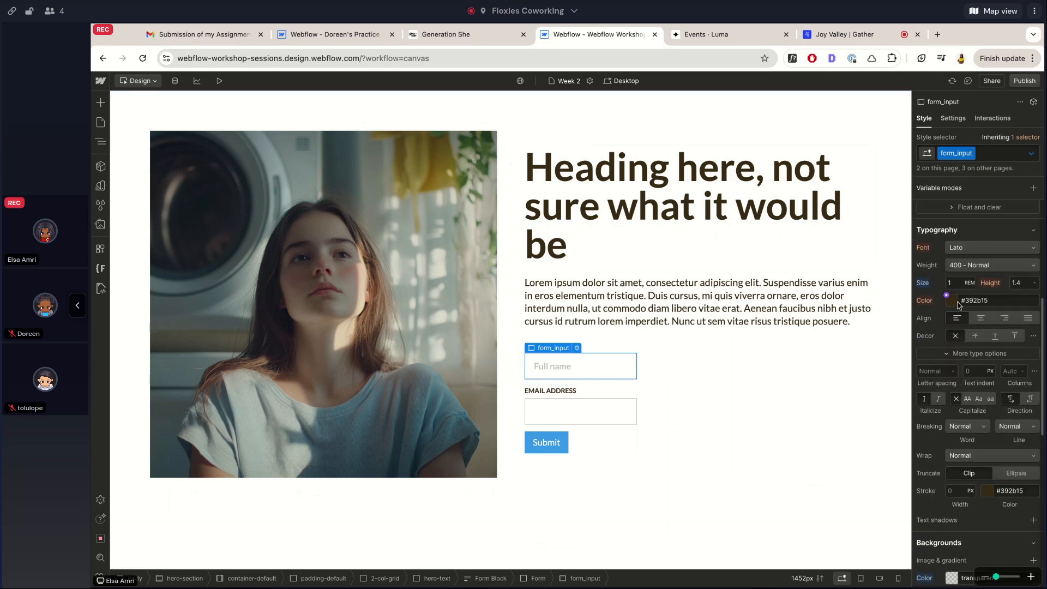
click(956, 305)
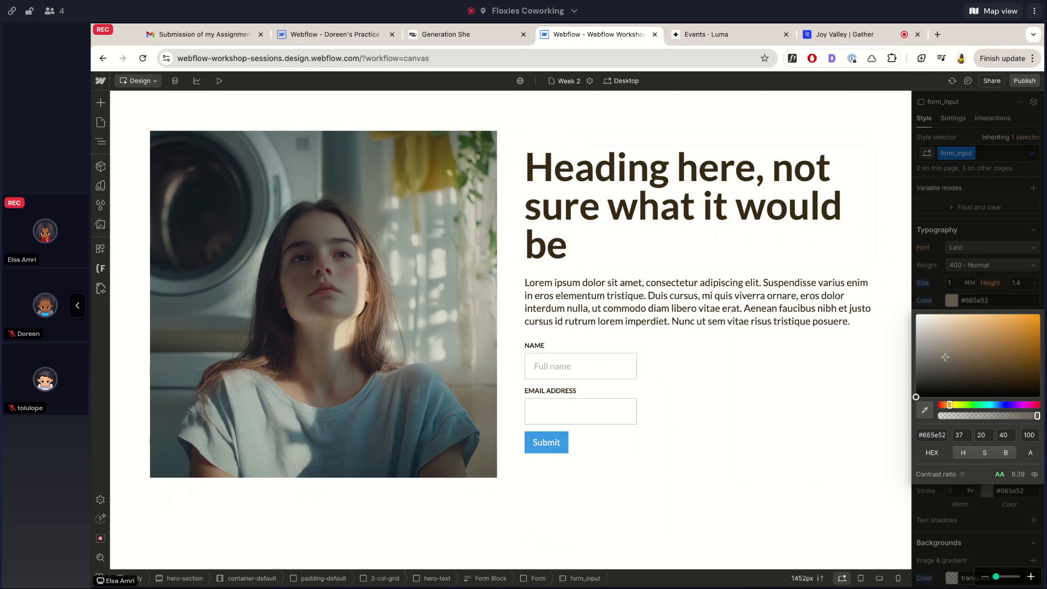
click(574, 373)
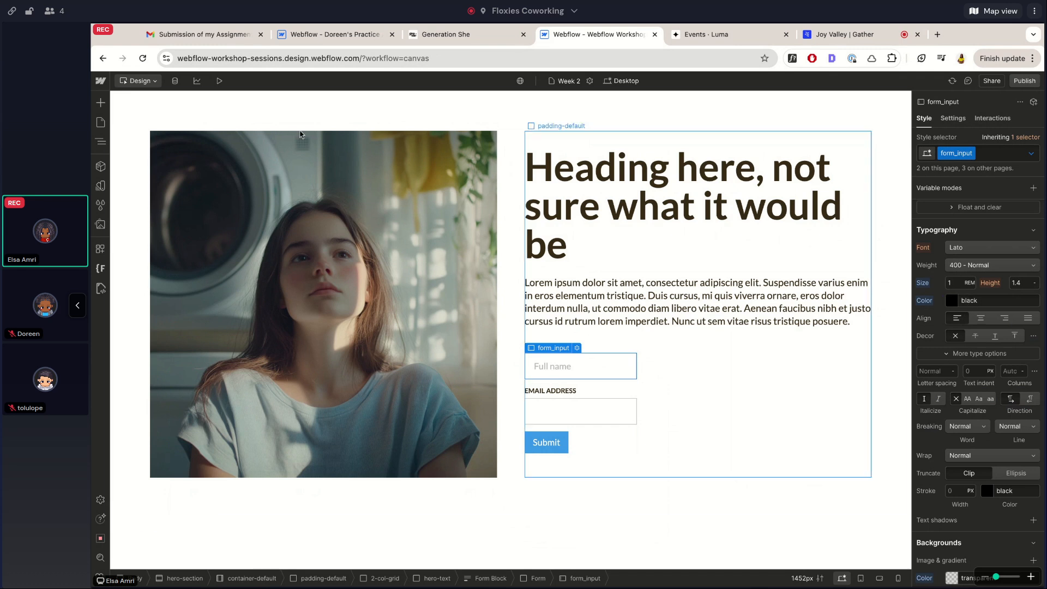
Preview the page and type and clear test text in the Full name field twice
click(220, 82)
click(609, 368)
text(alwkejalekwjl)
text(ejklj)
key(ctrl+a)
key(BackSpace)
click(650, 328)
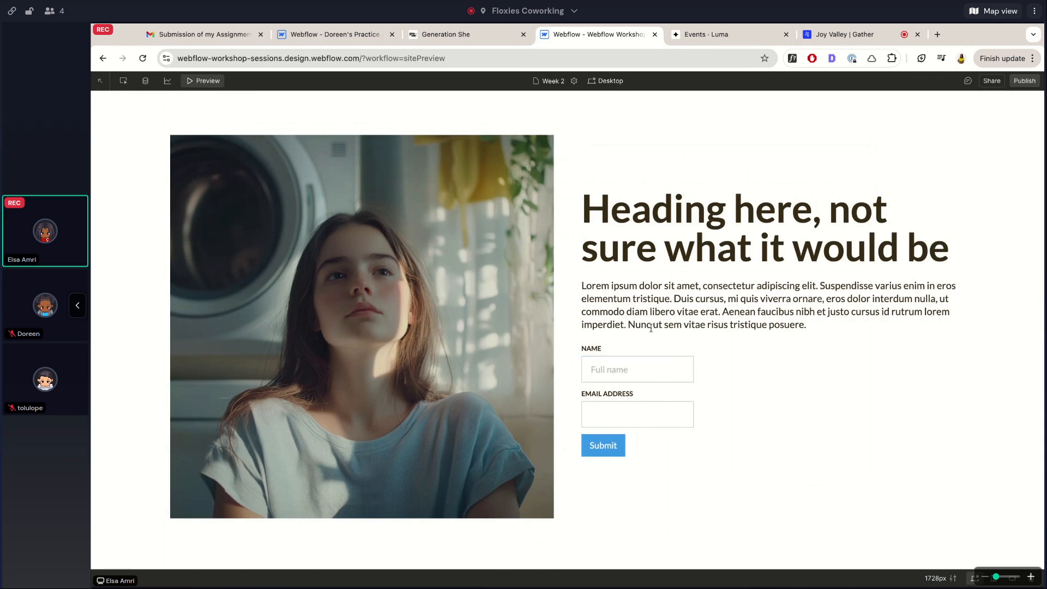
click(624, 371)
text(awelakwejlwkj)
double_click(640, 371)
key(BackSpace)
click(607, 328)
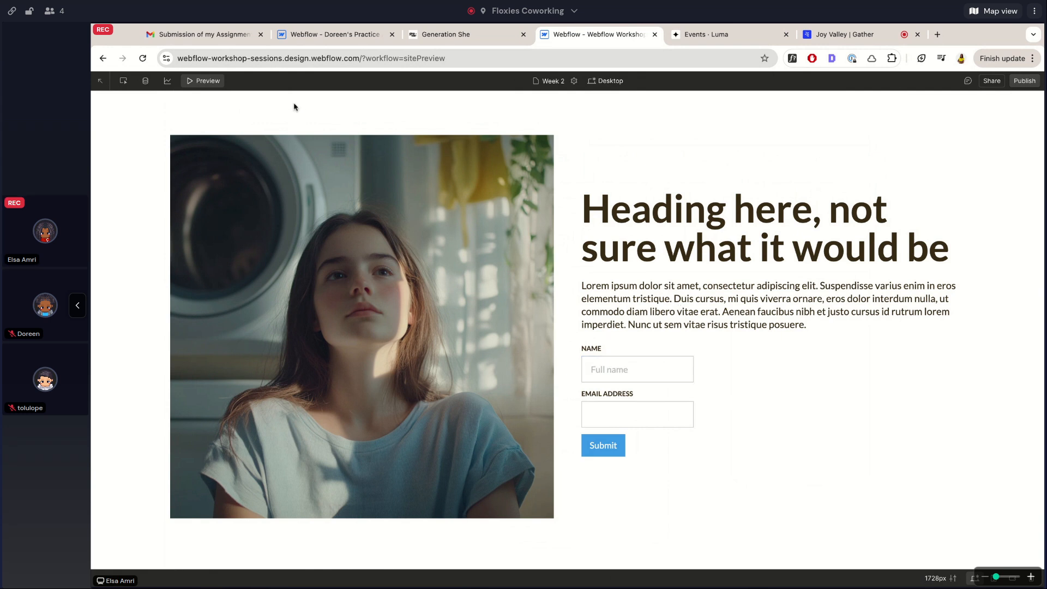
click(193, 82)
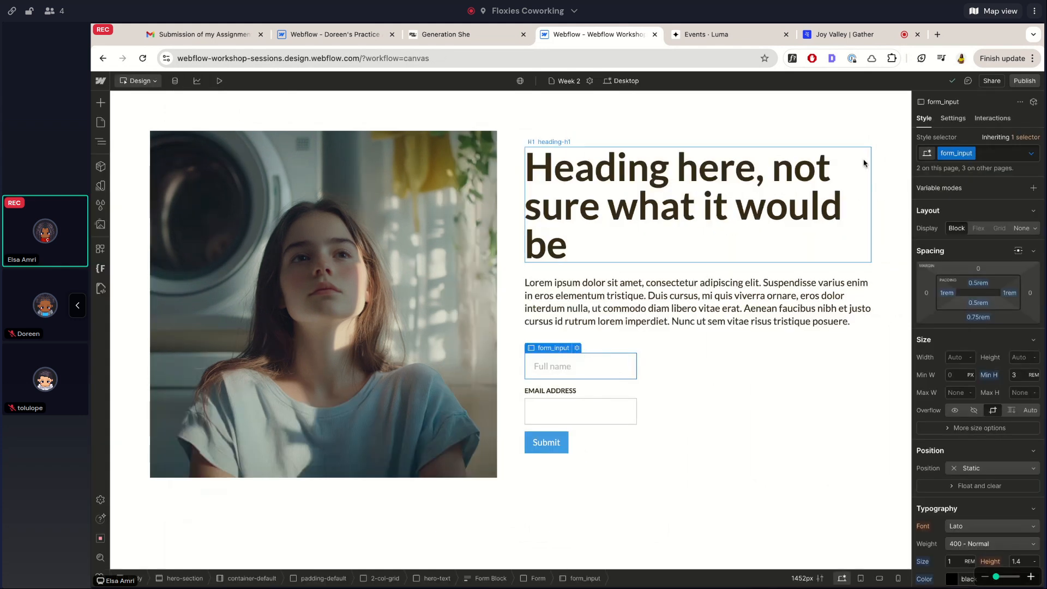
Give the input's Focused state a solid red border
click(1034, 153)
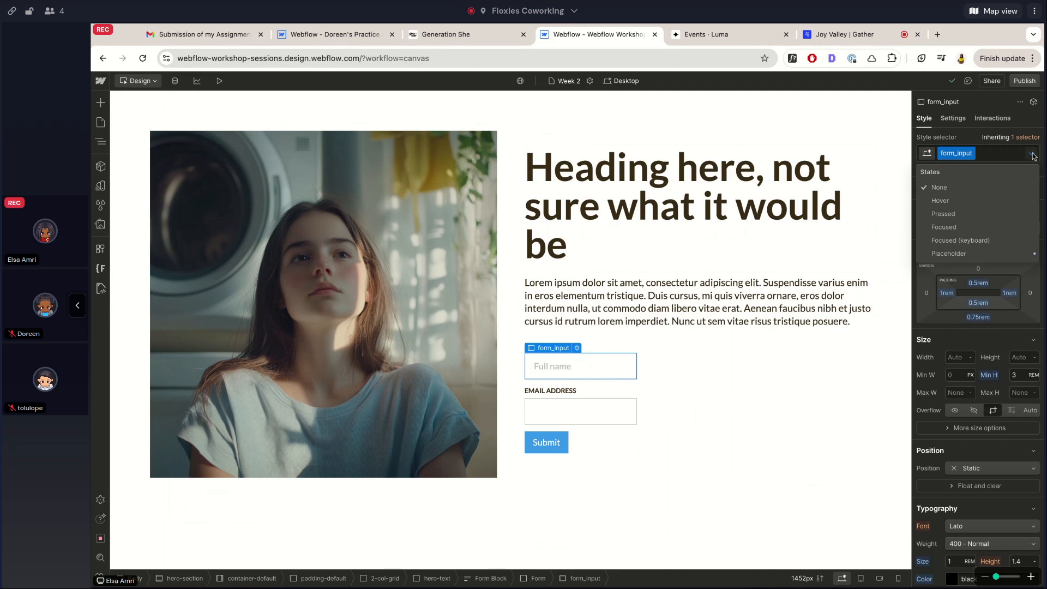
click(941, 228)
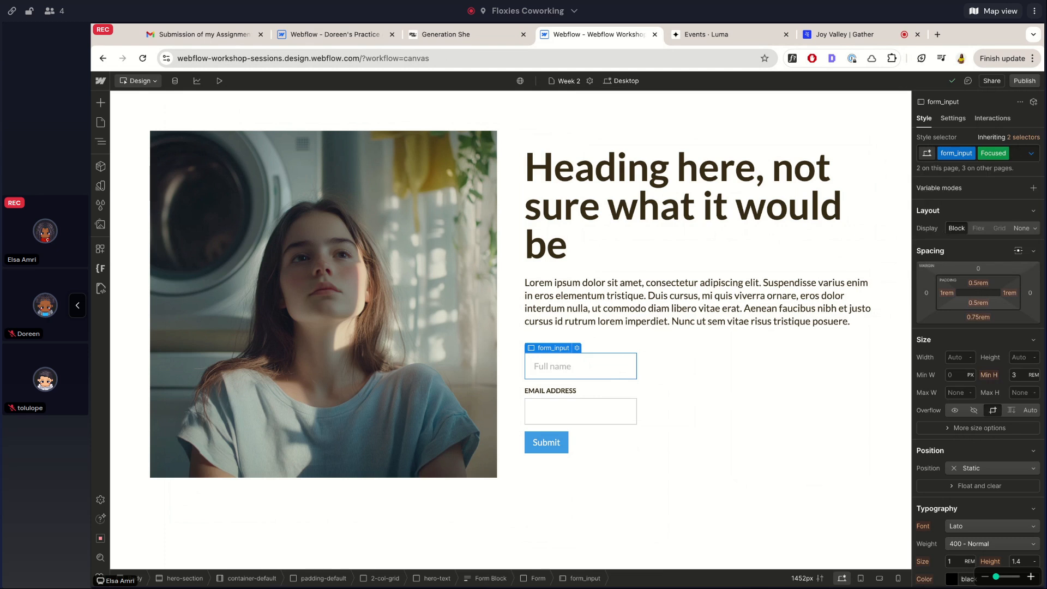
scroll(996, 302, down, 10)
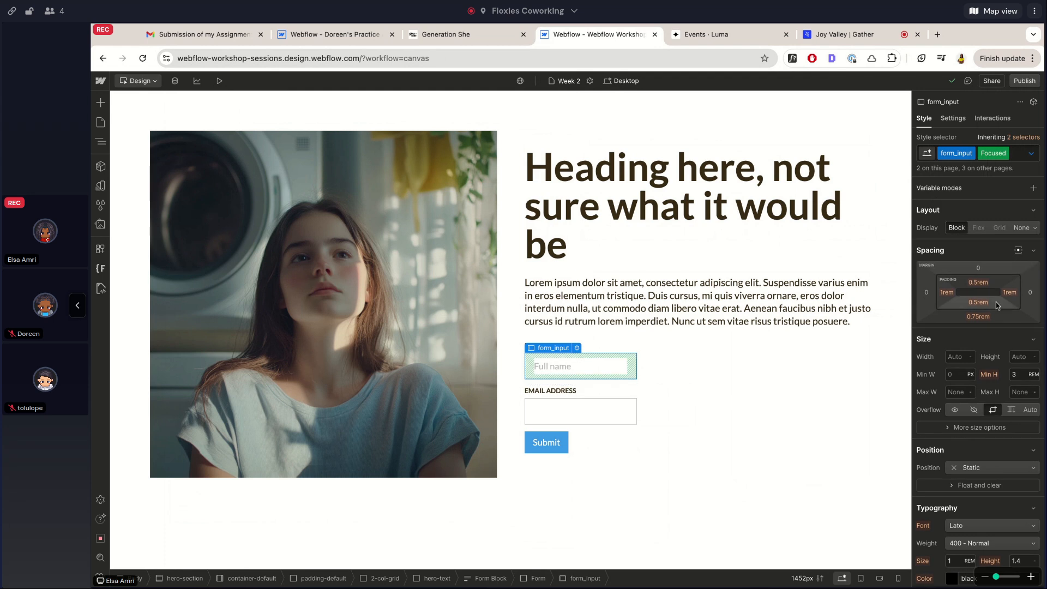
scroll(1003, 382, down, 3)
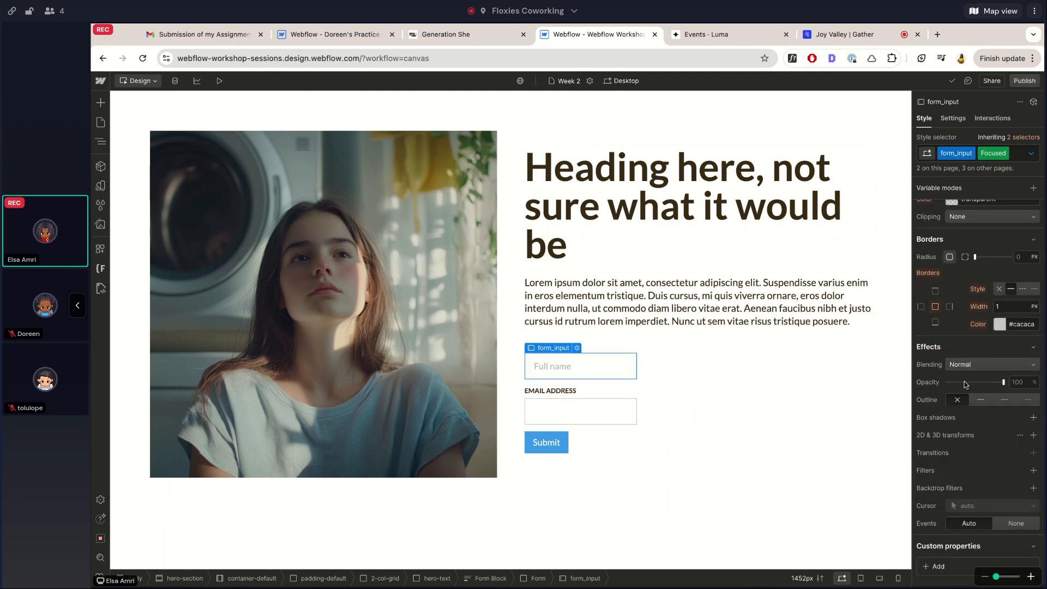
scroll(965, 384, up, 2)
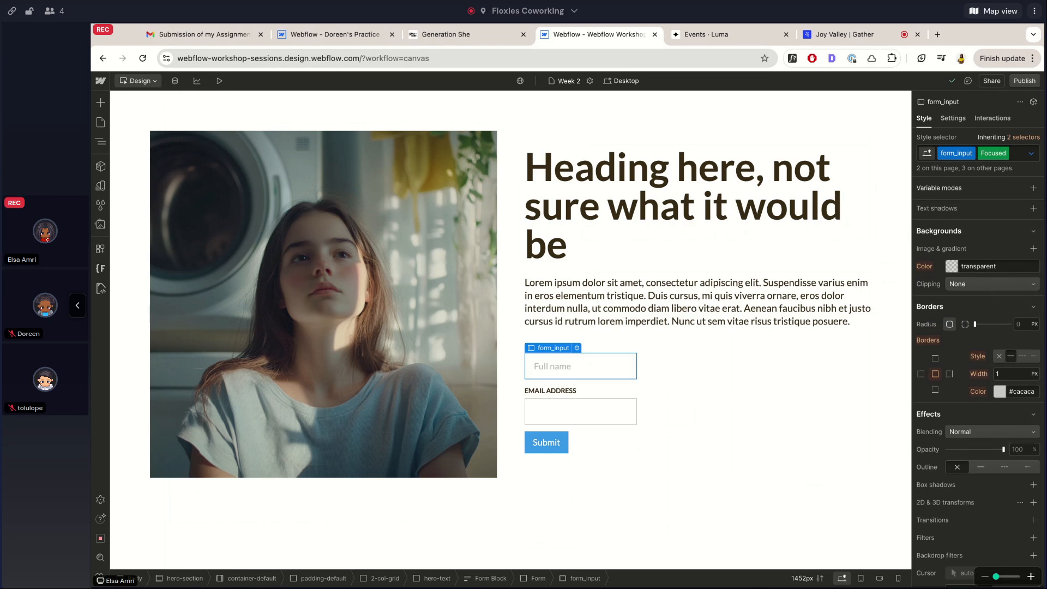
click(1011, 356)
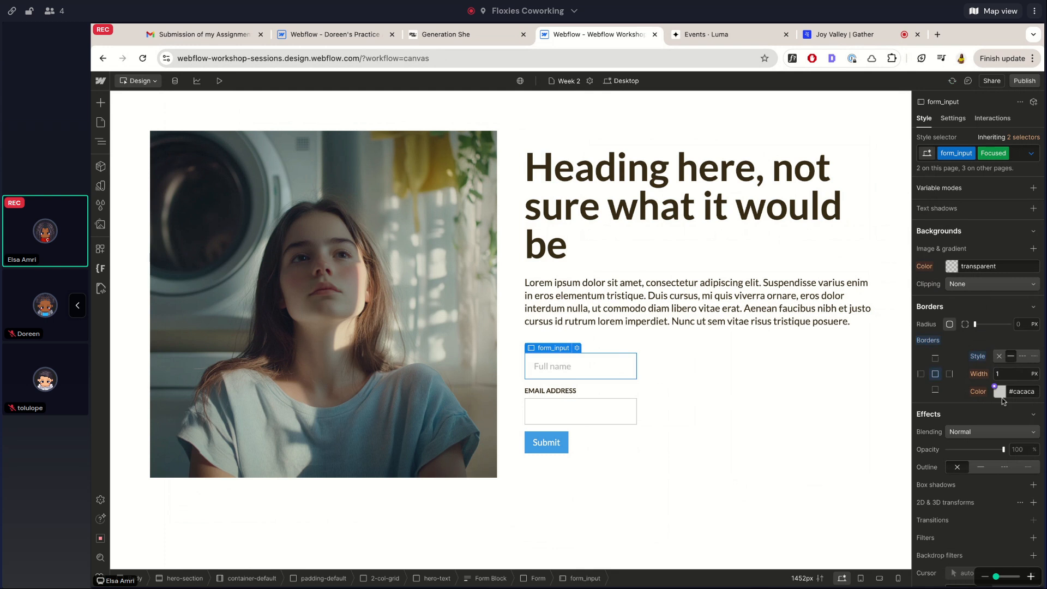
click(1000, 392)
drag(987, 427, 986, 404)
click(994, 339)
Add a 200 ms ease Border Color transition to the input's default state
click(1031, 153)
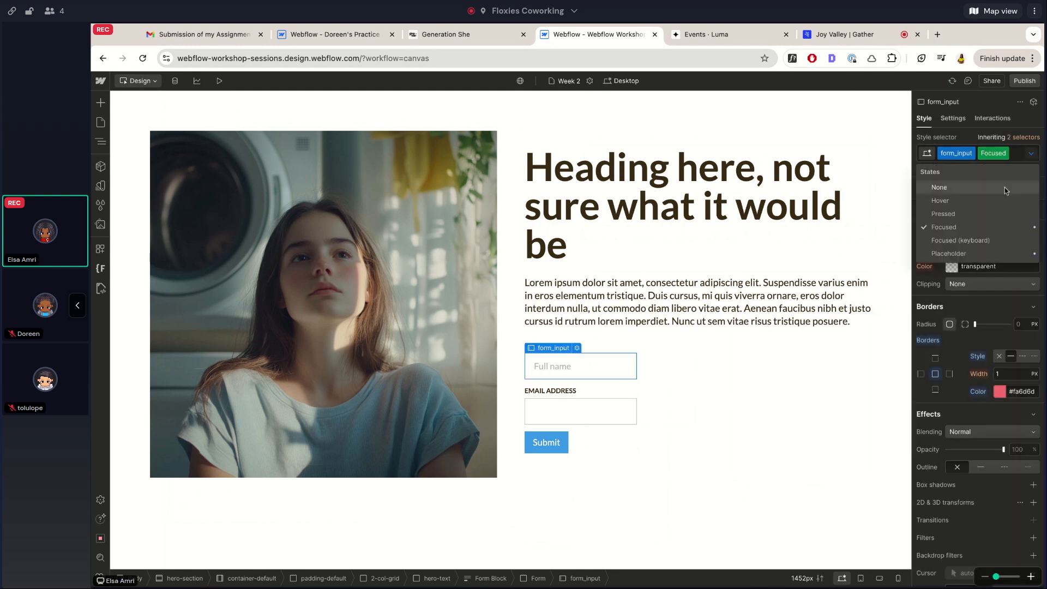
click(989, 189)
scroll(1009, 328, down, 2)
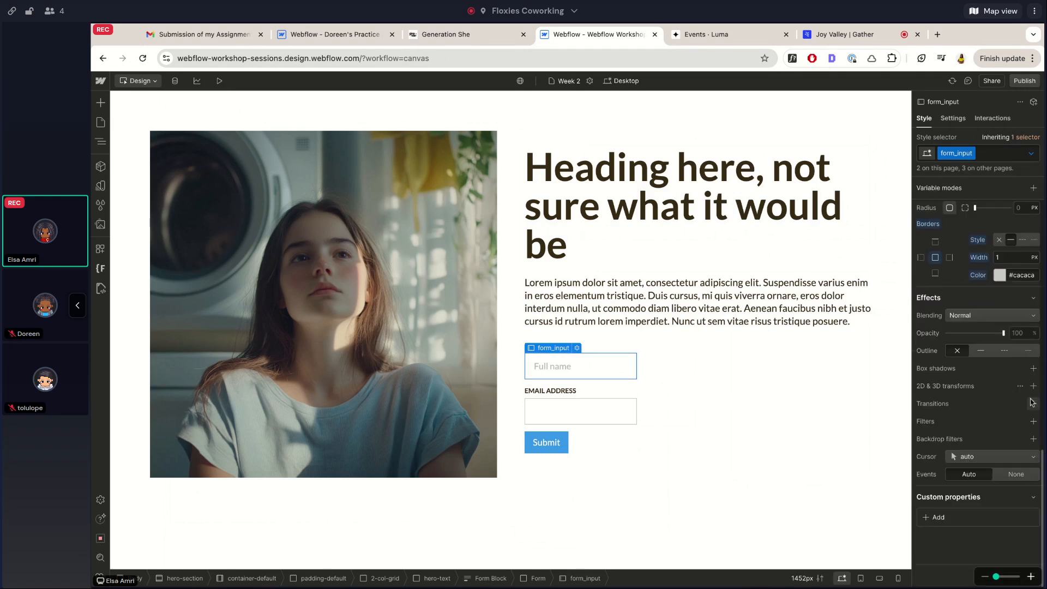
click(1034, 404)
click(972, 442)
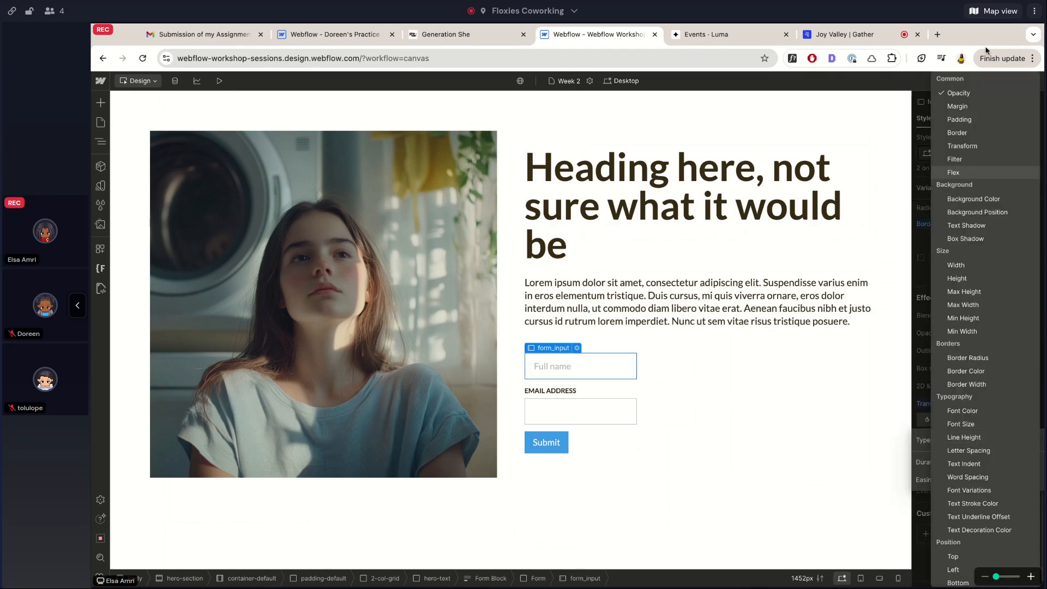
click(971, 372)
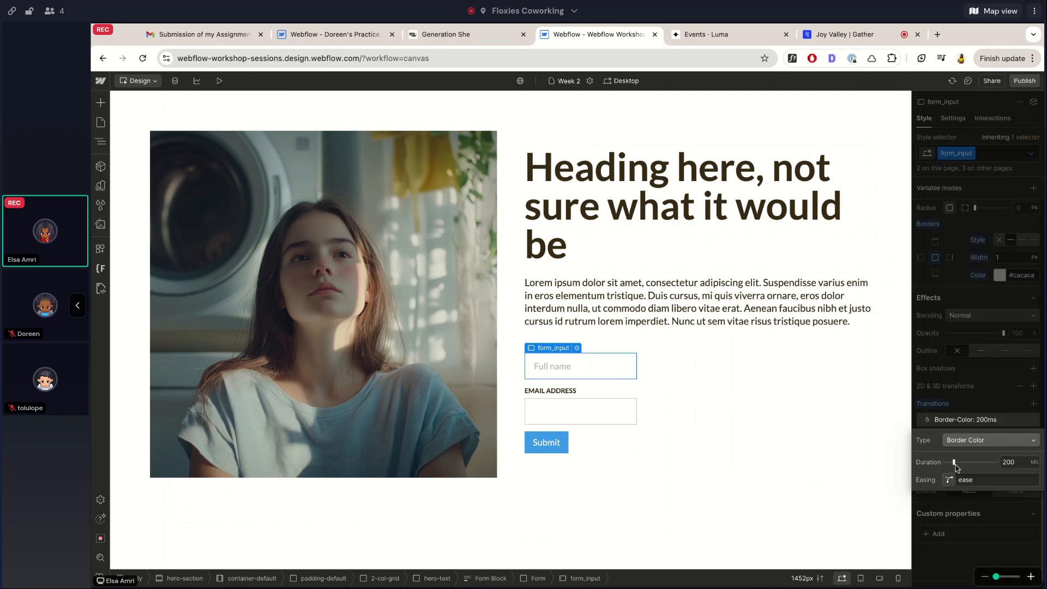
click(977, 378)
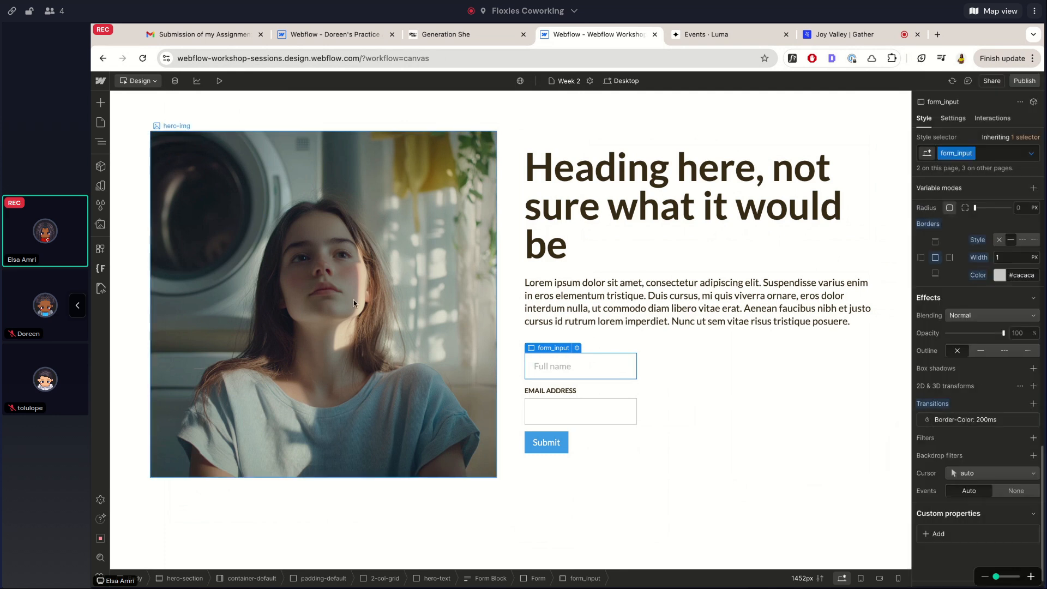
Preview the page and click in and out of Full name to check its focus border
click(219, 80)
click(632, 367)
click(632, 342)
click(629, 371)
click(647, 334)
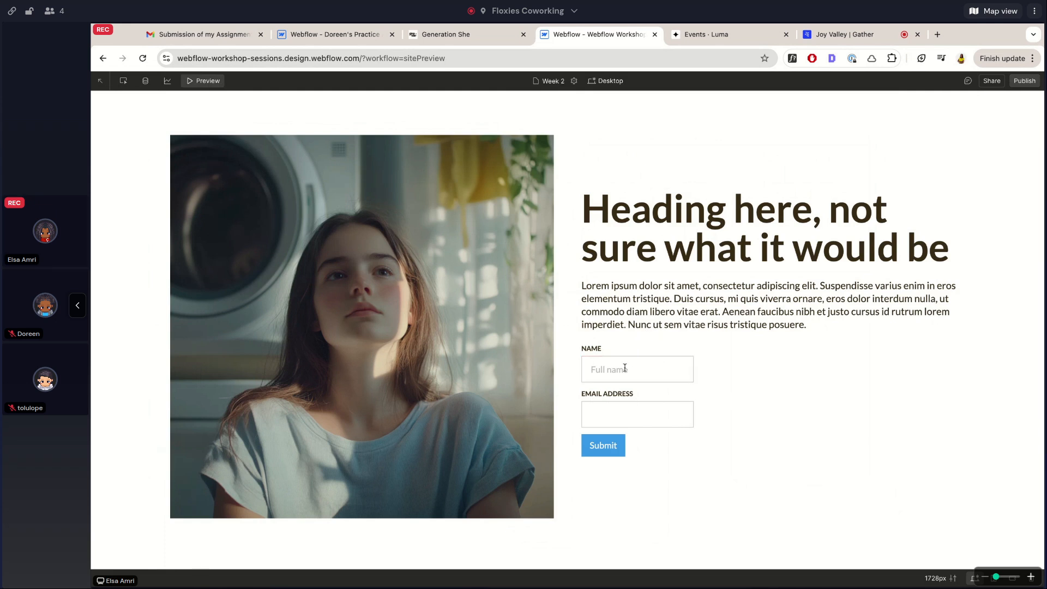
click(624, 369)
click(603, 315)
click(631, 369)
click(629, 351)
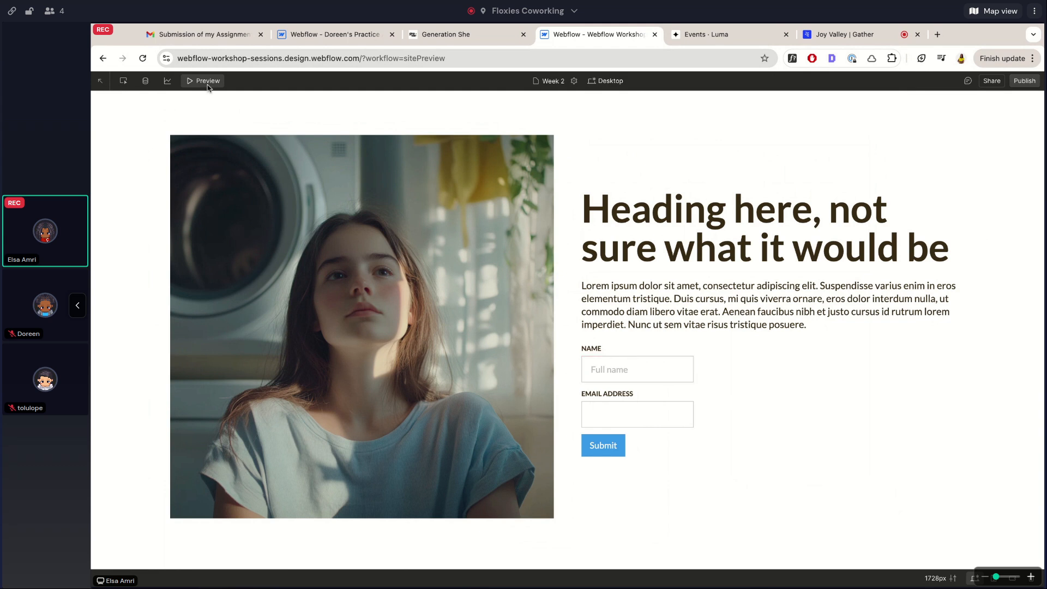
click(205, 82)
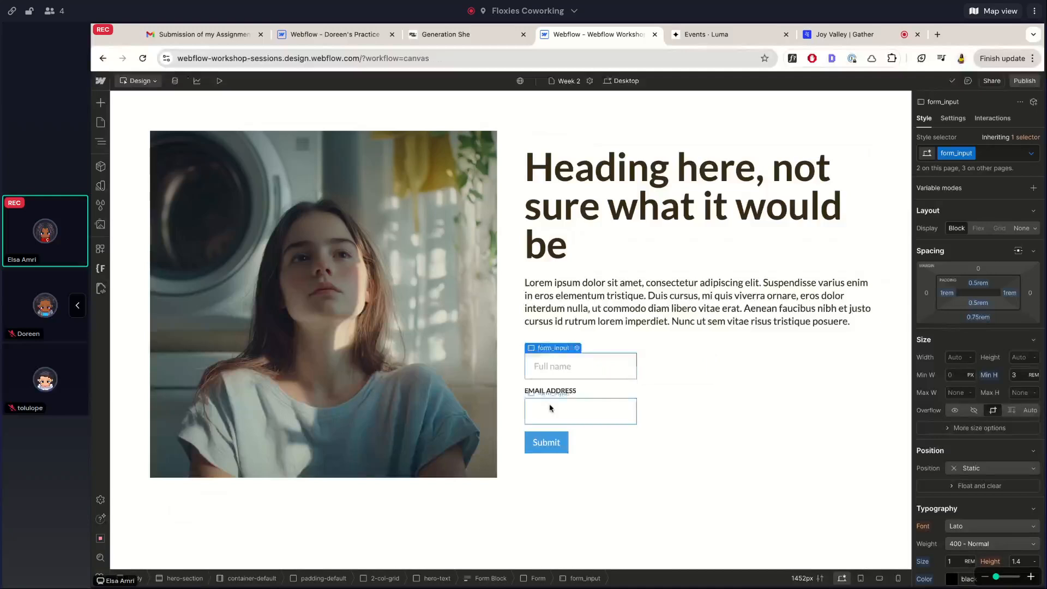
Open the email, then the Full name field settings, moving the popover right of the form
double_click(550, 408)
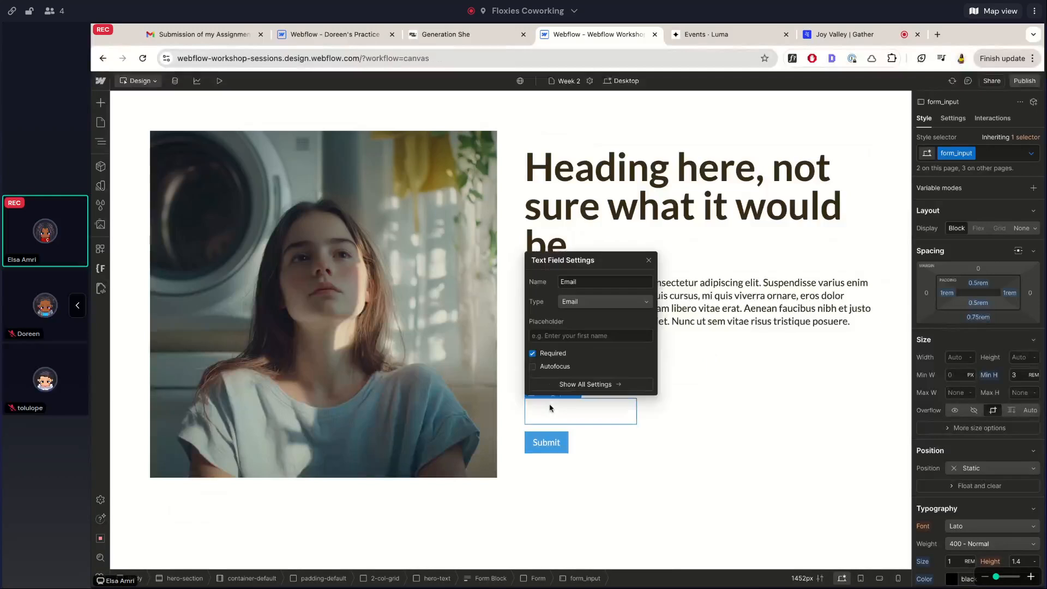
drag(592, 259, 775, 260)
double_click(597, 369)
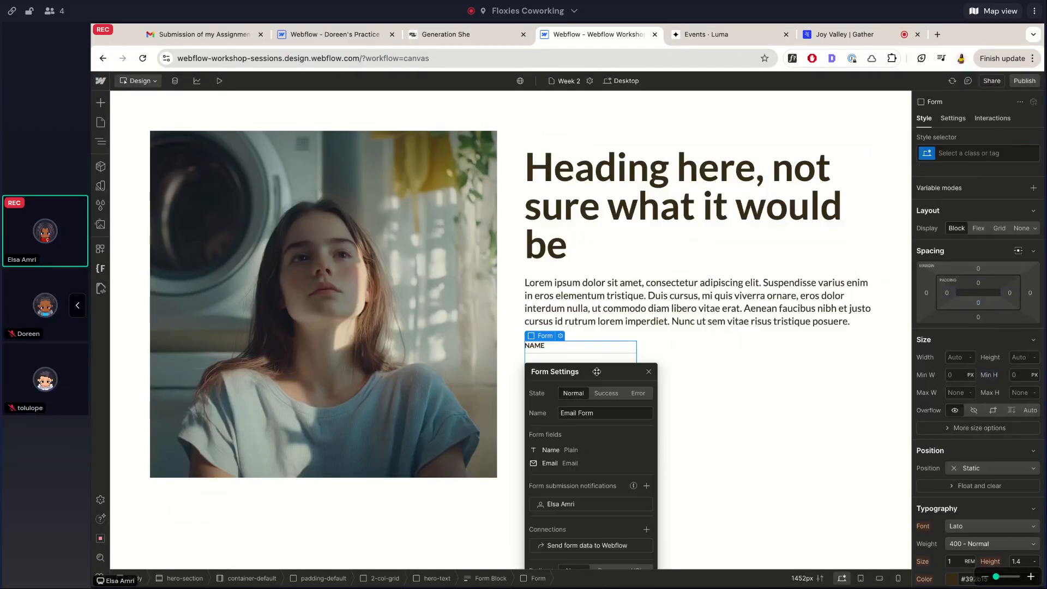
drag(587, 394, 712, 355)
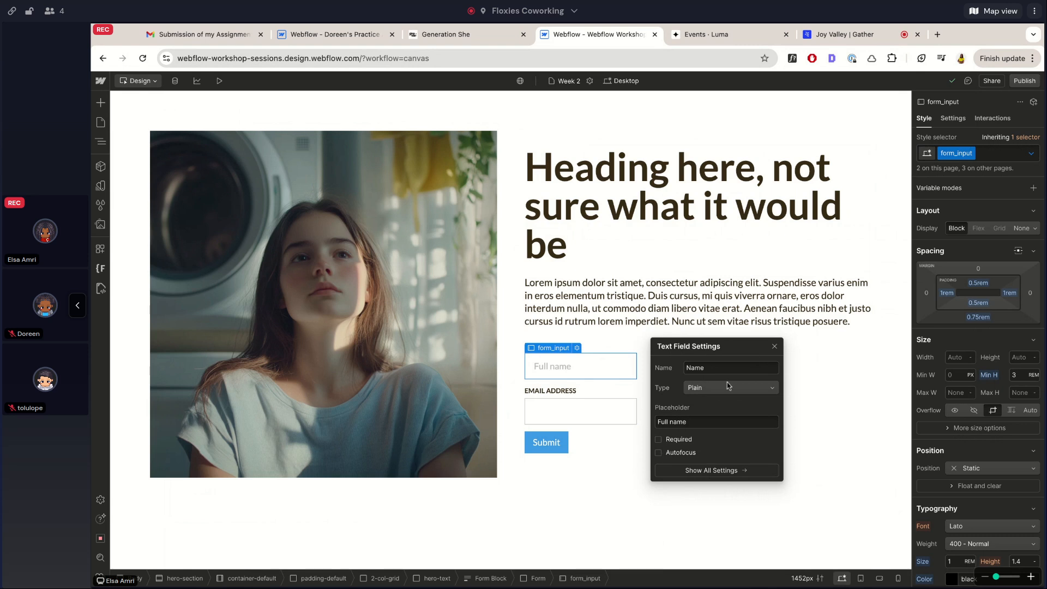
Show the field's settings in the side panel, close the floating popover and select the whole form
click(953, 119)
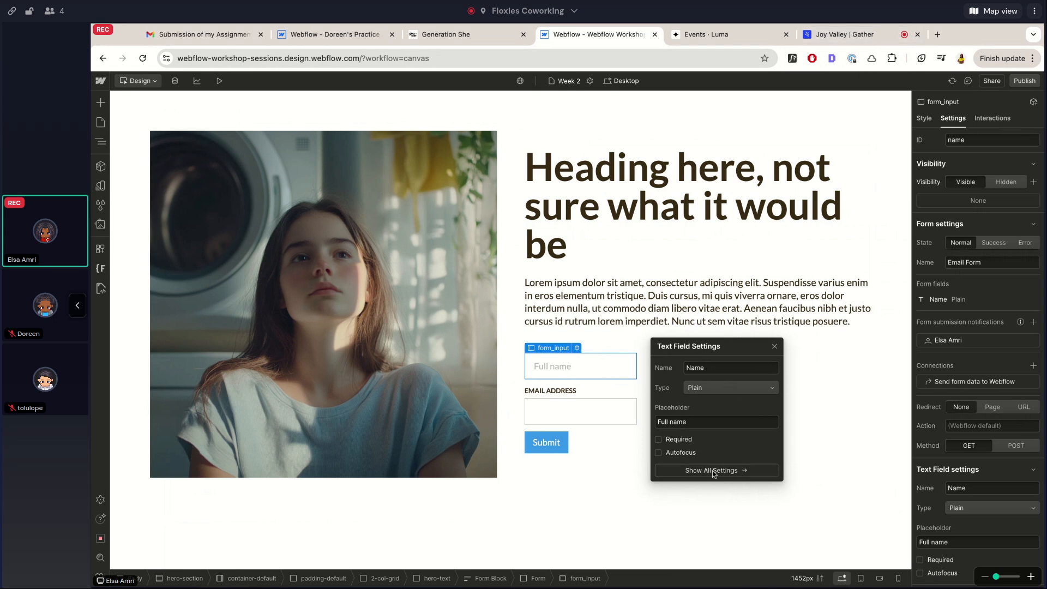
click(774, 346)
scroll(969, 255, down, 1)
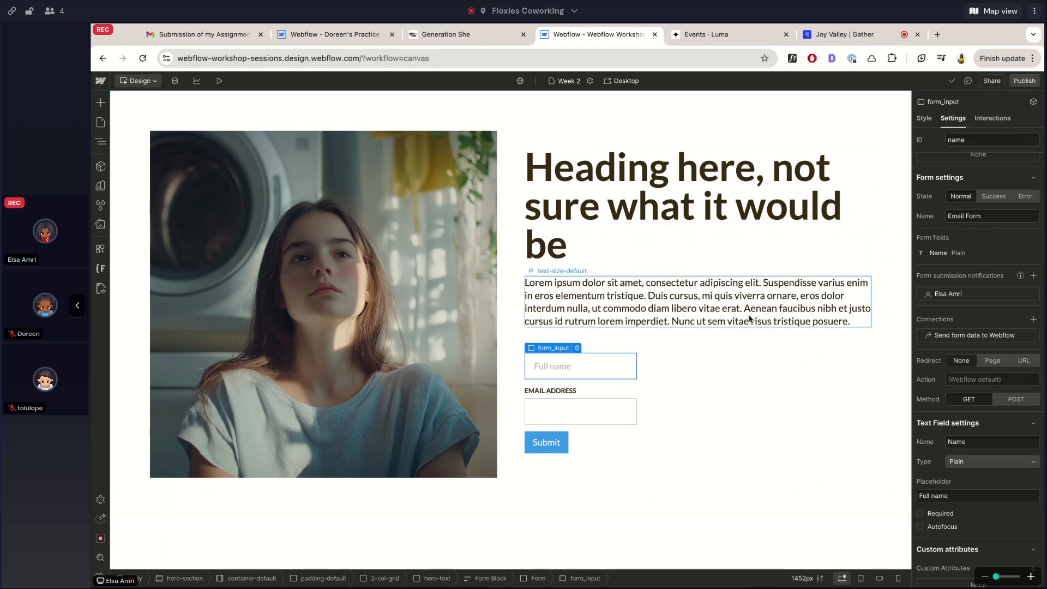
click(575, 428)
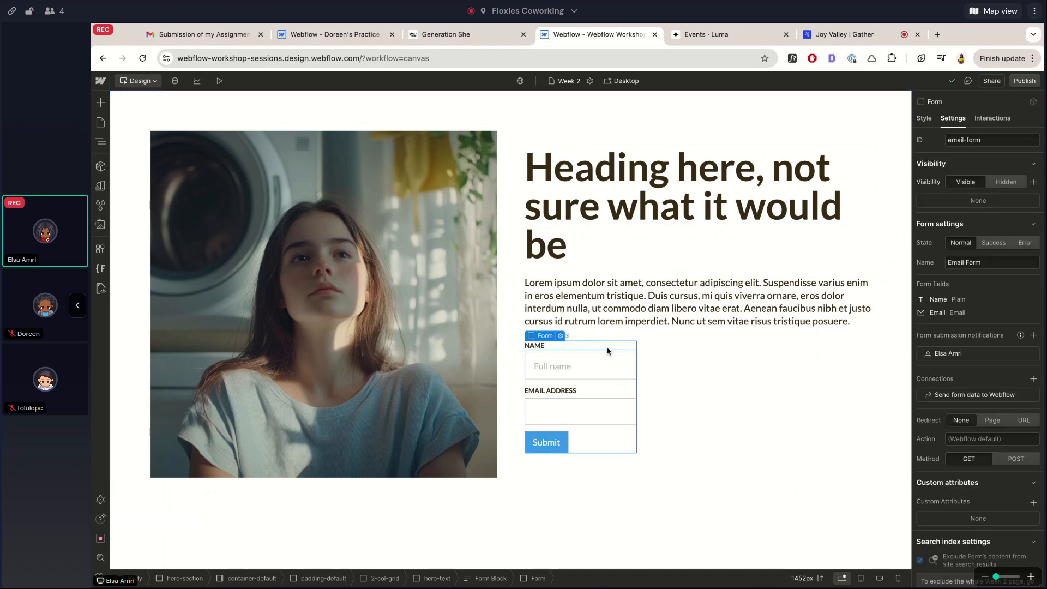
Select the Full name and email inputs, then the parent Email Form
click(602, 371)
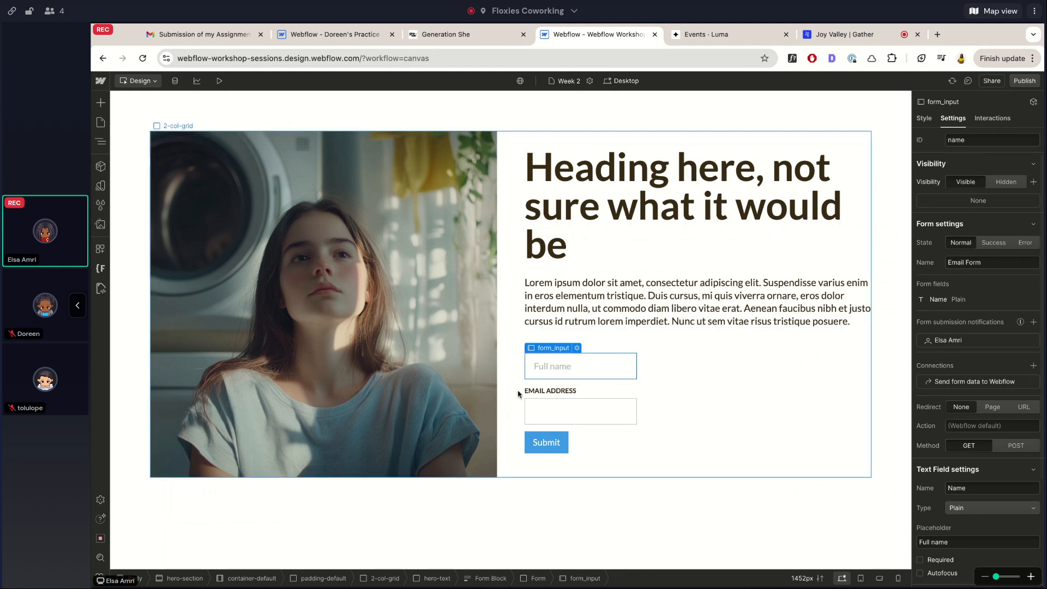
click(577, 408)
click(619, 368)
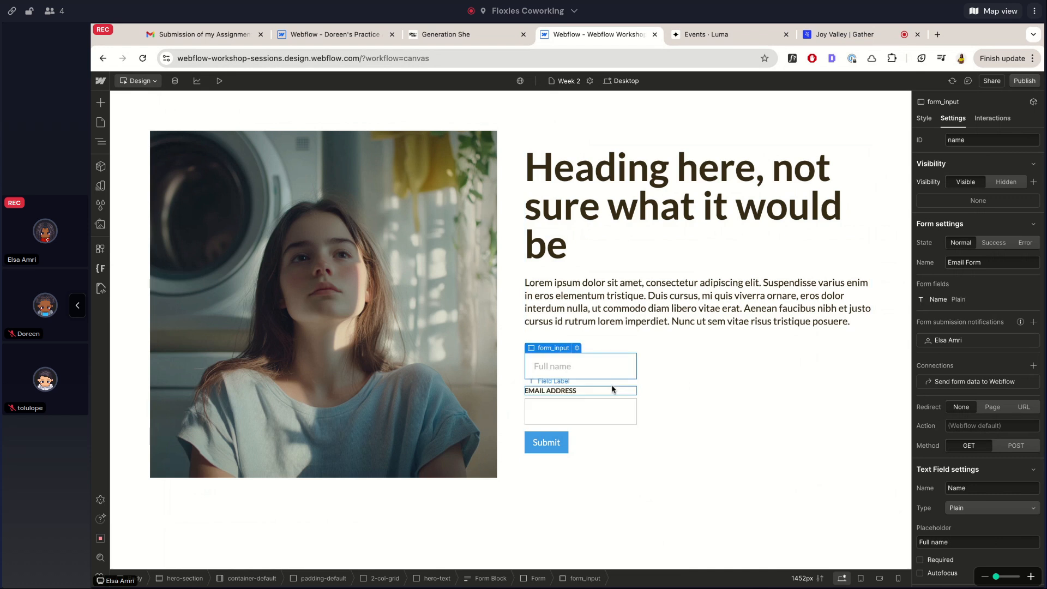
click(611, 384)
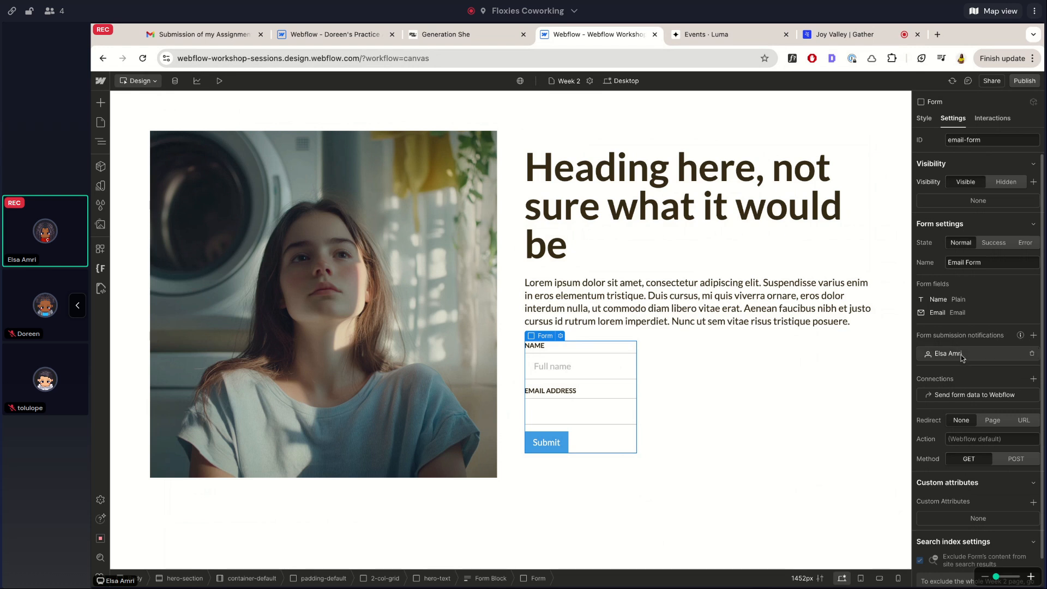
Explore the submission-notification recipient options, then open Manage notification settings
mouse_move(1022, 338)
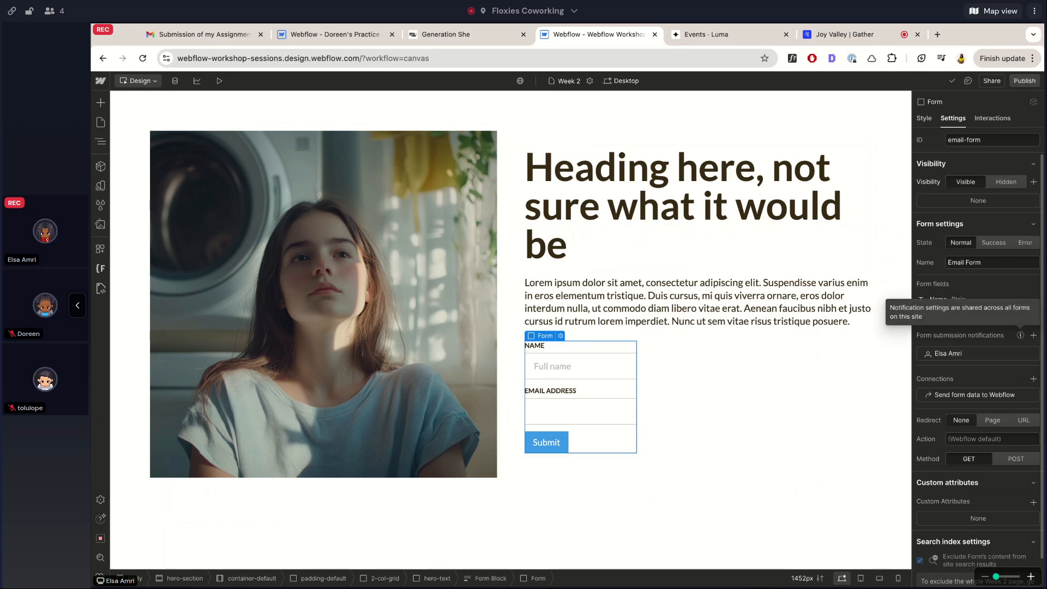
click(1034, 336)
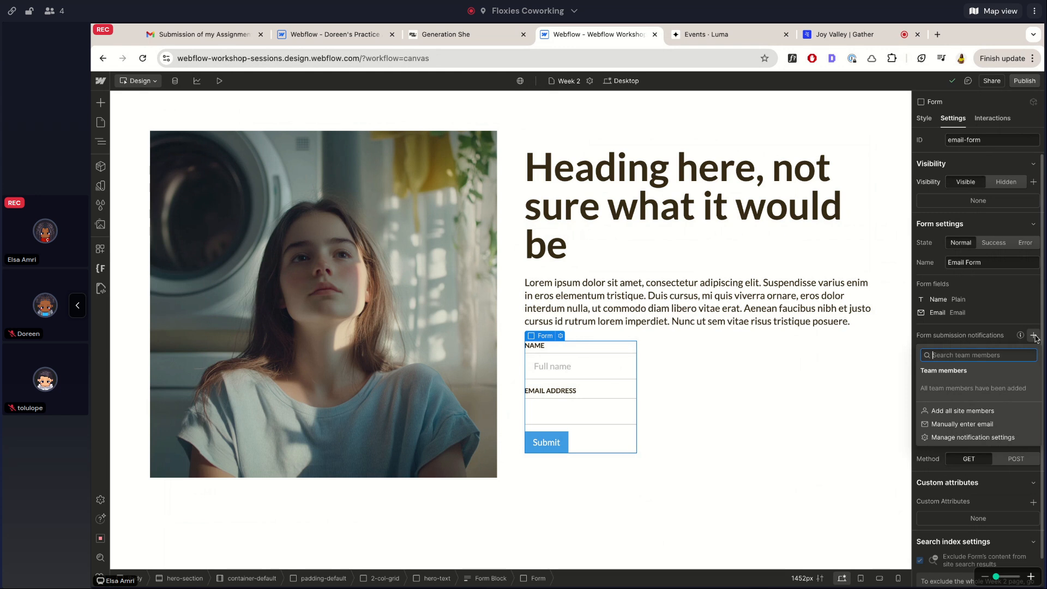
click(1000, 335)
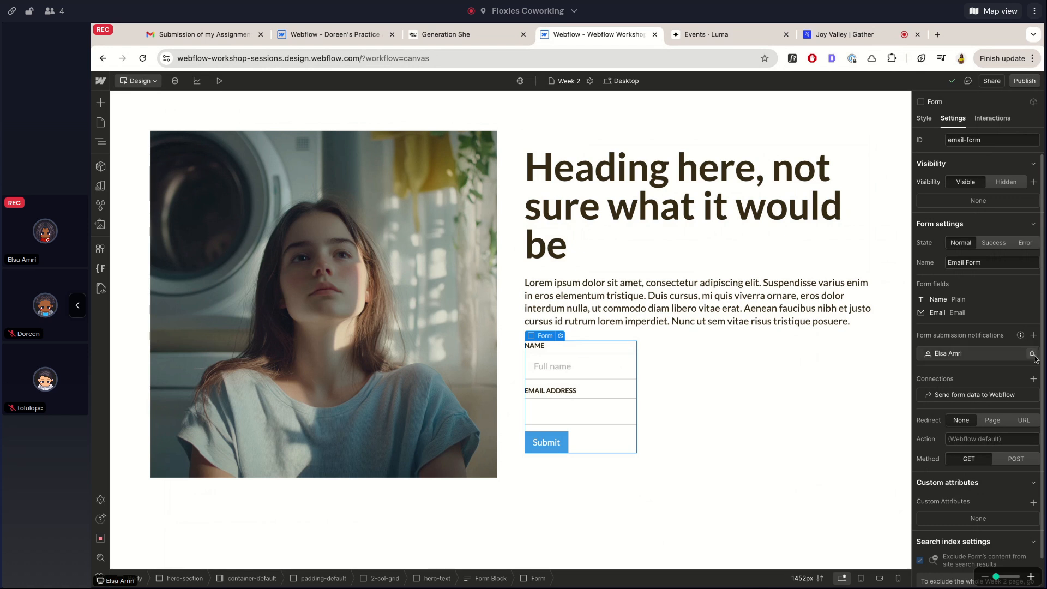
click(1034, 335)
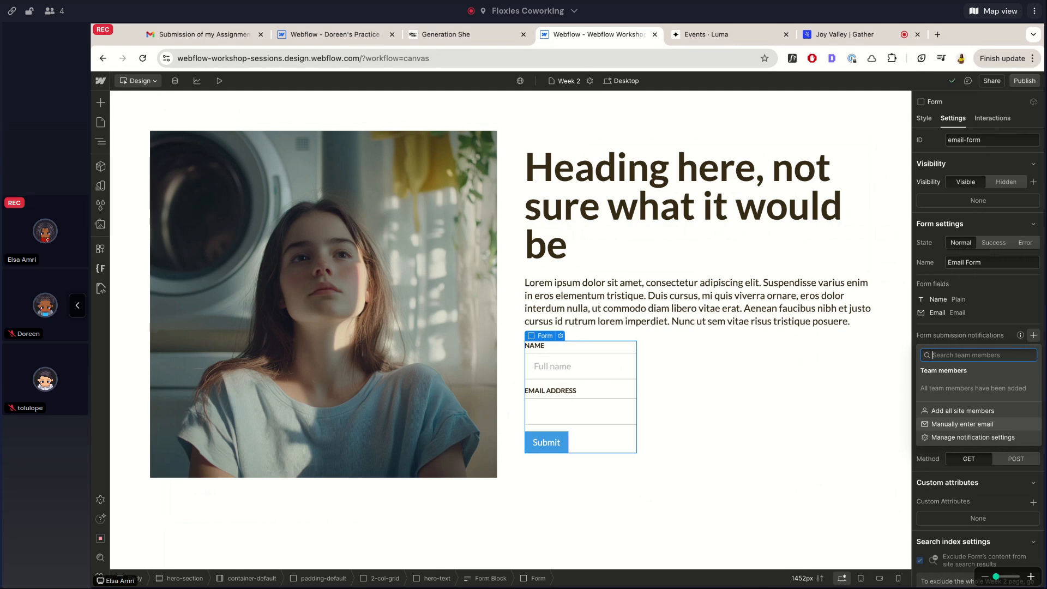
click(962, 424)
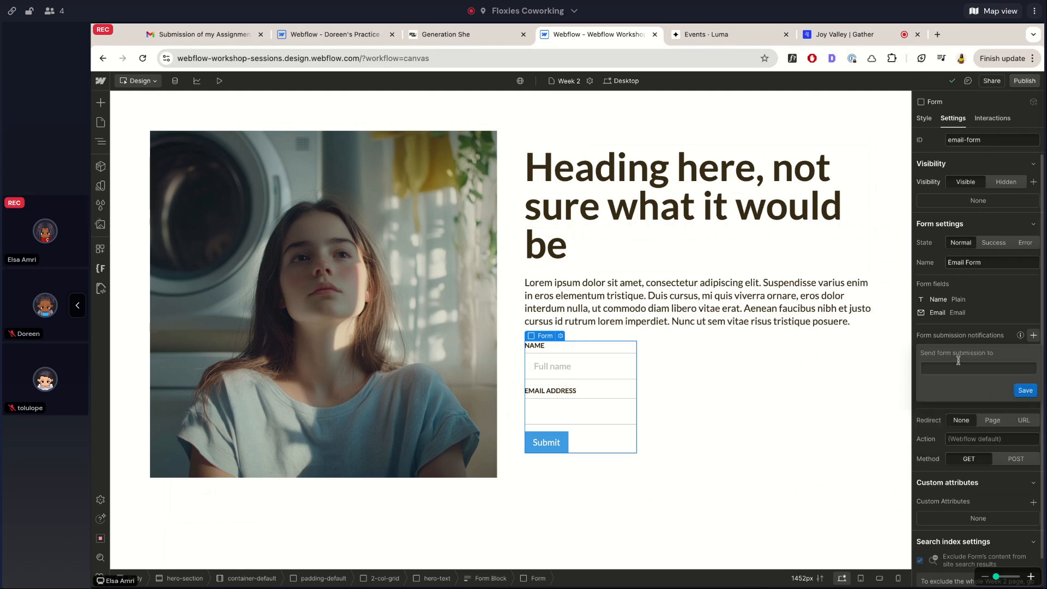
click(990, 320)
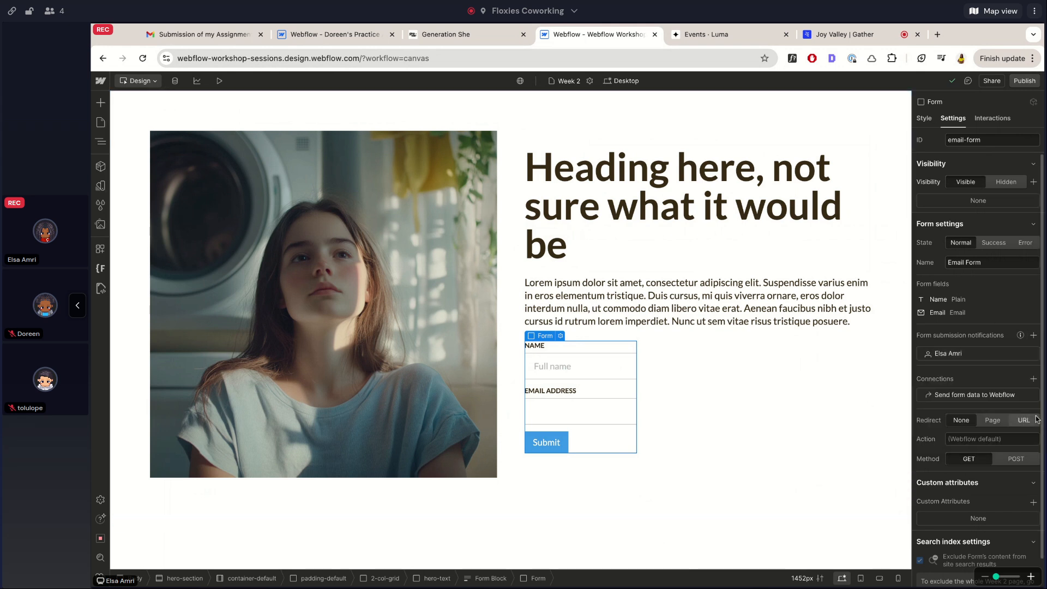
click(1034, 335)
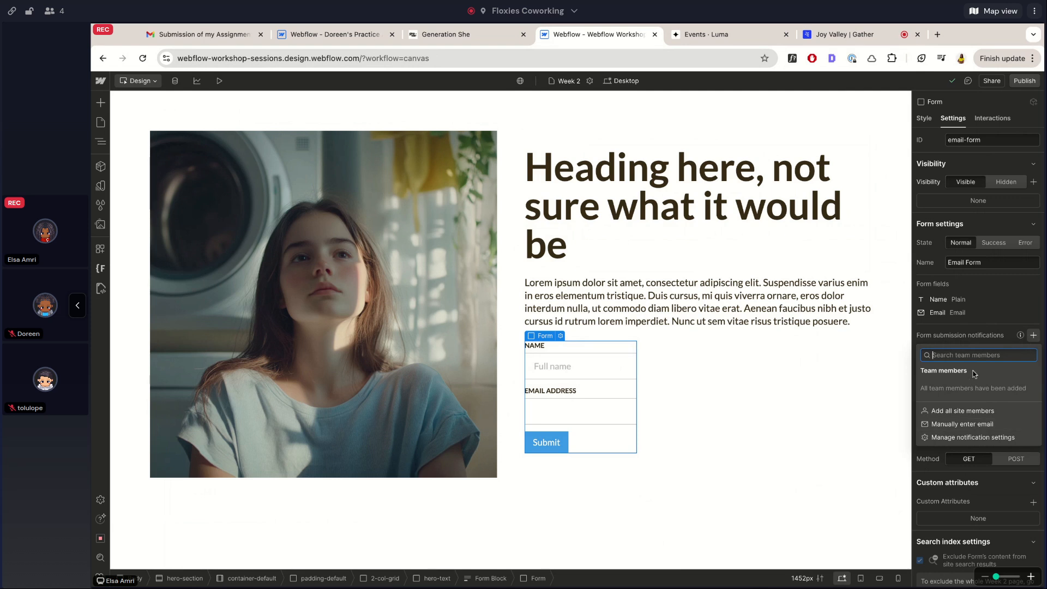
click(958, 439)
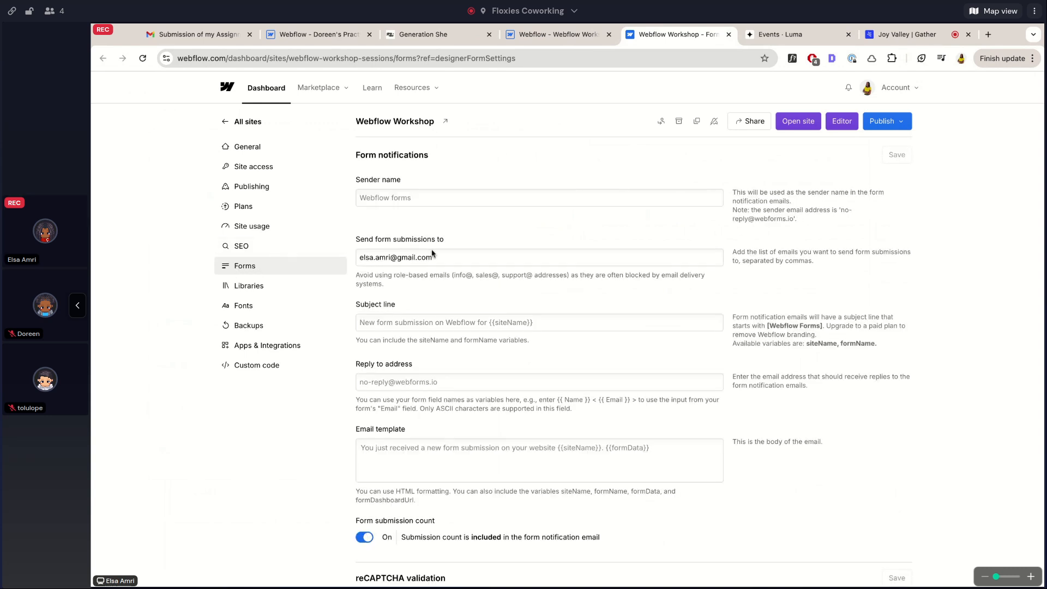
Review the 'Send form submissions to' address on the dashboard Forms page, then return to the Designer
scroll(432, 253, down, 5)
scroll(434, 251, up, 5)
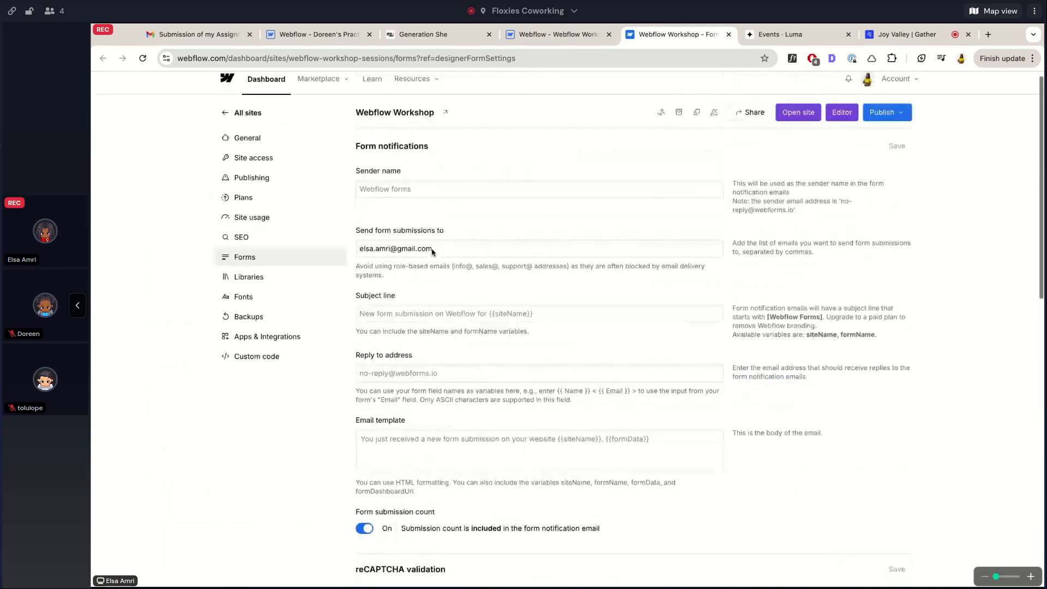
scroll(432, 250, up, 1)
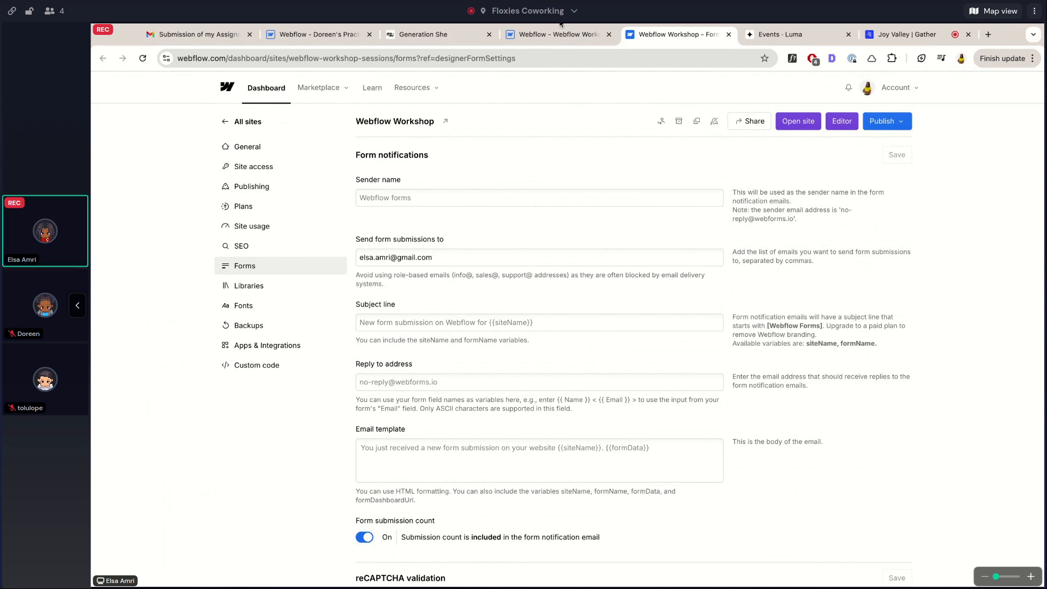
click(569, 34)
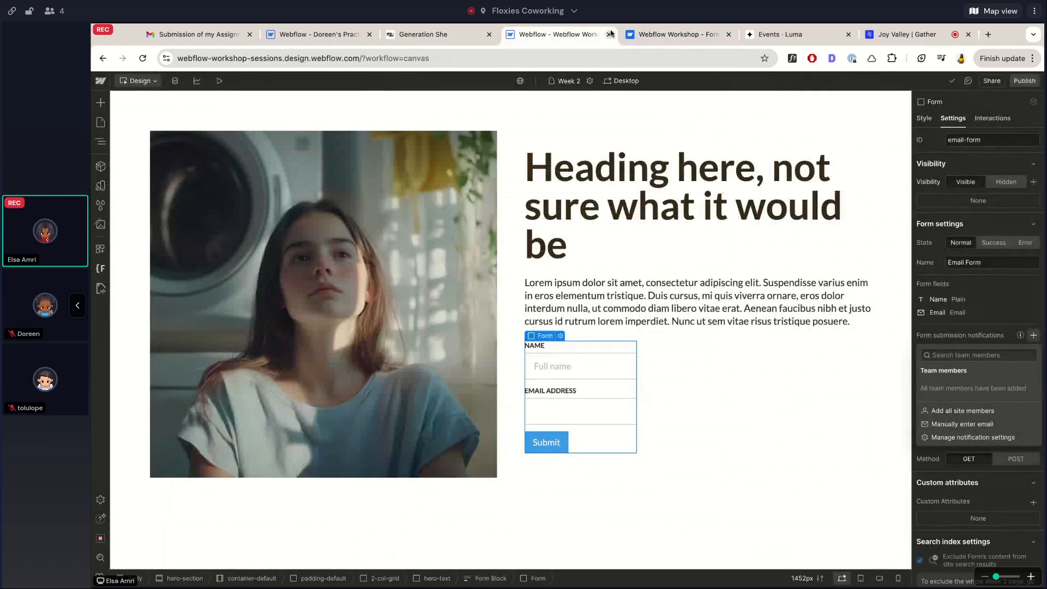
click(671, 34)
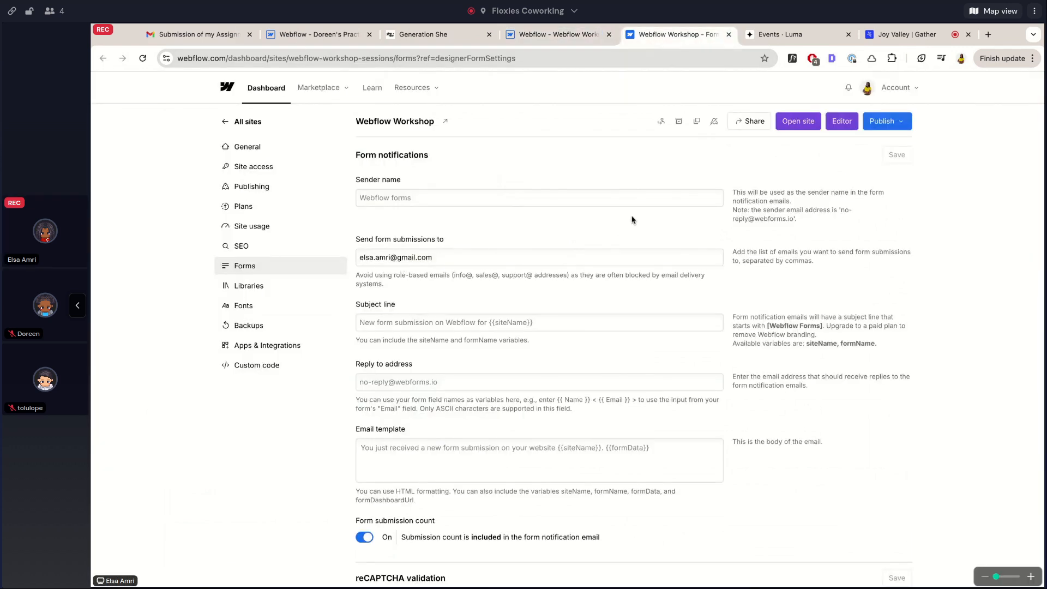
click(548, 40)
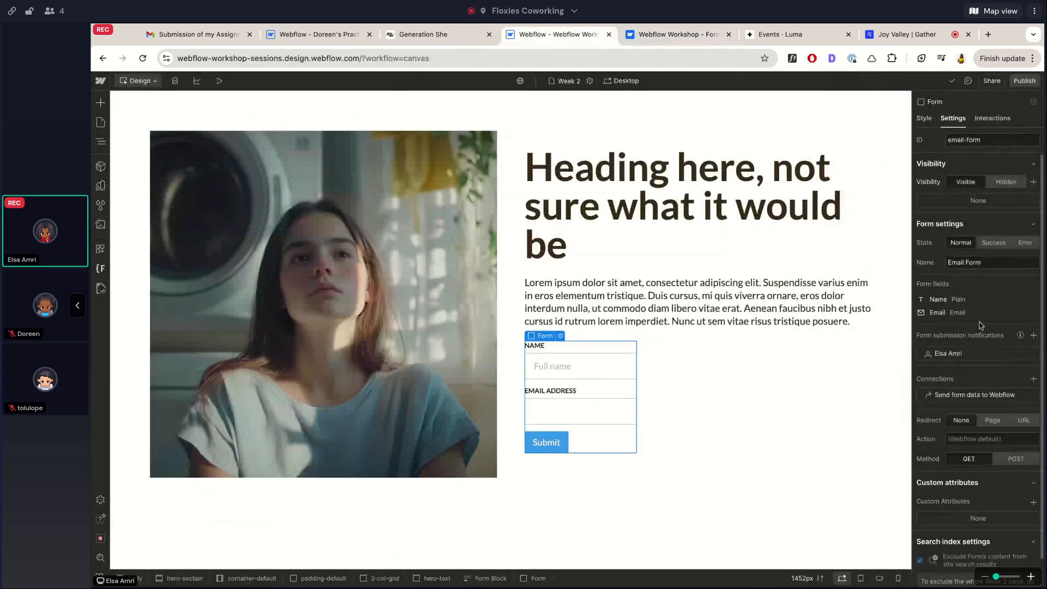
scroll(967, 371, down, 1)
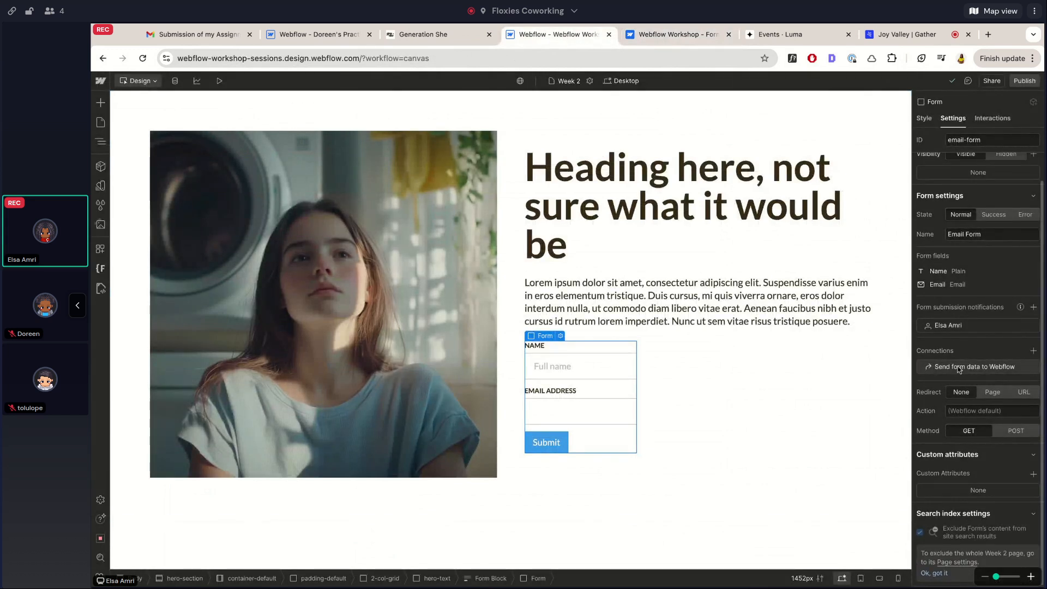
Briefly open the forms data page in a new tab and close it, then toggle the element tree
click(961, 367)
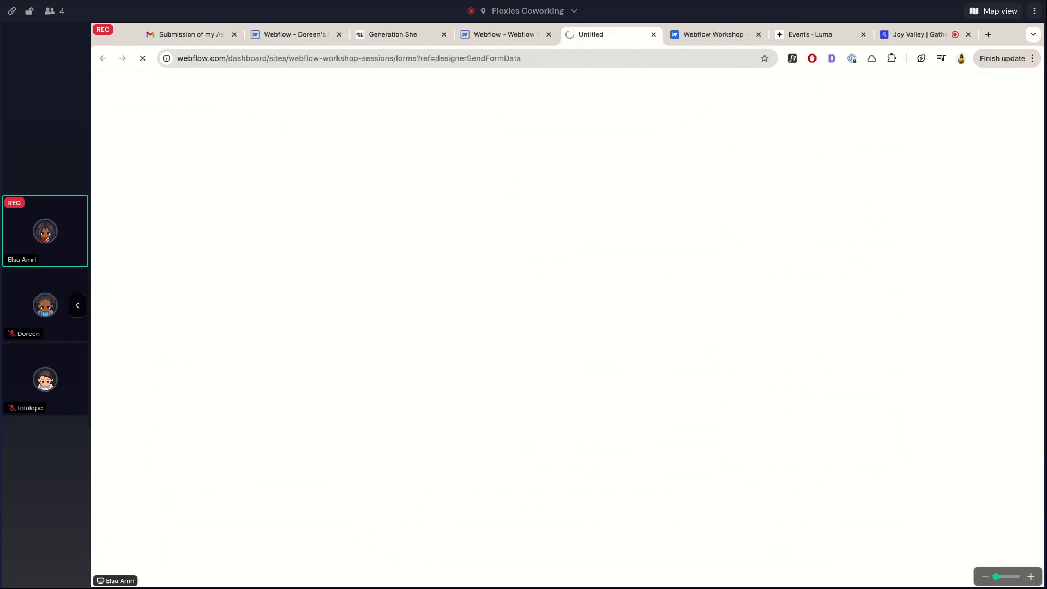
click(653, 35)
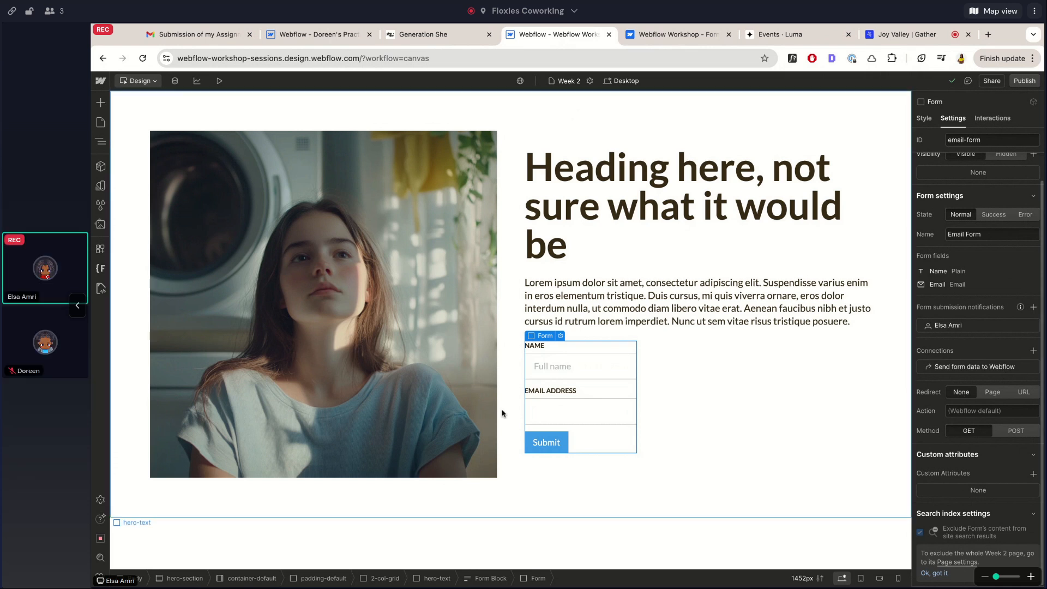
click(101, 141)
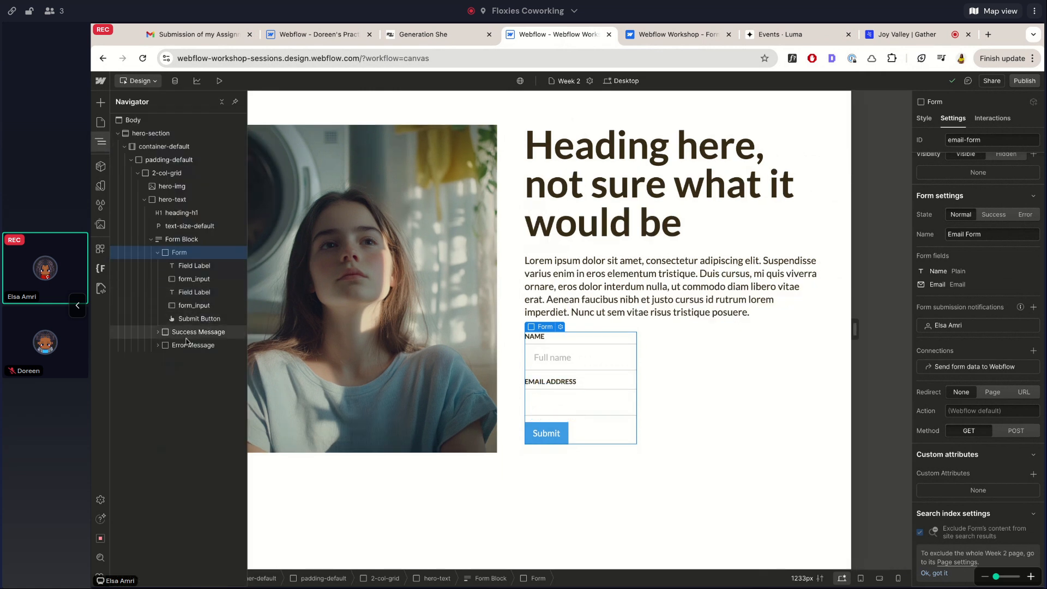
click(101, 142)
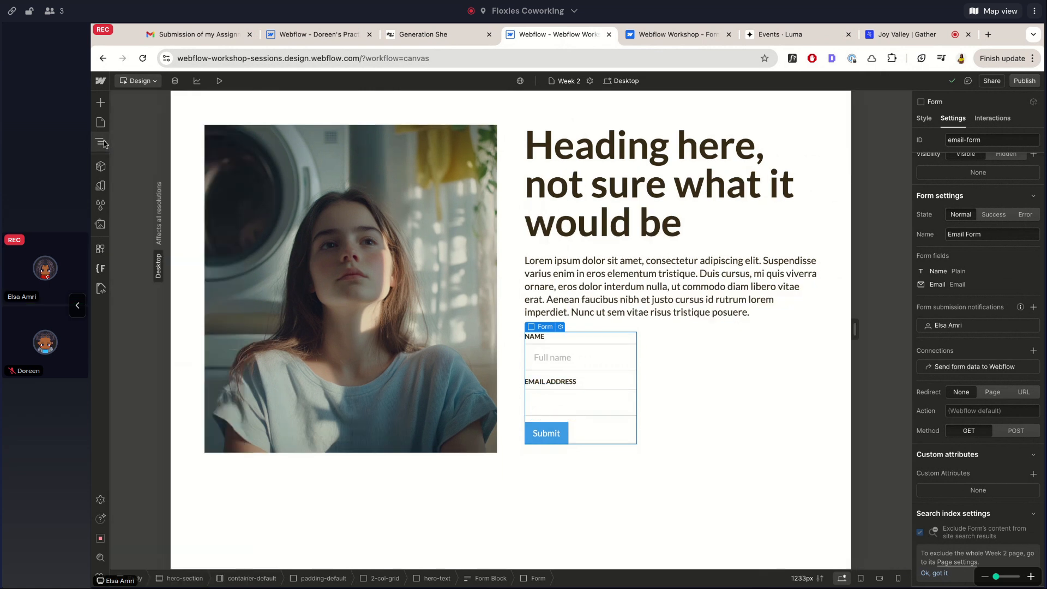
Set the form's Redirect to None after trying the Page and URL options
click(988, 401)
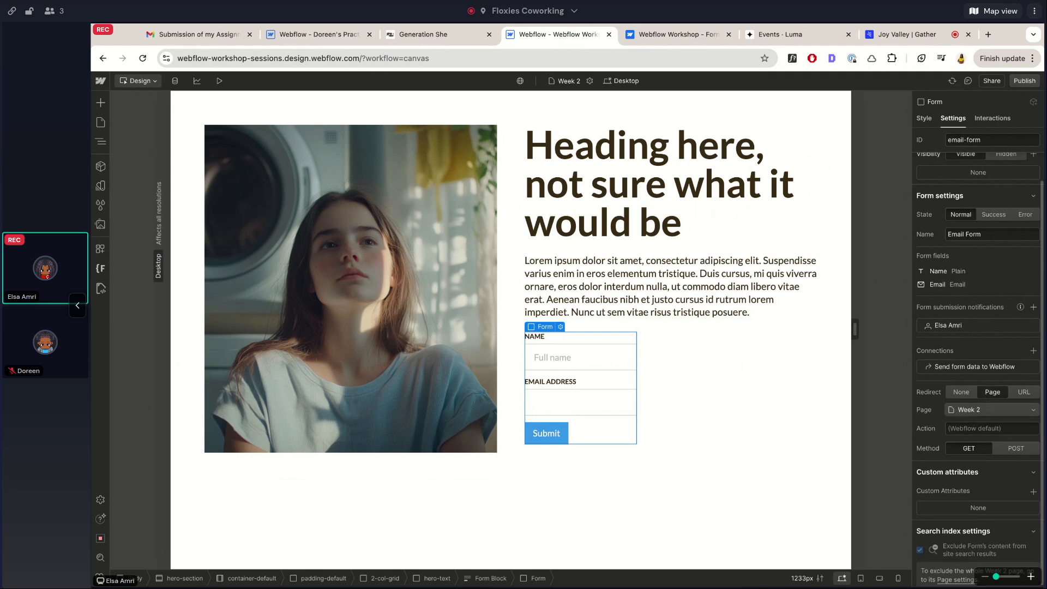
click(972, 412)
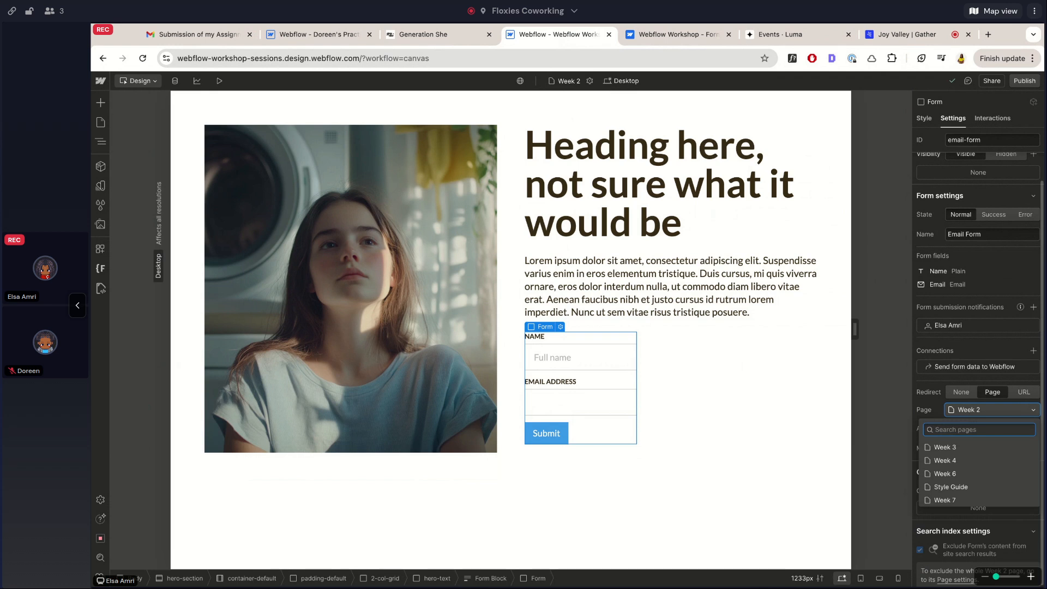
click(981, 394)
click(1019, 393)
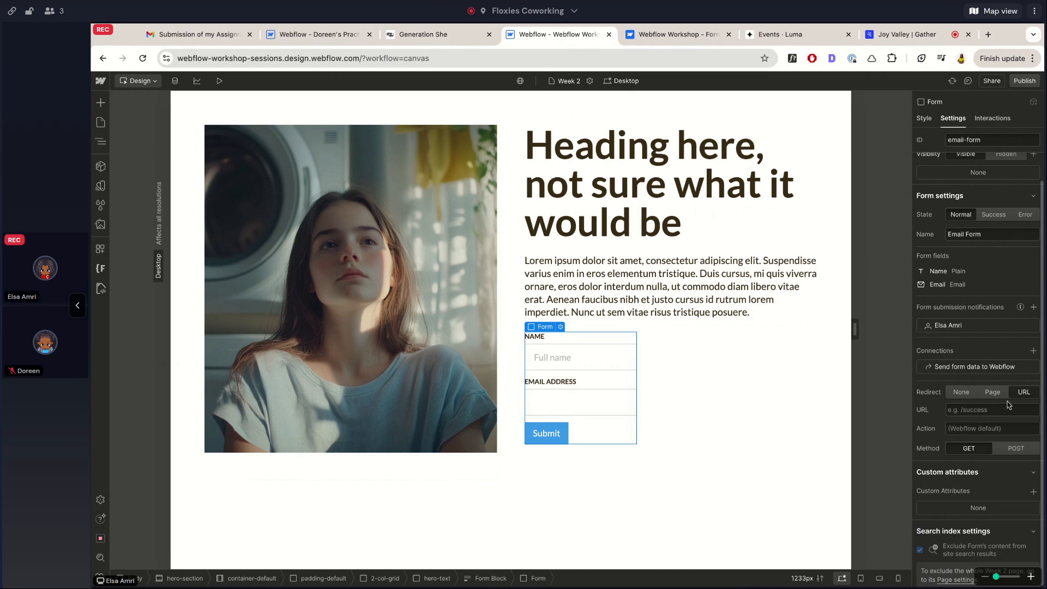
click(953, 393)
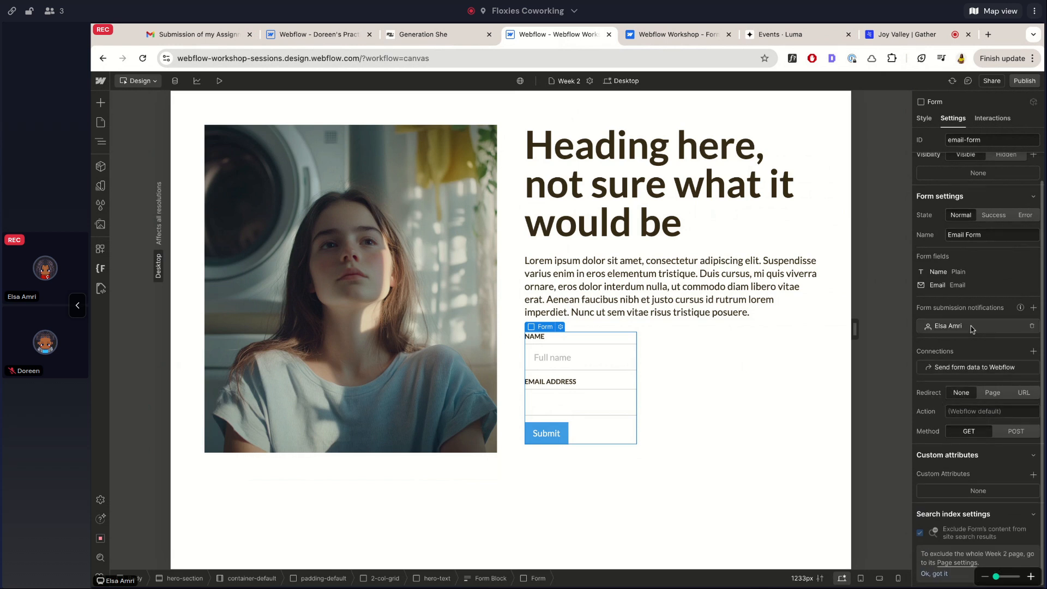
scroll(971, 326, up, 1)
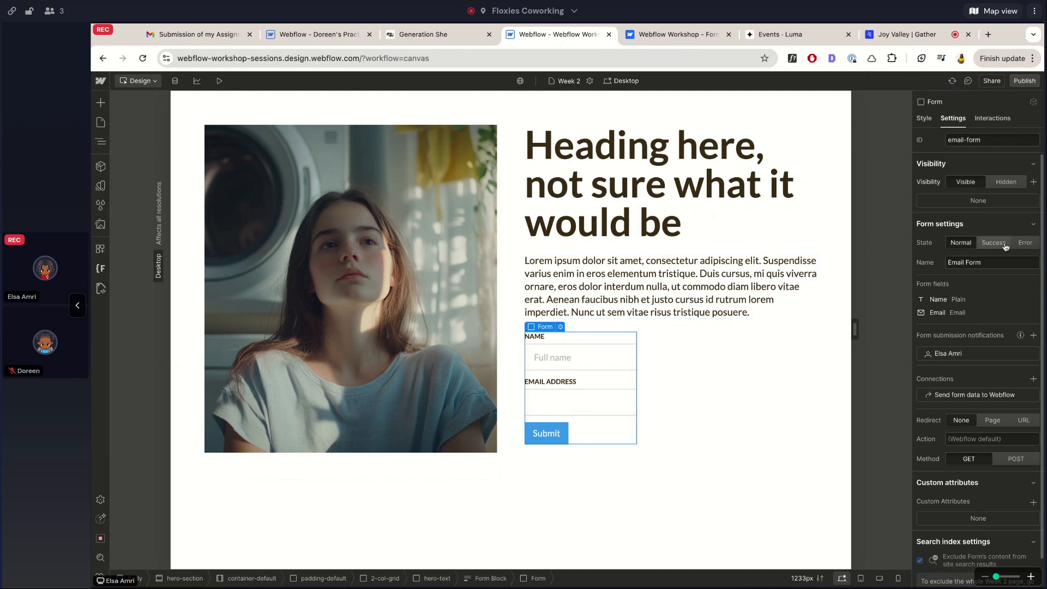
Set the email input's placeholder to 'Email address' and close its field settings
click(572, 405)
double_click(574, 407)
drag(578, 428, 728, 344)
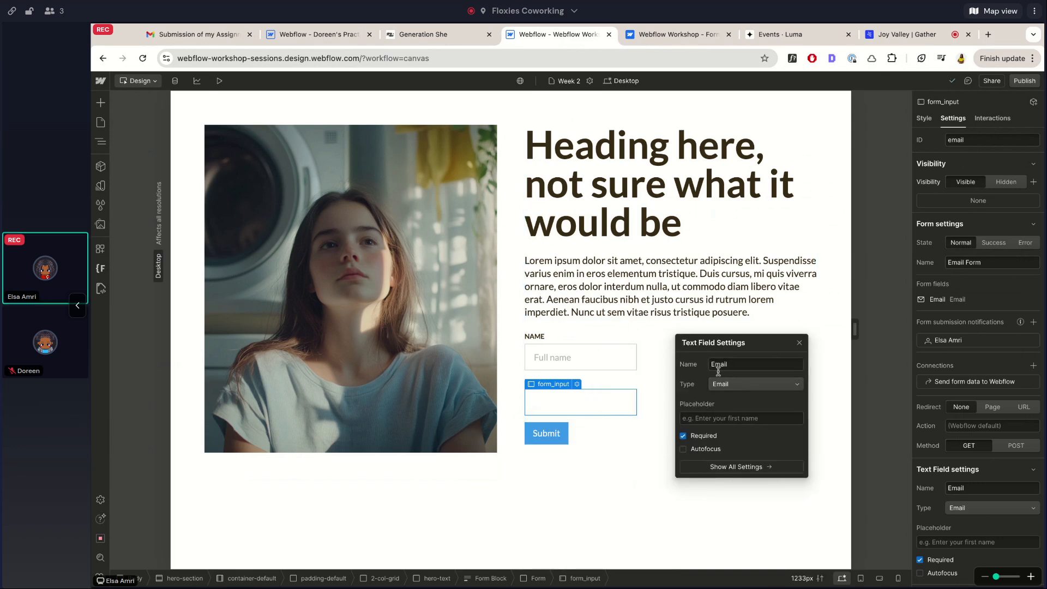
click(710, 416)
text(Email address)
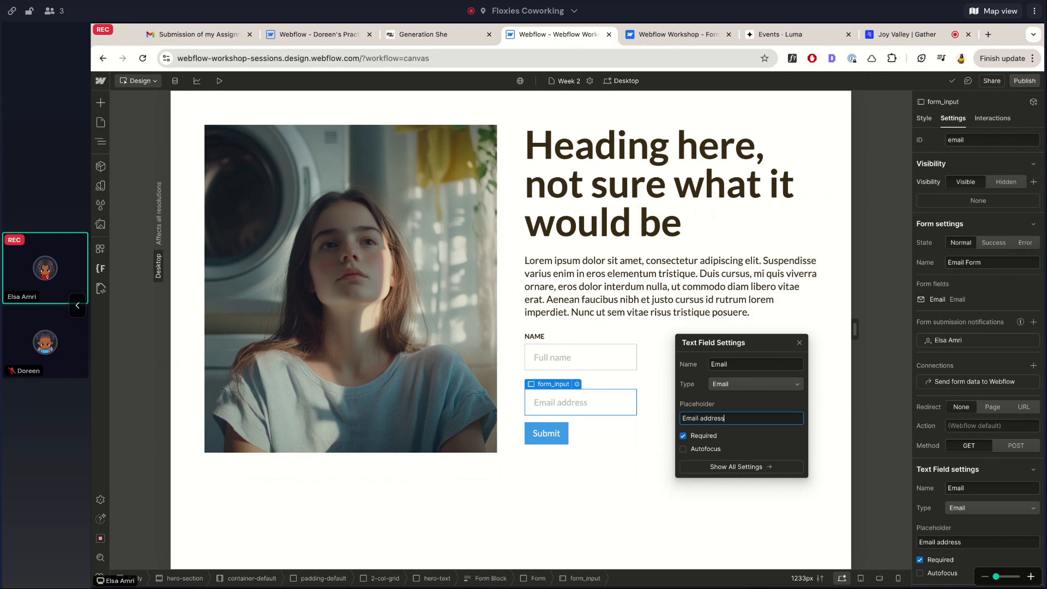
key(Return)
click(799, 343)
scroll(921, 300, down, 2)
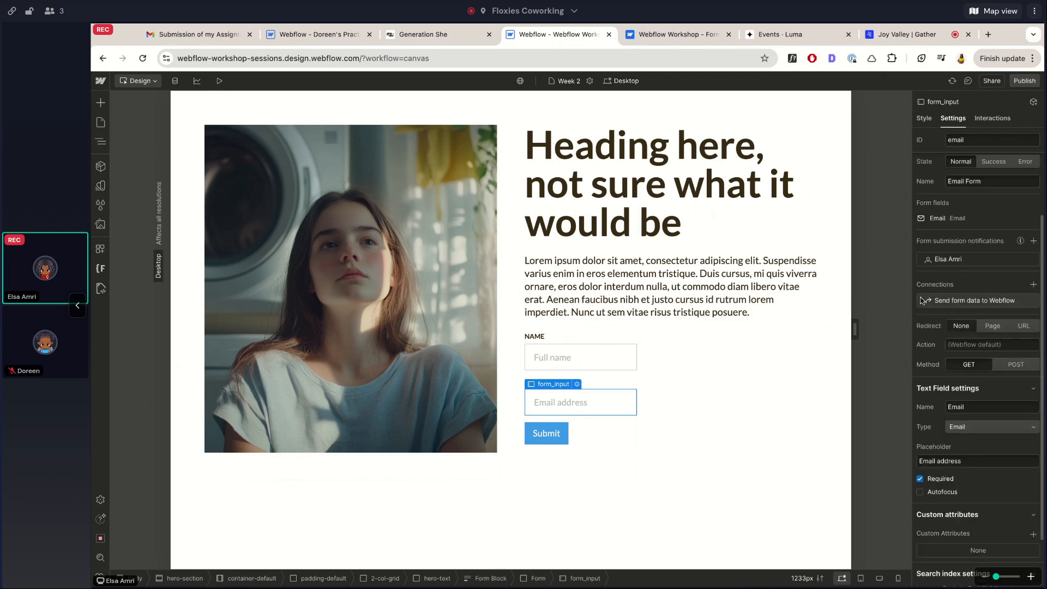
scroll(948, 282, up, 2)
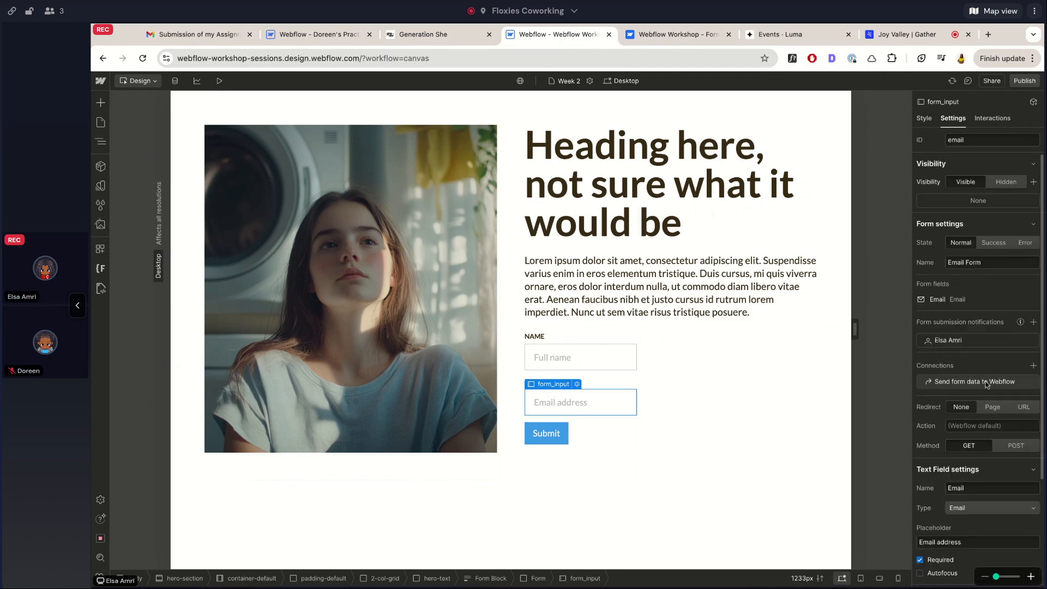
scroll(953, 359, down, 2)
scroll(953, 358, up, 2)
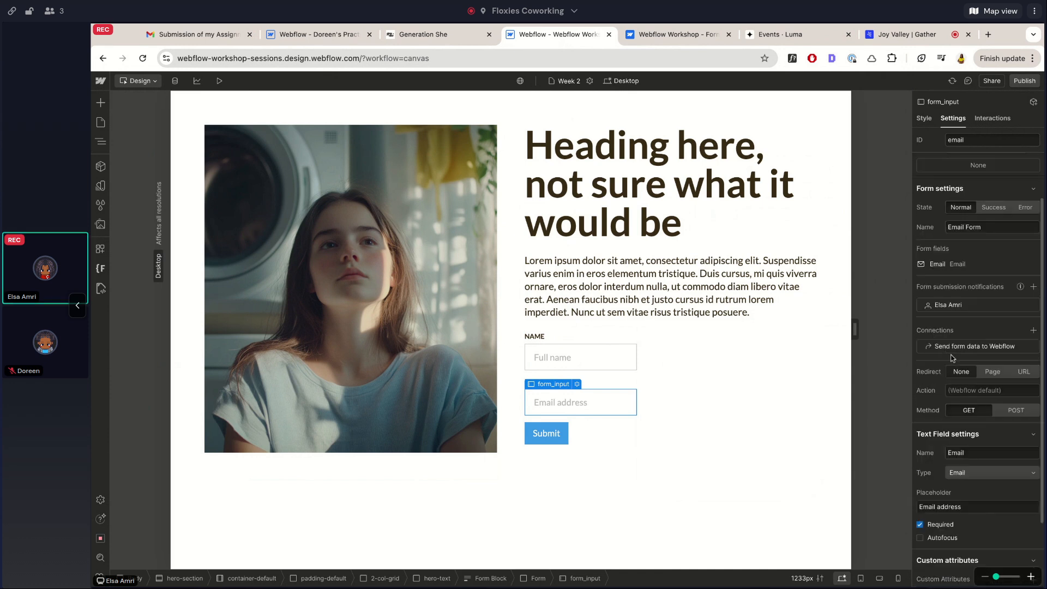
Insert a Radio Button into the form via quick search for 'radio'
click(591, 378)
key(ctrl+e)
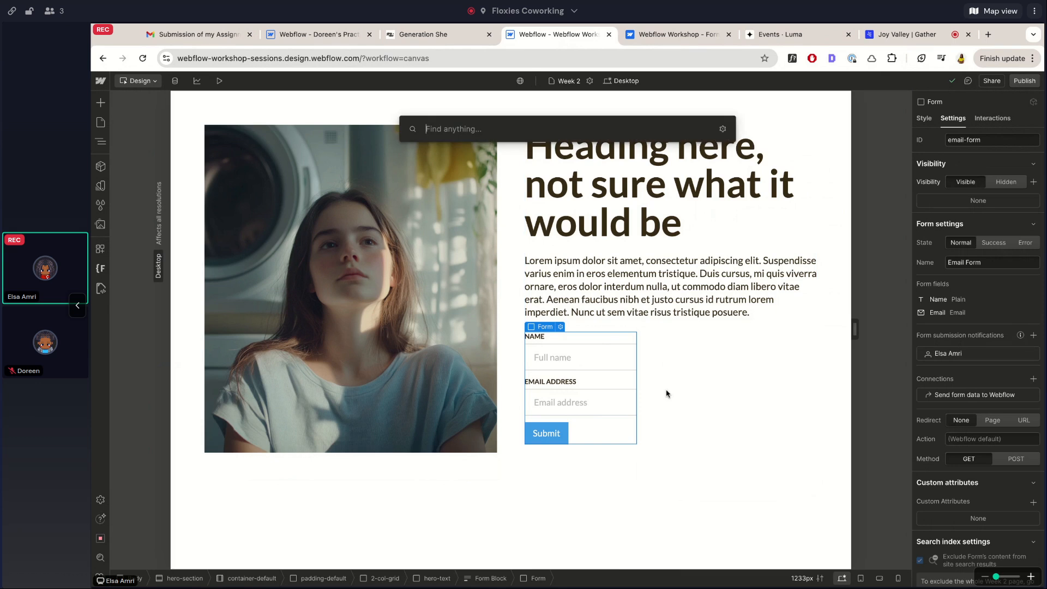
text(radio)
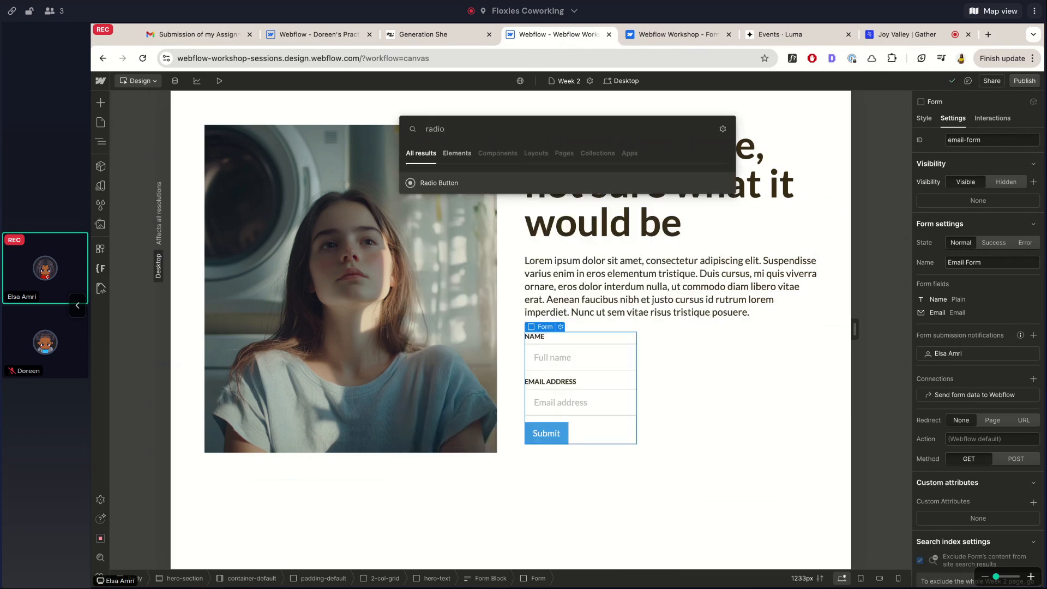
key(Return)
key(Escape)
click(594, 298)
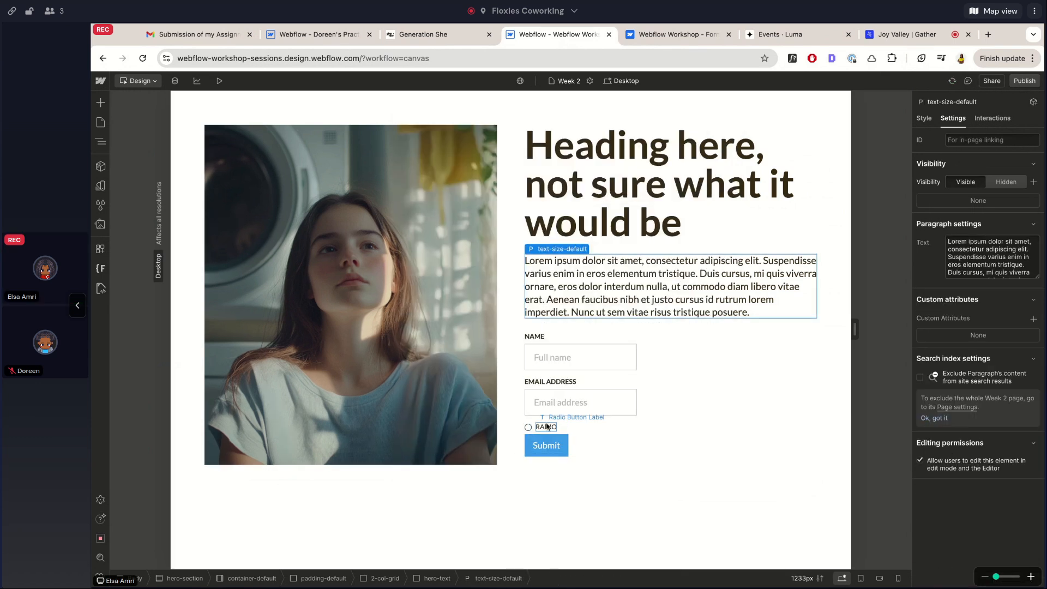
click(537, 428)
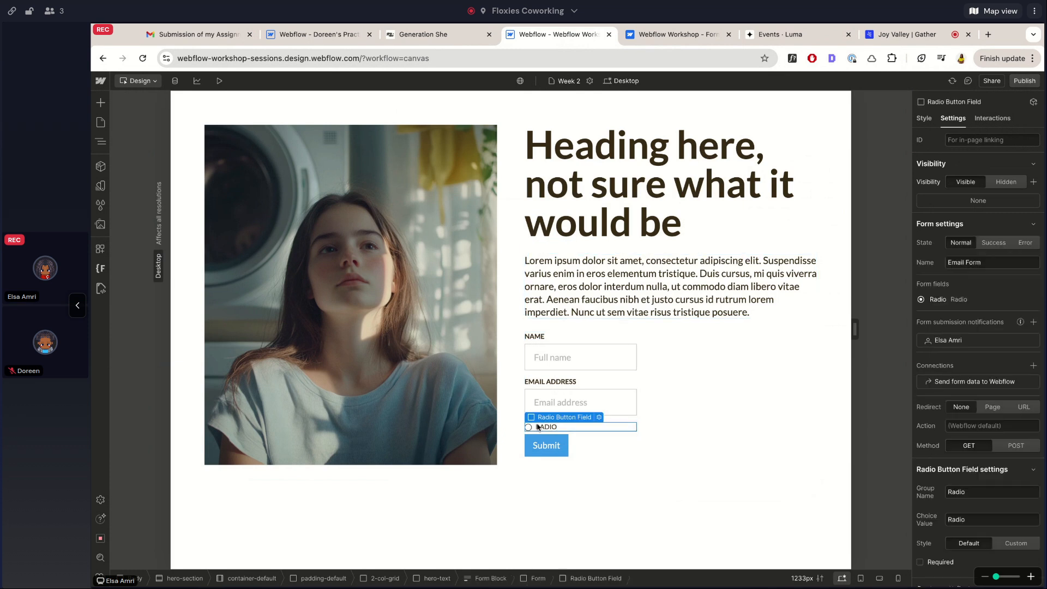
Inspect the radio field's button and label in the Navigator
click(100, 141)
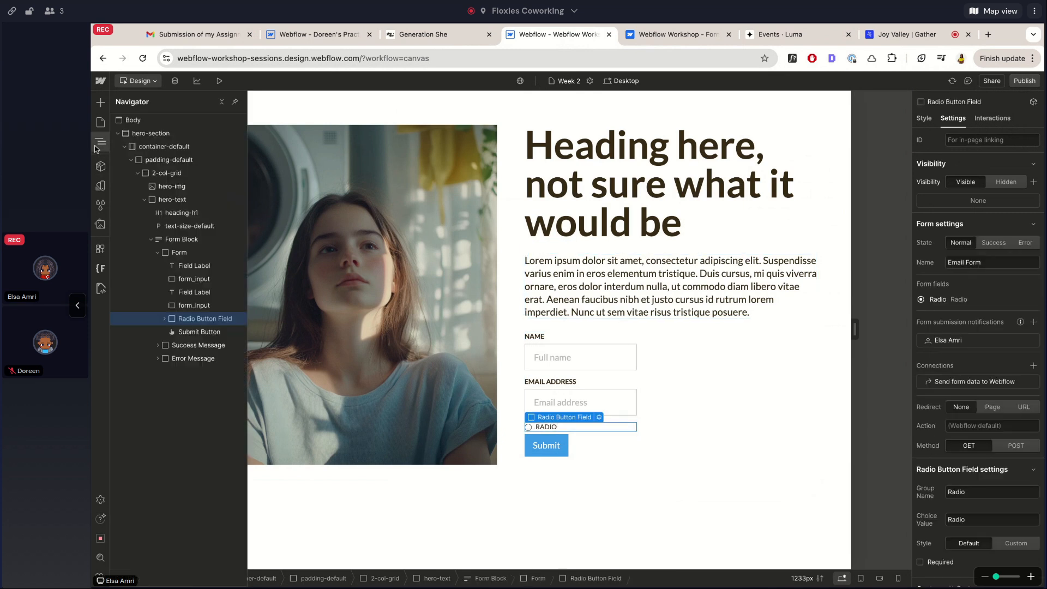
click(165, 319)
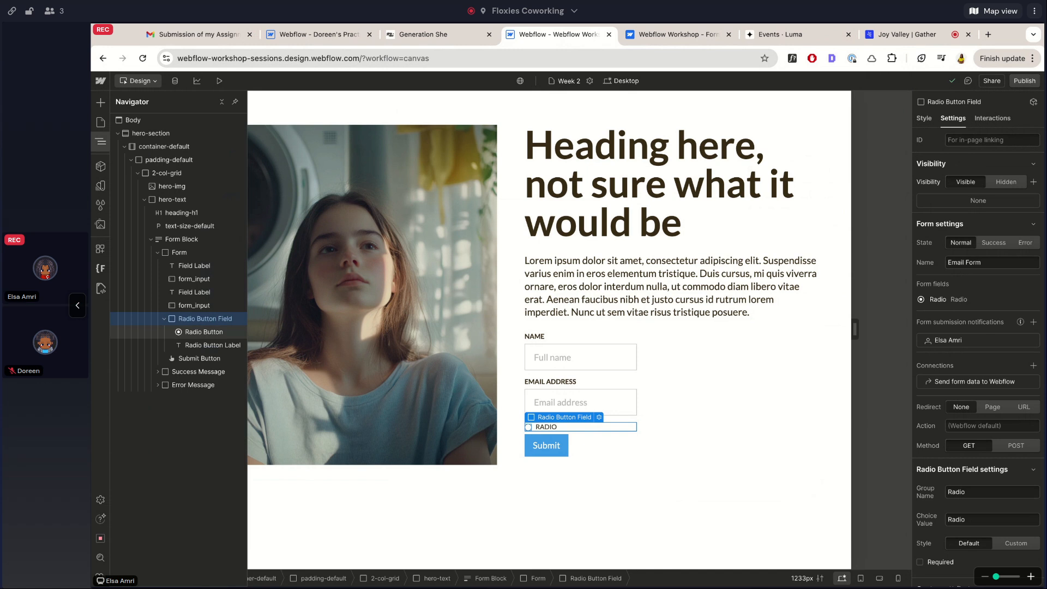
click(199, 334)
click(210, 348)
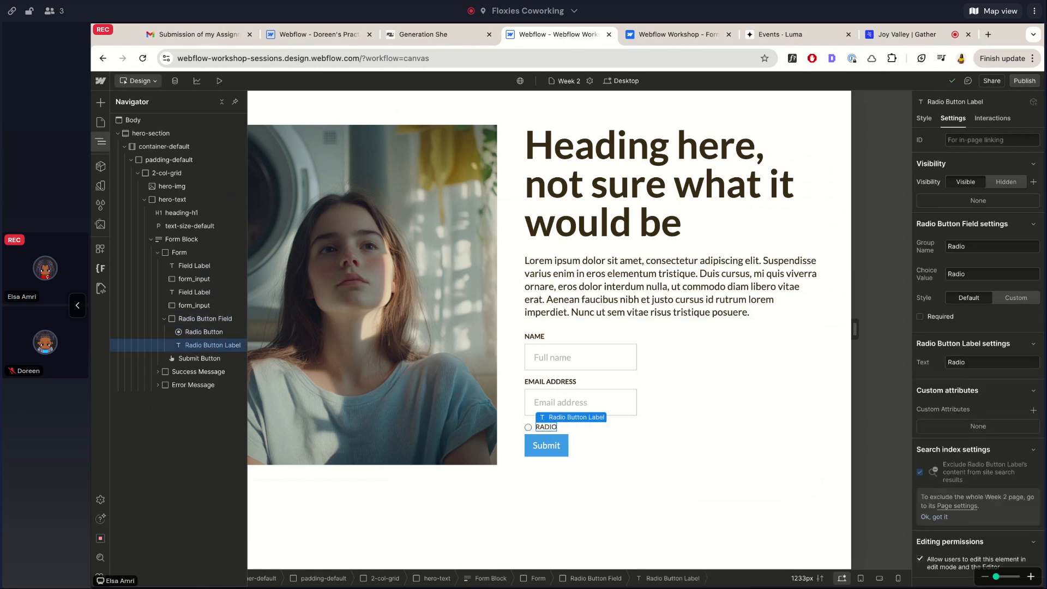
click(196, 334)
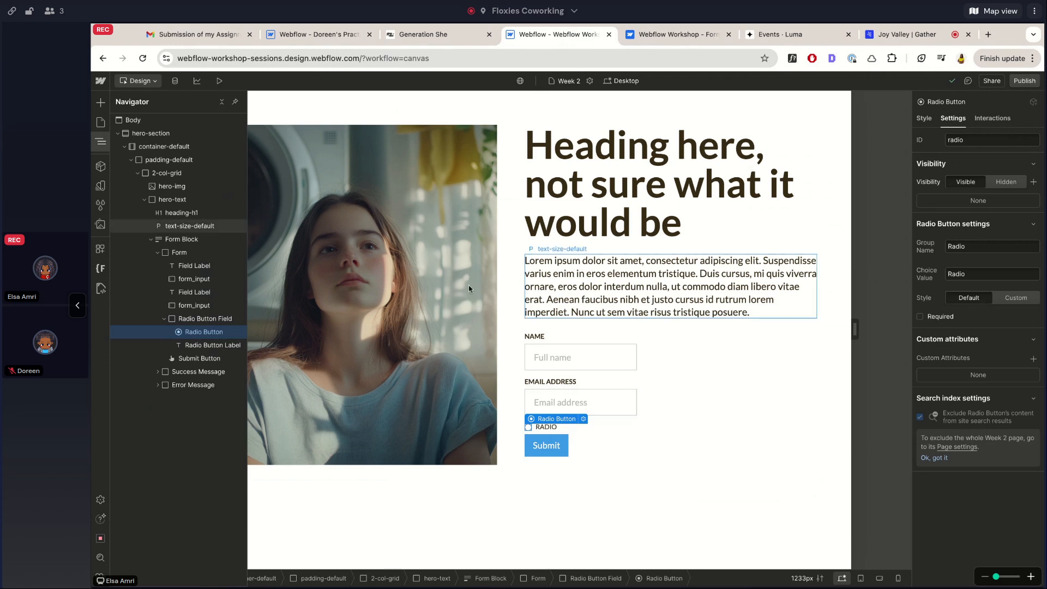
Tick the radio option in preview, then switch the radio button's Style to Custom
click(219, 81)
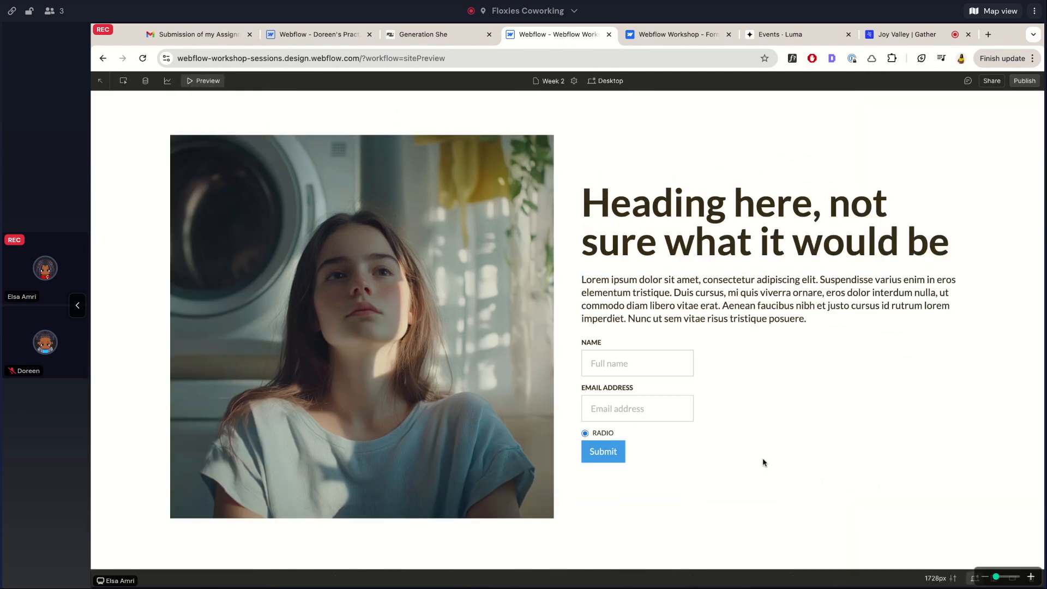
click(585, 434)
click(200, 82)
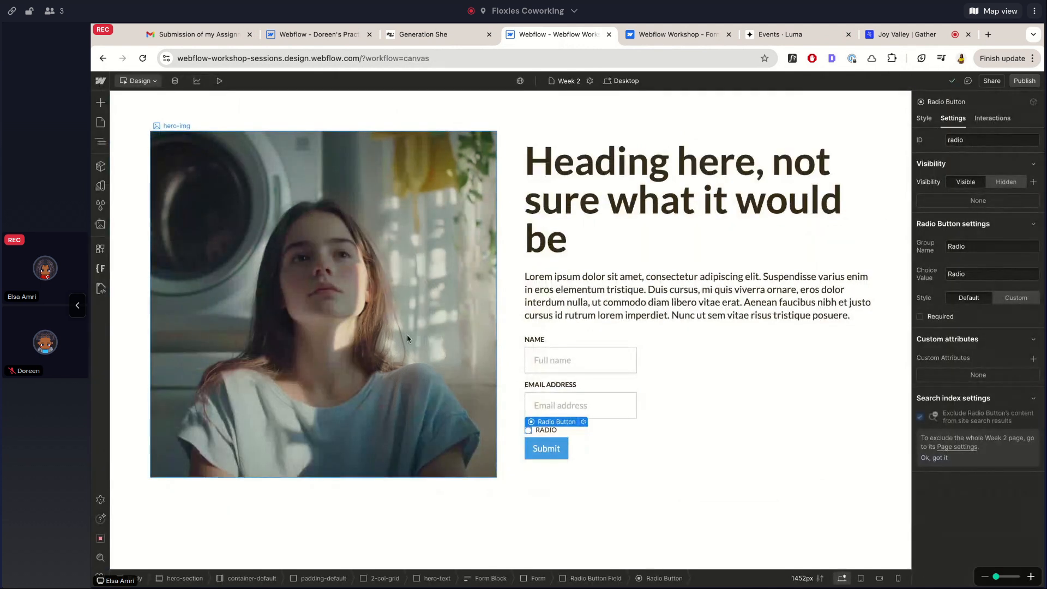
click(100, 141)
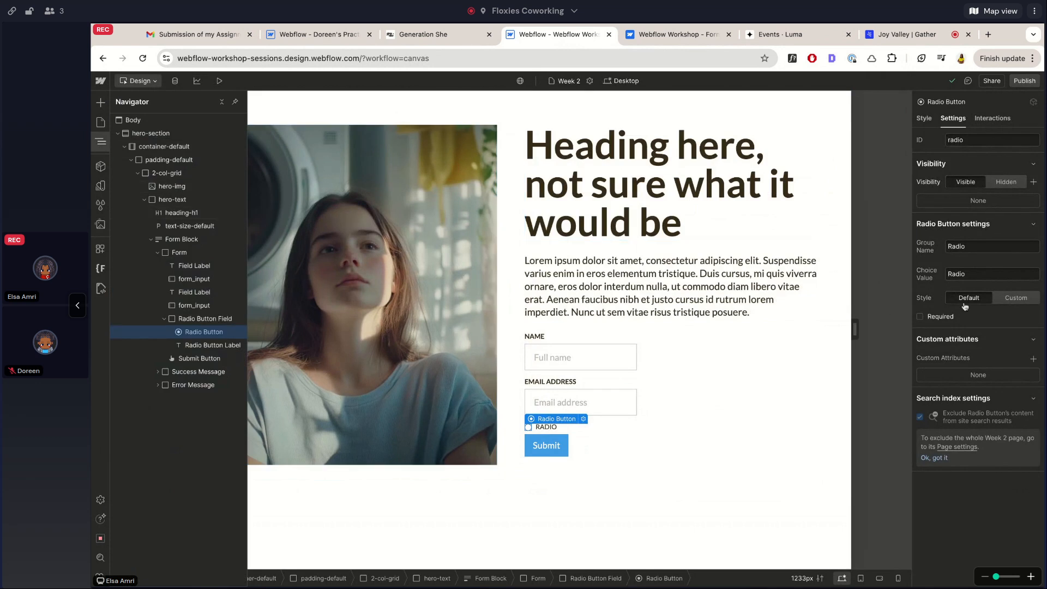
click(1017, 298)
Assign the classes form_radio-icon, form_radio-label and form_radio to the radio's circle, label and field
click(573, 357)
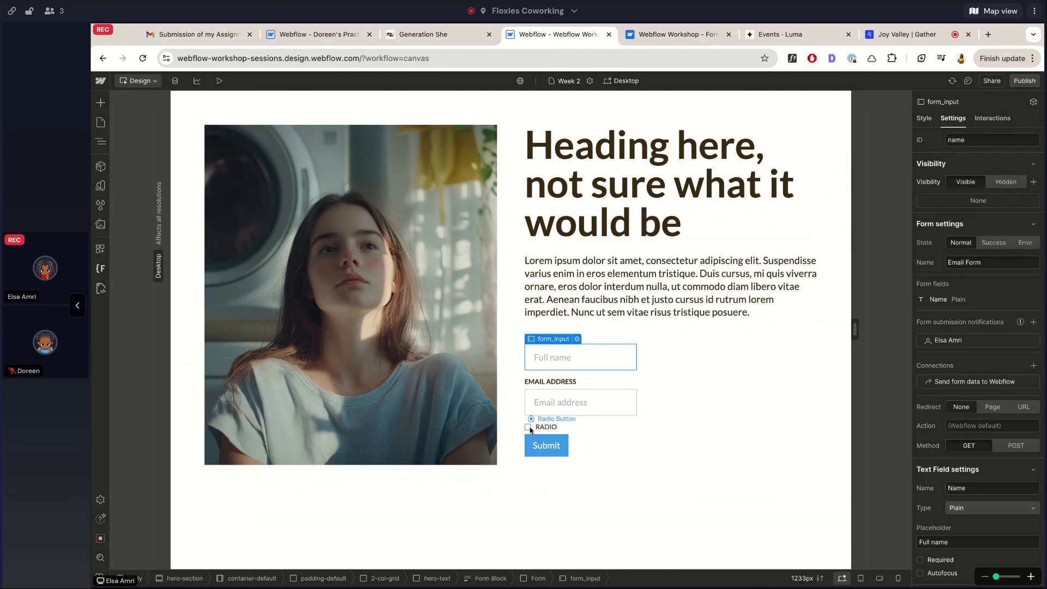
click(529, 428)
click(924, 118)
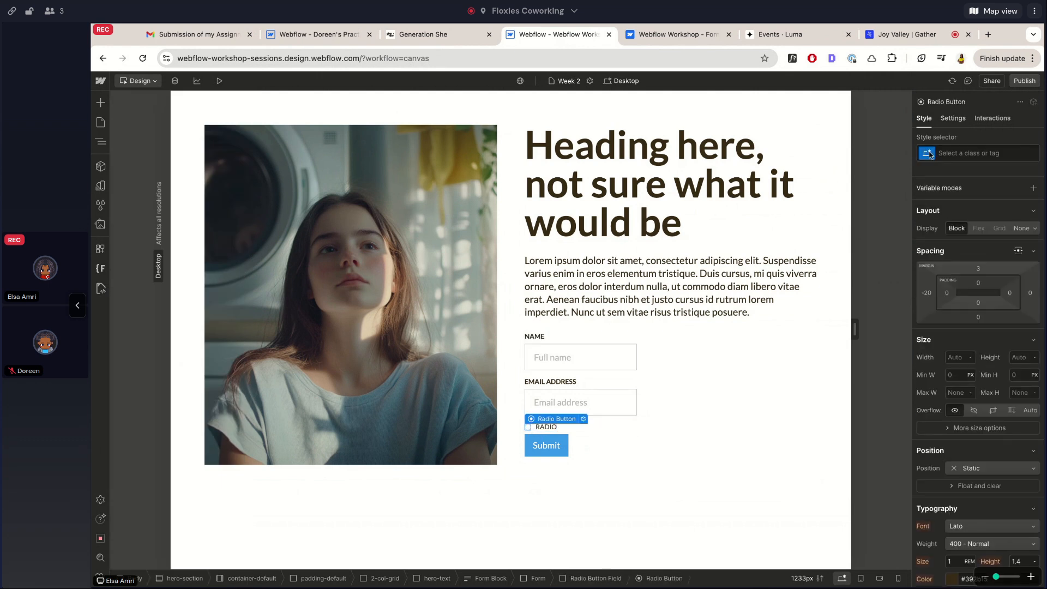
click(962, 156)
text(radio)
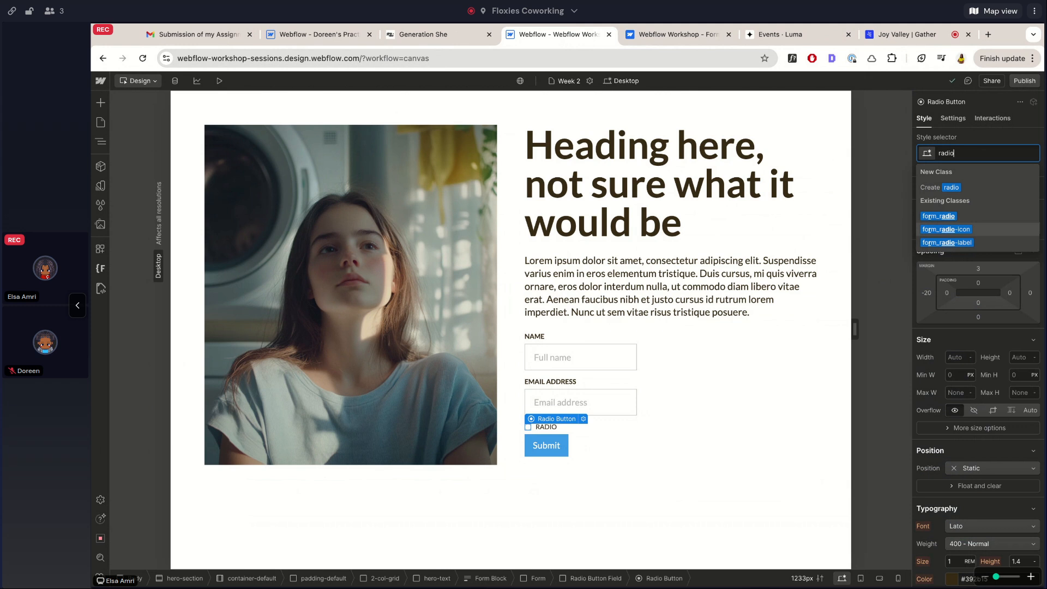
click(951, 231)
click(558, 427)
click(955, 153)
text(radio)
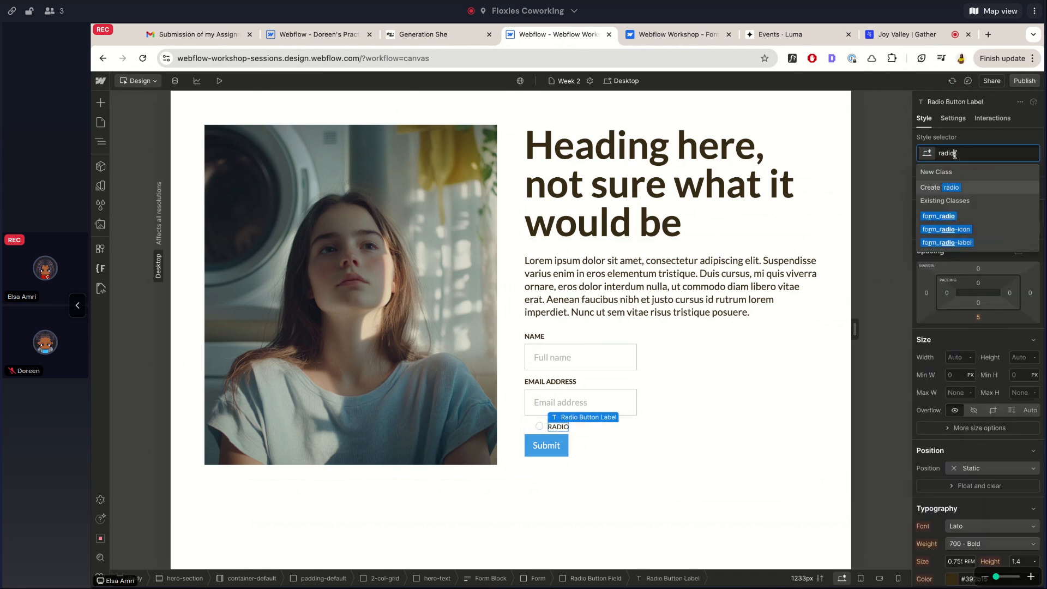
click(962, 243)
click(564, 421)
click(952, 153)
text(radio)
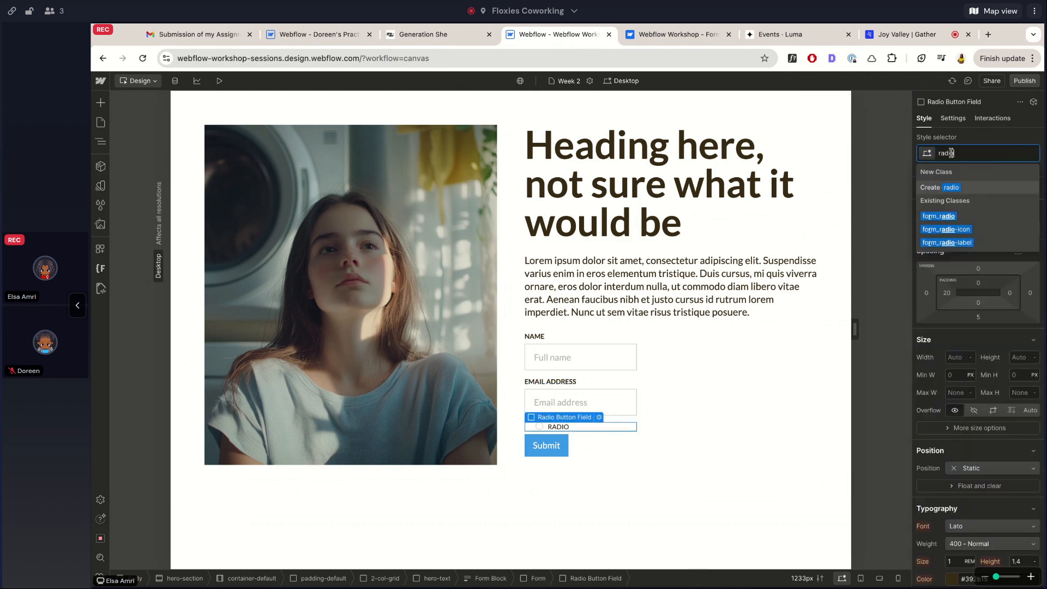
click(939, 217)
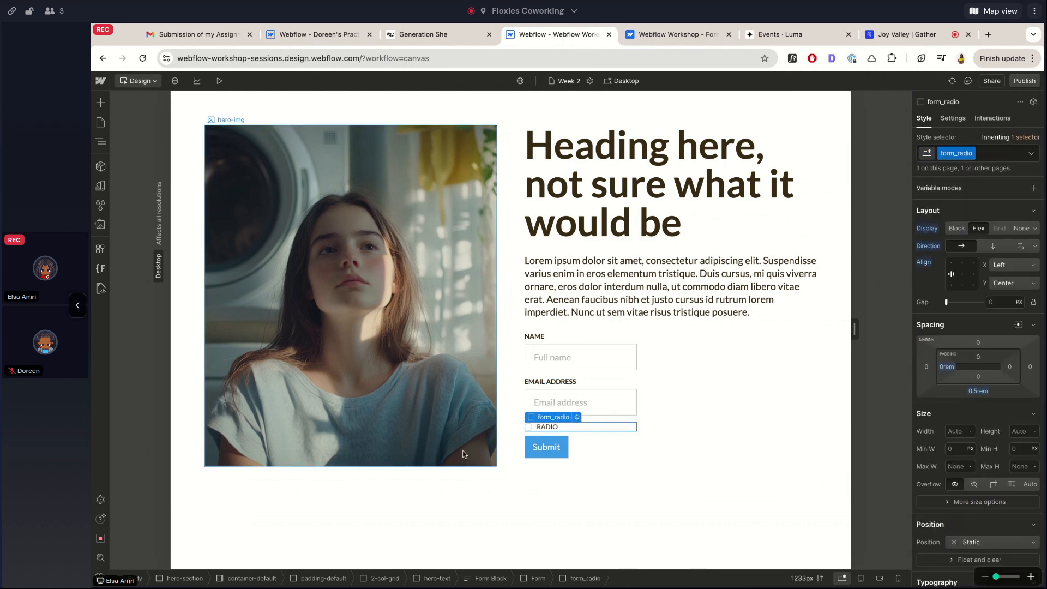
Remove the capitals from the radio label and set its font size to 1 rem
click(577, 402)
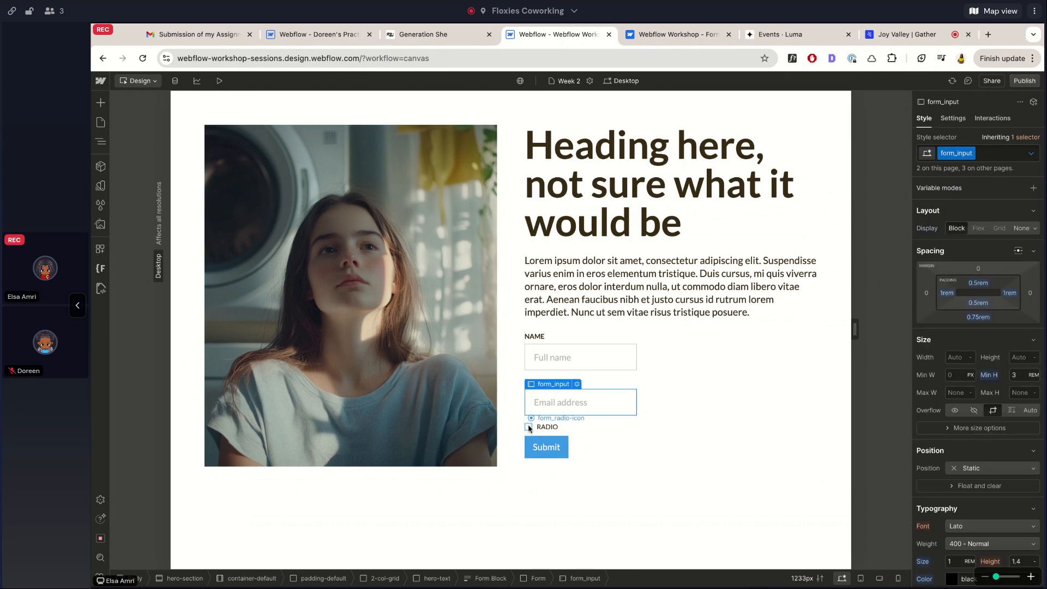
click(529, 425)
click(547, 427)
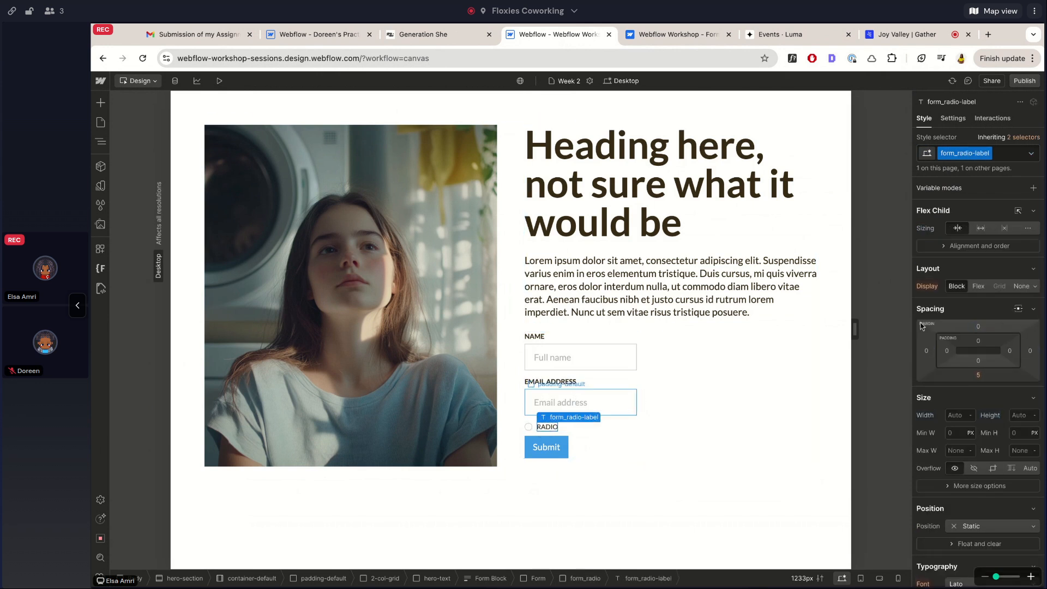
scroll(965, 343, down, 5)
scroll(964, 344, down, 2)
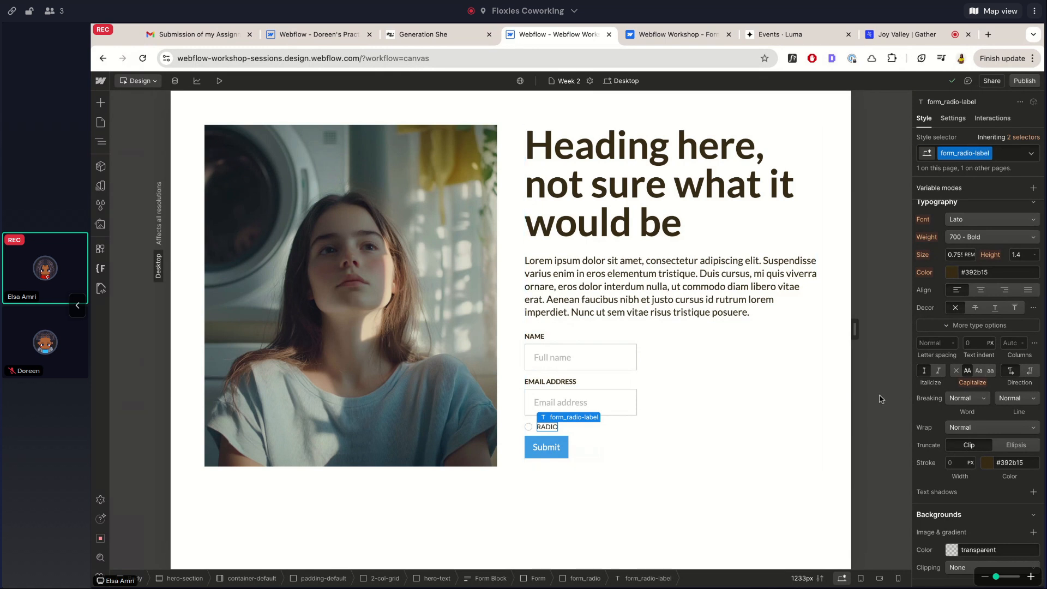
click(956, 371)
click(961, 255)
text(1)
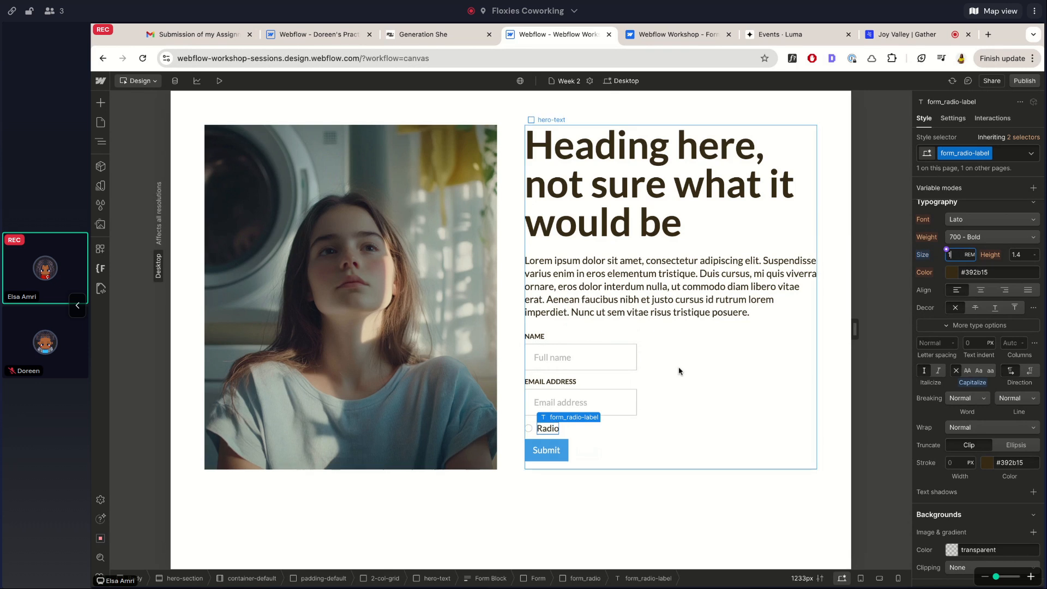
key(Return)
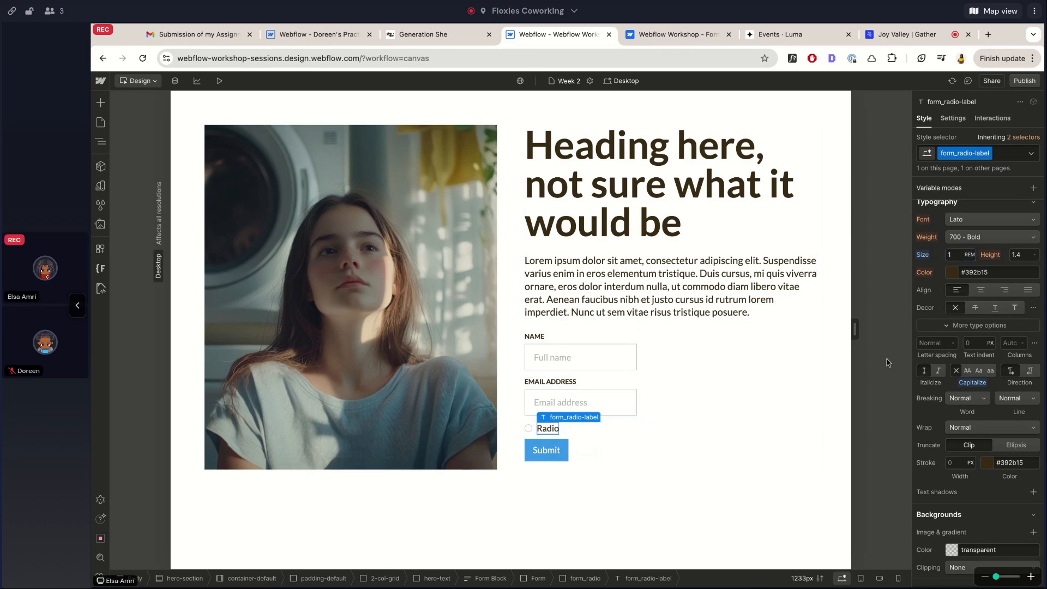
Size the radio circle icon 1 rem wide and 1 rem tall, and preview the page
click(528, 428)
scroll(988, 296, up, 4)
click(959, 323)
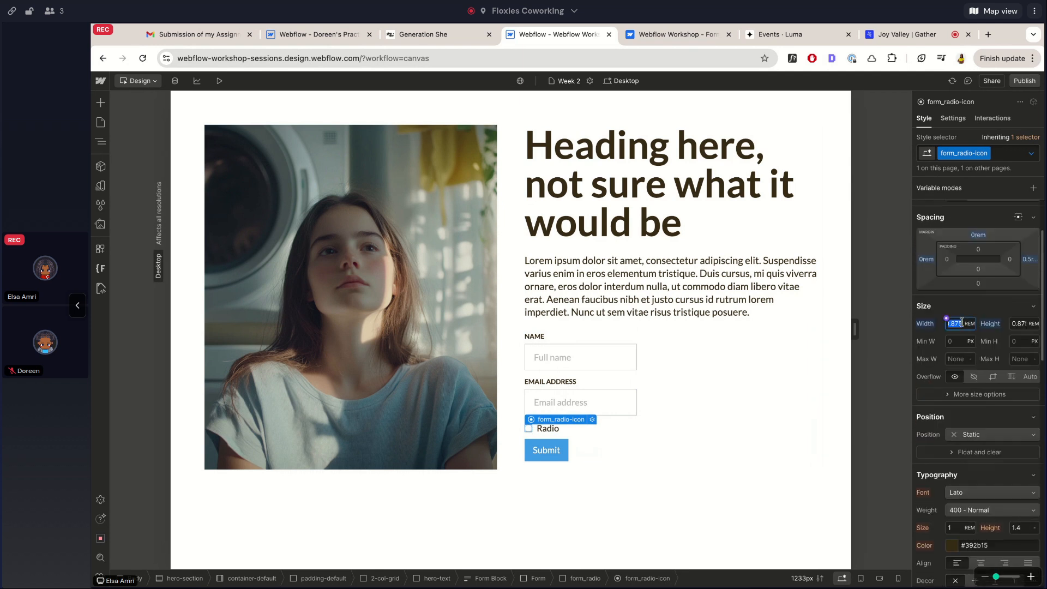
text(1)
click(1021, 323)
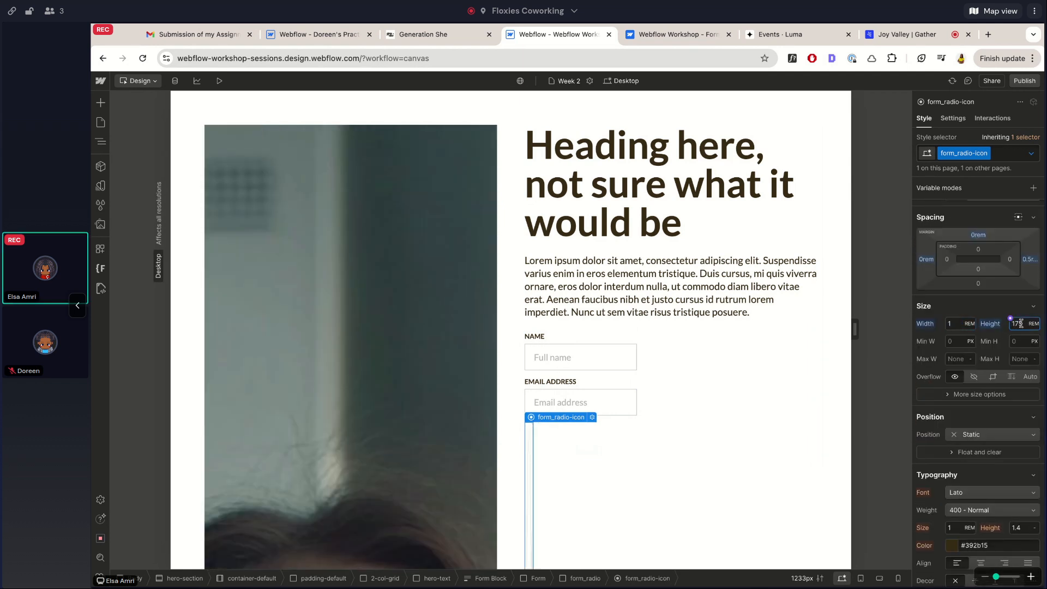
key(super+a)
text(1)
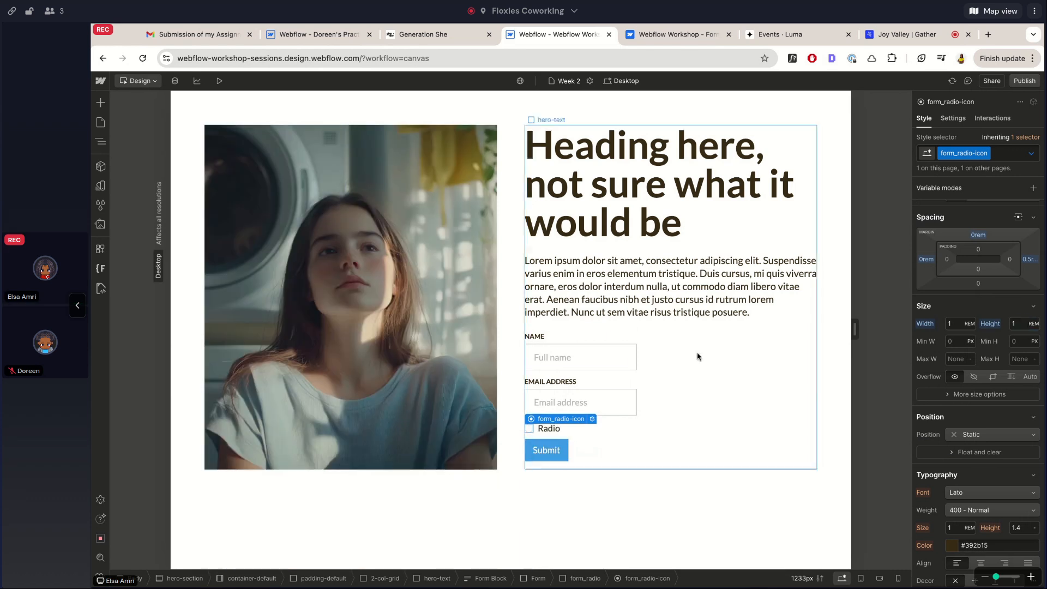
click(568, 336)
click(529, 429)
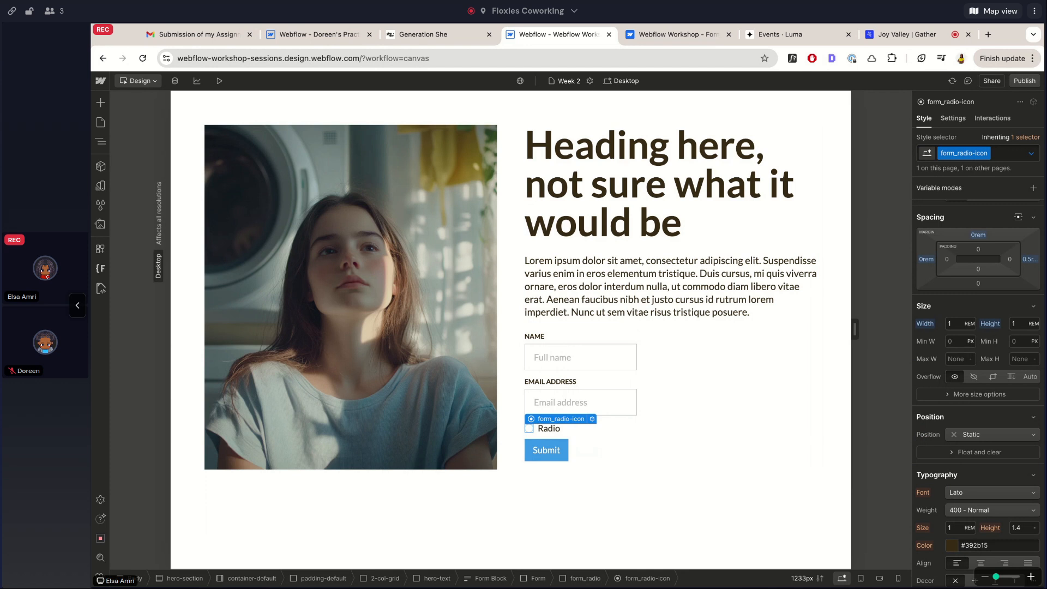
click(219, 81)
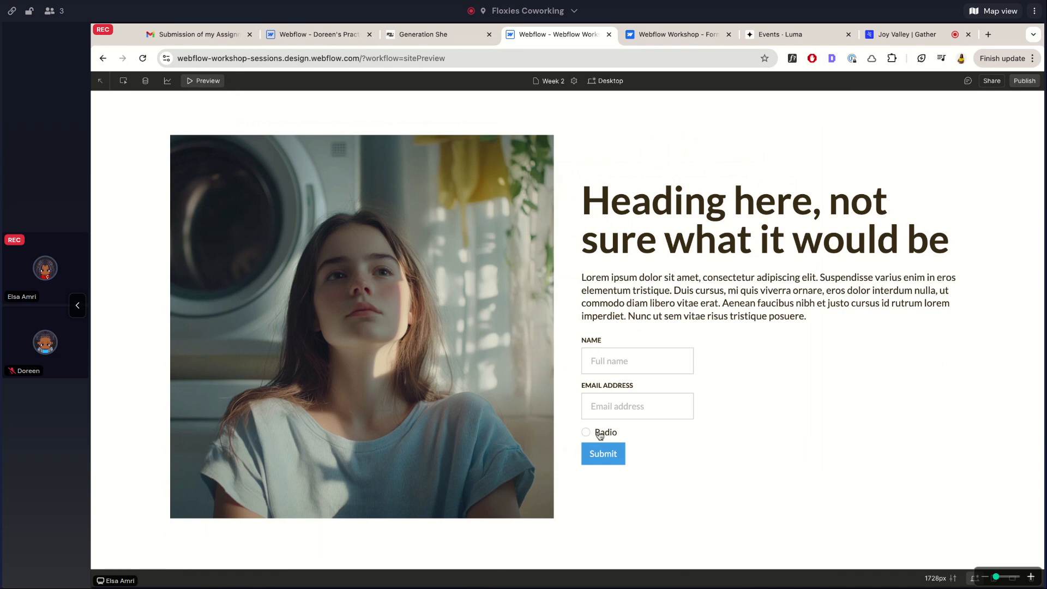
click(198, 81)
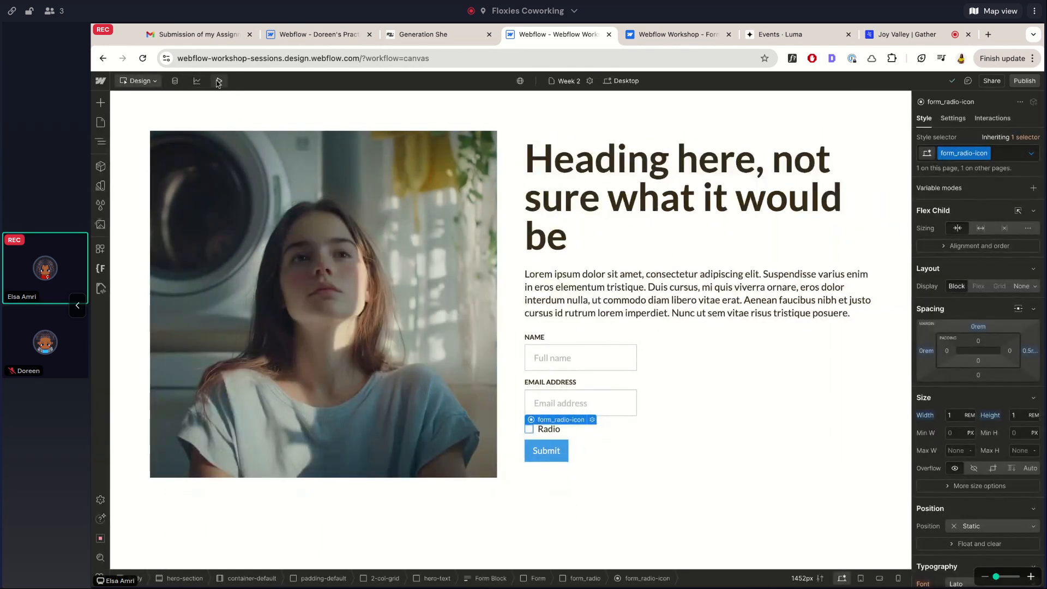
click(218, 82)
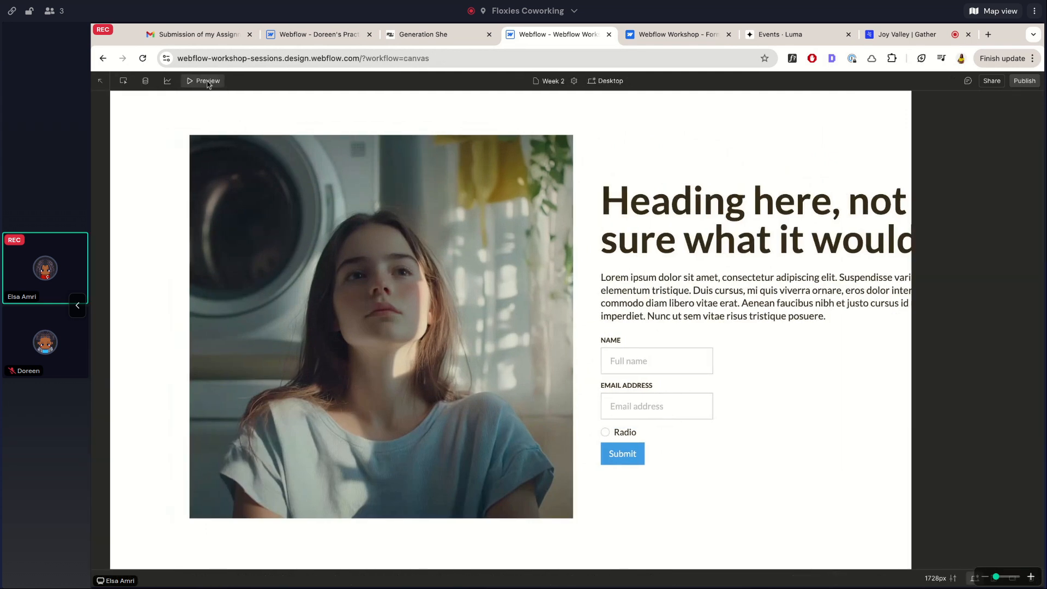
click(208, 82)
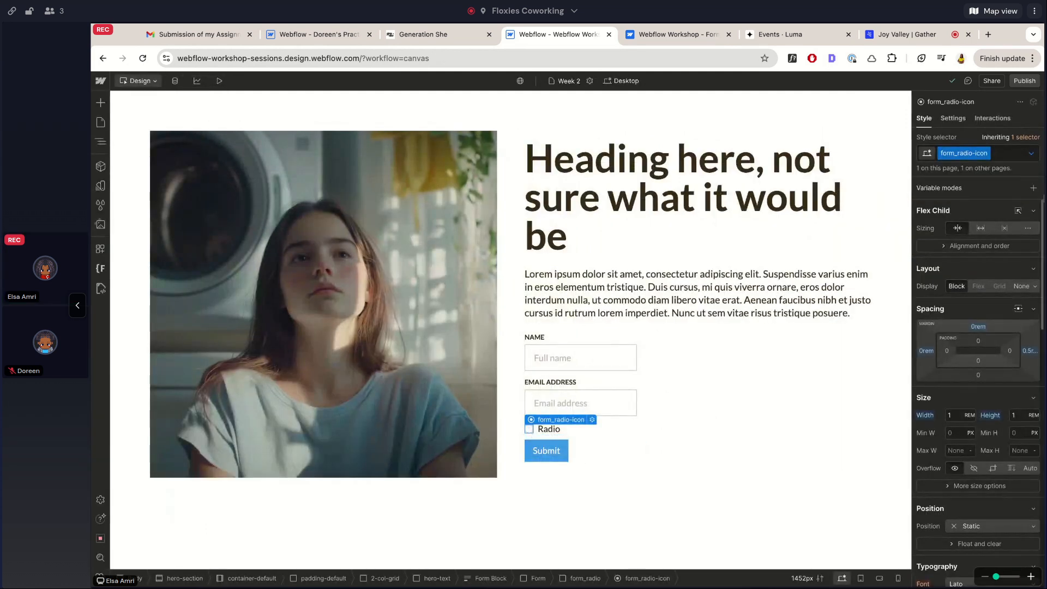
click(1031, 154)
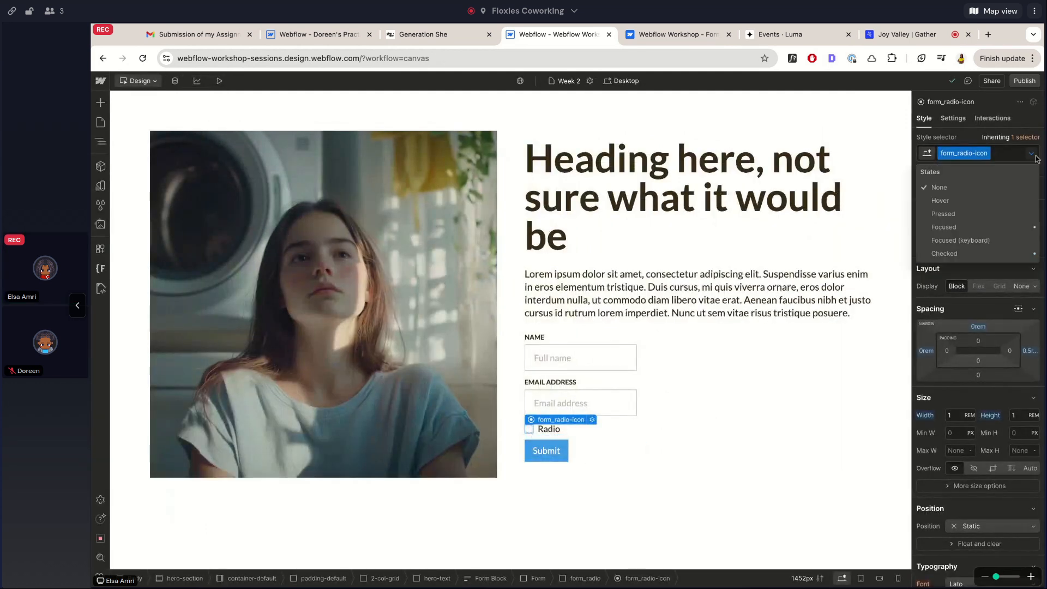
click(948, 254)
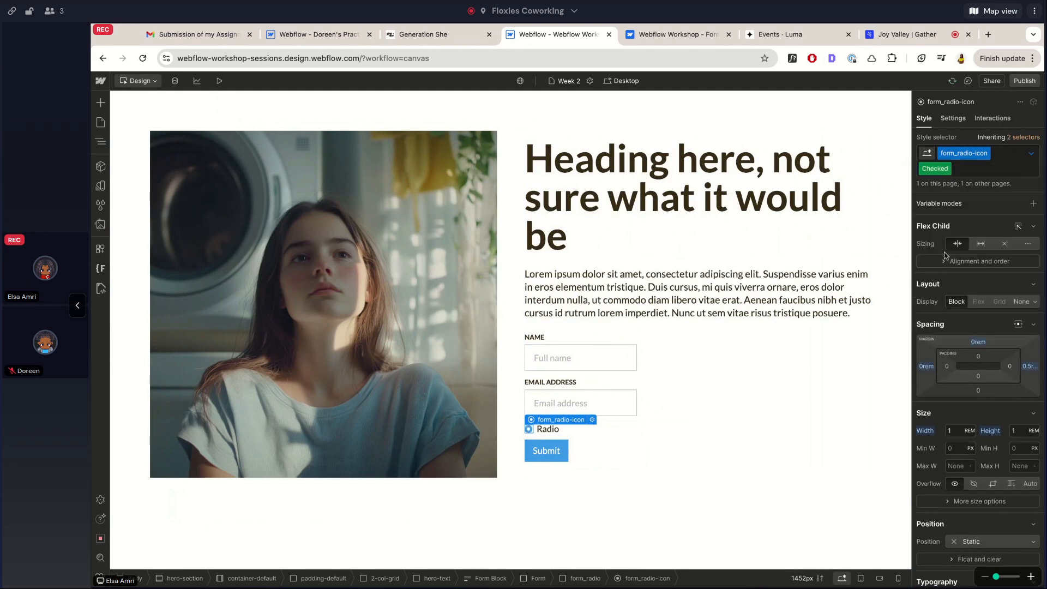
scroll(969, 399, down, 3)
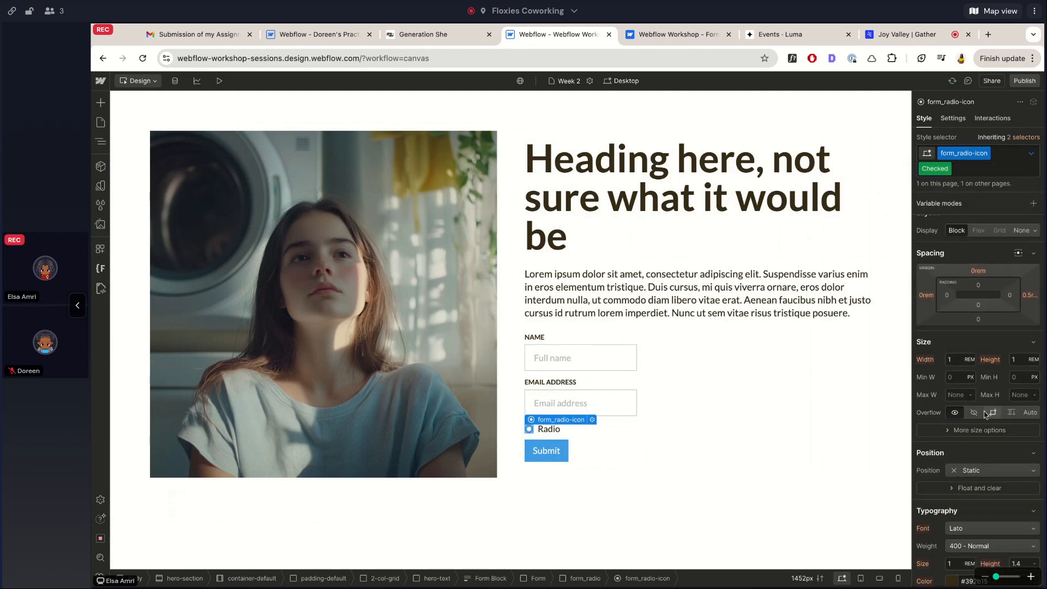
scroll(986, 382, down, 5)
scroll(987, 415, down, 3)
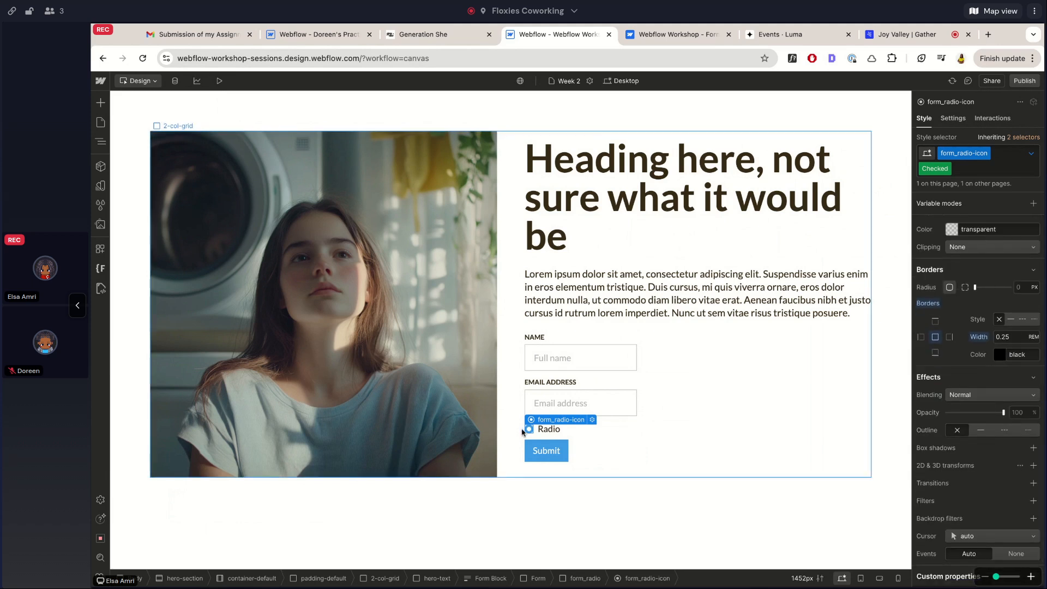
scroll(991, 283, up, 4)
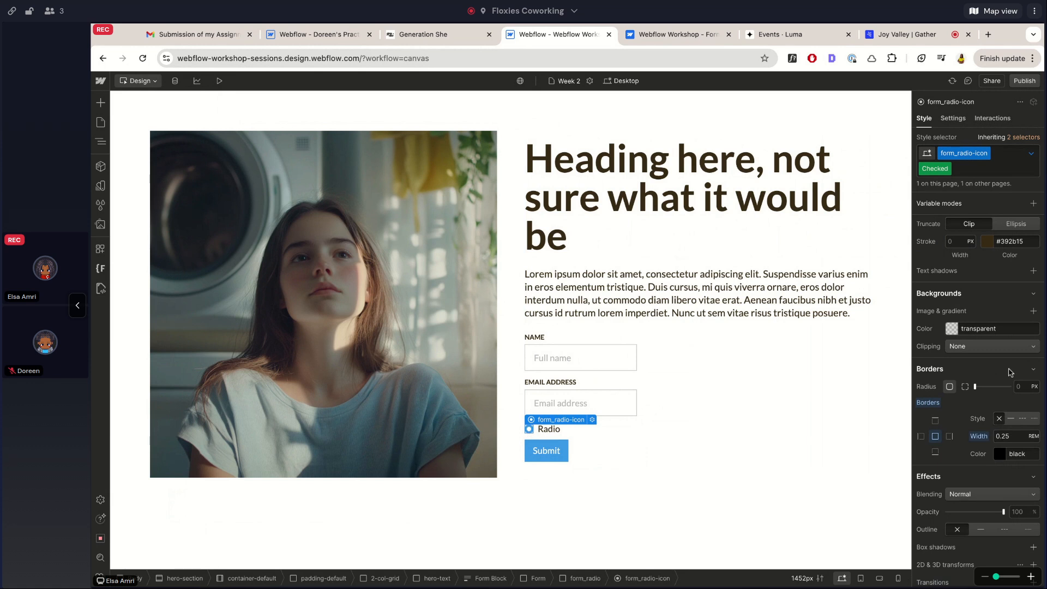
scroll(1010, 372, up, 2)
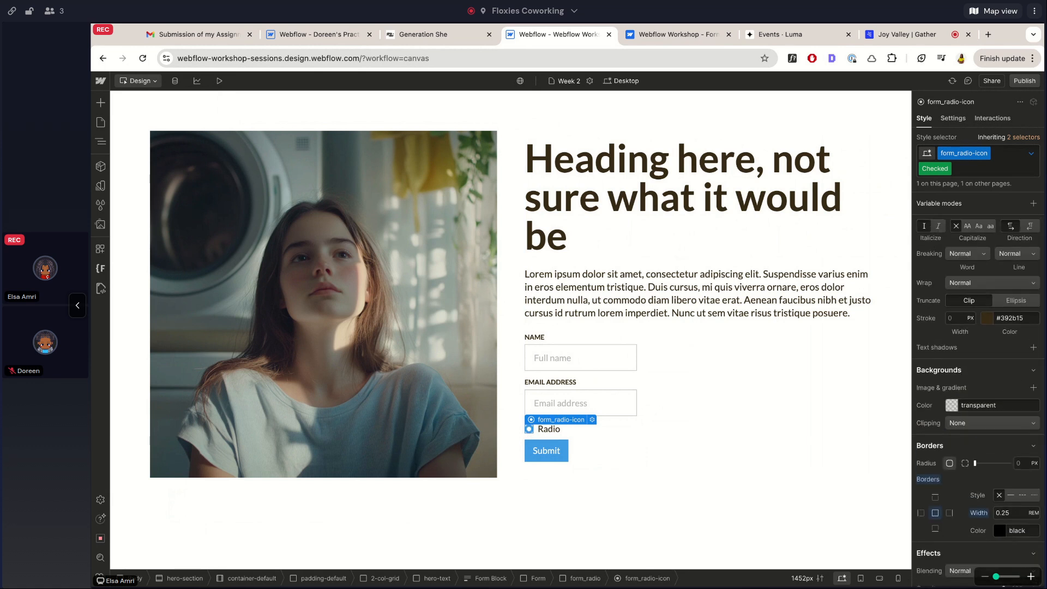
scroll(980, 382, up, 5)
click(1031, 154)
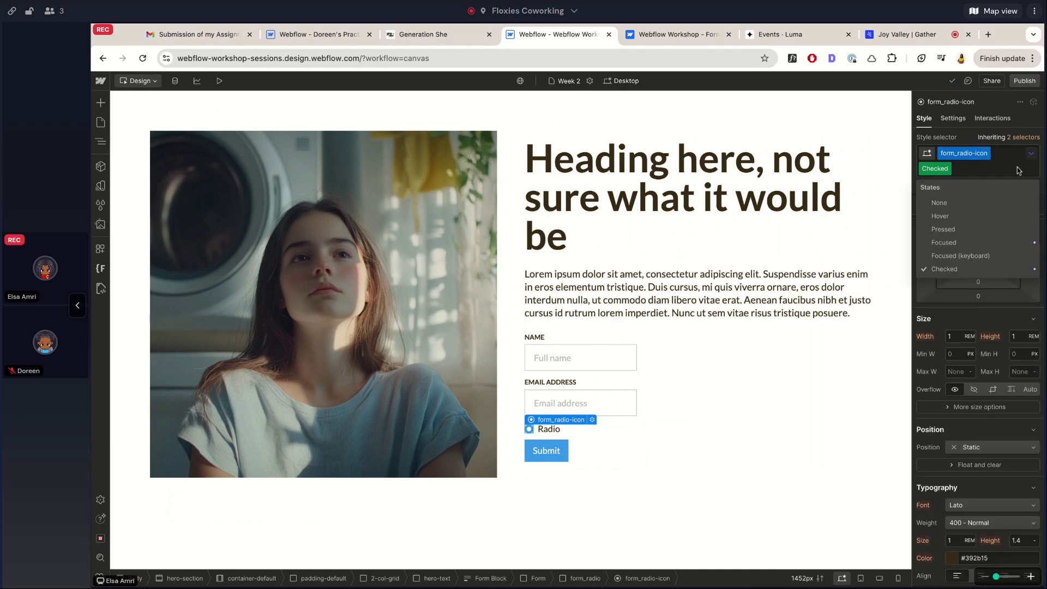
click(939, 202)
scroll(979, 382, down, 5)
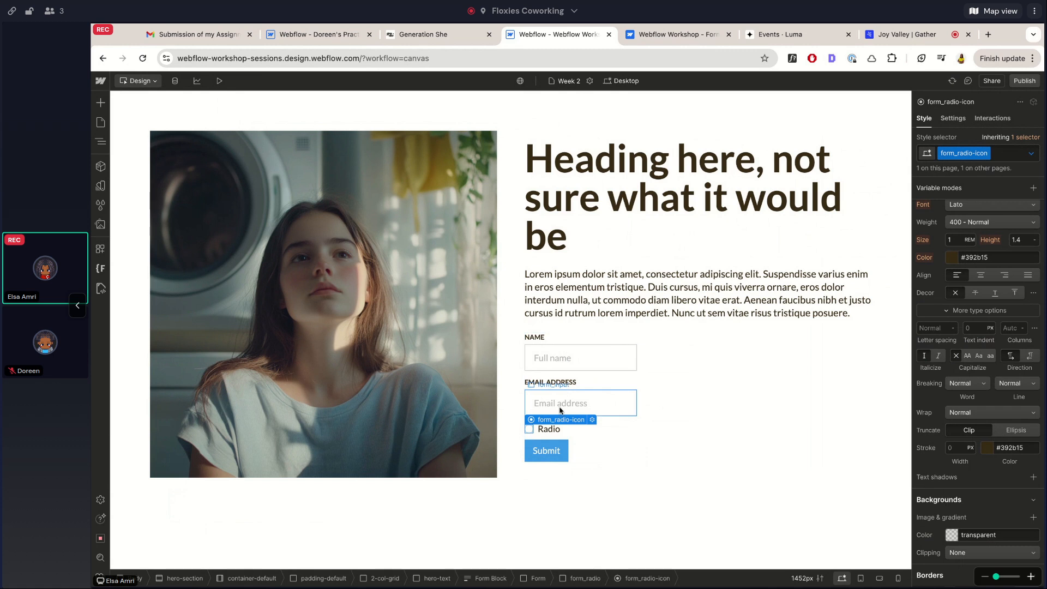
click(220, 80)
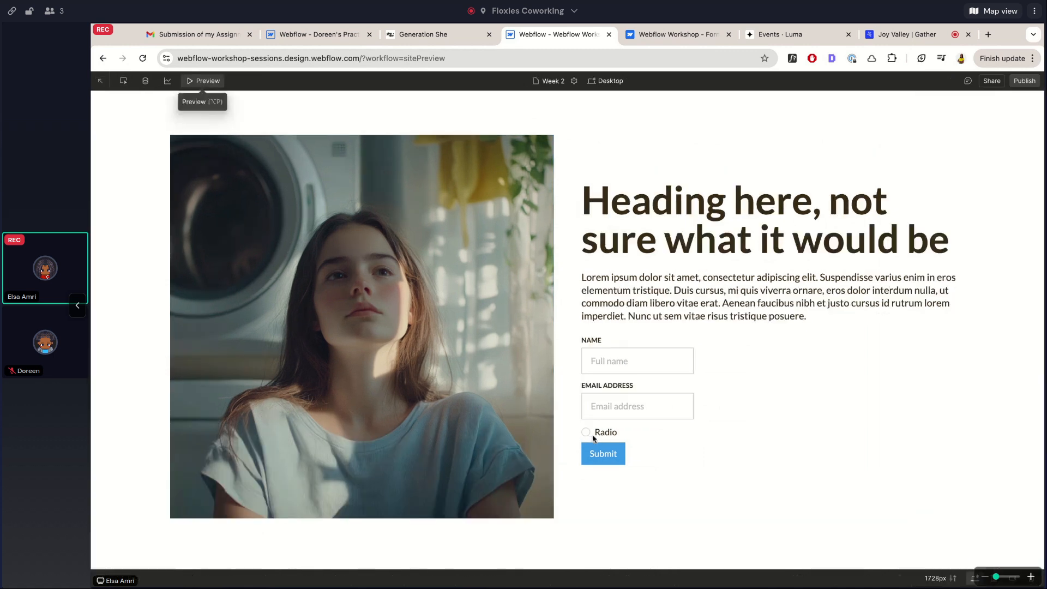
double_click(604, 436)
click(604, 437)
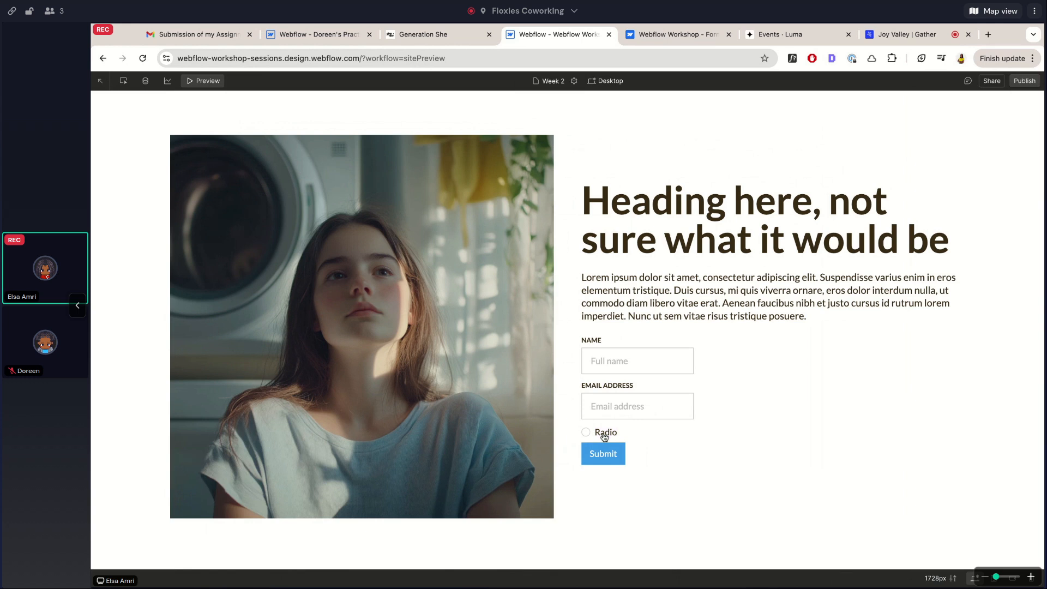
click(211, 80)
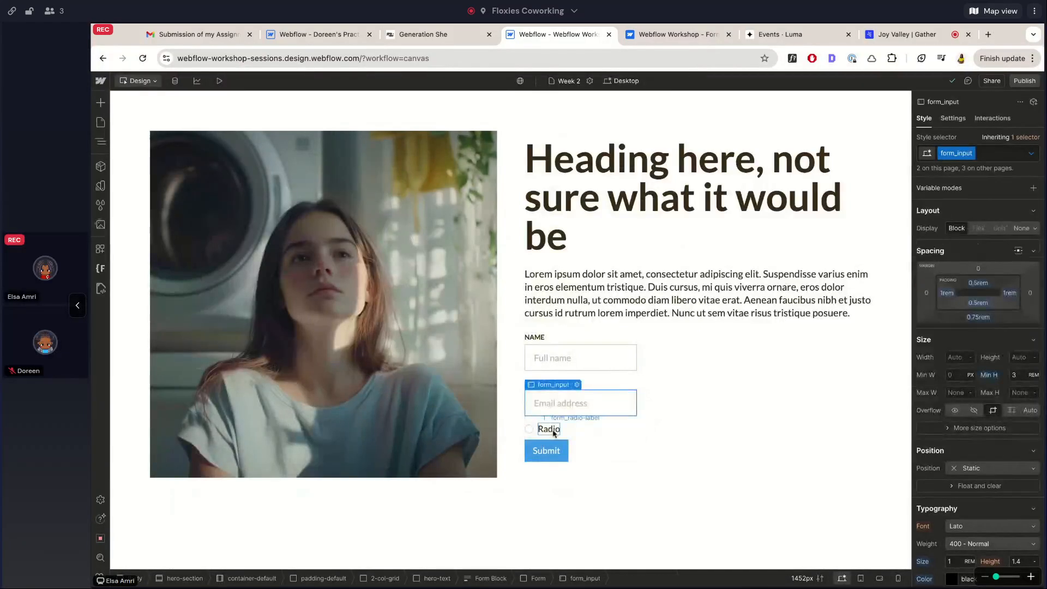
Relabel the radio option Yes, duplicate it, and label the copy No
double_click(550, 430)
text(Yes)
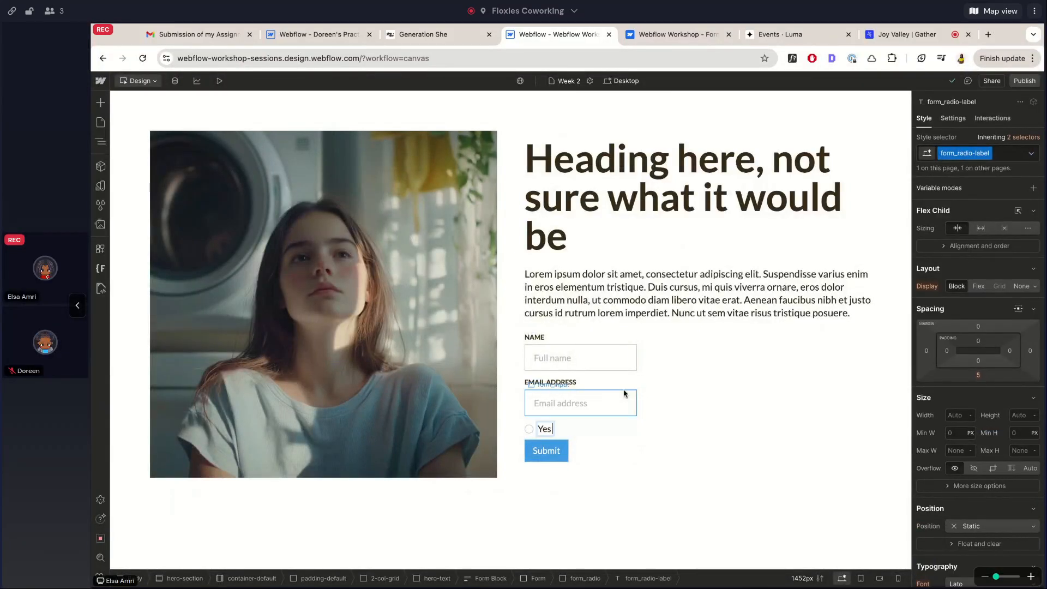
key(Escape)
key(Up)
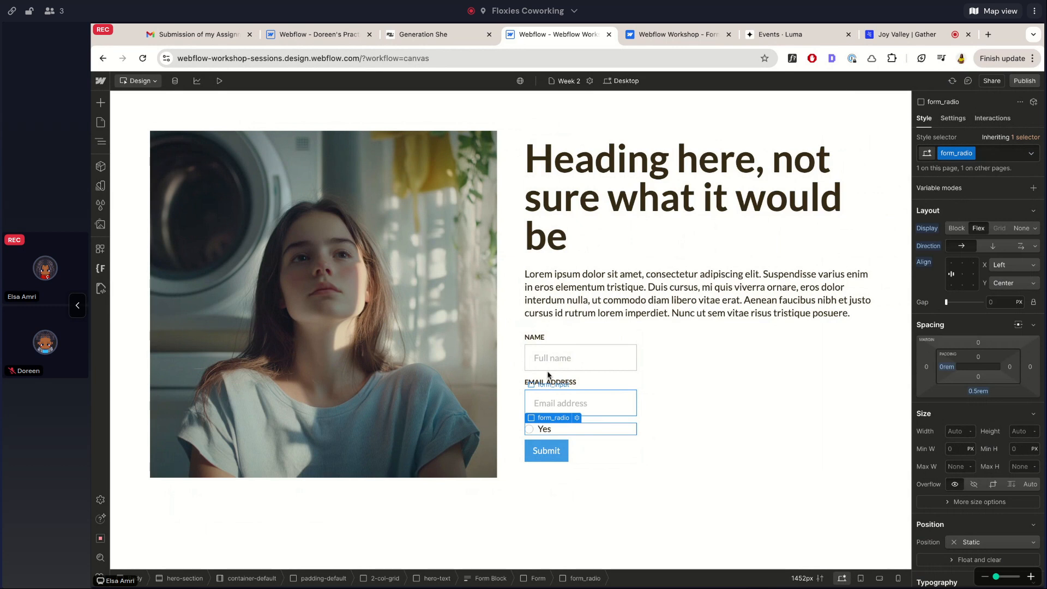
click(100, 143)
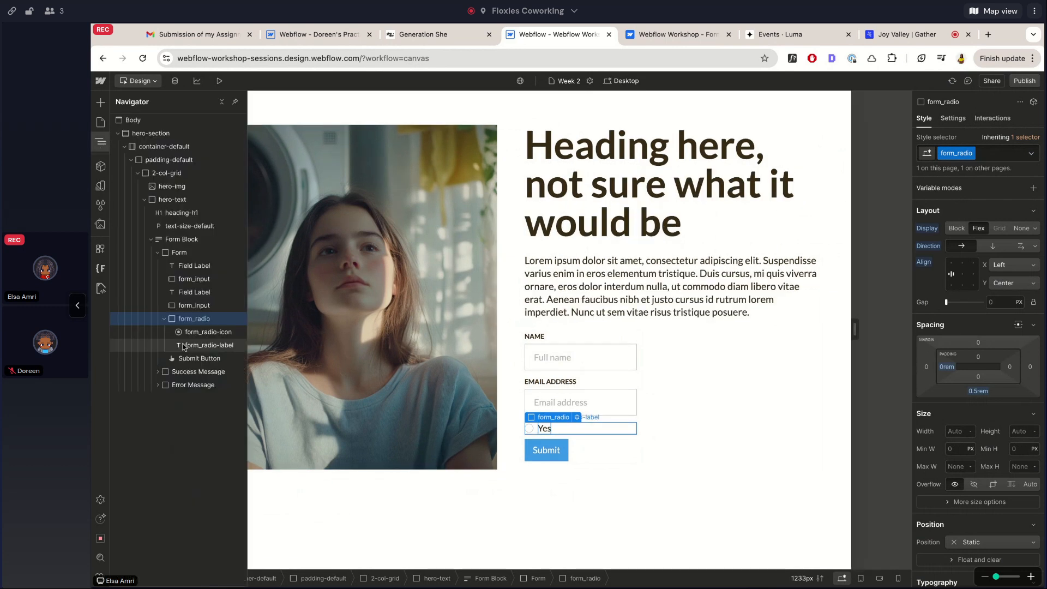
key(ctrl+d)
click(543, 446)
double_click(543, 446)
text(No)
key(Escape)
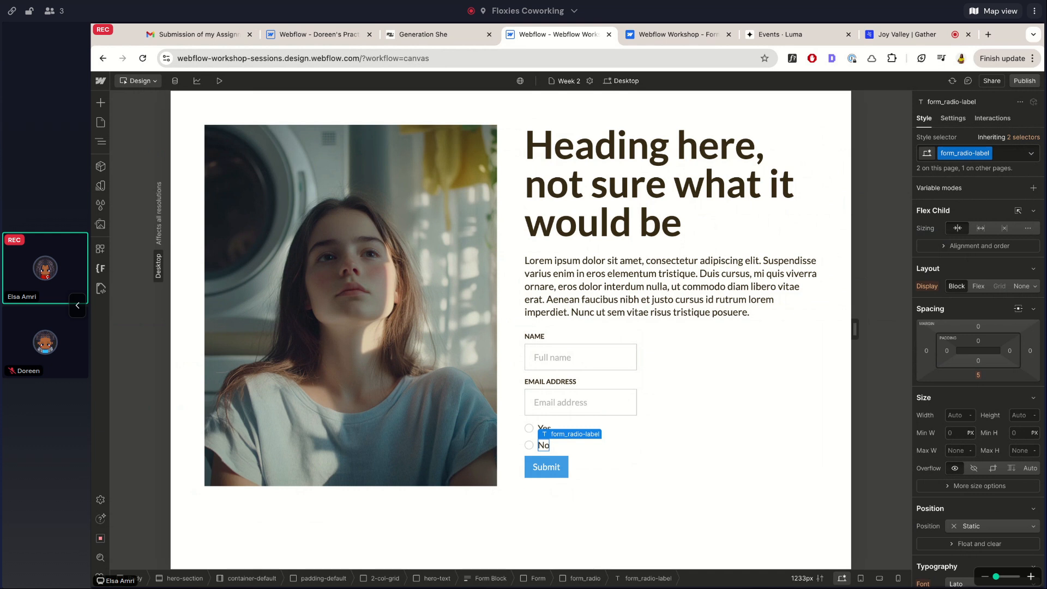
click(578, 301)
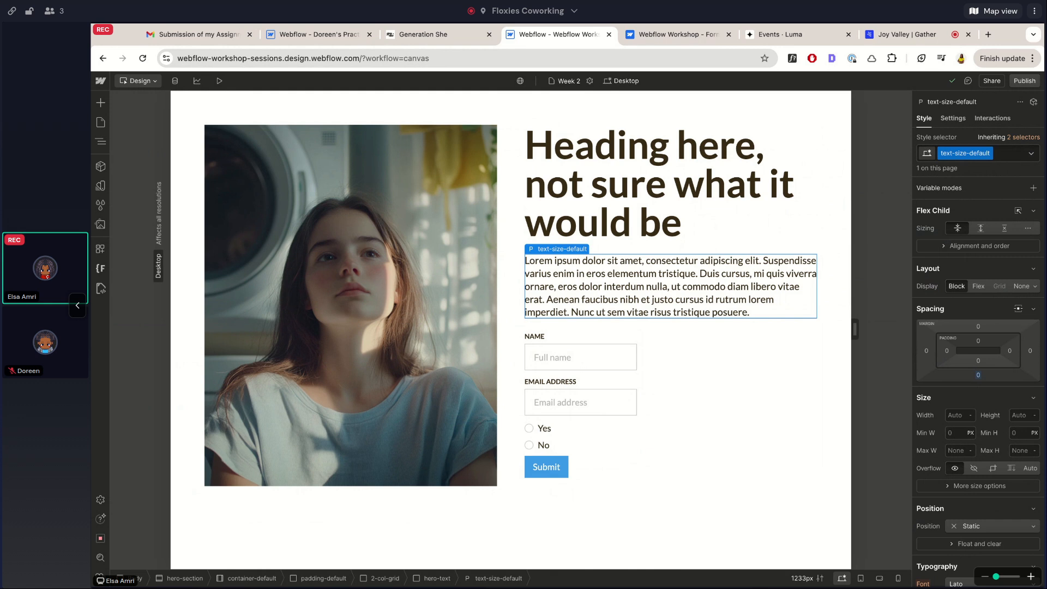
click(534, 429)
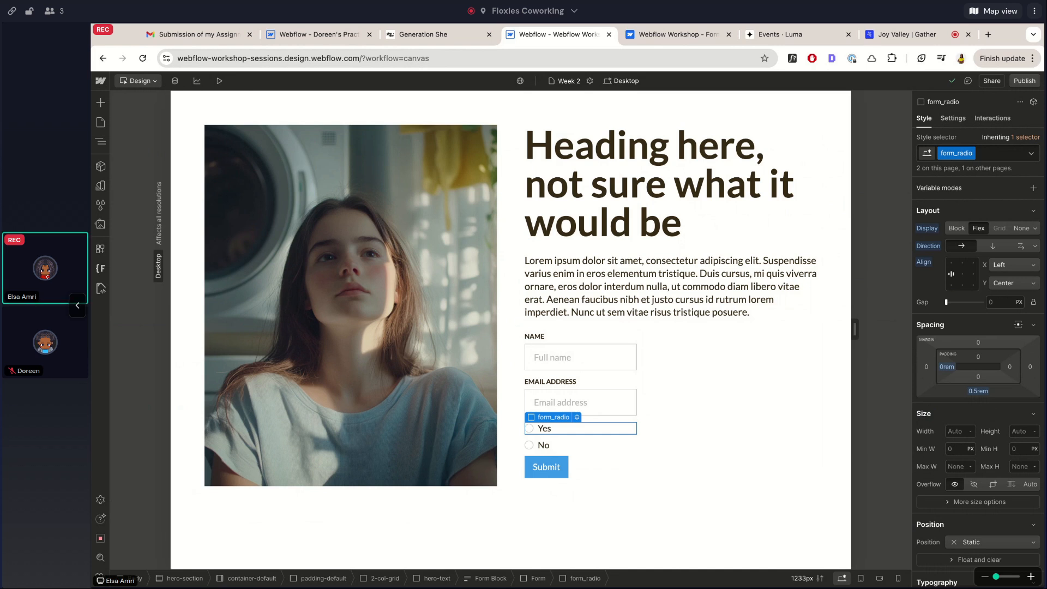
Wrap both the Yes and No radio options together in a new div
click(100, 142)
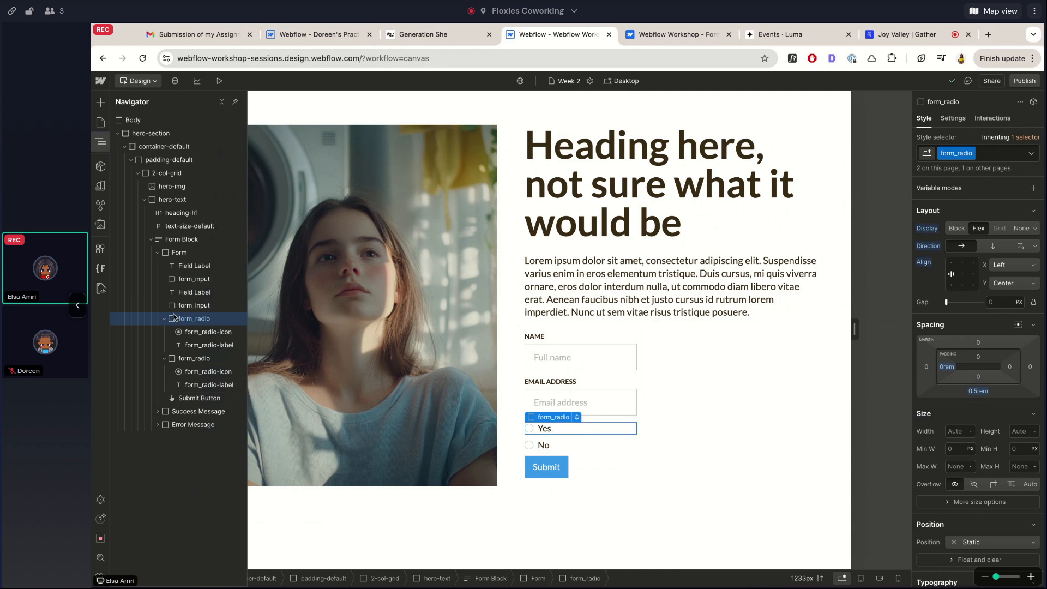
click(164, 331)
right_click(173, 322)
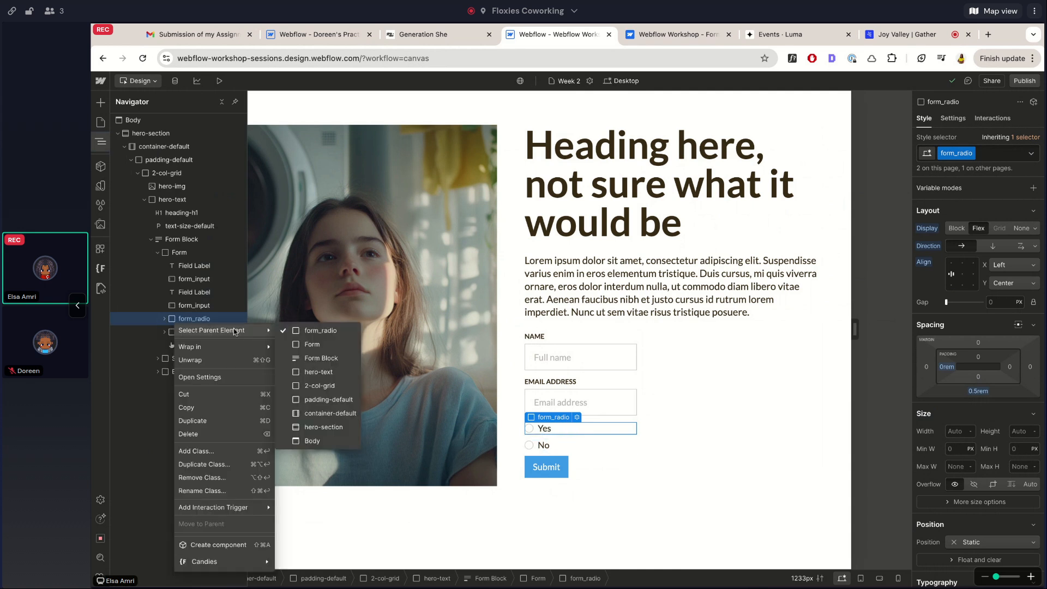
click(294, 341)
right_click(184, 321)
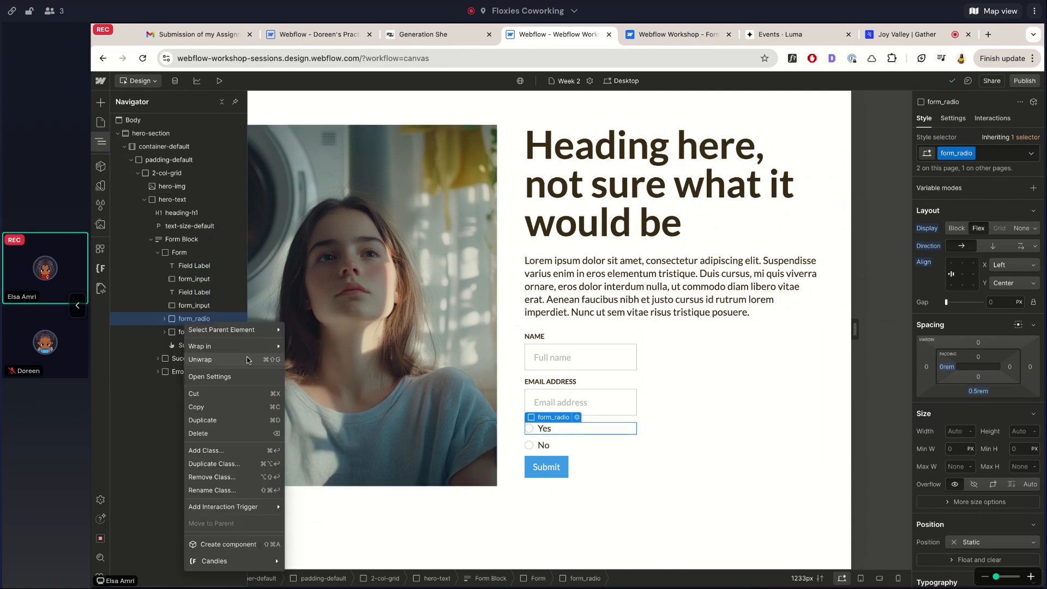
click(295, 346)
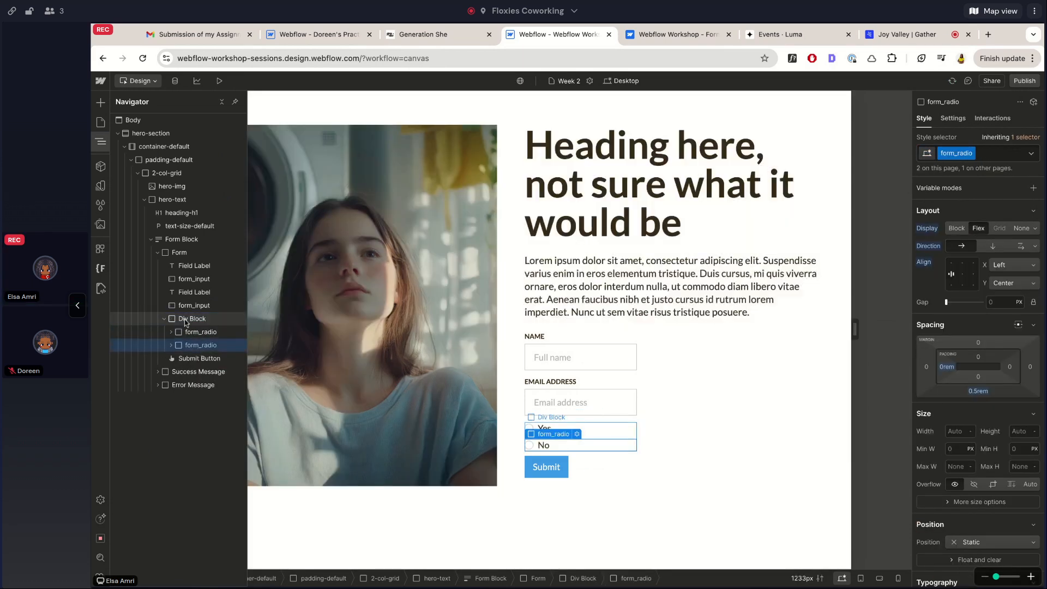
click(186, 320)
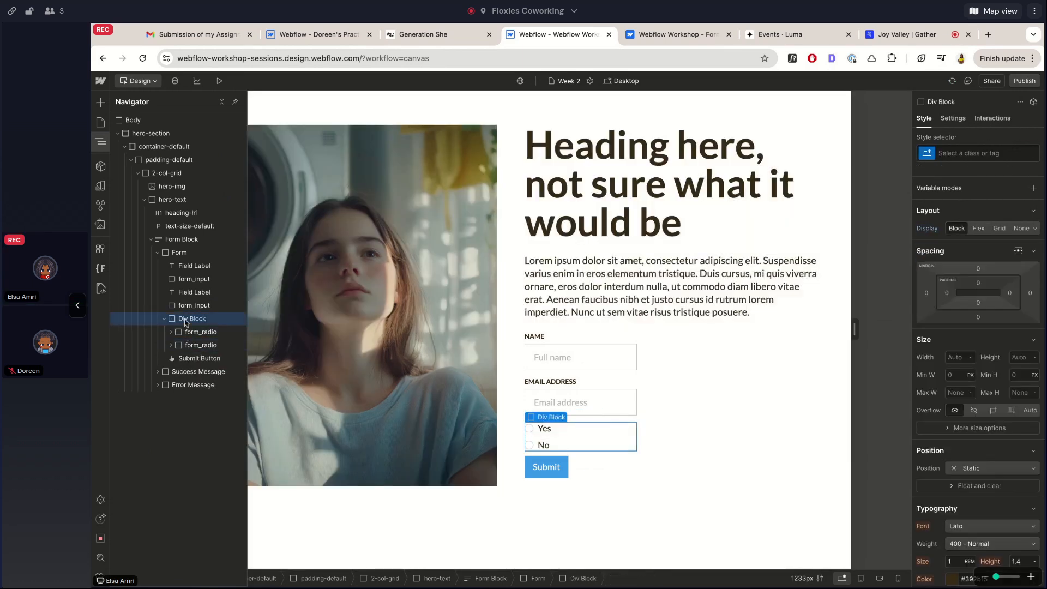
Give the wrapper div the class form_radio-group and a 1rem bottom margin
key(ctrl+Return)
text(form_rad)
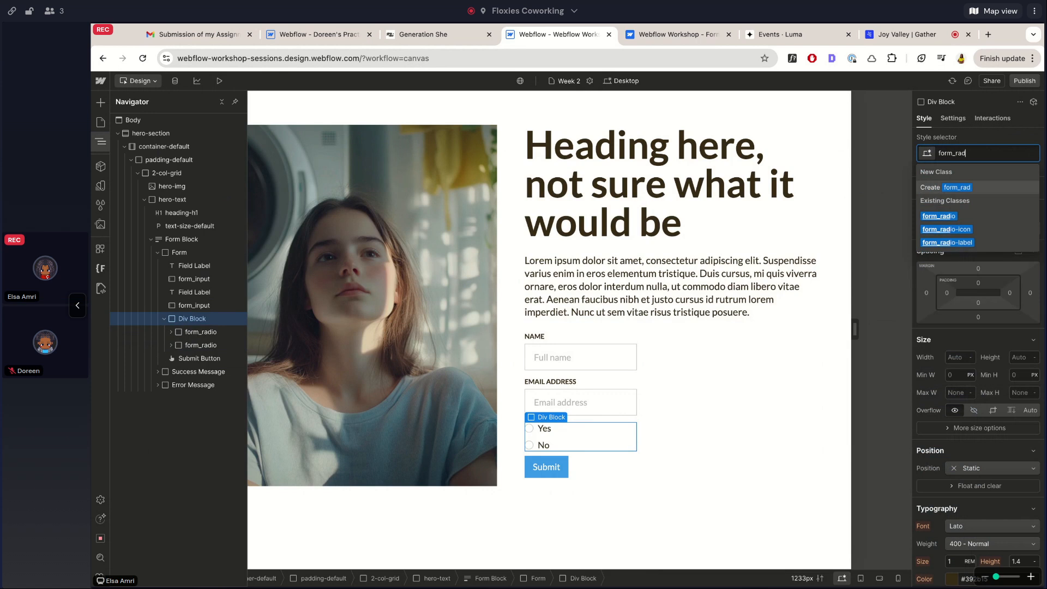
text(io-group)
key(Return)
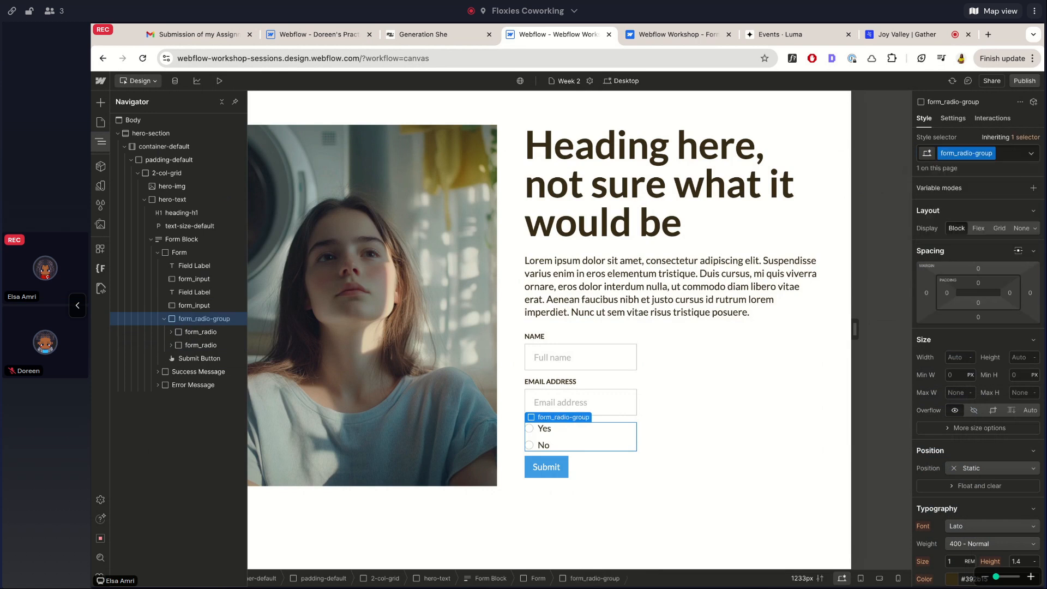
click(978, 317)
text(1rem)
key(Return)
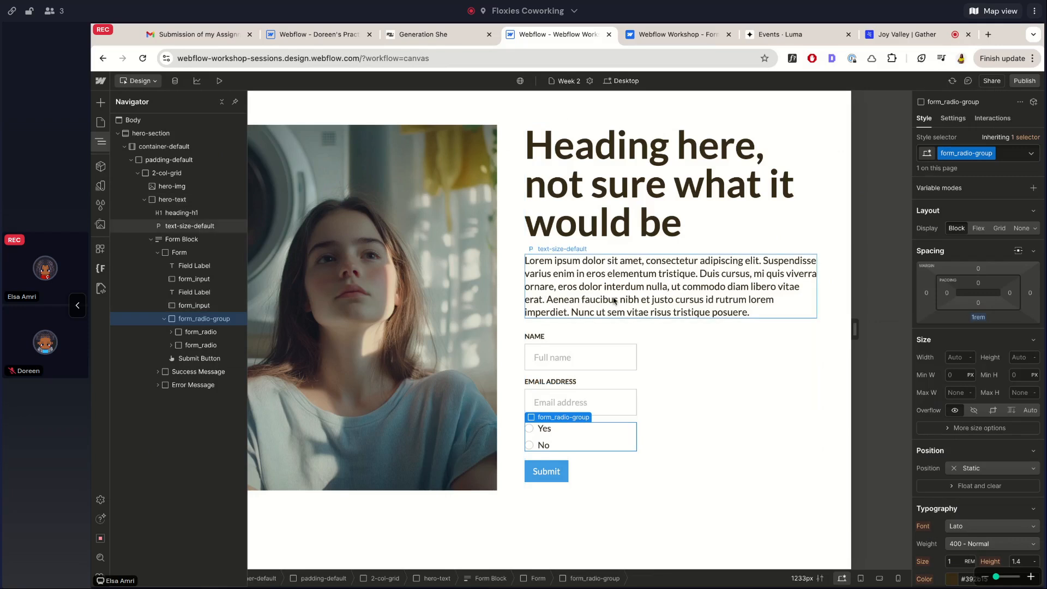
key(ctrl+k)
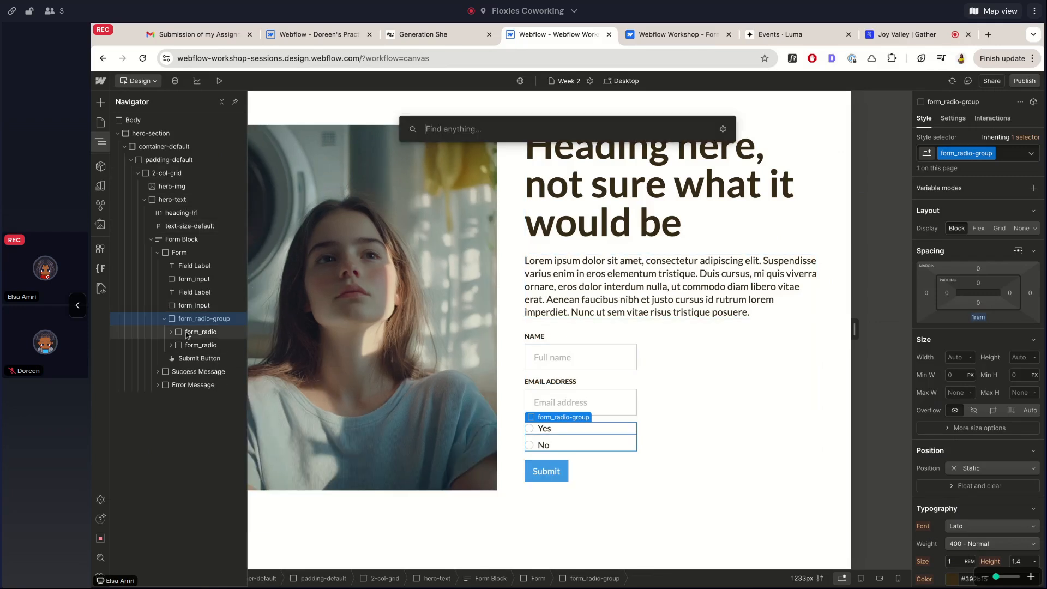
Add a copy of the NAME label inside the radio group reading 'ARE YOU A MEMBER OF OUR GROUP?'
key(Escape)
click(193, 270)
key(ctrl+d)
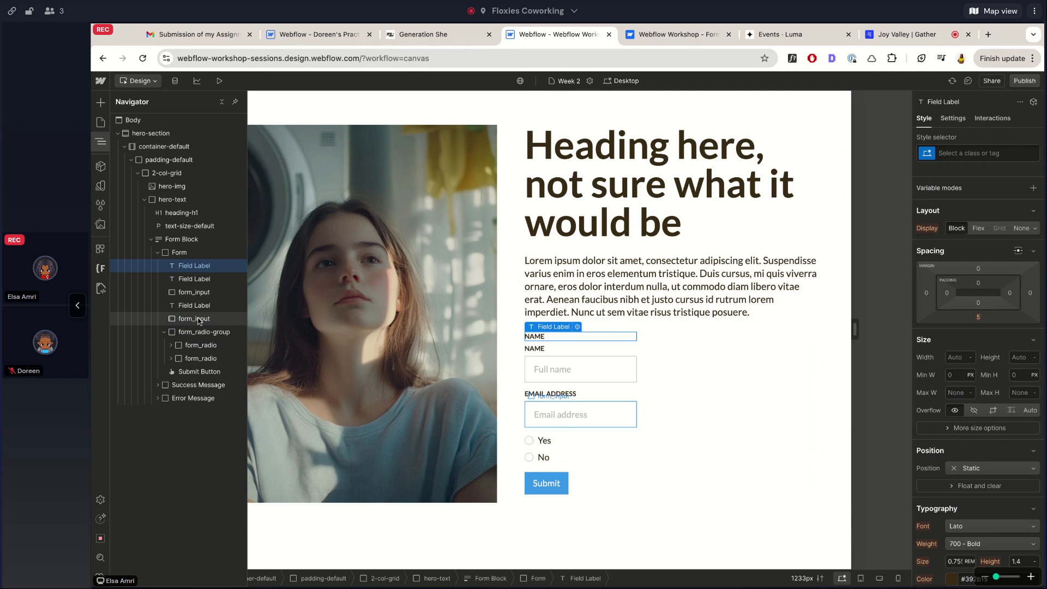
click(197, 316)
drag(197, 280, 203, 330)
double_click(533, 427)
text(A)
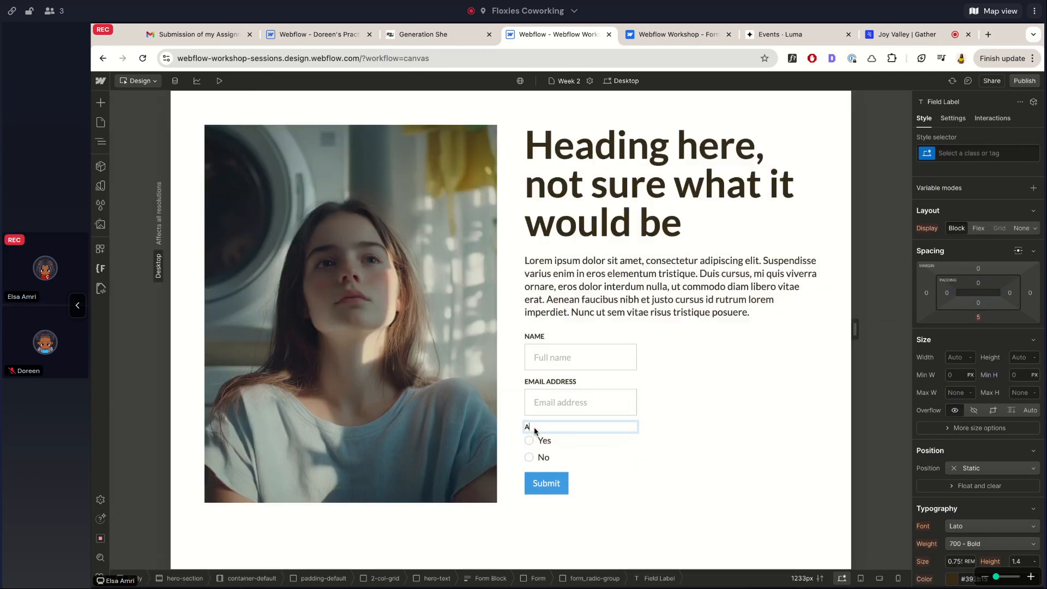
text(RE YOU A MEMBER OF)
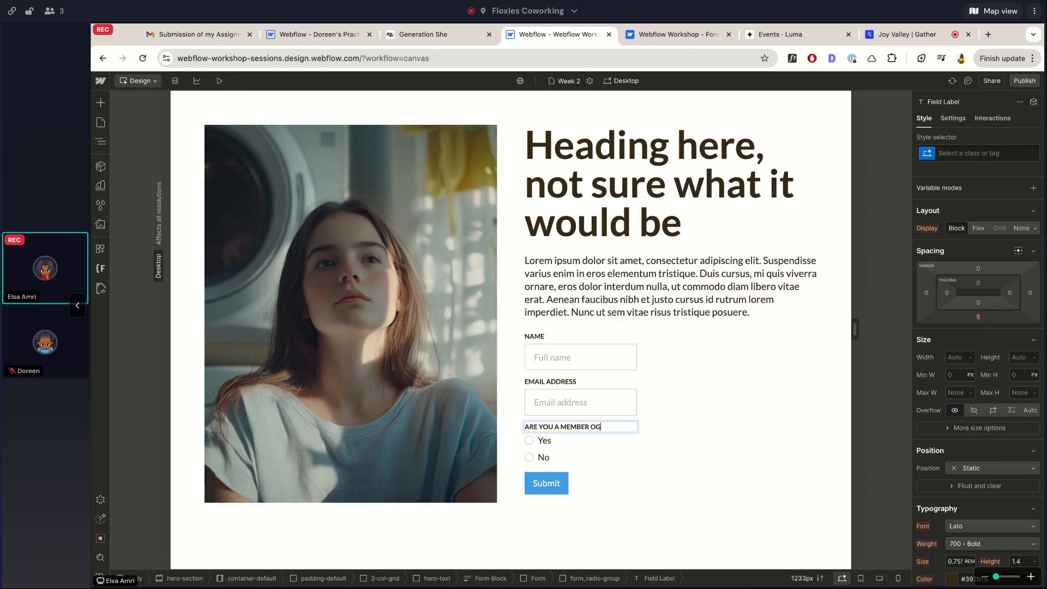
text( OUR GROUP?)
key(Escape)
Copy the whole membership question group and paste a second copy below it
click(529, 438)
key(Up)
key(ctrl+c)
key(ctrl+v)
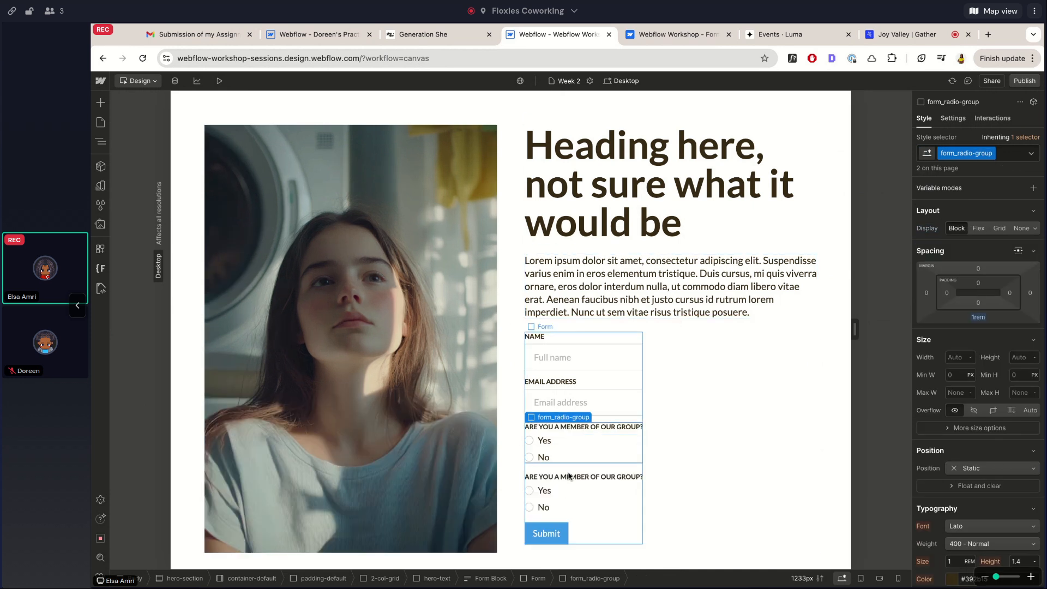
Replace the second group's label text with 'WHEN DID YOU JOIN THE GROUP?'
double_click(569, 478)
scroll(689, 316, down, 1)
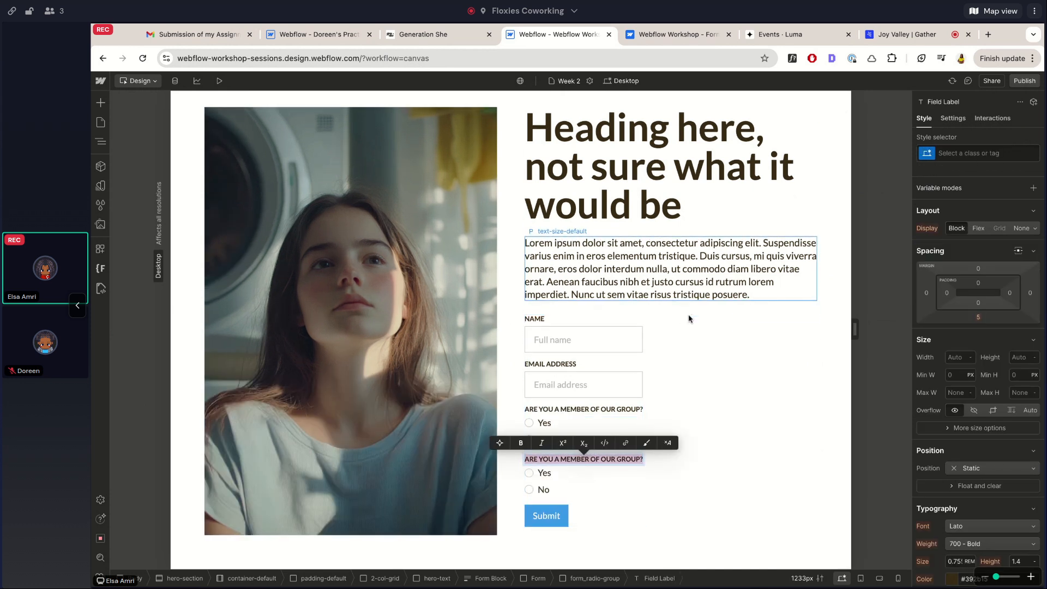
text(ARE)
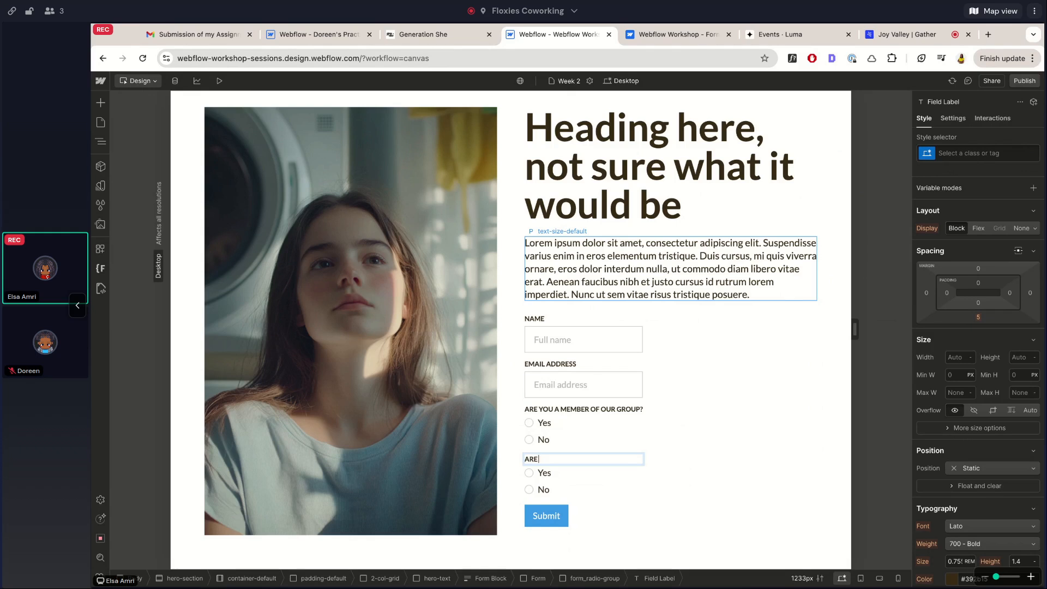
key(BackSpace)
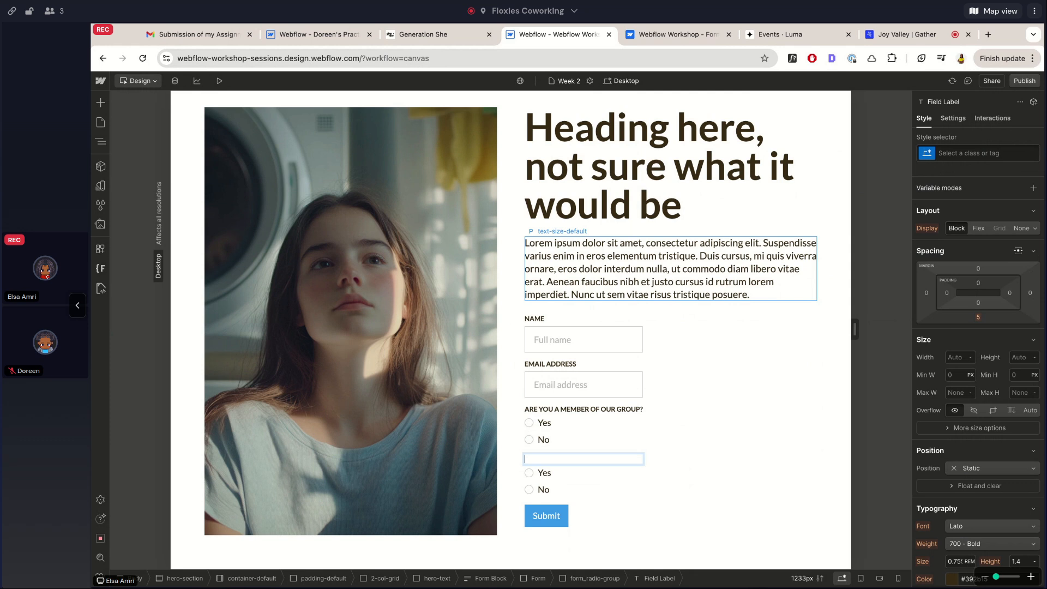
text(WHEN DID YOU JOIN THE GROUP?)
key(Escape)
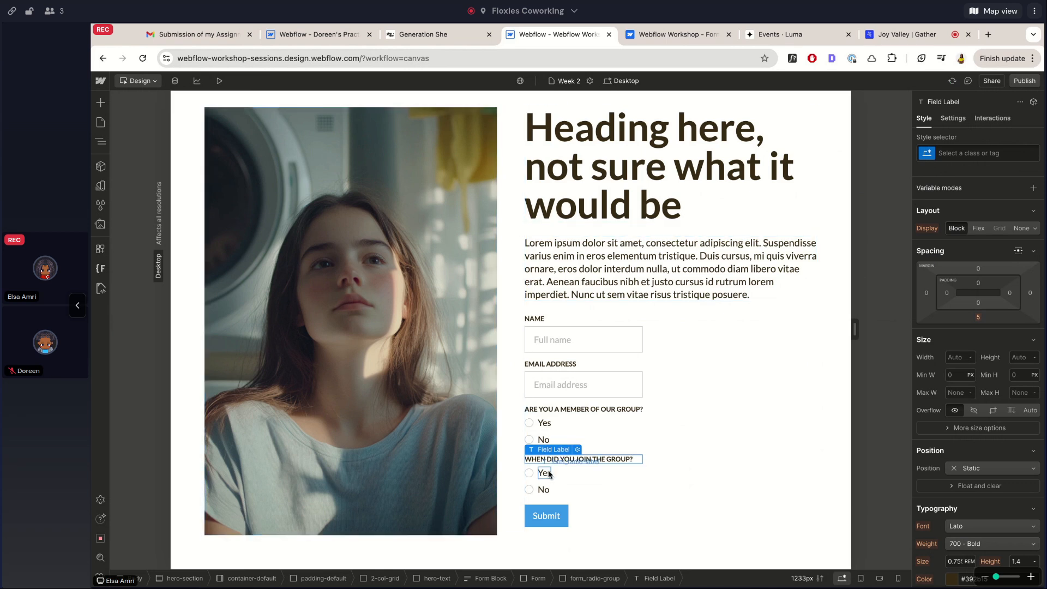
click(554, 411)
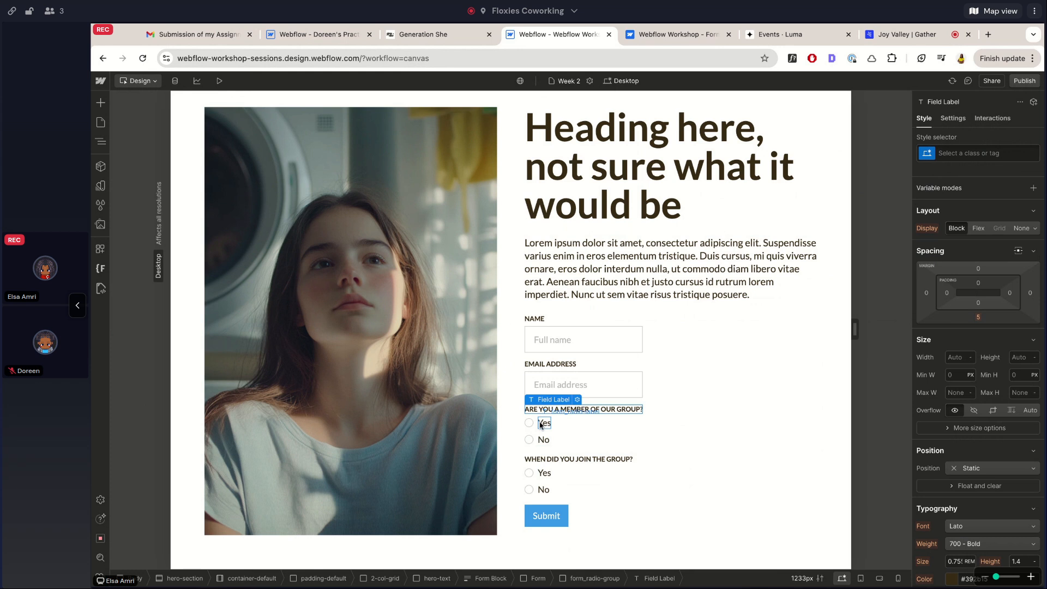
click(546, 474)
click(533, 459)
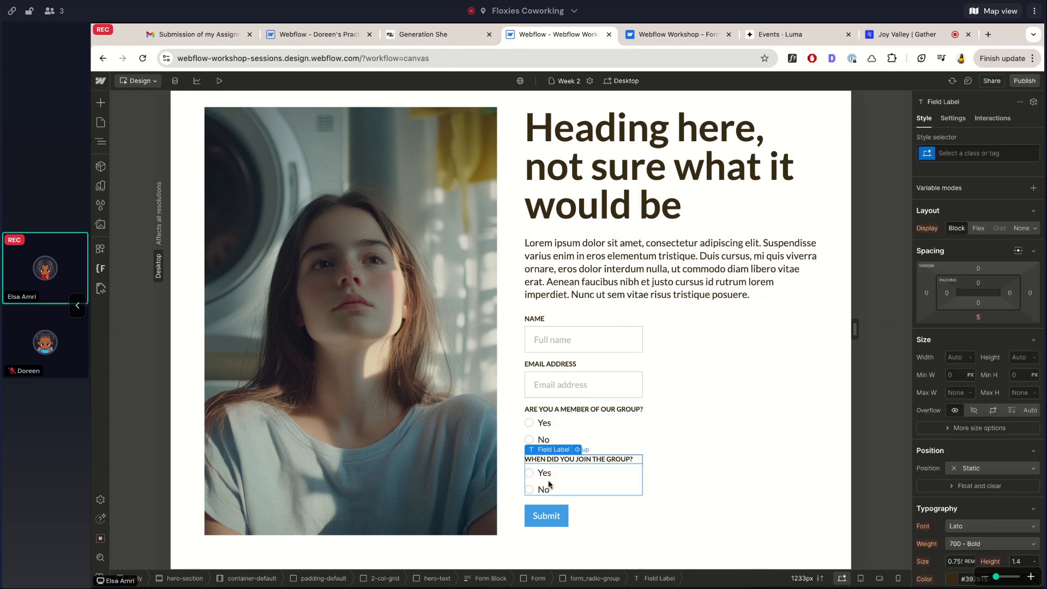
click(546, 472)
Relabel the join question's options 'Before 2024' and 'This year', then duplicate 'This year'
double_click(546, 473)
text(Be)
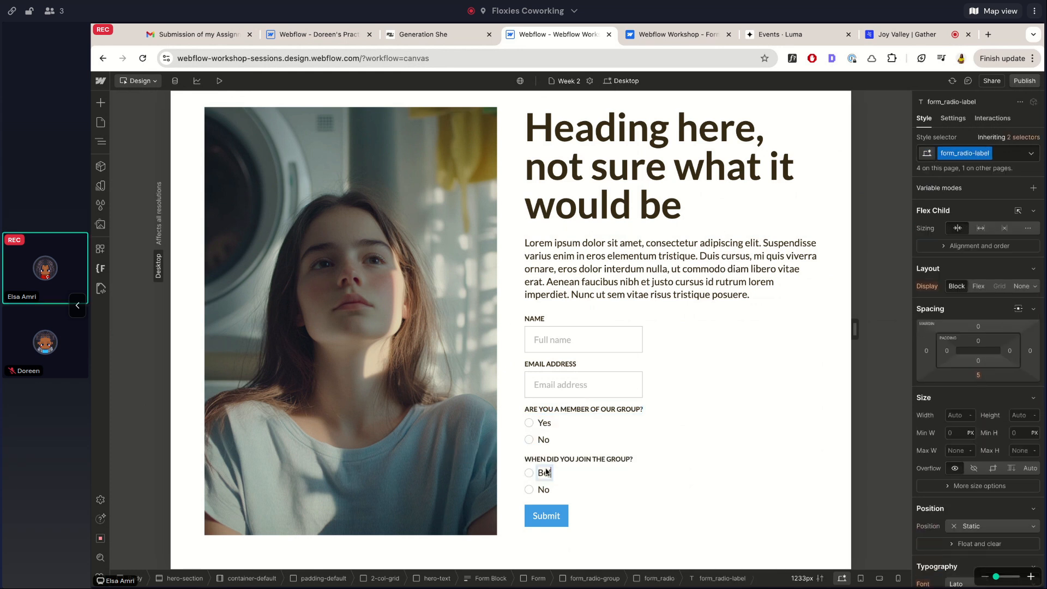
text(fore 2024)
click(544, 490)
double_click(544, 490)
text(This year)
click(589, 407)
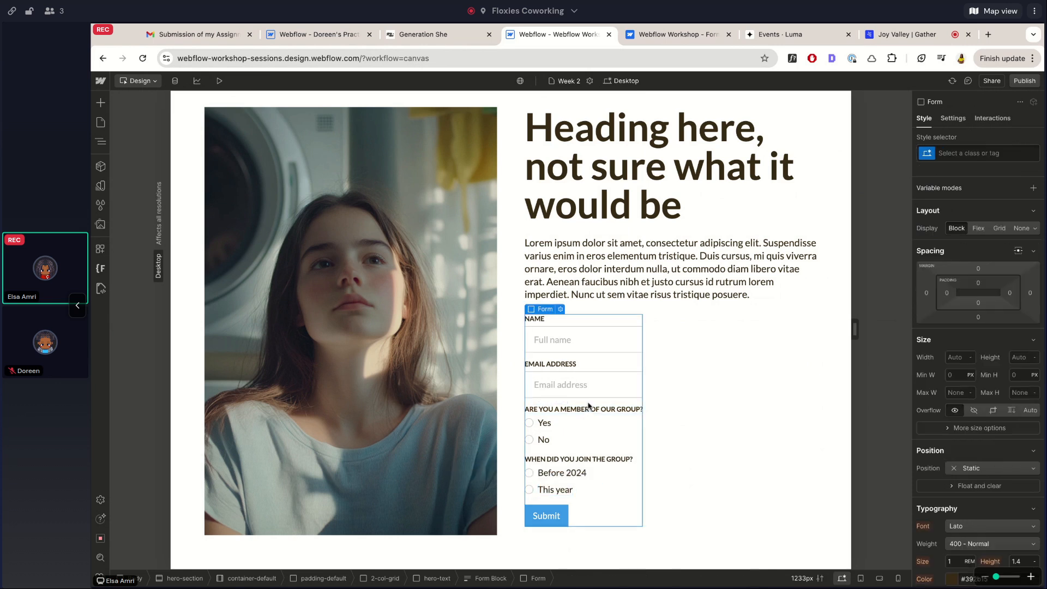
click(581, 490)
key(ctrl+d)
key(ctrl+d)
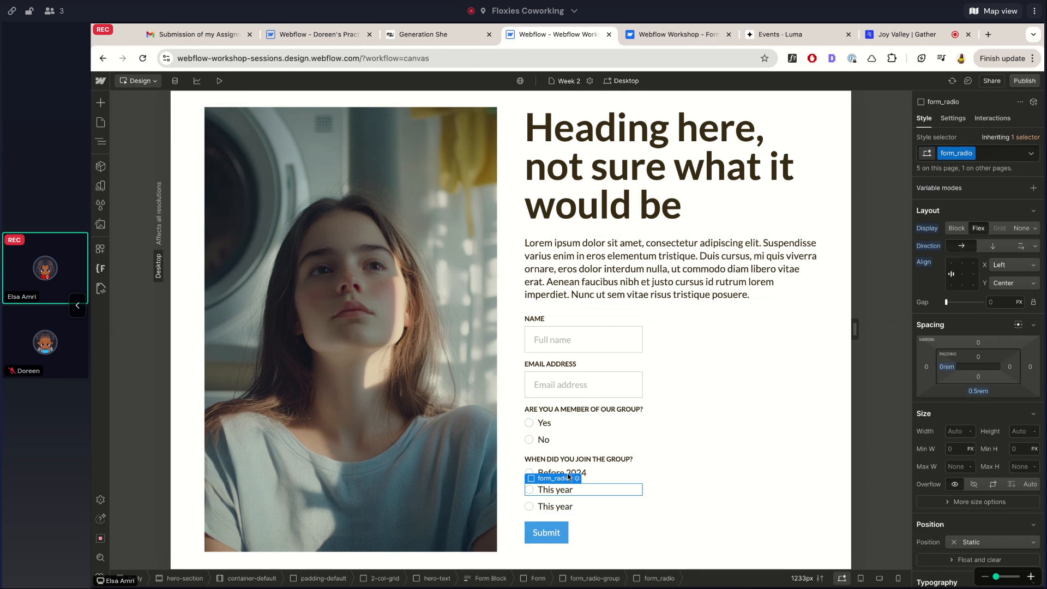
Rename the first two join-date options 2020 and 2021
click(581, 474)
double_click(581, 473)
text(2020)
click(557, 489)
double_click(557, 490)
text(2021)
Rename the remaining two join-date options 2022 and 2023
click(556, 506)
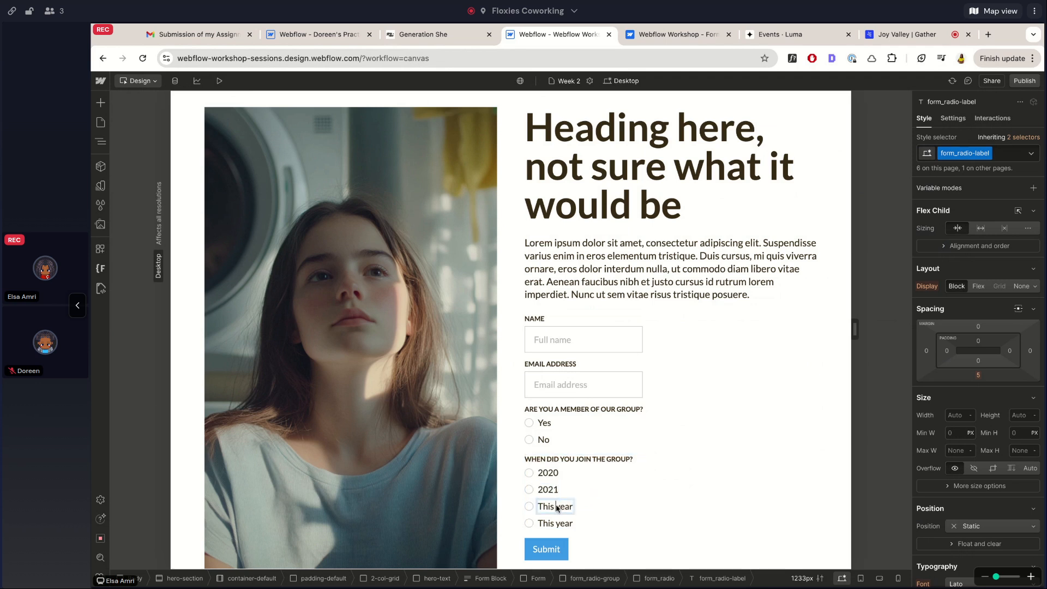
key(2)
key(1)
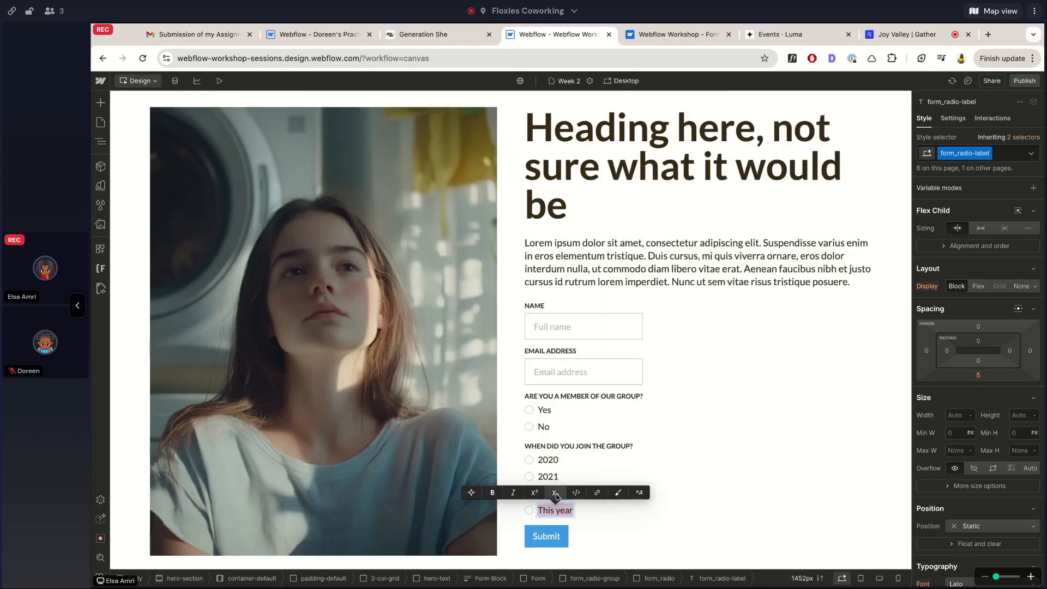
double_click(558, 494)
text(2022)
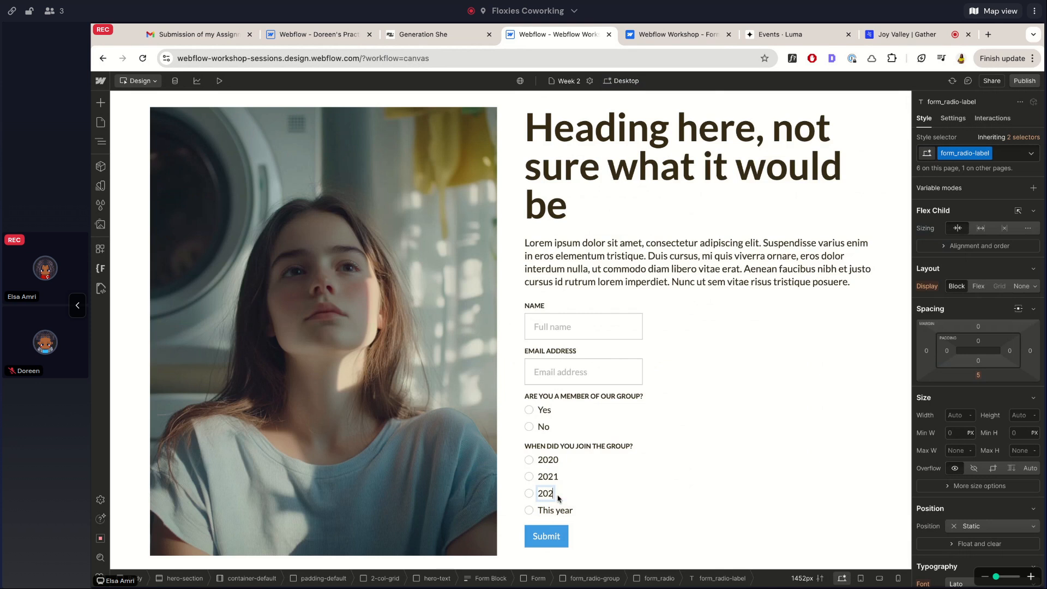
click(560, 510)
double_click(561, 511)
text(30)
key(BackSpace)
key(BackSpace)
text(2023)
click(602, 430)
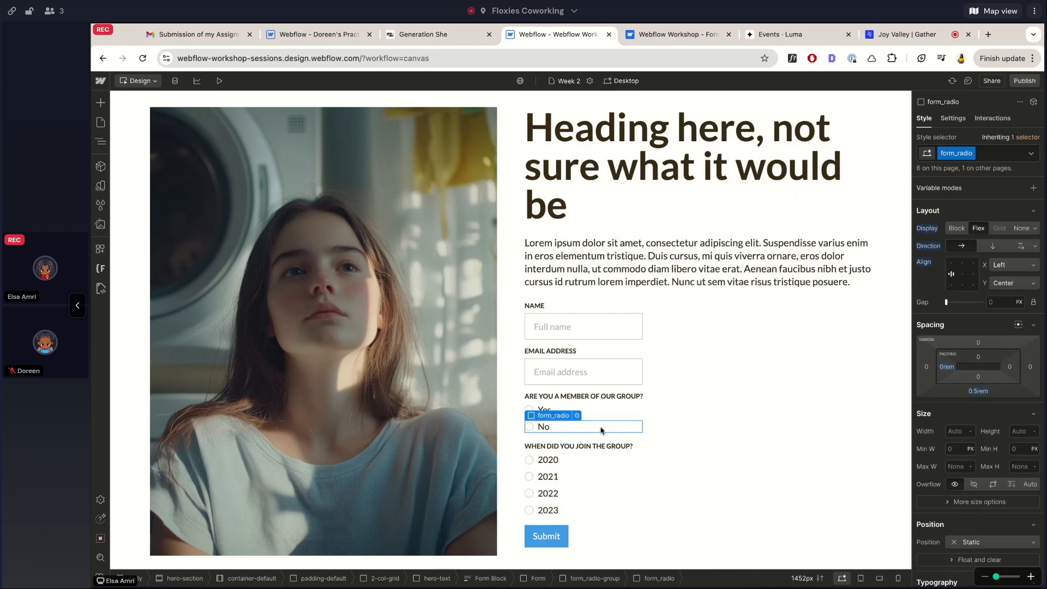
scroll(601, 430, down, 1)
click(631, 320)
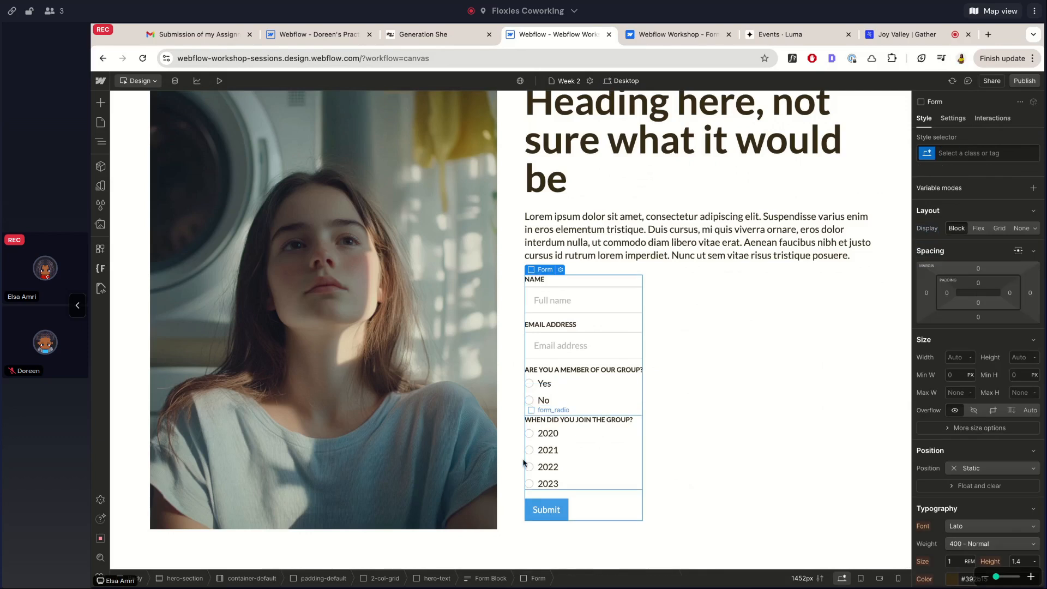
Change the membership Yes option's Choice Value from Radio to Yes in its field settings
click(551, 370)
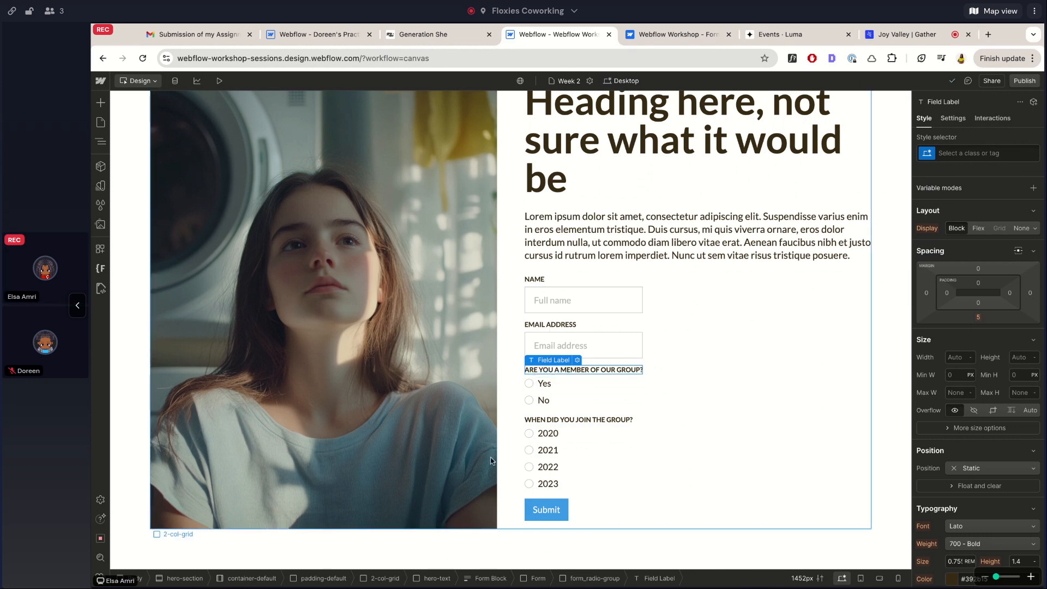
click(539, 388)
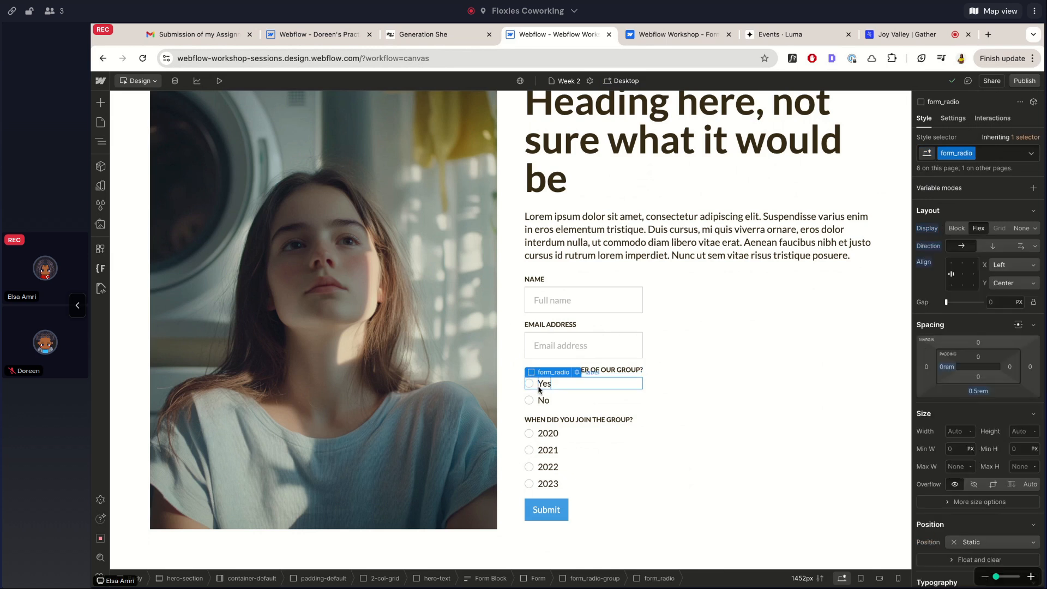
click(953, 118)
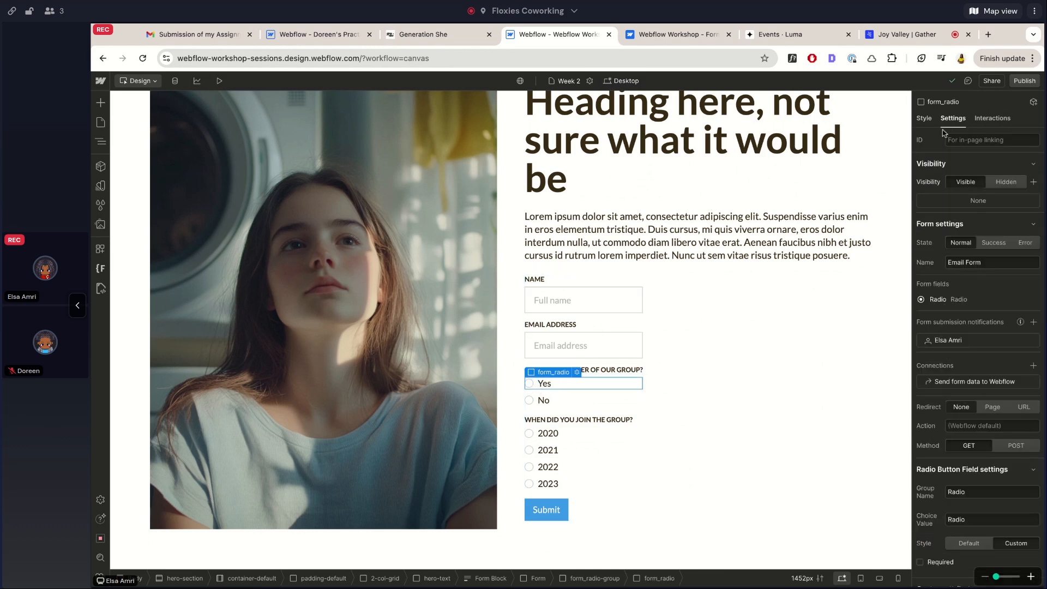
scroll(944, 285, down, 3)
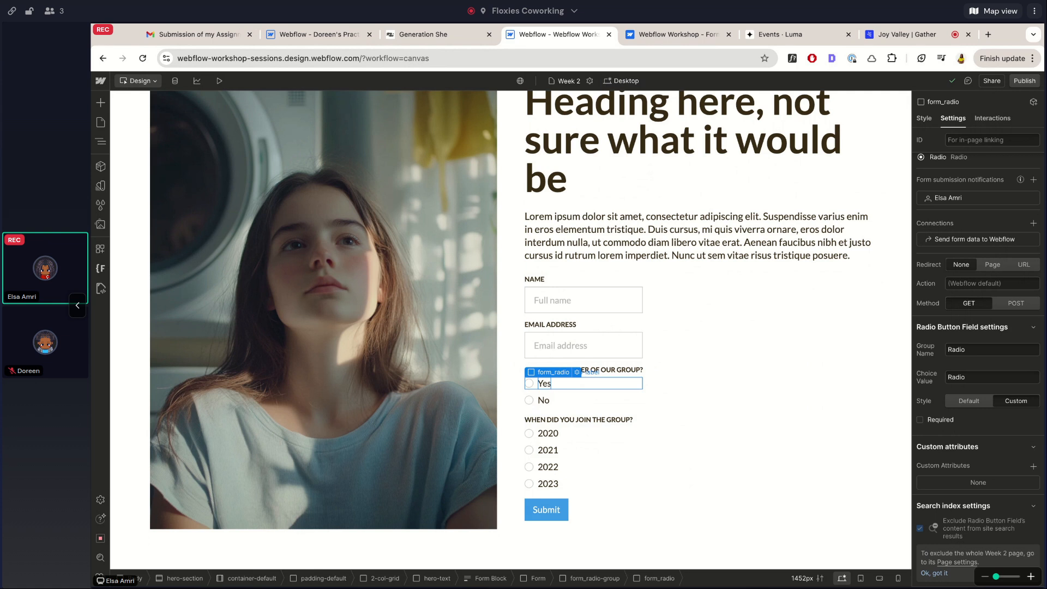
click(545, 385)
key(Escape)
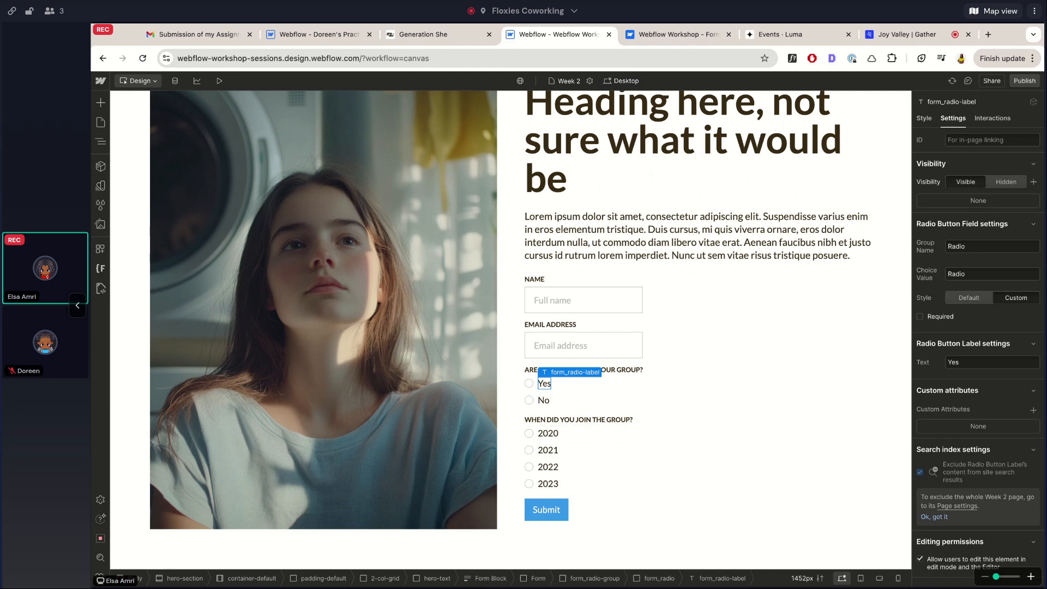
click(536, 390)
scroll(972, 381, down, 3)
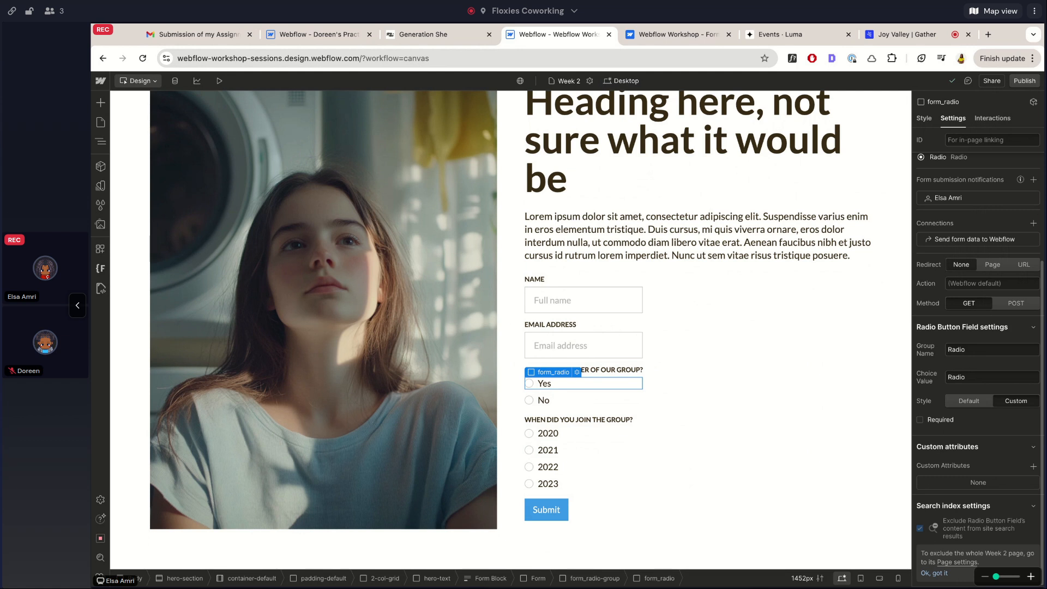
double_click(956, 377)
text(Yes)
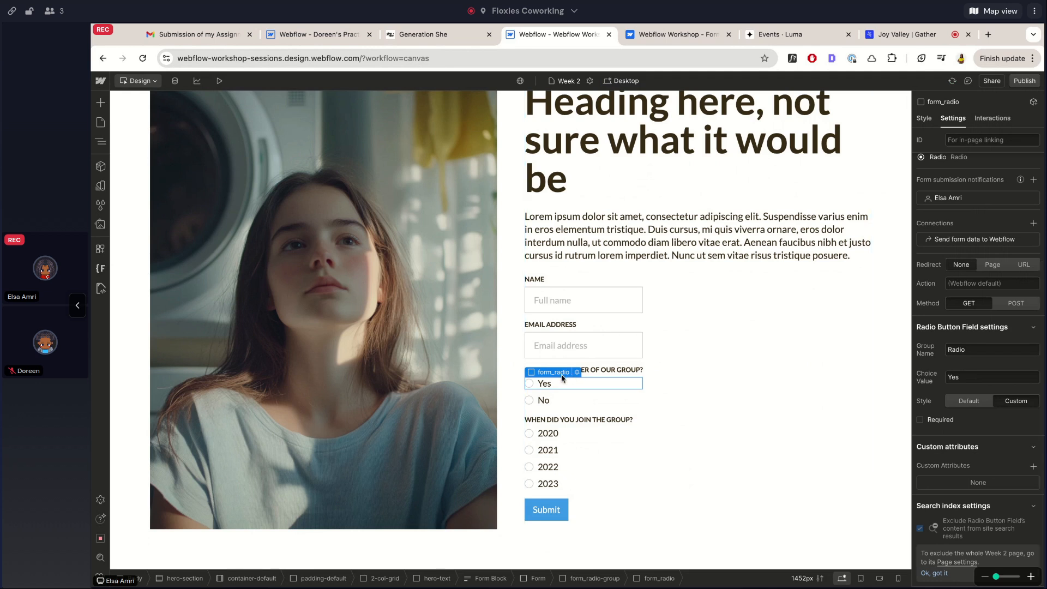
click(578, 372)
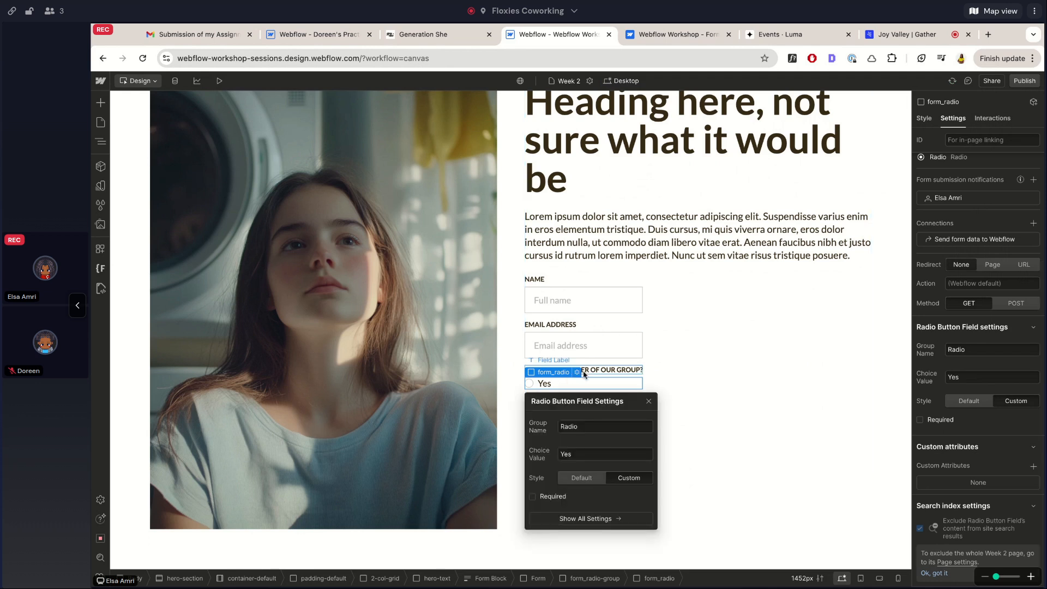
Replace the Yes radio option's group name Radio with Member
click(648, 401)
double_click(968, 352)
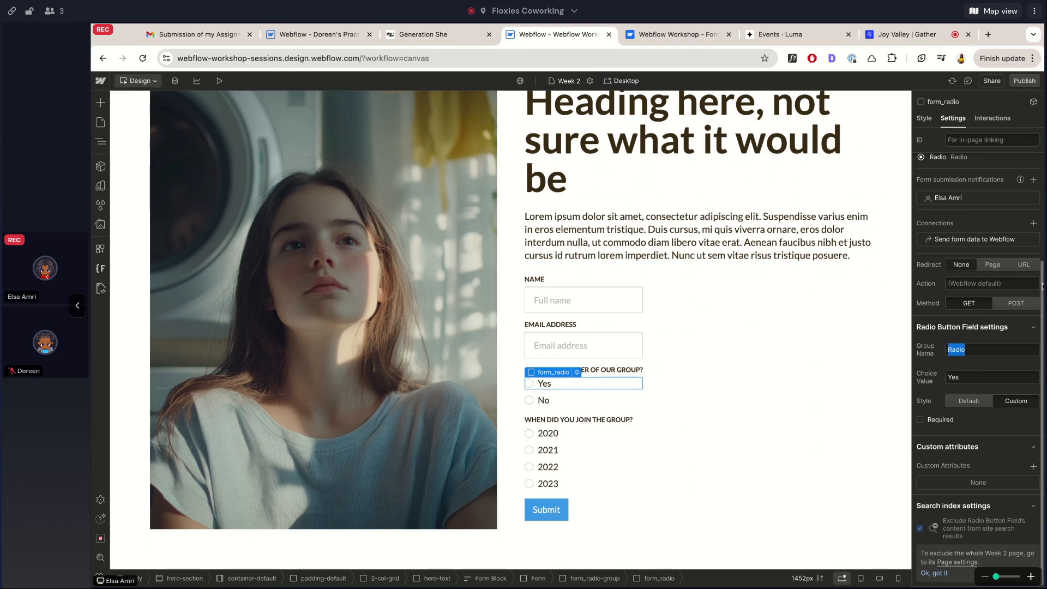
click(608, 341)
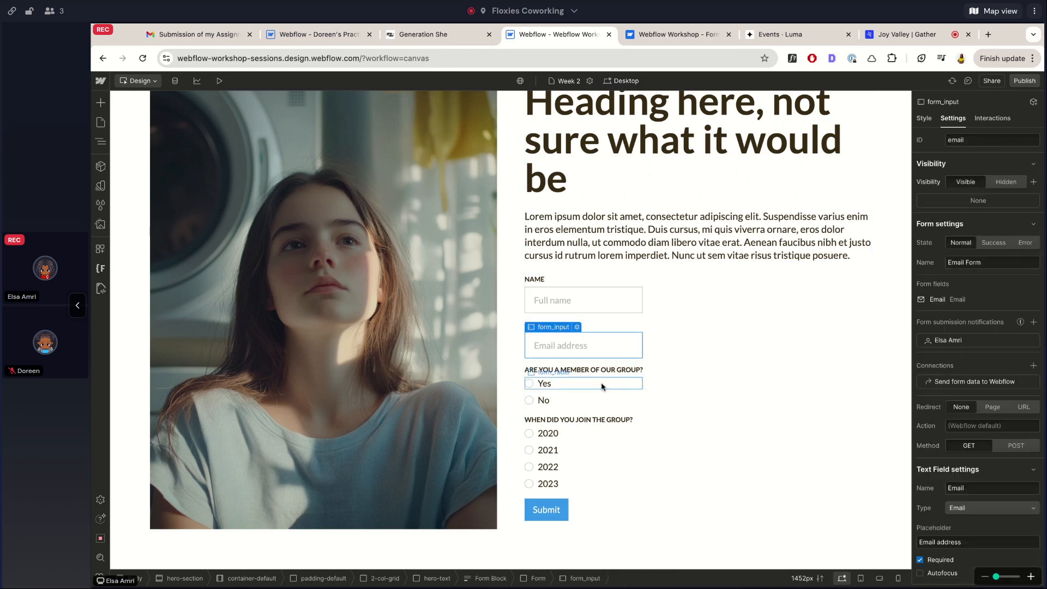
double_click(600, 371)
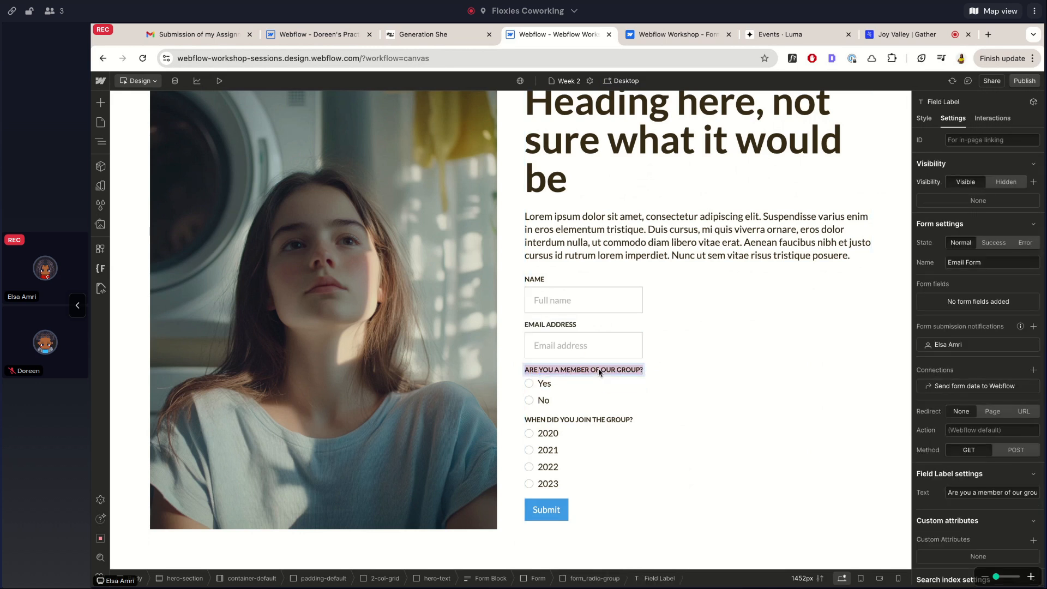
key(Escape)
click(538, 393)
scroll(957, 403, down, 2)
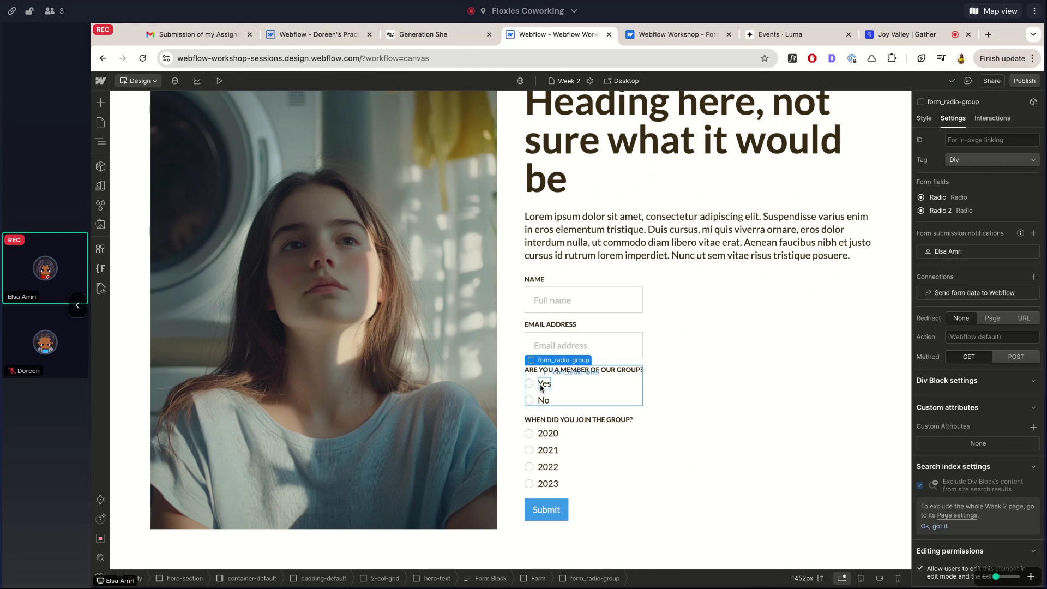
click(542, 384)
scroll(965, 446, down, 3)
double_click(957, 349)
text(Members)
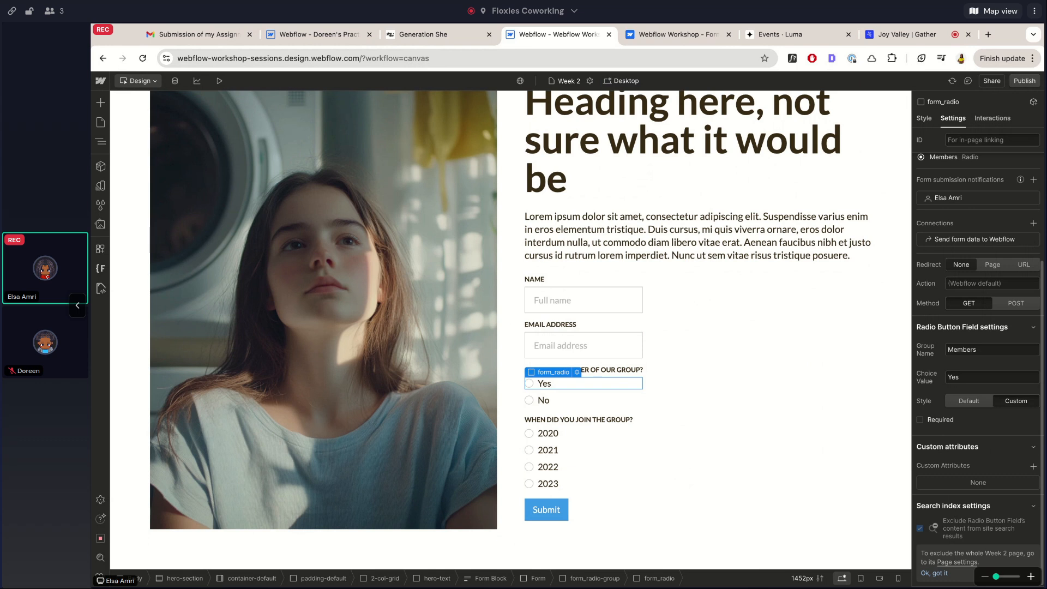
Give the No option choice value No and group name Members, then check both options
key(Down)
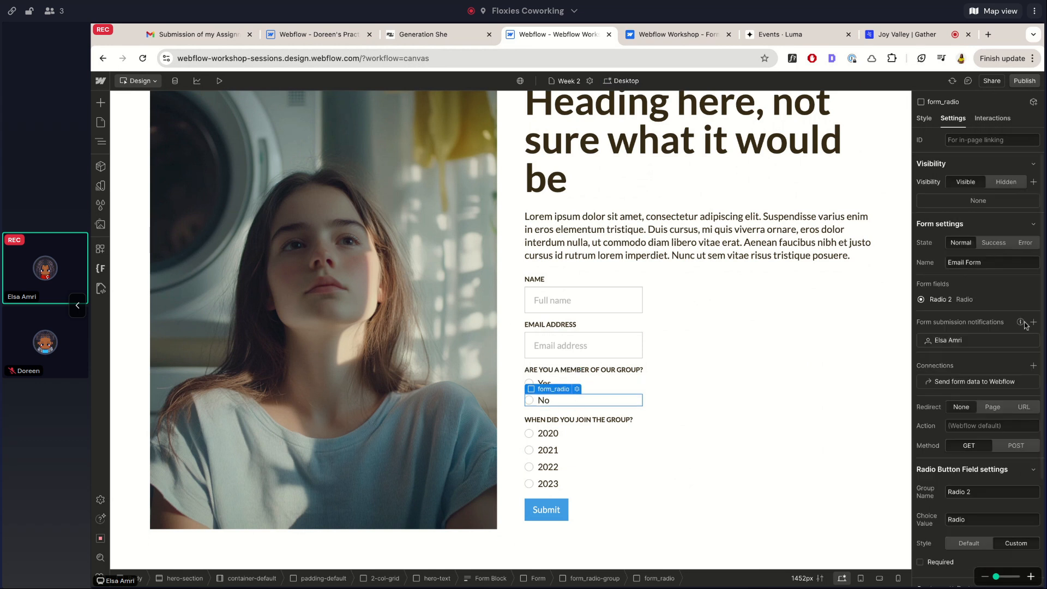
scroll(967, 416, down, 3)
double_click(959, 376)
text(No)
triple_click(963, 349)
text(Members)
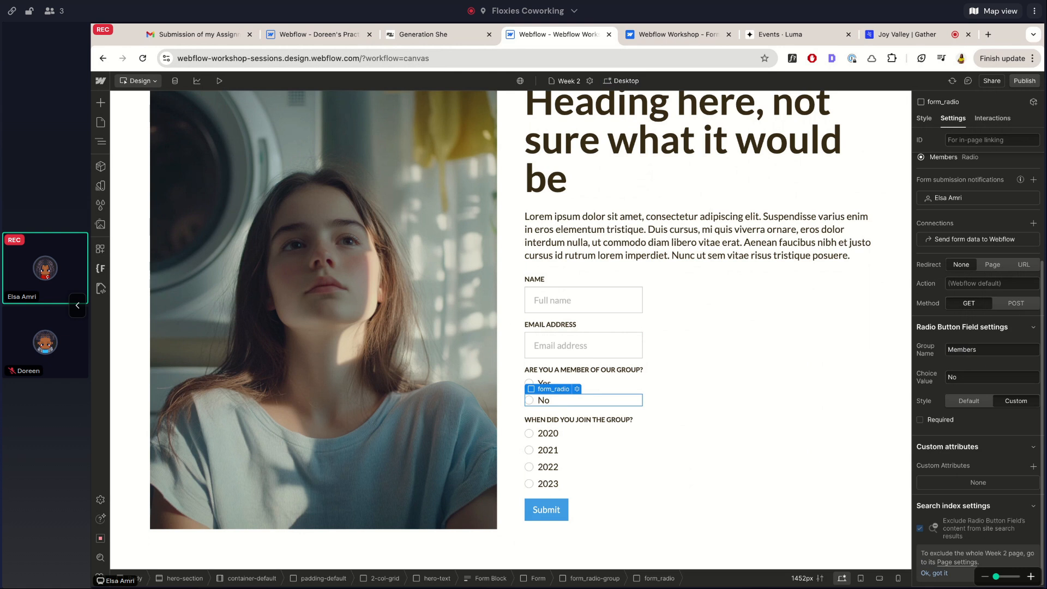
click(544, 383)
click(543, 400)
click(544, 383)
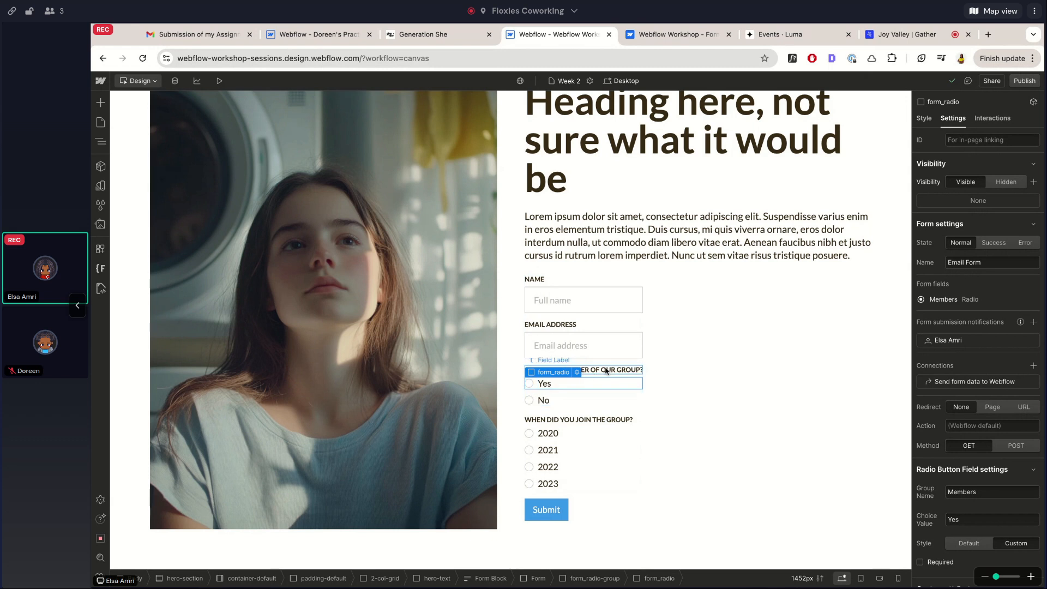
click(568, 420)
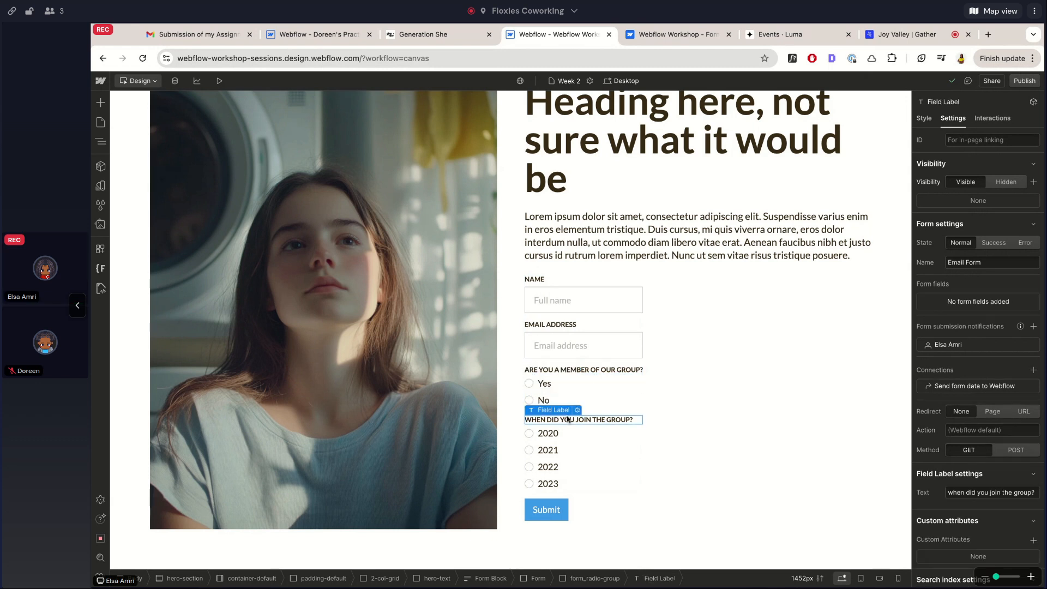
click(564, 370)
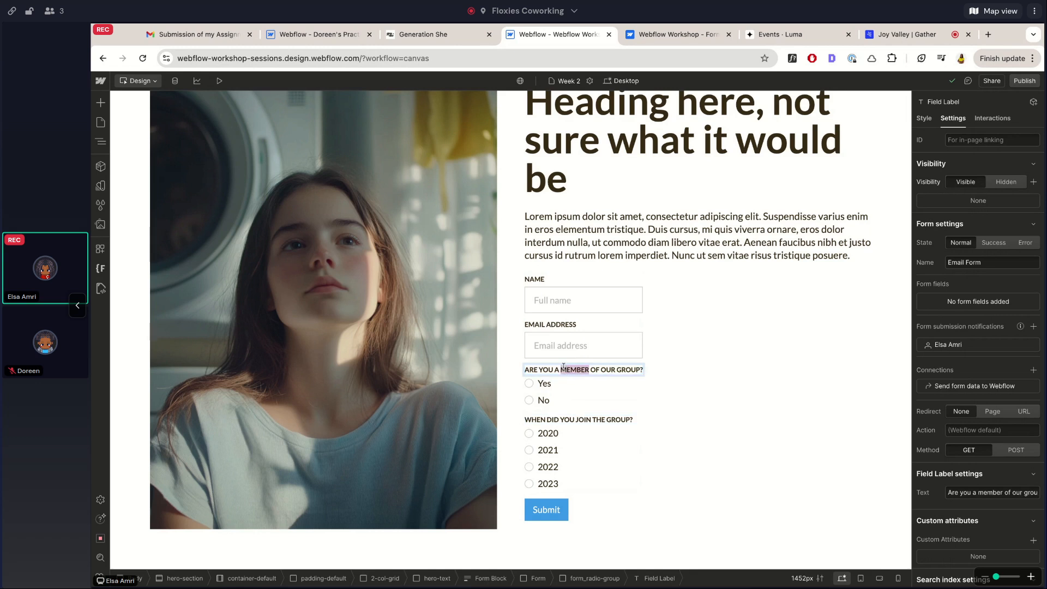
triple_click(564, 371)
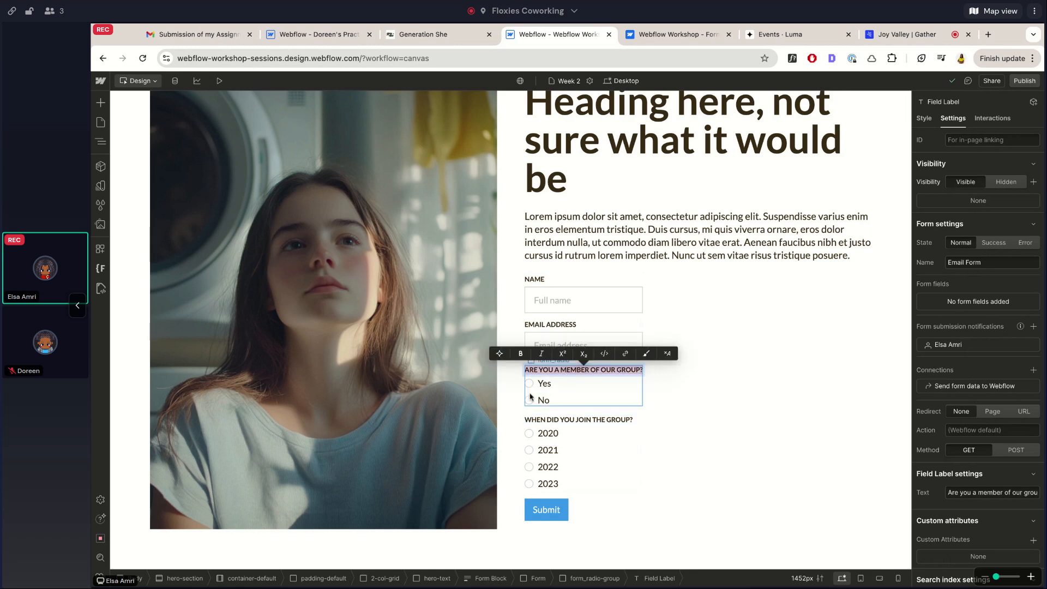
key(Escape)
click(582, 381)
key(Down)
key(Up)
key(Up)
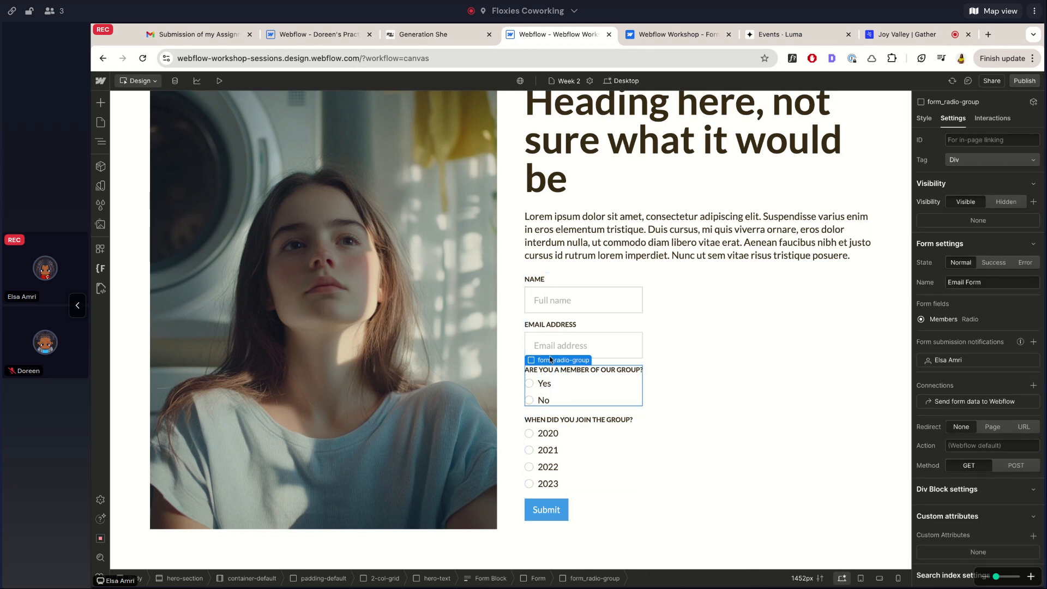
scroll(968, 398, down, 2)
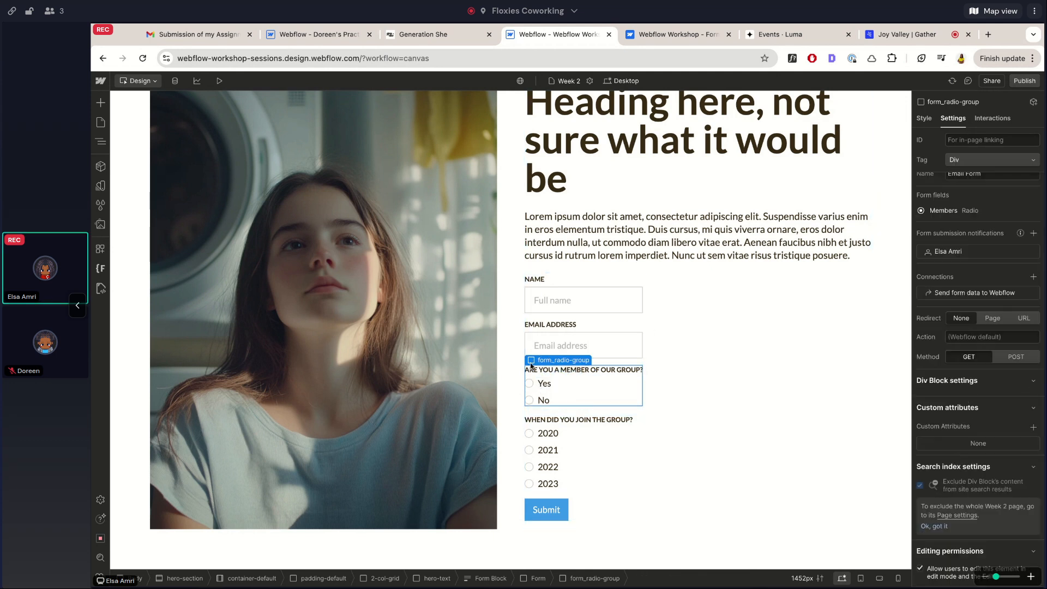
key(Down)
scroll(984, 431, down, 3)
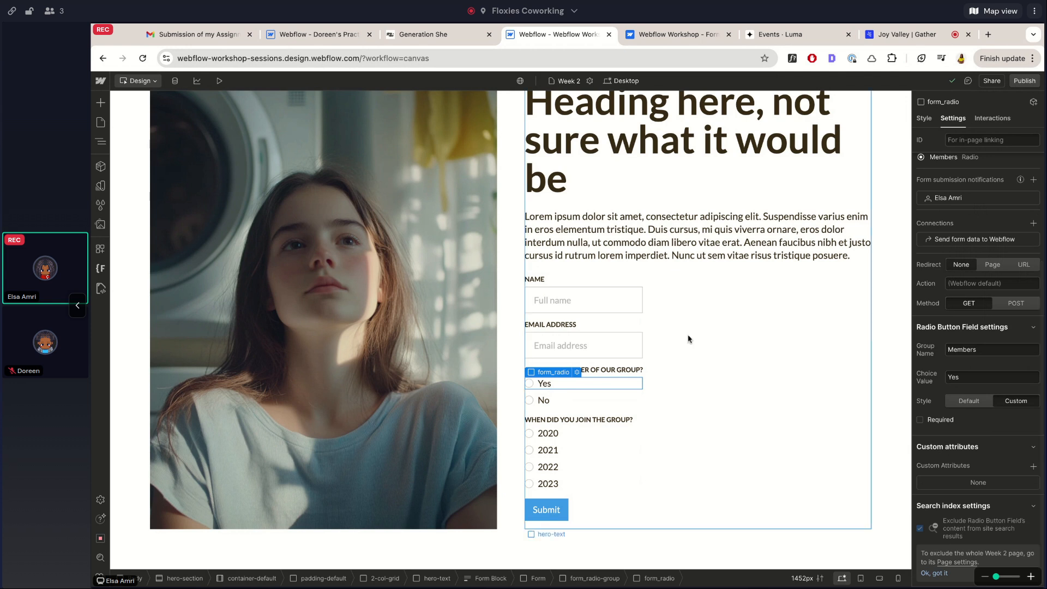
click(591, 324)
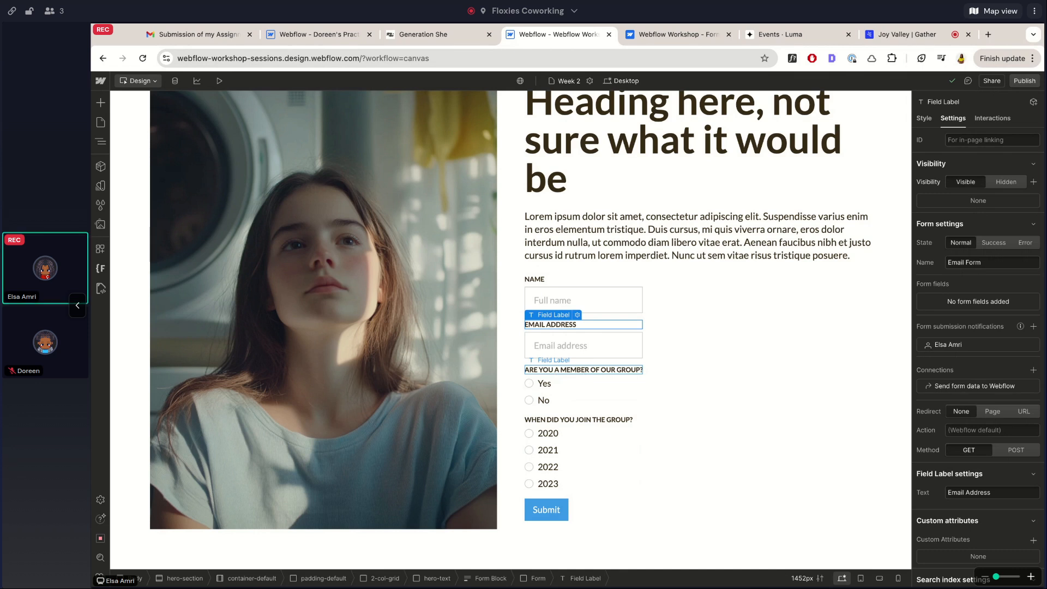
double_click(584, 371)
click(537, 387)
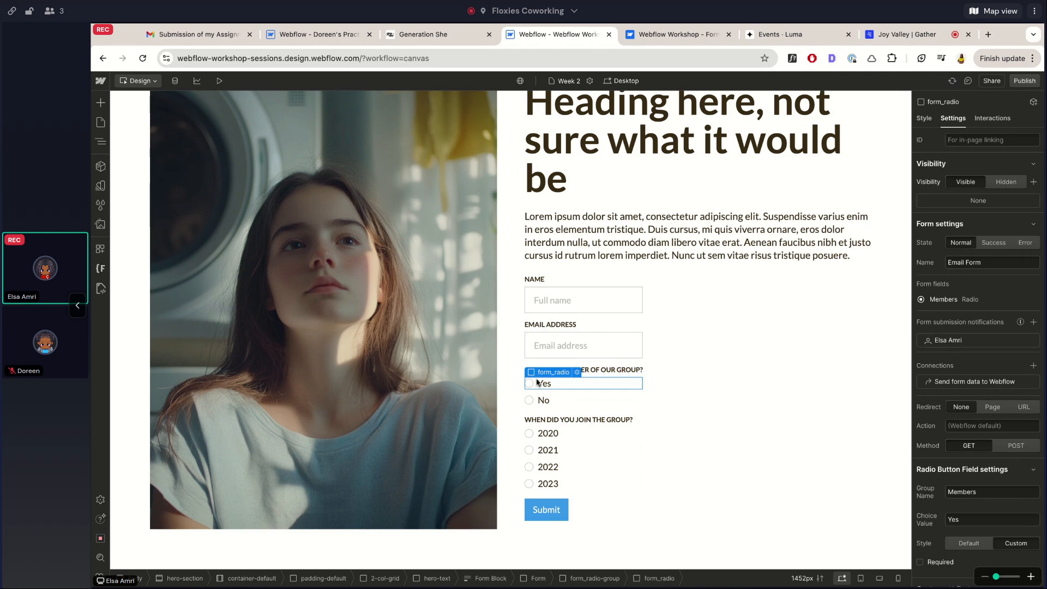
scroll(982, 393, down, 3)
double_click(961, 344)
text(Are you a member of our group?)
key(Return)
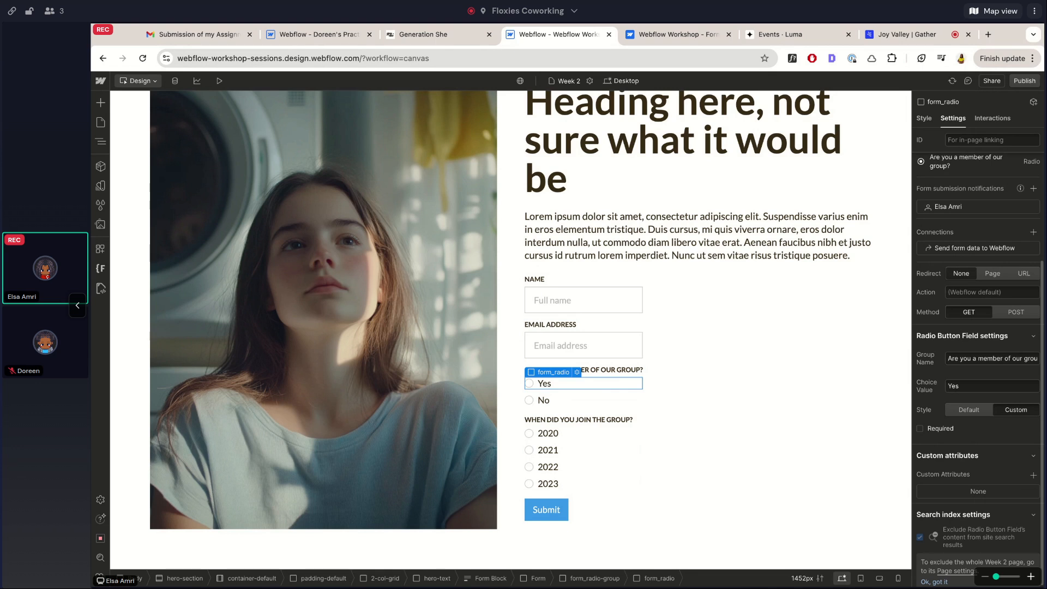
key(ctrl+z)
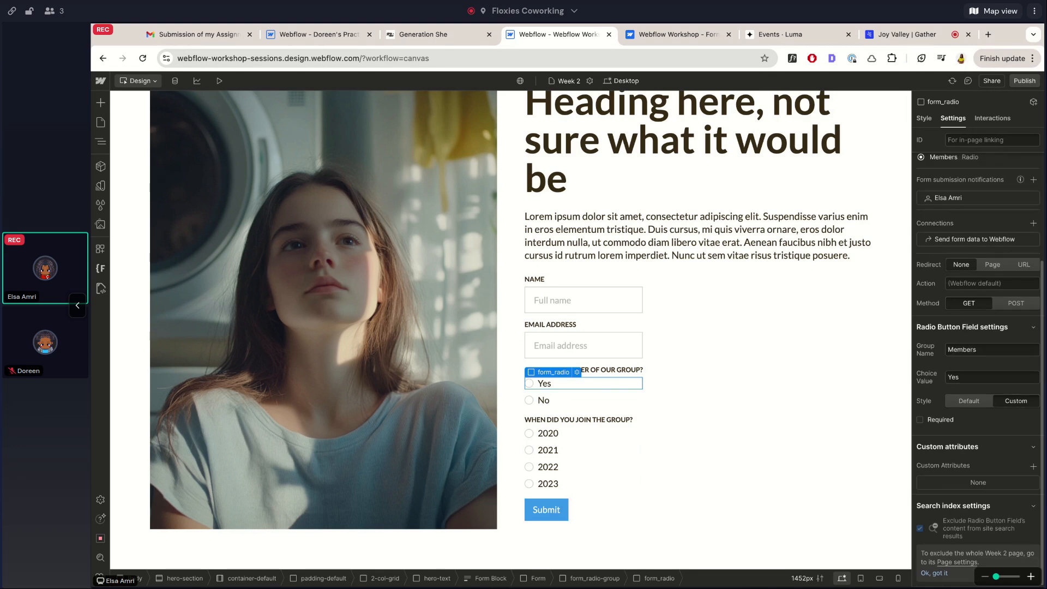
Give the 2020 and 2021 radio options Group Name 'Year' with their year as choice value
click(535, 434)
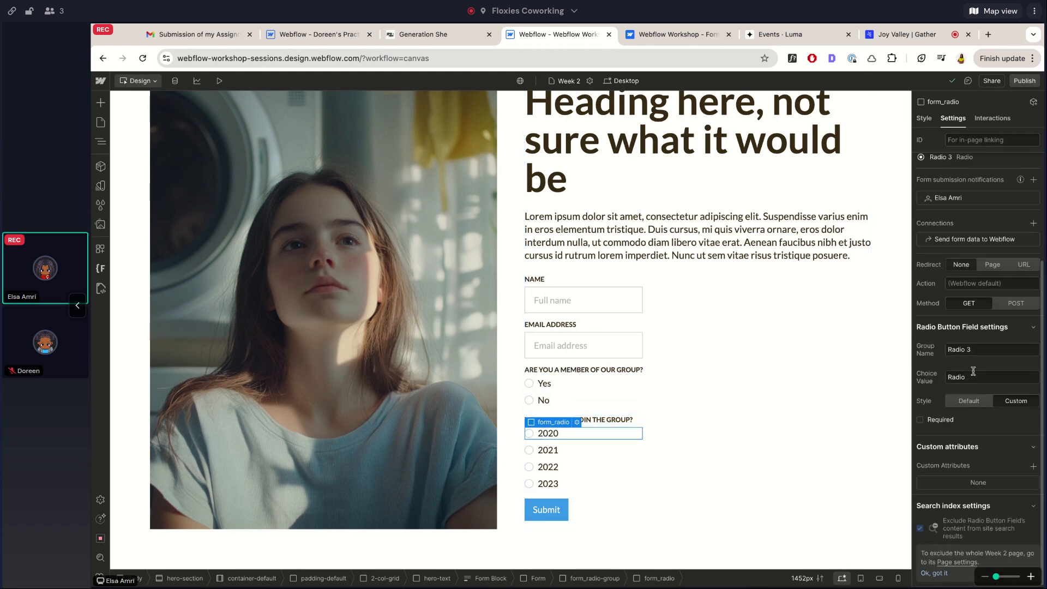
triple_click(969, 352)
text(Year)
key(Tab)
text(202)
click(535, 451)
double_click(957, 350)
text(Year)
key(Tab)
text(202)
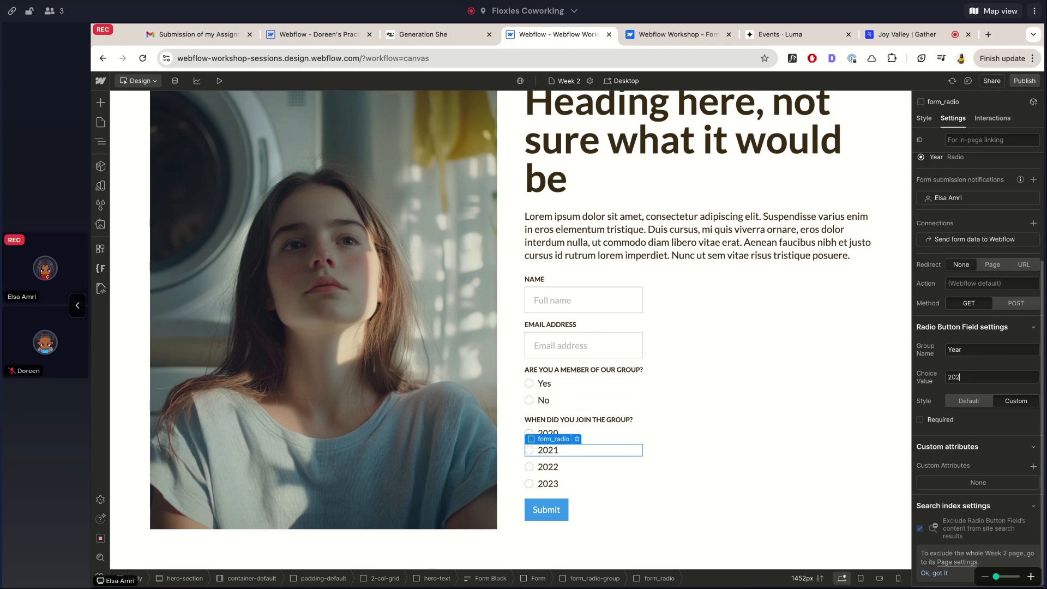
Give the 2022 and 2023 radio options Group Name 'Year' with their year choice values, then recheck both
click(548, 467)
double_click(955, 350)
text(Year)
key(Tab)
text(20222)
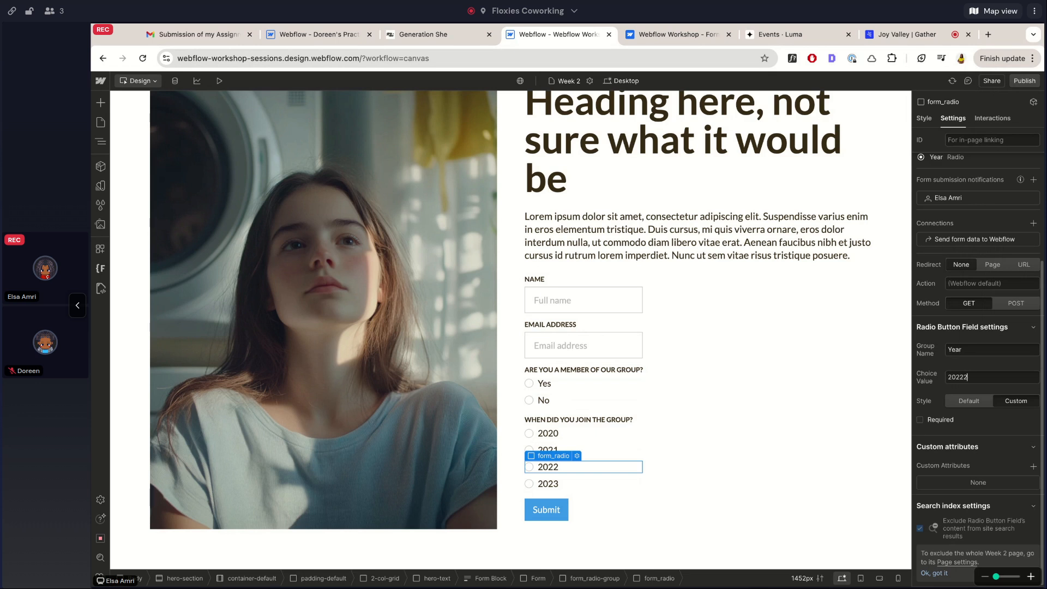
click(549, 484)
double_click(960, 349)
text(Year)
key(Tab)
text(2023)
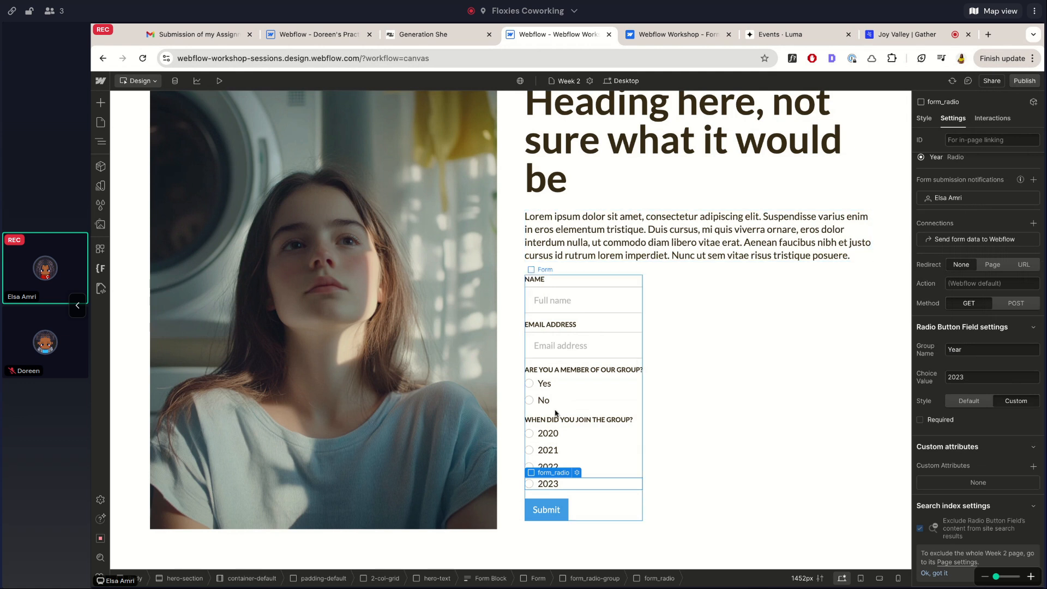
key(Left)
key(Left)
scroll(953, 404, down, 3)
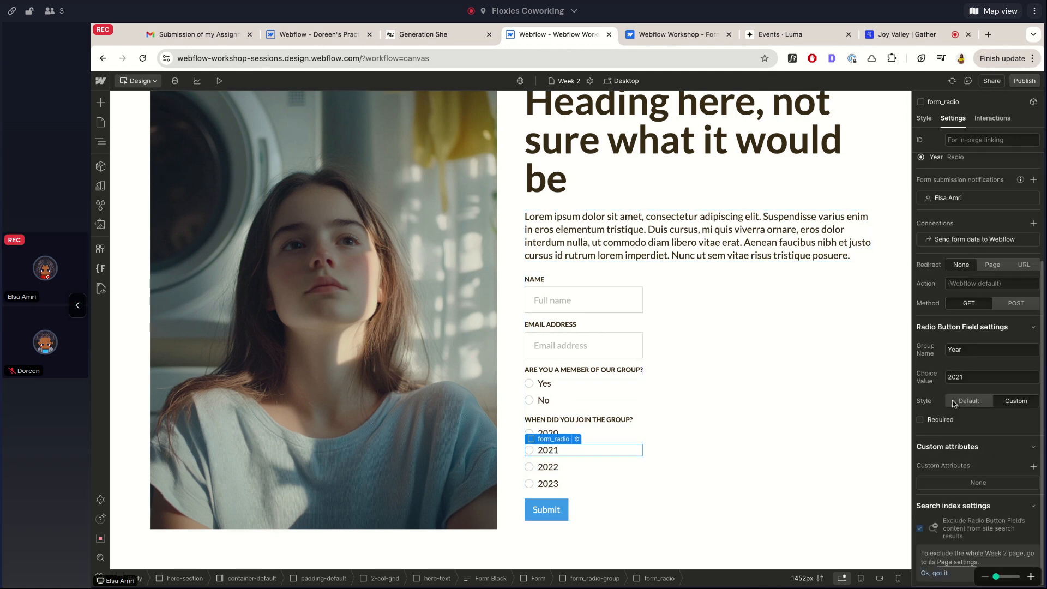
key(Right)
key(Right)
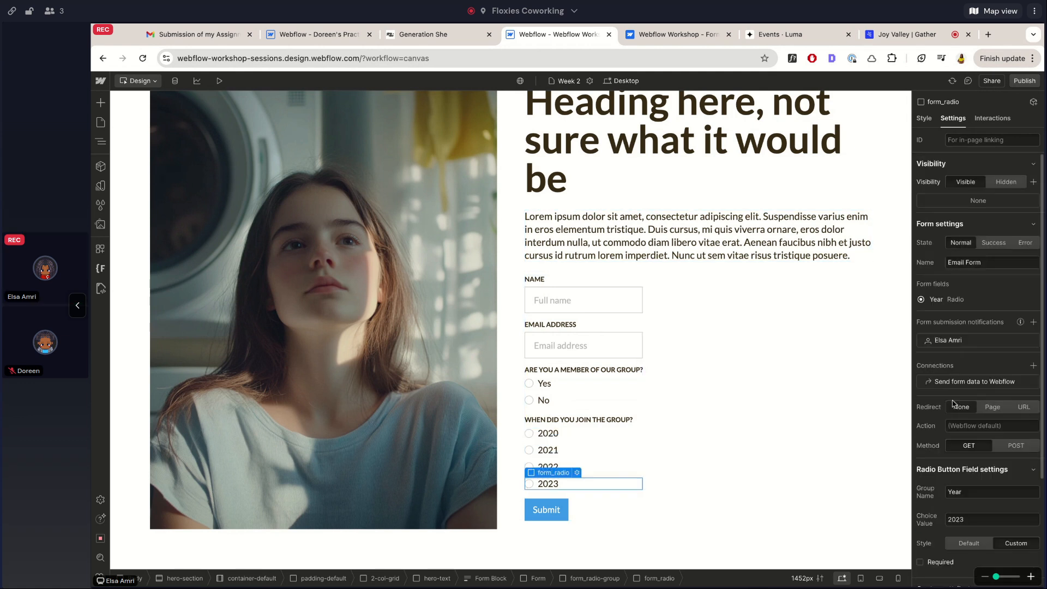
Select the form and start a quick-find search for 'sele', then cancel it
click(694, 268)
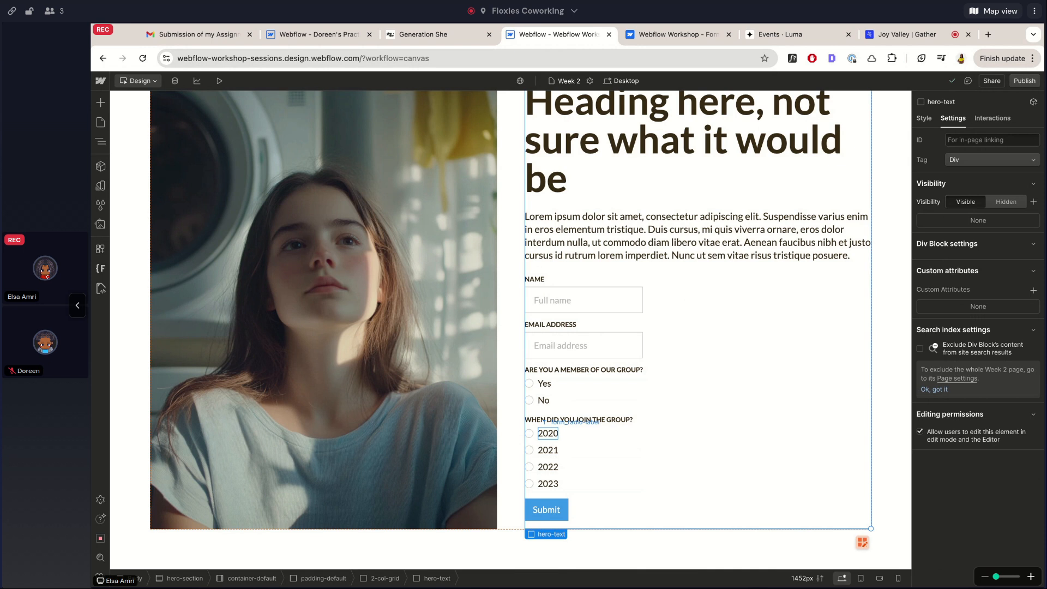
click(541, 366)
key(ctrl+k)
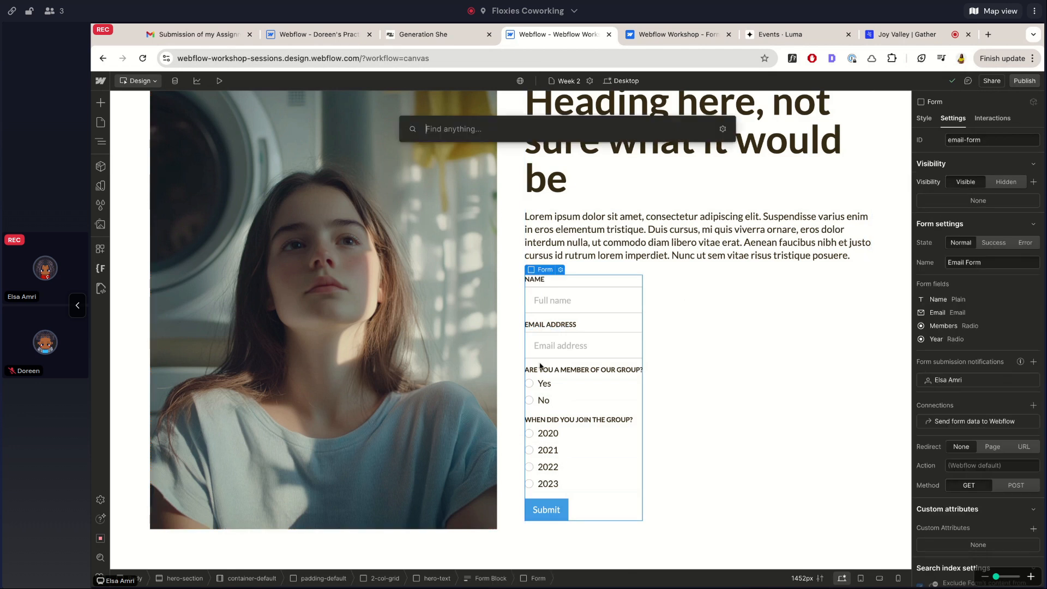
text(sele)
key(Escape)
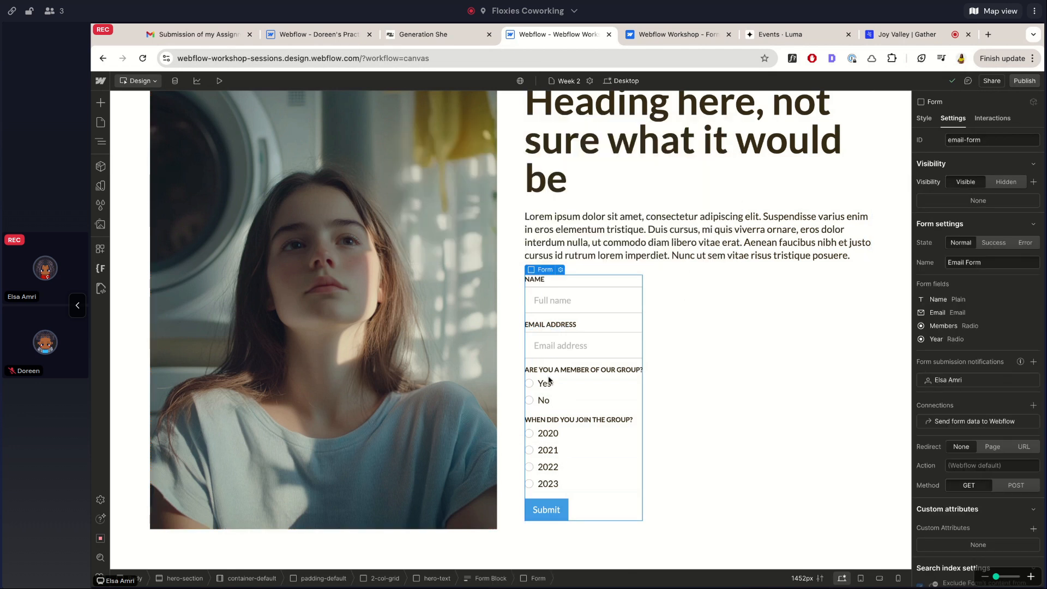
Select the form from the EMAIL ADDRESS label and insert a Form Label via quick-find 'label'
click(562, 327)
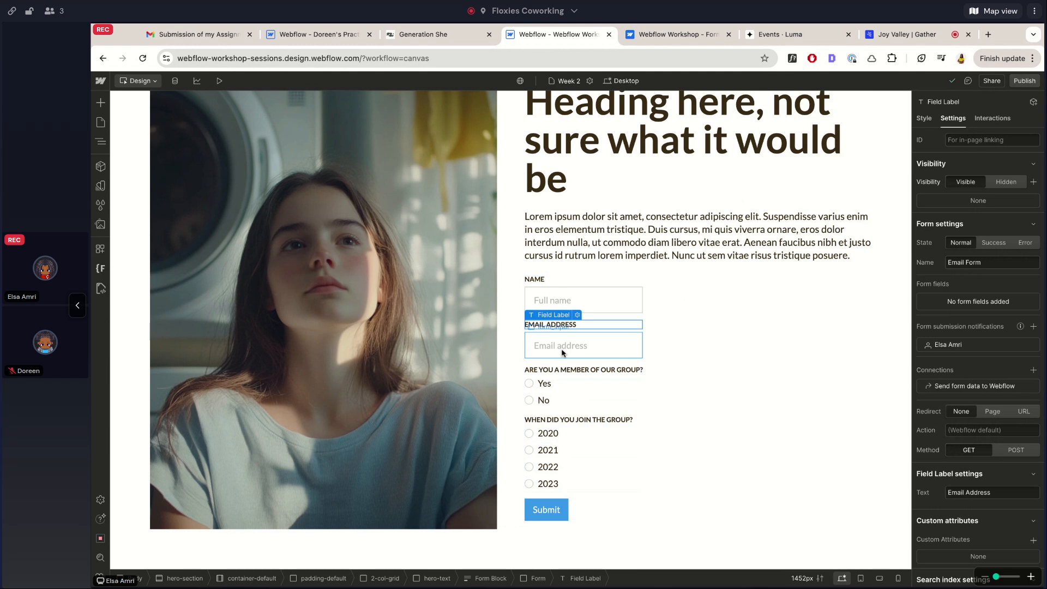
key(Up)
key(ctrl+k)
text(s)
key(BackSpace)
text(field)
key(ctrl+a)
text(label)
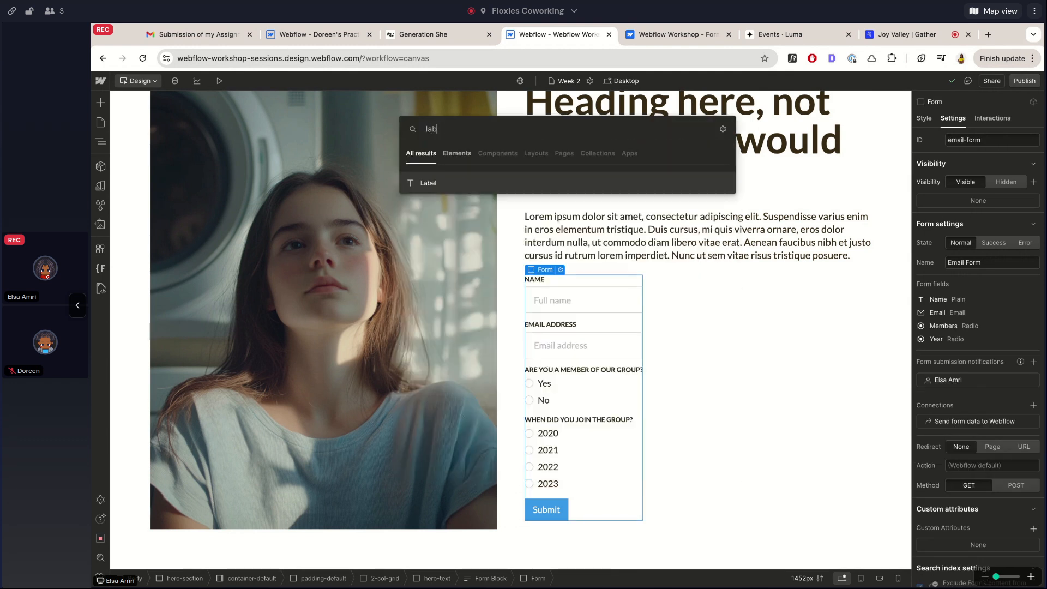
key(Return)
key(ctrl+k)
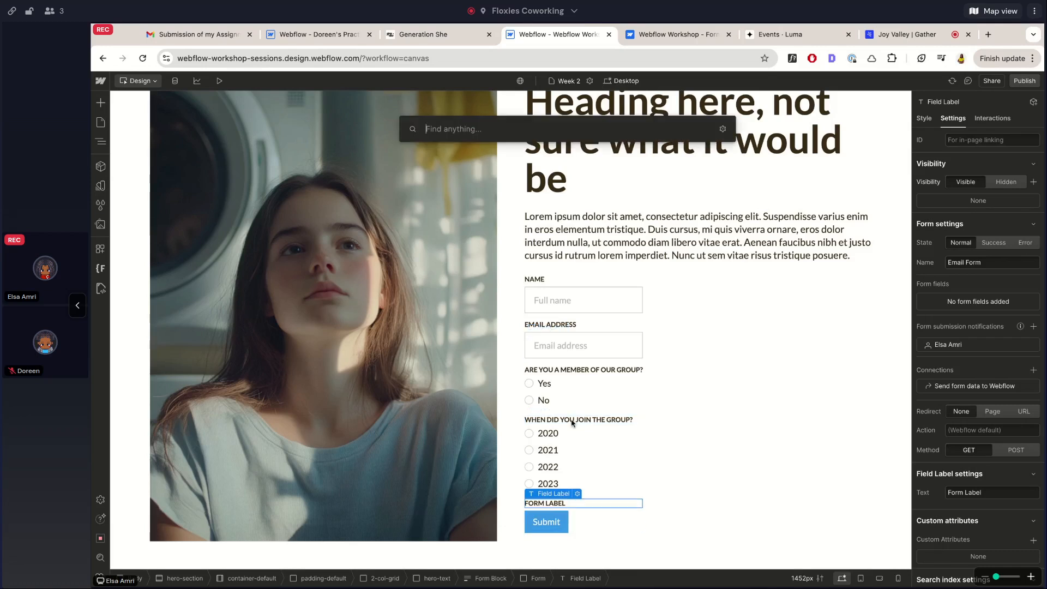
Insert a dropdown Select field into the form via quick-find 'sel'
text(sel)
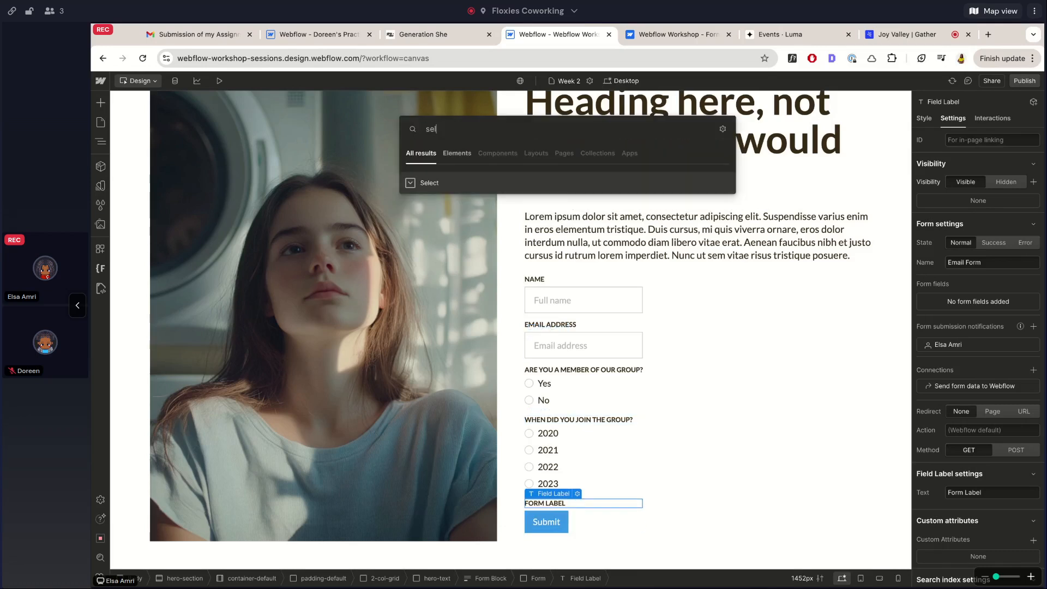
key(Return)
click(650, 255)
scroll(574, 487, down, 1)
Change the new Form Label text to 'Choose a level'
click(555, 466)
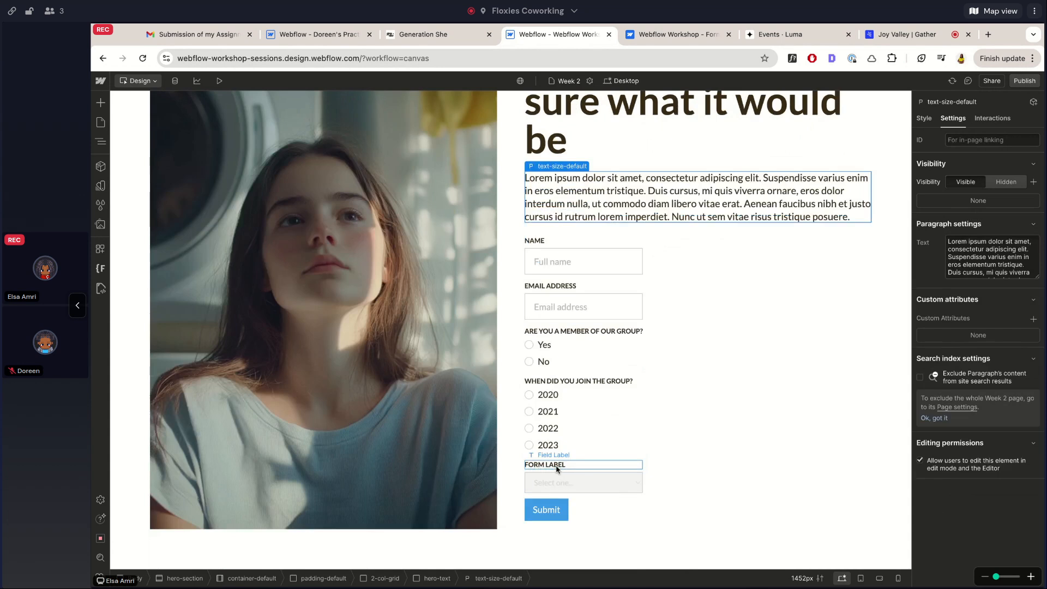
double_click(556, 468)
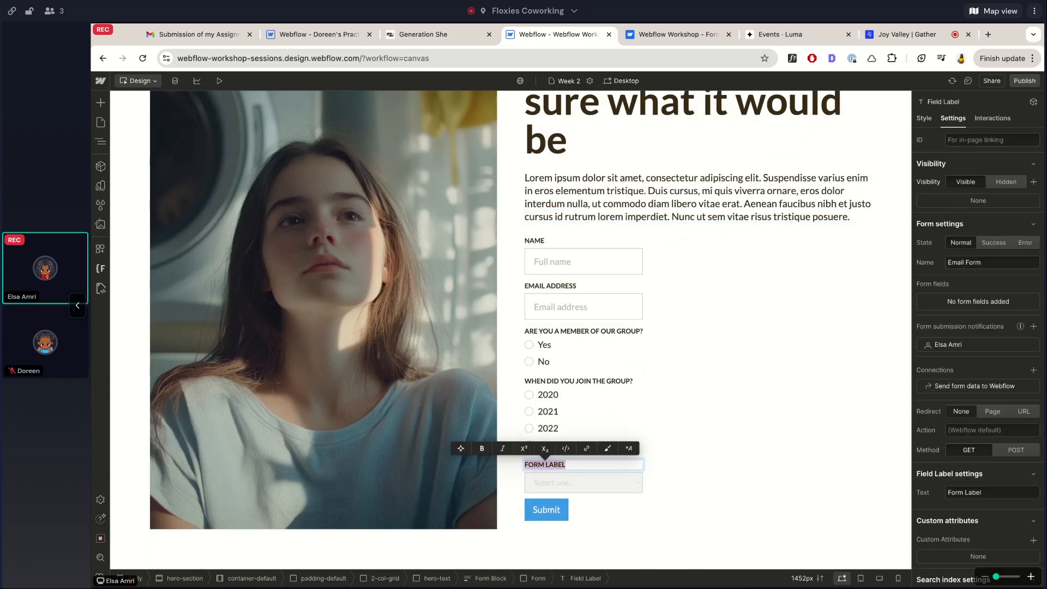
text(Choose a level)
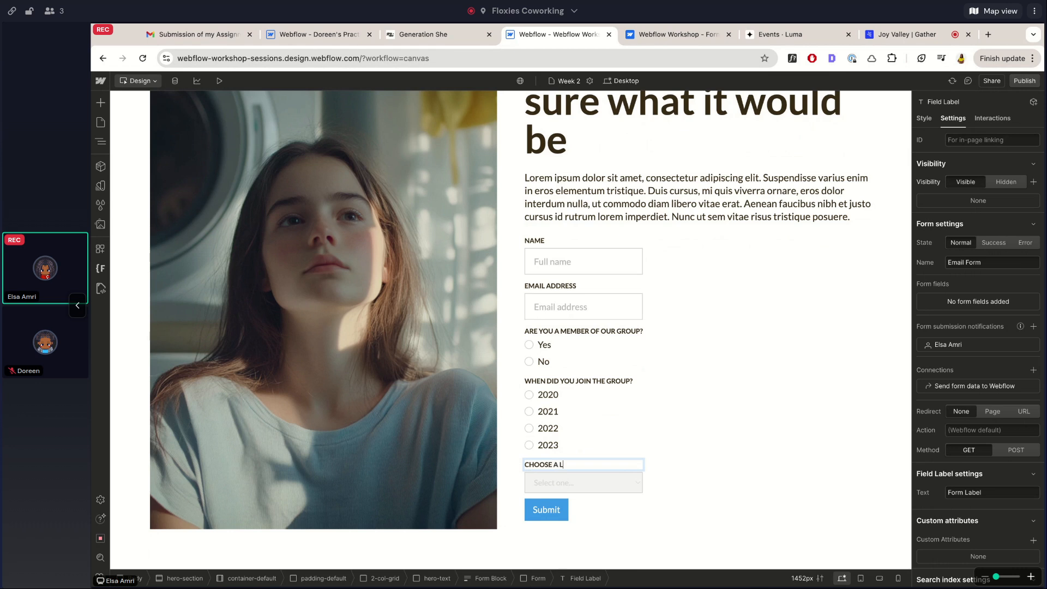
key(Escape)
Select the dropdown, view its style options without assigning a class, and preview the page
click(581, 482)
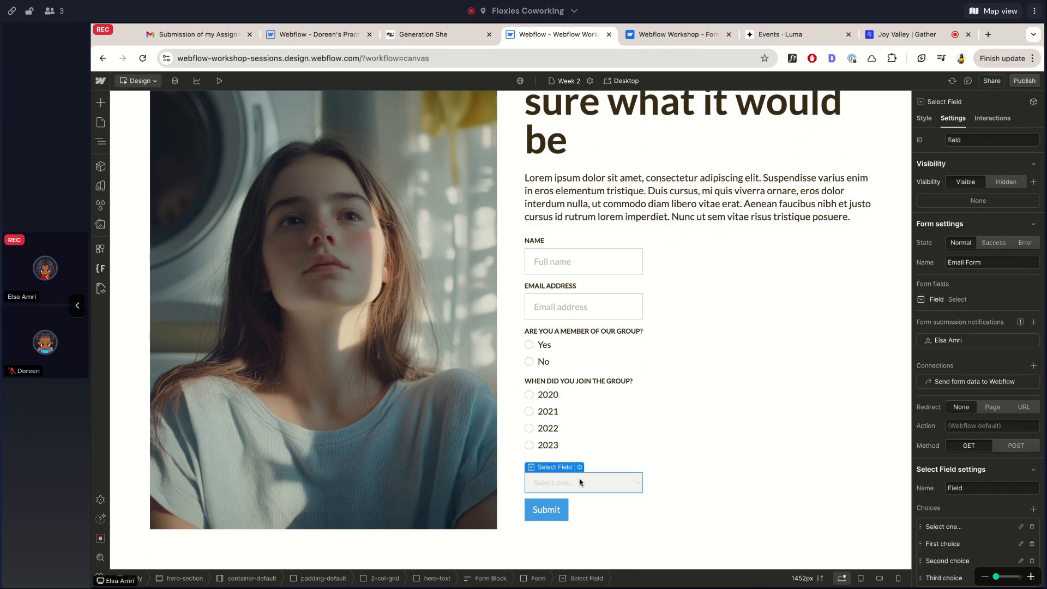
click(924, 119)
click(957, 155)
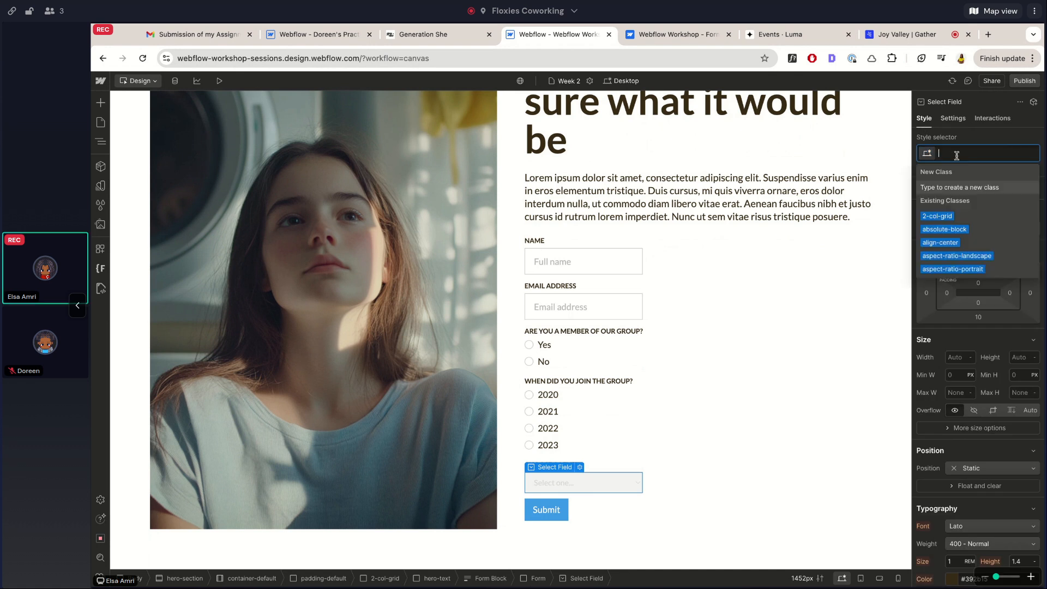
click(217, 82)
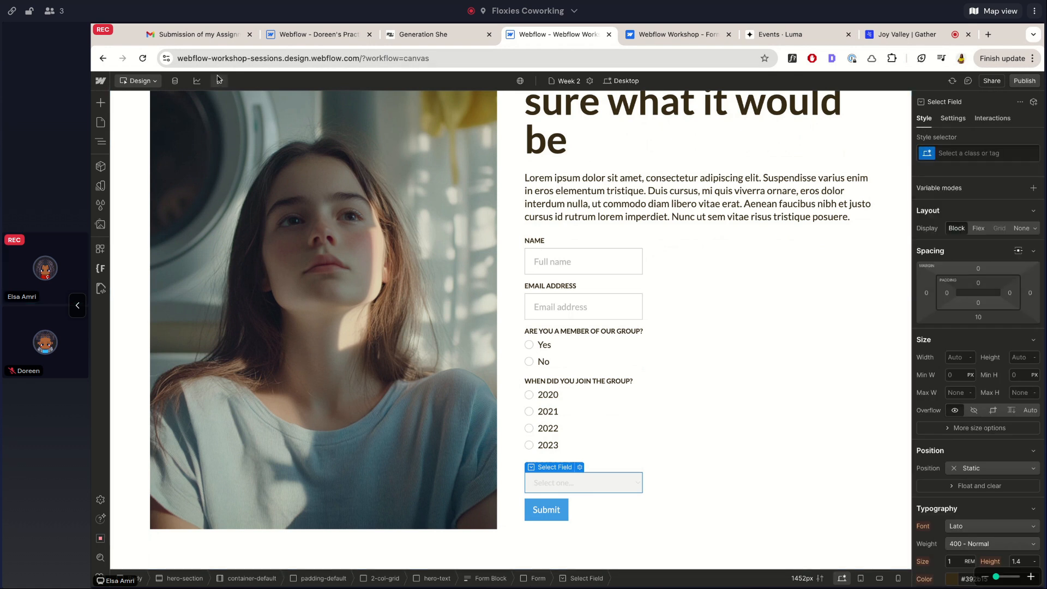
click(216, 83)
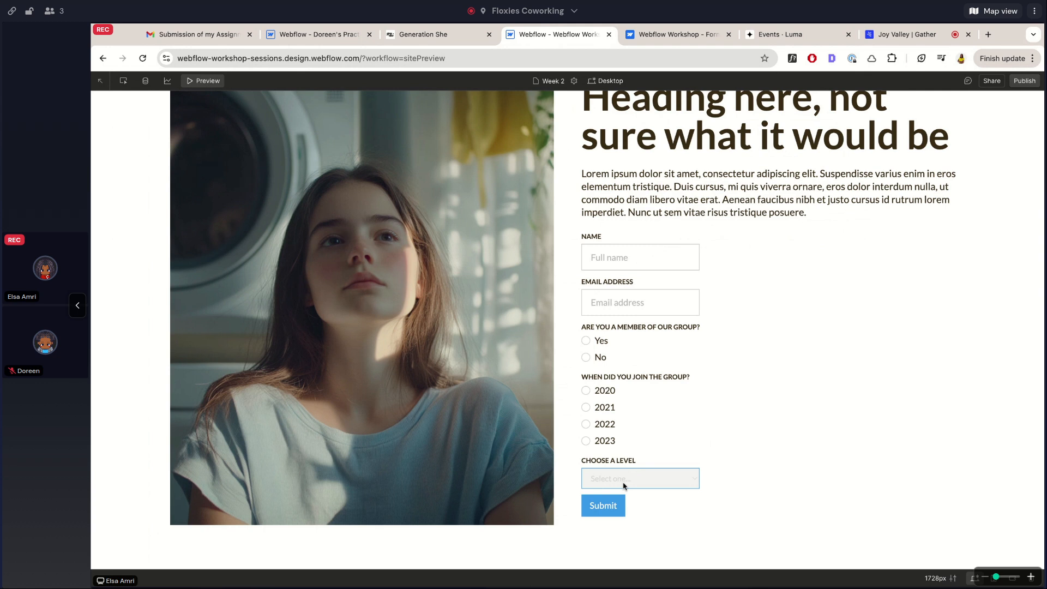
Back in the designer, give the Choose a level dropdown form_input plus the is-select-input combo class
click(203, 81)
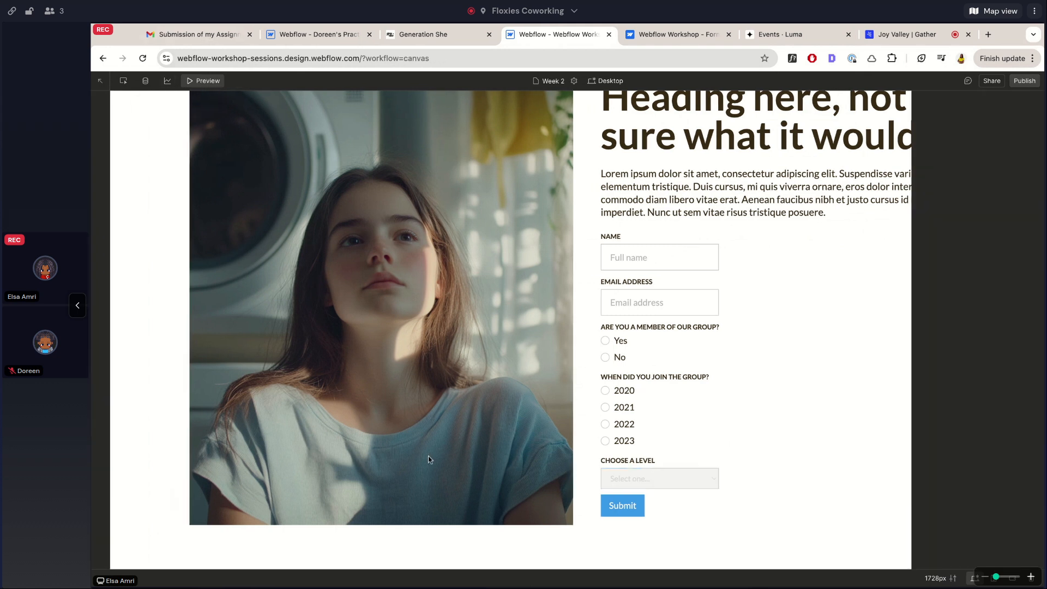
scroll(992, 354, down, 6)
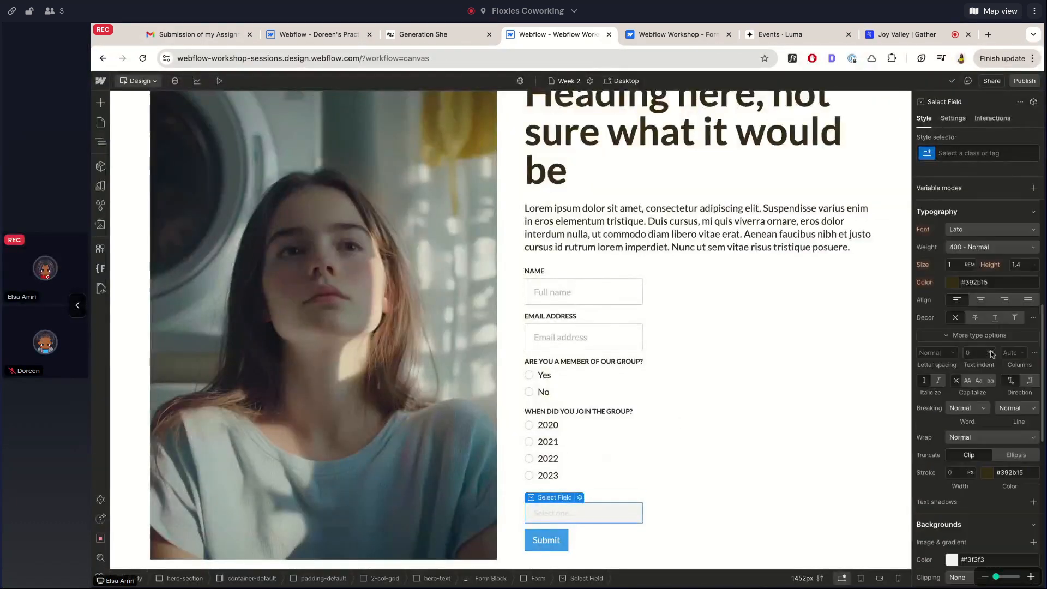
click(961, 160)
text(input)
click(939, 217)
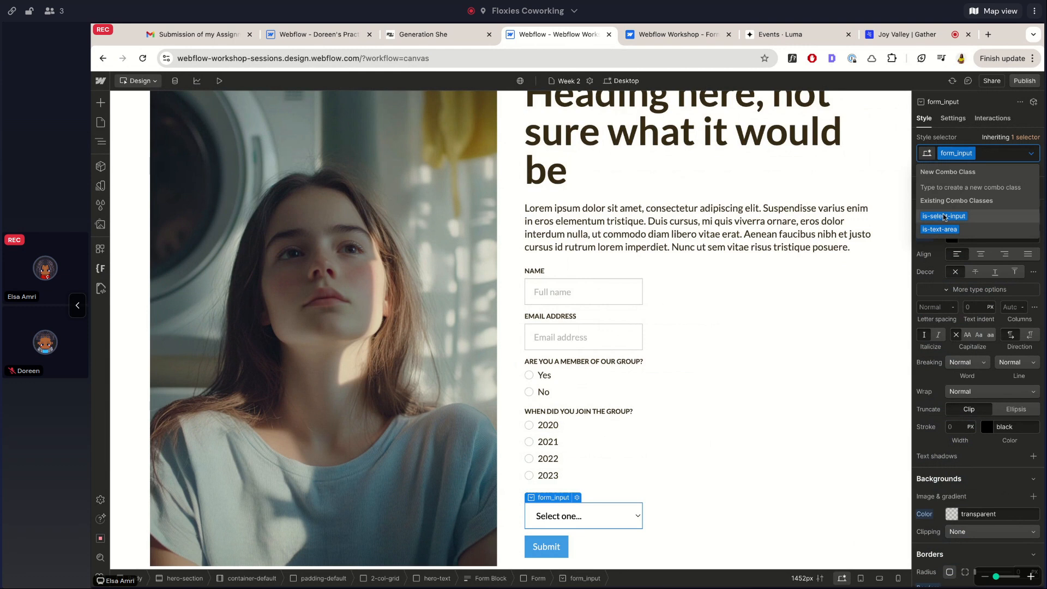
click(943, 215)
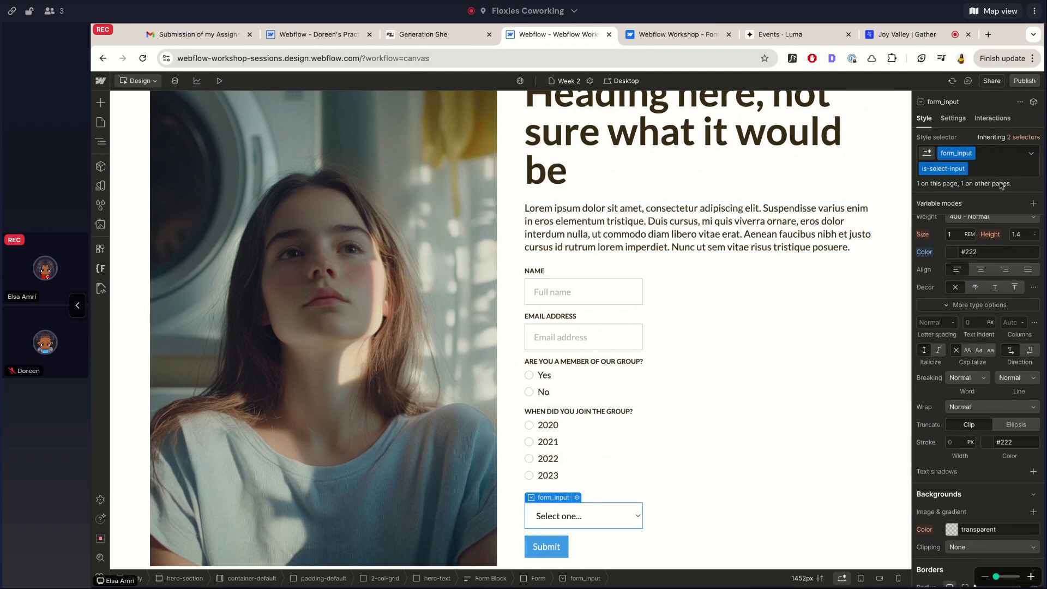
scroll(965, 290, up, 5)
scroll(964, 290, down, 5)
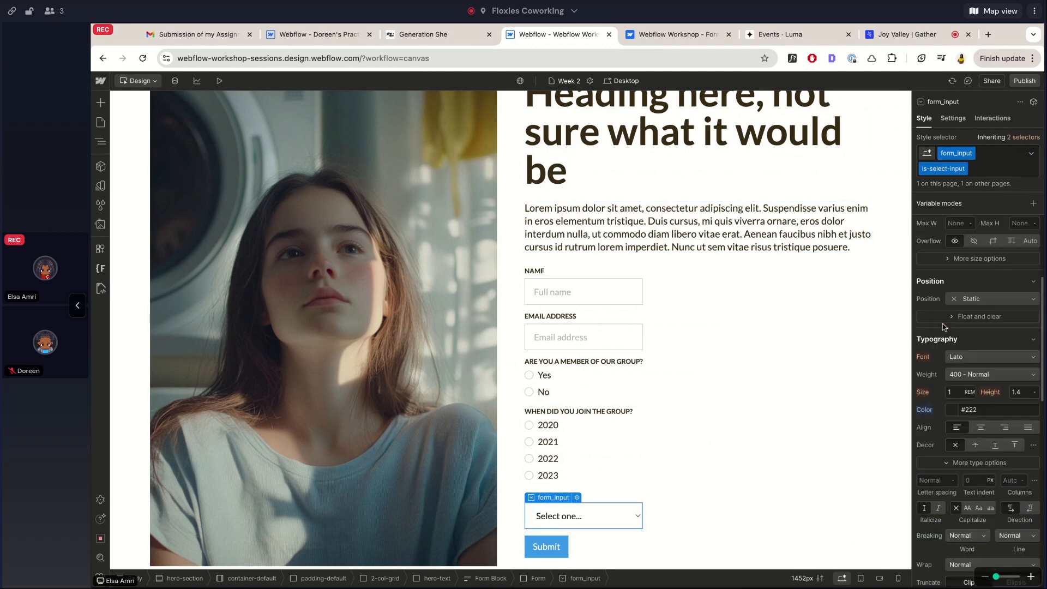
scroll(1027, 247, down, 6)
scroll(1026, 246, up, 8)
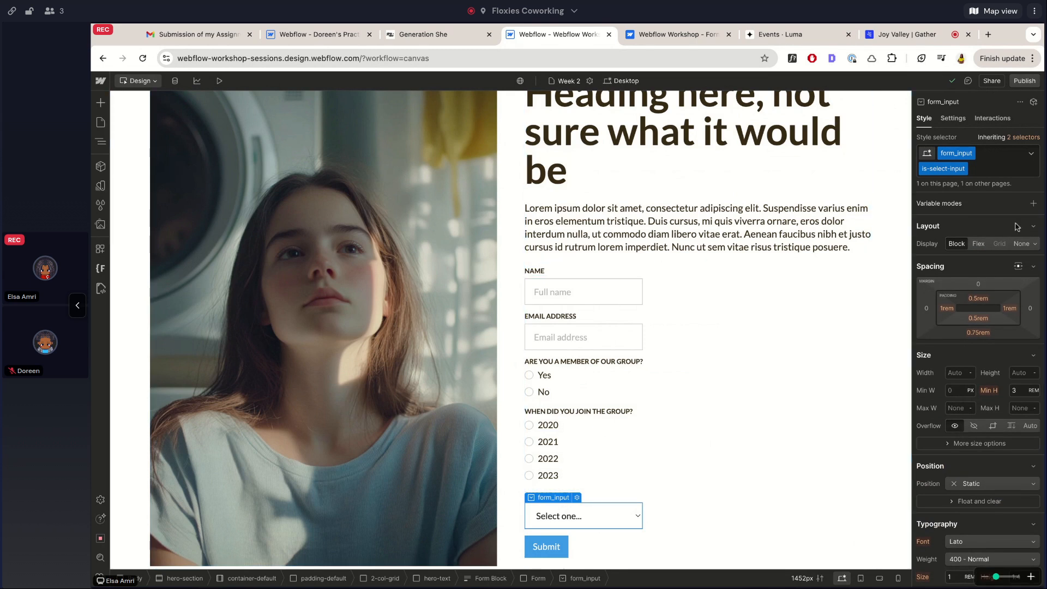
Enter 'Level' as the dropdown's field Name, then remove and undo removing the Select one... choice
click(953, 119)
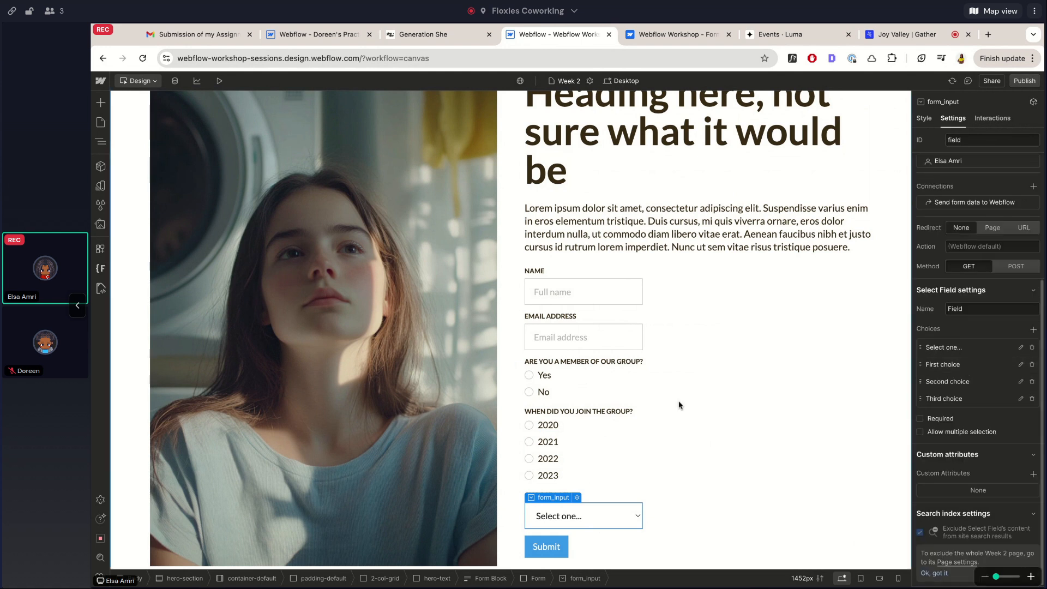
scroll(678, 402, down, 1)
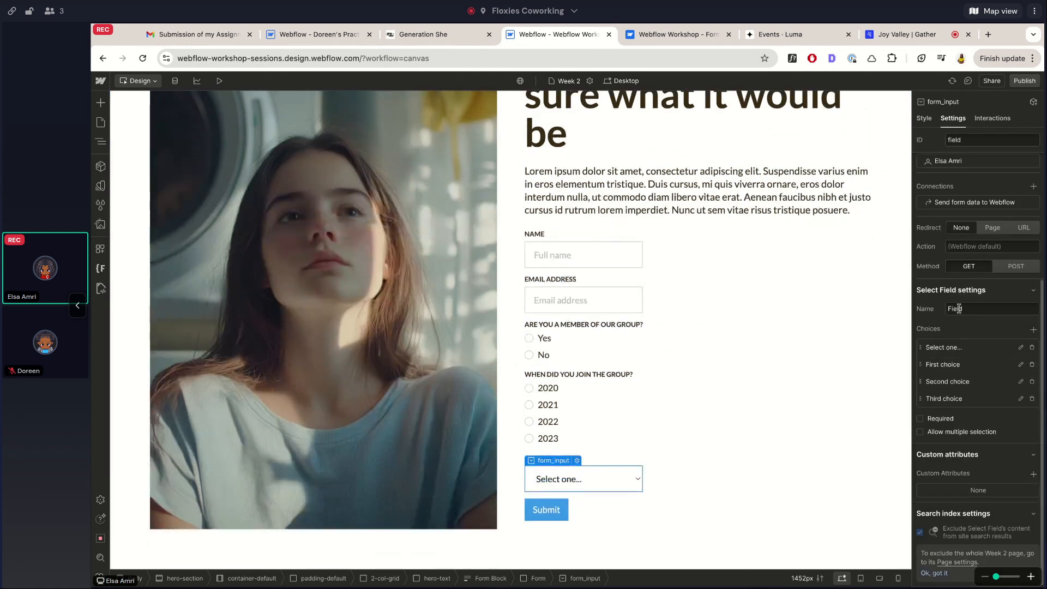
double_click(955, 309)
text(lev)
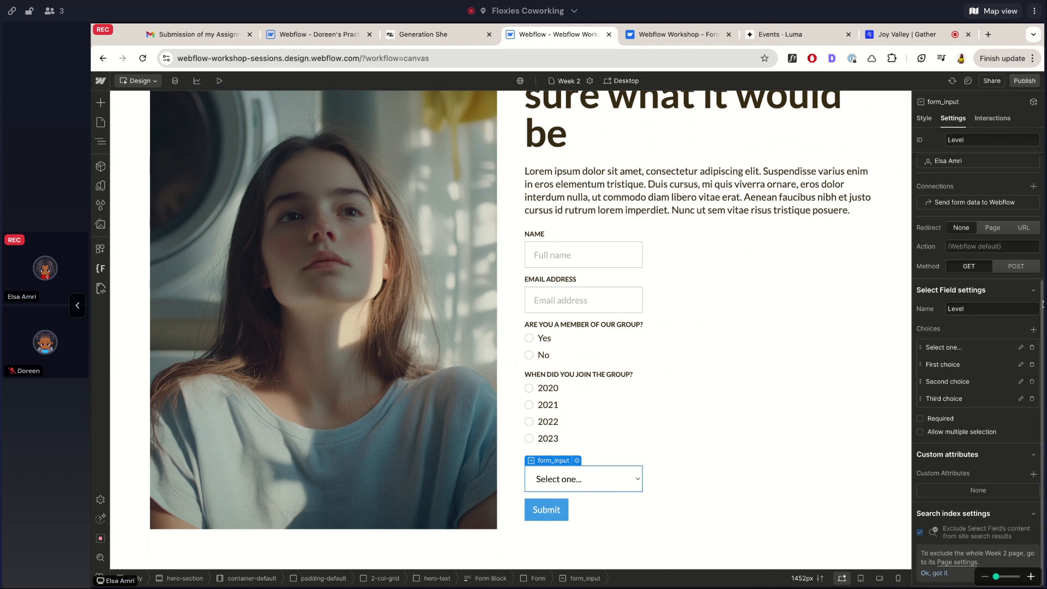
click(1032, 348)
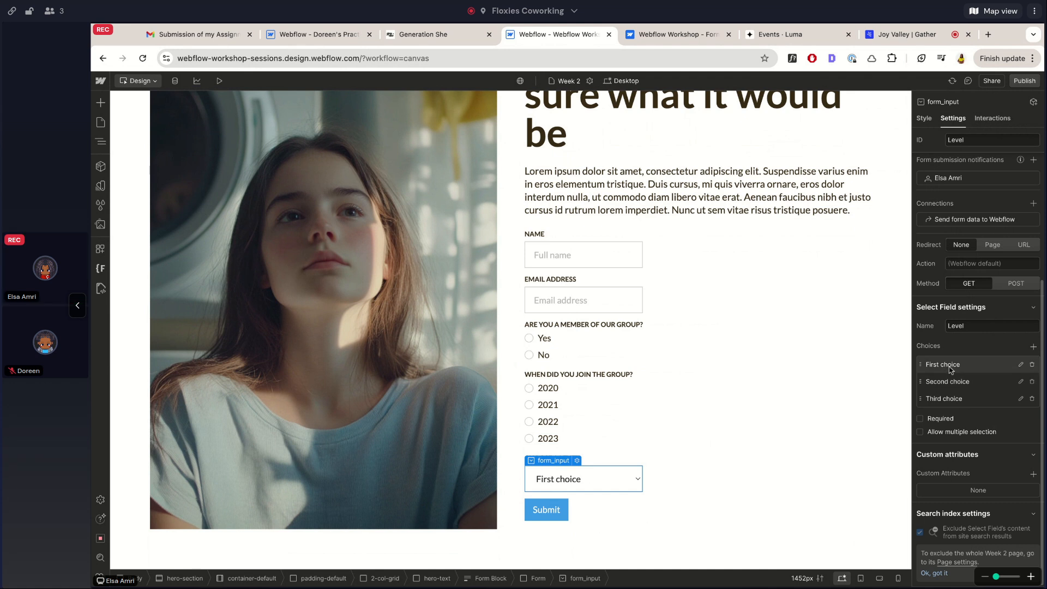
key(super+z)
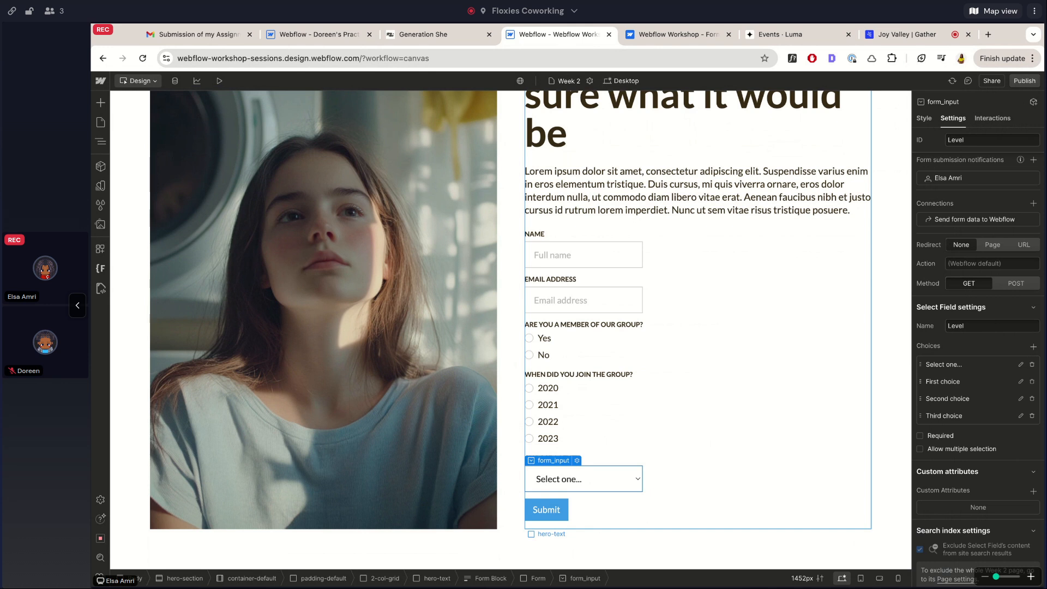
Change the First and Second choices' text and value to Beginner and Intermediate
click(954, 384)
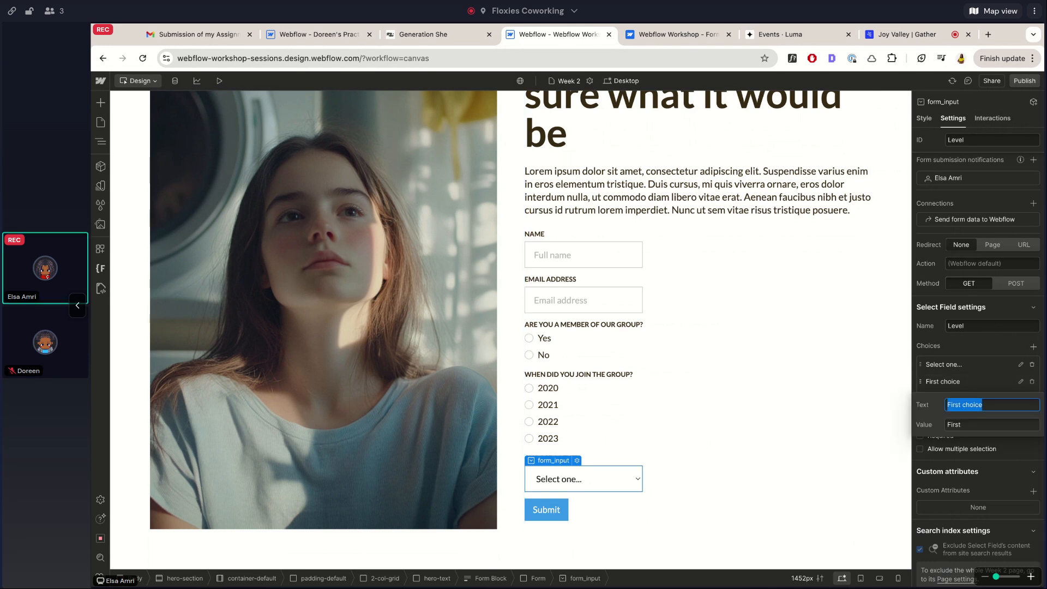
text(Beginner)
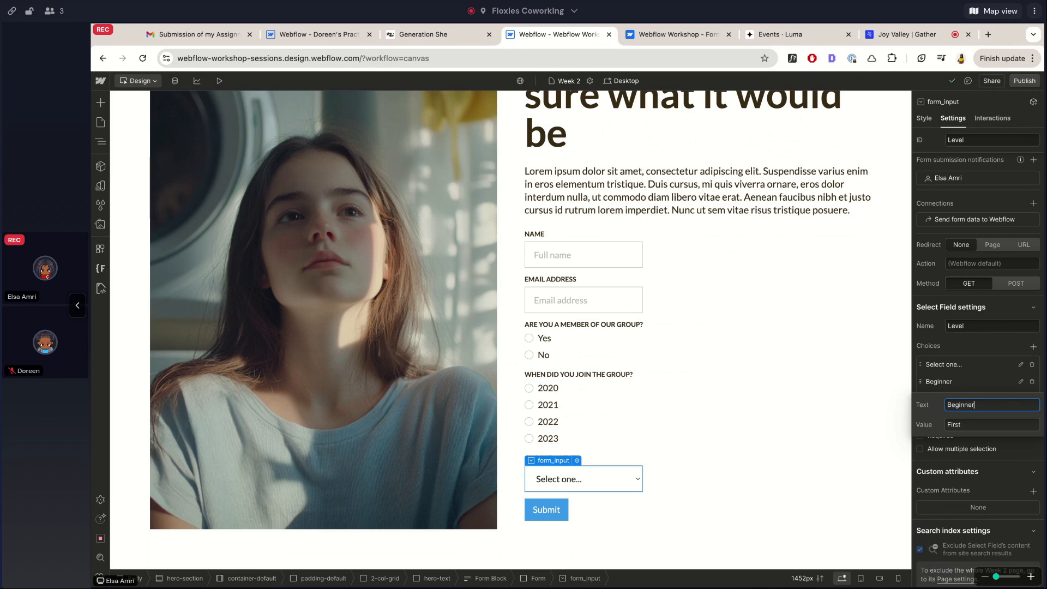
click(949, 420)
double_click(950, 423)
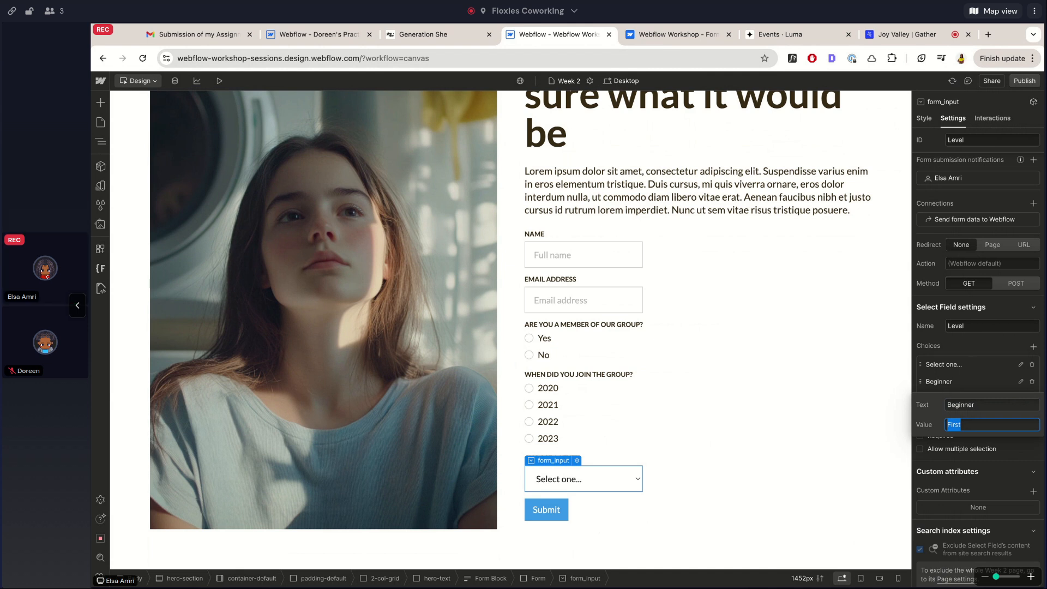
text(Beginner)
click(961, 382)
click(948, 399)
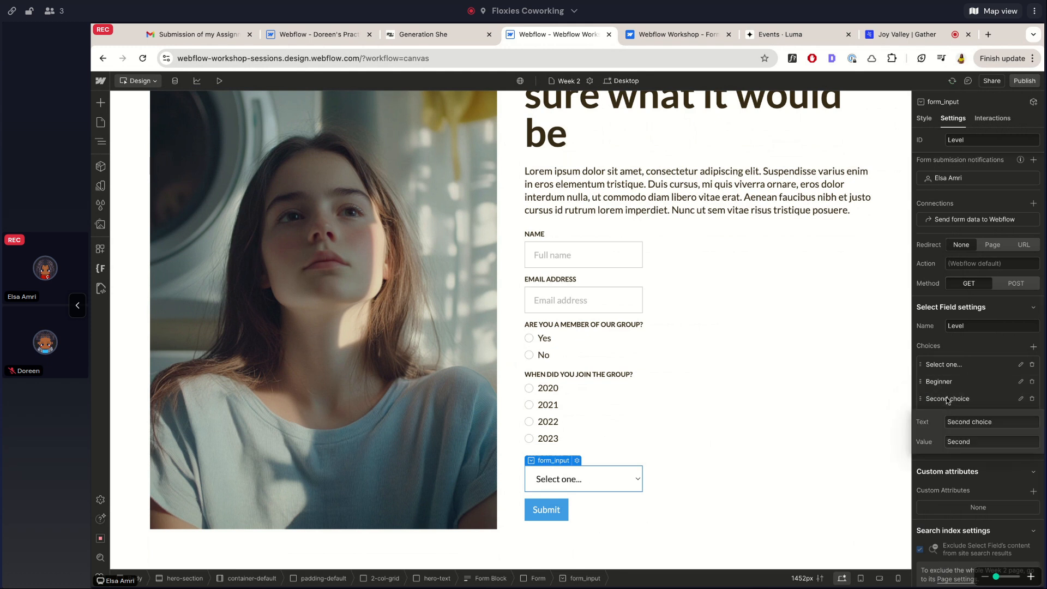
triple_click(960, 424)
text(Intermediate)
key(Tab)
key(BackSpace)
text(Intermediate)
Change the Third choice to Expert and enable Allow multiple selection
click(974, 378)
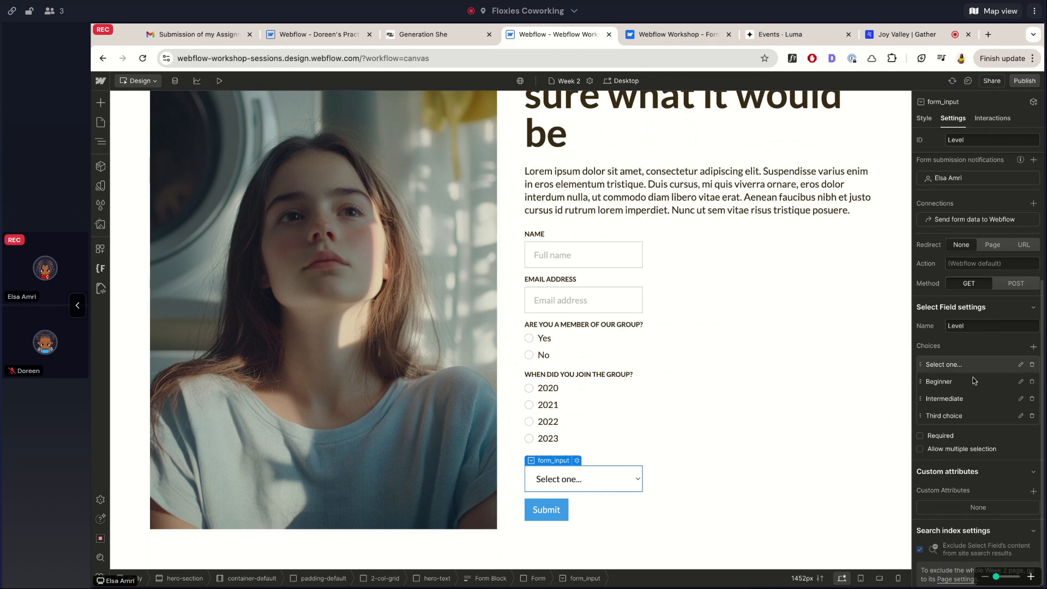
click(963, 415)
triple_click(965, 438)
text(Expert)
key(Tab)
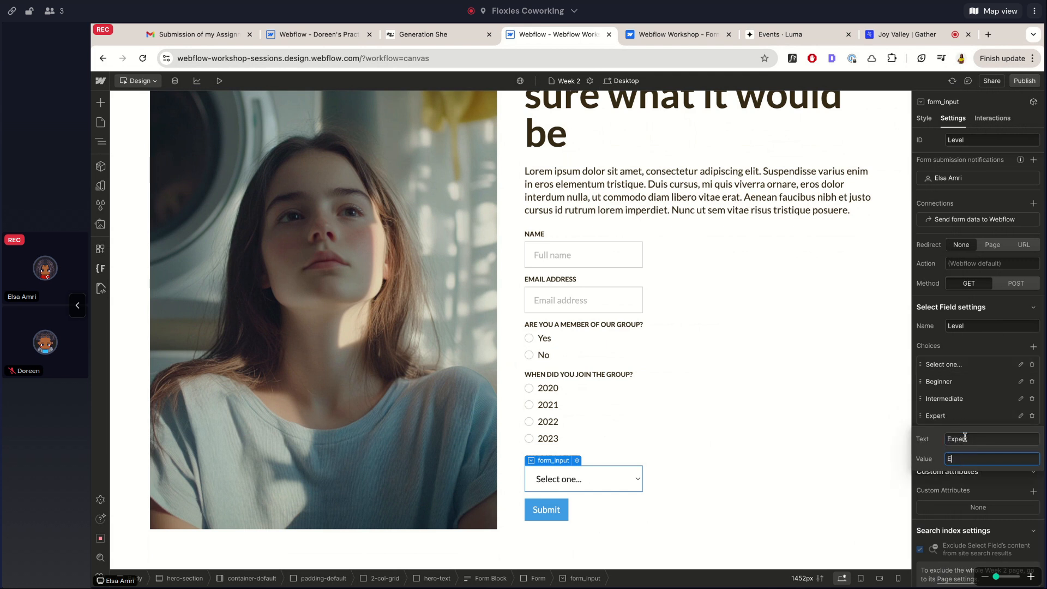
click(971, 377)
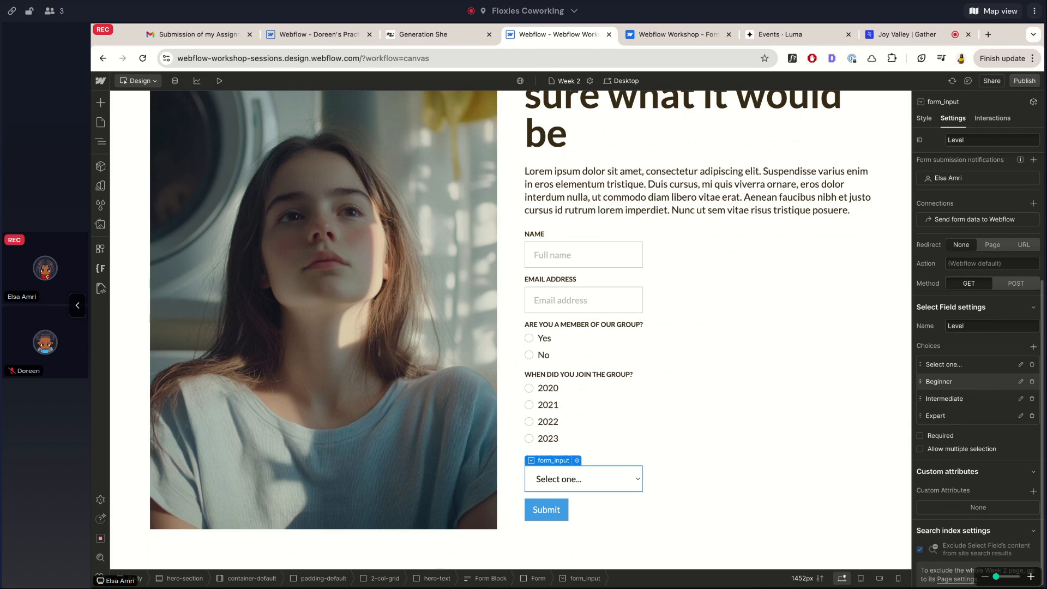
click(960, 449)
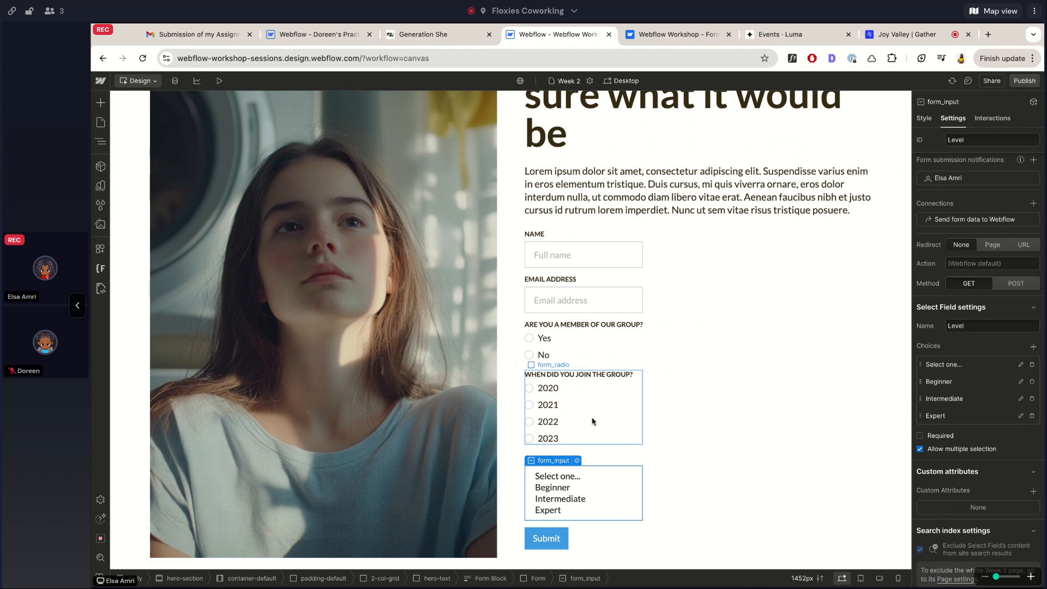
Preview the page and test picking single and multiple levels, ending on Beginner
click(587, 439)
scroll(588, 439, down, 1)
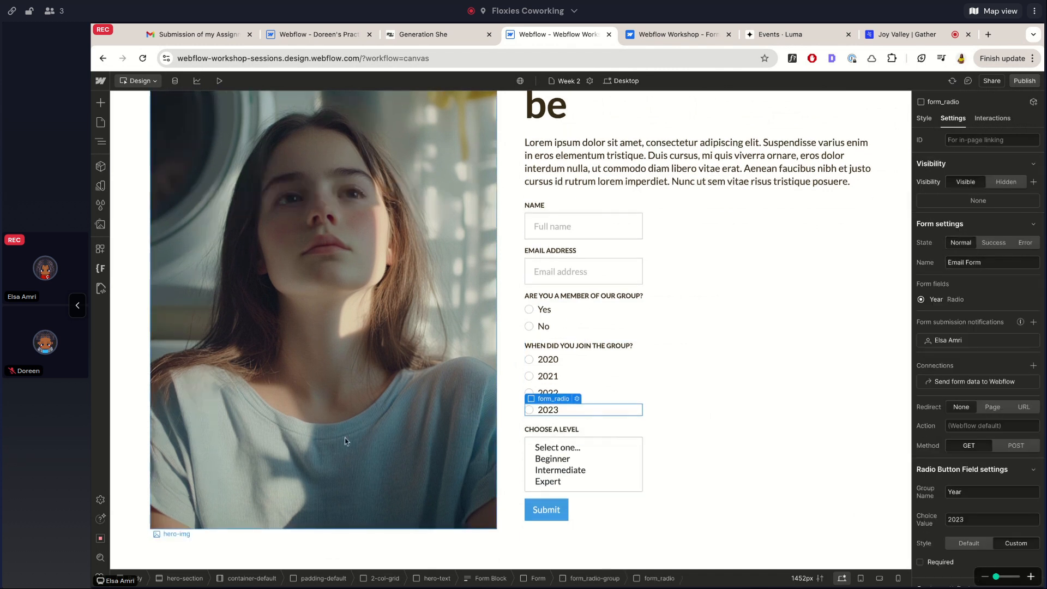
click(219, 81)
click(611, 466)
click(610, 475)
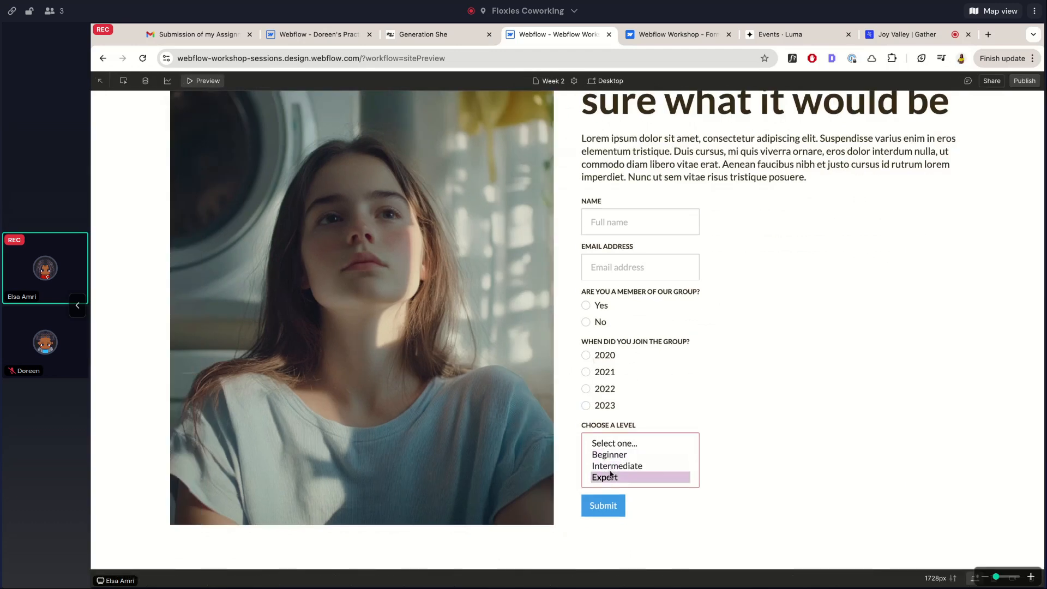
click(610, 456)
super+click(617, 468)
super+click(616, 474)
click(618, 456)
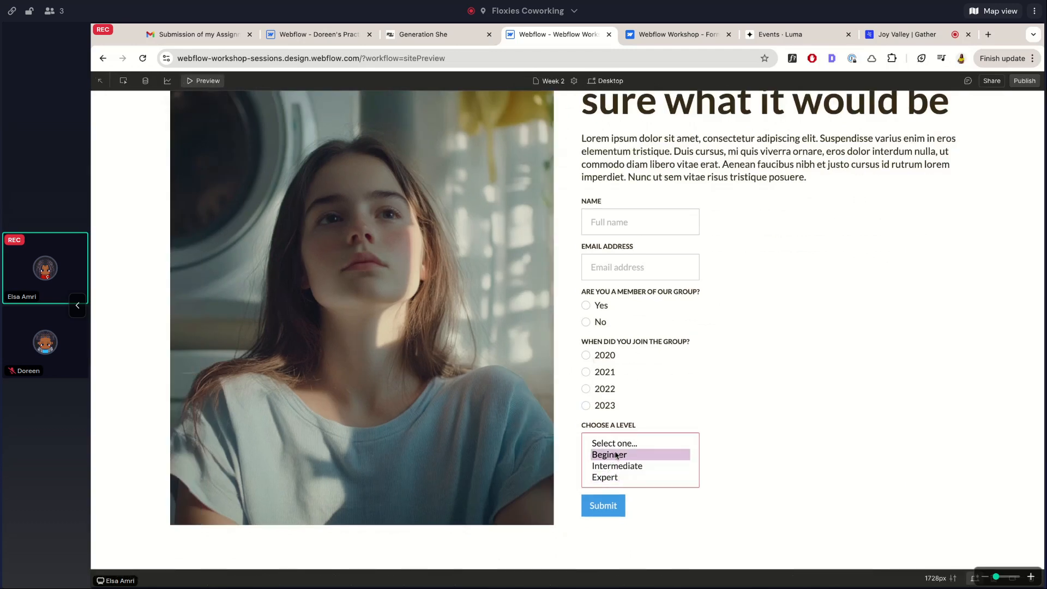
Return to the designer, select the level dropdown, and preview it once more before going back
click(208, 79)
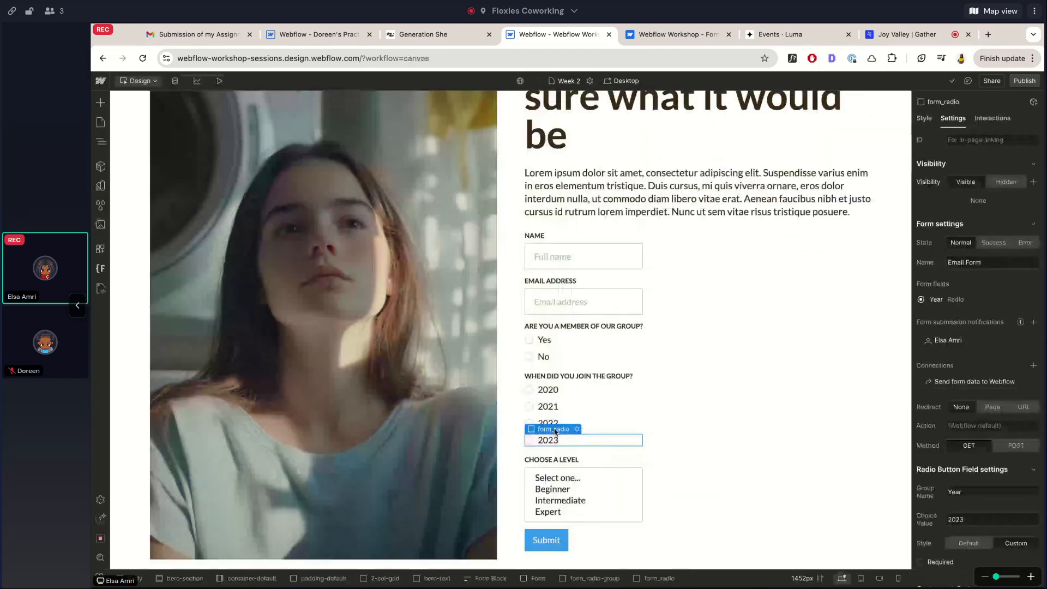
click(584, 480)
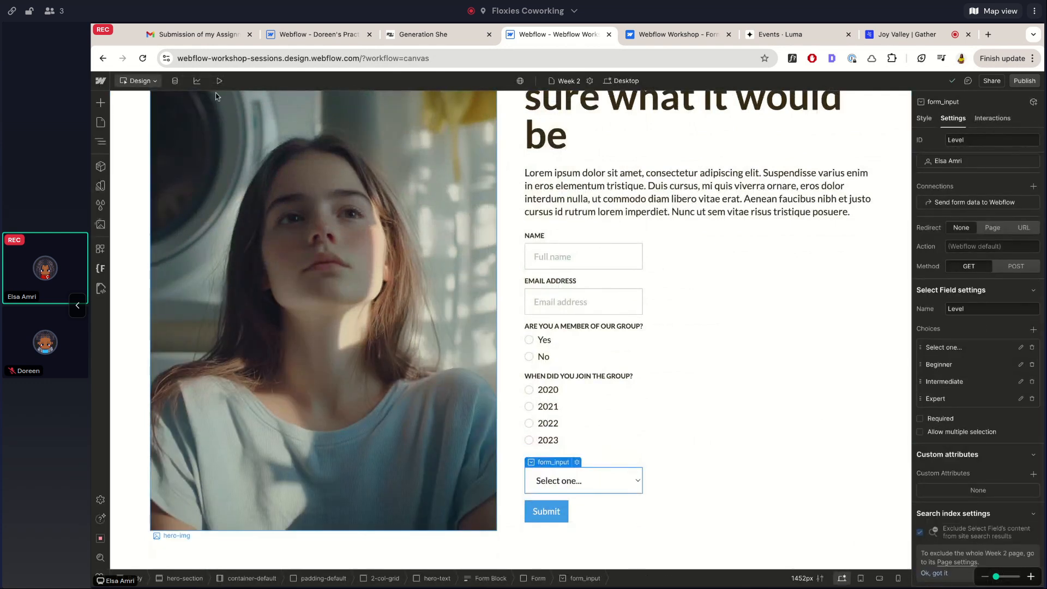
click(219, 81)
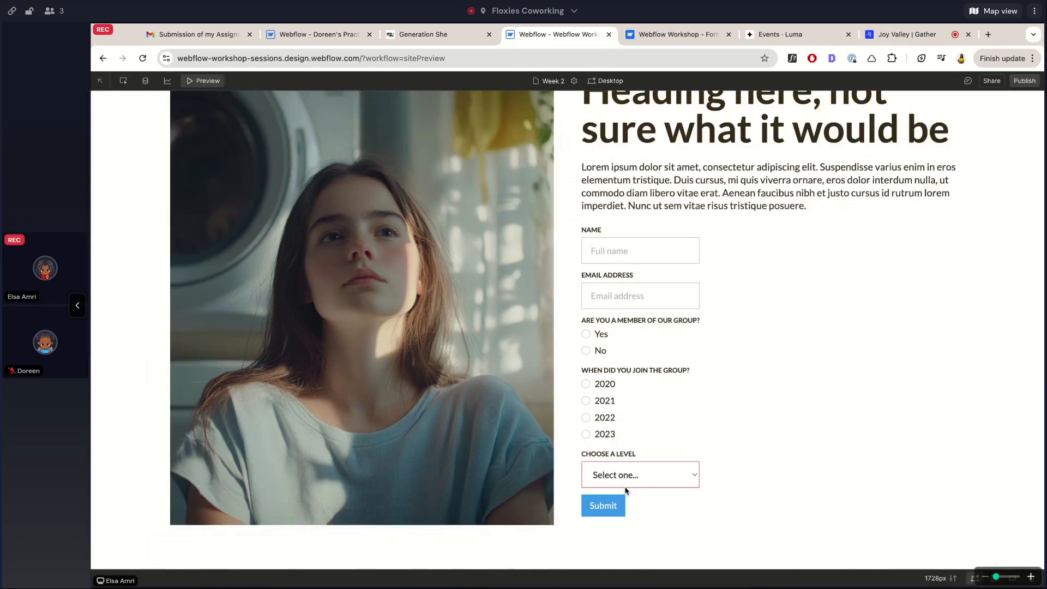
click(207, 80)
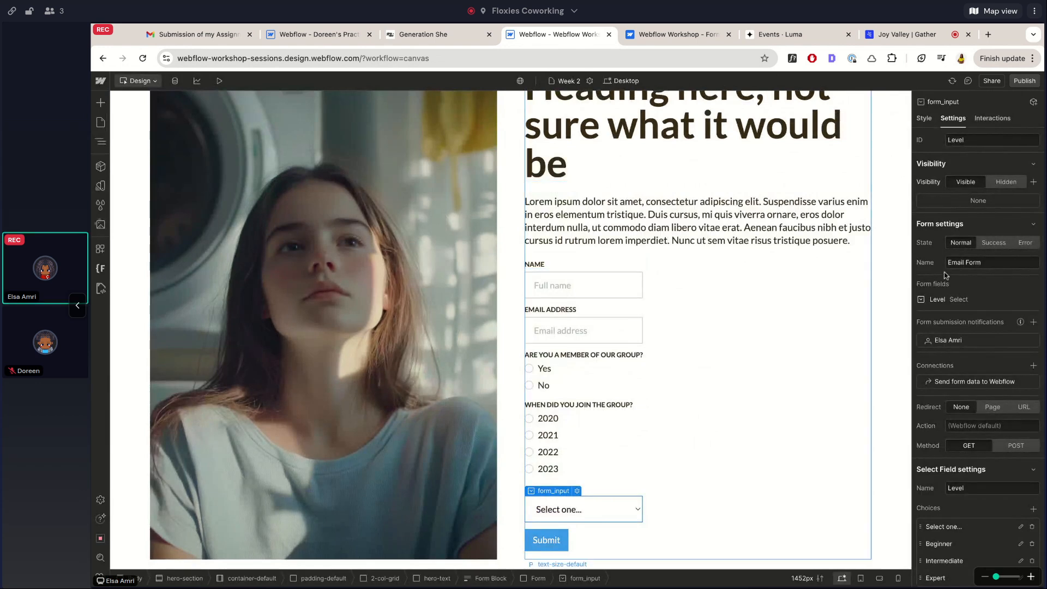
scroll(996, 305, down, 3)
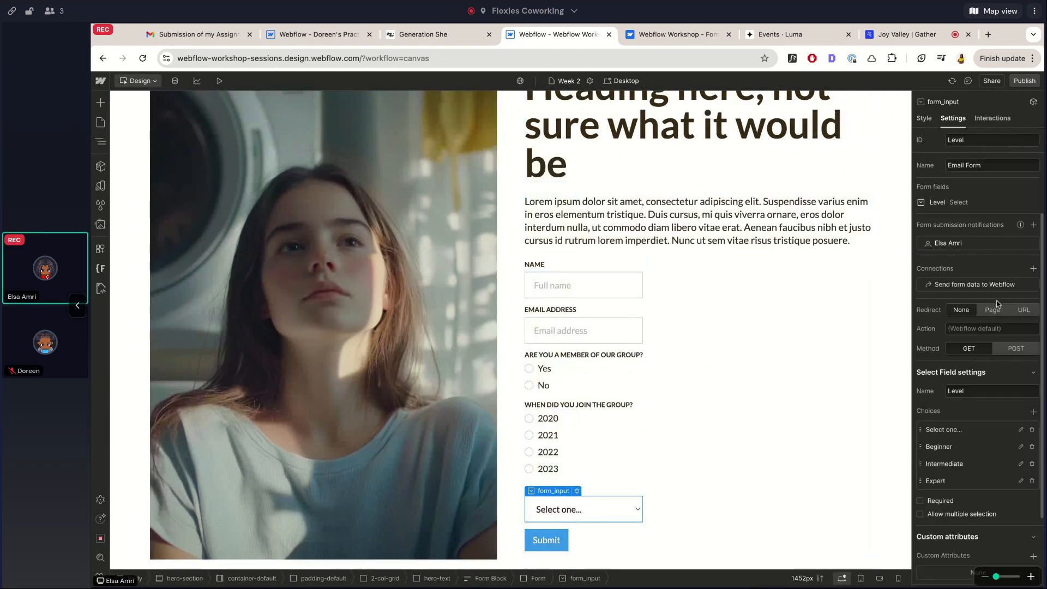
Apply the existing 'button' class to the Submit button
click(553, 551)
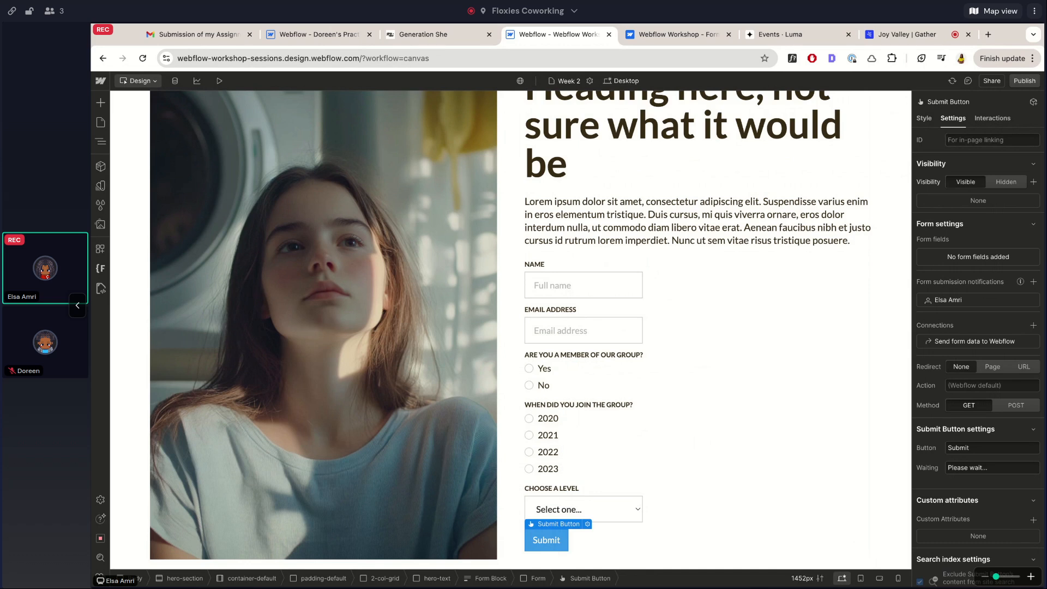
key(super+Return)
text(button)
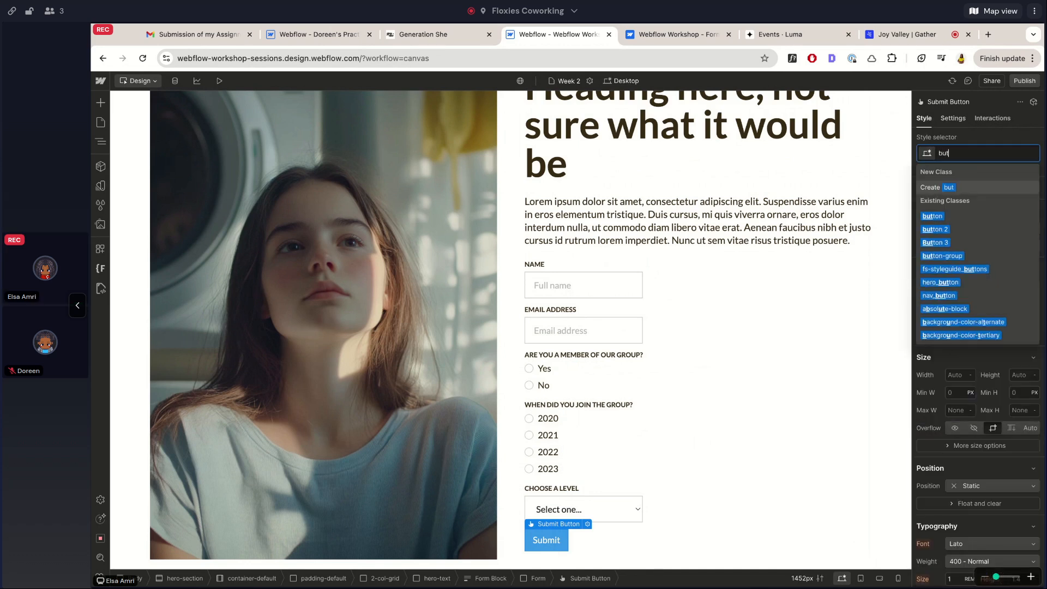
key(Return)
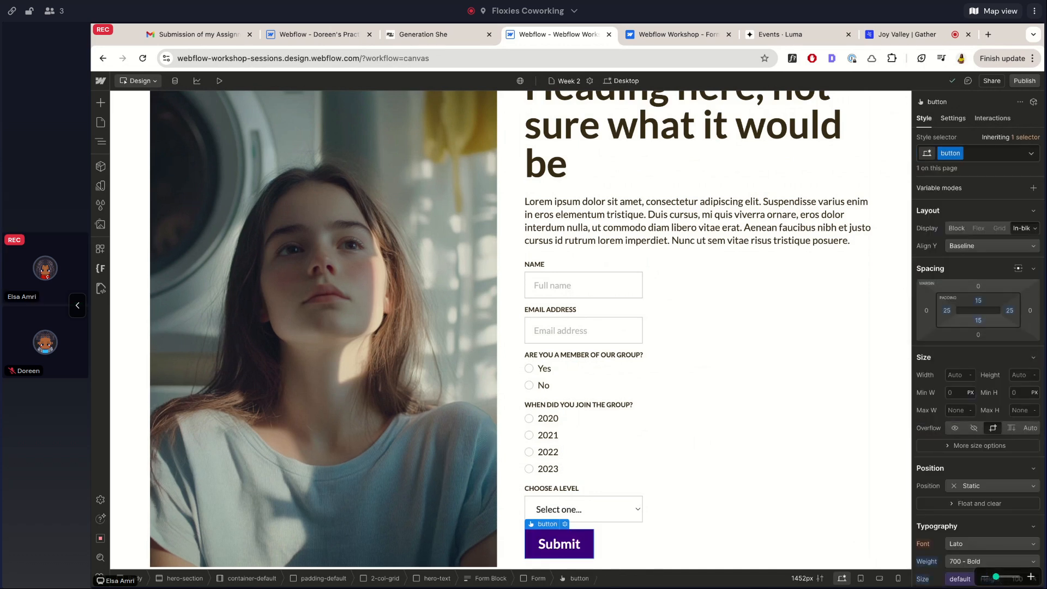
Reselect Submit to check its settings and styles, then select the whole form
click(627, 287)
scroll(581, 501, down, 1)
click(581, 501)
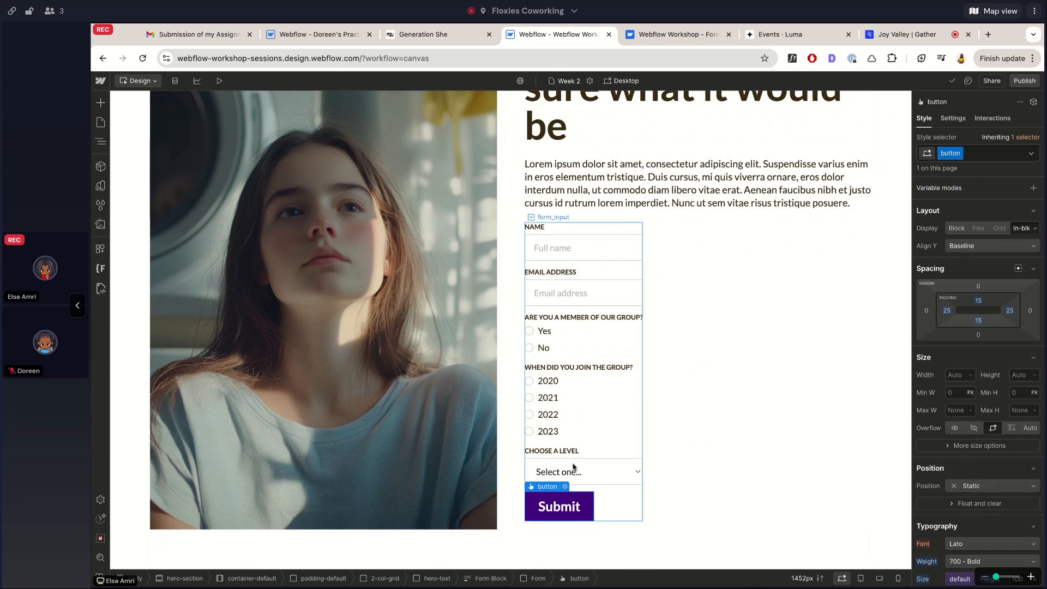
click(953, 118)
click(925, 118)
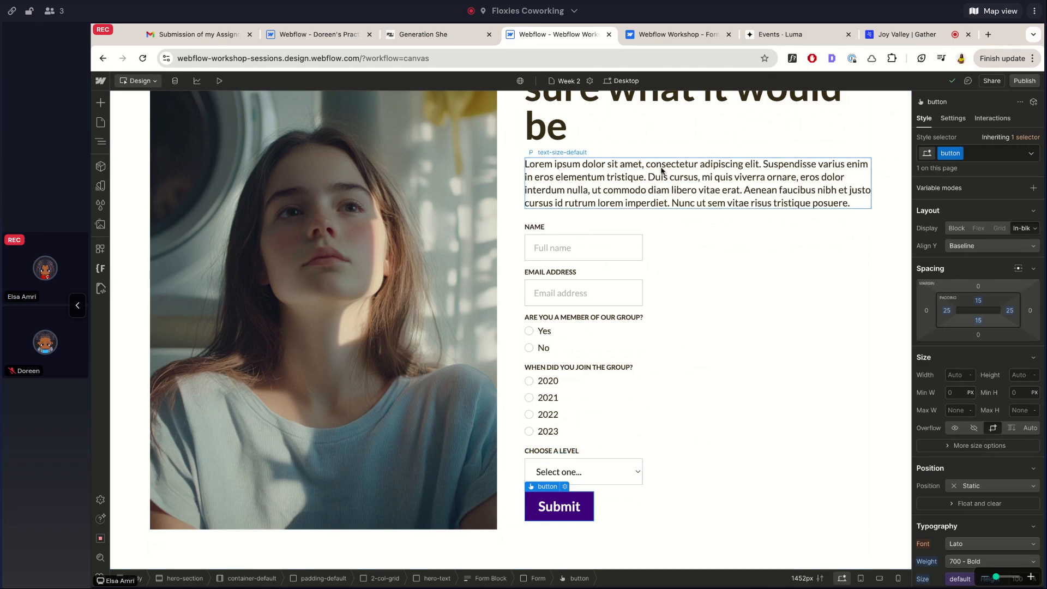
click(601, 227)
click(604, 232)
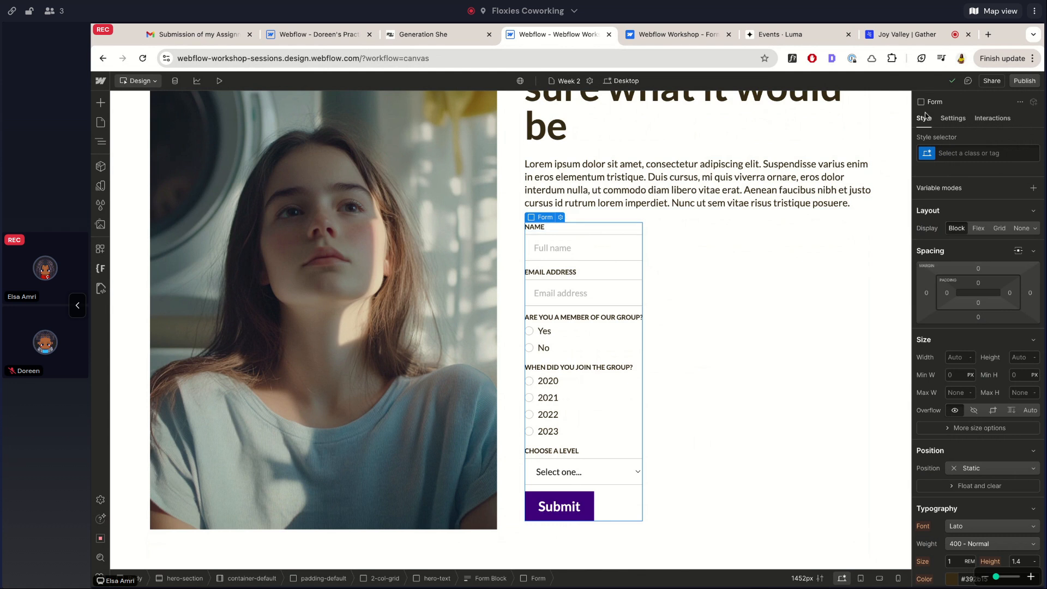
Switch the form's state to Success and select the success message
click(953, 119)
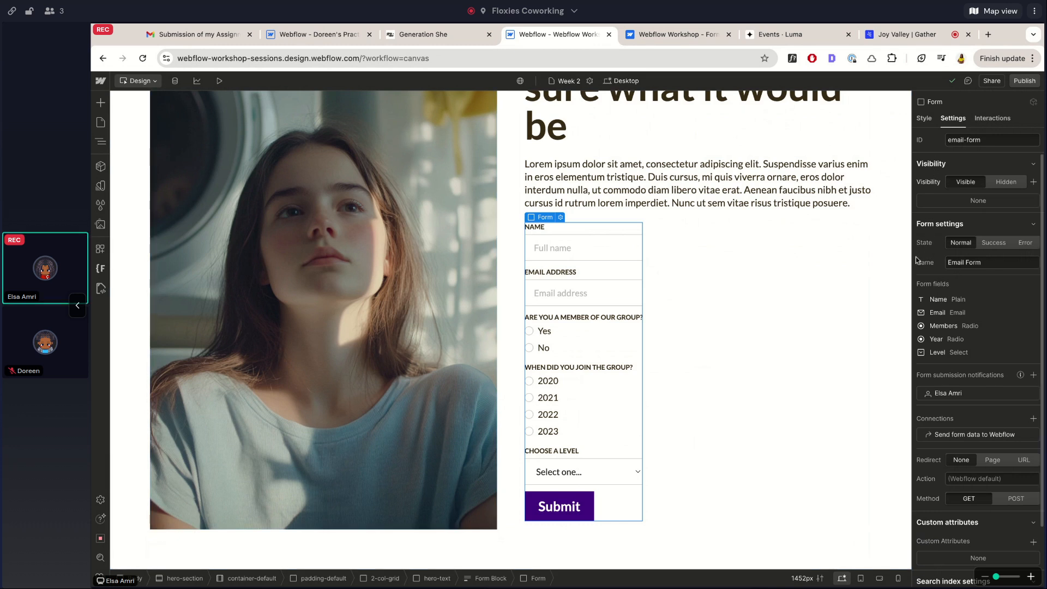
click(997, 244)
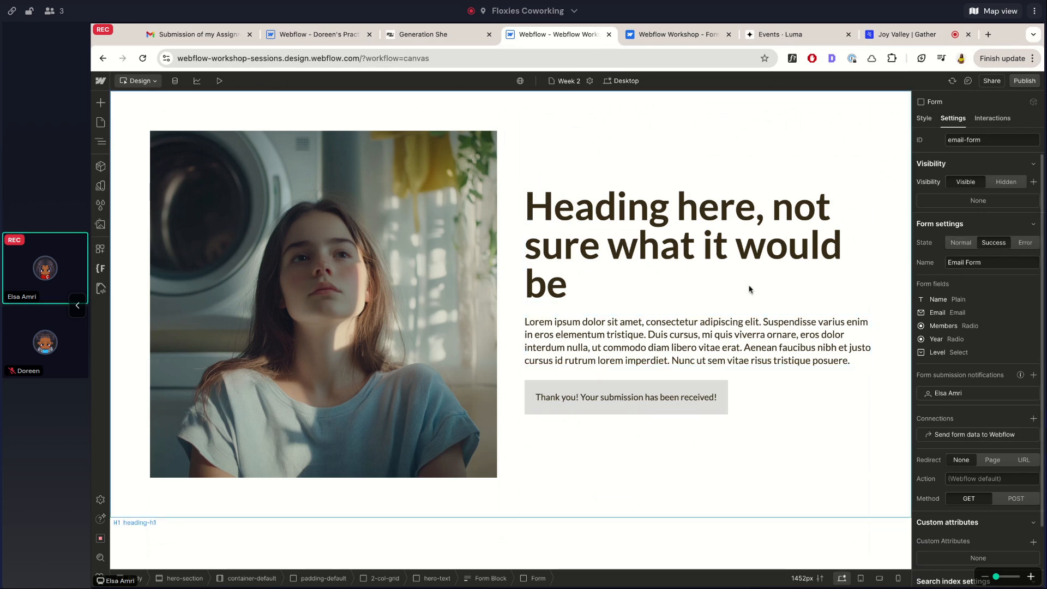
click(528, 408)
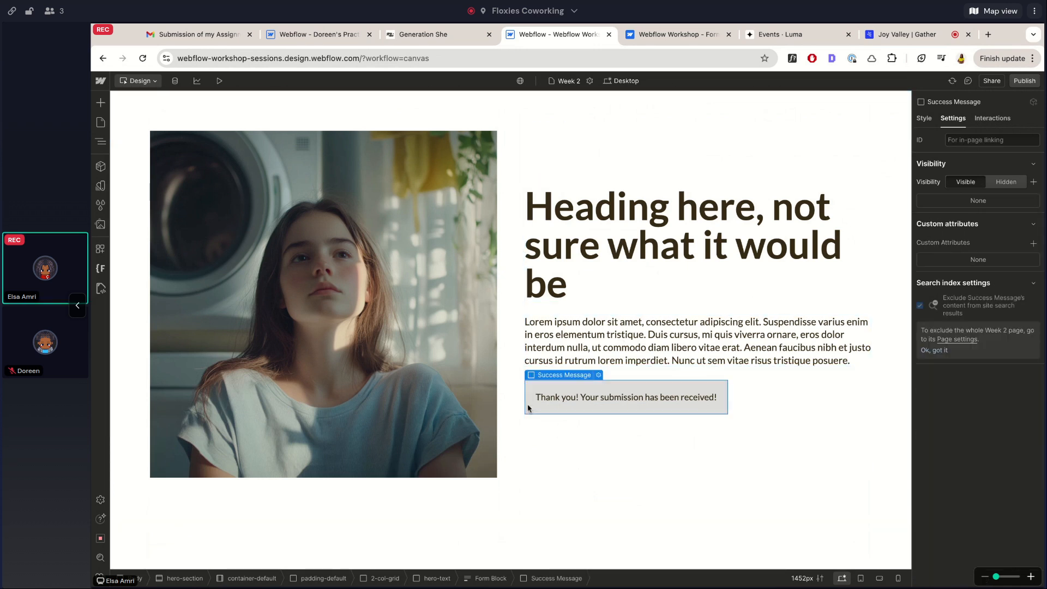
click(924, 119)
click(100, 141)
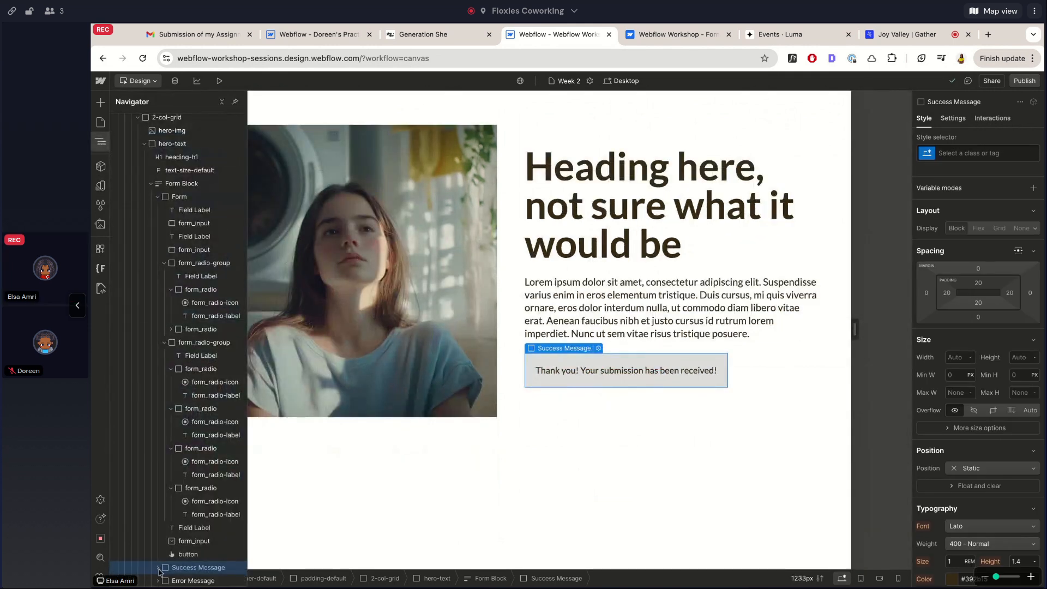
click(537, 354)
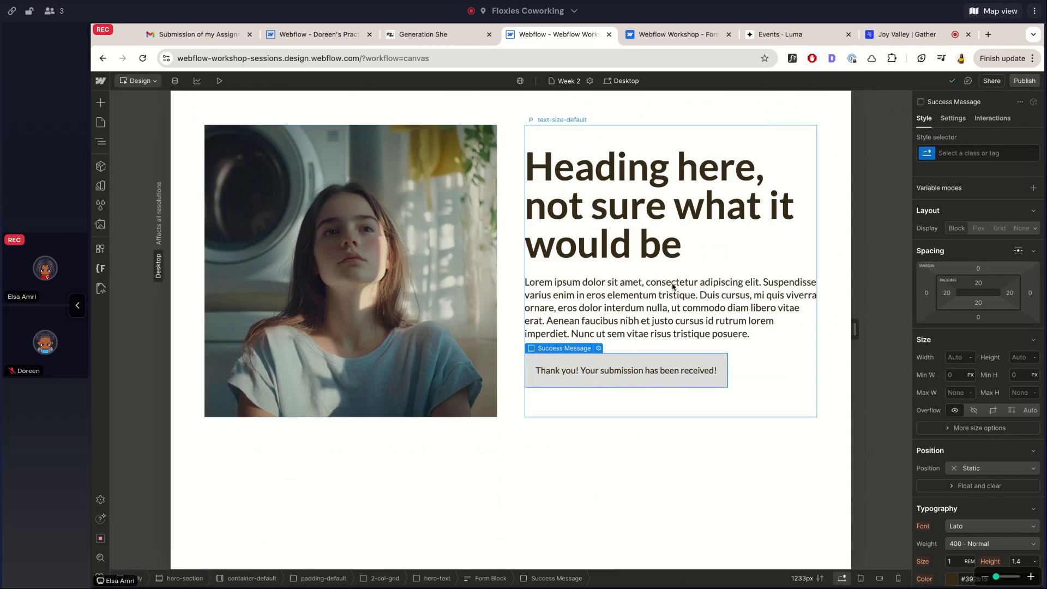
Apply the existing form_message-success class to the success message
click(975, 153)
text(success)
key(Down)
key(Return)
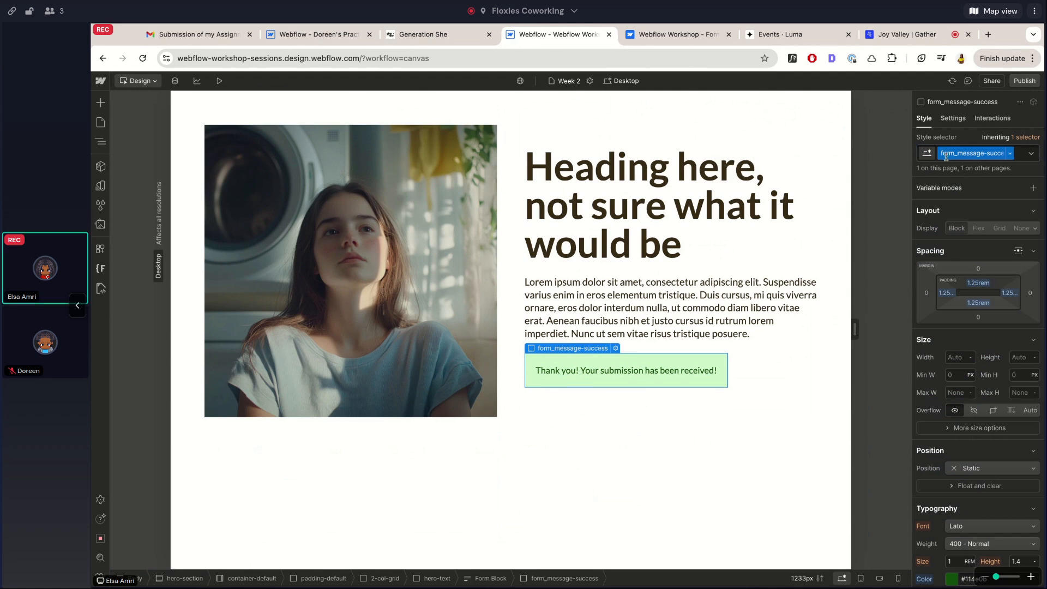
scroll(977, 327, down, 5)
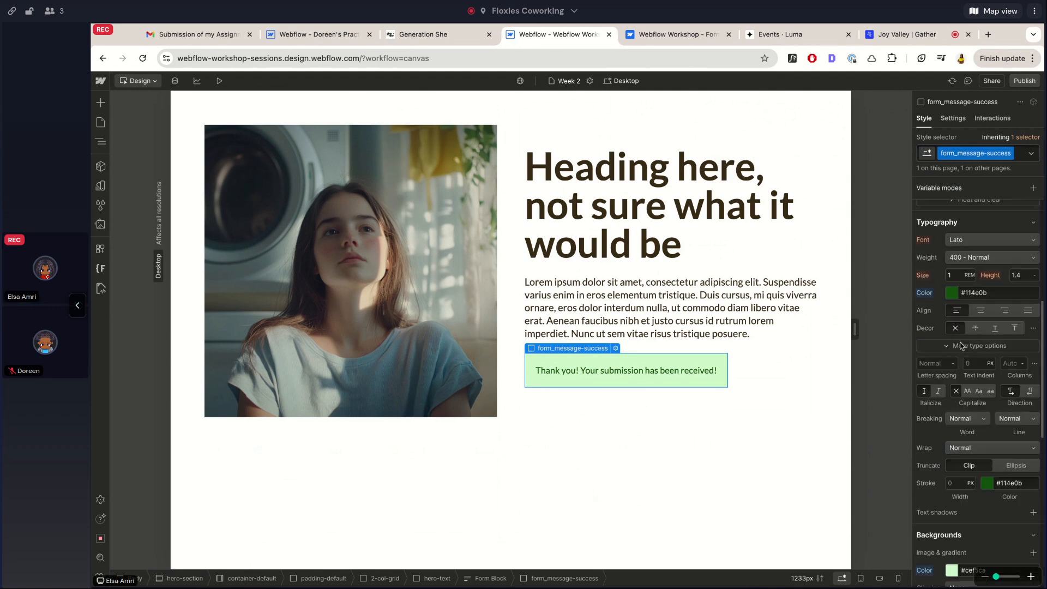
Select the form_message-success container through the element tree and view its settings
click(679, 374)
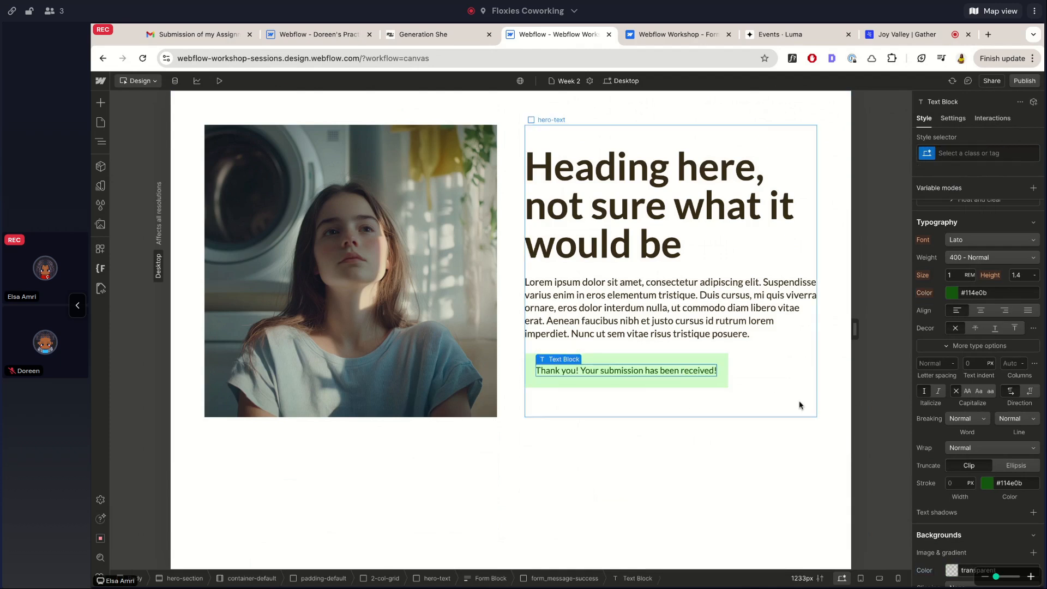
key(Up)
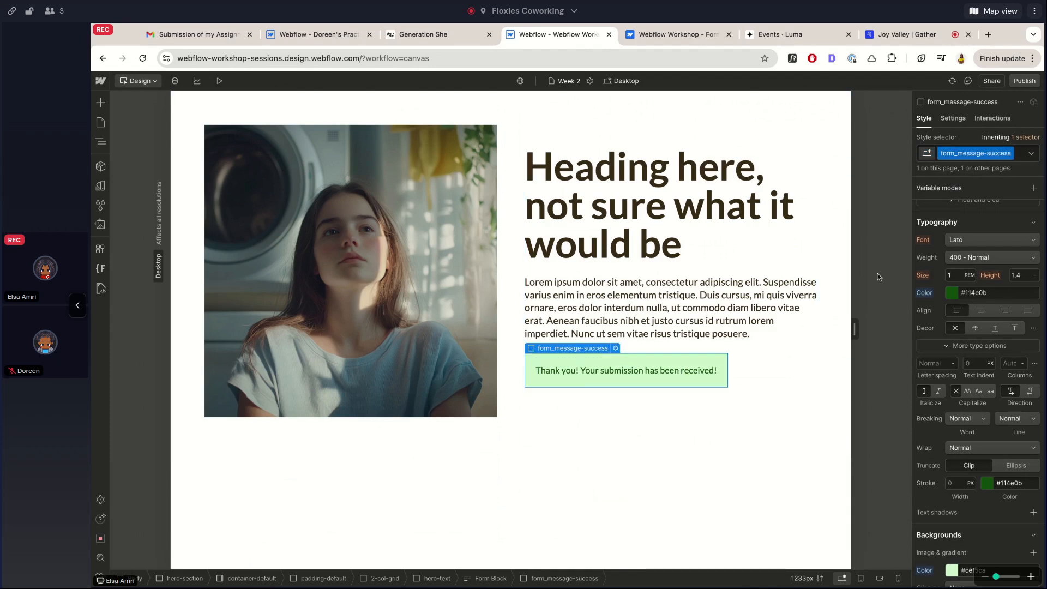
click(568, 372)
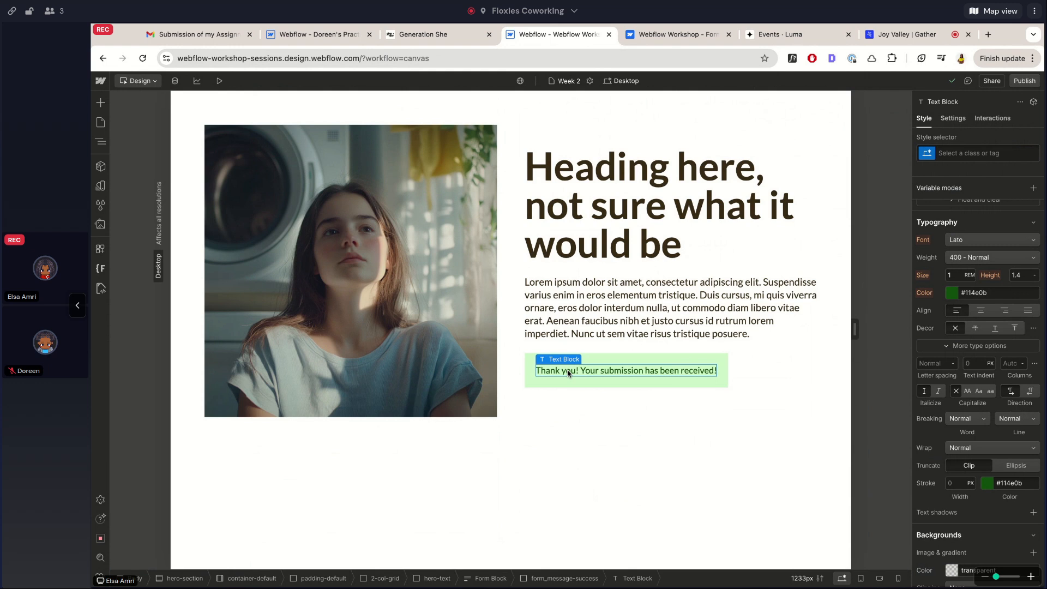
click(100, 141)
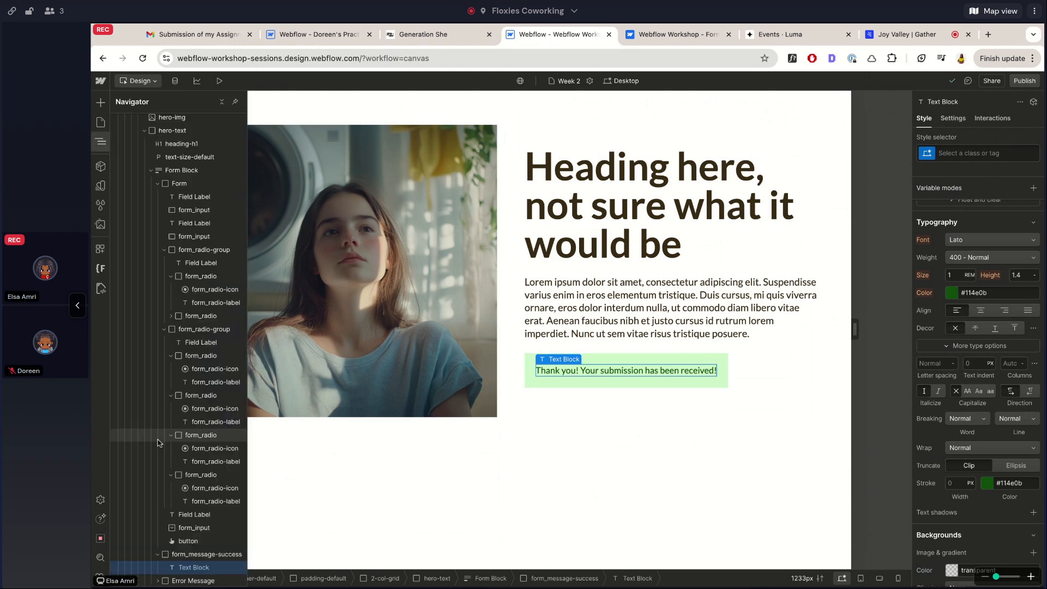
click(194, 554)
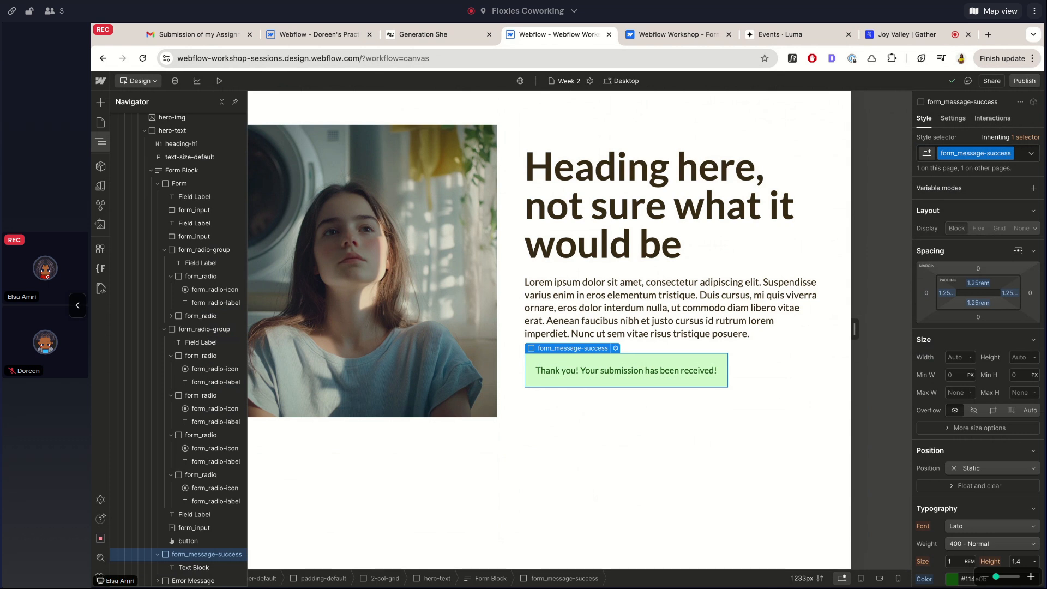
click(194, 568)
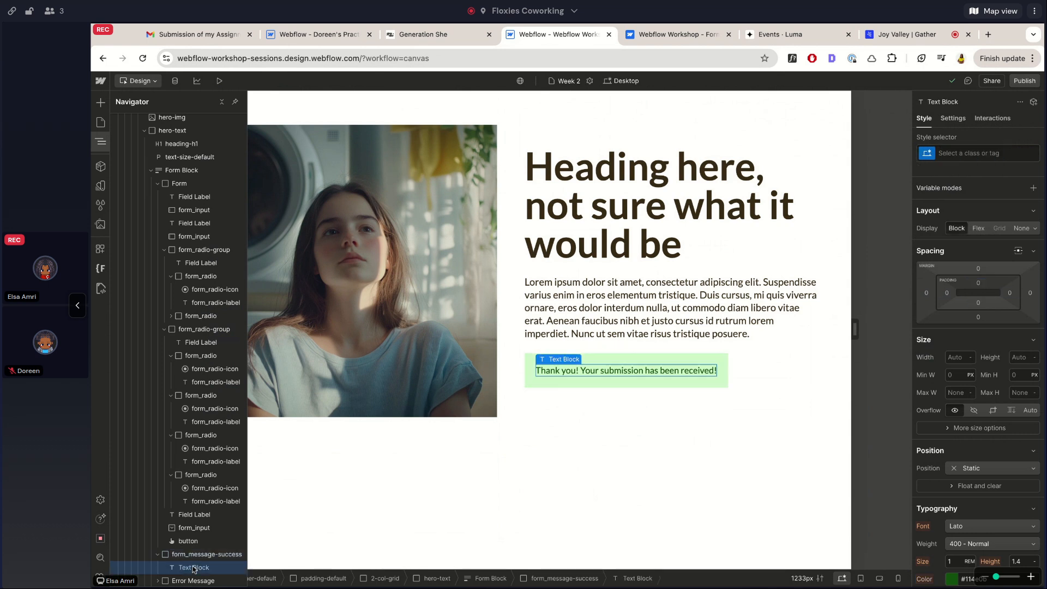
click(191, 555)
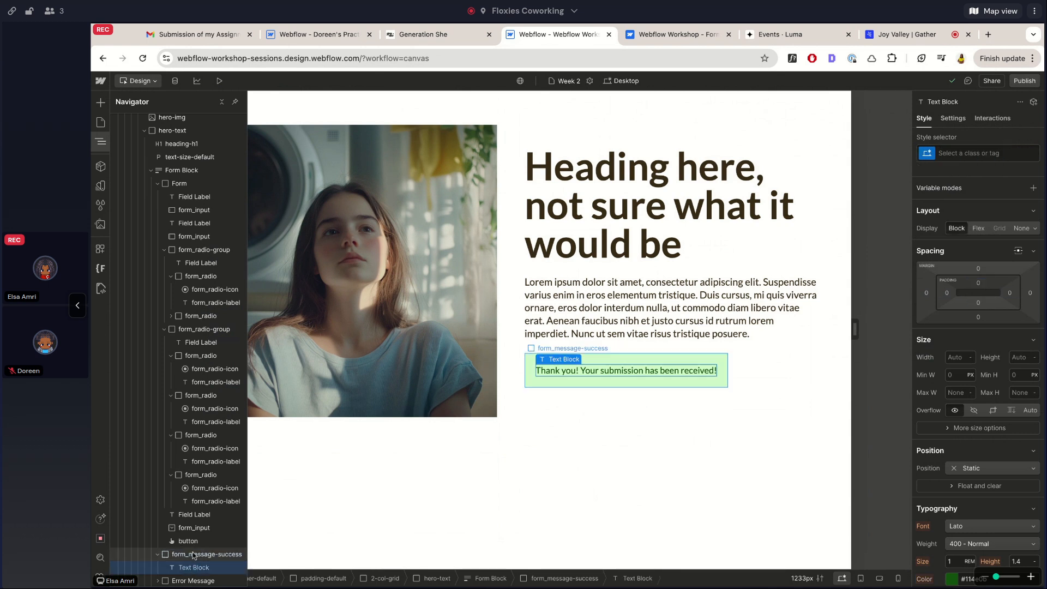
click(952, 120)
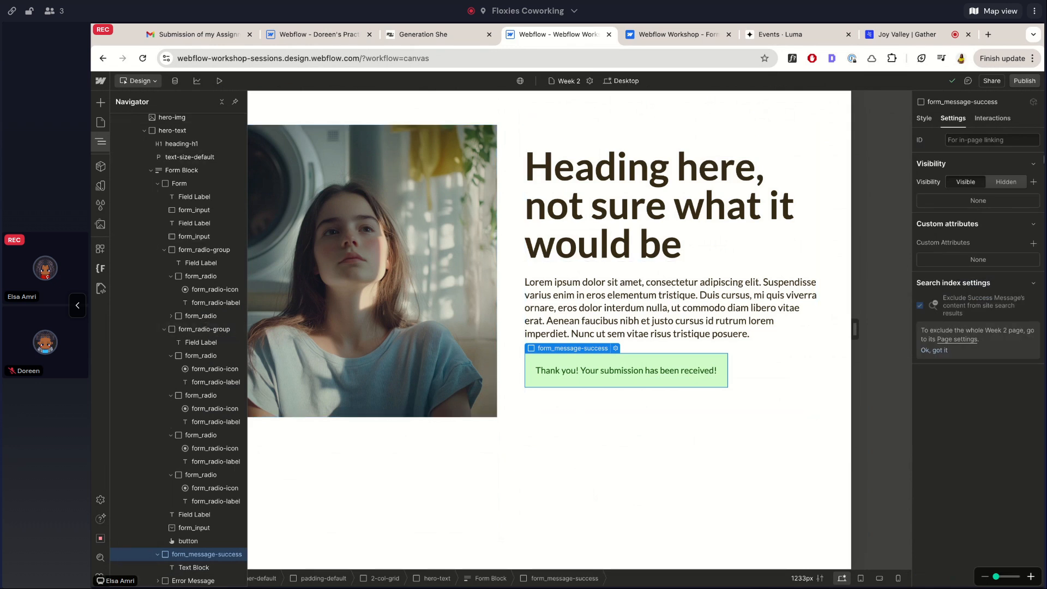
Show the form's error state and give the error message the form_message-error class
click(184, 184)
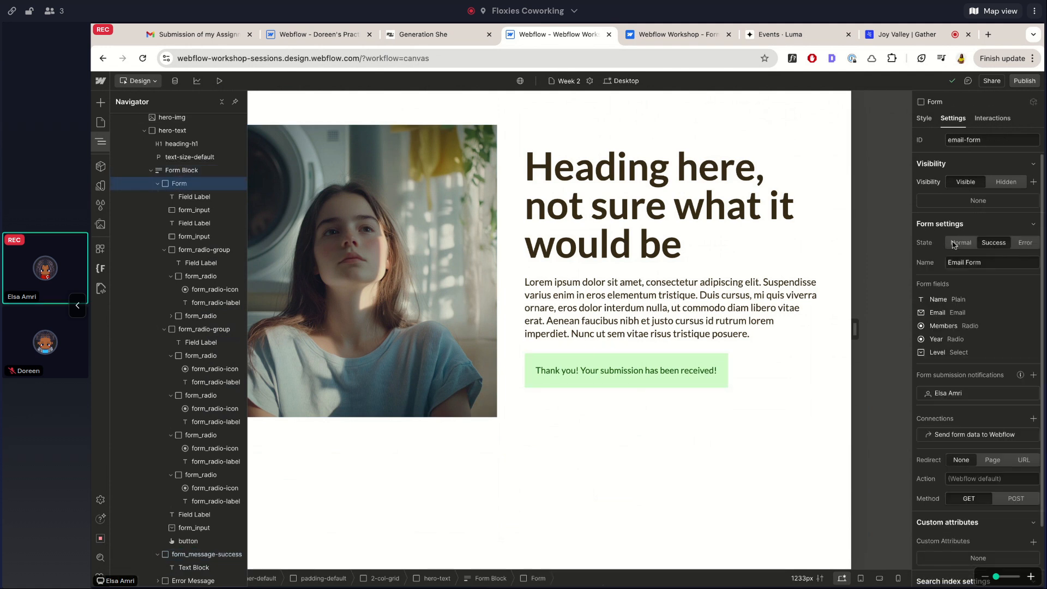
click(1025, 243)
scroll(522, 527, down, 3)
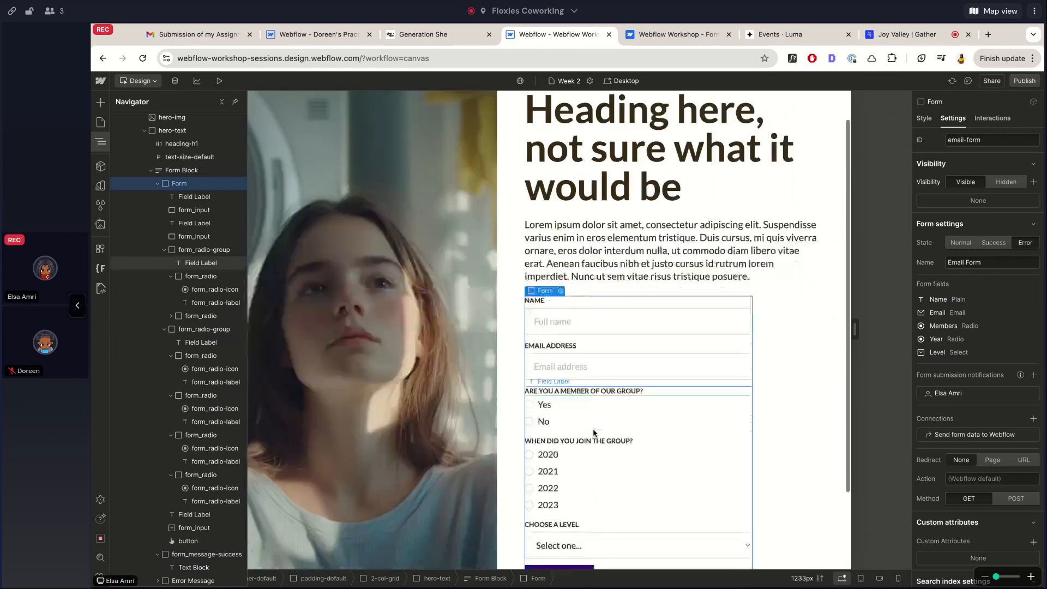
click(526, 516)
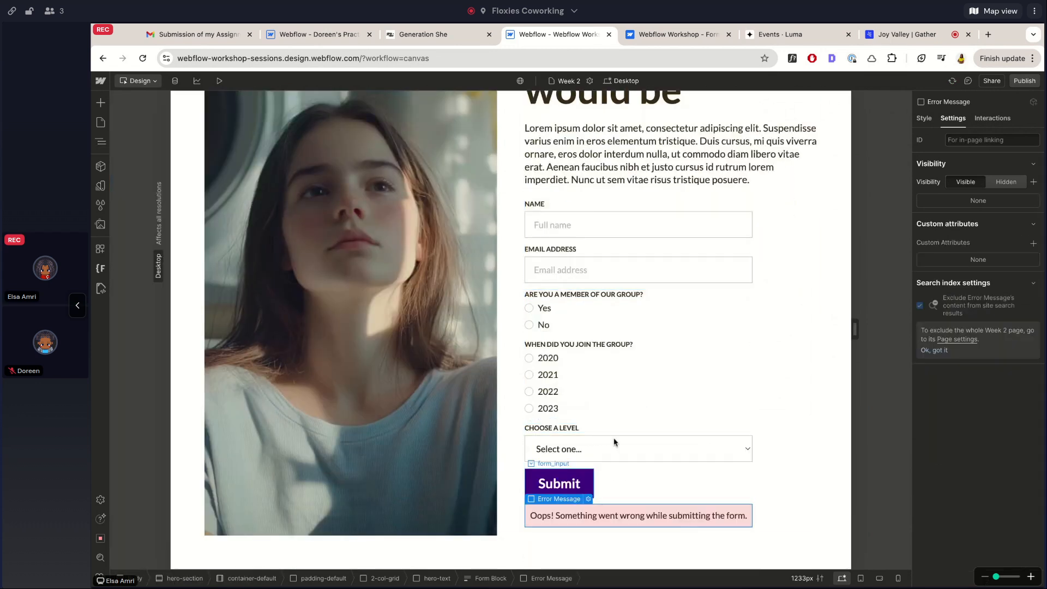
click(924, 119)
click(973, 153)
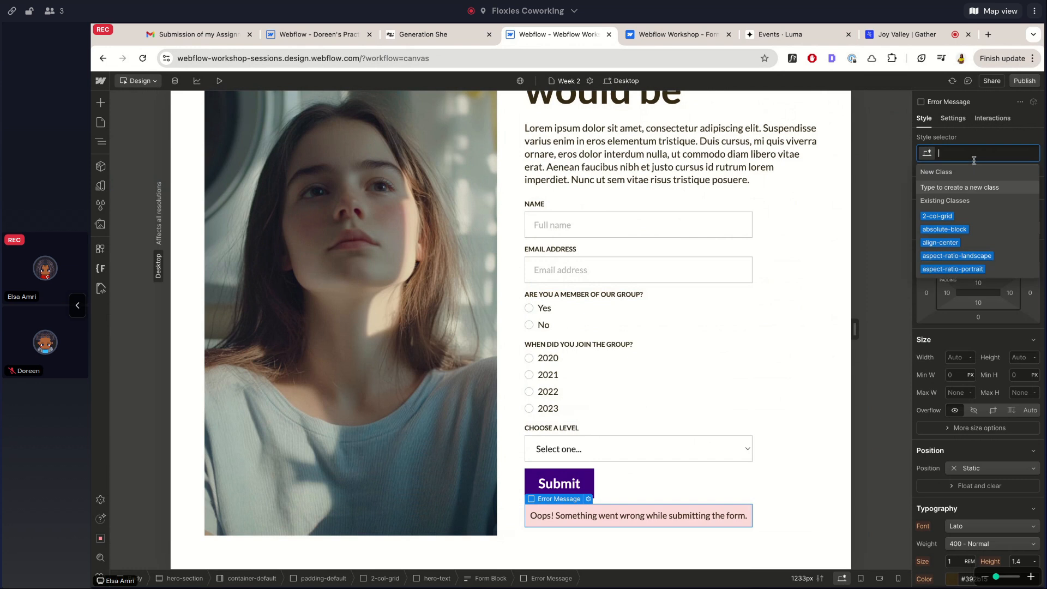
text(error)
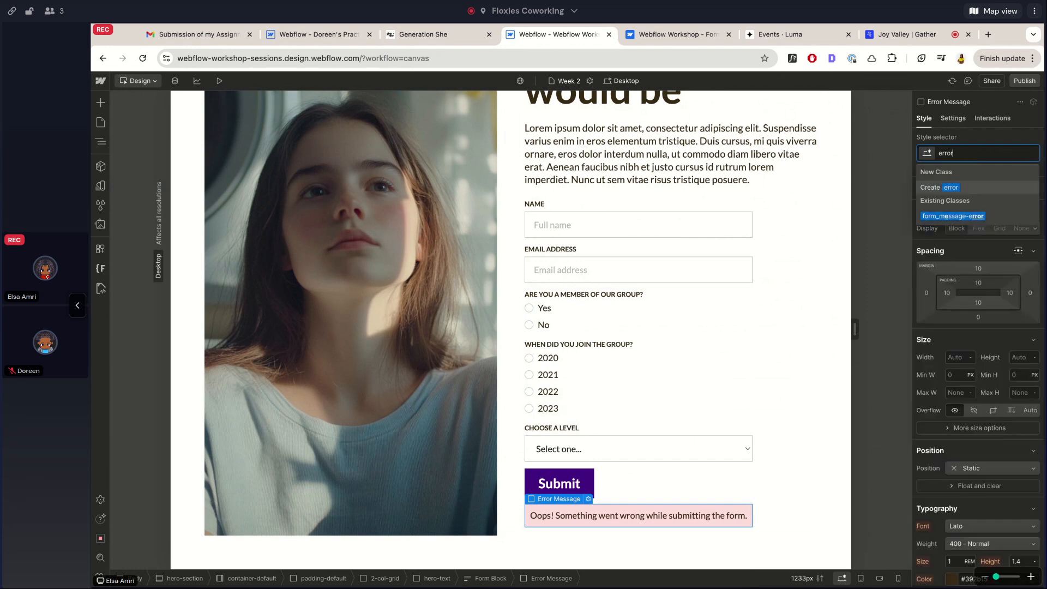
click(947, 217)
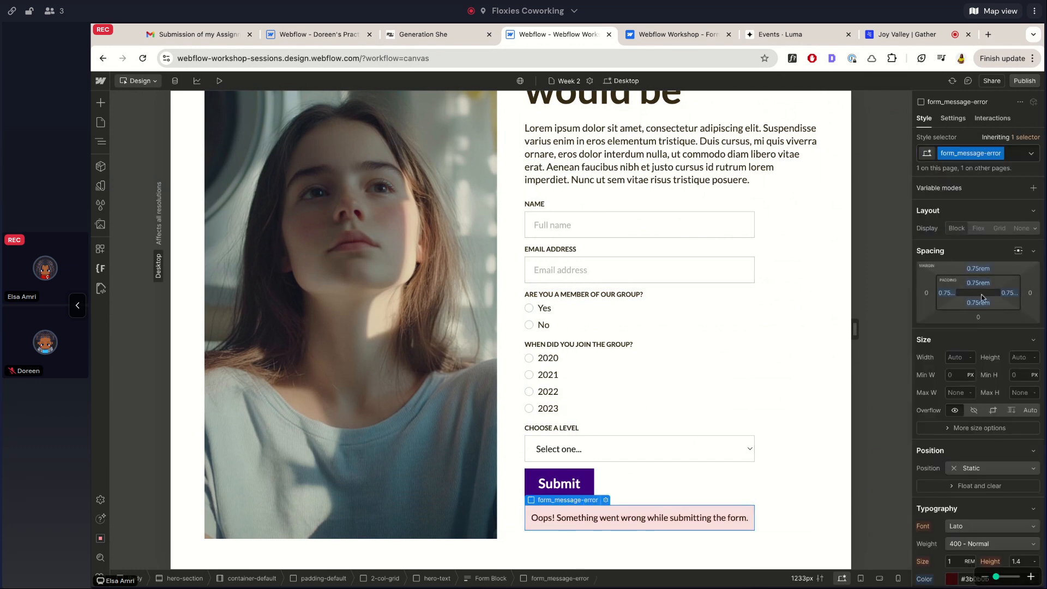
Set the error message's font size to 0.875 rem
scroll(982, 298, down, 5)
click(961, 291)
text(0.875)
key(BackSpace)
key(BackSpace)
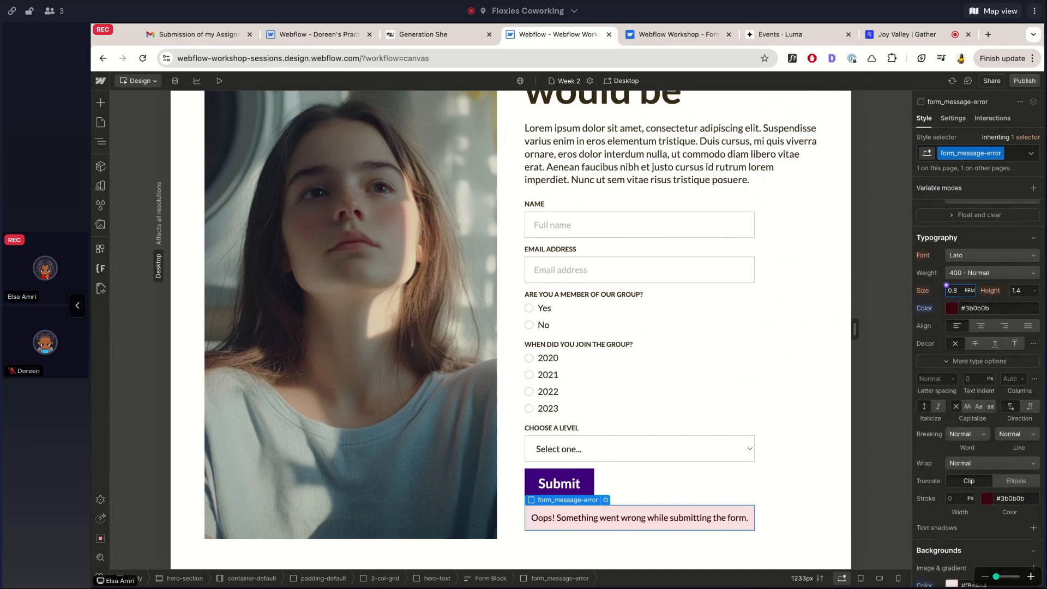
text(75)
key(Return)
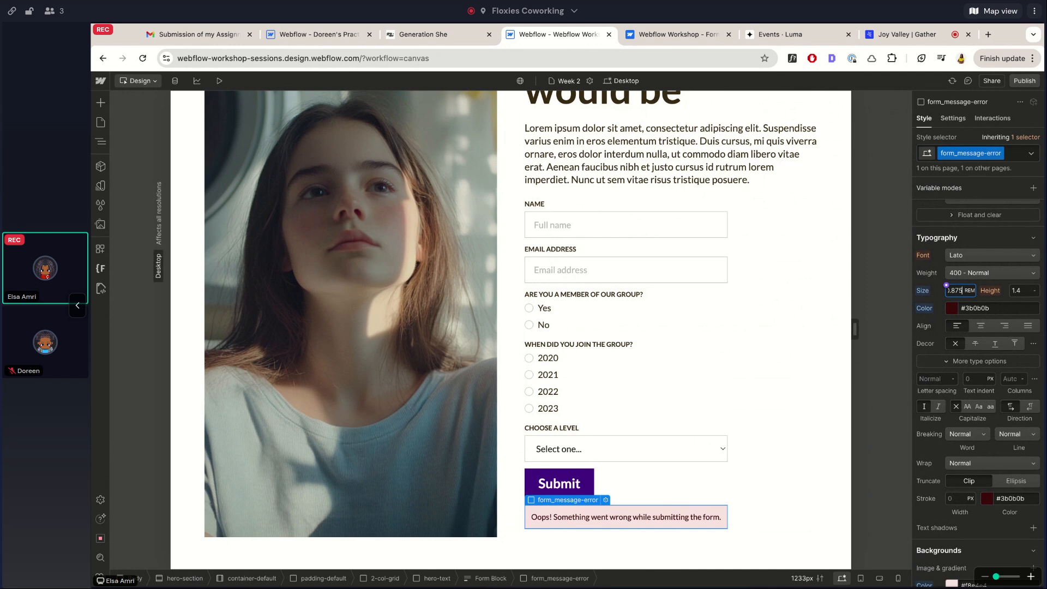
Select the parent Form Block from the error message's Settings panel
scroll(659, 459, up, 1)
click(954, 118)
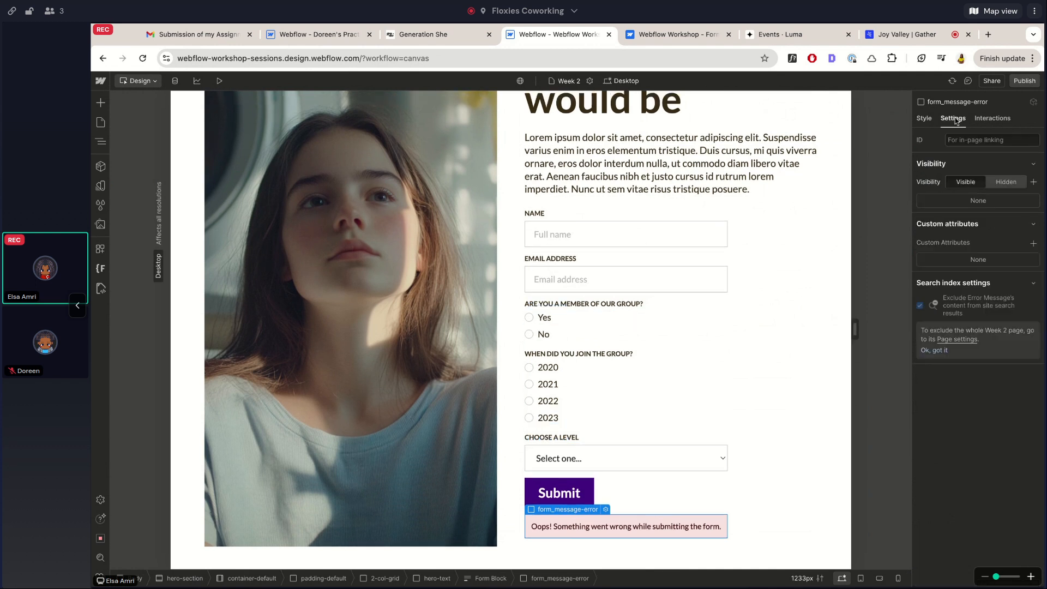
key(Up)
Switch the form back to Normal, publish to the staging domain, and enter Preview
click(961, 243)
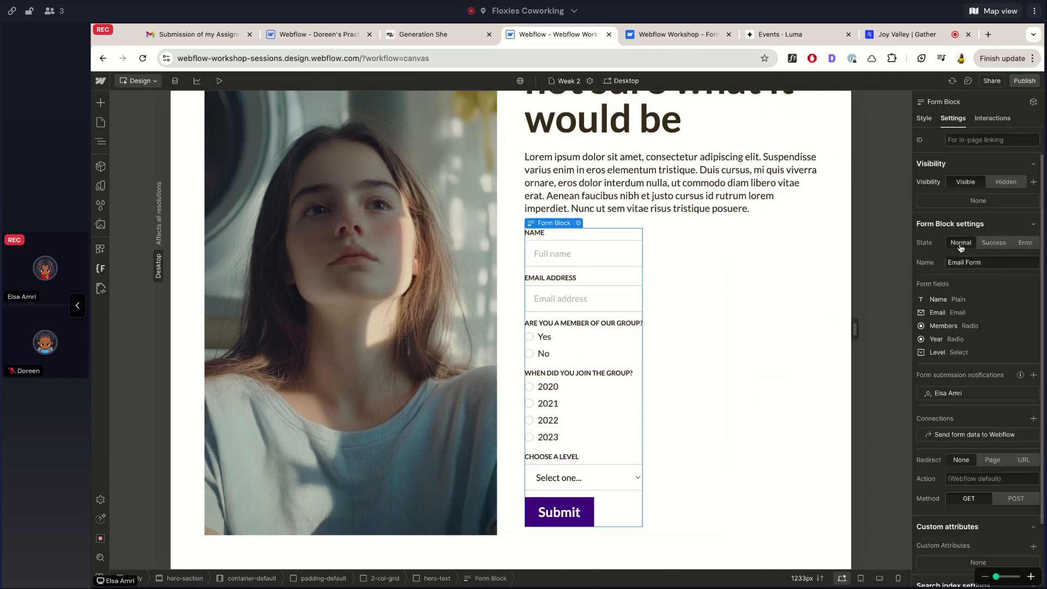
click(704, 174)
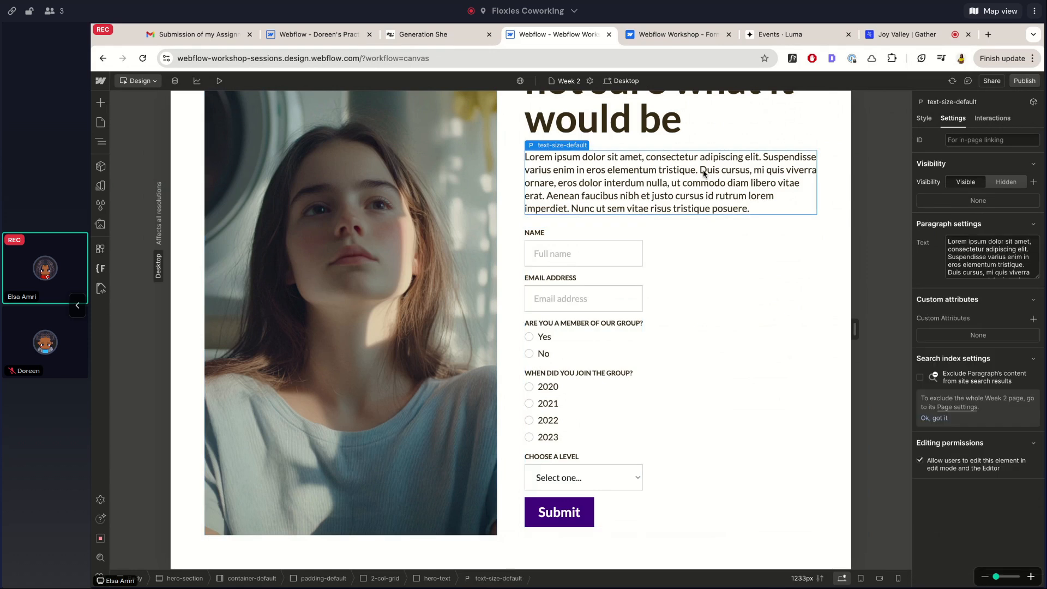
click(1025, 80)
click(973, 252)
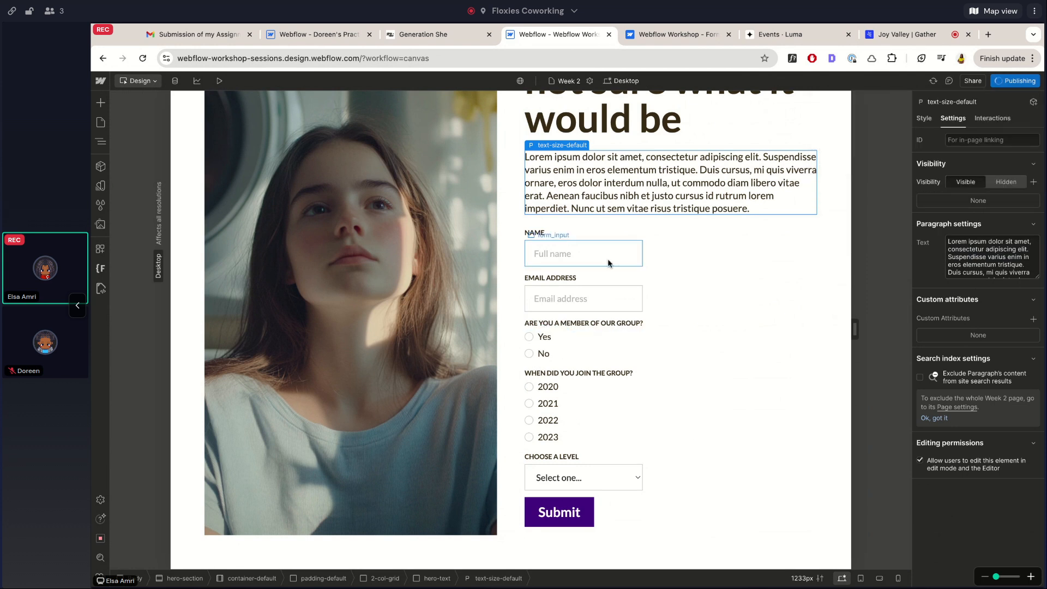
click(219, 80)
click(675, 237)
Submit the malformed email 'lawkejwa' in preview, confirm it's rejected, then clear it
click(661, 280)
text(lawkejwa)
click(612, 513)
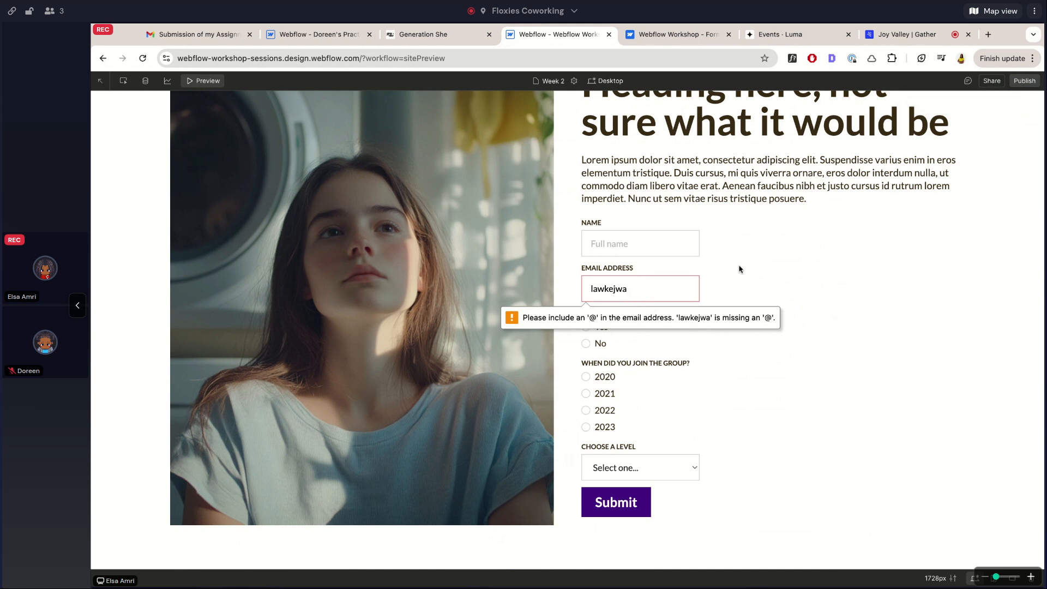
key(super+a)
key(BackSpace)
click(732, 232)
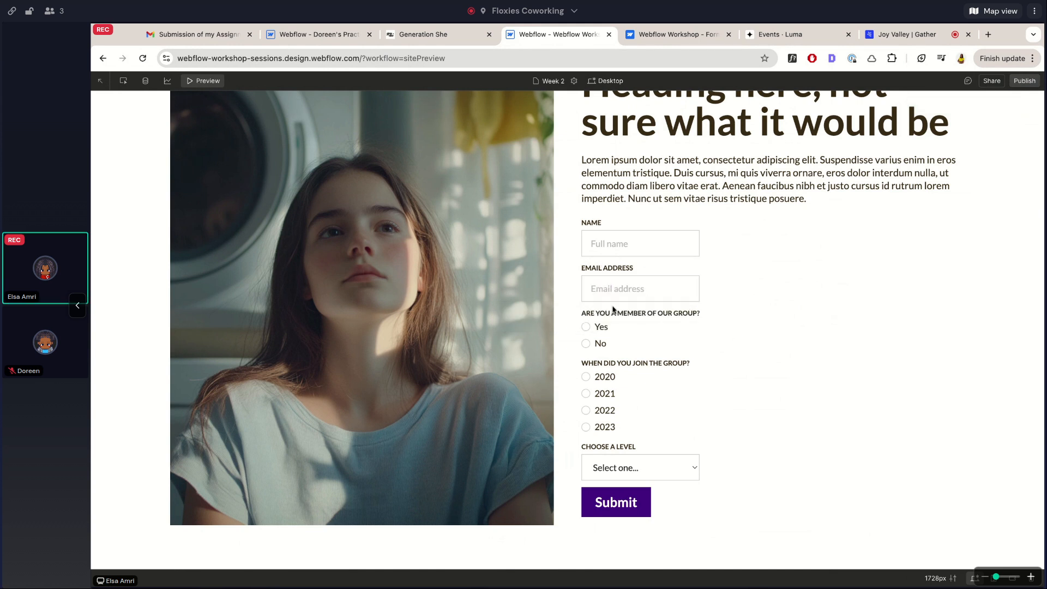
Enter a test name, choose Intermediate, submit with an empty email, then exit Preview
click(621, 246)
text(Elsa)
click(779, 322)
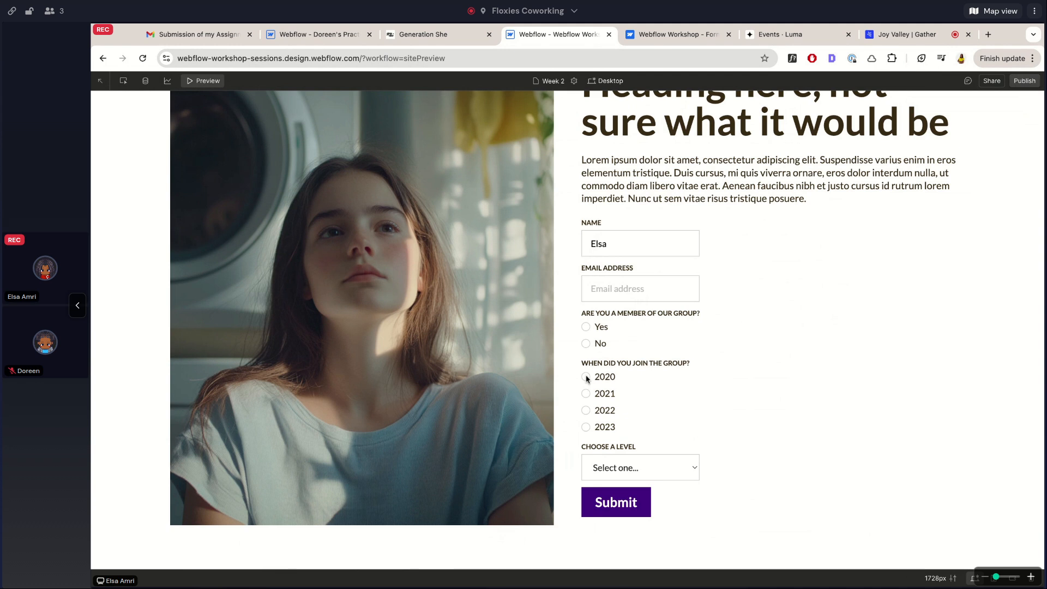
click(633, 477)
click(633, 477)
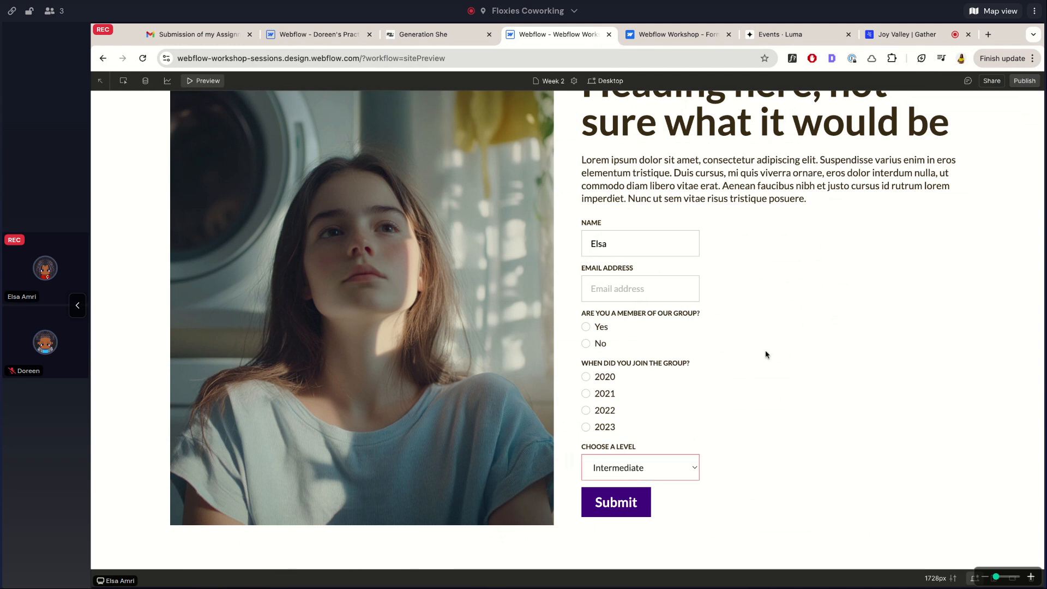
click(600, 524)
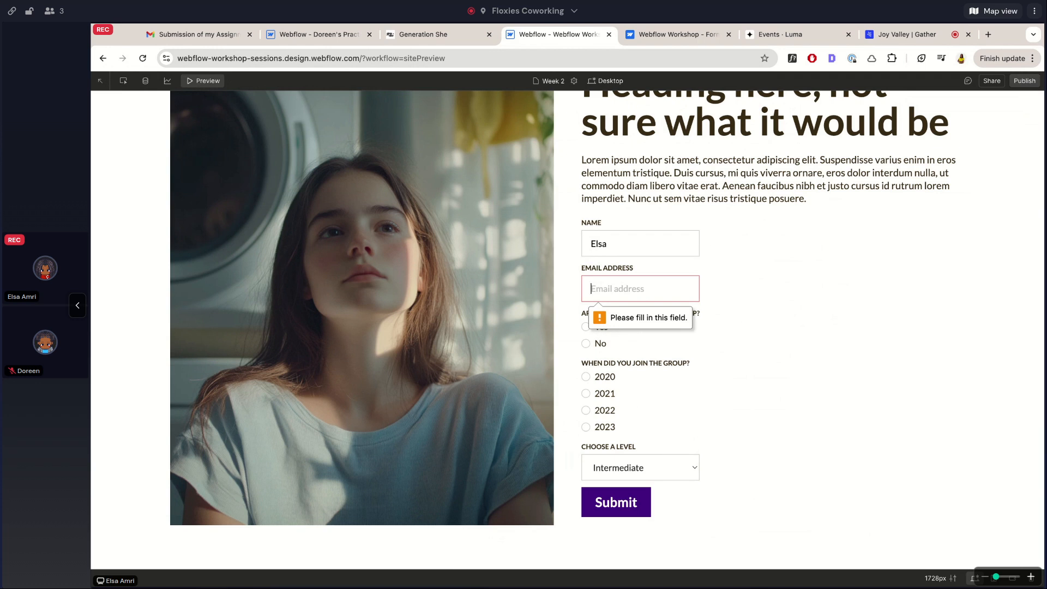
click(712, 233)
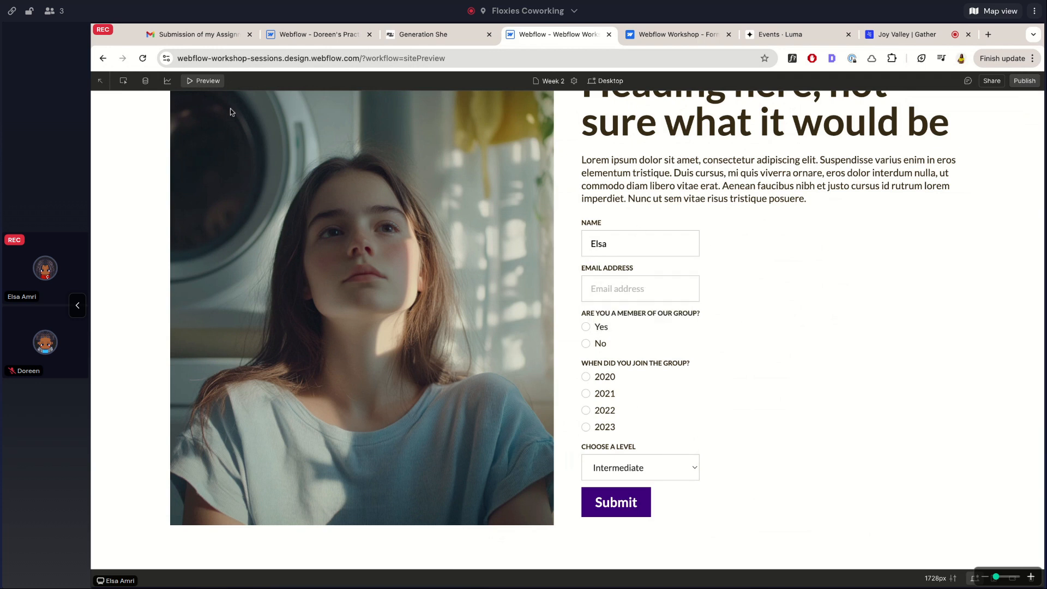
click(208, 85)
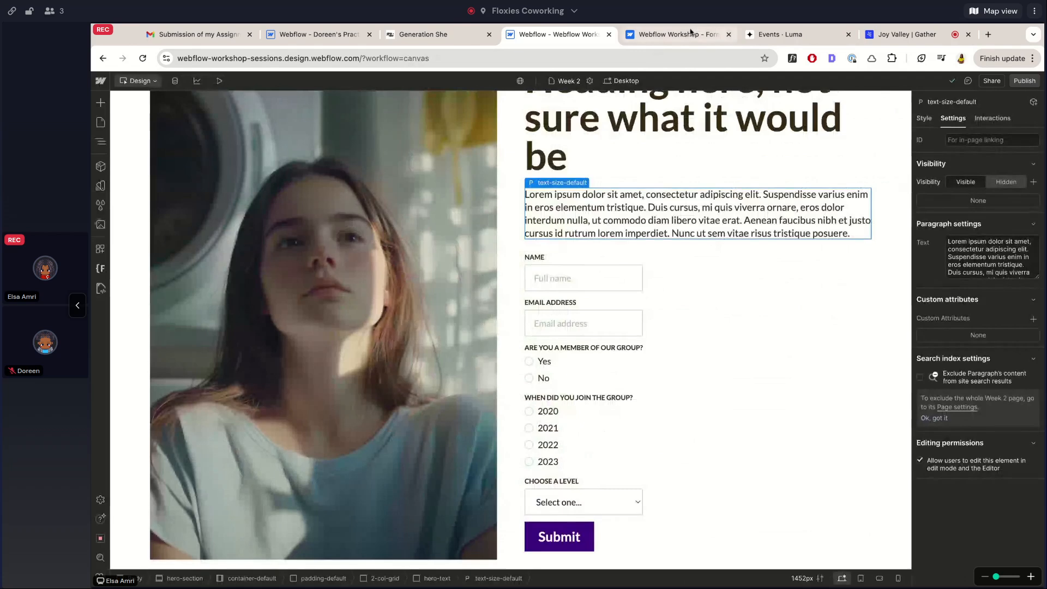
Open the published webflow.io staging site in a new tab from the Publish menu
click(1019, 83)
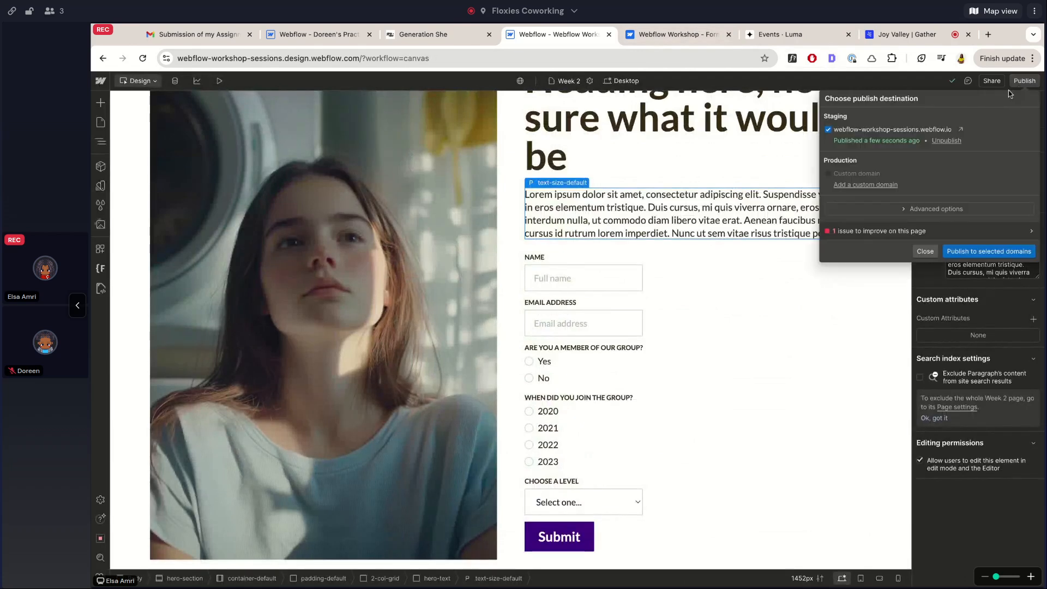
click(960, 129)
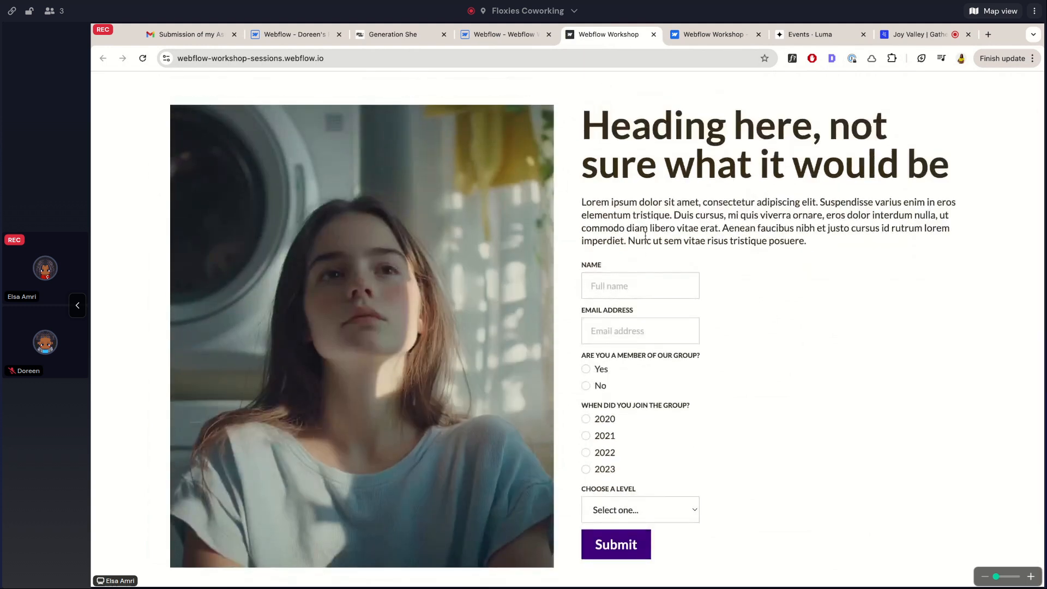
On the live form, enter a test name and the tester's email address
click(614, 289)
text(Elsa)
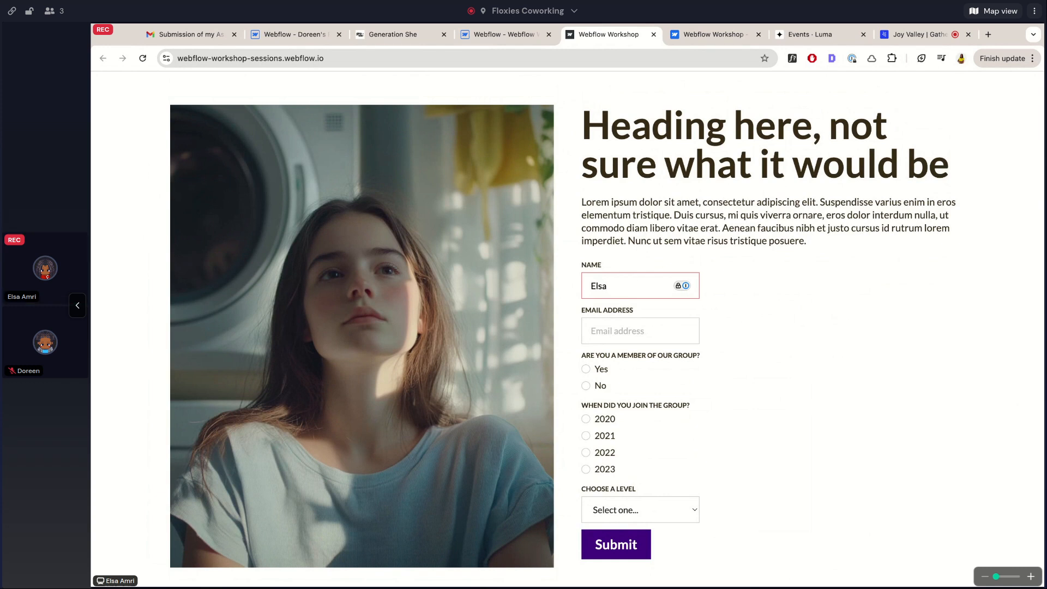
scroll(618, 289, down, 1)
click(618, 298)
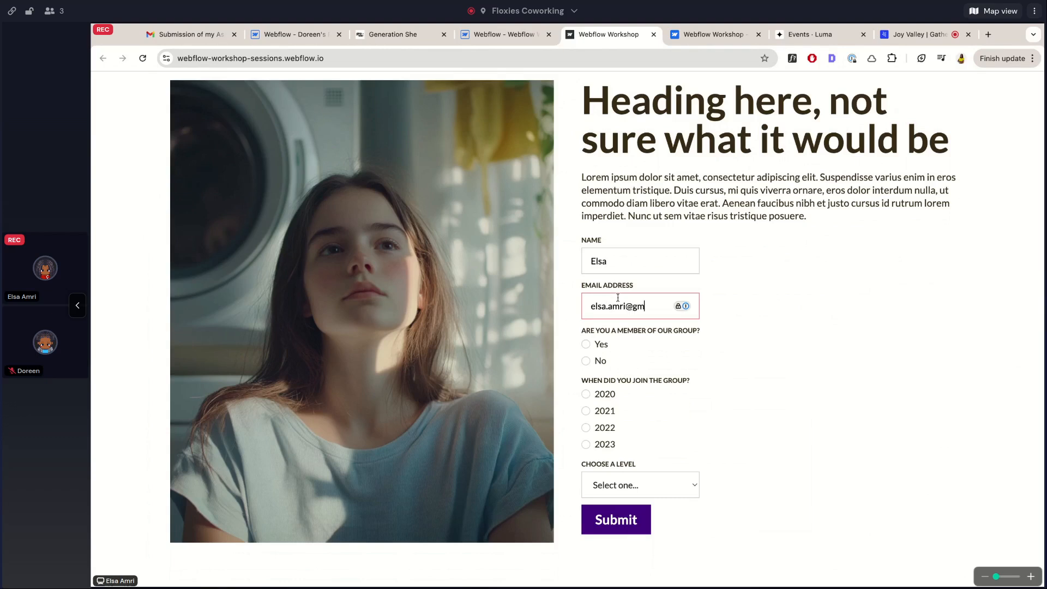
click(691, 213)
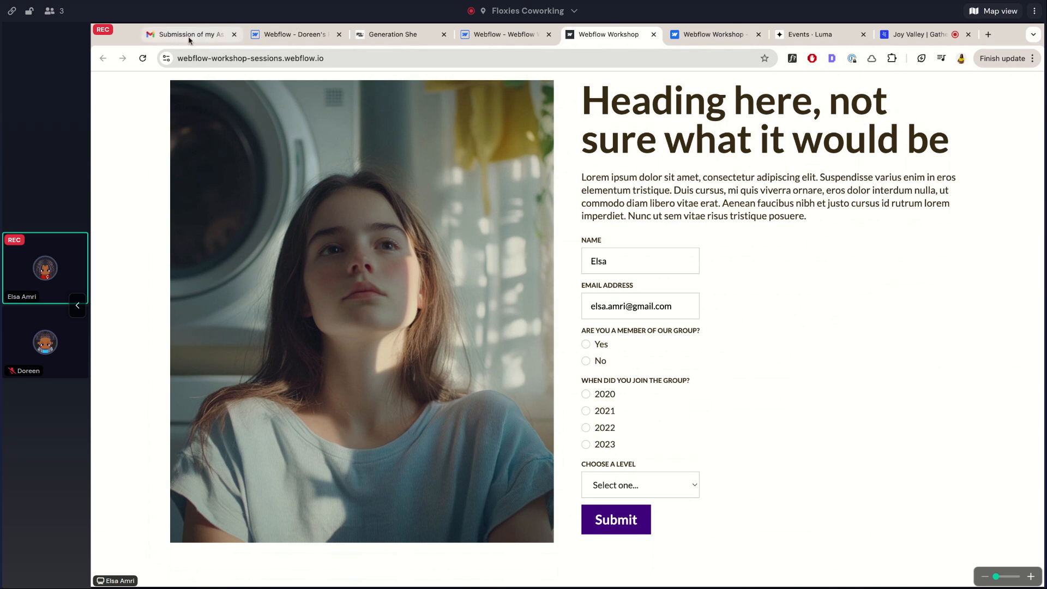
Answer Yes, 2021 and Intermediate, submit the form, then show the Gmail inbox
click(586, 346)
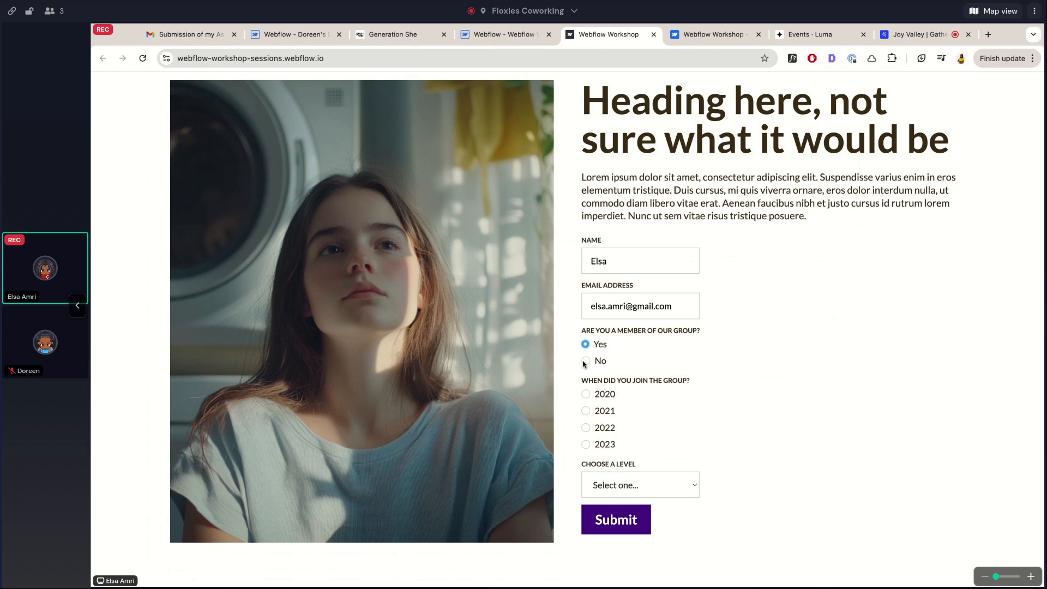
click(586, 363)
click(584, 346)
click(587, 362)
click(586, 344)
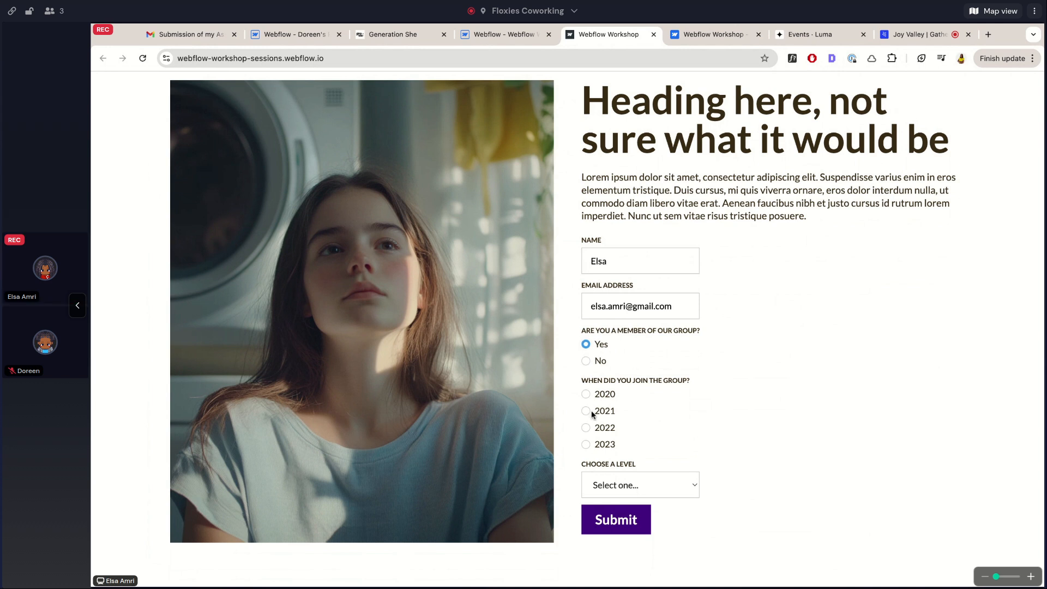
click(620, 477)
click(719, 494)
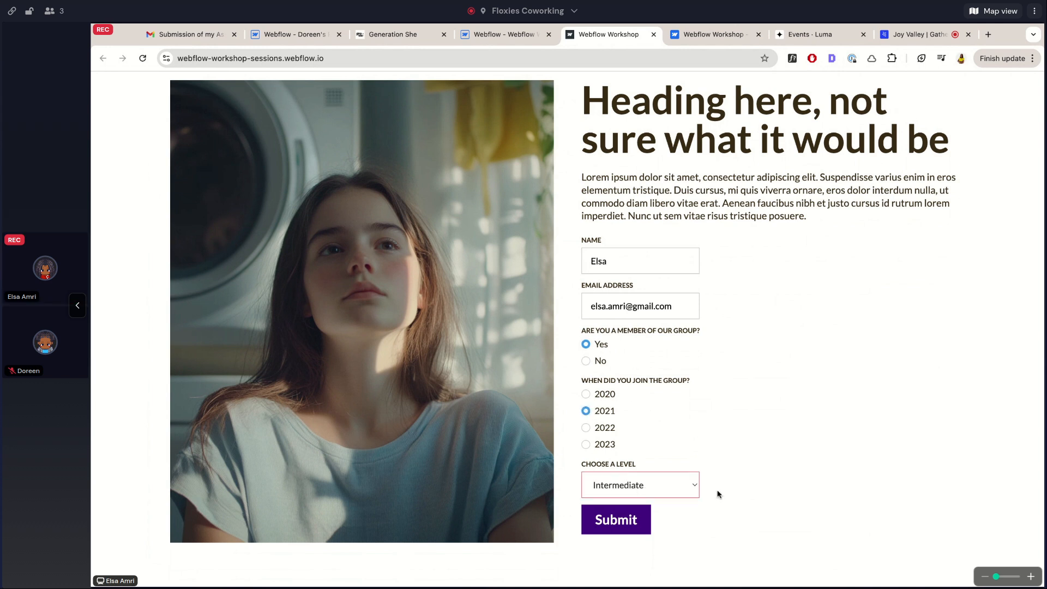
click(614, 523)
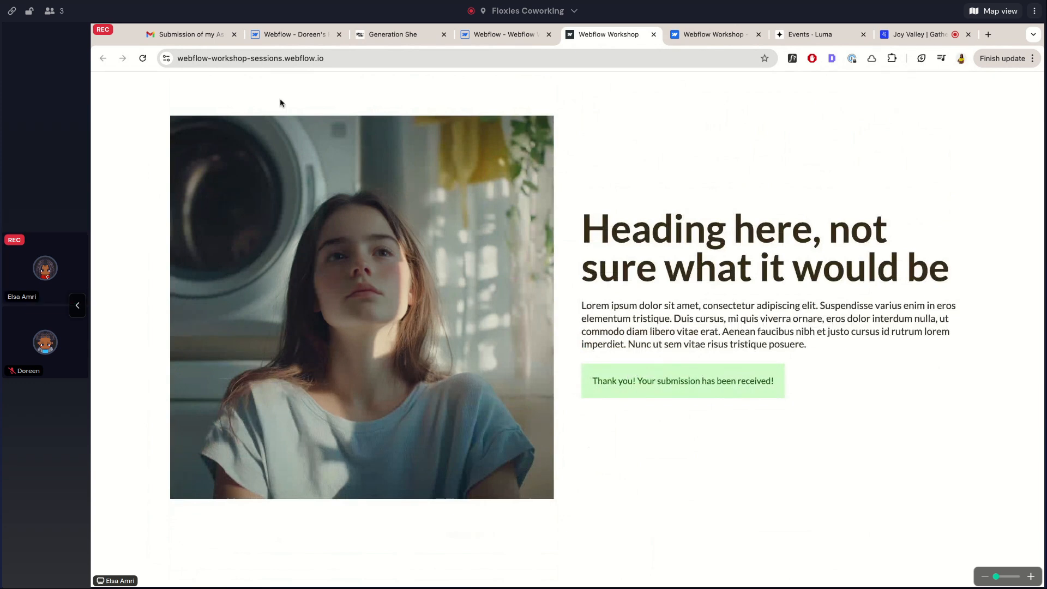
click(213, 42)
click(195, 159)
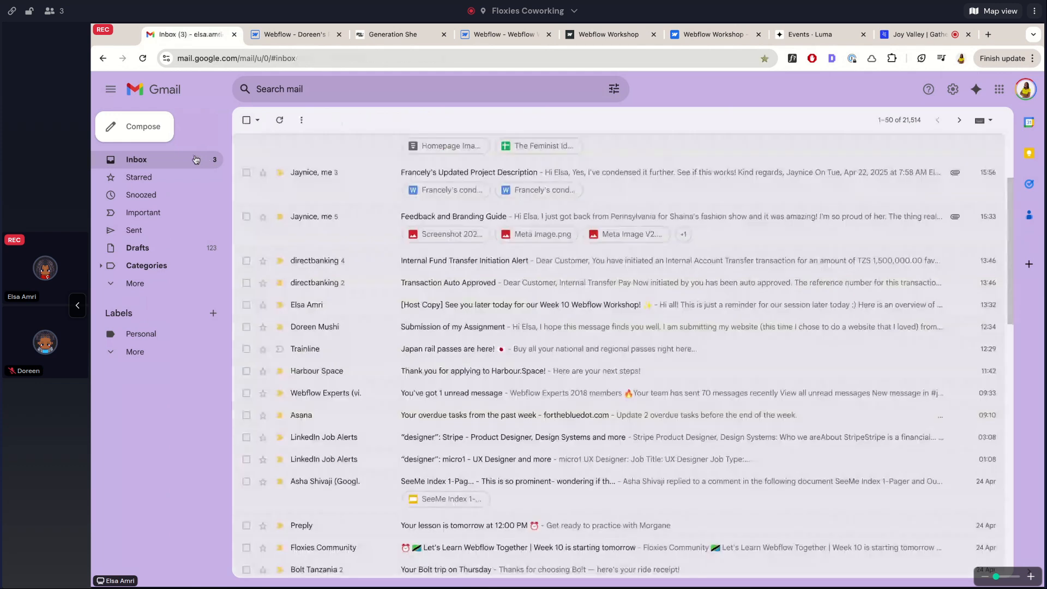
Open the new Form Submission email listing Yes, 2021 and Intermediate
scroll(326, 202, up, 2)
scroll(326, 202, up, 1)
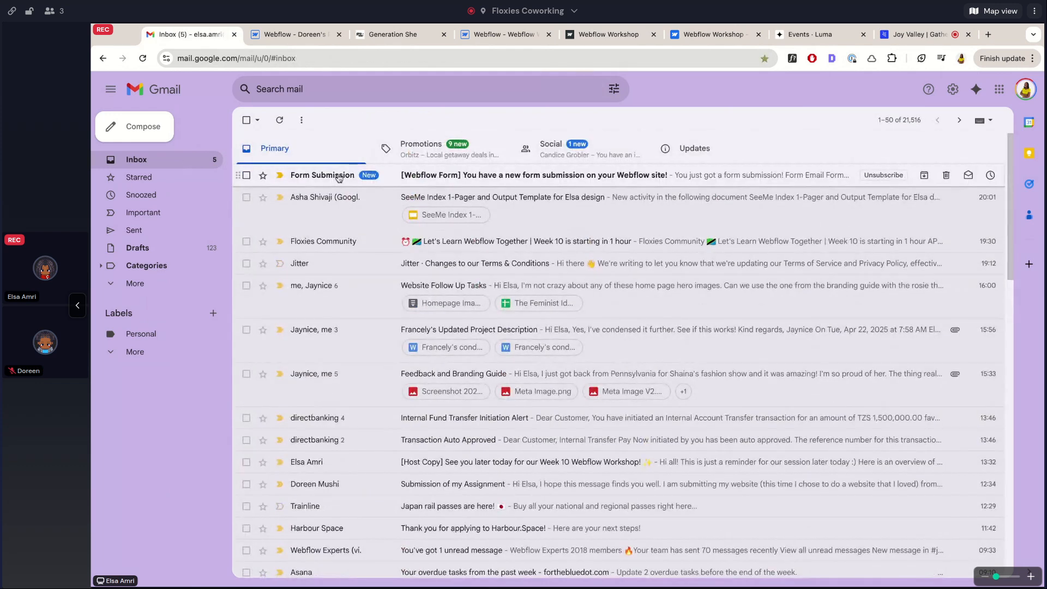
click(412, 180)
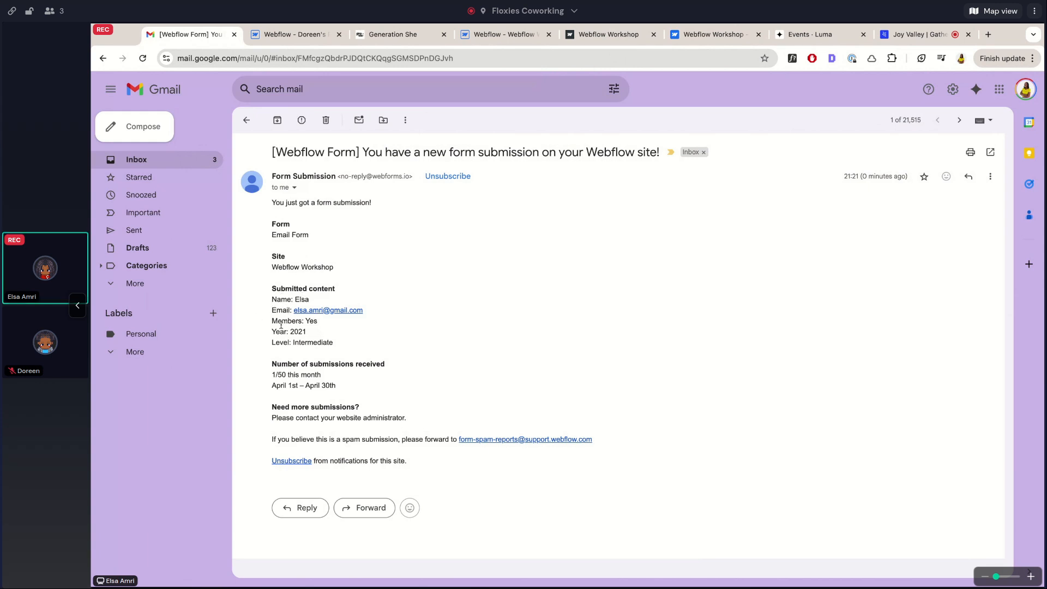
Reload the live staging site to reset the form, then return to the email
drag(582, 34, 268, 33)
click(144, 59)
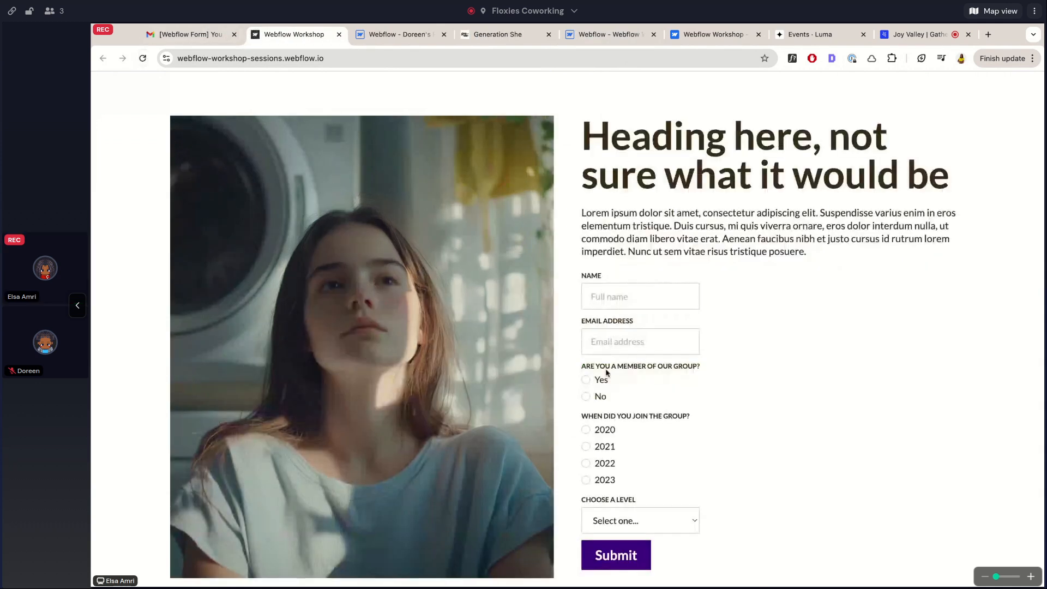
scroll(607, 373, down, 1)
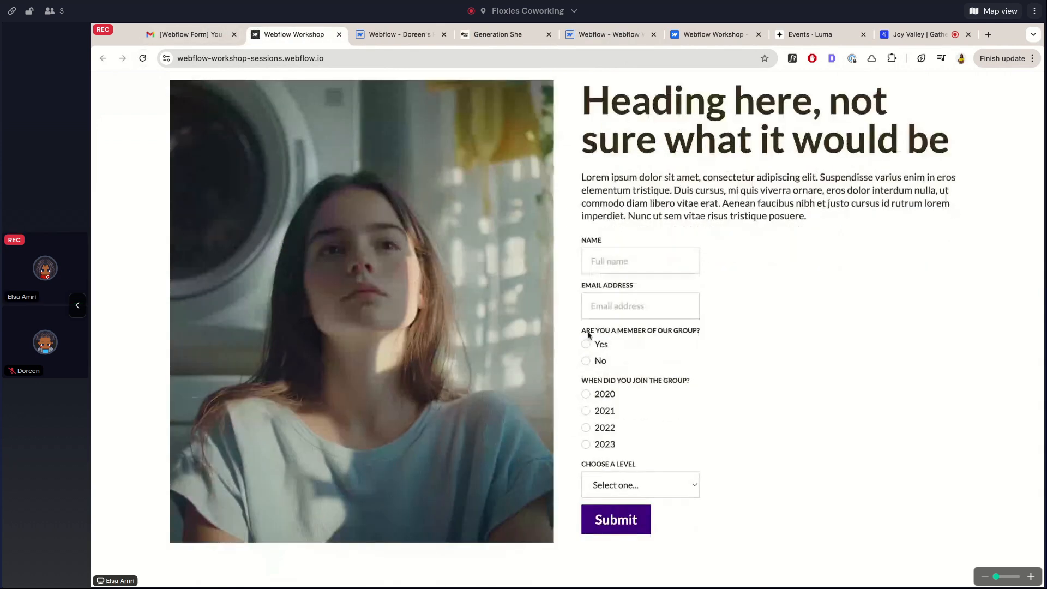
click(184, 36)
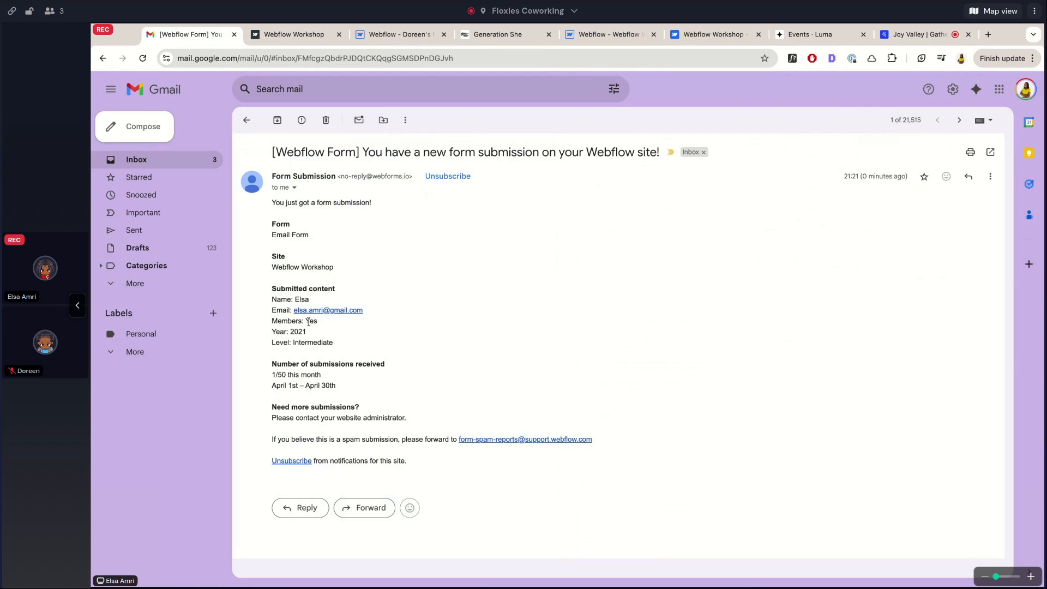
click(289, 35)
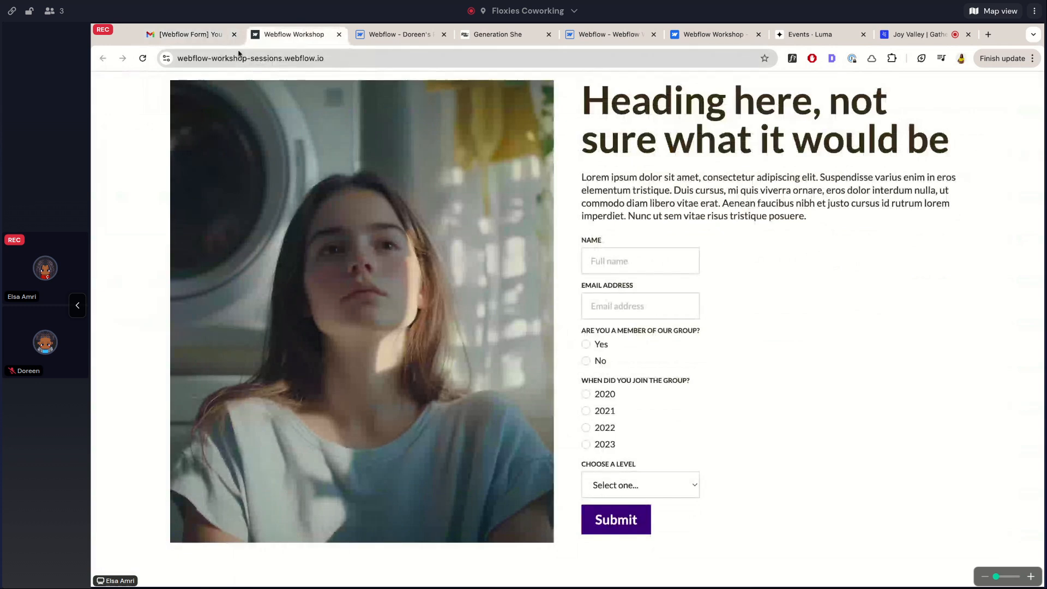
click(207, 34)
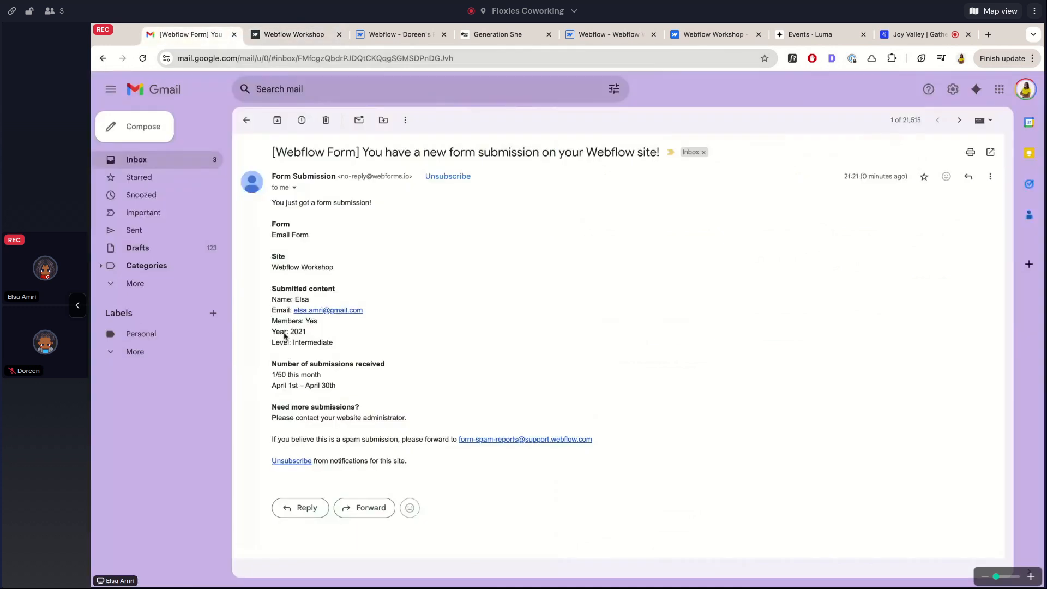
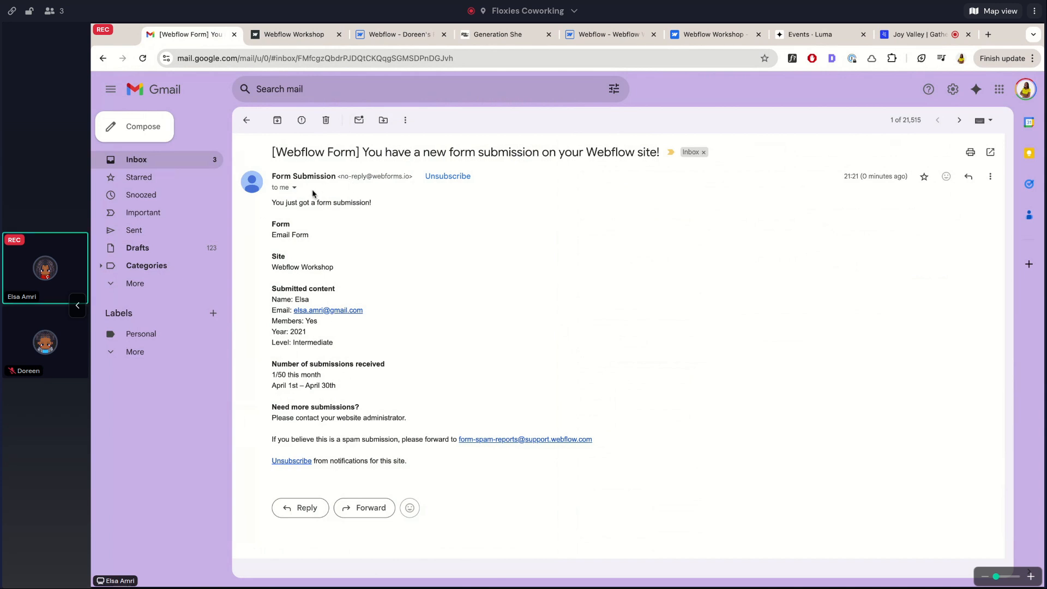
Go back to the Gmail inbox and switch to the practice site's Webflow tab
click(248, 121)
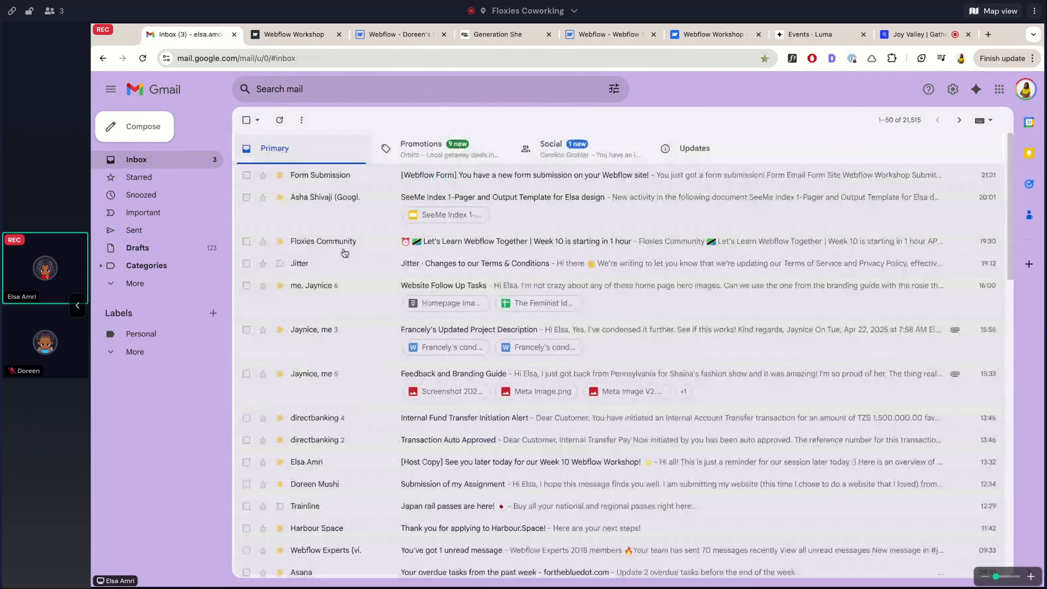
click(408, 36)
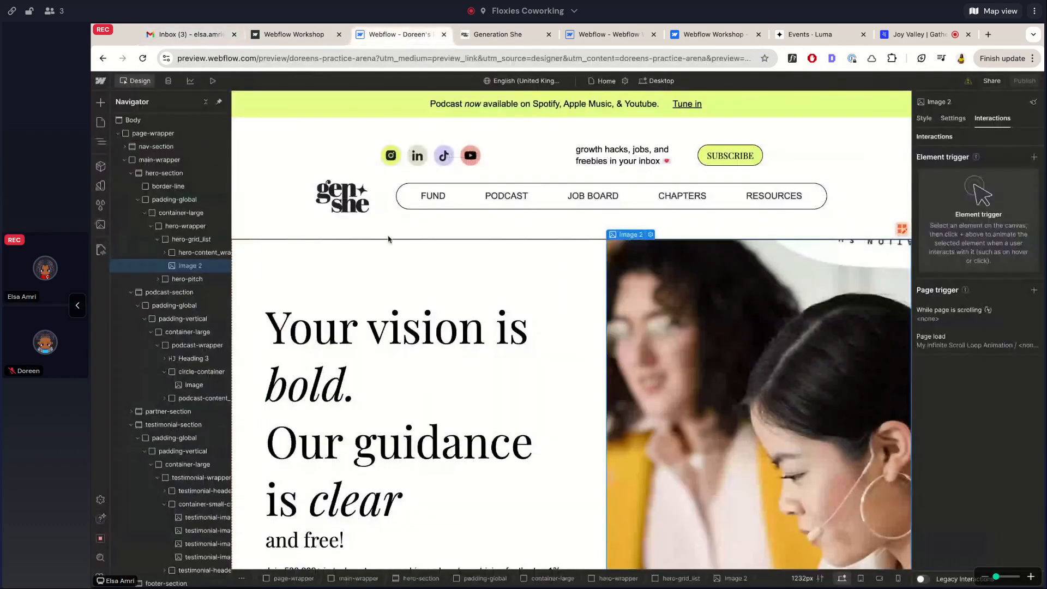
Close the practice-site tab and inspect the Week 2 email form and its Full name field
click(443, 35)
click(519, 36)
click(568, 250)
click(575, 273)
click(644, 209)
click(576, 296)
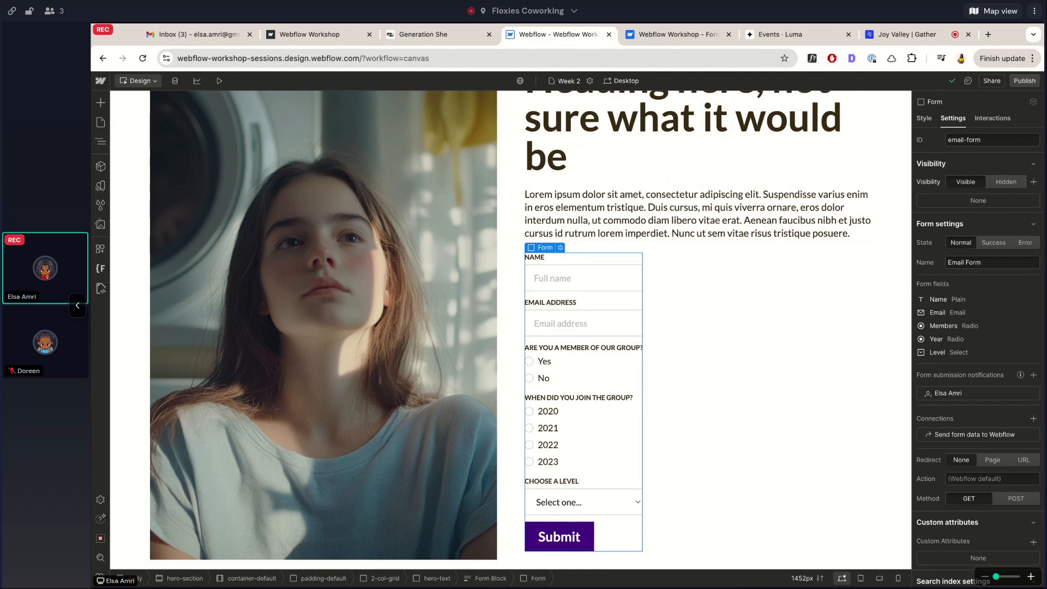
Select the Lorem ipsum paragraph, then move the Luma events tab beside Webflow
click(607, 230)
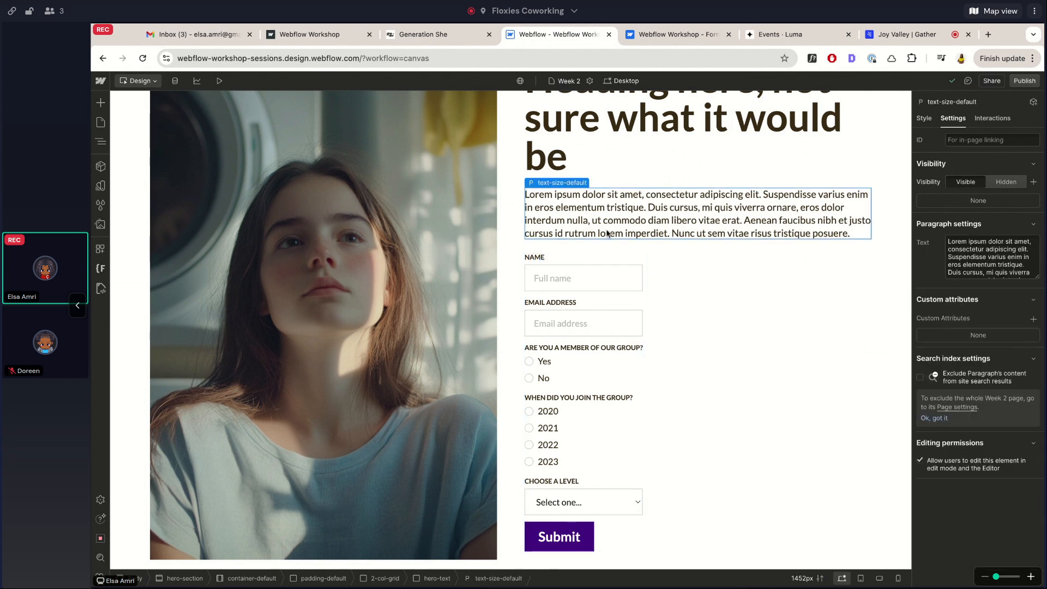
scroll(607, 233, up, 1)
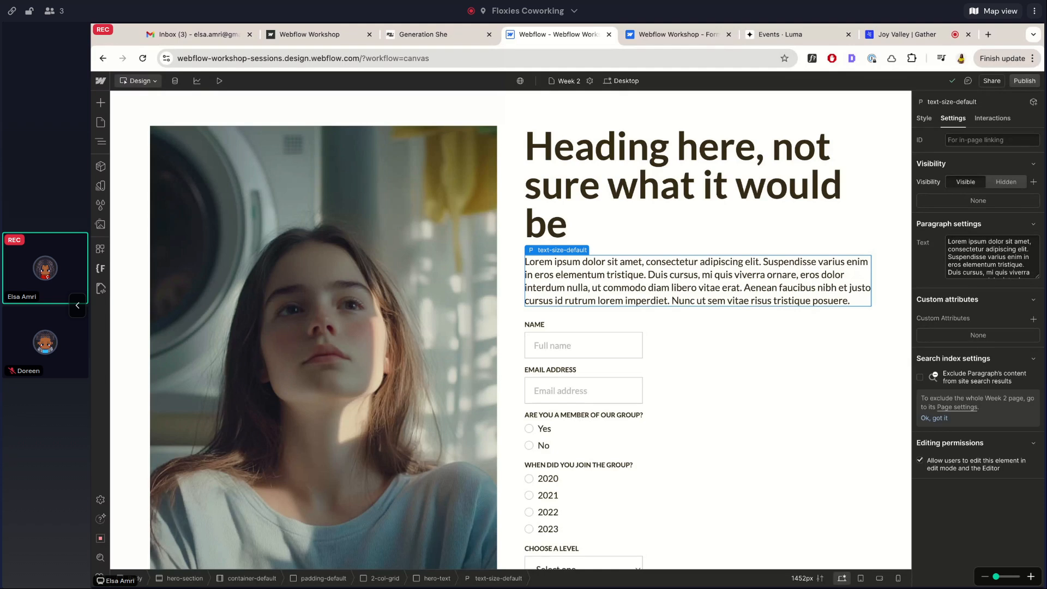
drag(780, 34, 660, 34)
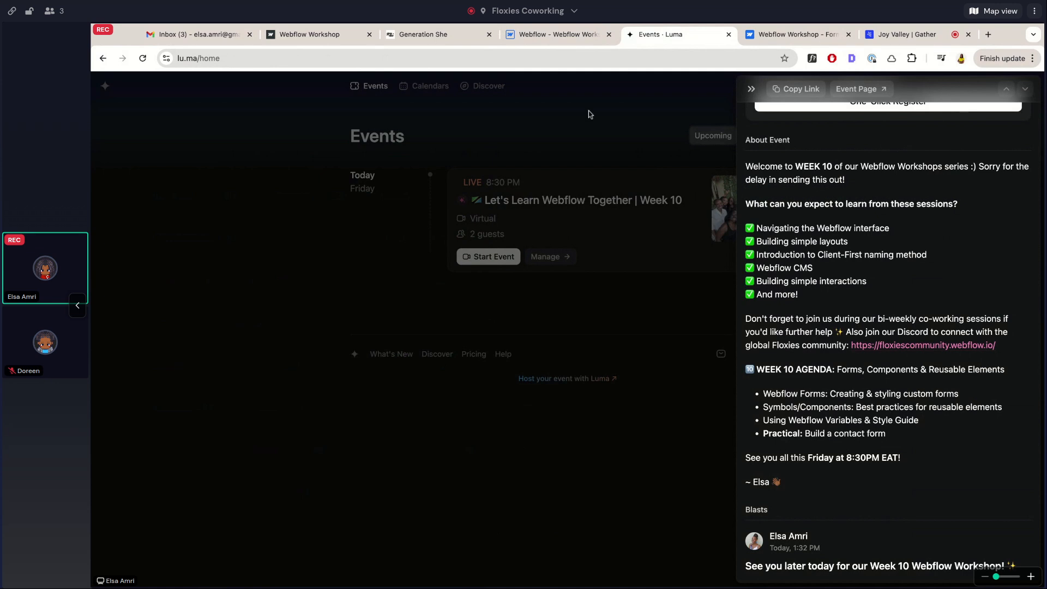
Back in the Designer, browse the site pages through Week 4 to Week 6
click(529, 34)
click(102, 124)
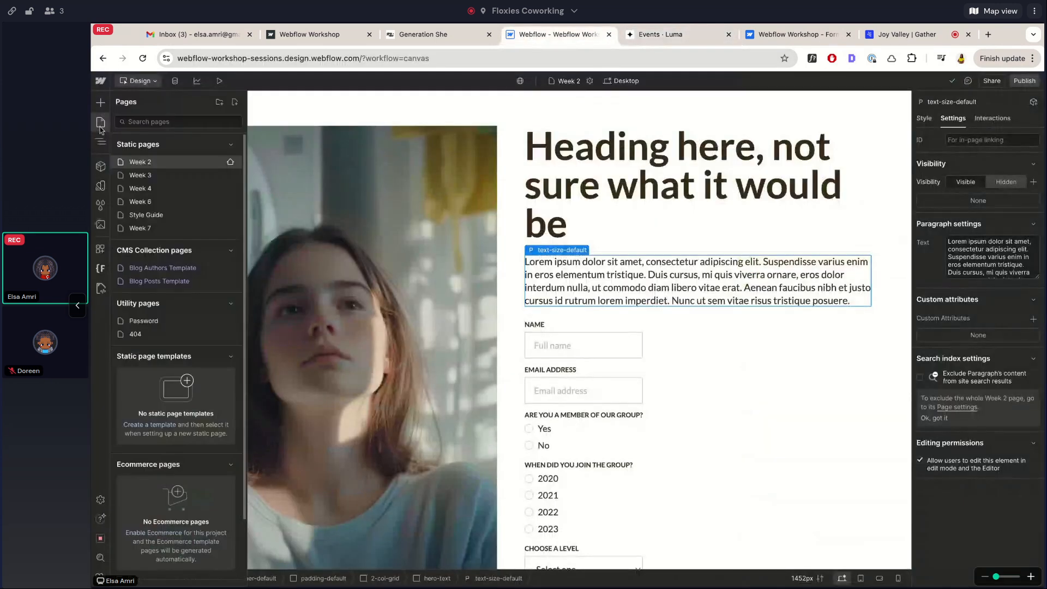
click(147, 175)
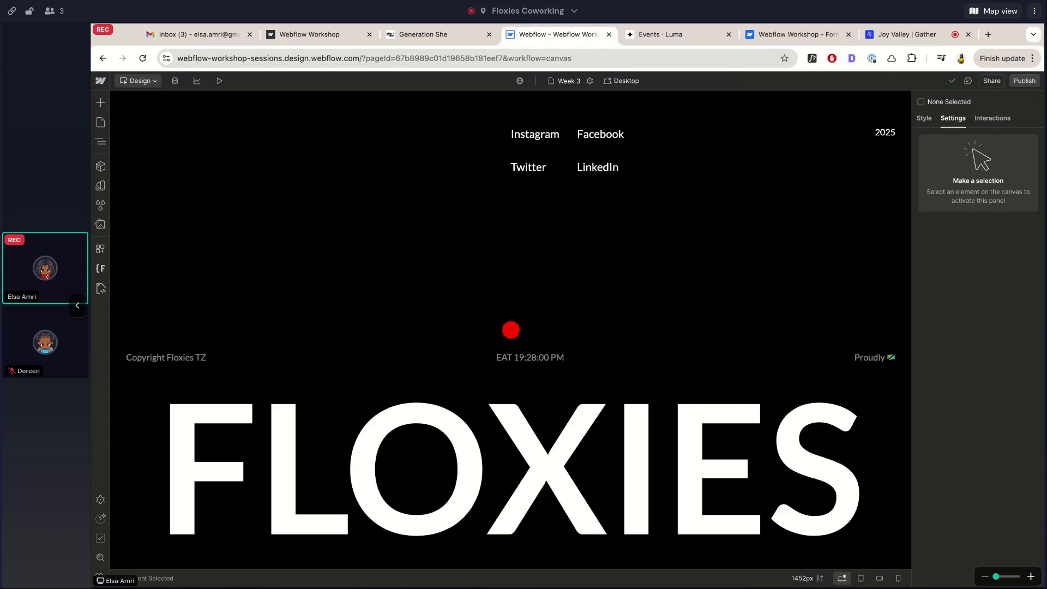
click(100, 122)
click(133, 197)
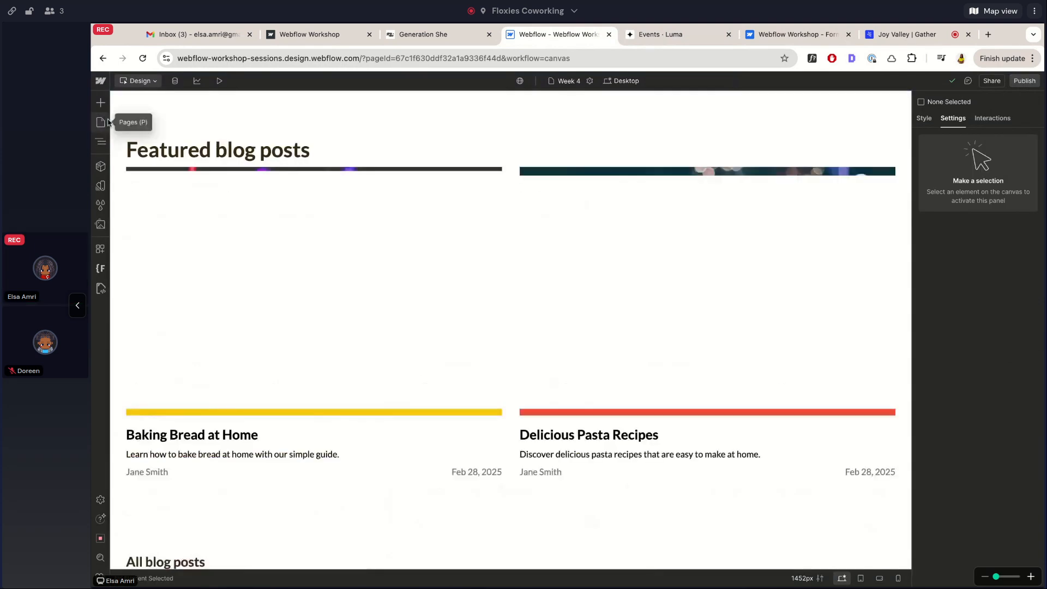
click(101, 123)
click(137, 209)
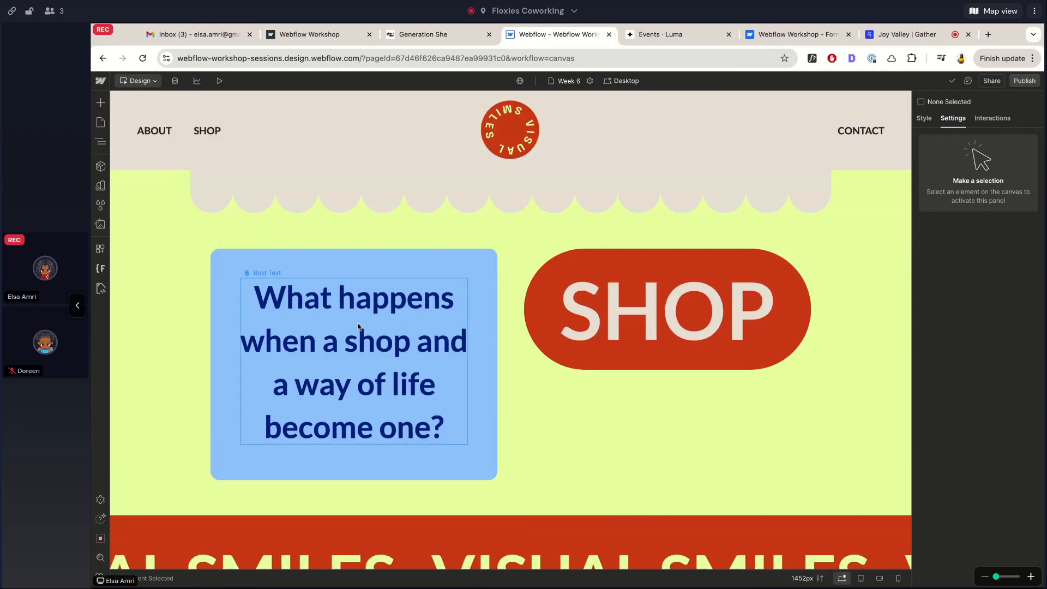
scroll(359, 326, down, 5)
scroll(358, 326, down, 3)
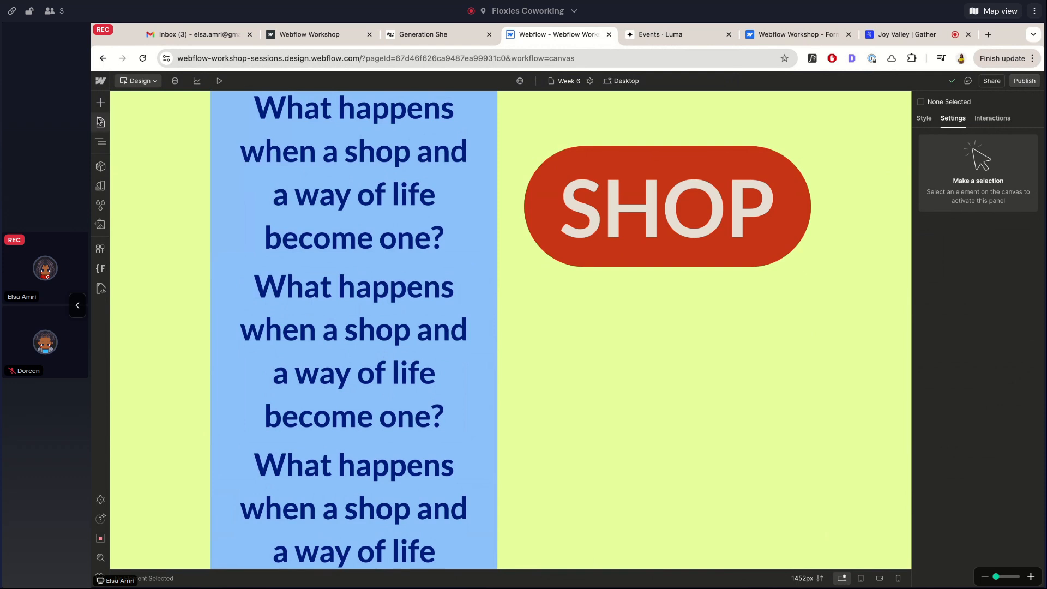
Look at Week 7, return to Week 6, and show the still-empty Components list
click(101, 122)
click(141, 229)
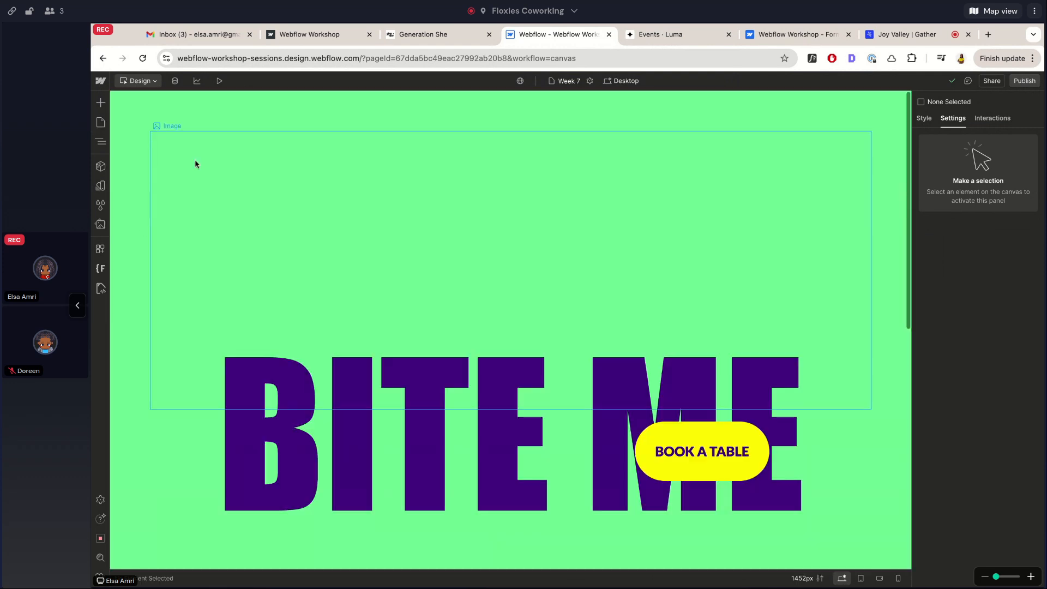
click(101, 122)
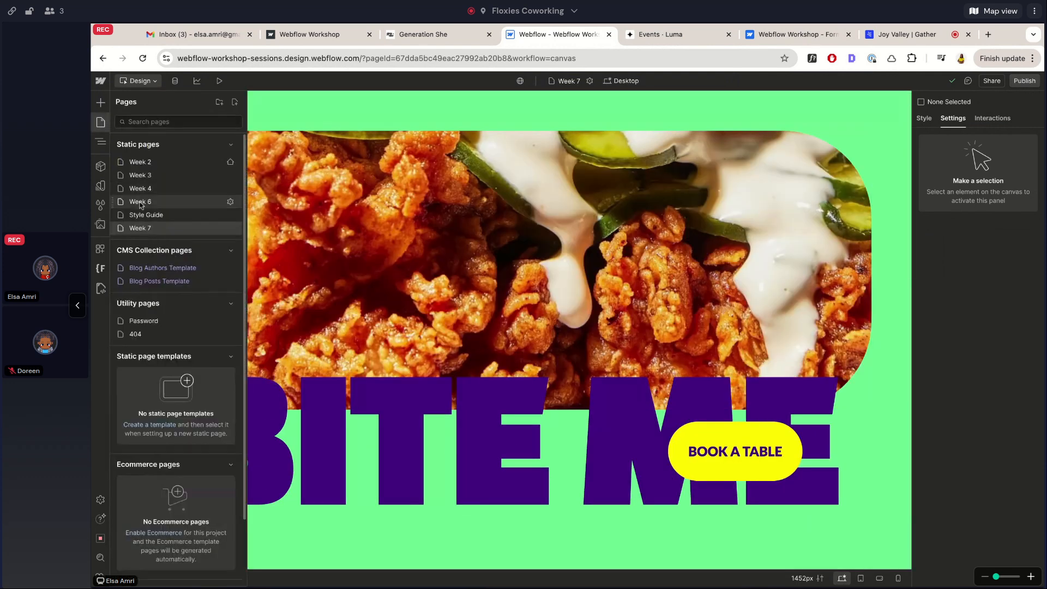
click(141, 206)
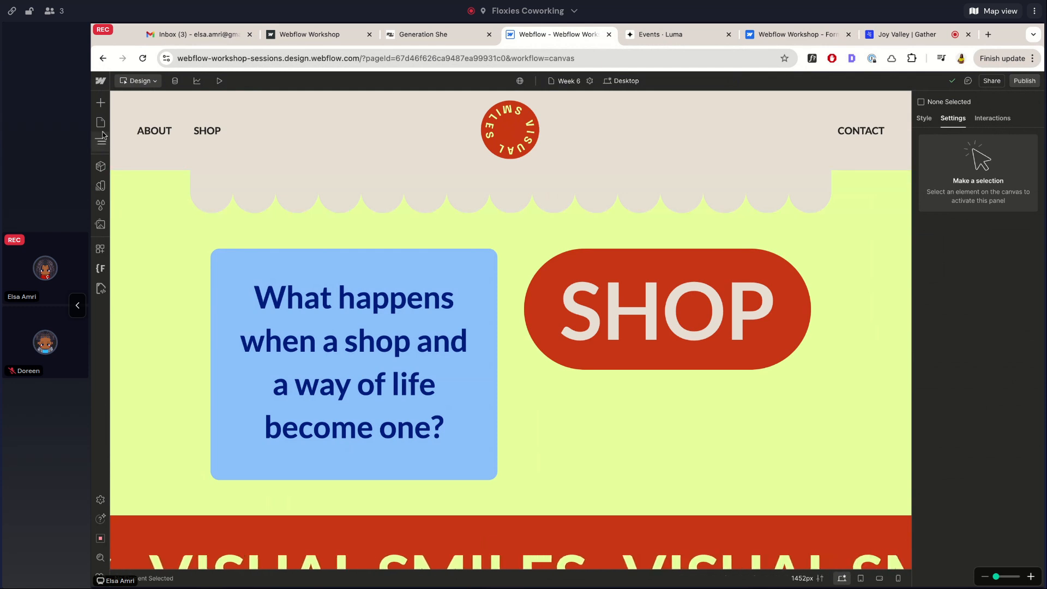
click(101, 167)
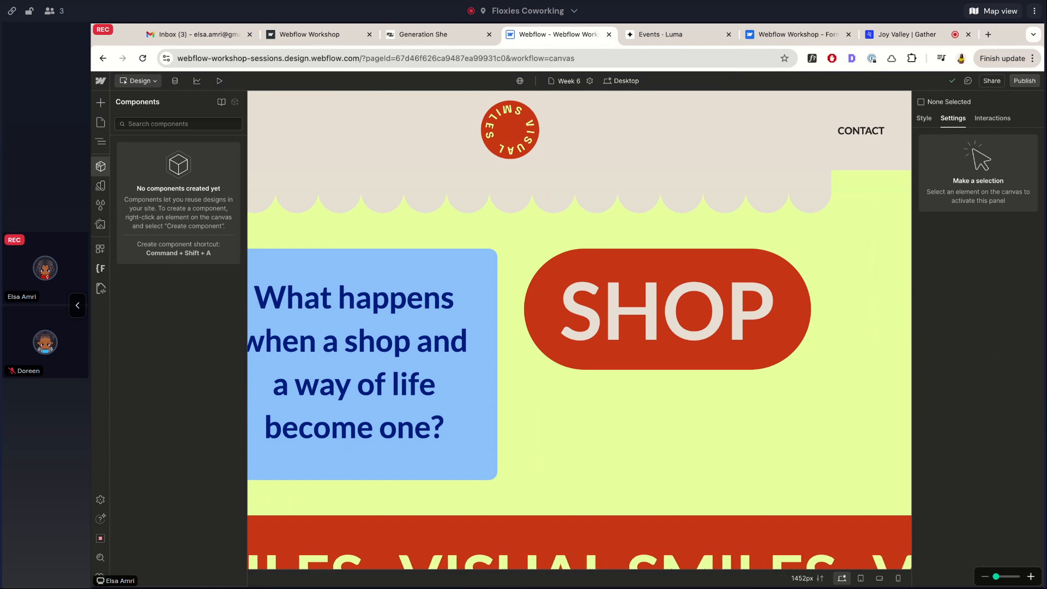
Switch to the Generation She website and scroll through its homepage
click(421, 36)
scroll(315, 300, down, 5)
scroll(315, 300, down, 5)
scroll(315, 300, up, 12)
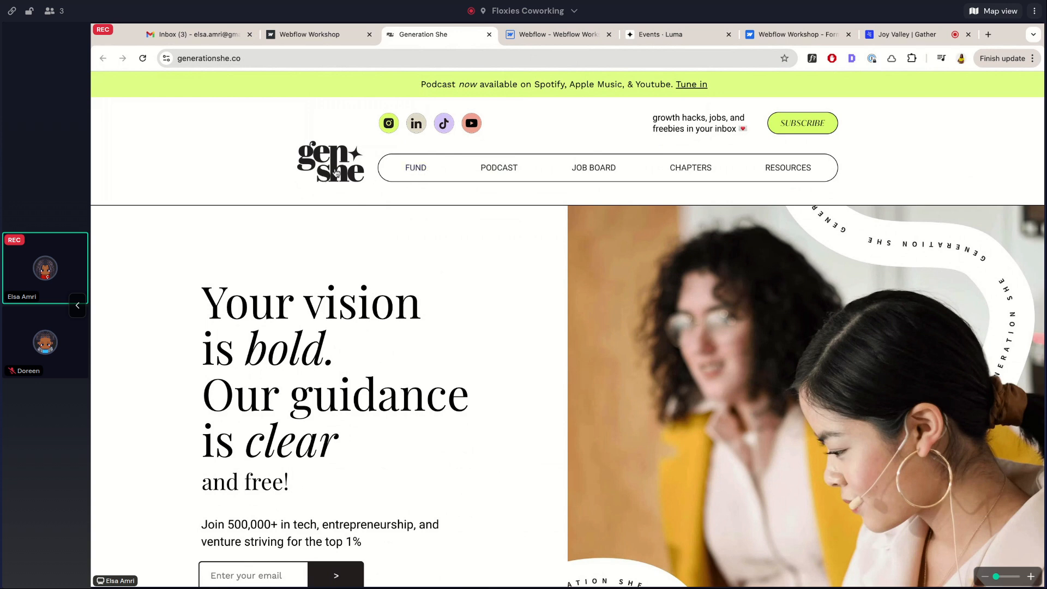
Browse the Generation She Podcast page, briefly opening the Job Board, then return to Webflow
click(493, 176)
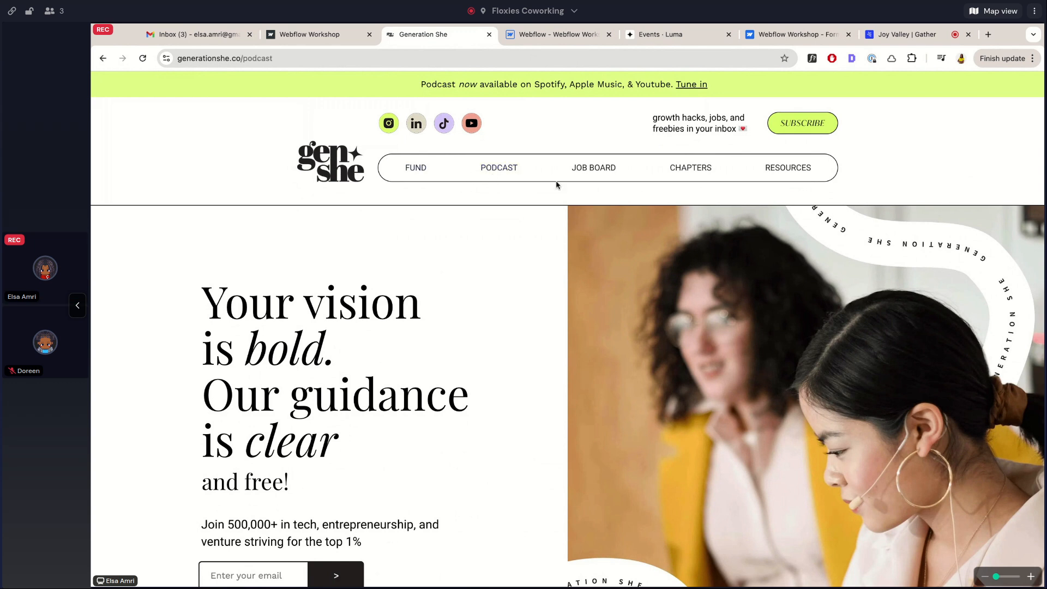
click(600, 169)
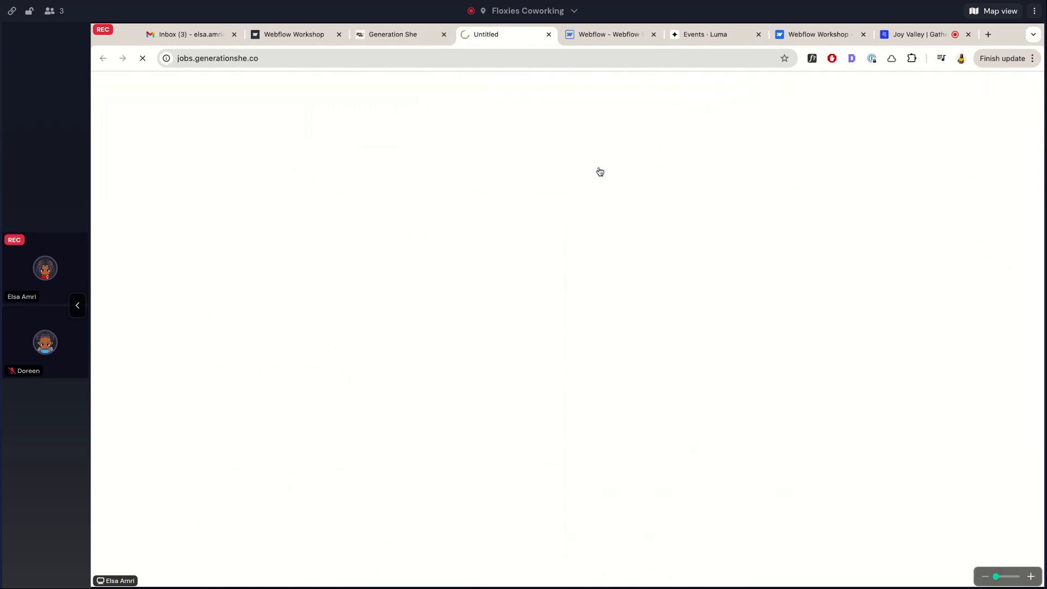
click(550, 34)
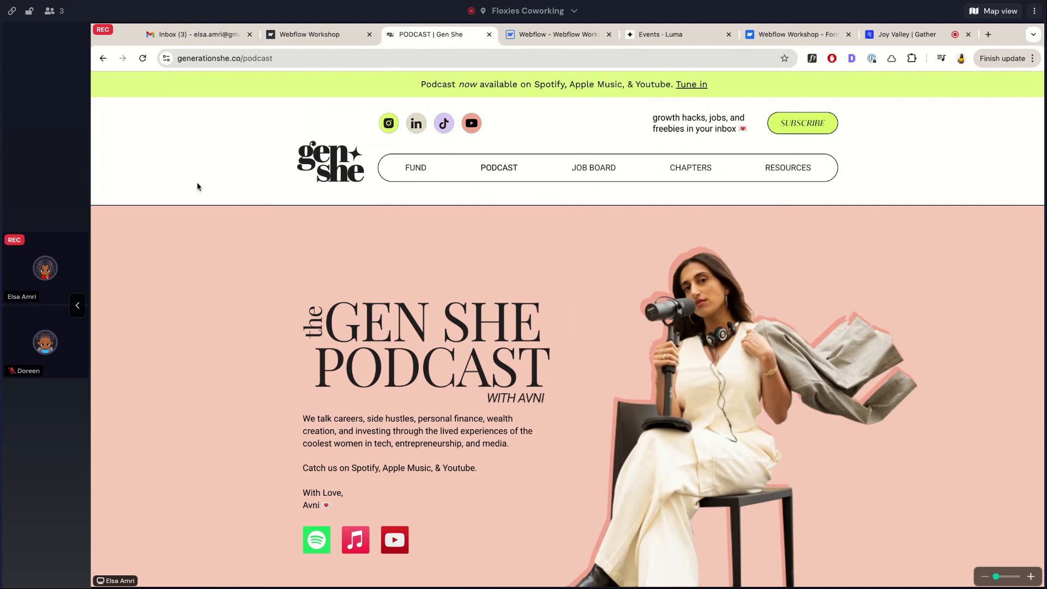
scroll(91, 175, down, 15)
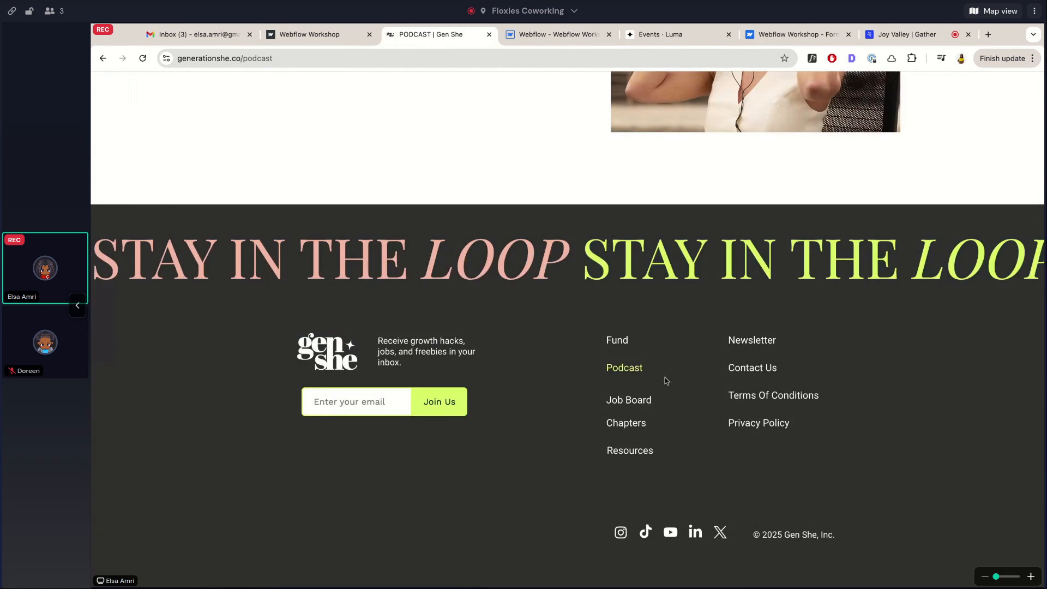
scroll(666, 381, up, 10)
scroll(666, 380, up, 1)
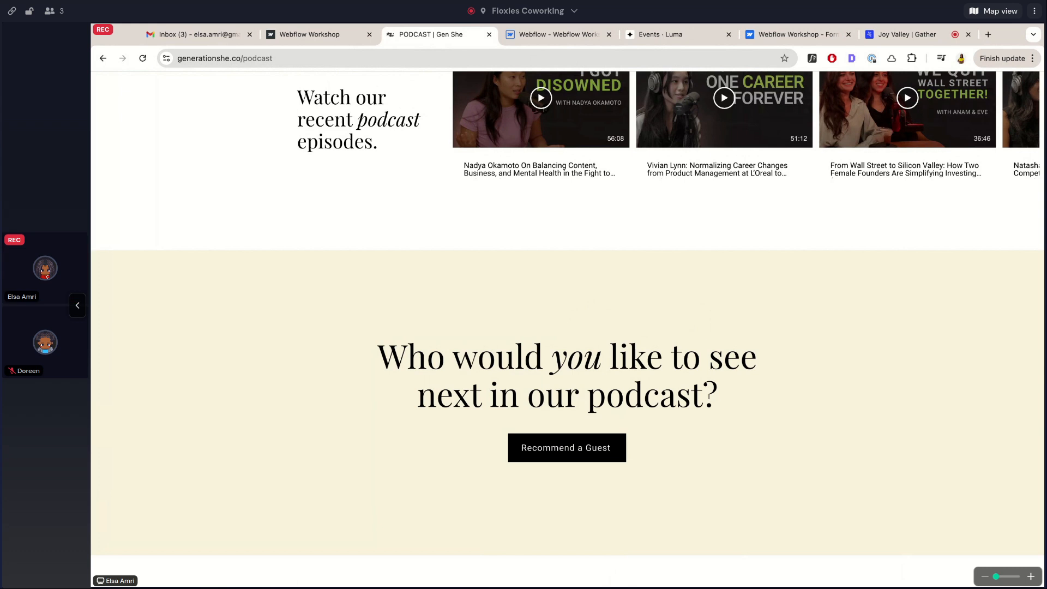
scroll(876, 346, down, 10)
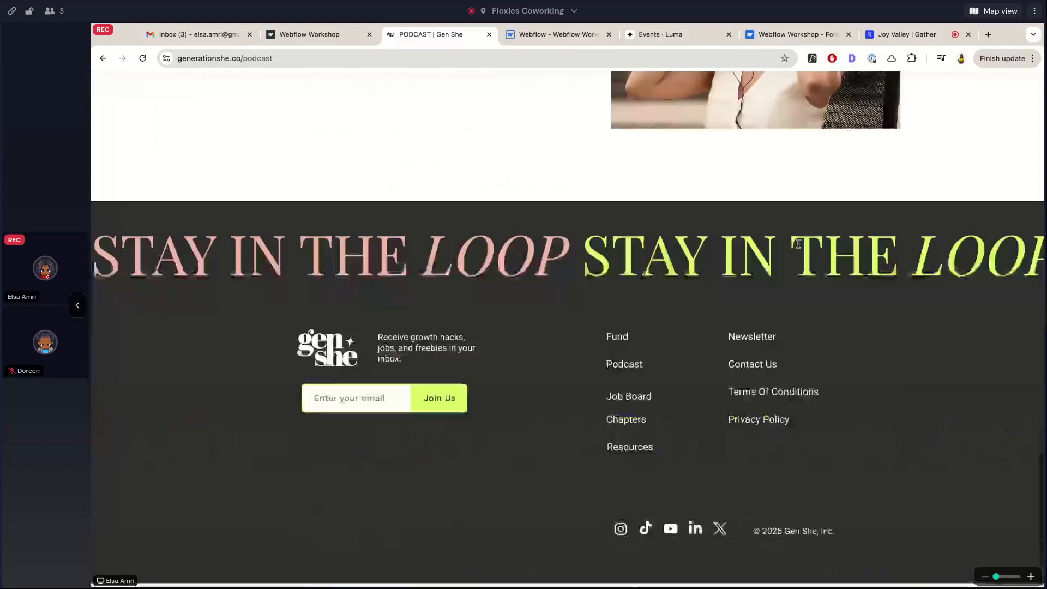
scroll(798, 243, up, 6)
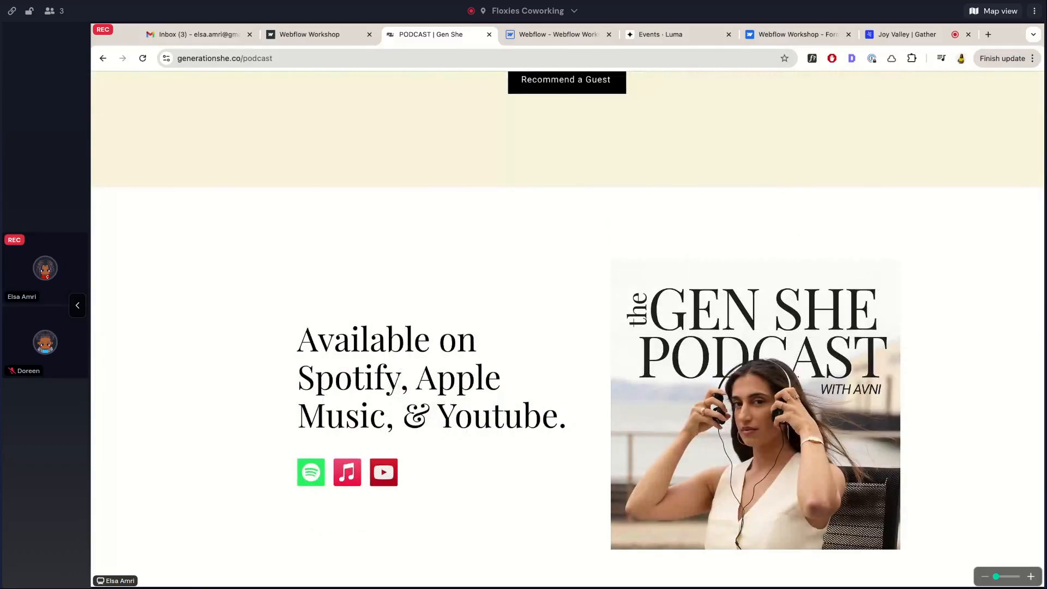
scroll(725, 135, up, 8)
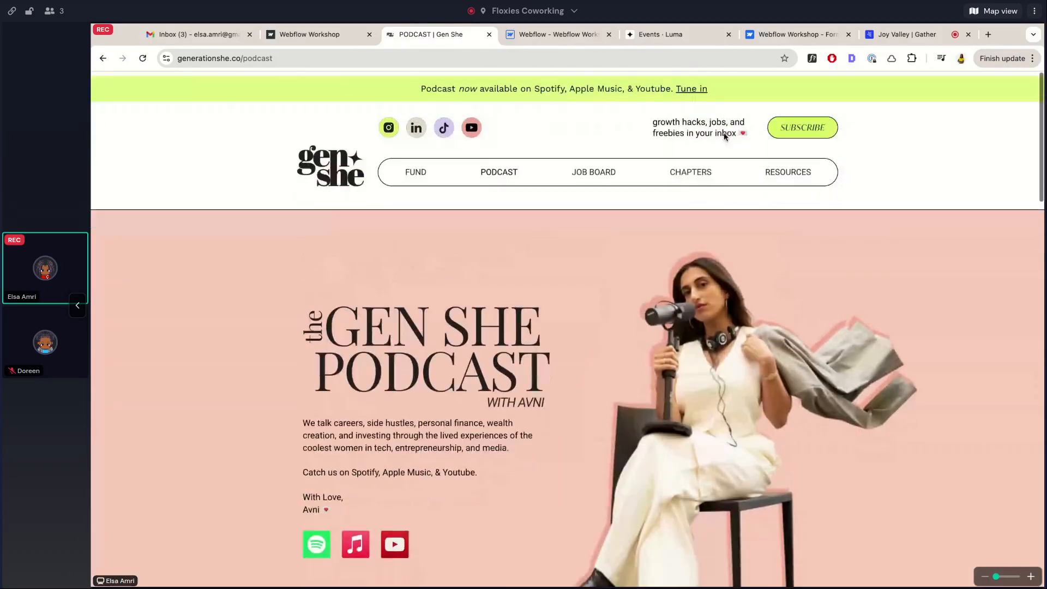
click(529, 33)
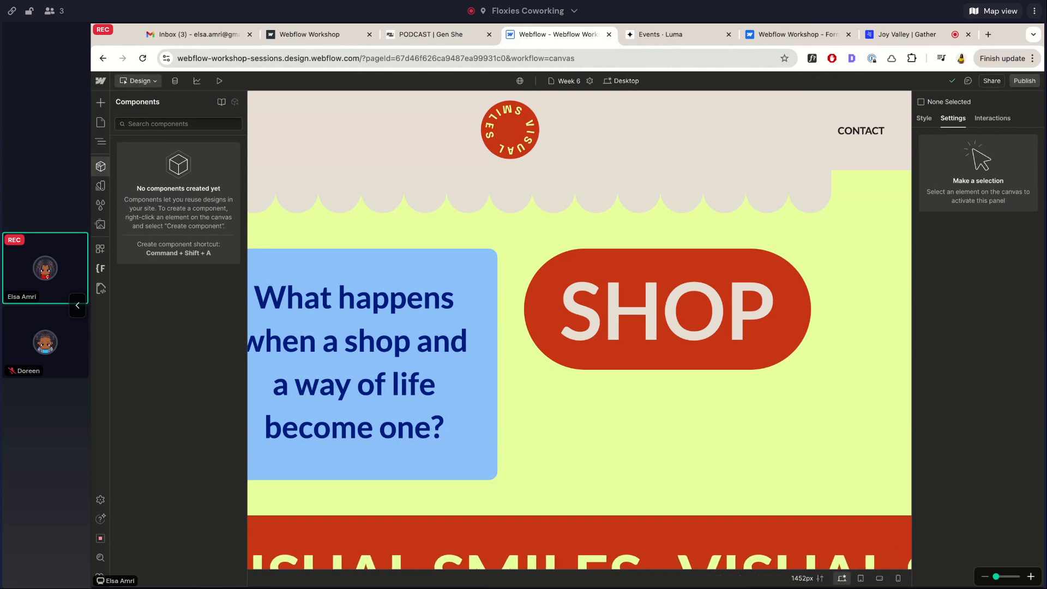
Select the Week 6 hero grid holding the question text and SHOP button
click(503, 275)
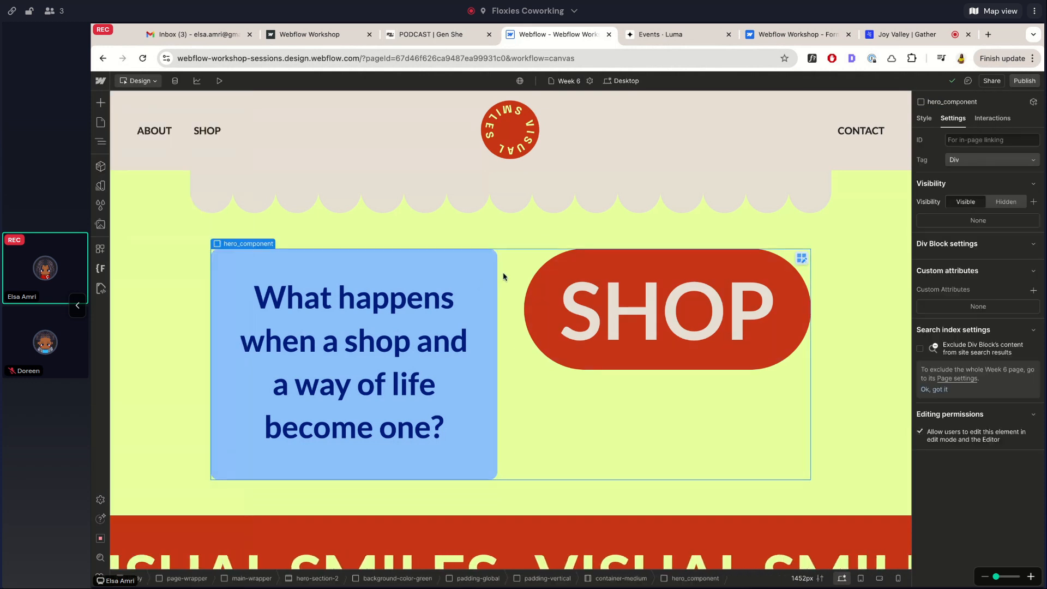
scroll(580, 474, down, 10)
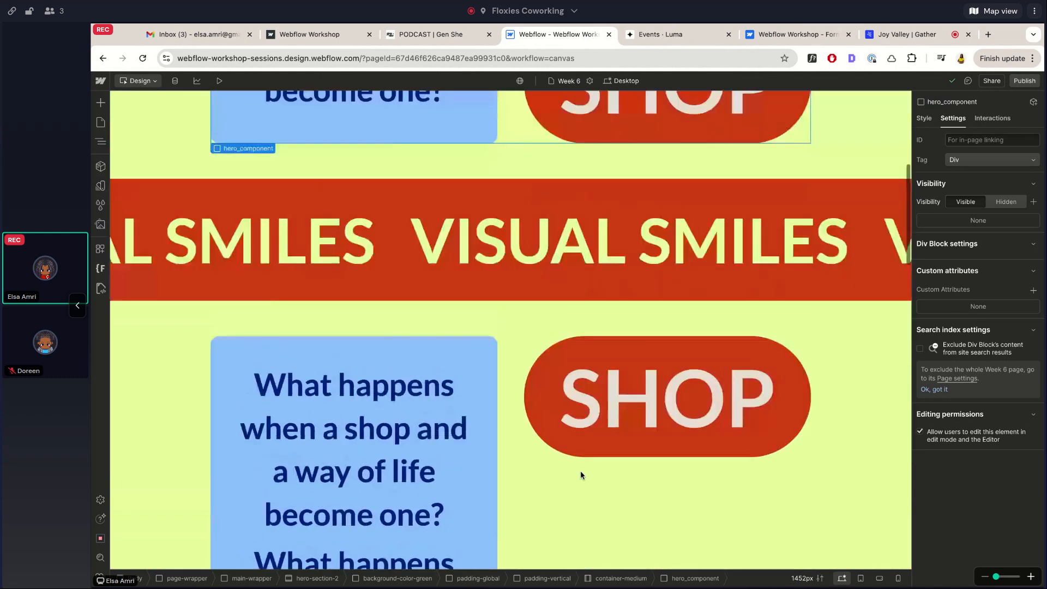
scroll(581, 475, up, 10)
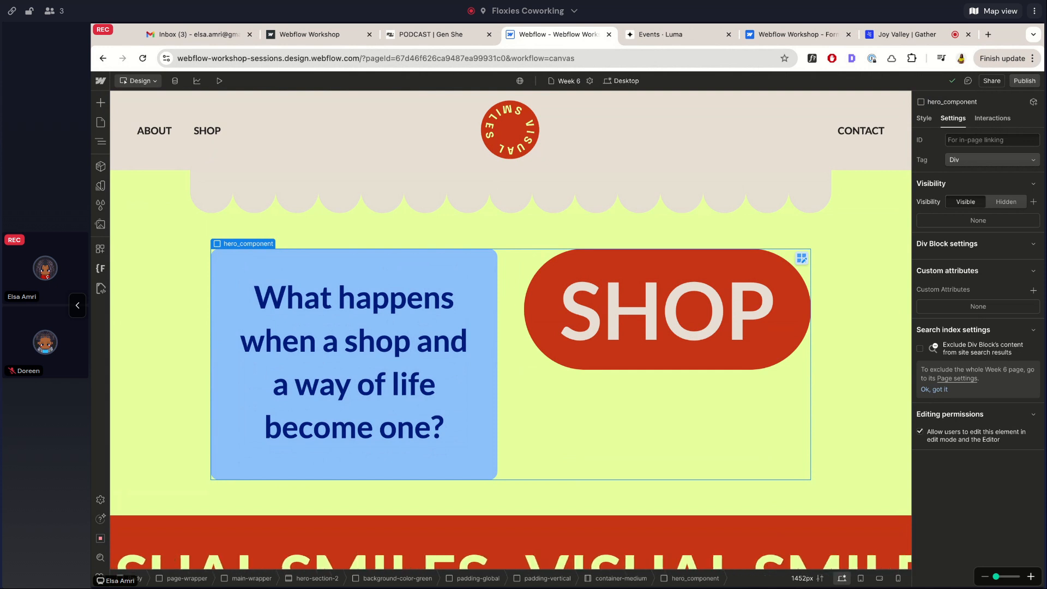
right_click(245, 247)
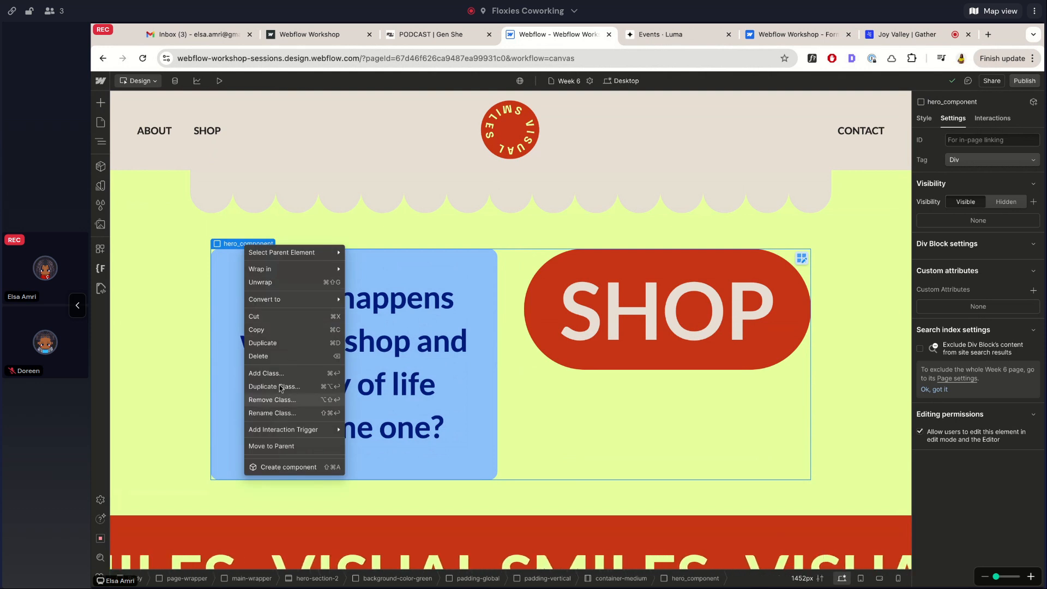
Create a component named 'Grid Block' with no group or description
click(262, 467)
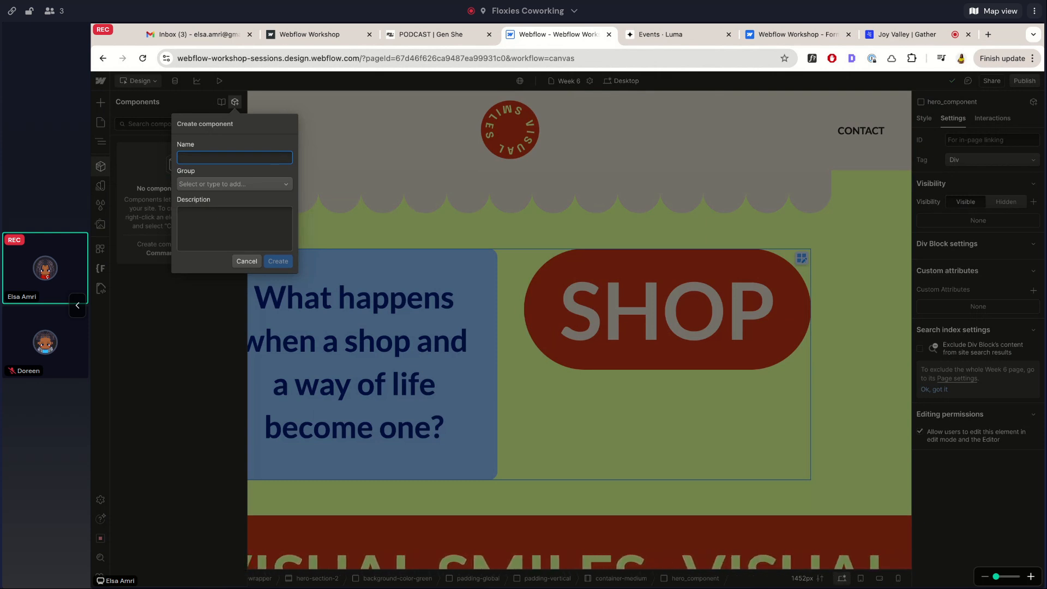
text(G)
key(BackSpace)
text(Grid Block)
click(288, 185)
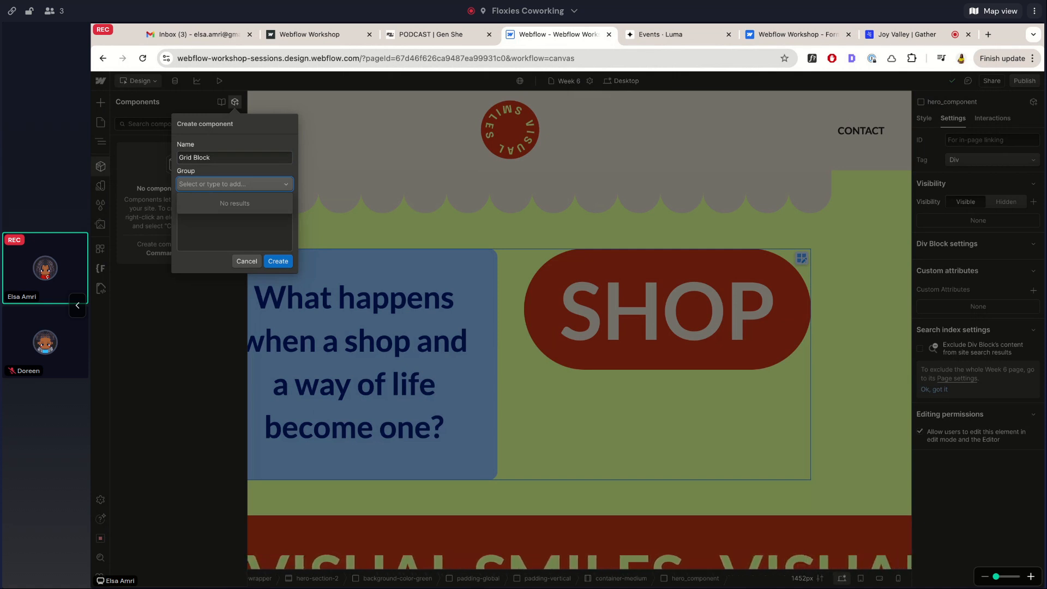
click(268, 141)
click(205, 230)
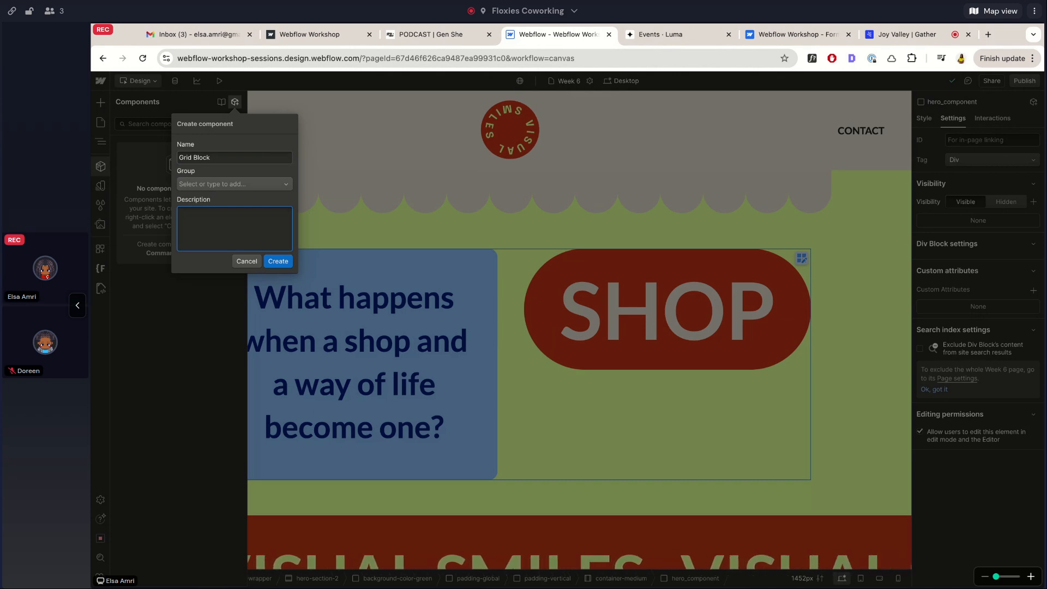
click(212, 133)
click(278, 261)
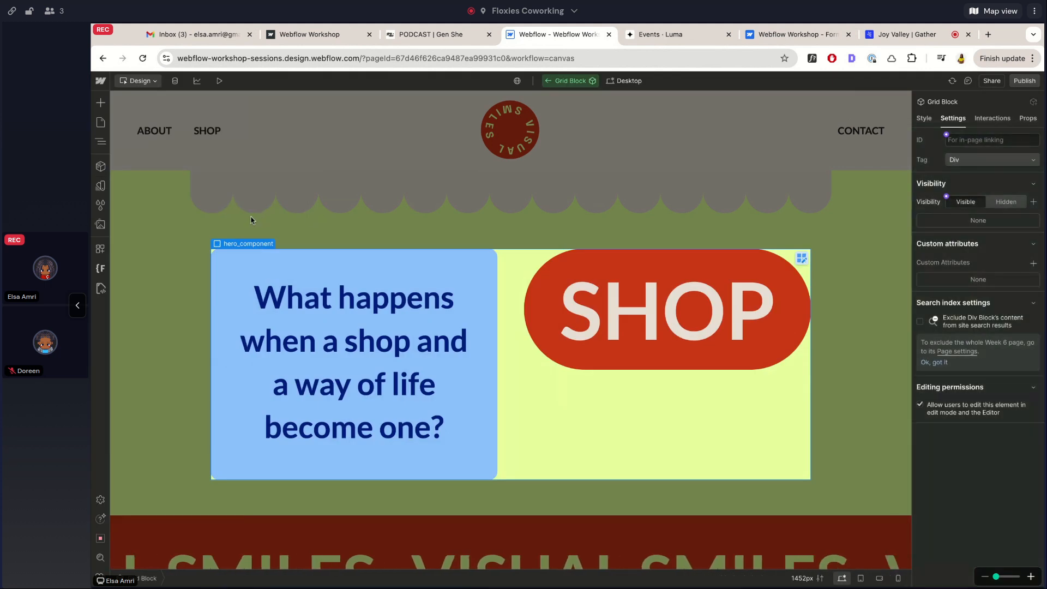
Exit component editing and check the Grid Block instance in the Navigator tree
click(924, 118)
double_click(461, 176)
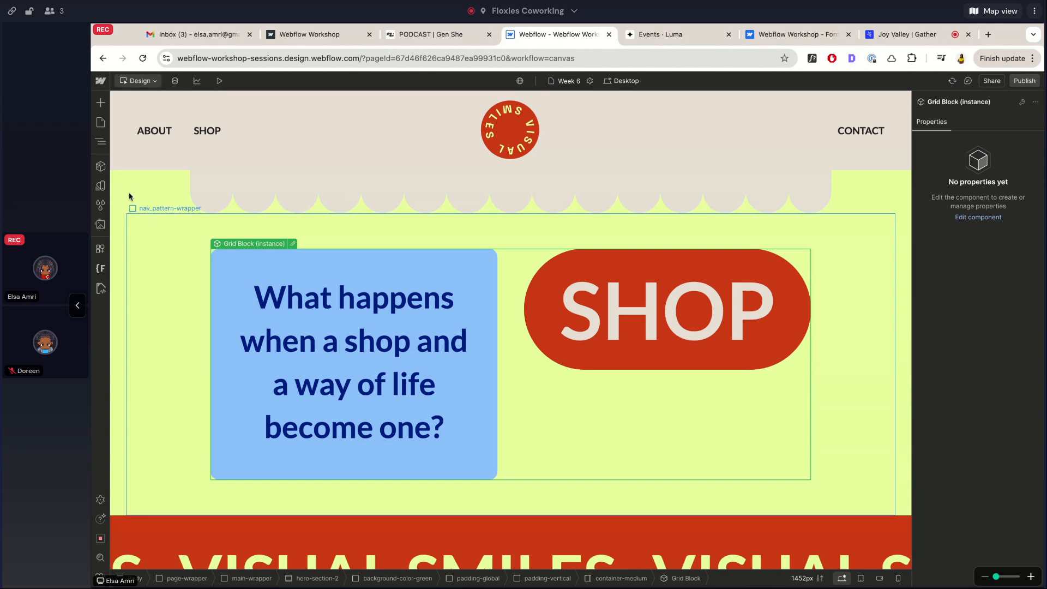
click(100, 141)
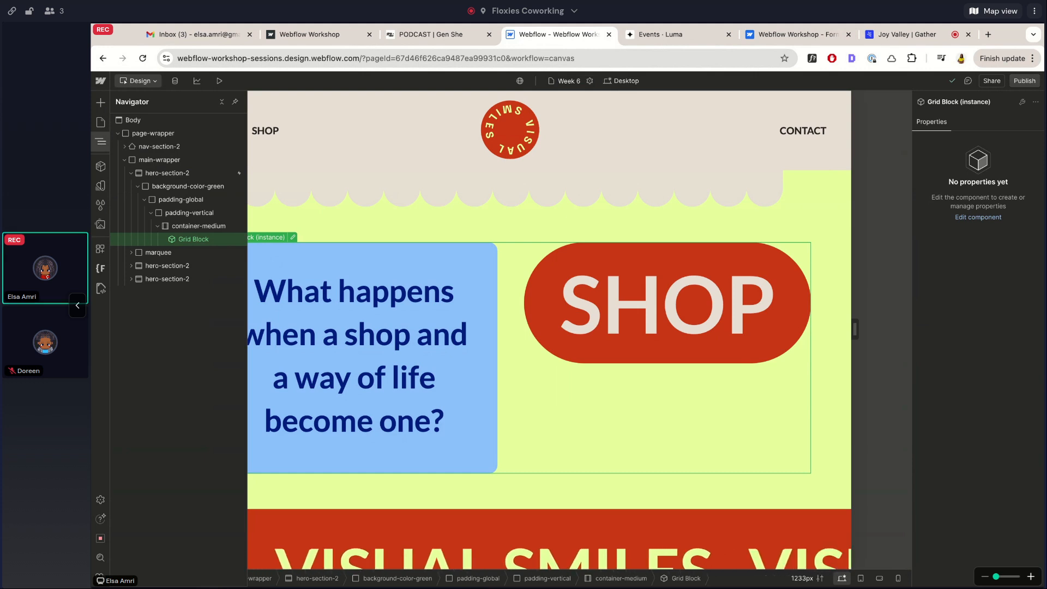
click(229, 226)
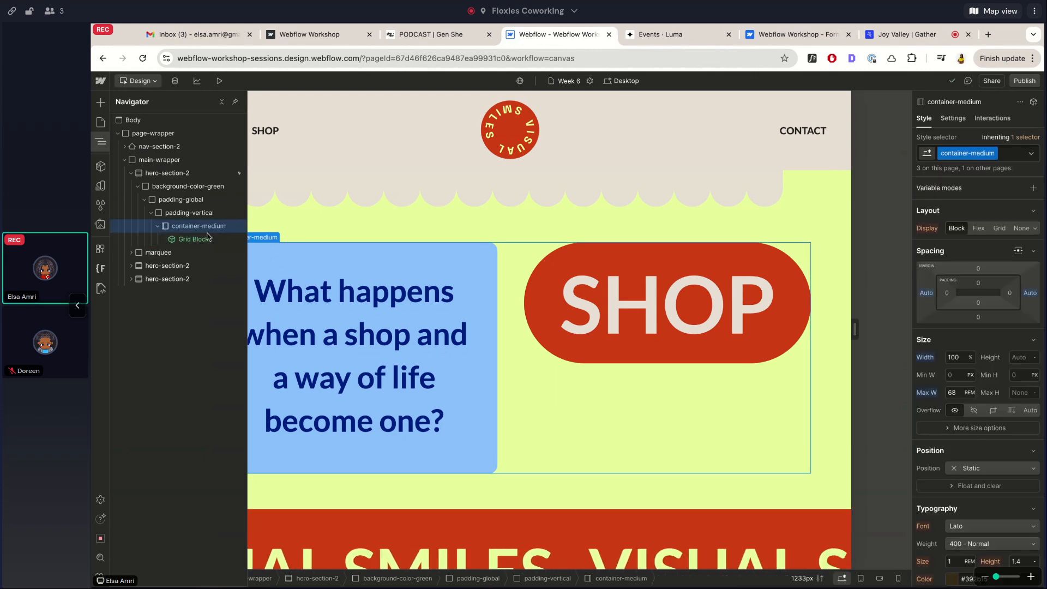
click(175, 240)
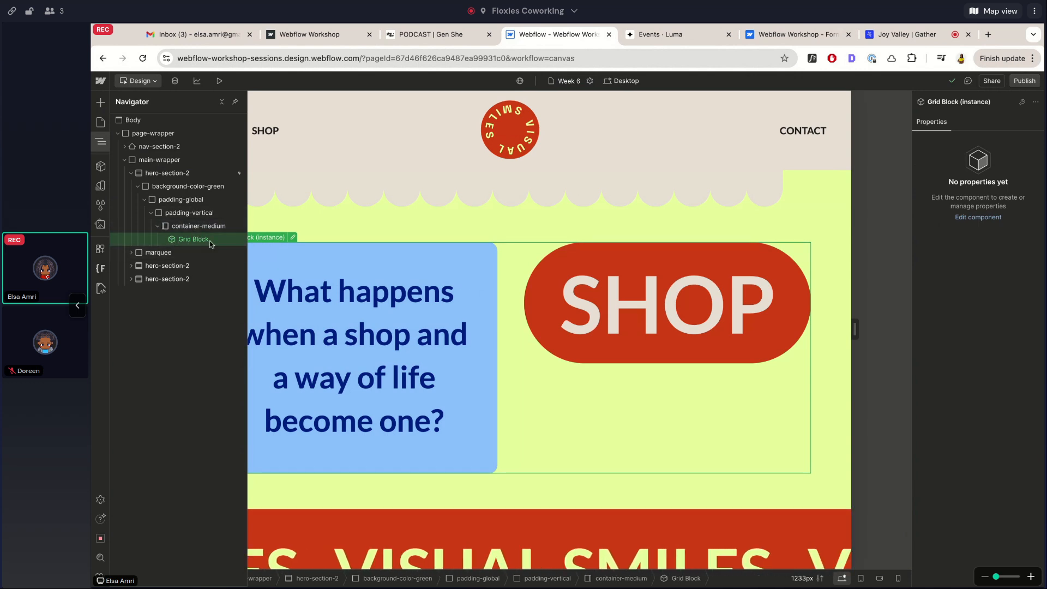
click(464, 301)
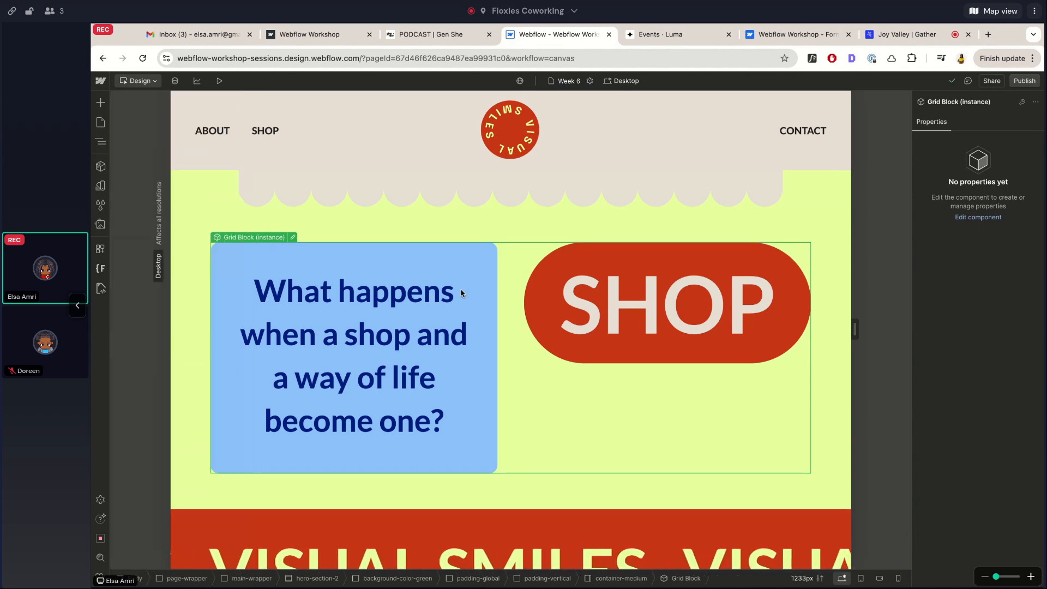
Edit Grid Block to inspect its hero_text and hero_button elements, then list the components
double_click(456, 274)
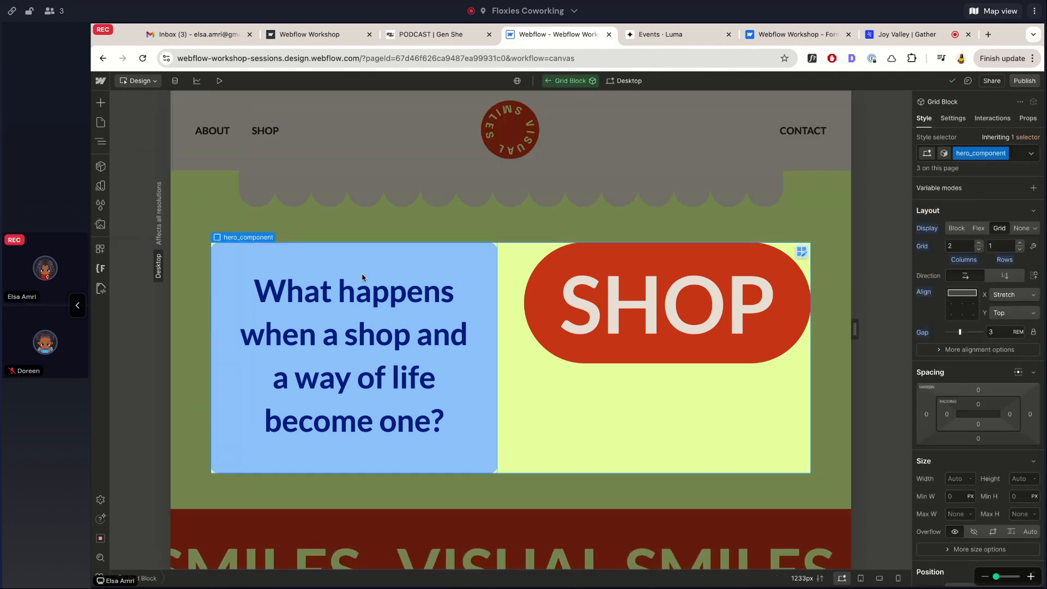
click(100, 142)
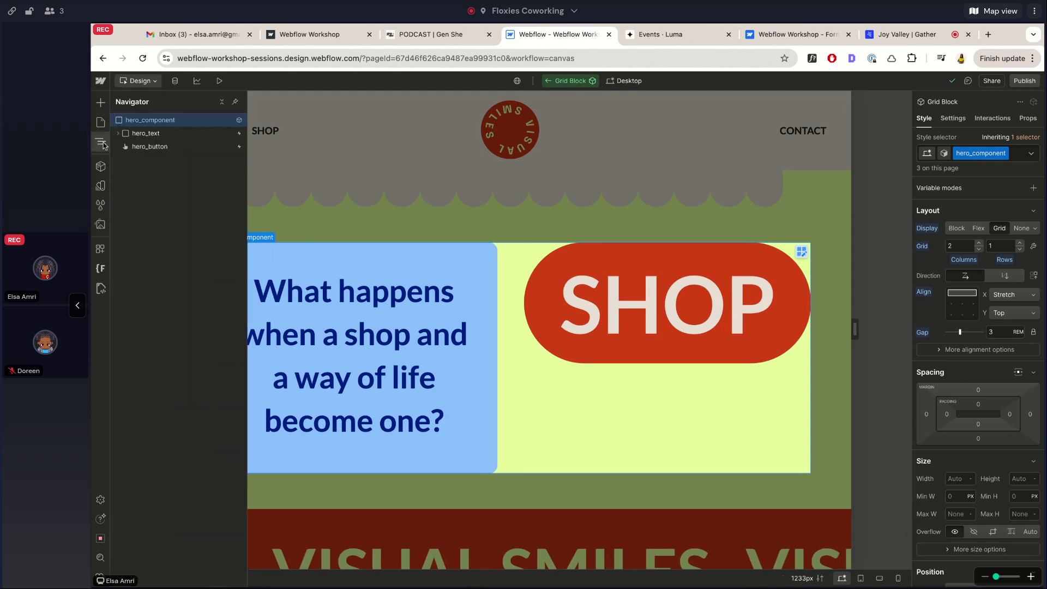
click(147, 136)
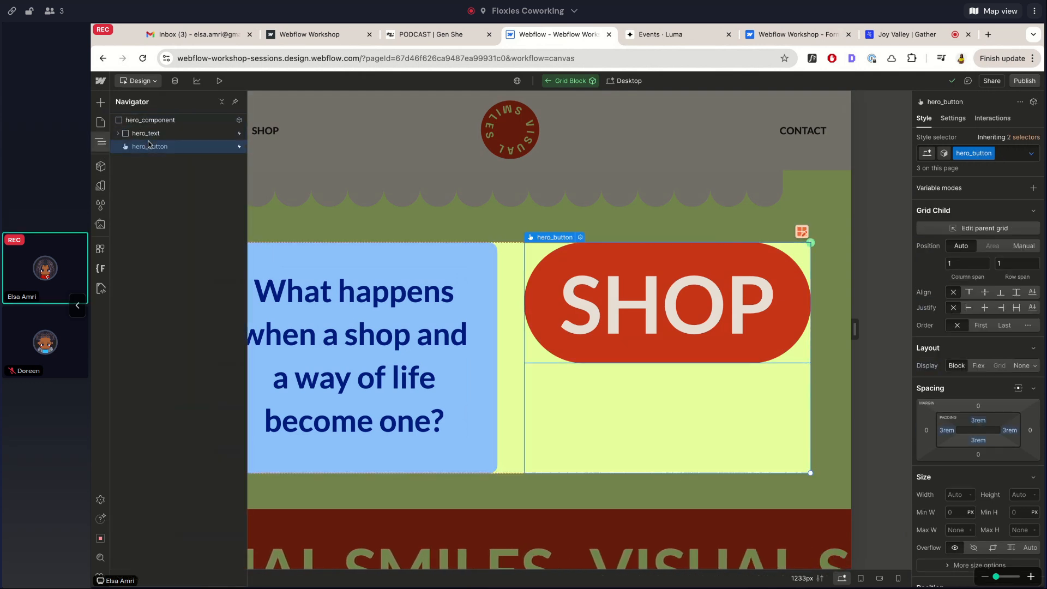
click(153, 120)
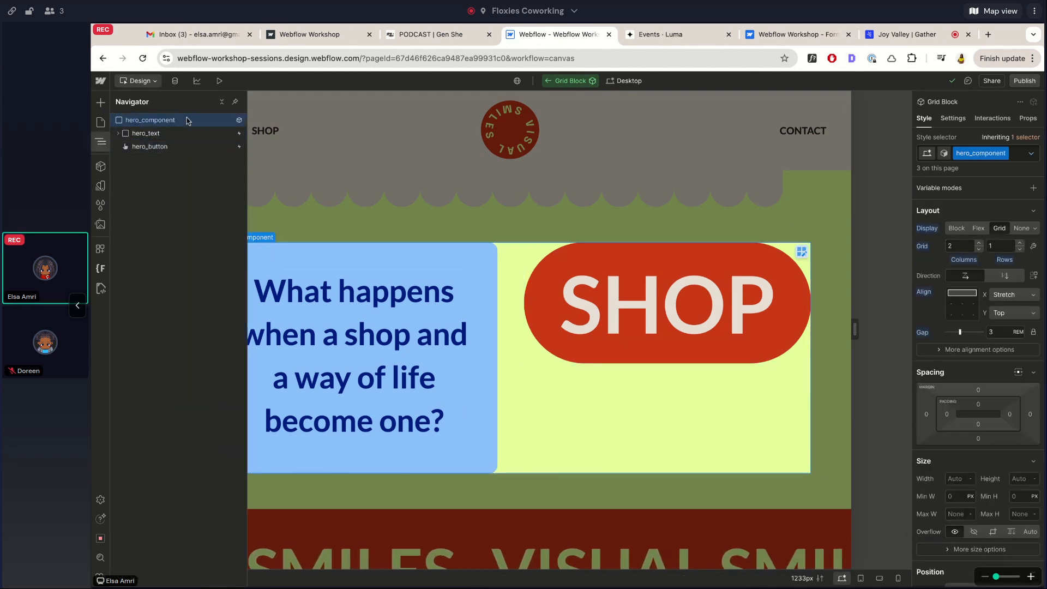
click(149, 147)
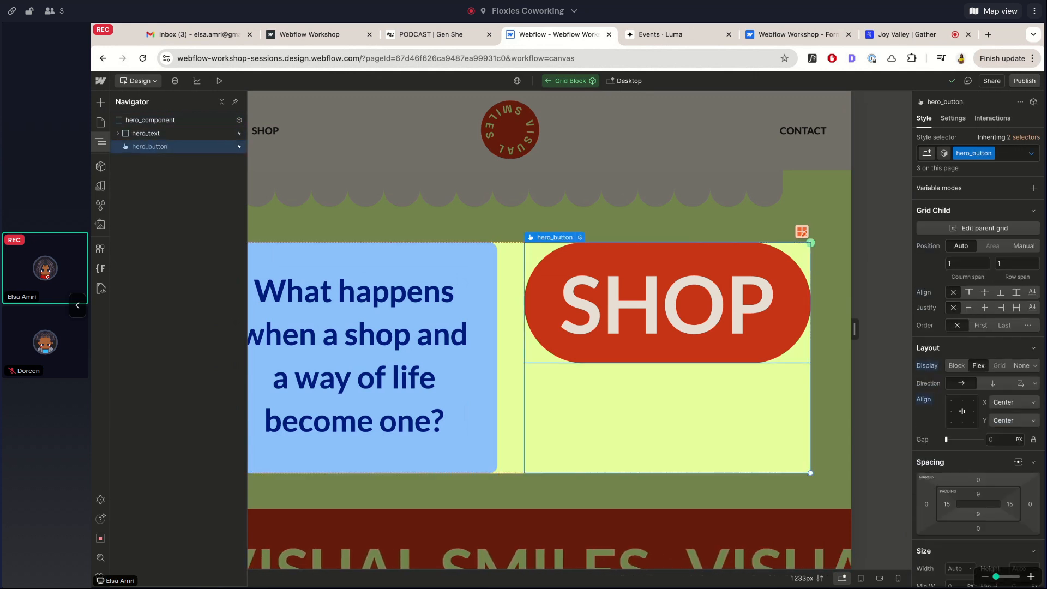
click(316, 150)
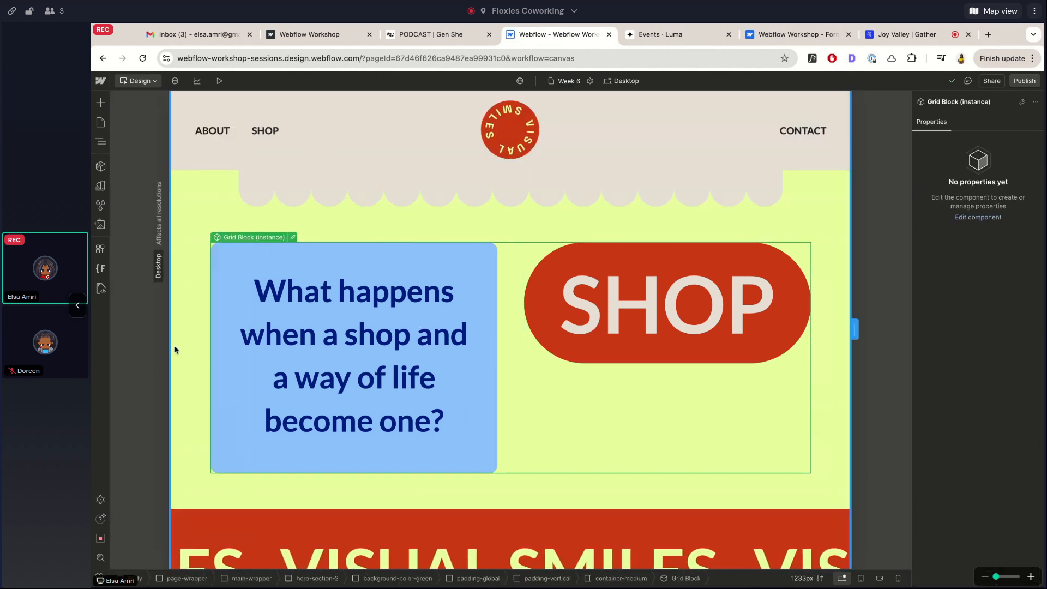
click(101, 167)
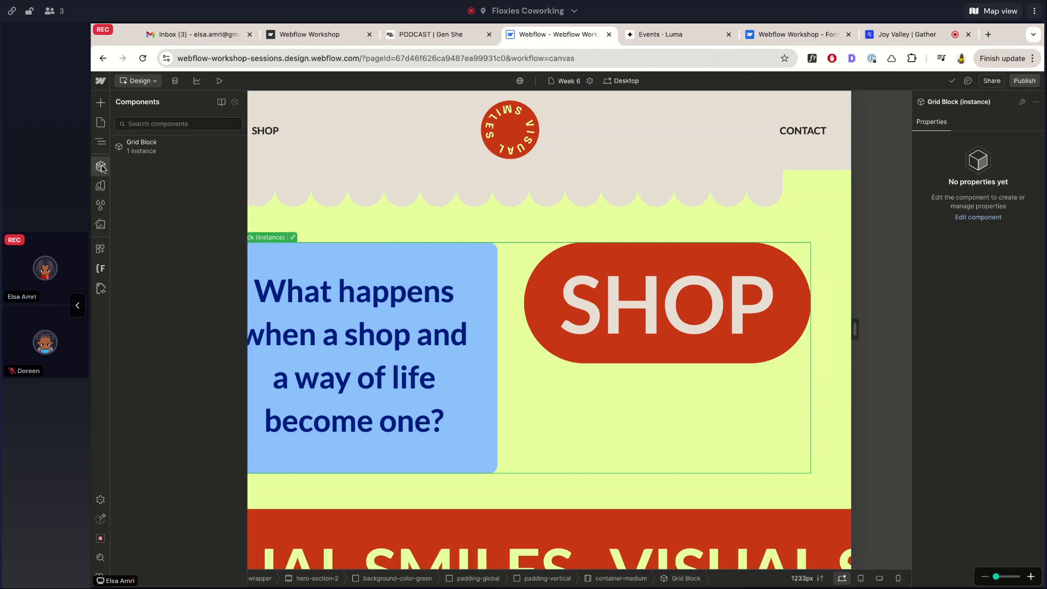
View where Grid Block's 1 instance is used
mouse_move(139, 150)
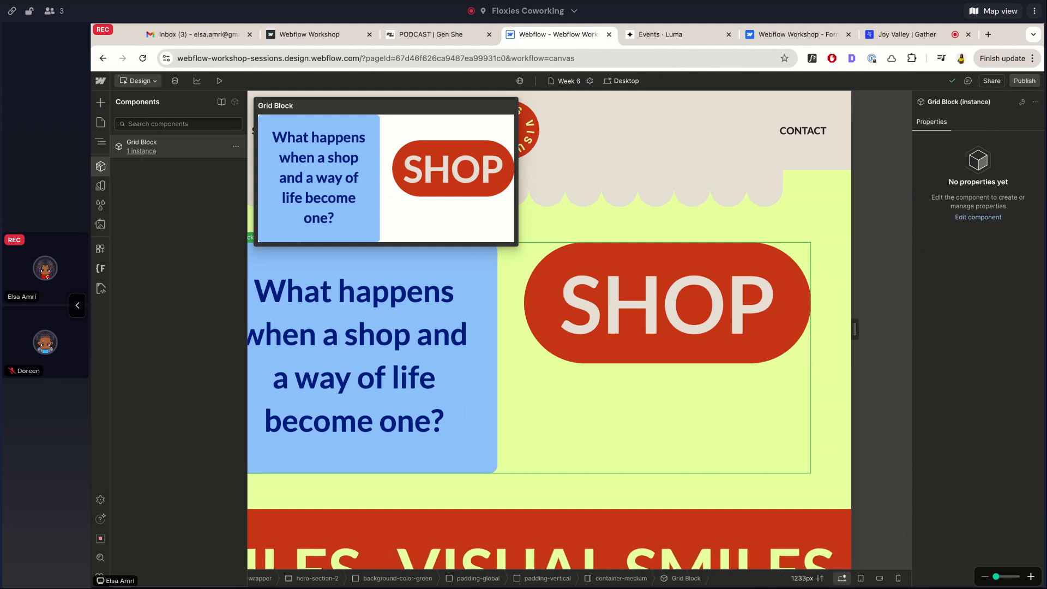
click(141, 152)
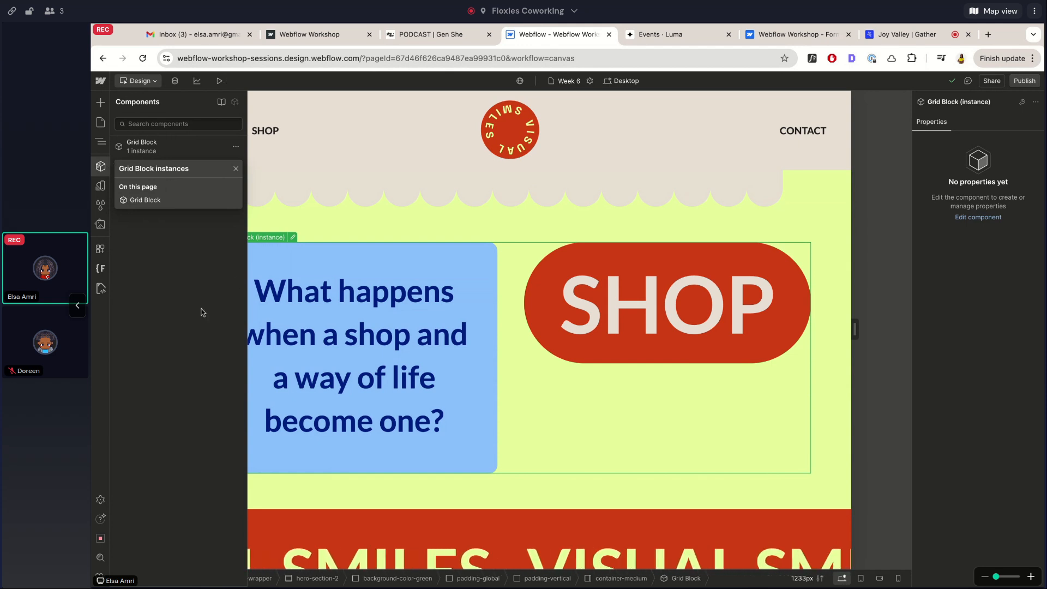
click(177, 141)
Delete the Grid Block instance from Week 6 and confirm it now shows 0 instances
click(409, 255)
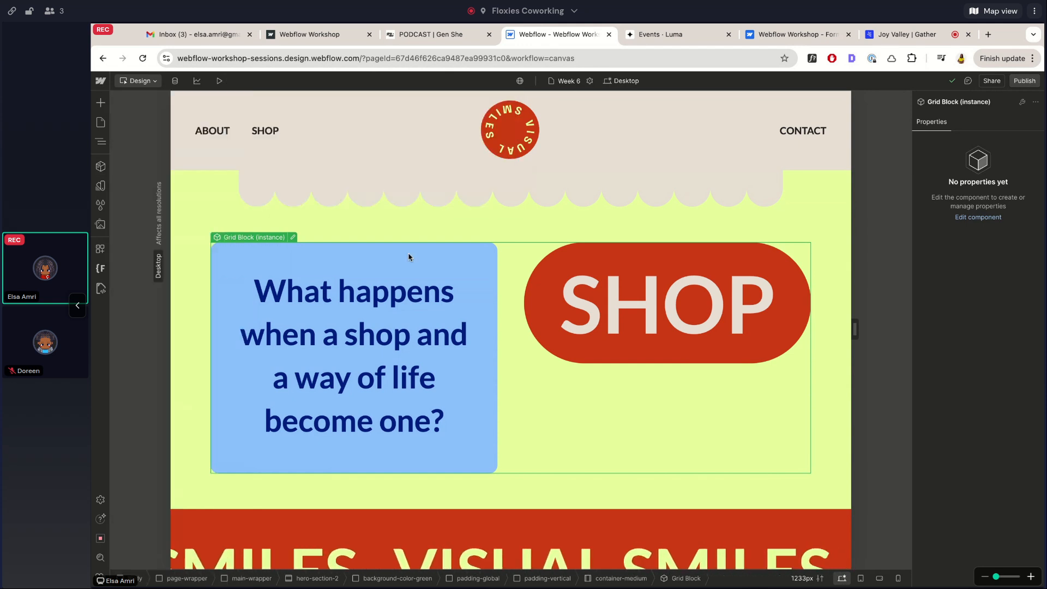
key(Delete)
click(100, 166)
mouse_move(143, 147)
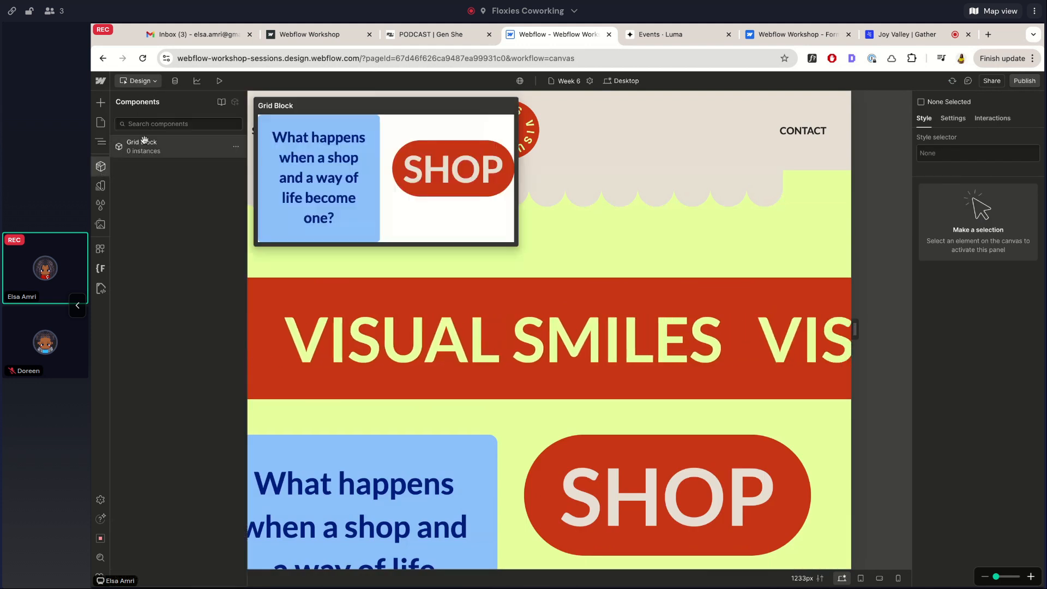